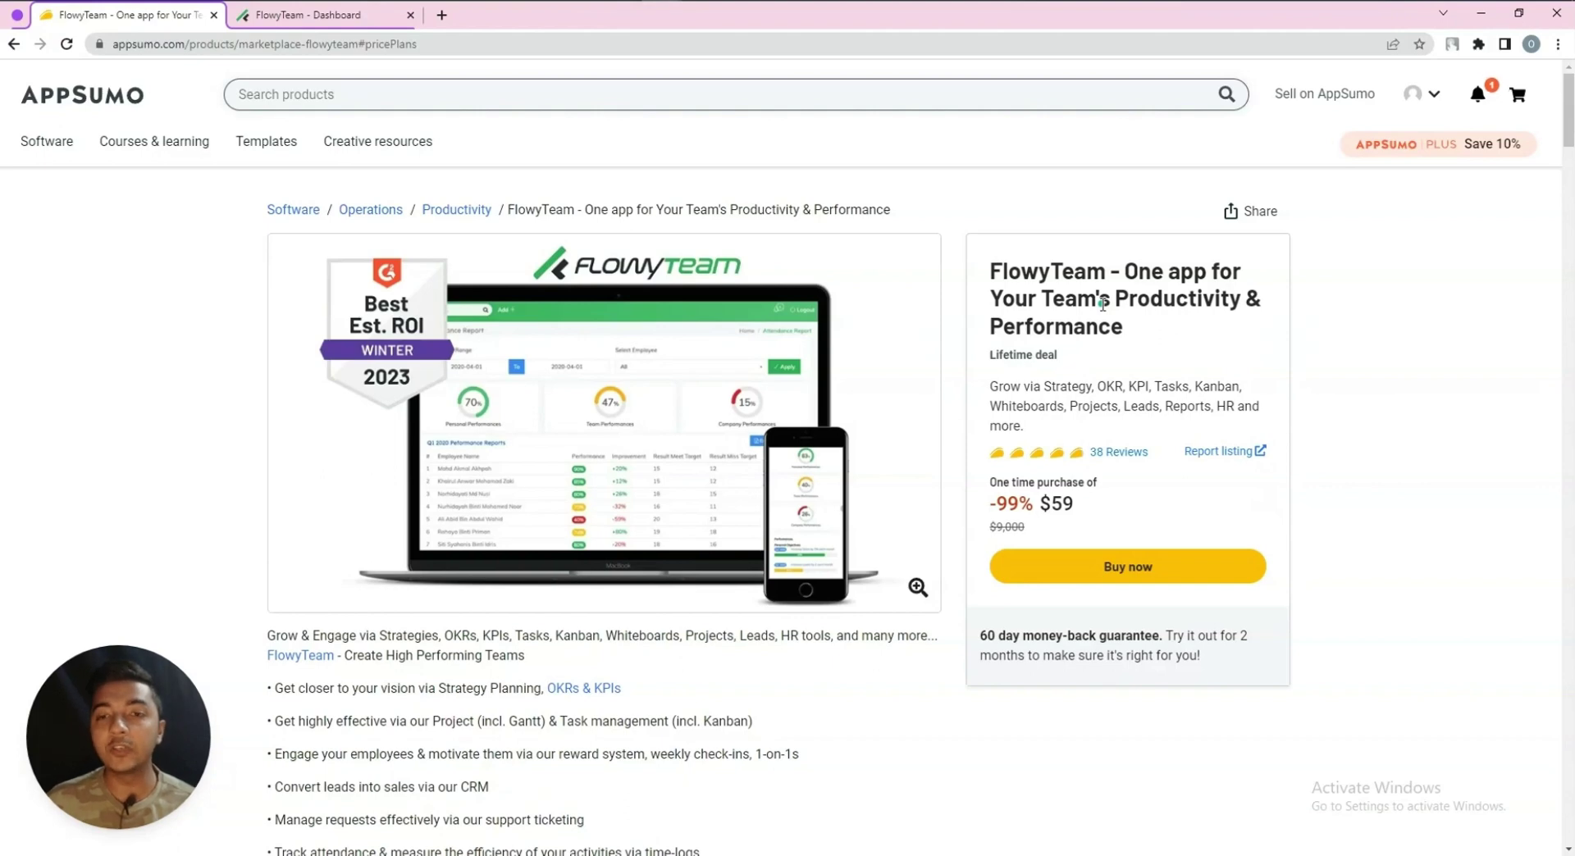
Review the deal's plans and features, highlighting the $59 price and Up to 10 users limit
scroll(795, 358, down, 9)
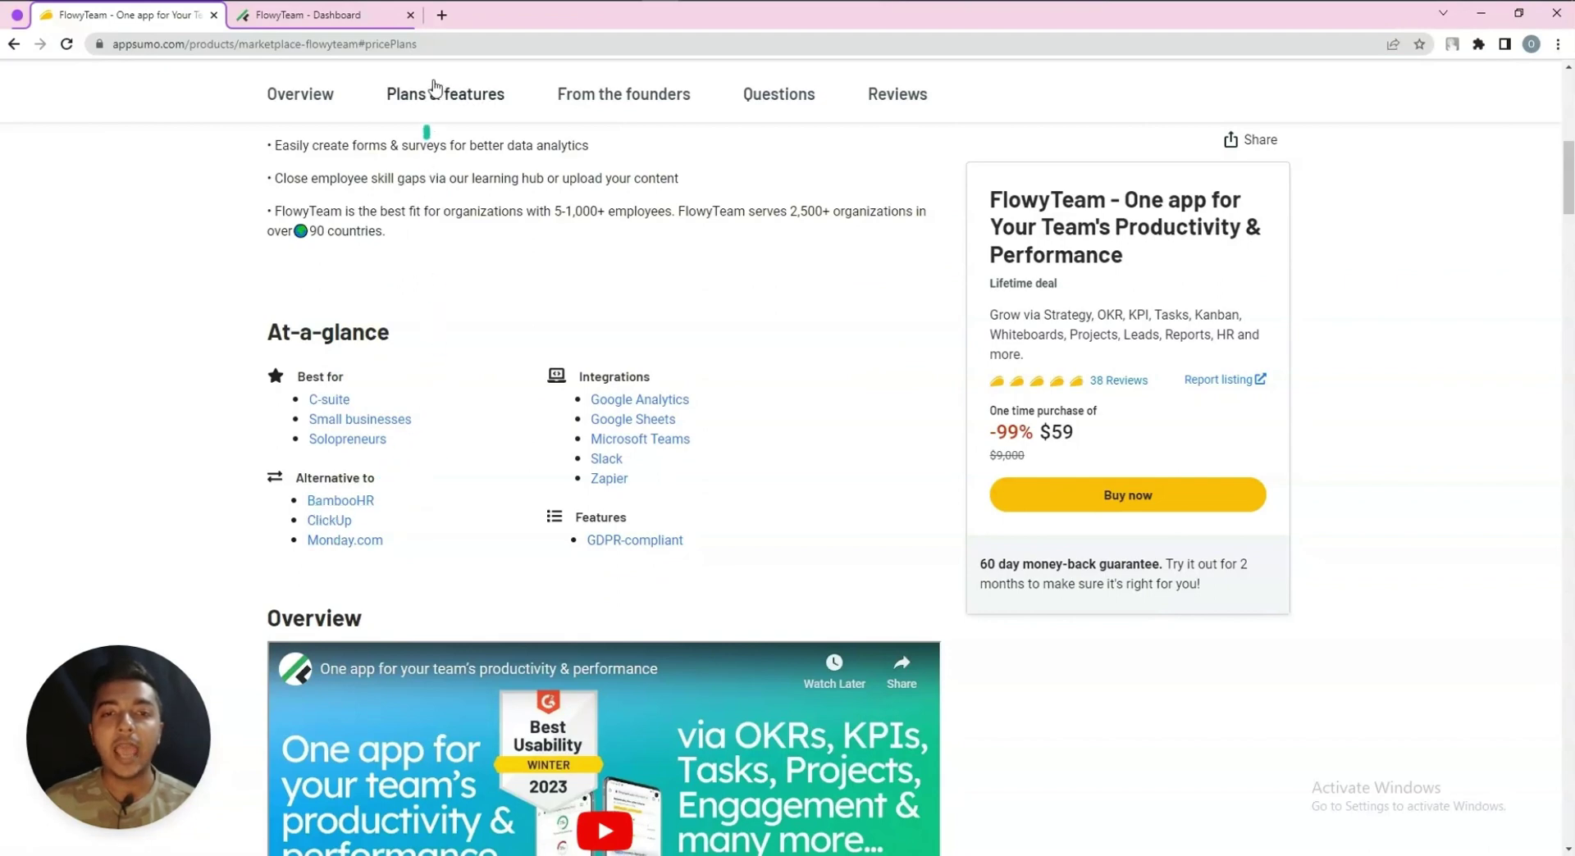
click(437, 105)
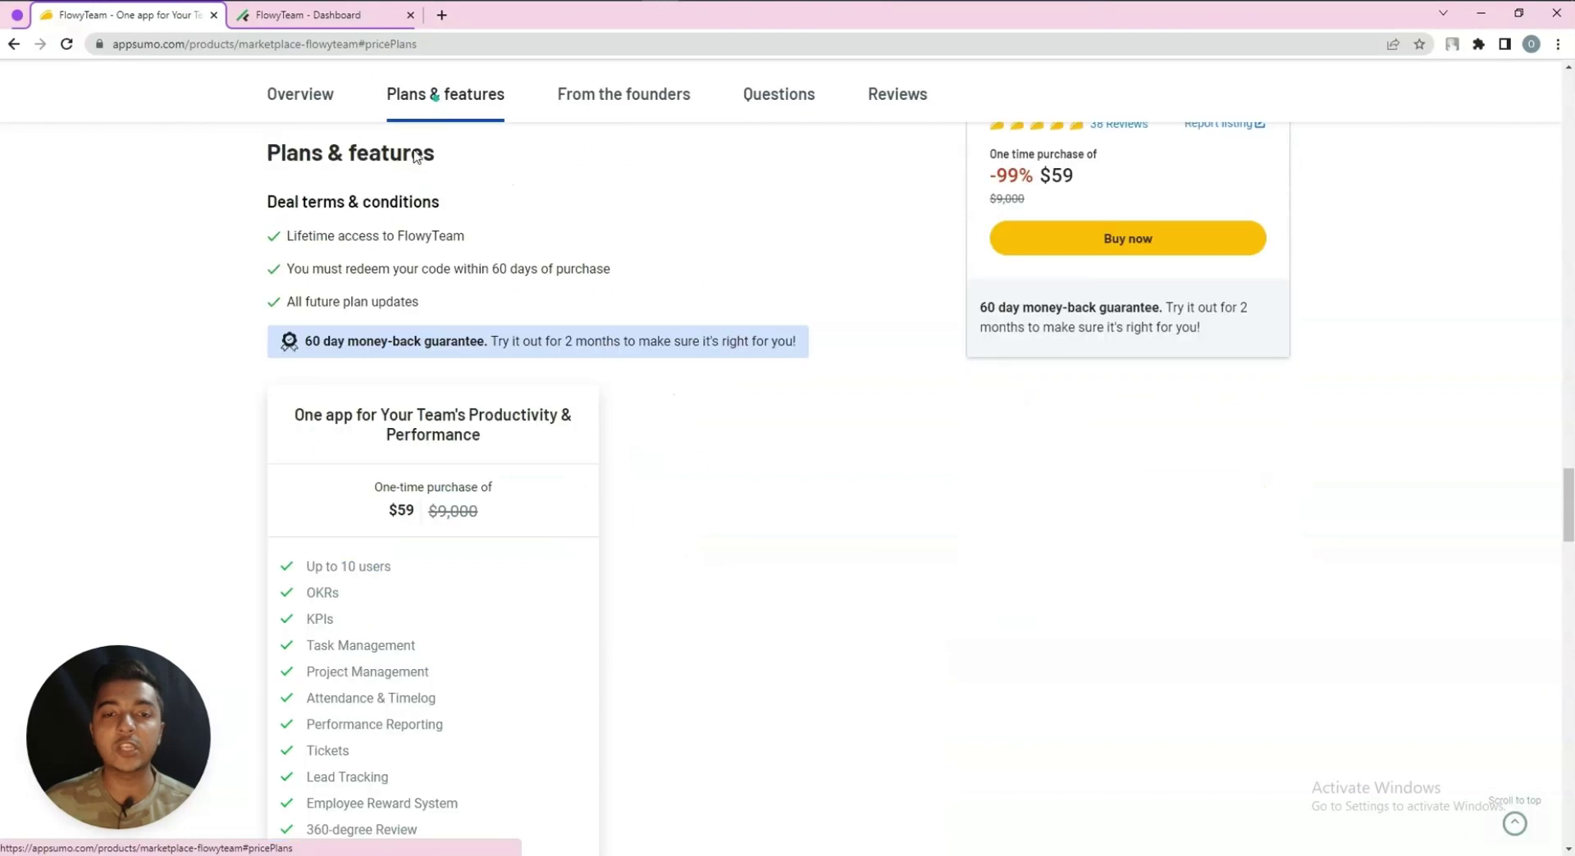
scroll(379, 443, down, 2)
scroll(393, 354, down, 2)
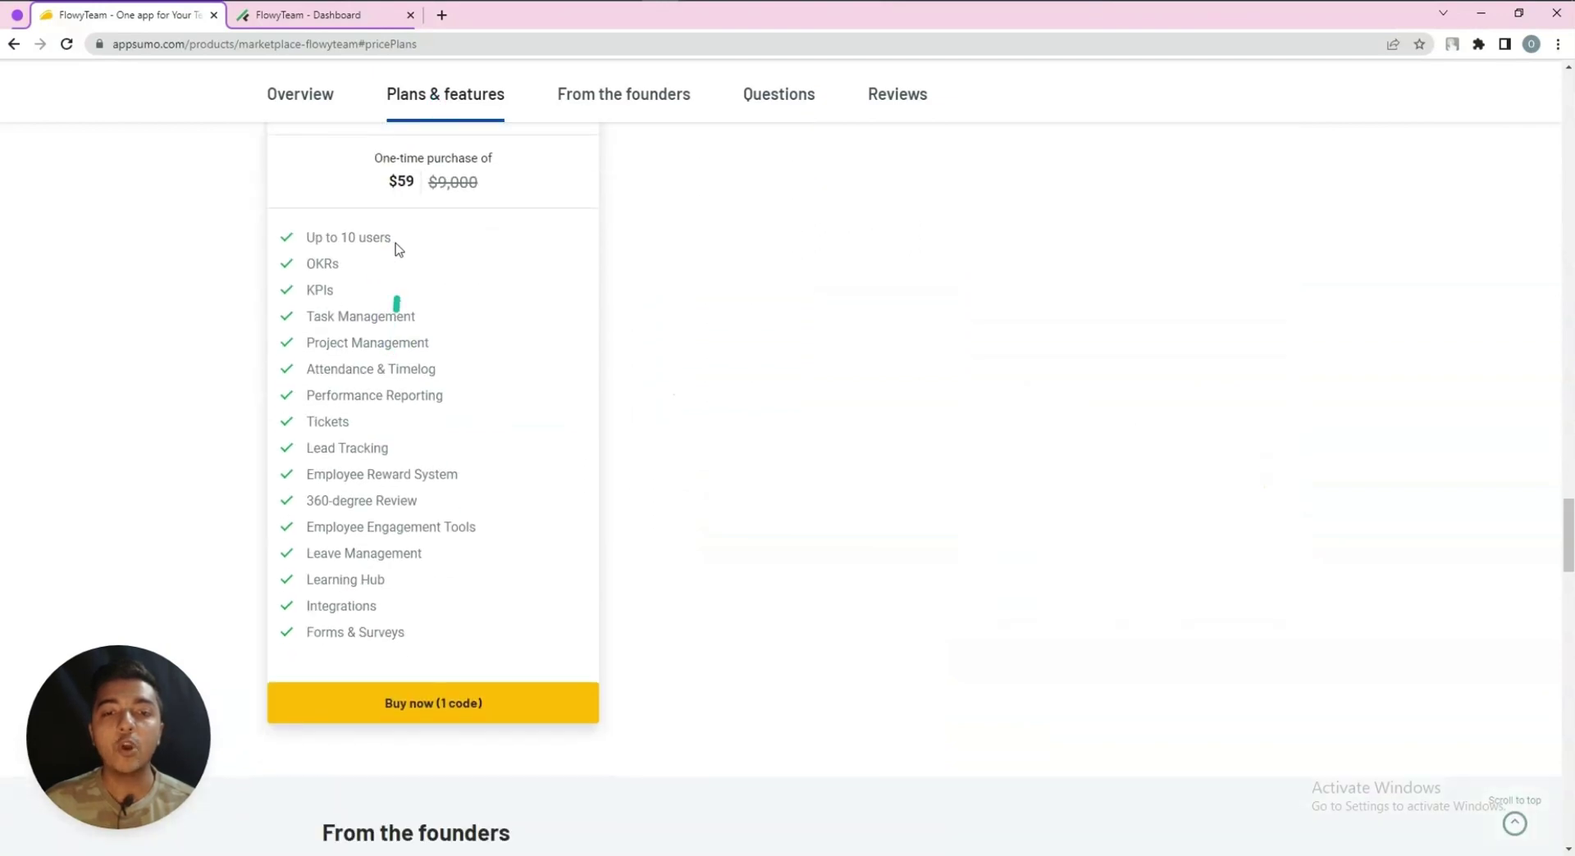
drag(391, 178, 411, 177)
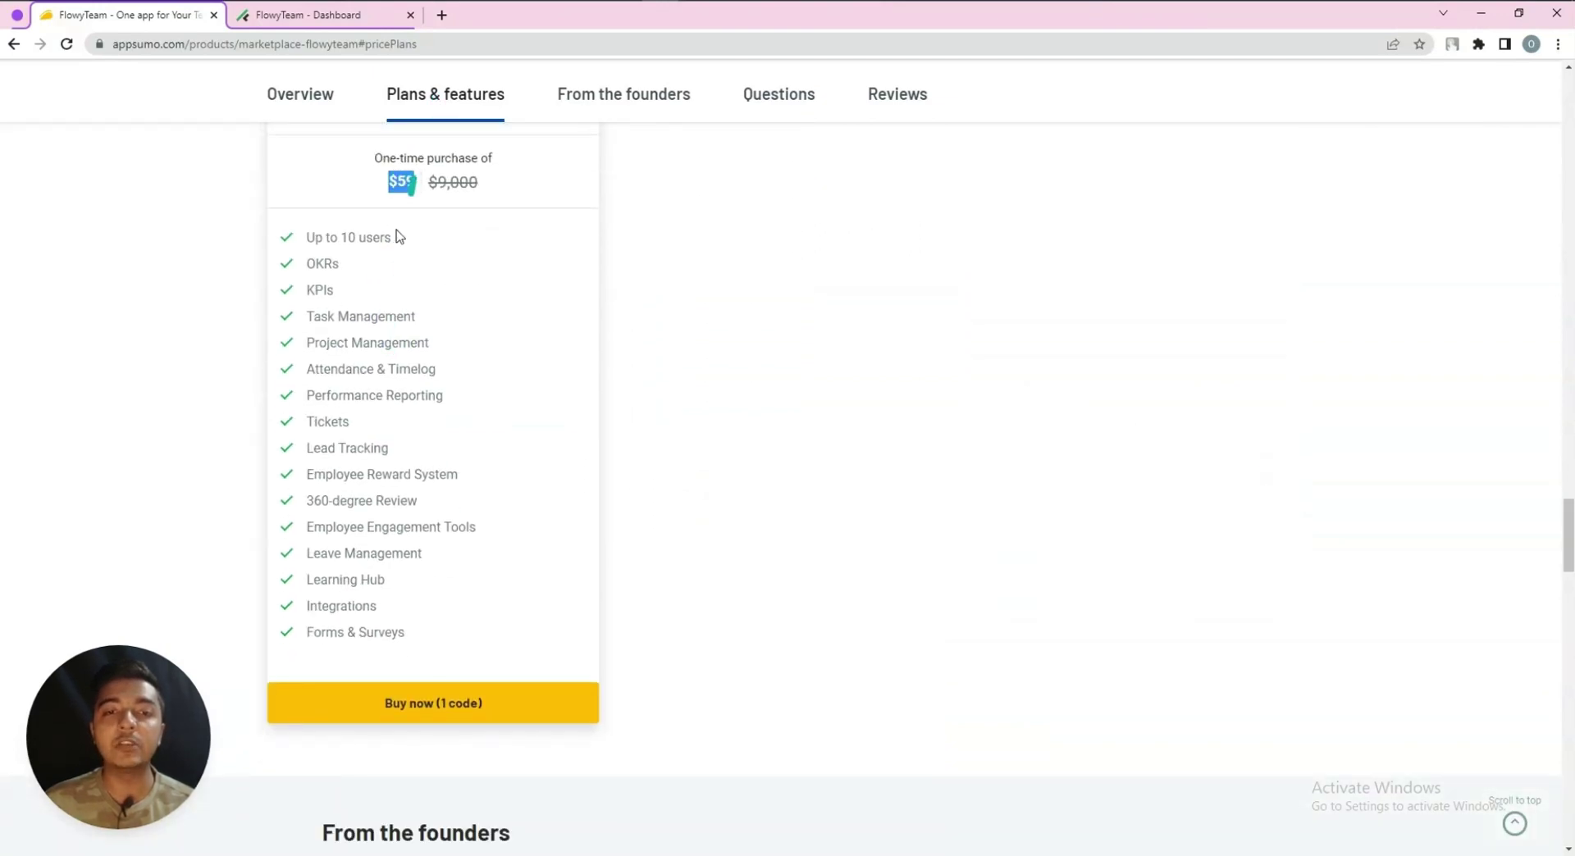
drag(310, 236, 408, 239)
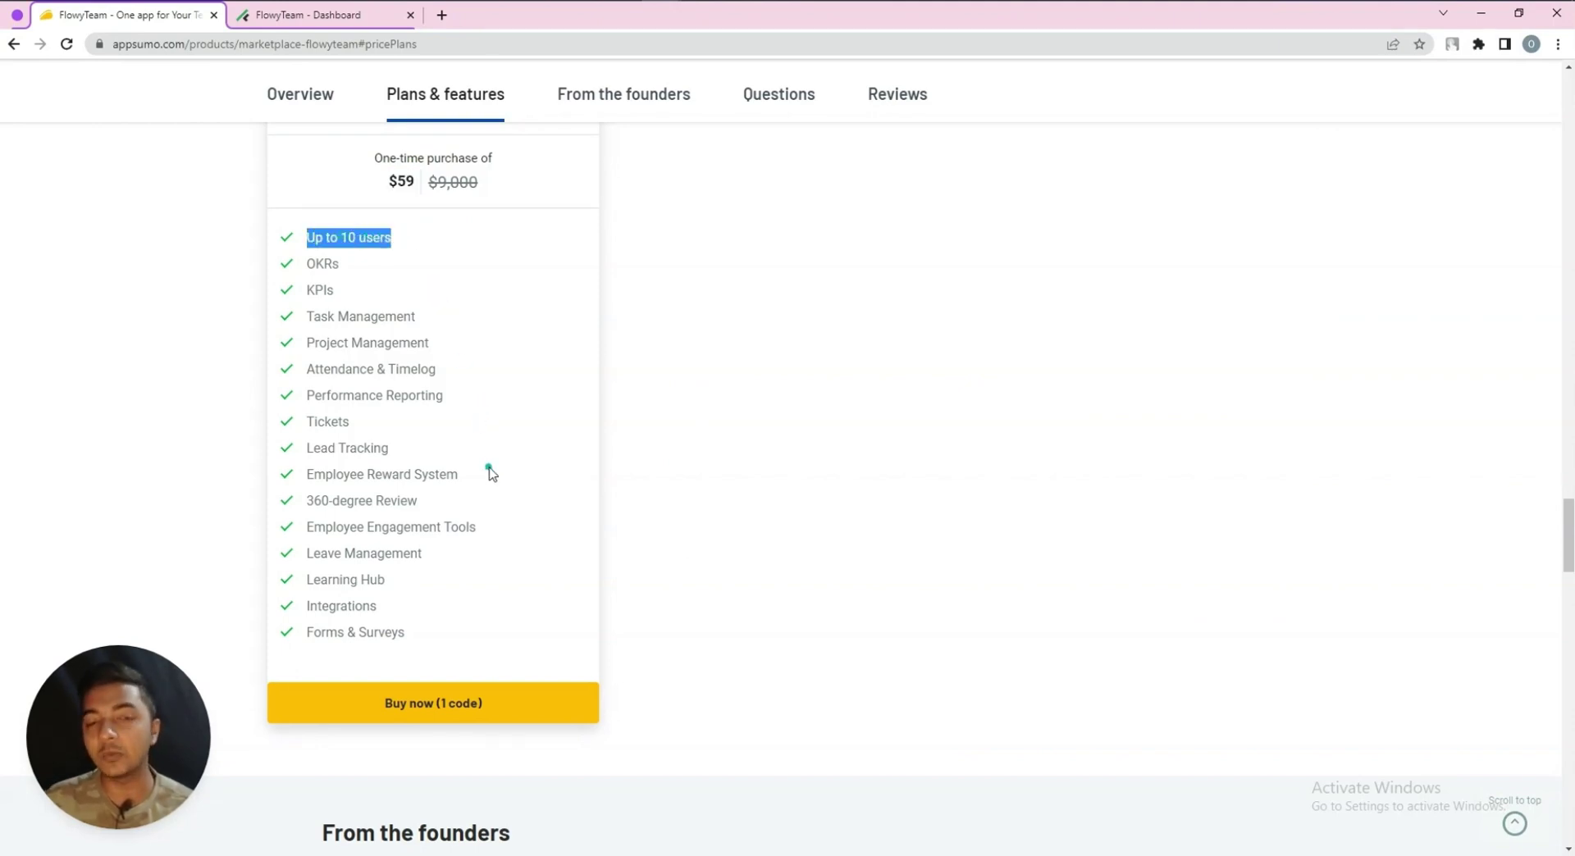
scroll(489, 470, up, 2)
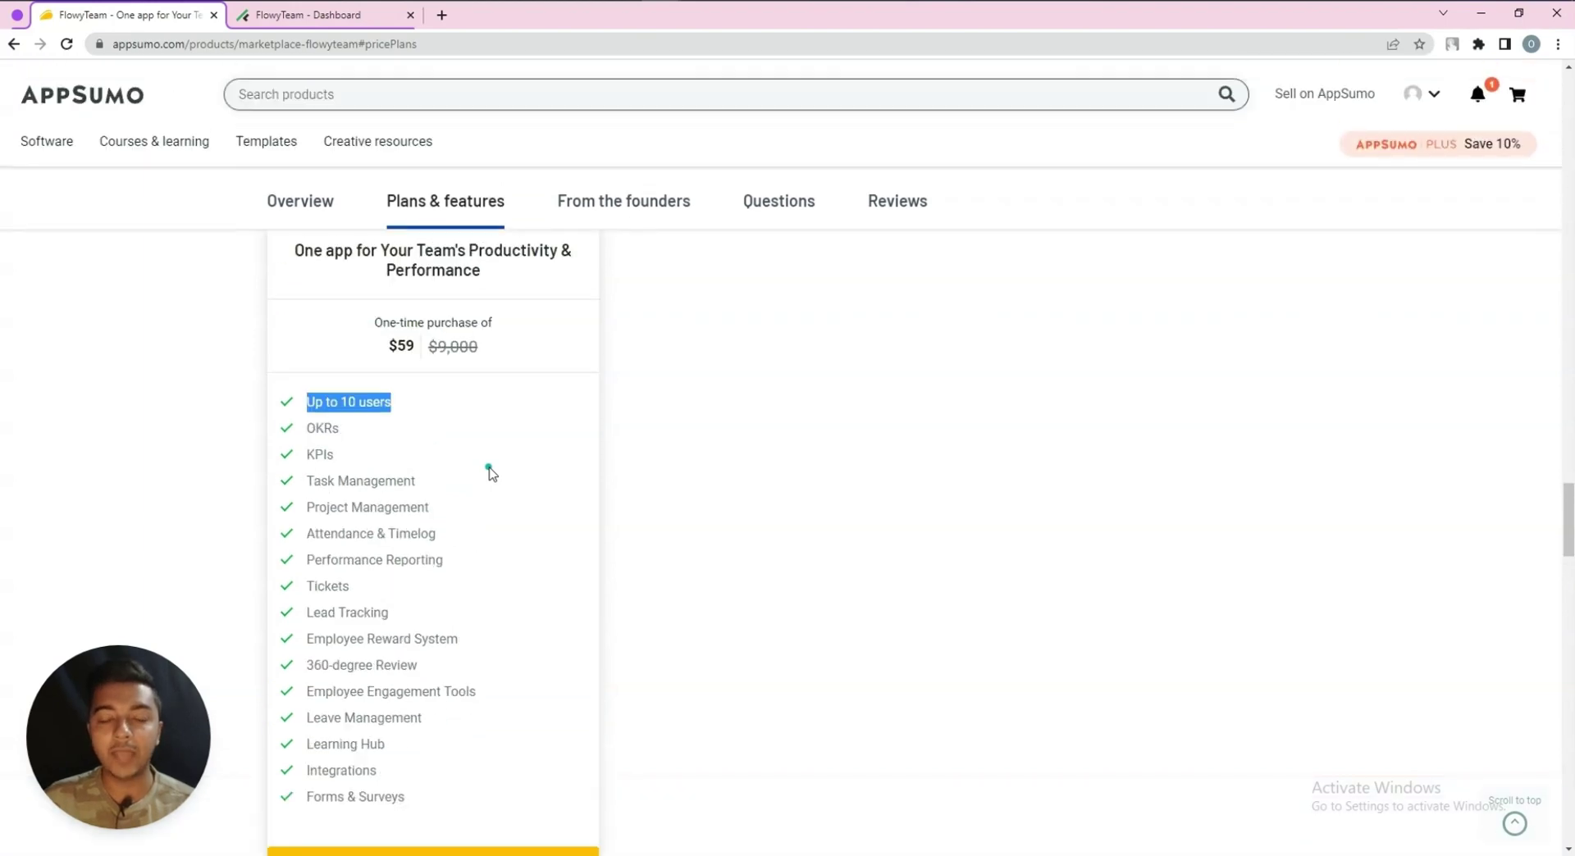
middle_click(754, 643)
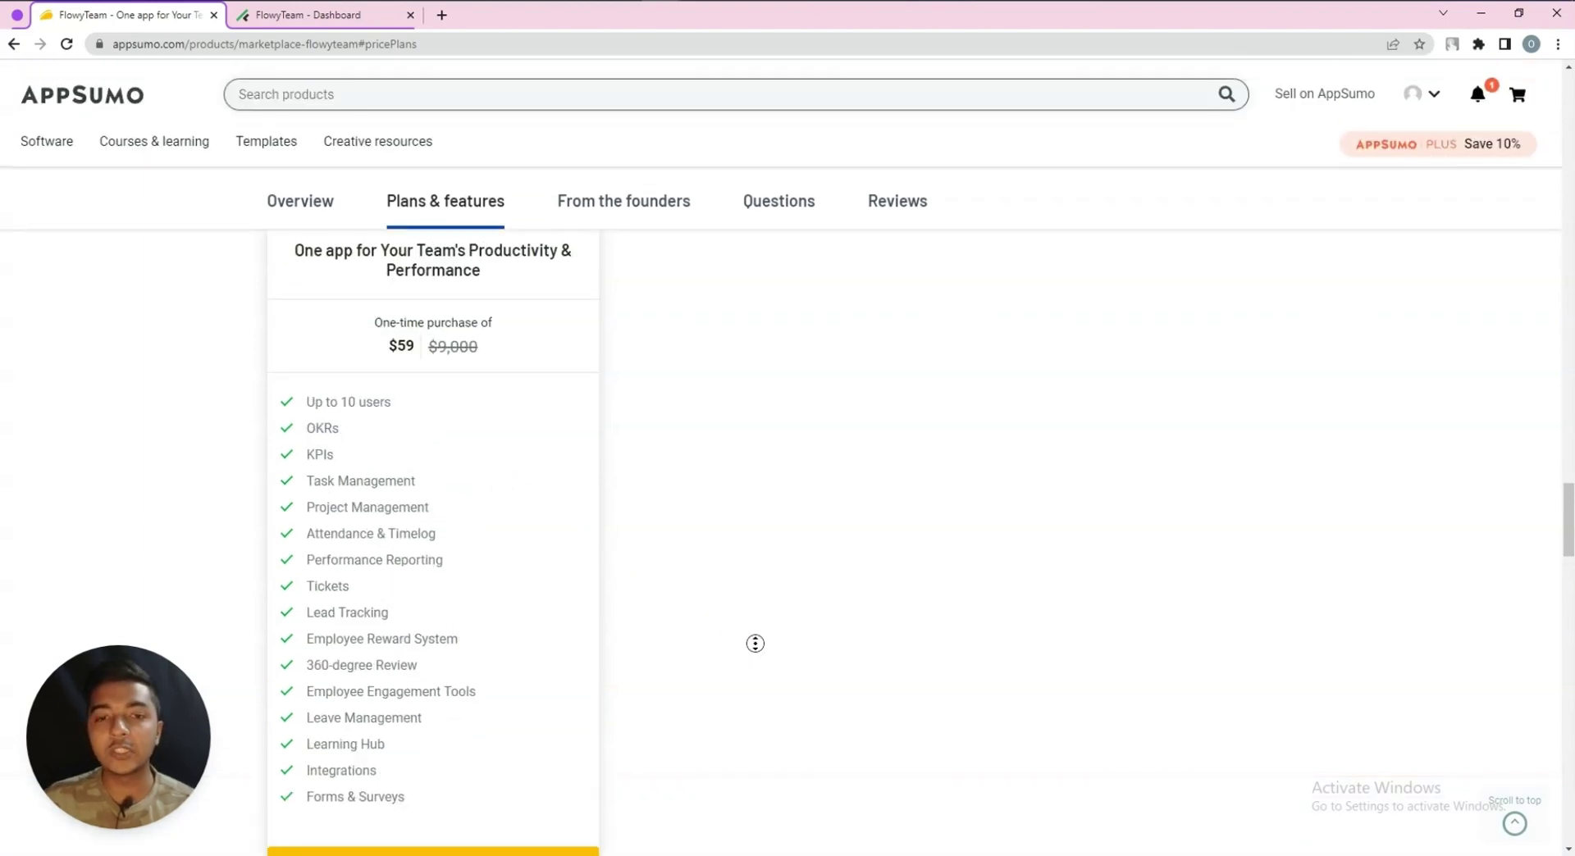
scroll(755, 635, up, 10)
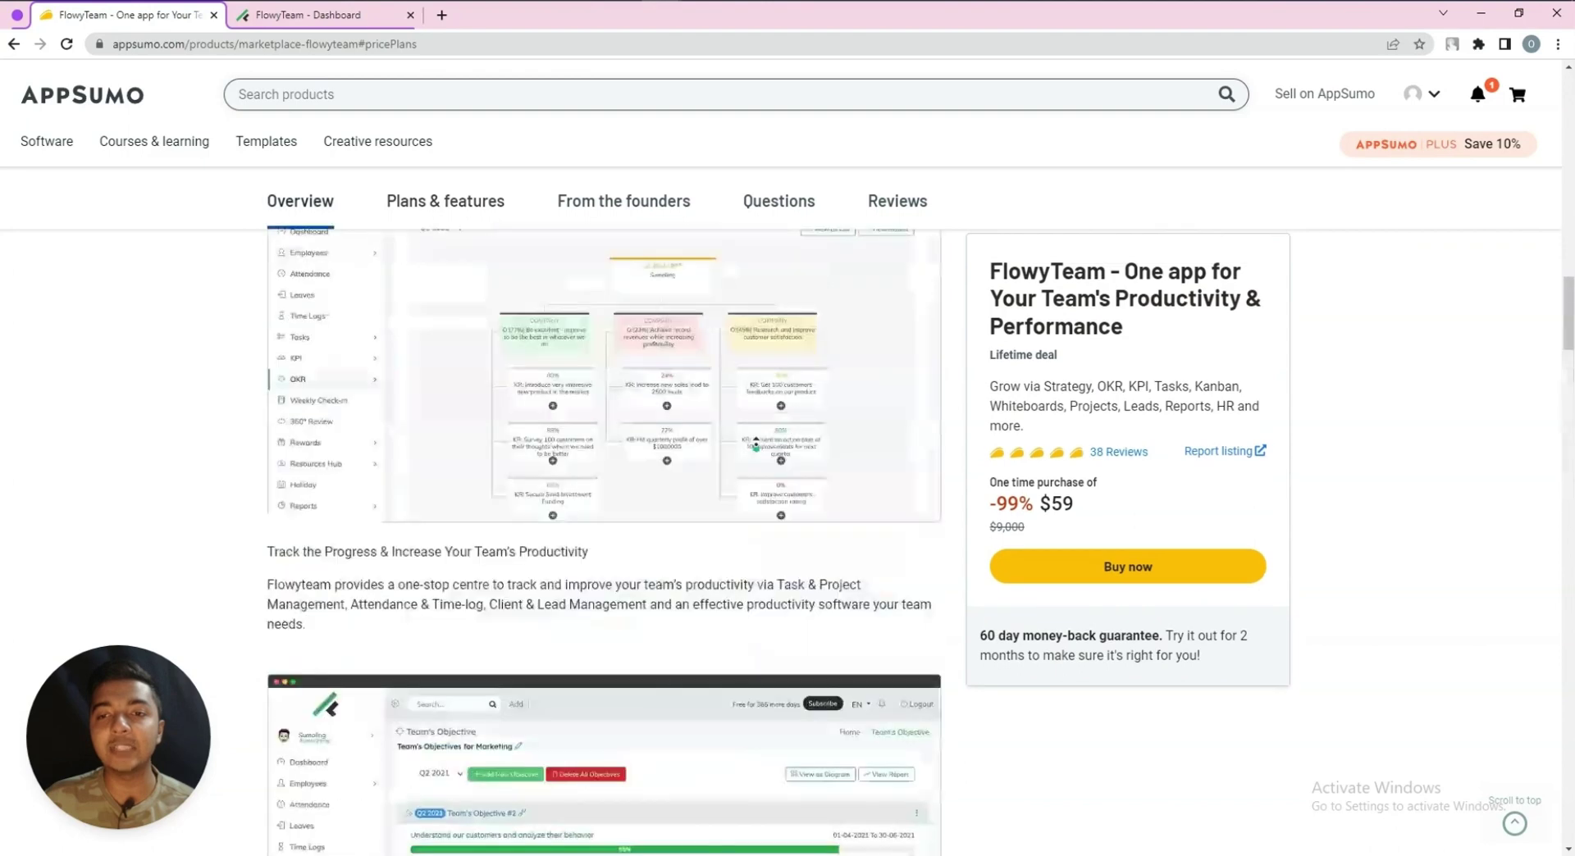
middle_click(755, 442)
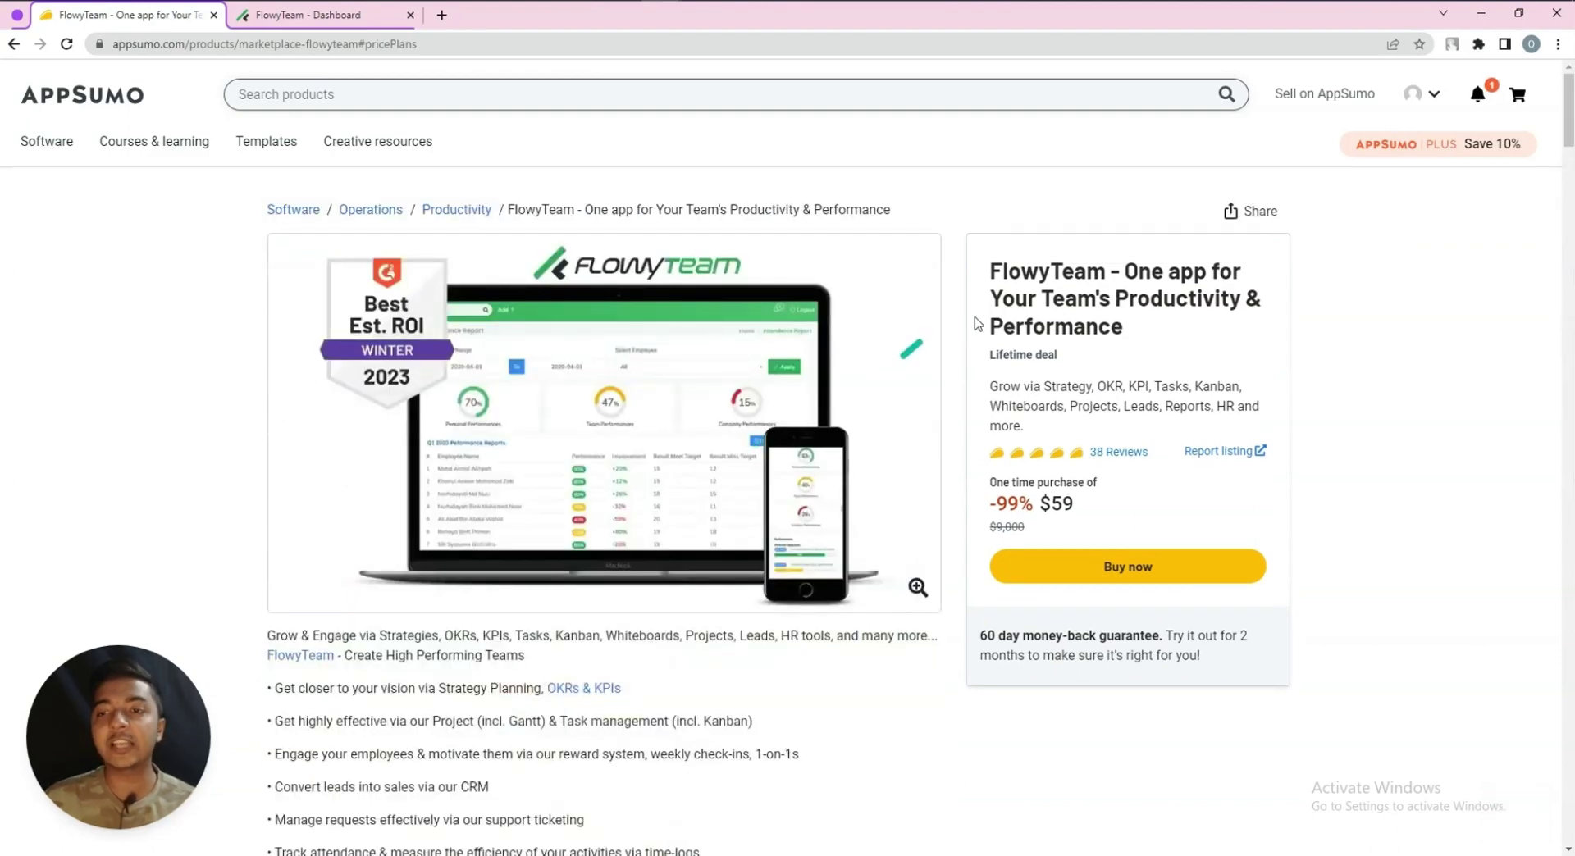
Read through the customer reviews of the deal
click(1107, 456)
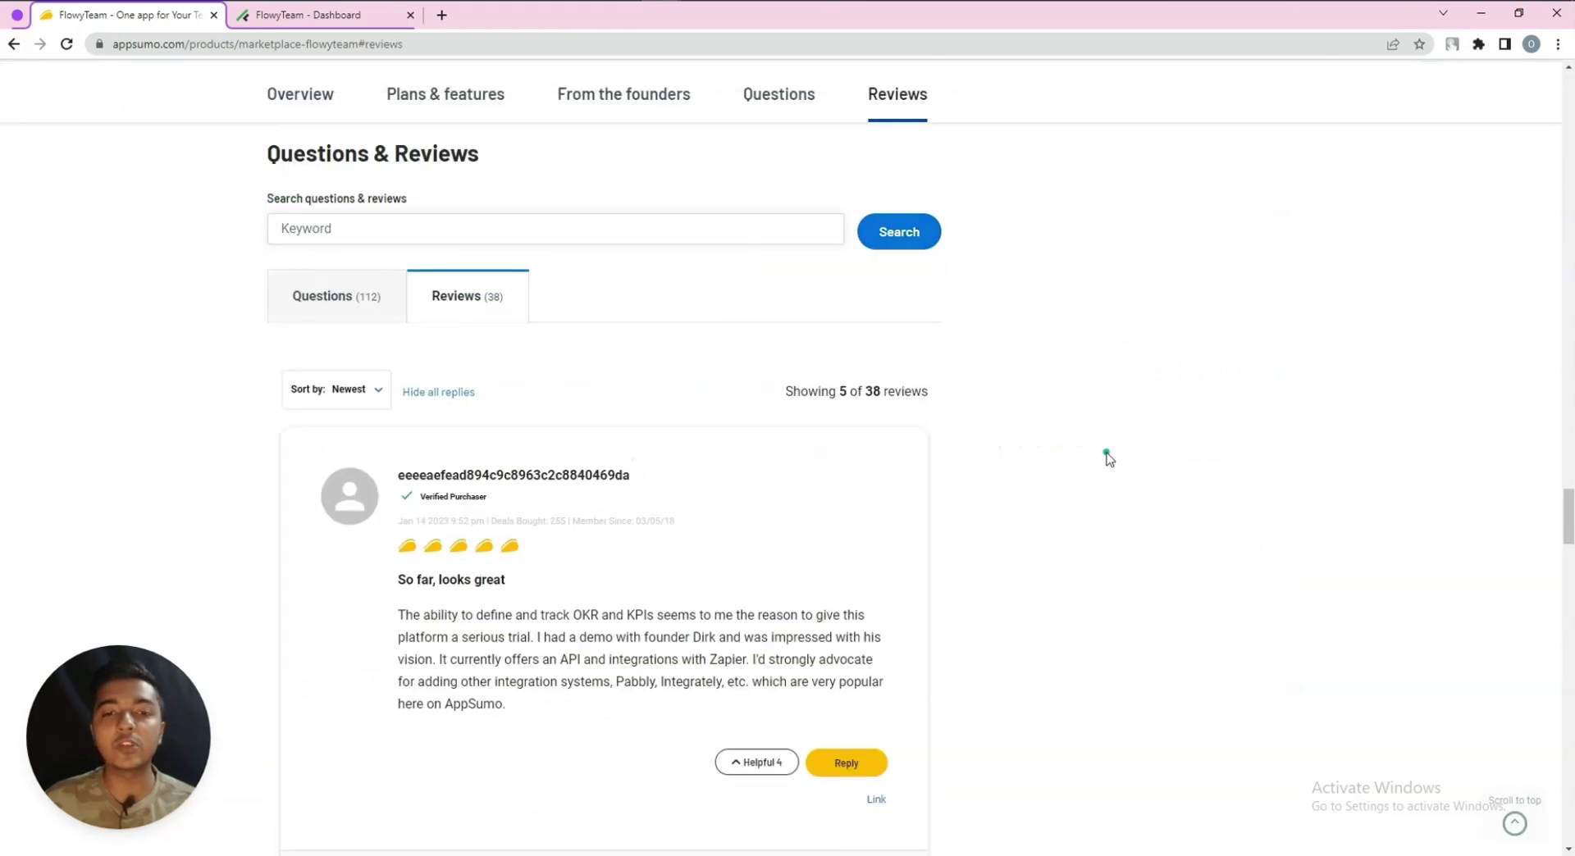
scroll(1108, 456, down, 16)
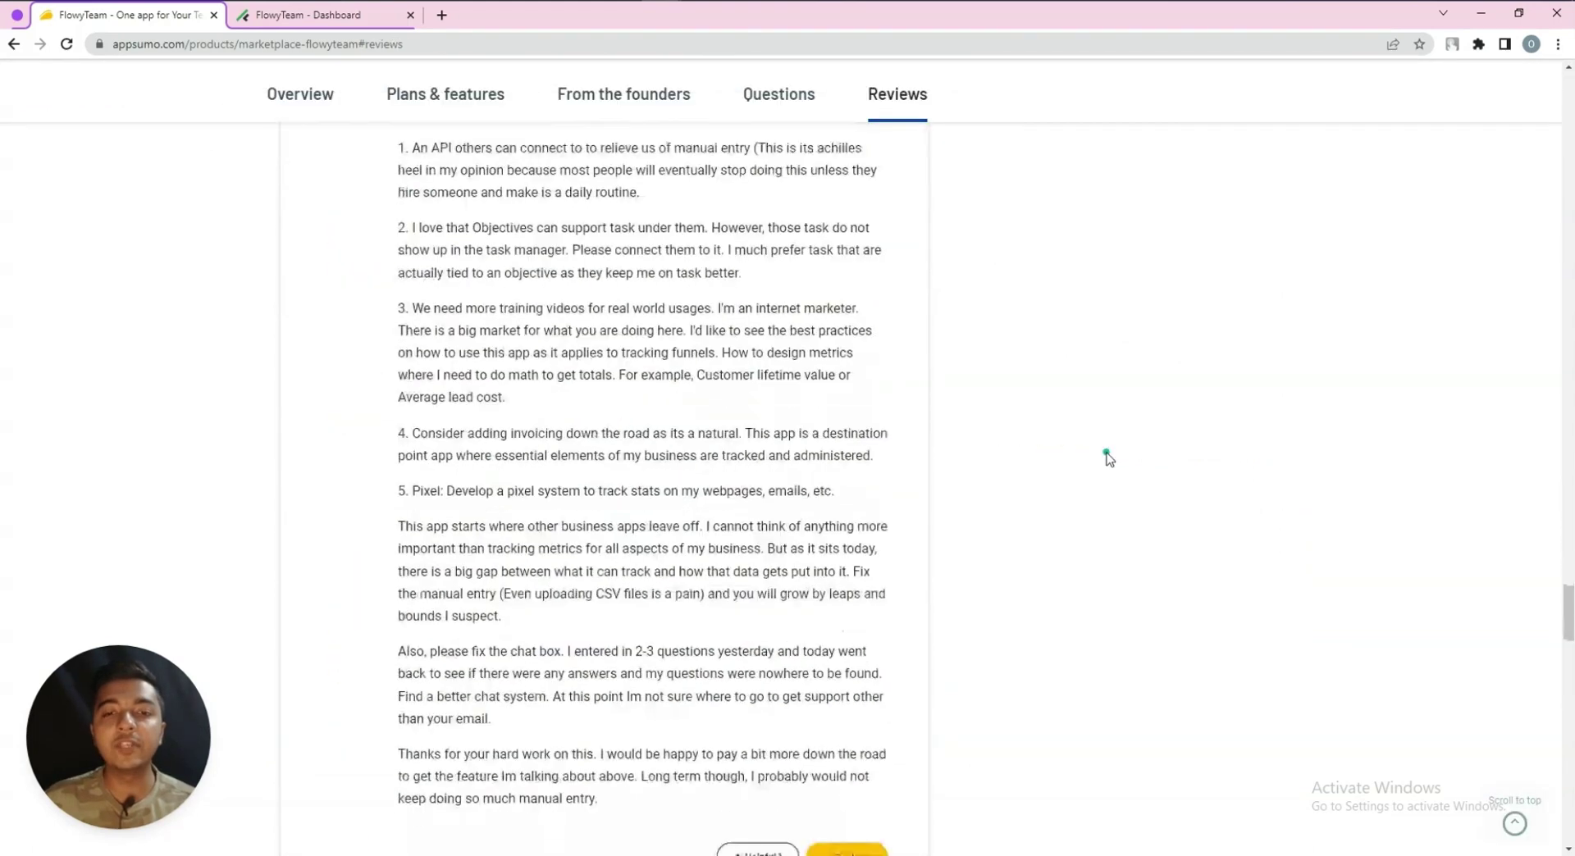
scroll(1107, 456, down, 20)
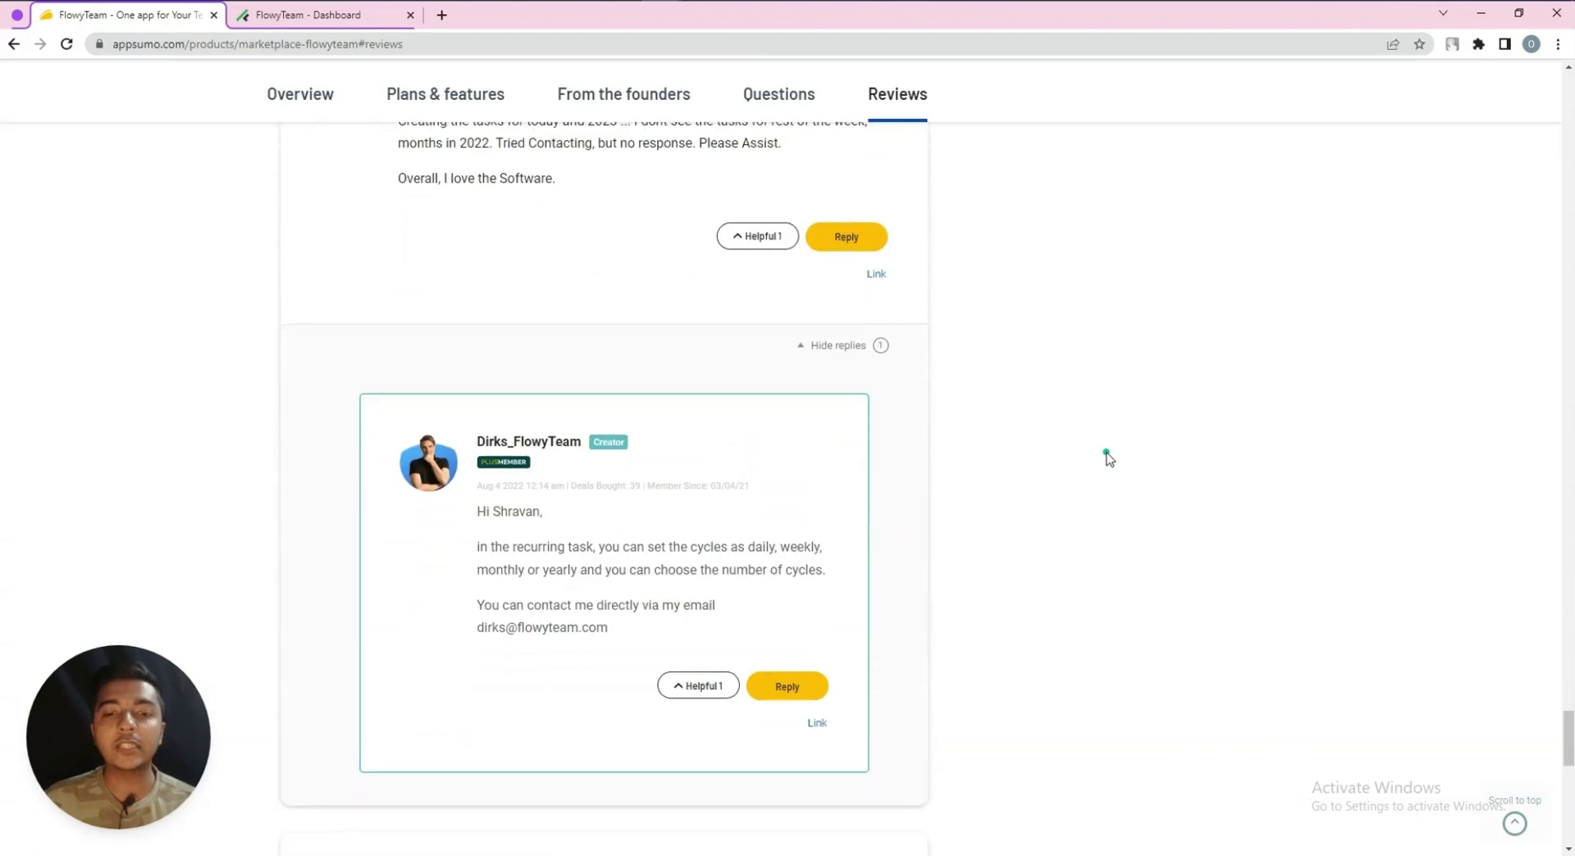
scroll(1108, 458, down, 7)
scroll(1088, 535, up, 15)
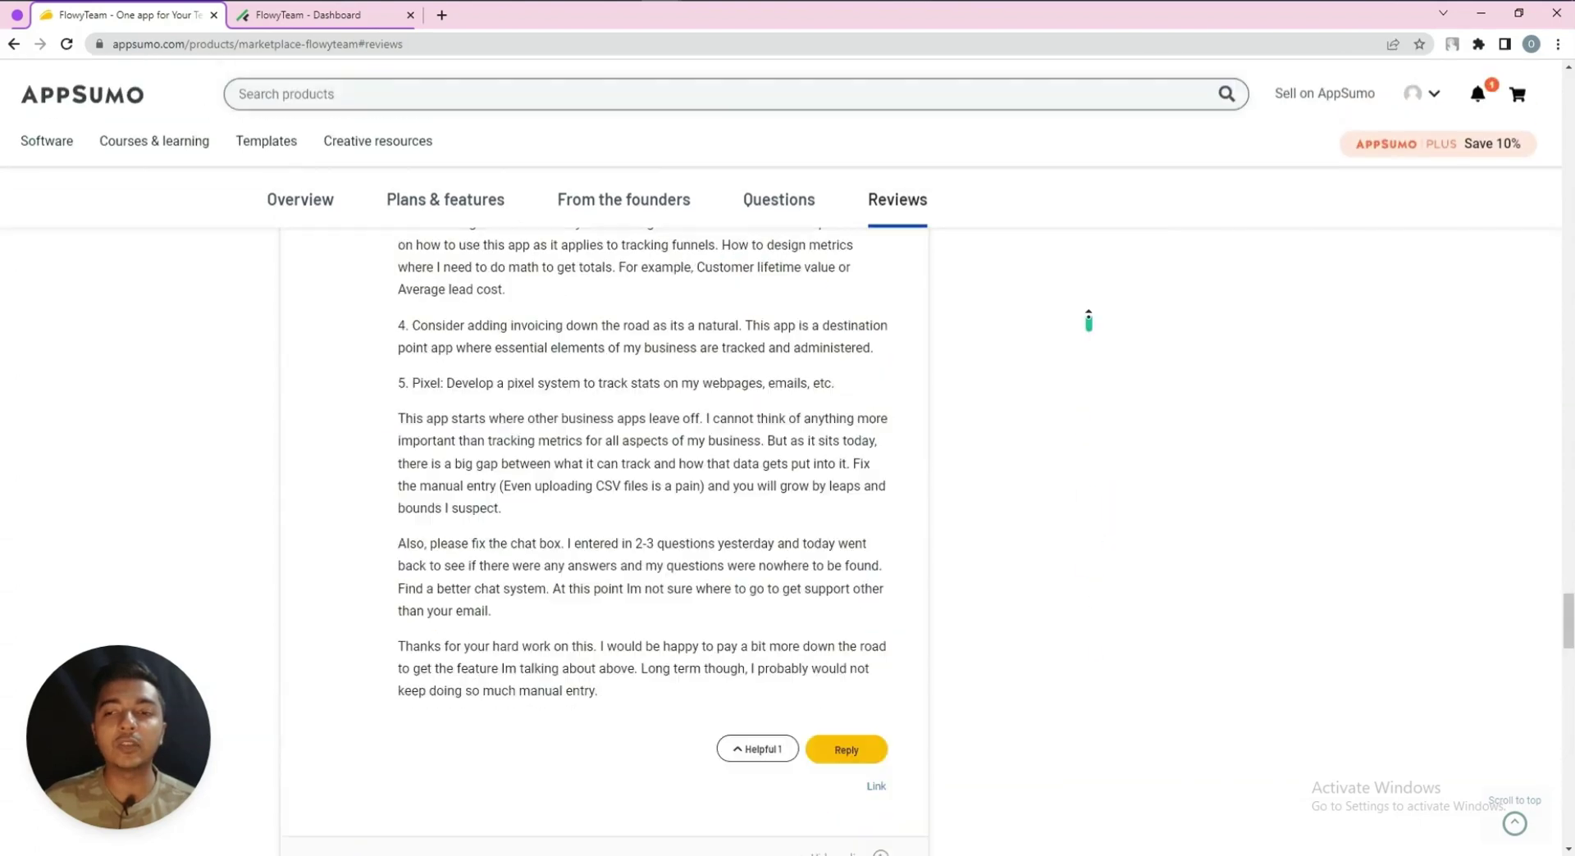
scroll(1088, 320, up, 20)
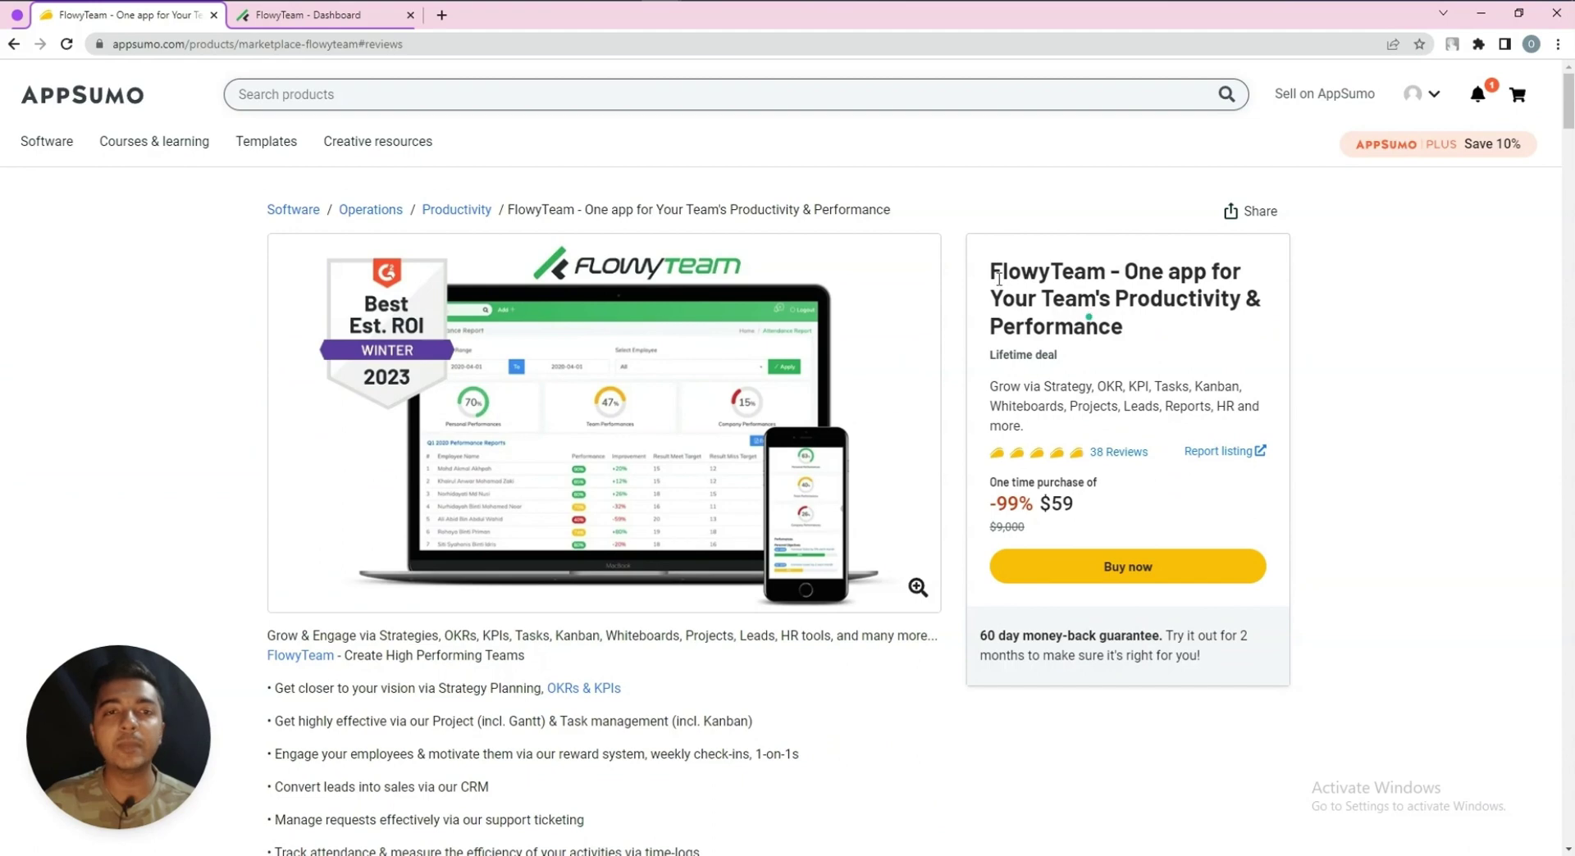
Switch to the FlowyTeam dashboard and open the team Calendar
click(283, 17)
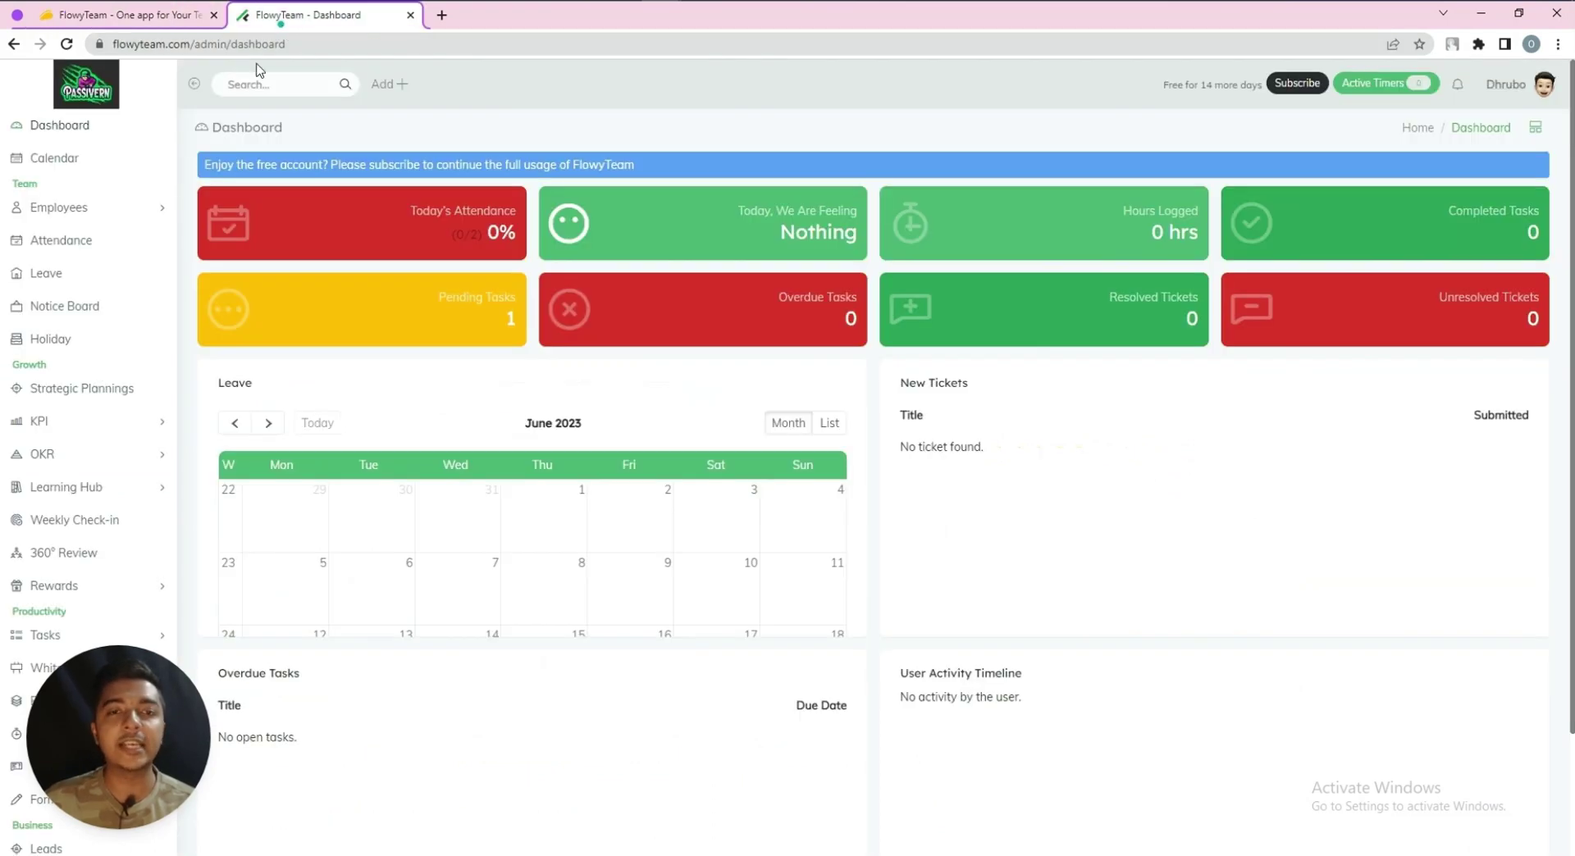
drag(116, 722, 1312, 632)
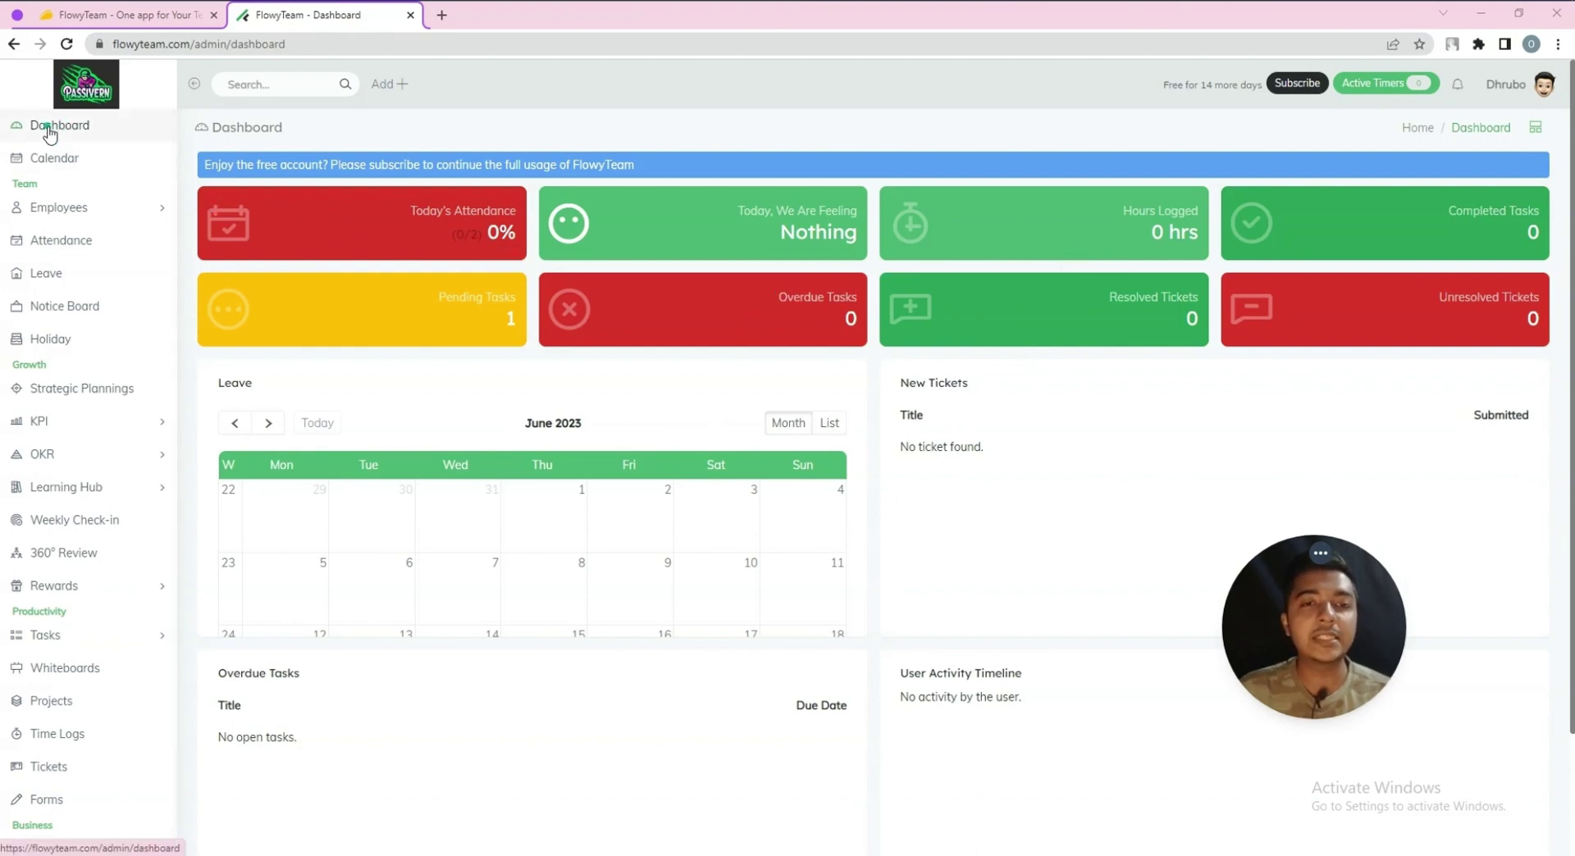
click(102, 159)
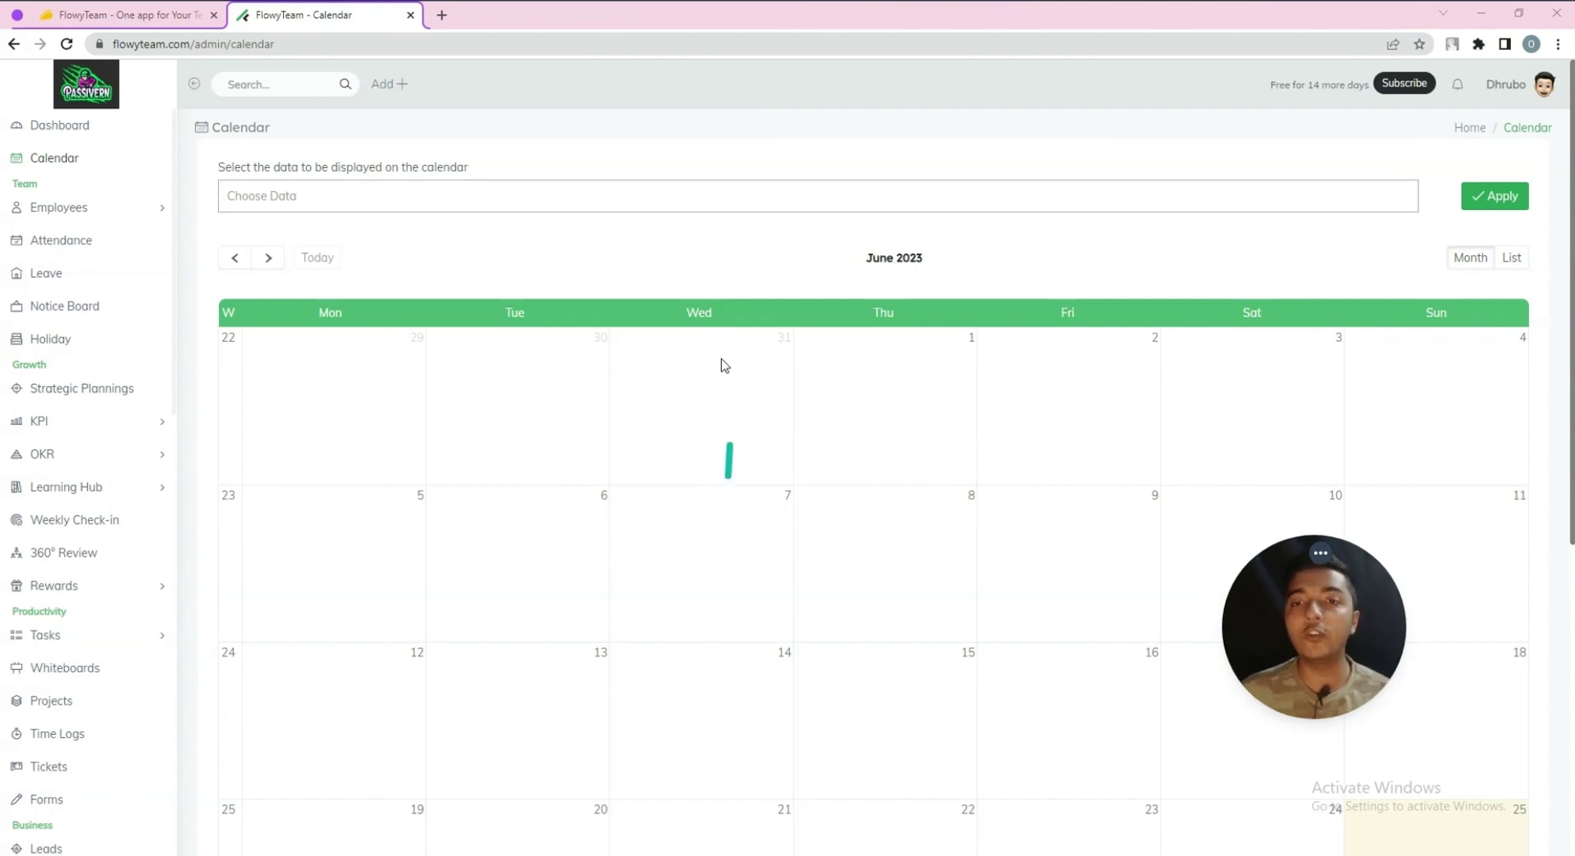
Add Holidays, Employee Leaves, Tasks Due Date and Team Birthdays to the calendar's data
click(679, 197)
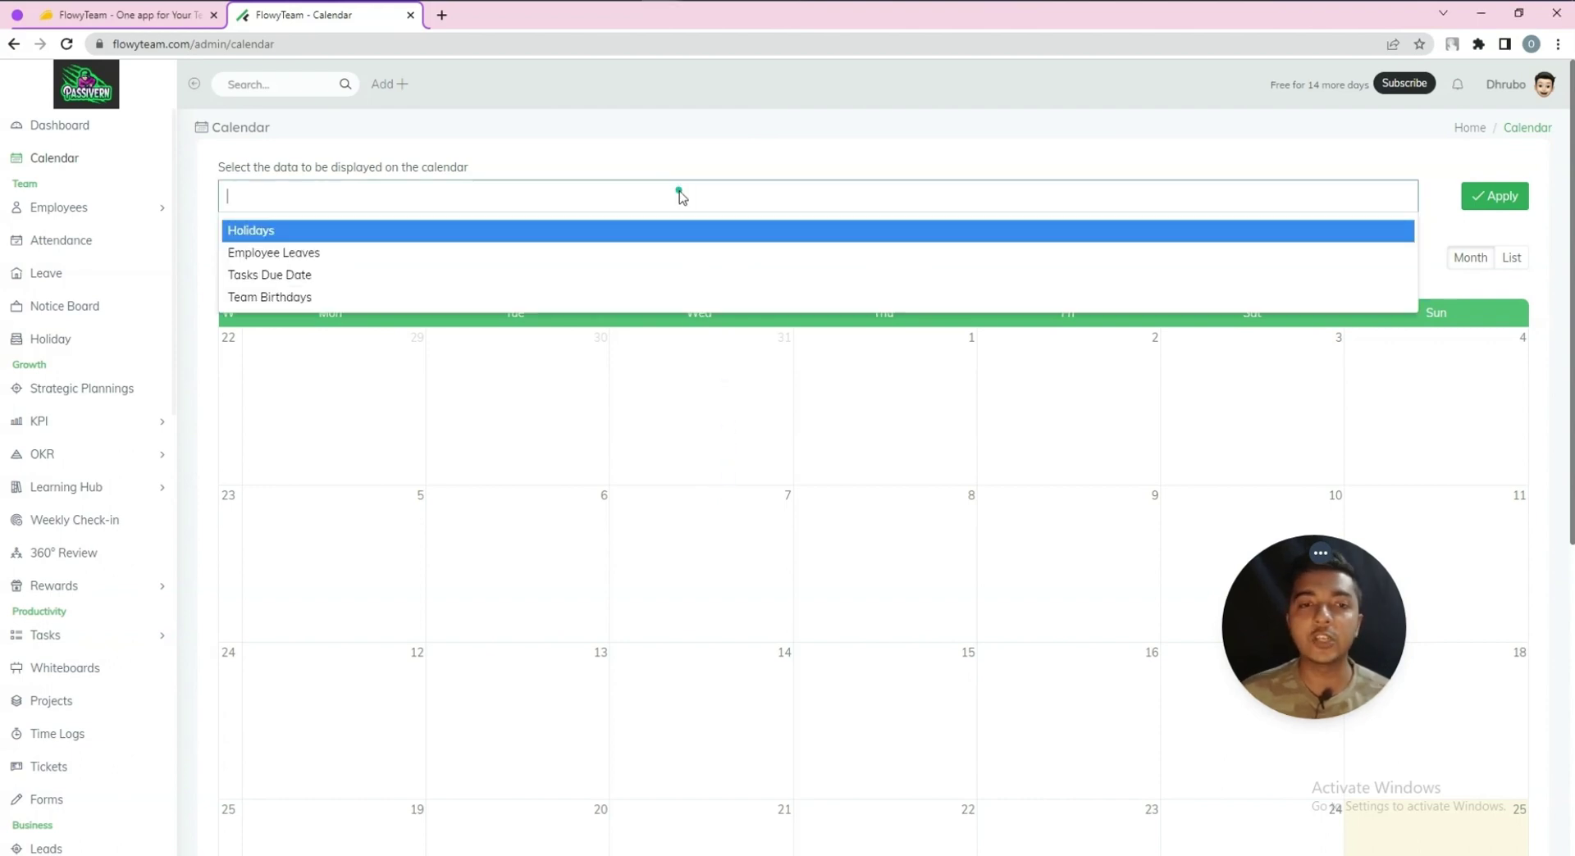
click(338, 233)
click(371, 201)
click(340, 233)
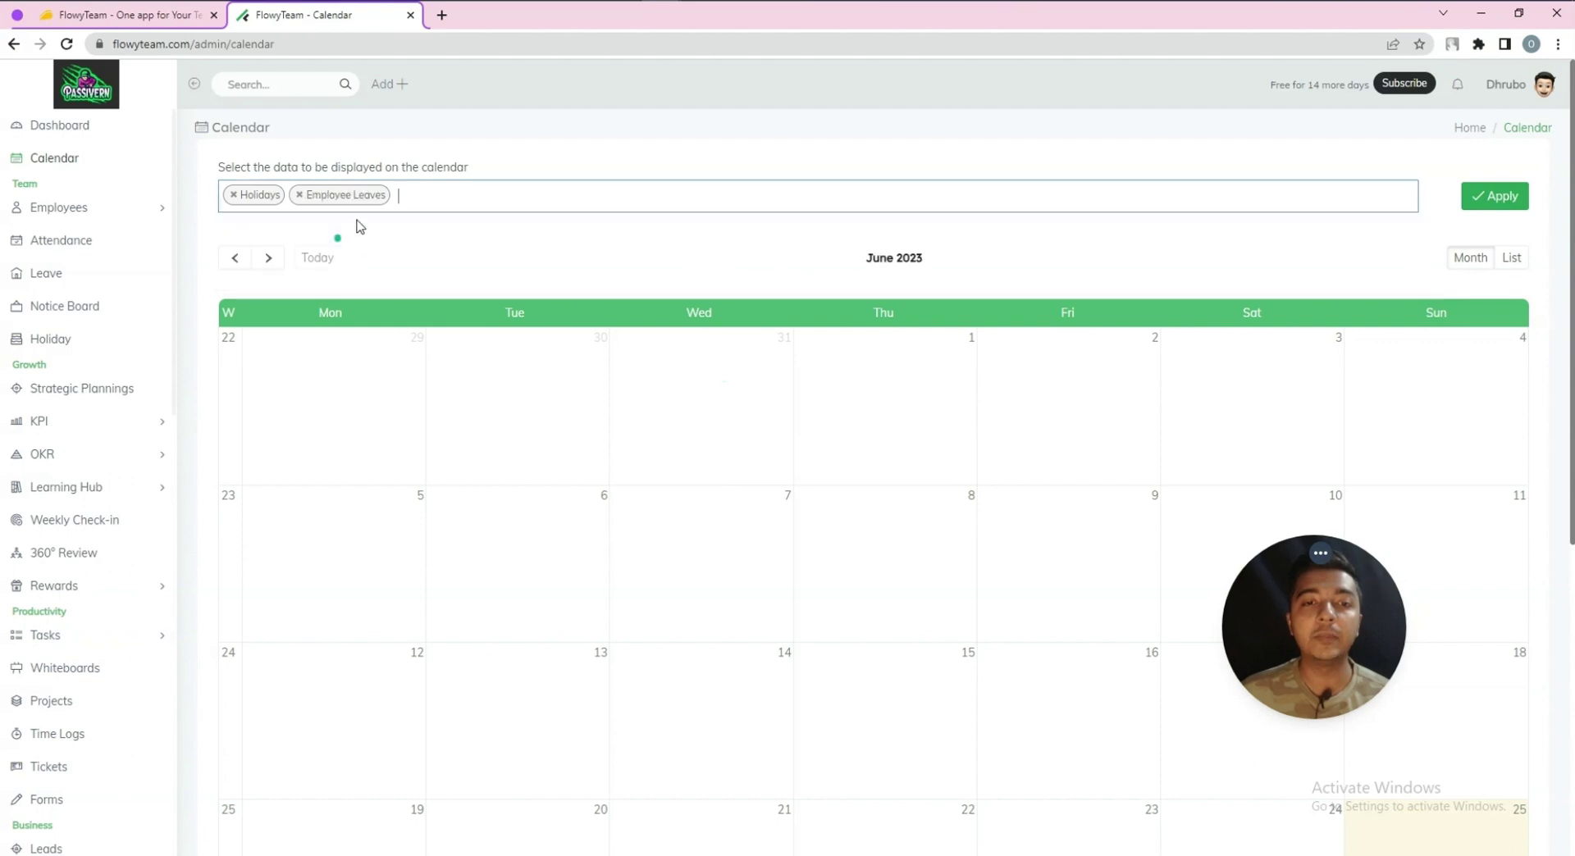
click(397, 202)
click(346, 237)
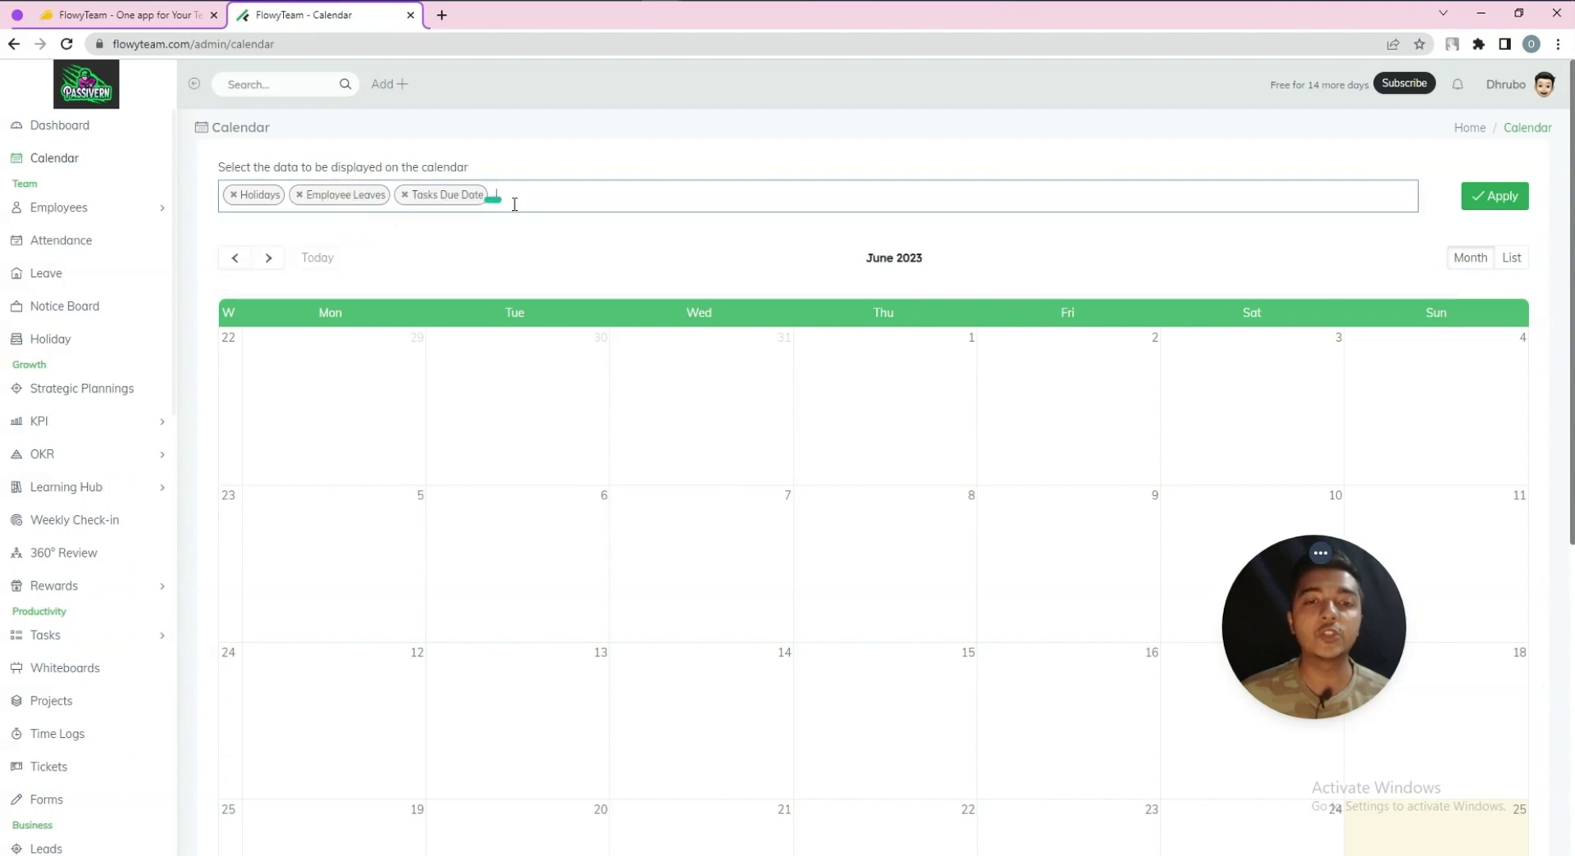
click(511, 202)
click(444, 235)
Select June 25 on the calendar, then expand the Employees section of the sidebar
scroll(451, 262, down, 5)
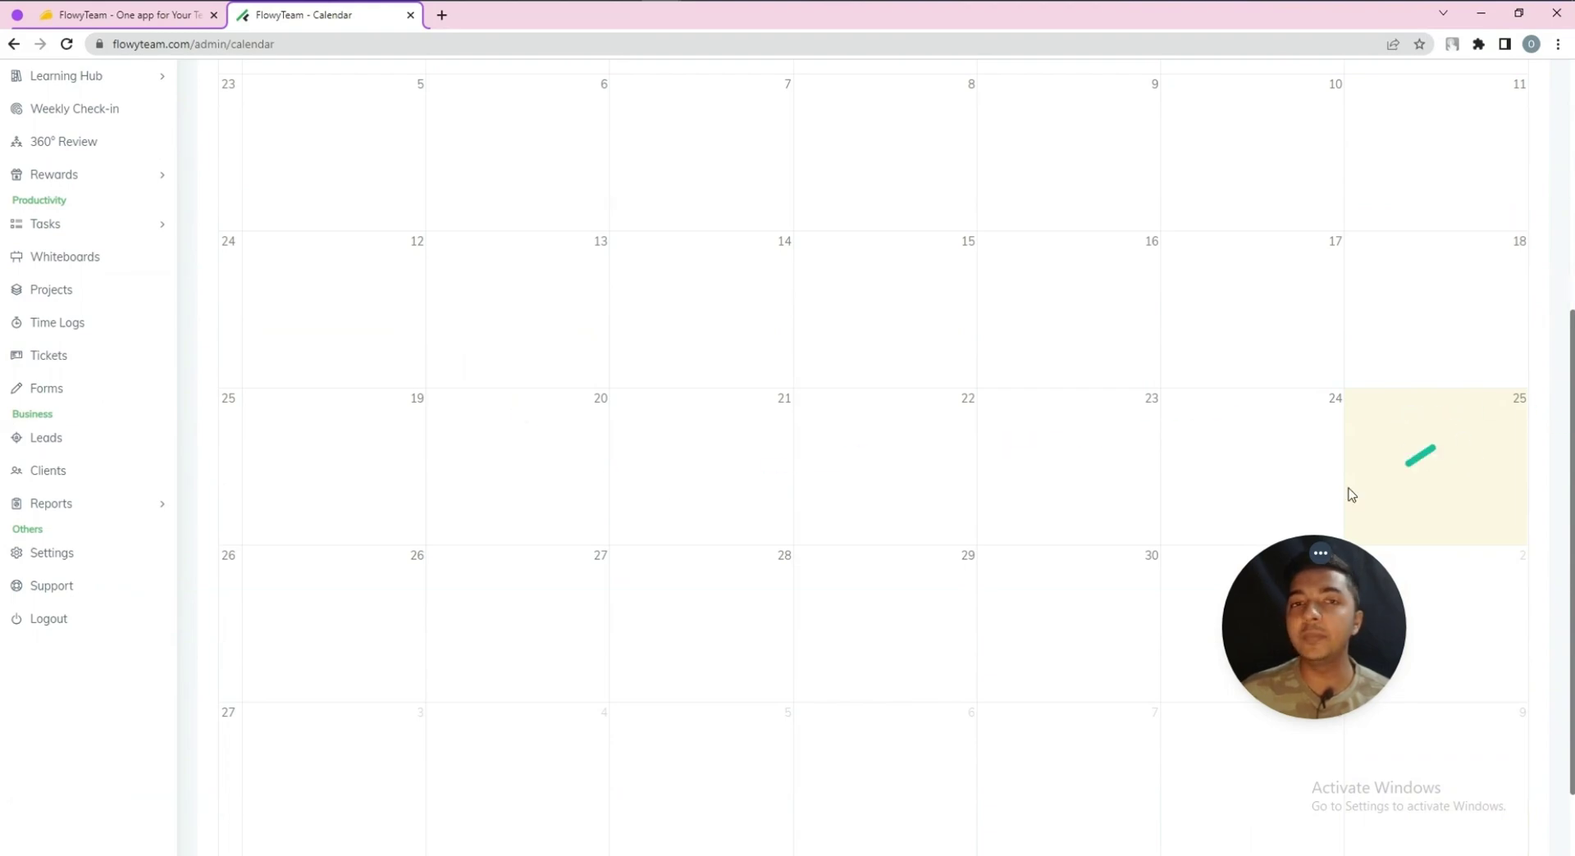
scroll(1349, 483, up, 5)
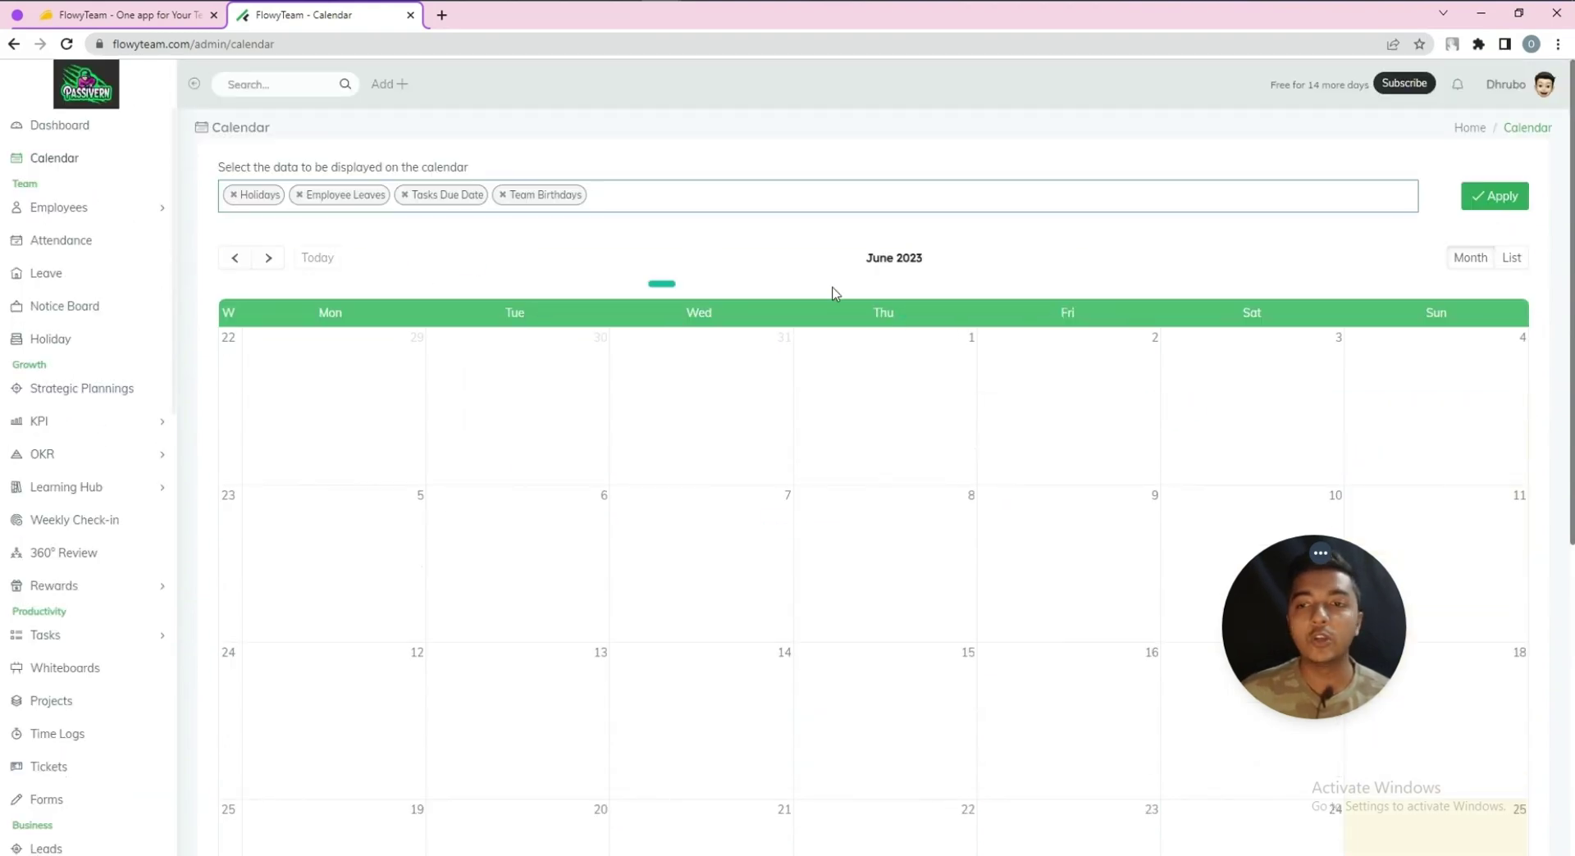
scroll(984, 328, down, 6)
click(1421, 377)
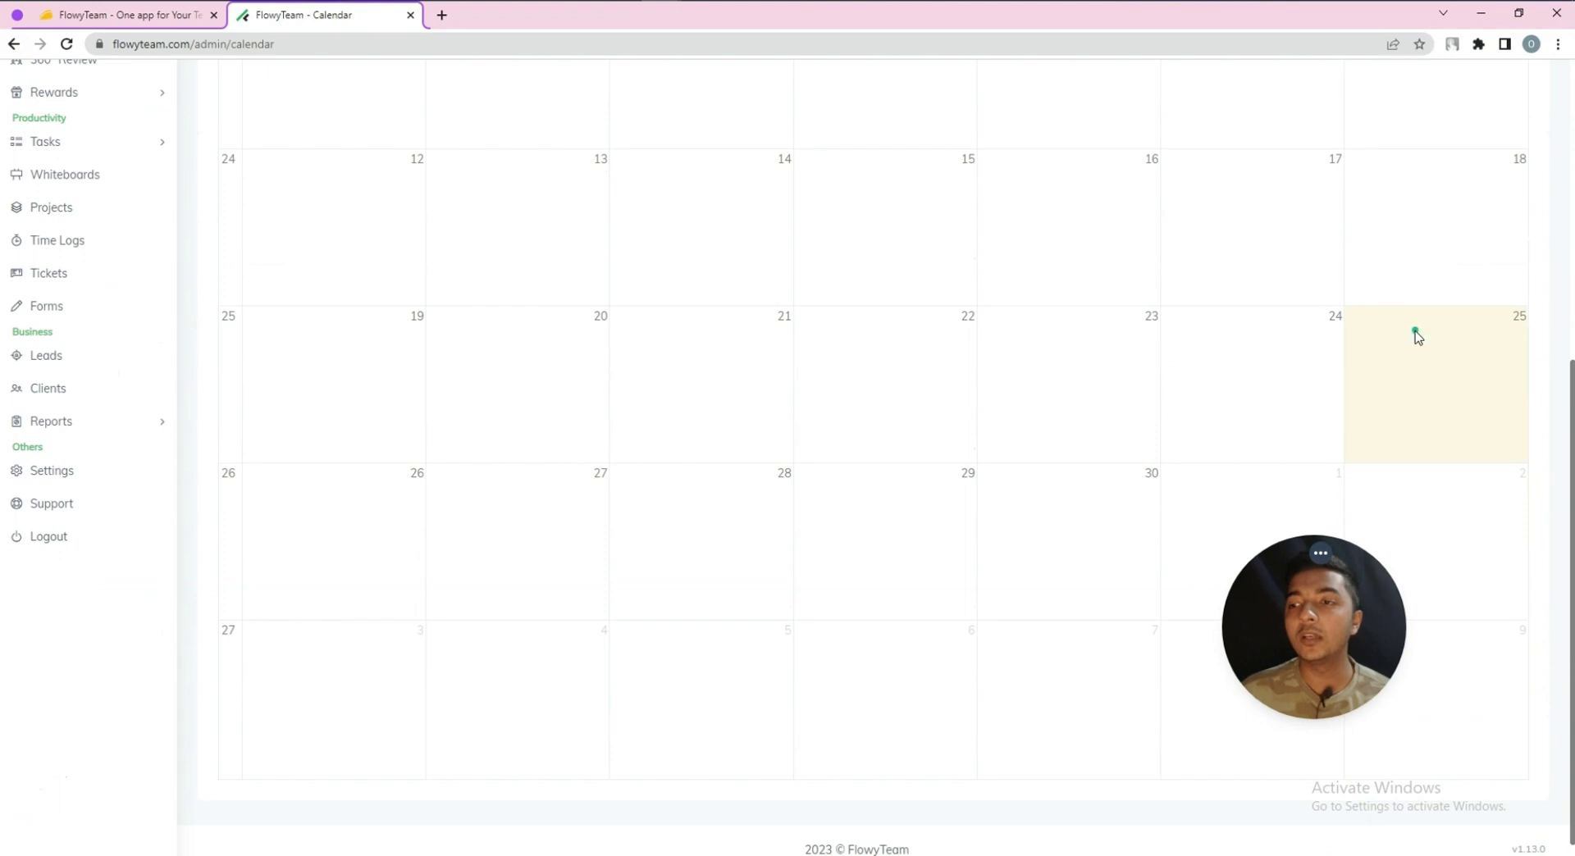
scroll(1445, 373, up, 4)
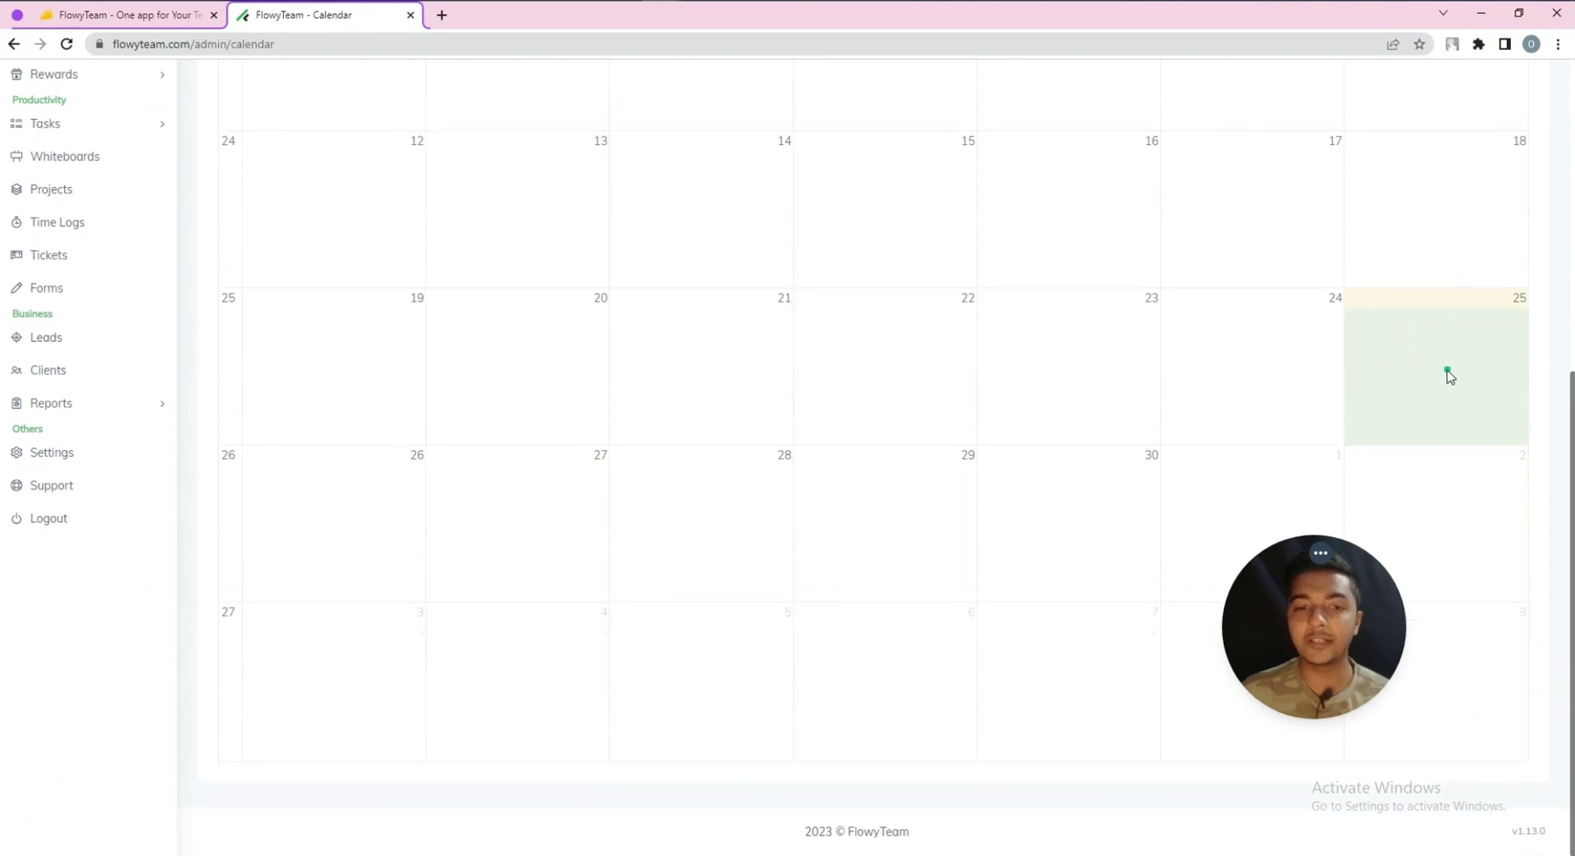
scroll(1449, 375, up, 3)
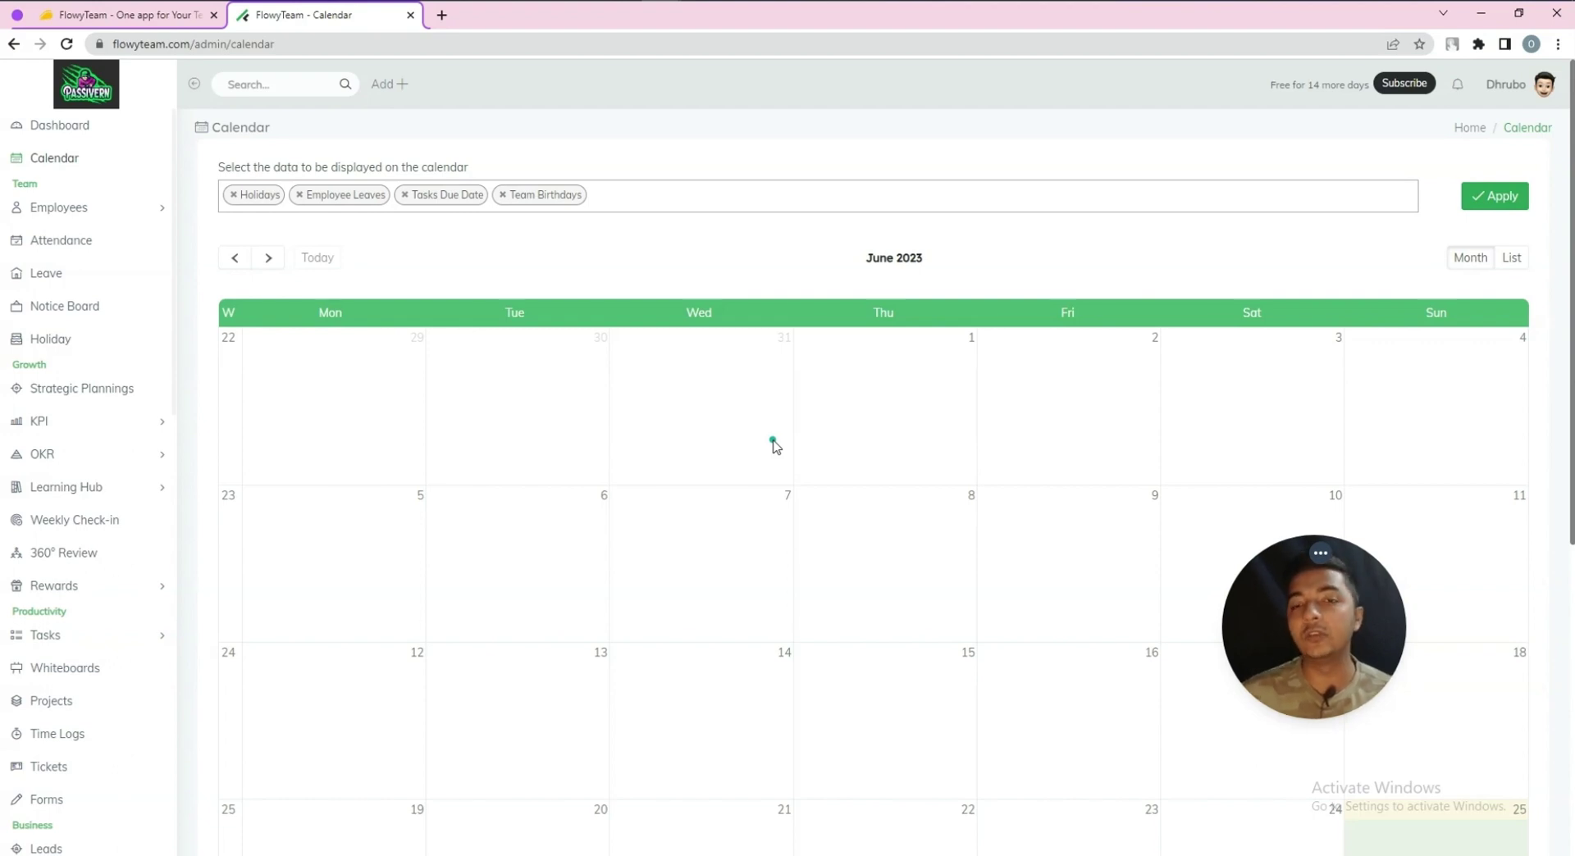
scroll(772, 442, down, 4)
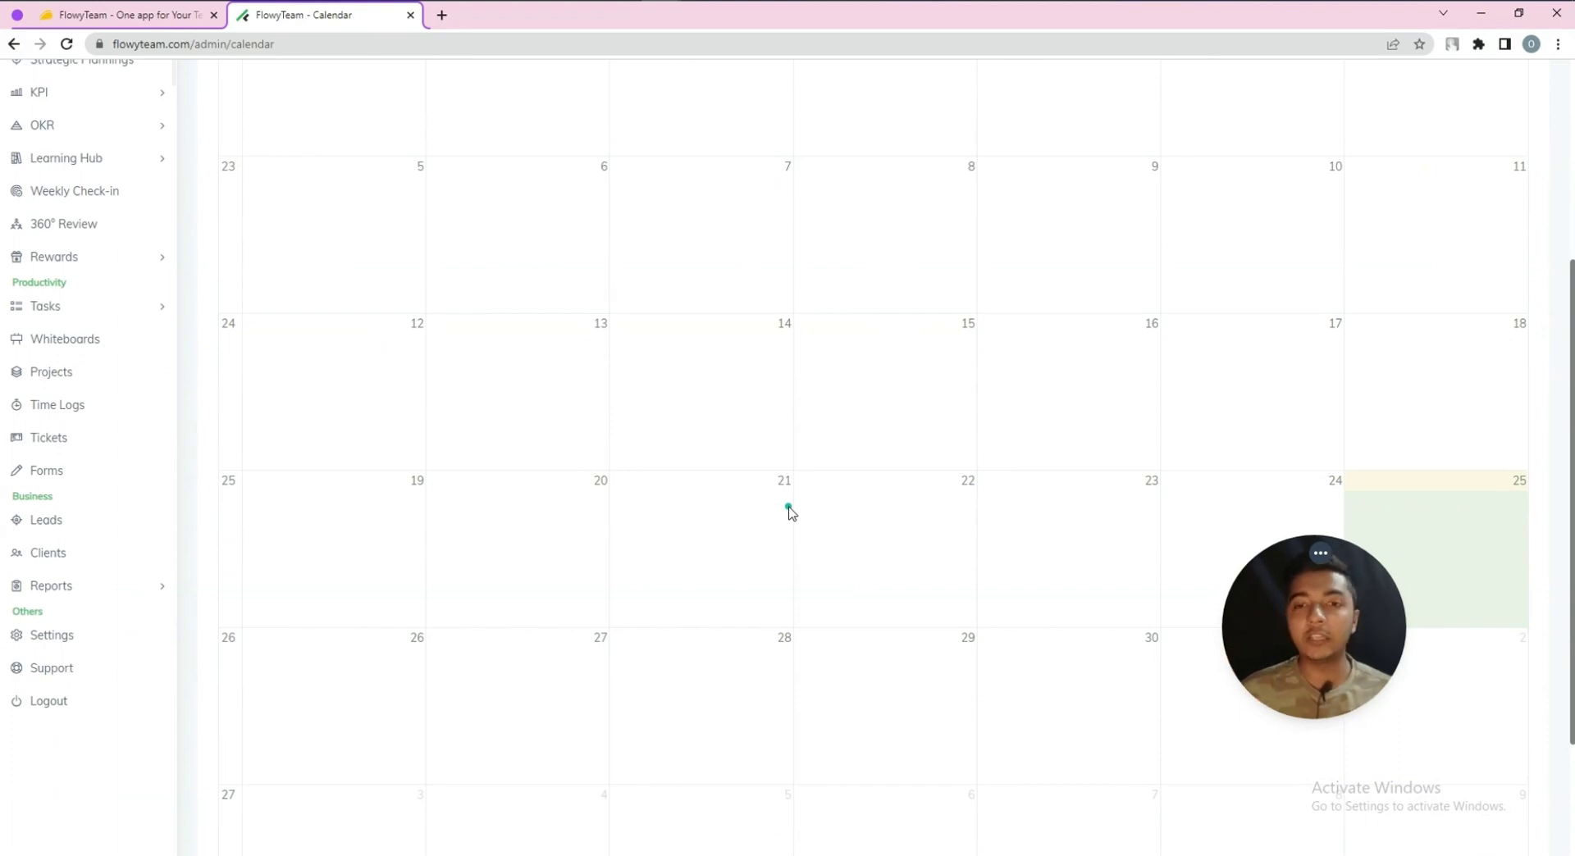
scroll(788, 510, up, 4)
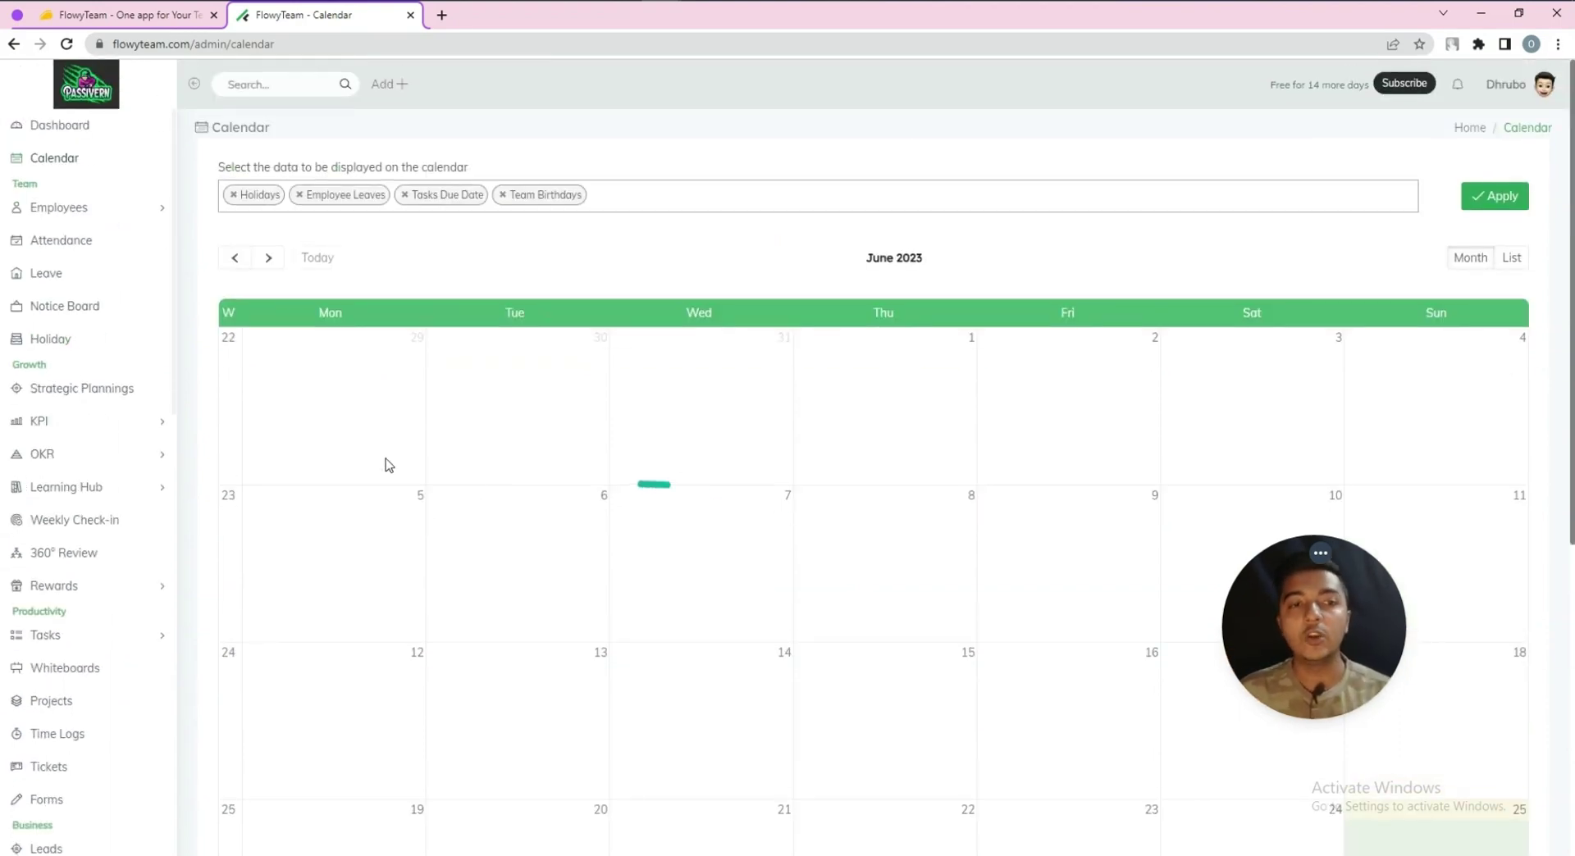
click(52, 210)
In the employee list, set the second employee's role to Employee and edit their profile
click(55, 244)
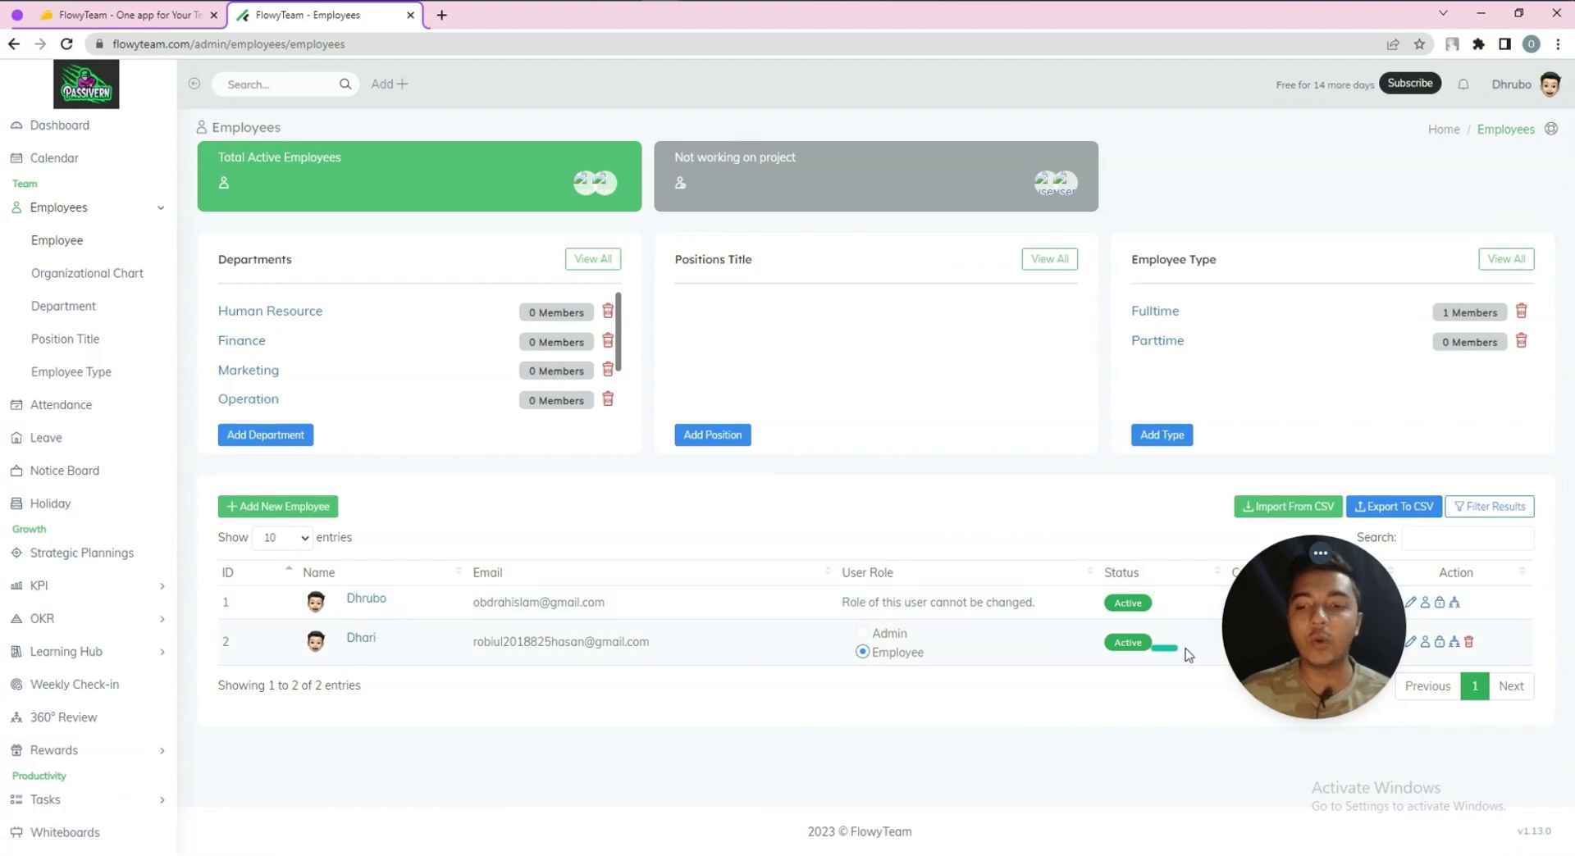
drag(1260, 663, 1336, 218)
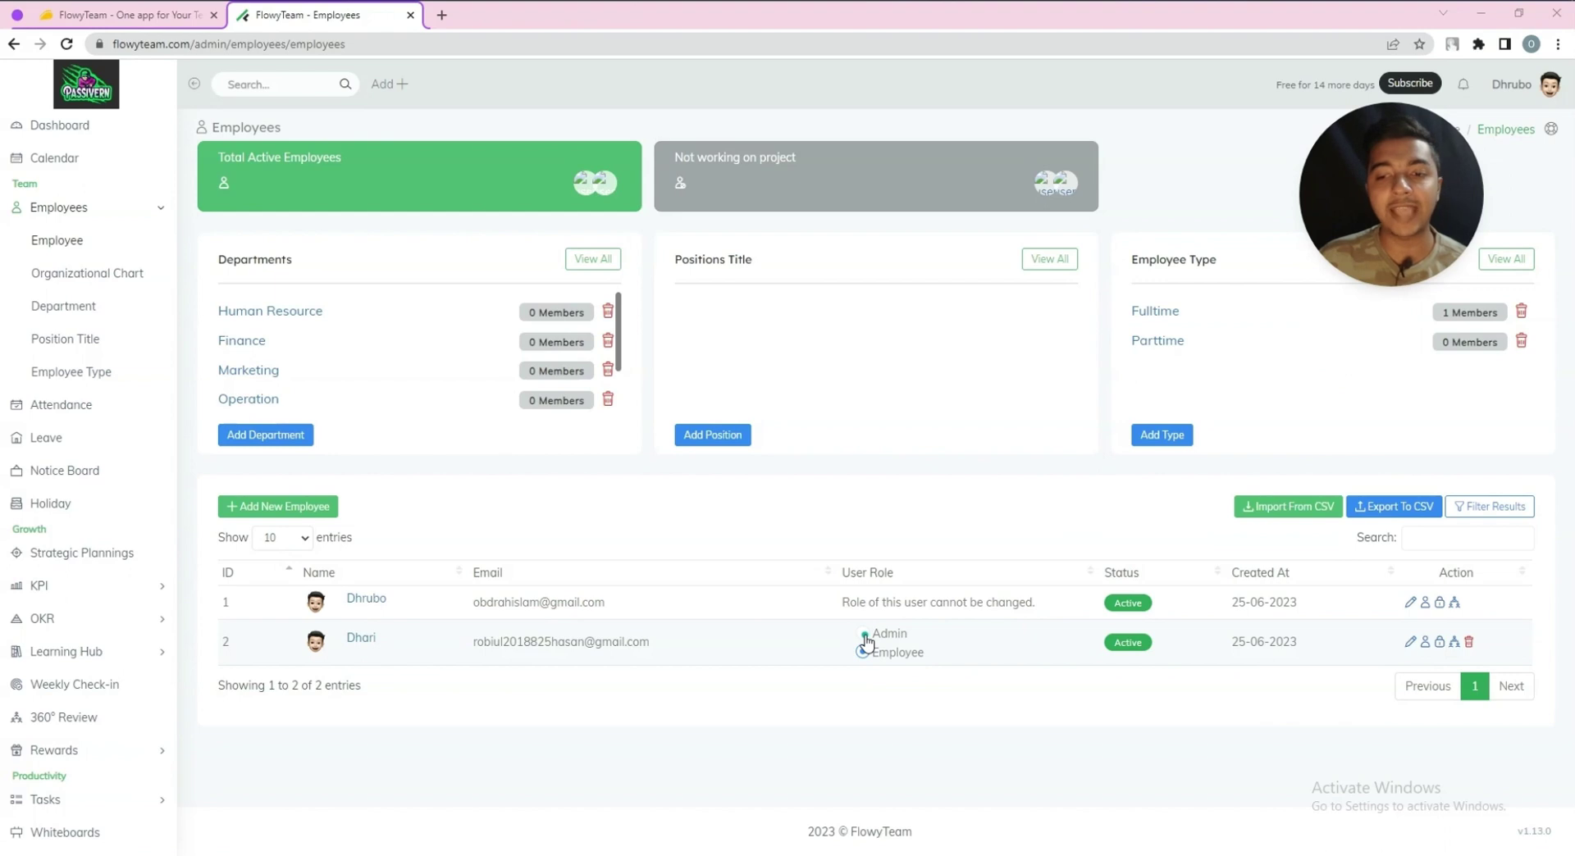
click(863, 652)
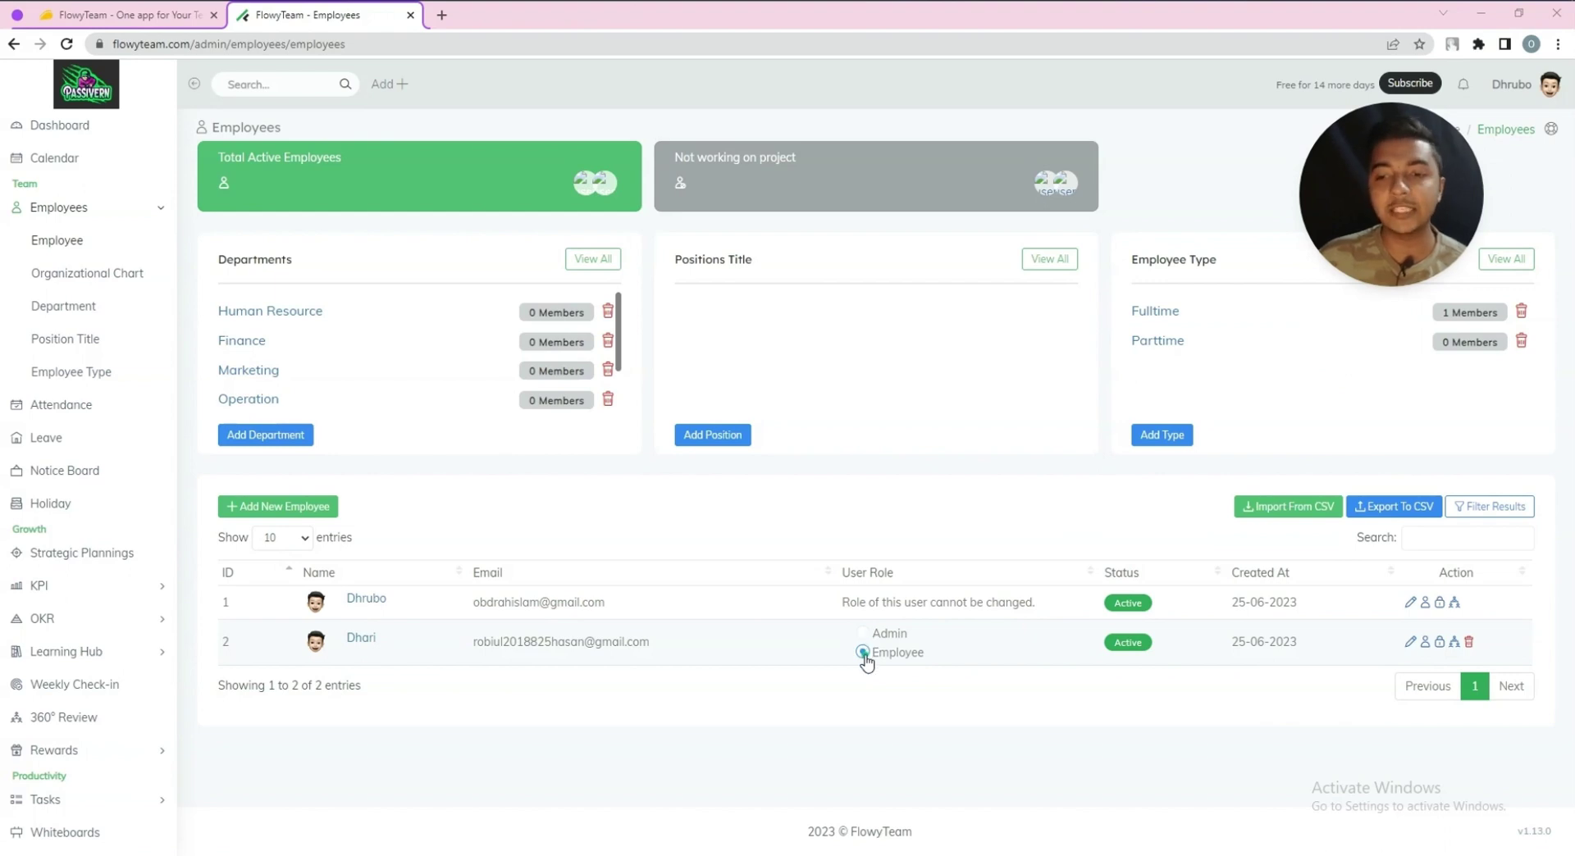
click(1410, 643)
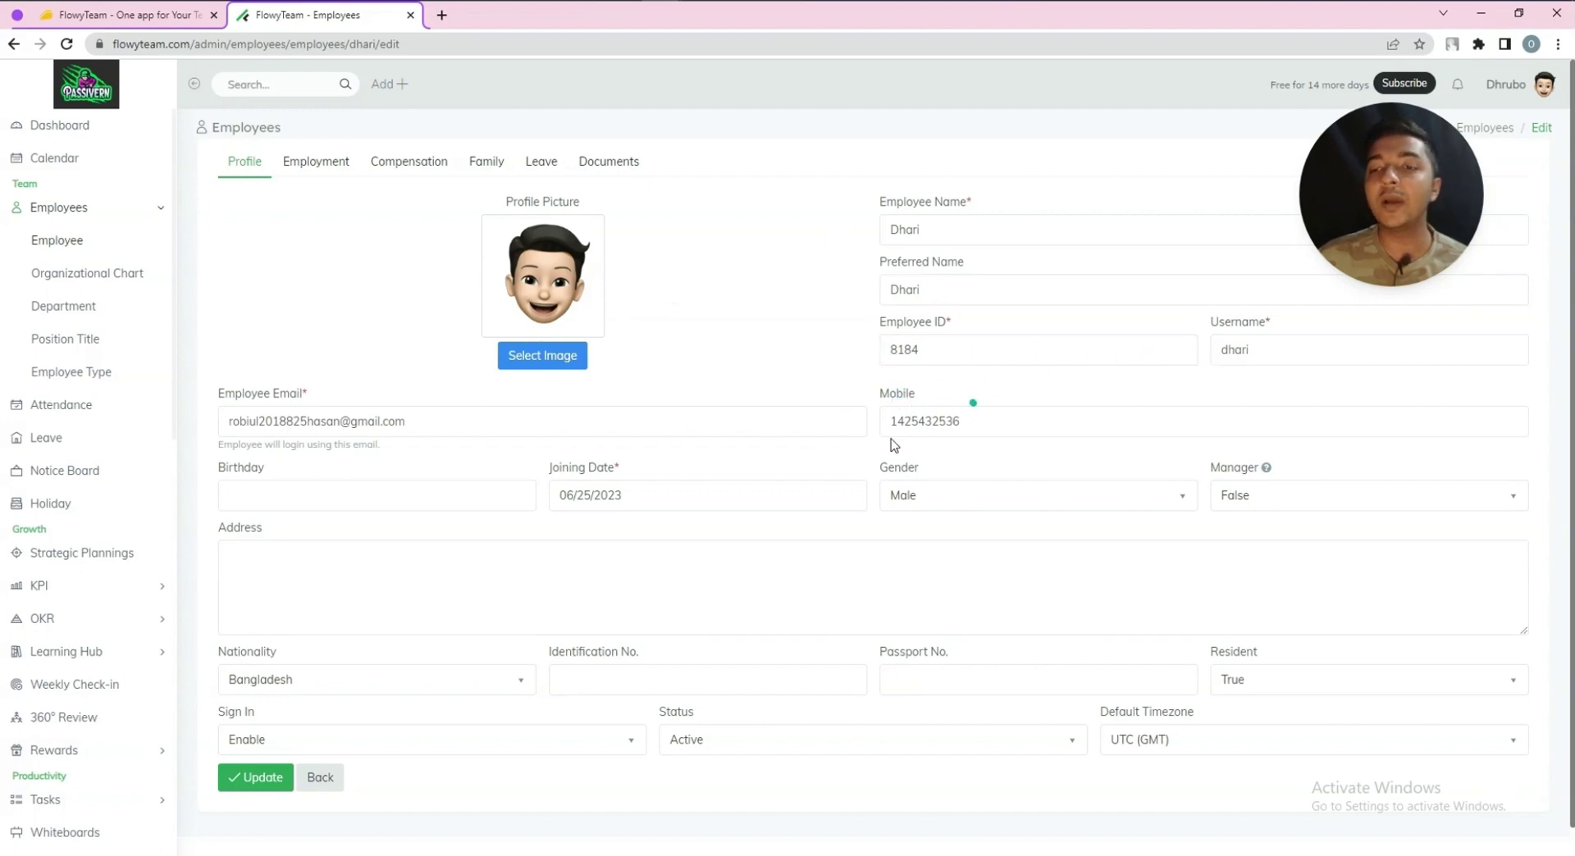
Set the birthday to 06/26/2023, Manager to True, and enter the employee's address
click(294, 500)
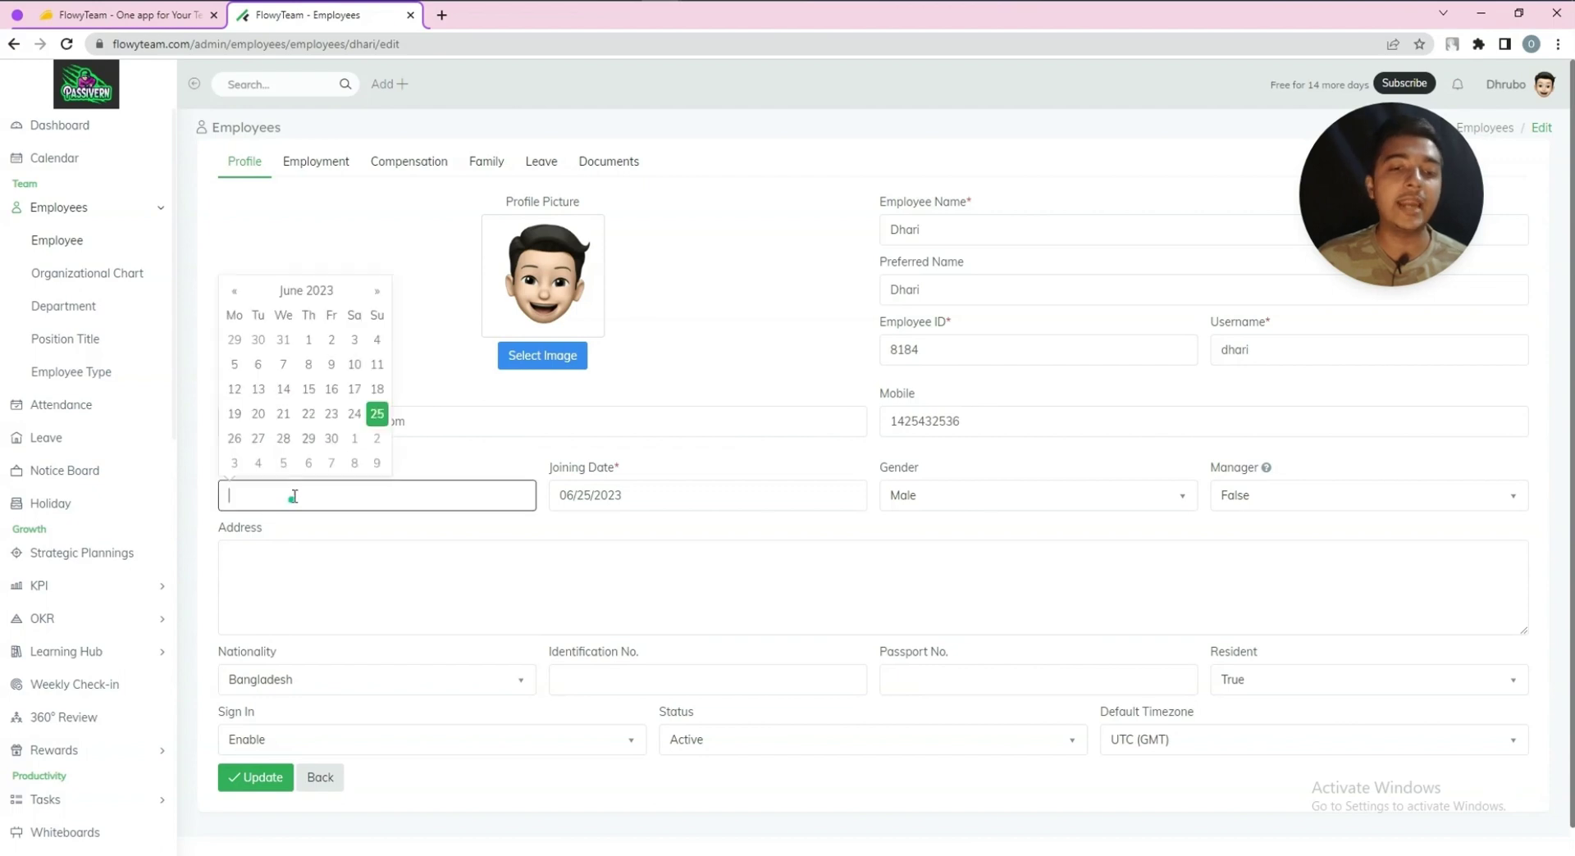
click(239, 441)
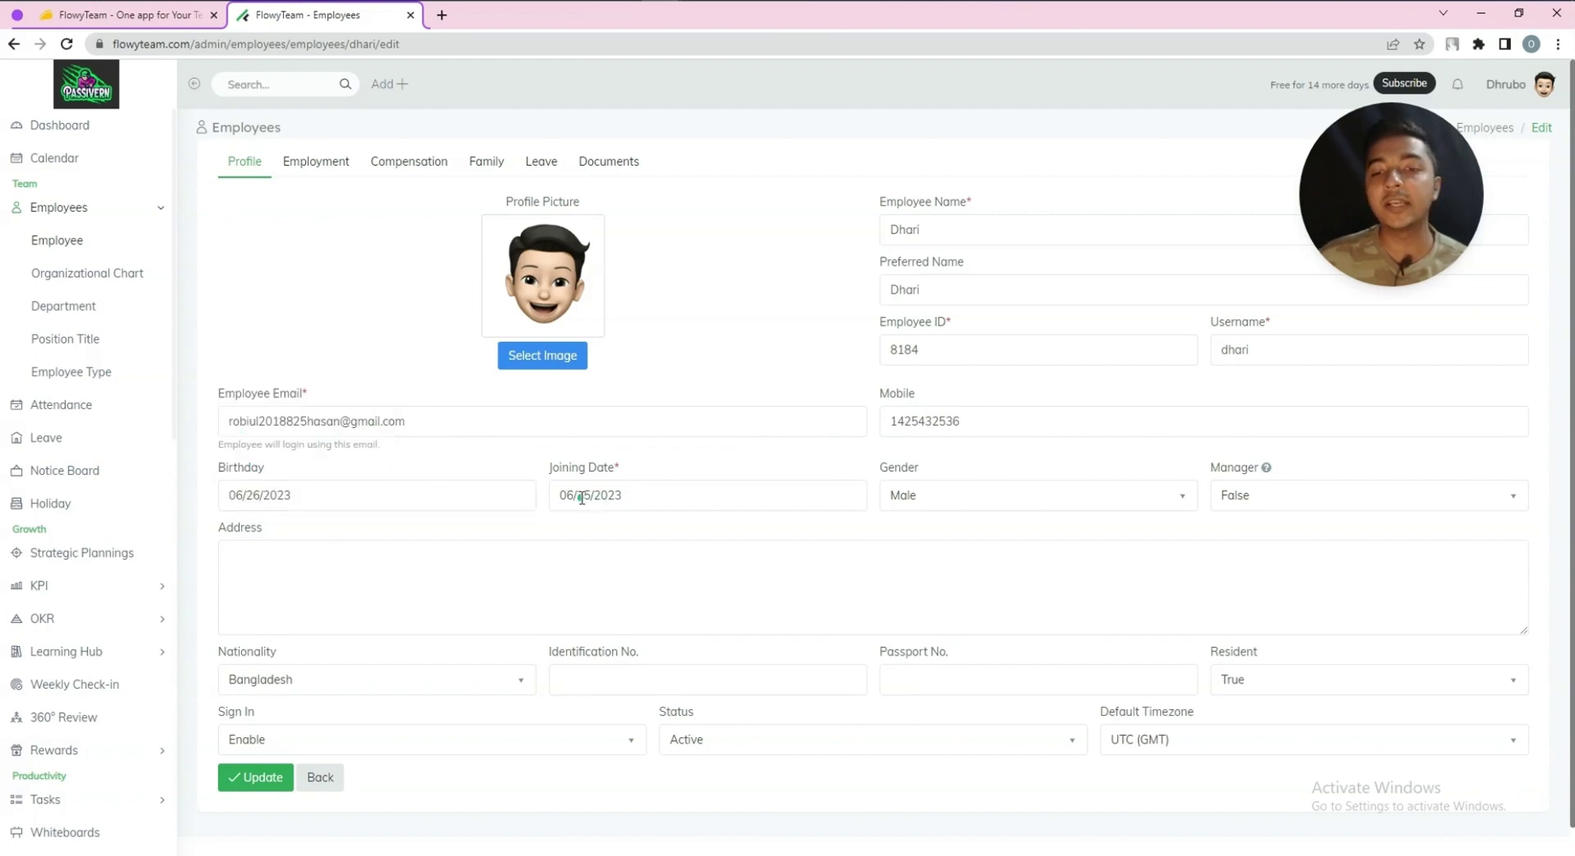
click(1250, 500)
click(1253, 569)
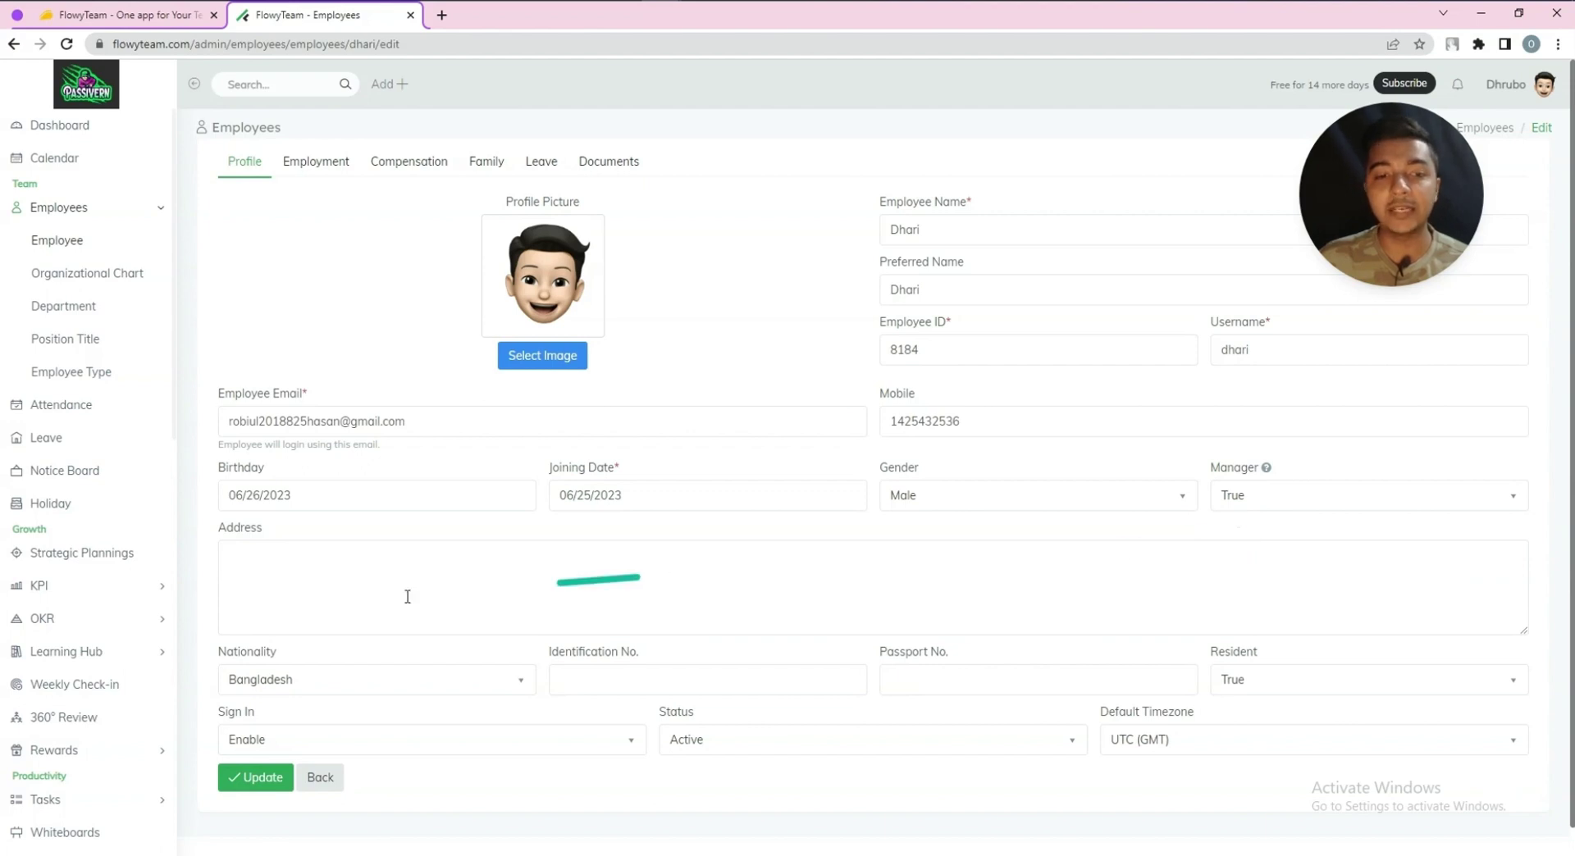
click(299, 592)
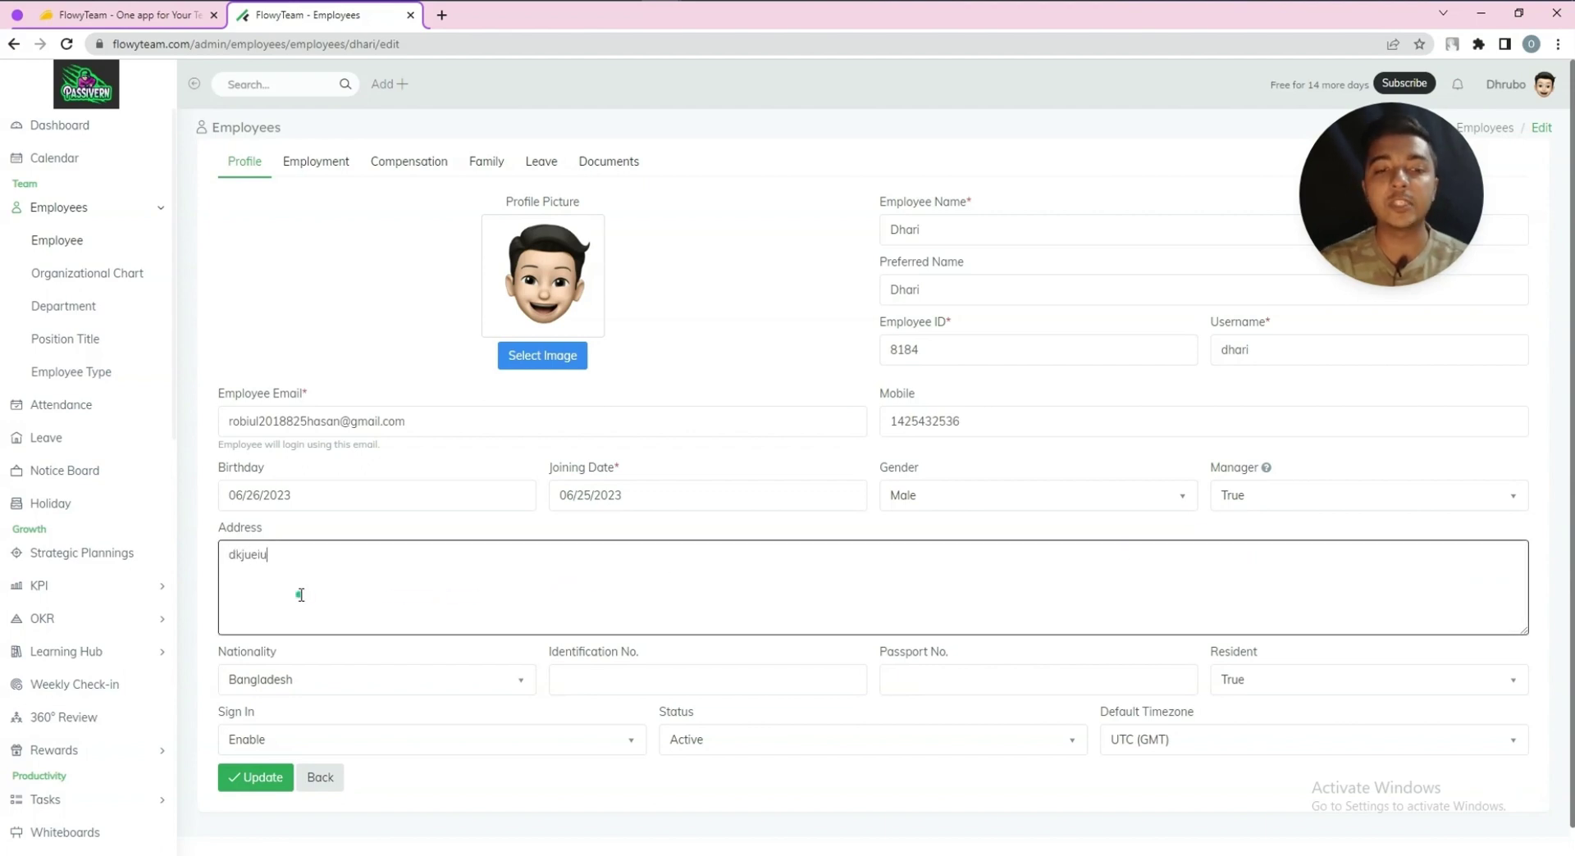
scroll(310, 618, down, 1)
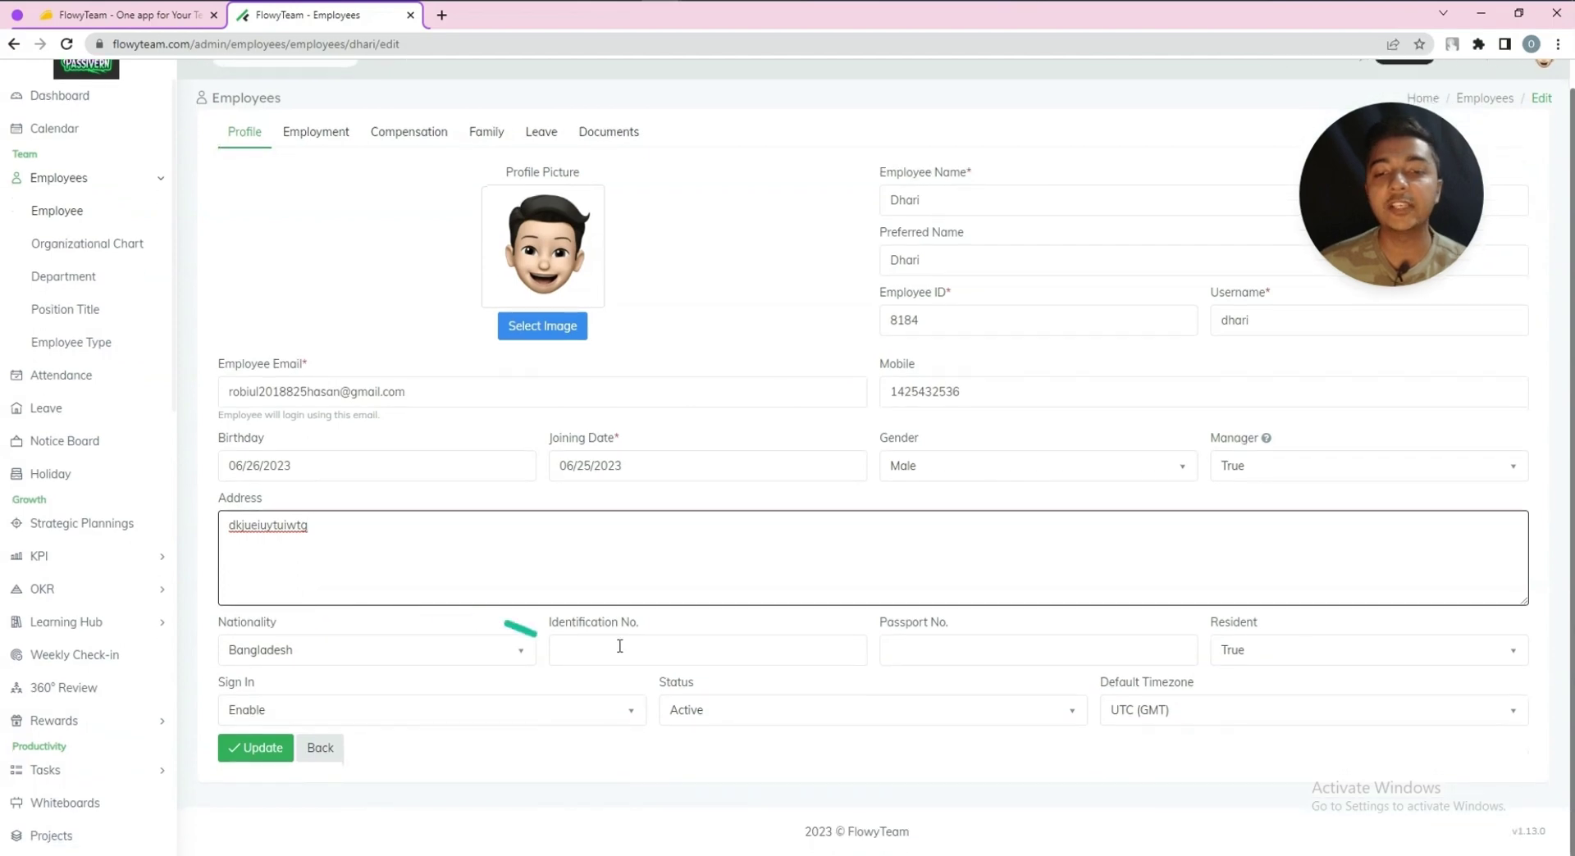
Enter the employee's identification and passport numbers and keep resident status True
click(657, 650)
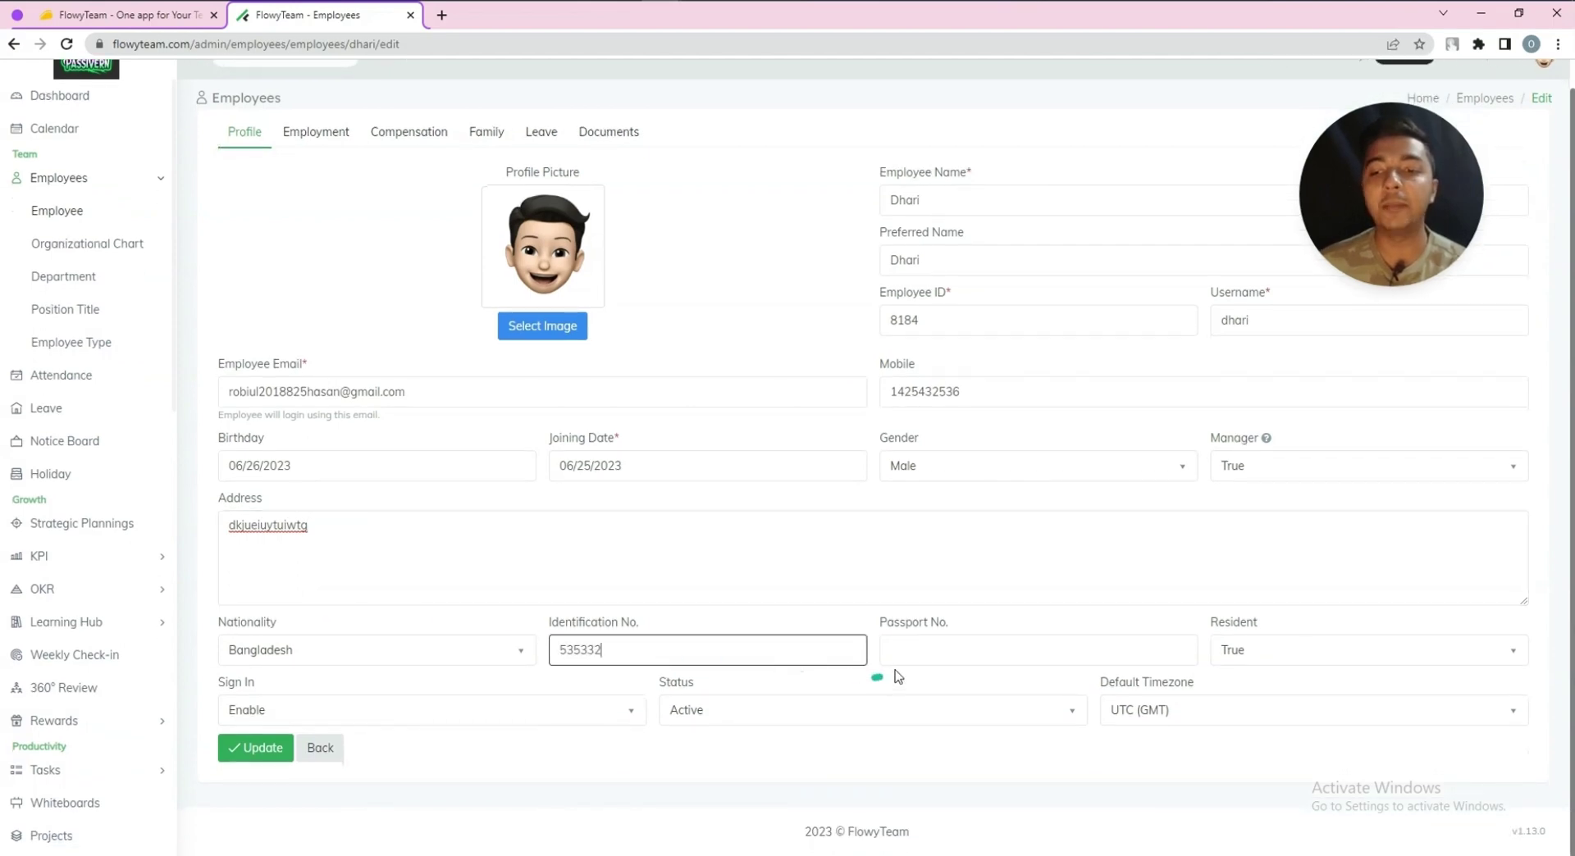
click(906, 650)
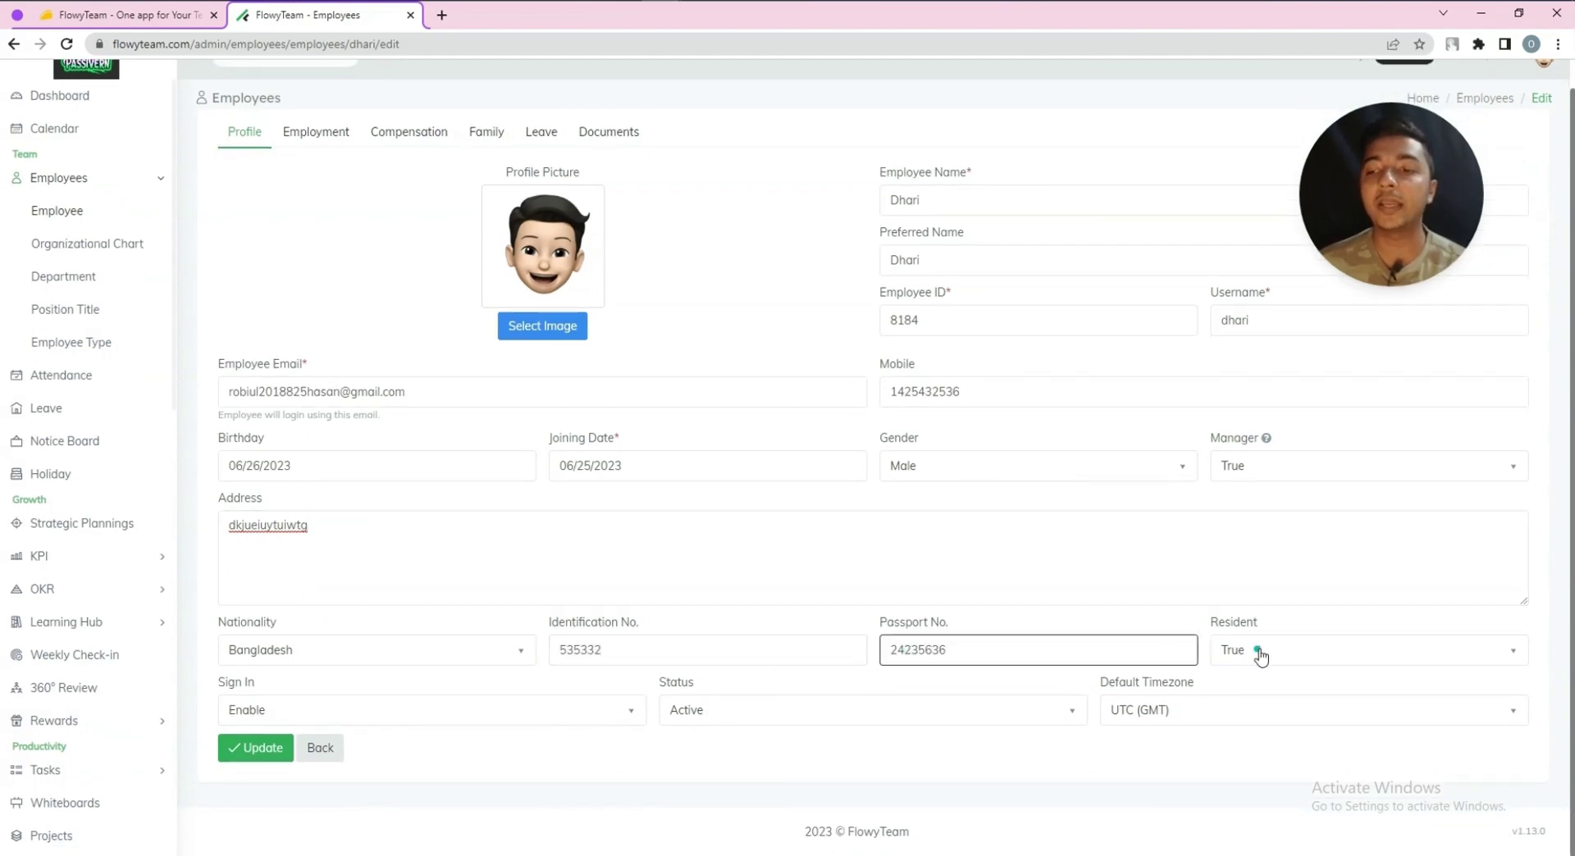
click(1259, 652)
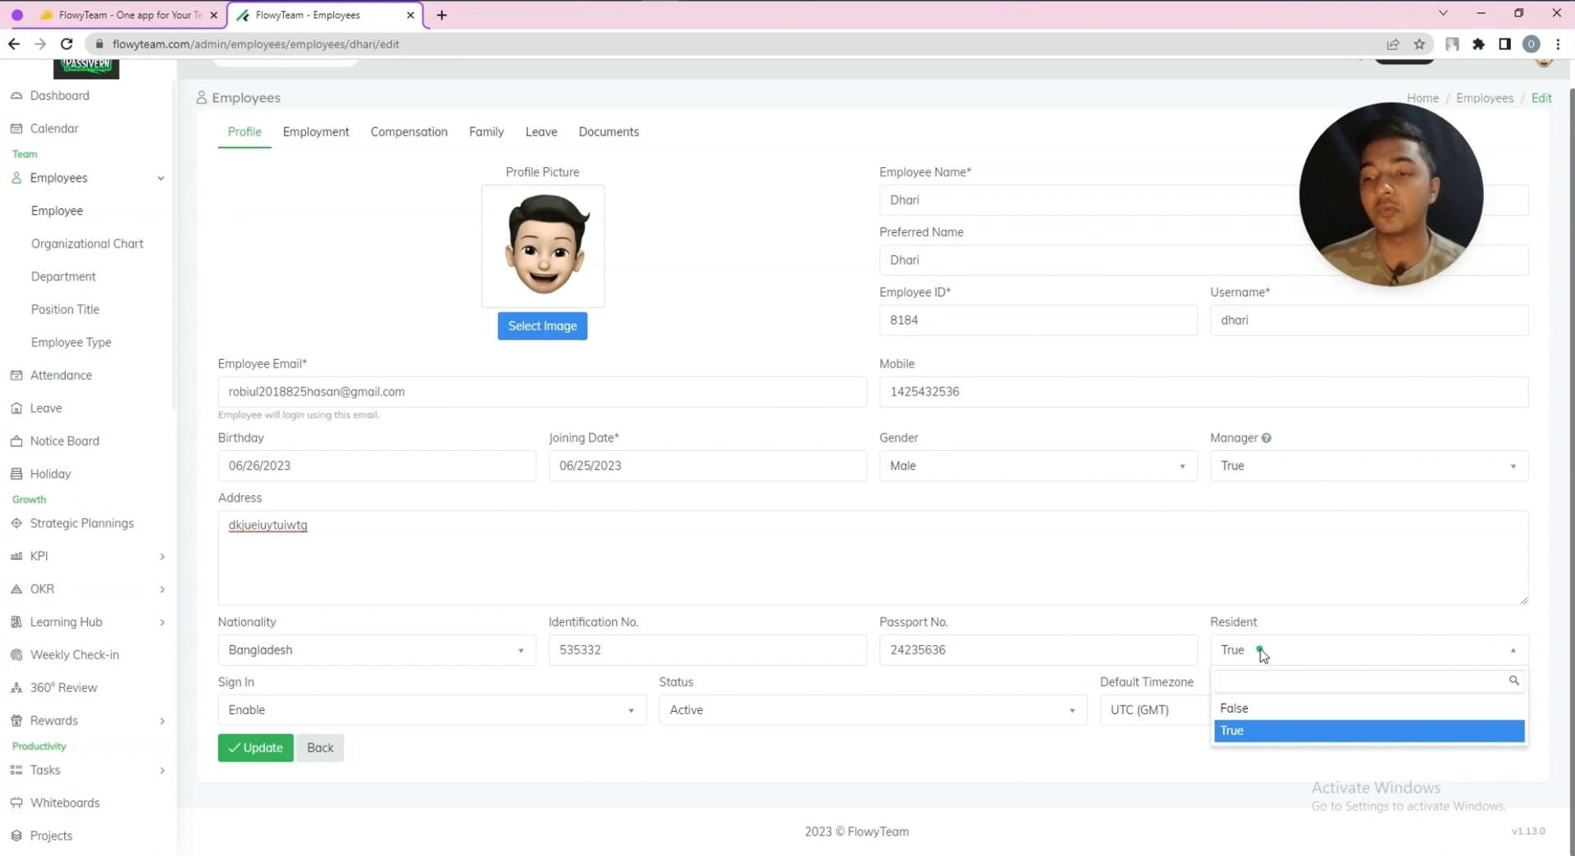
click(1260, 654)
Keep sign-in enabled and status Active, and set the timezone to Pacific/Wake (GMT+12)
click(287, 712)
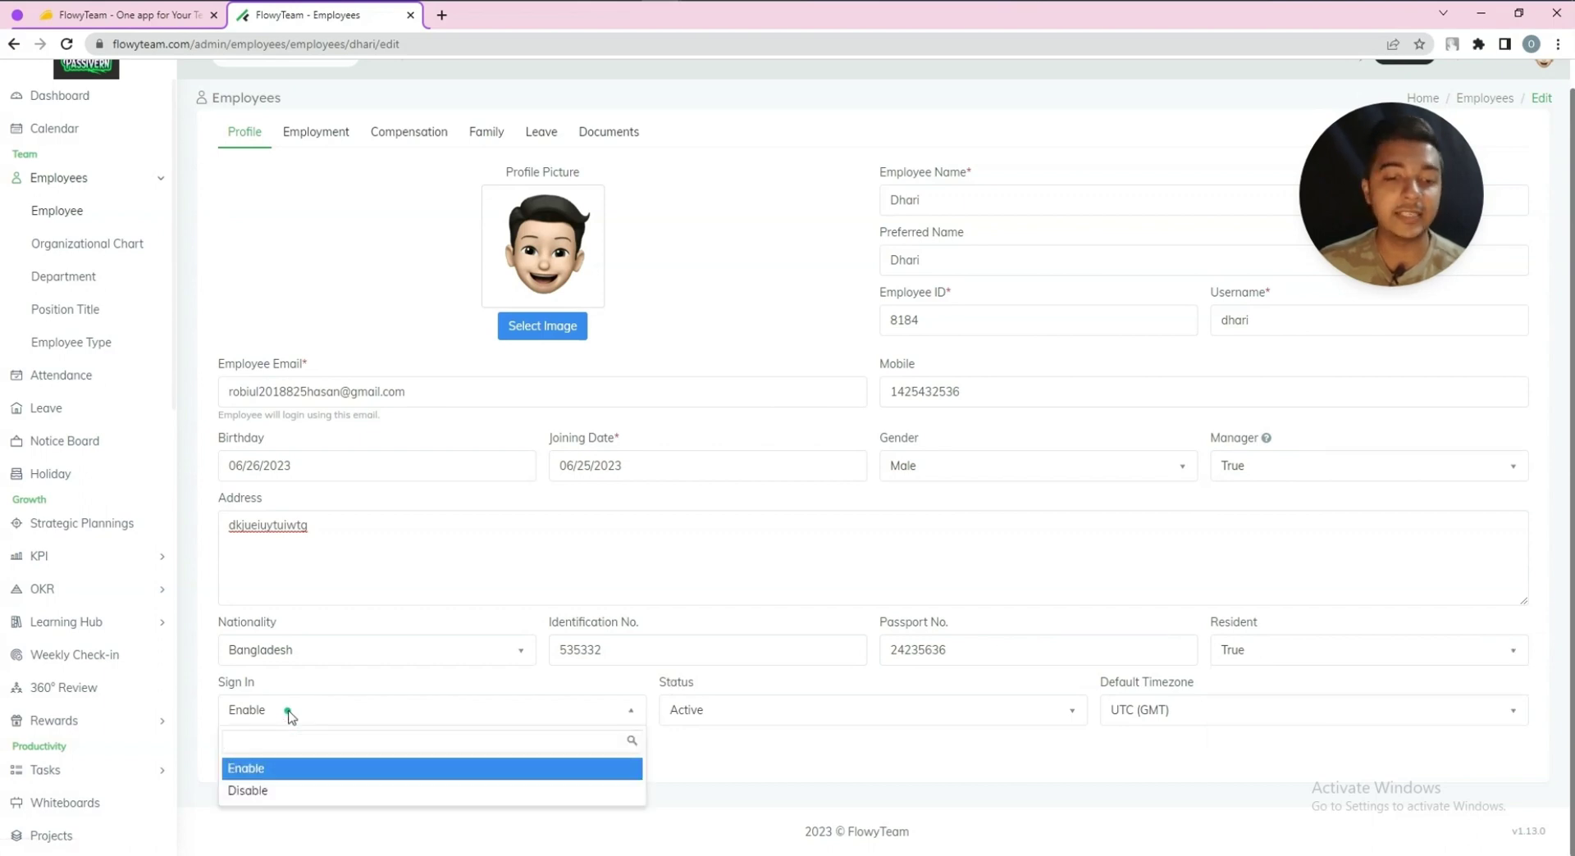
click(476, 710)
click(816, 714)
click(841, 712)
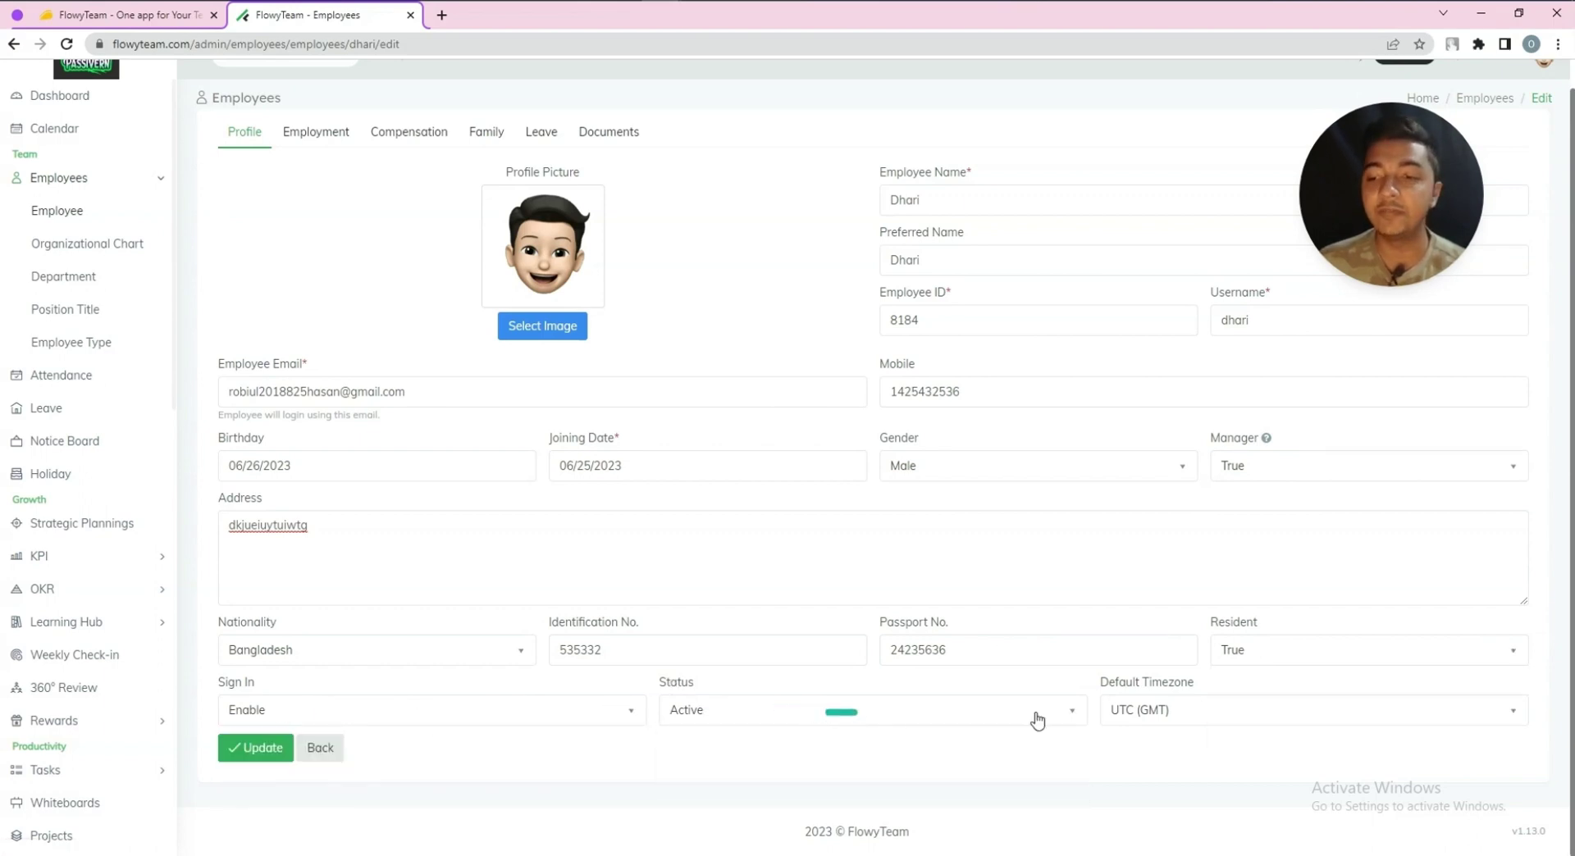
click(1164, 710)
click(1149, 643)
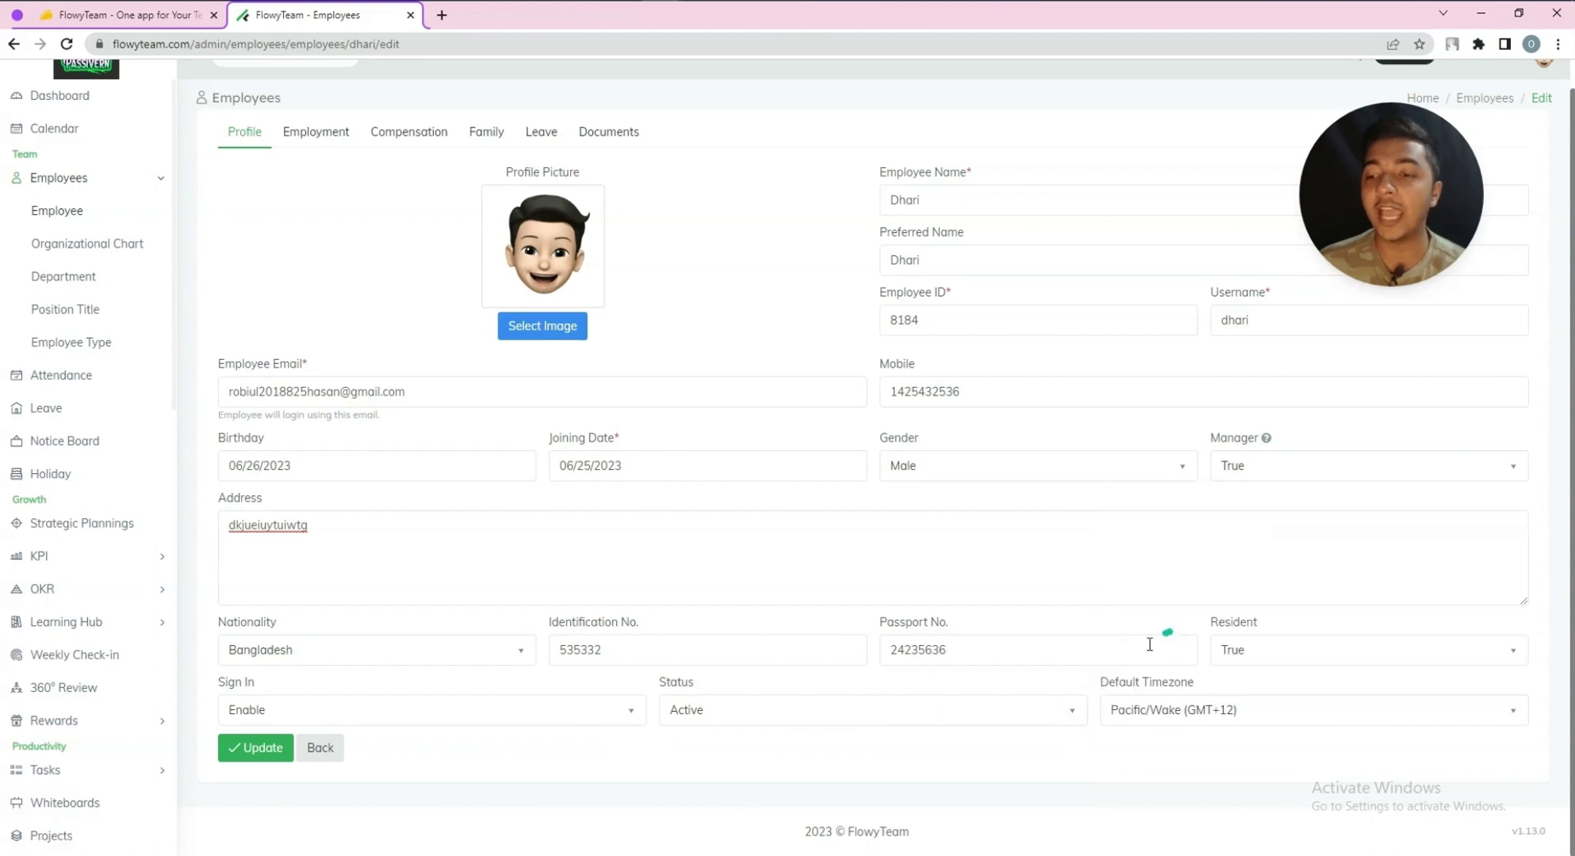
Save the profile changes with Update and check the empty Position Title list
click(279, 744)
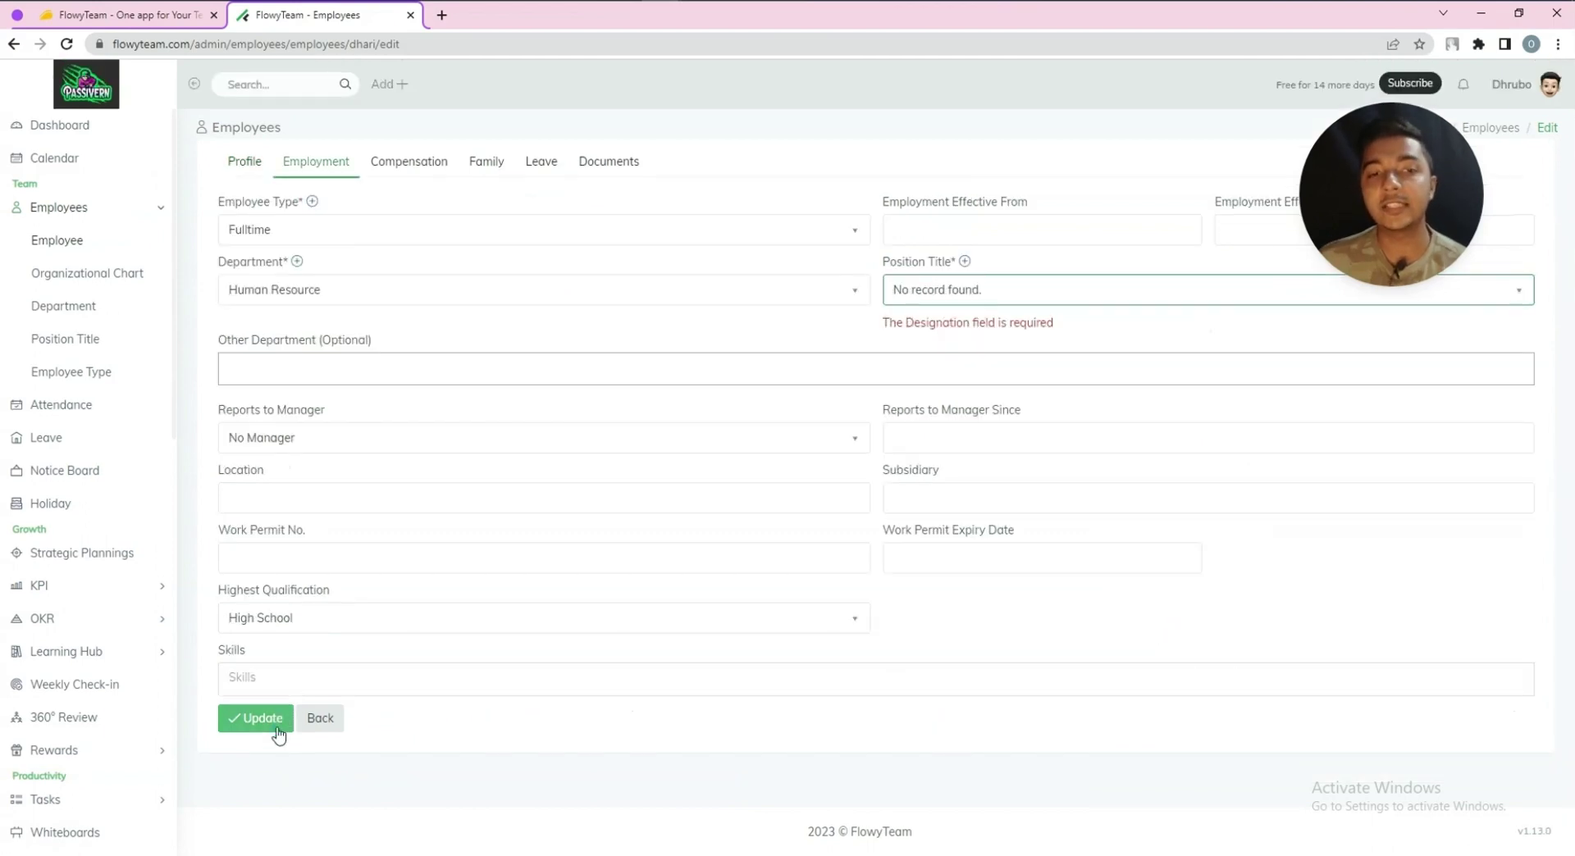
click(271, 726)
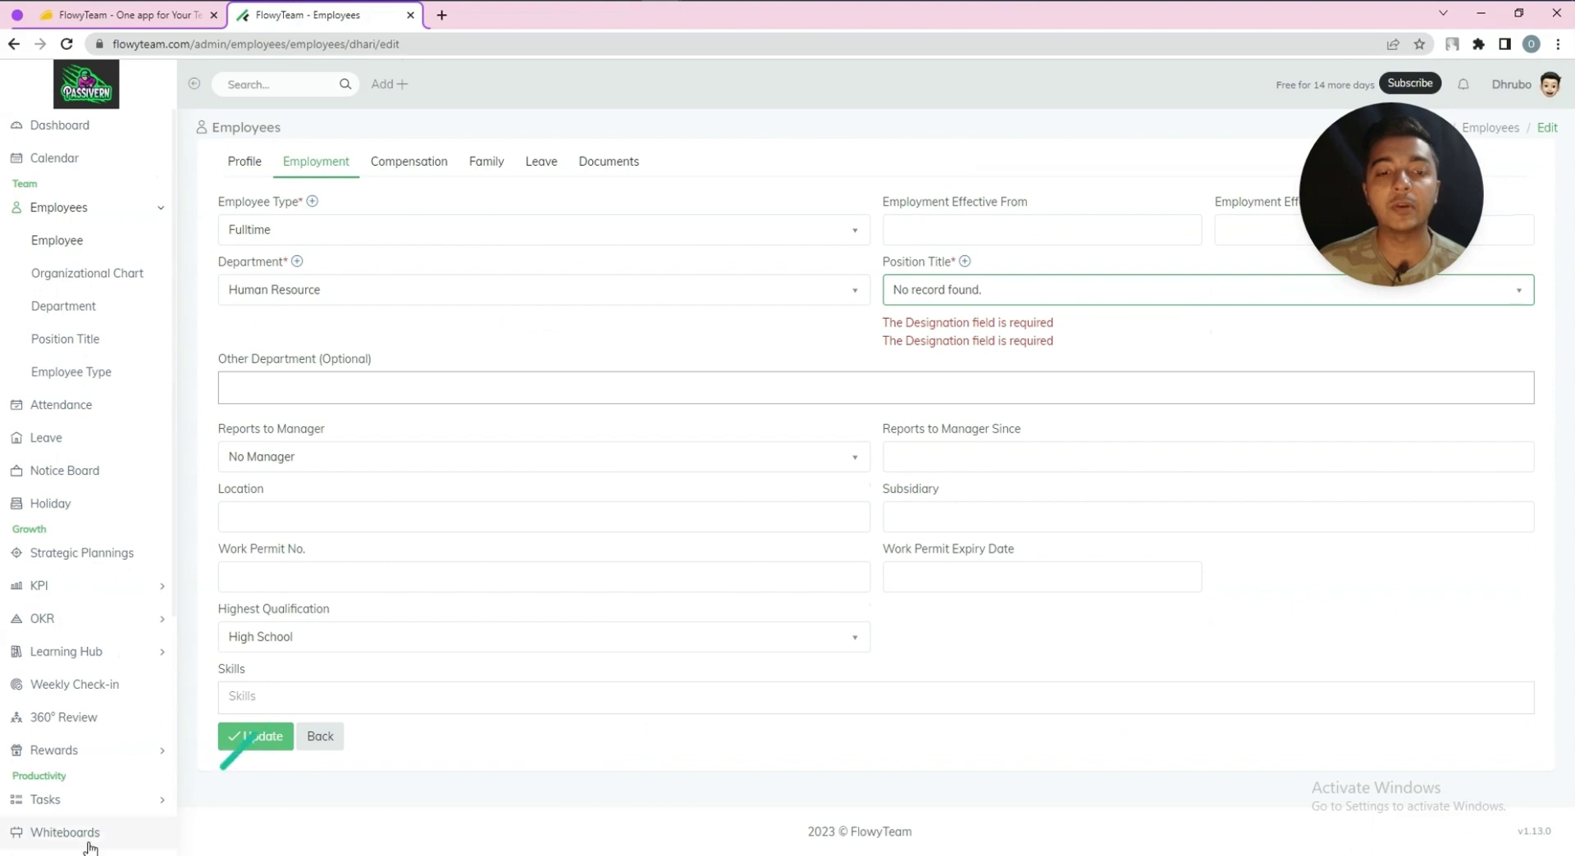
click(937, 295)
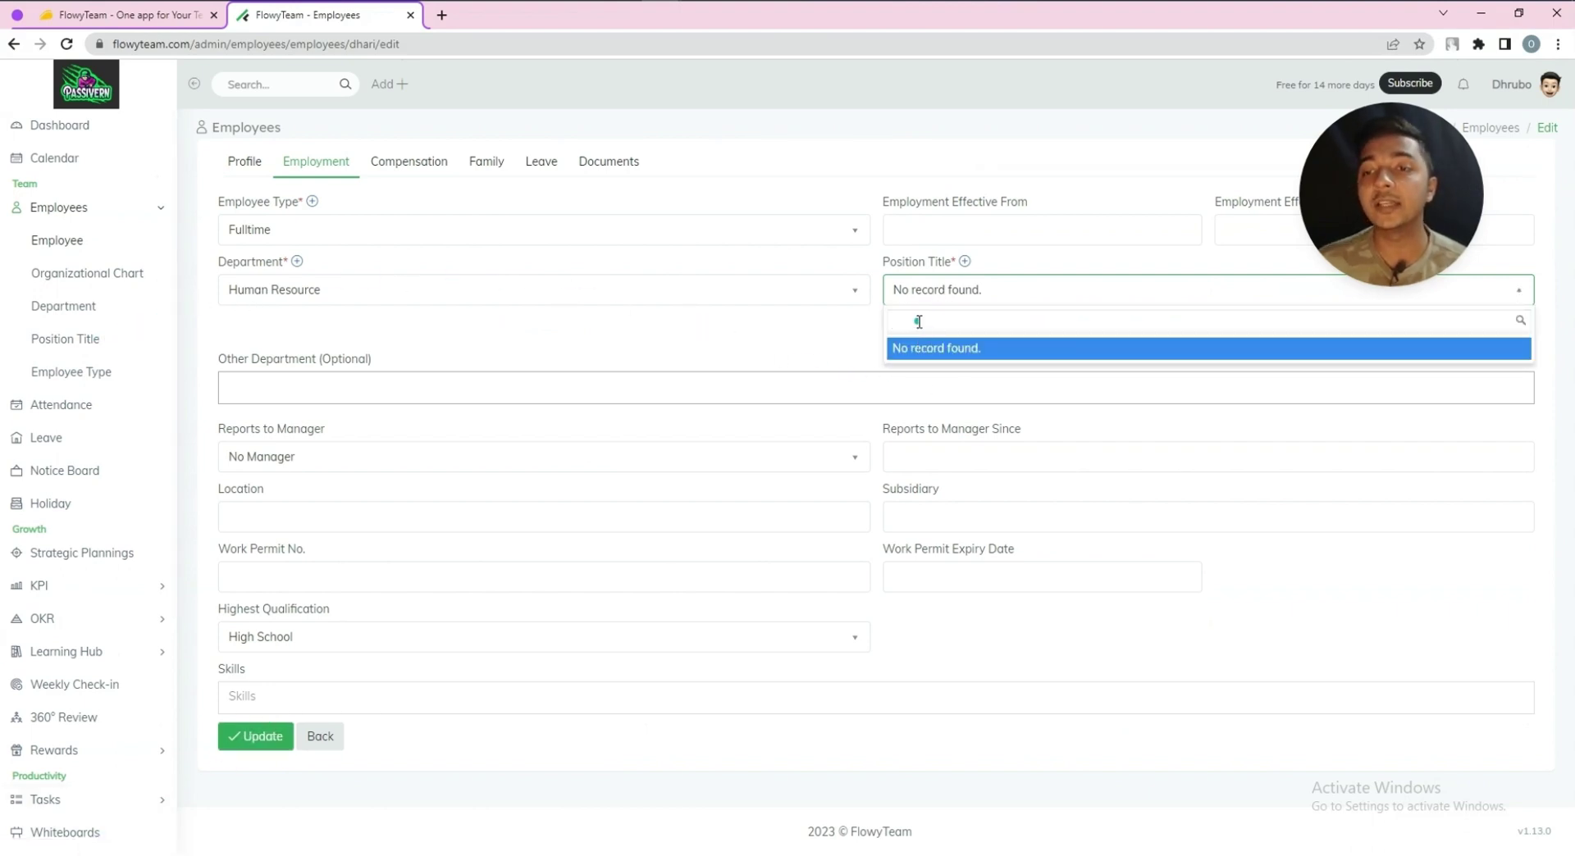
click(964, 260)
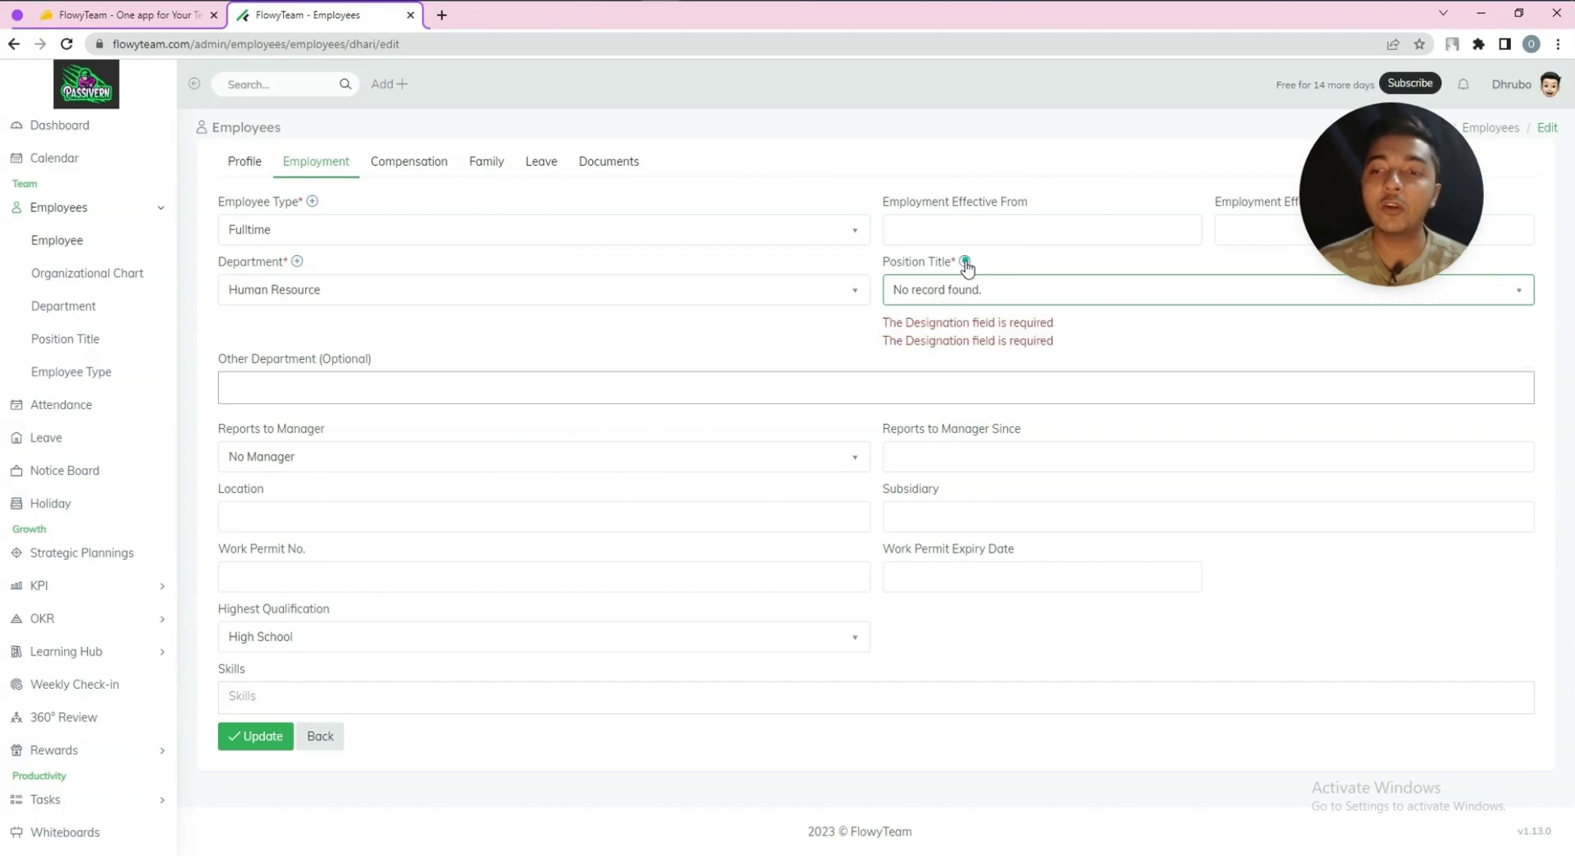
Create and save a new position title named CTO
click(965, 260)
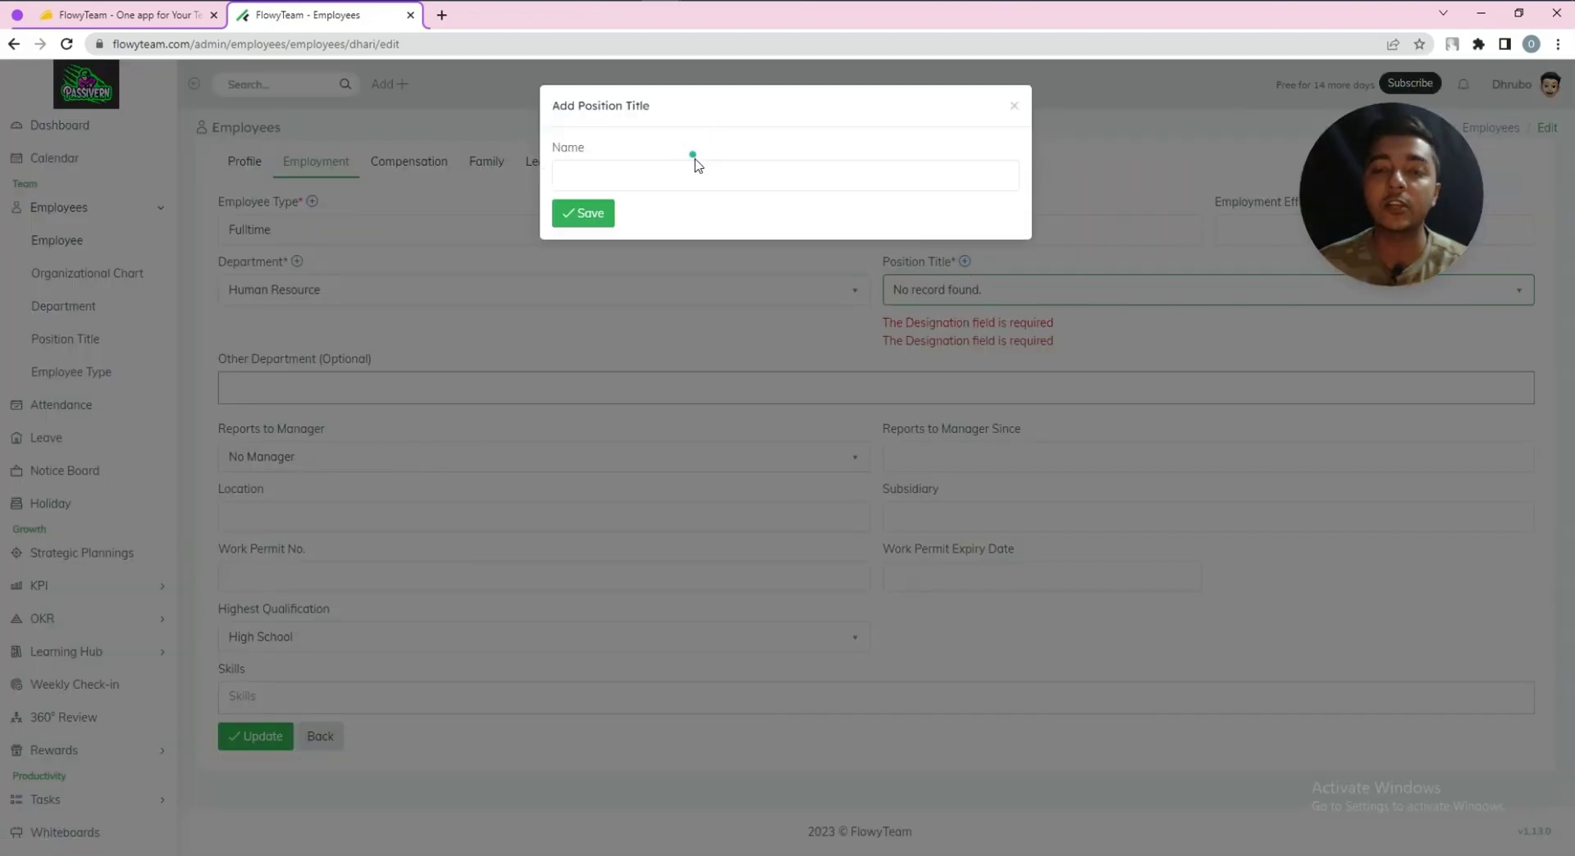
text(CTO)
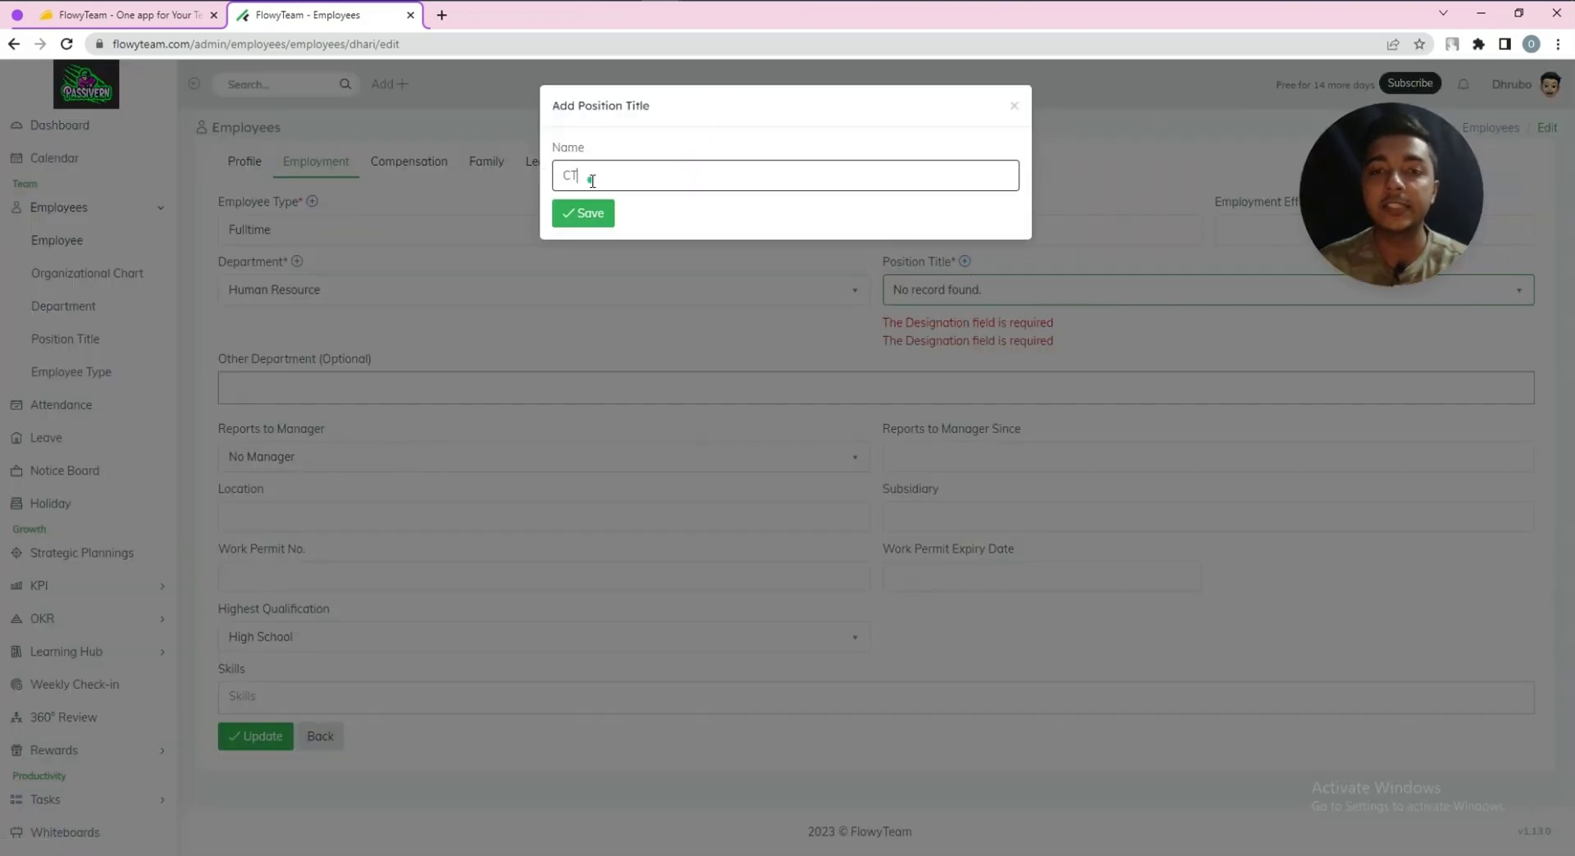
click(583, 212)
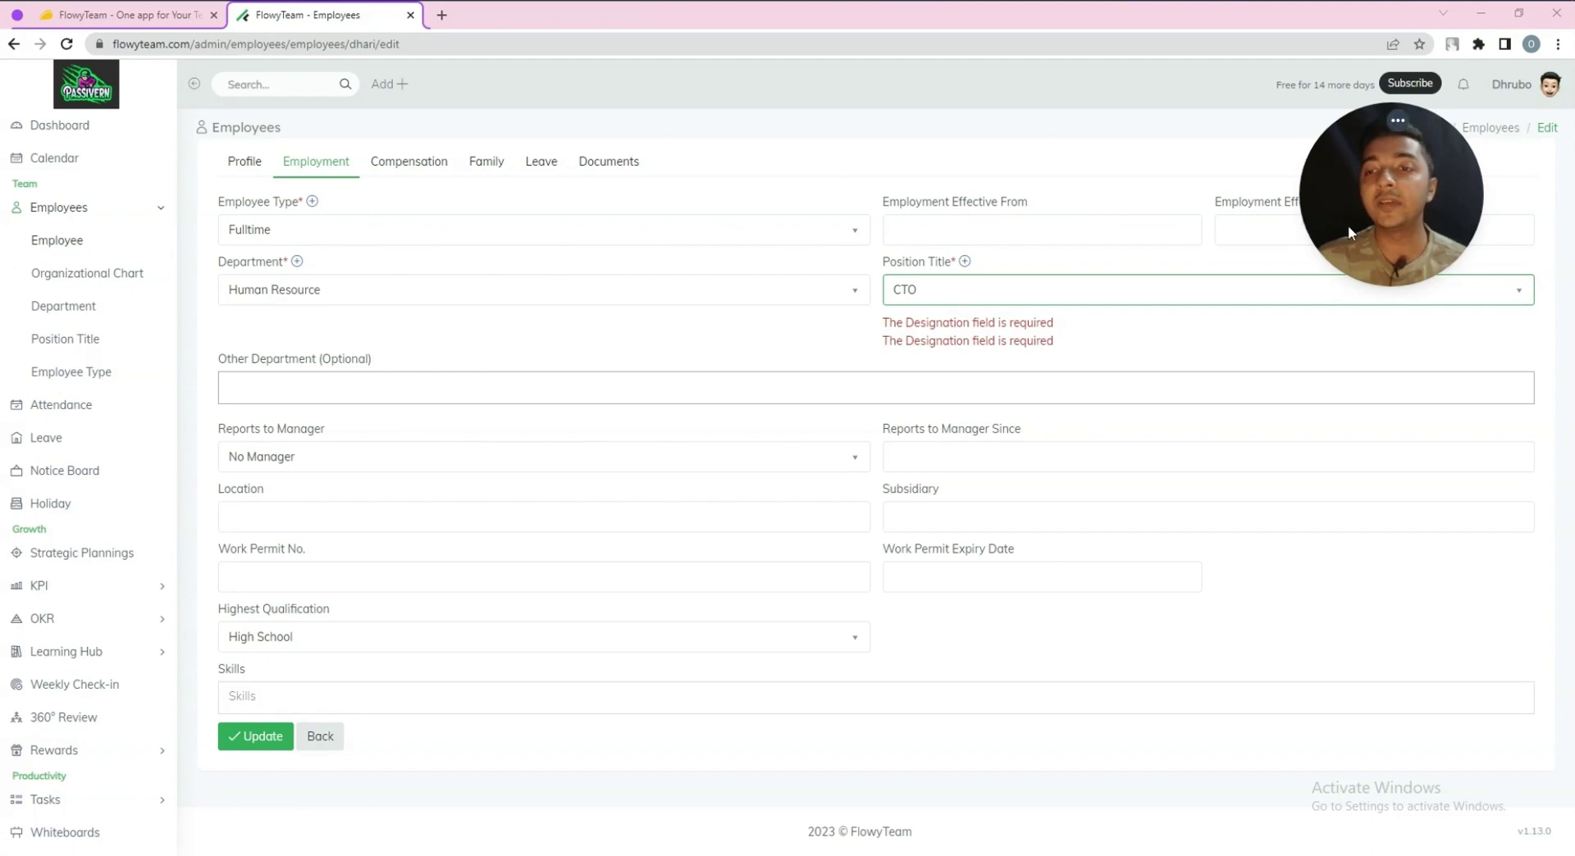
click(1035, 228)
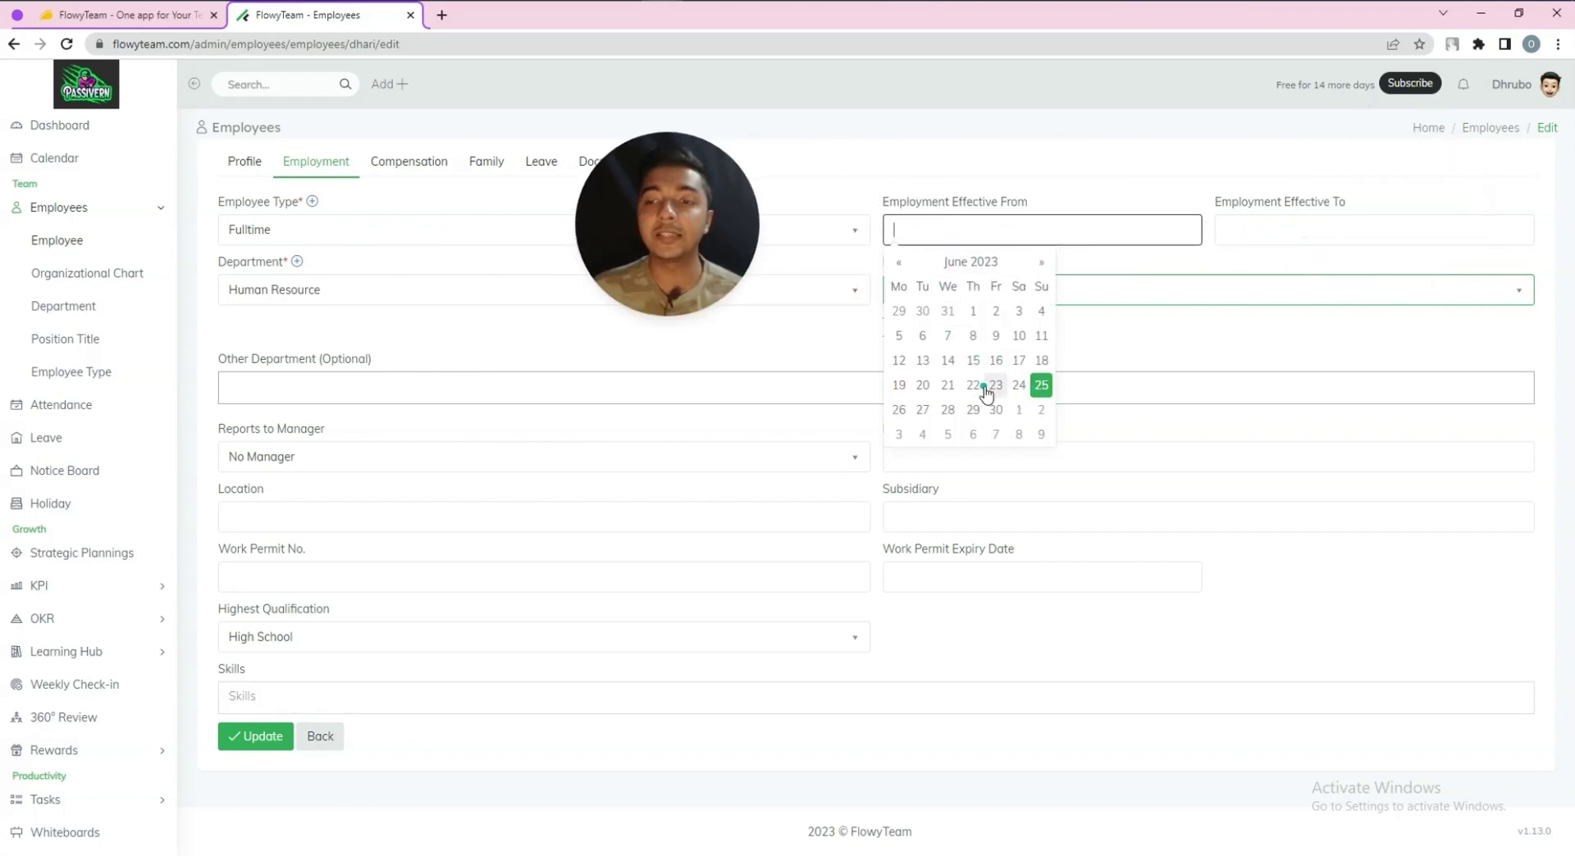
Set the employment effective period from 06/17/2023 to 06/30/2023
click(1017, 361)
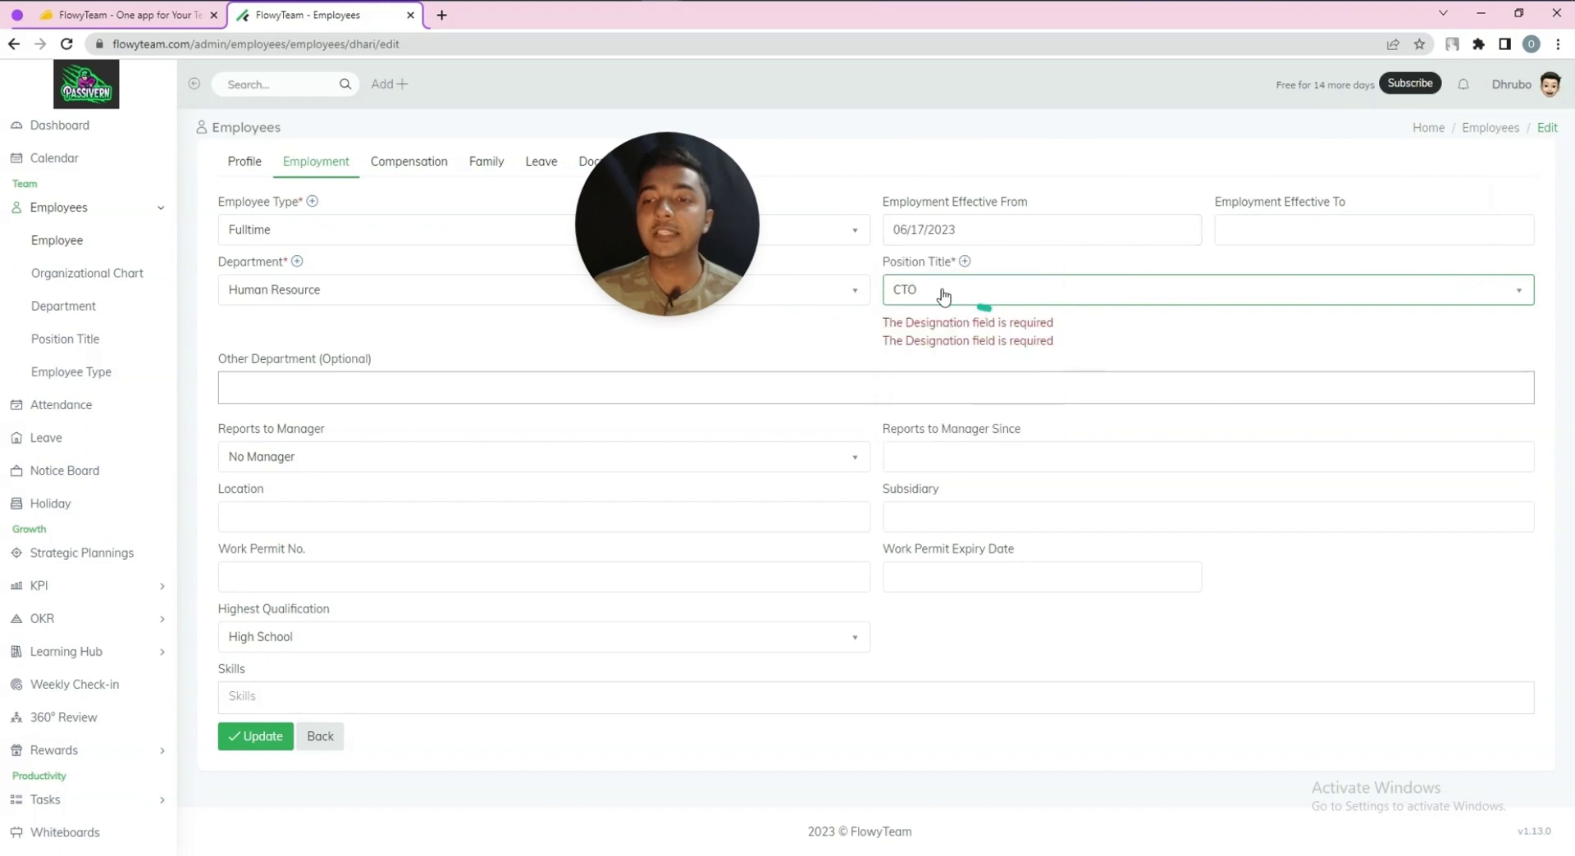
click(1304, 234)
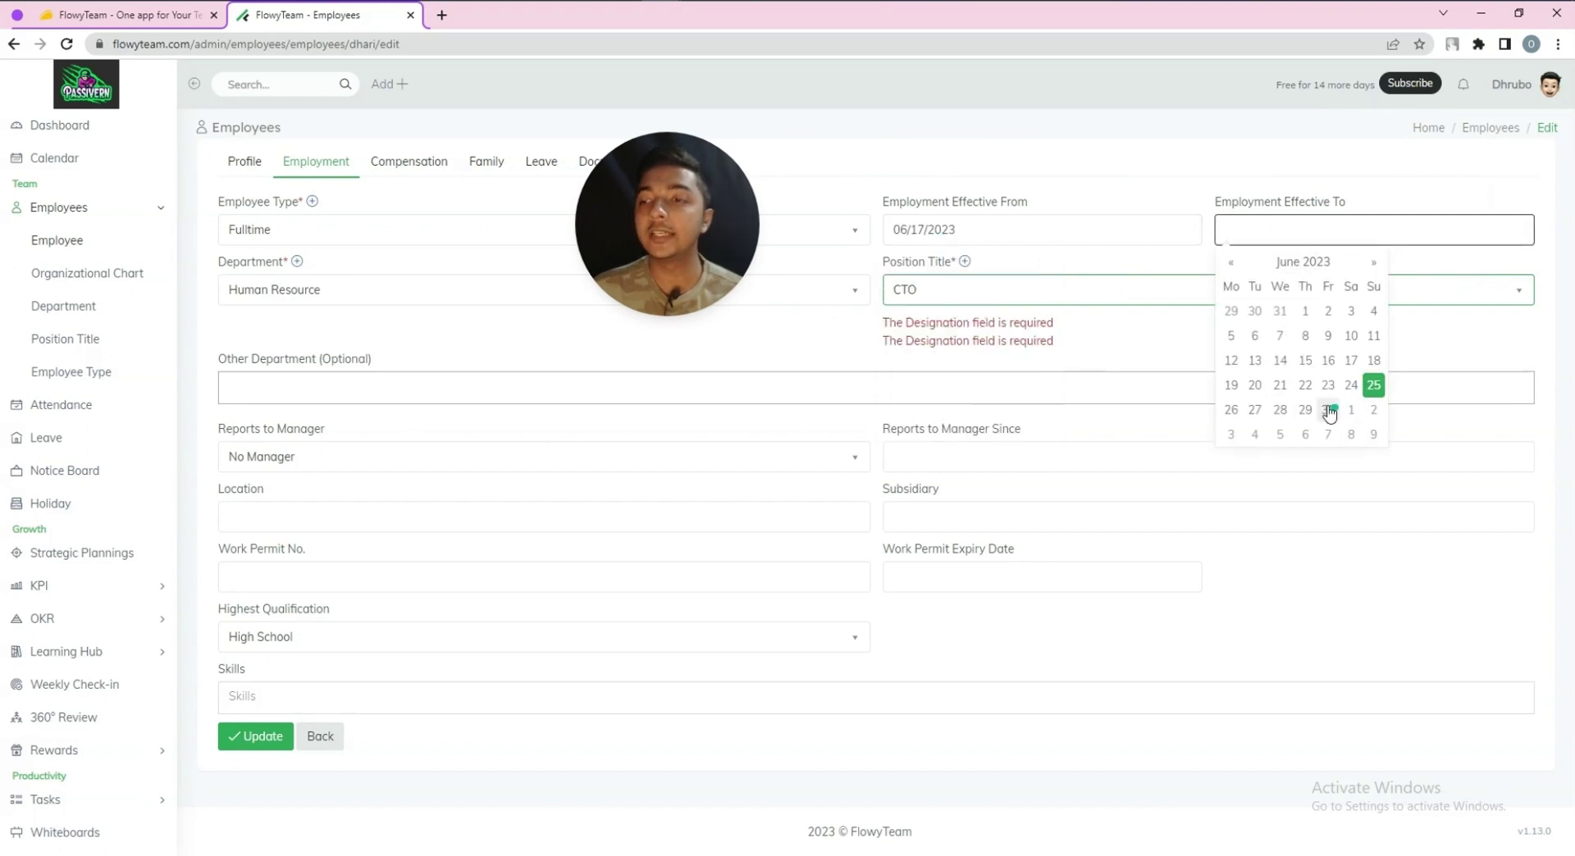
click(1355, 407)
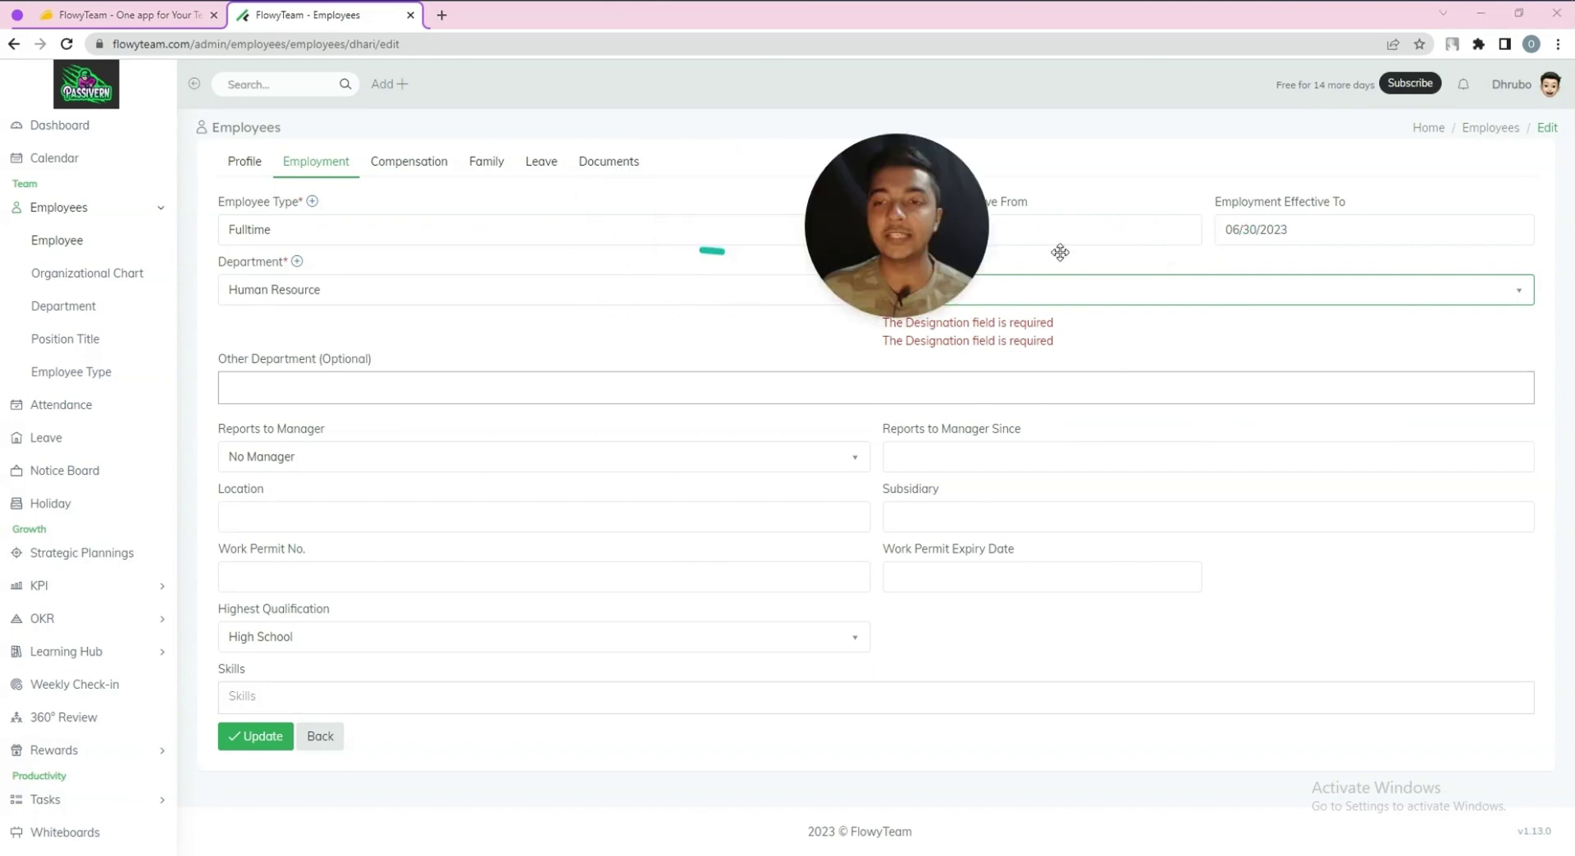
Keep Human Resource as department and close the Add Department and Add Employee Type dialogs unchanged
click(342, 301)
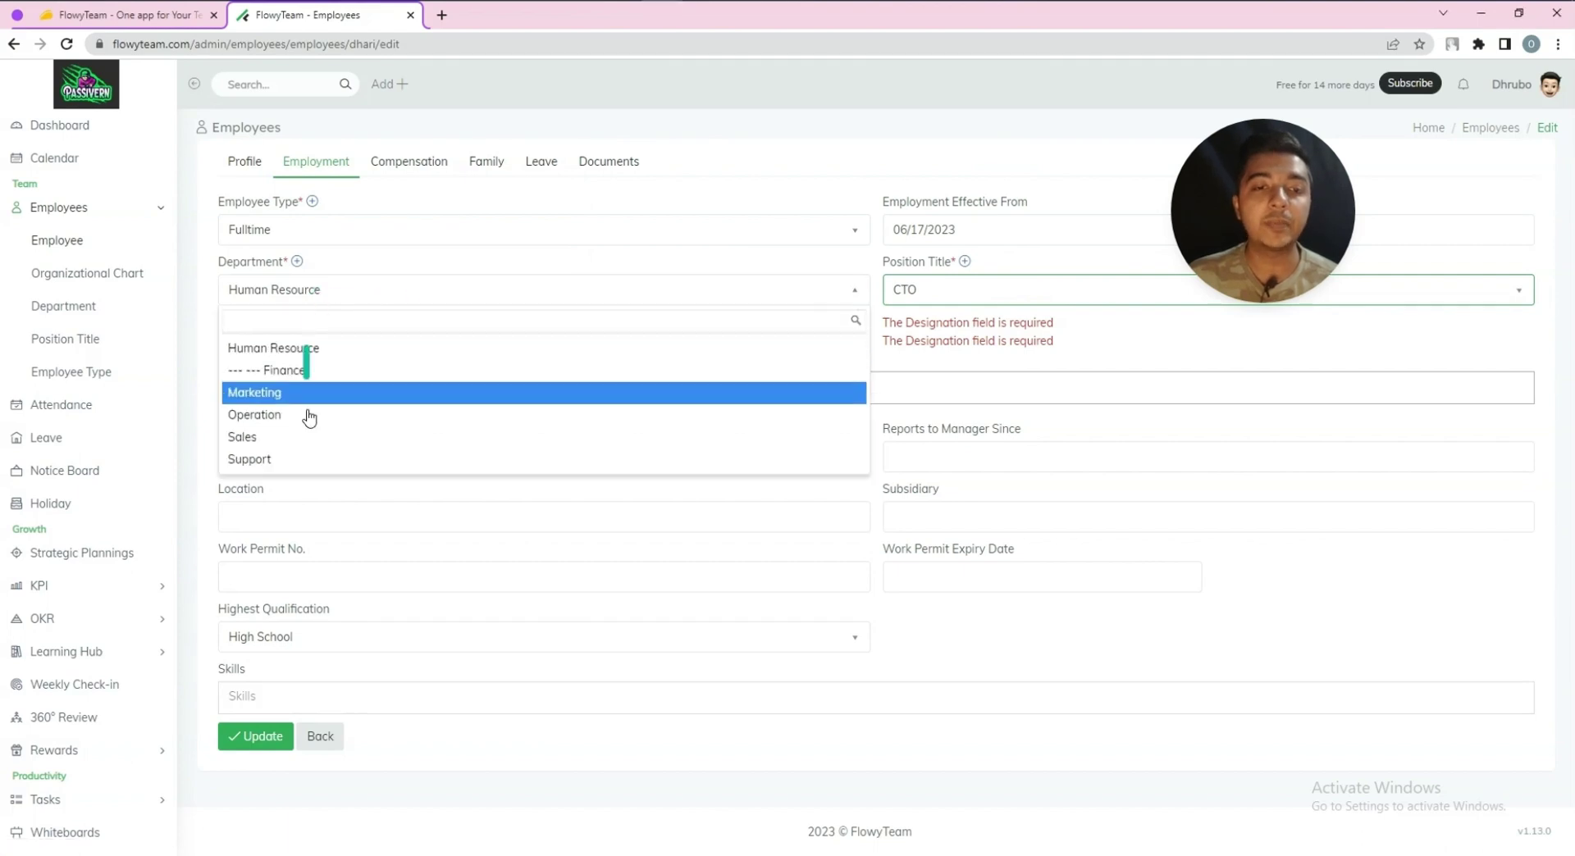
click(421, 264)
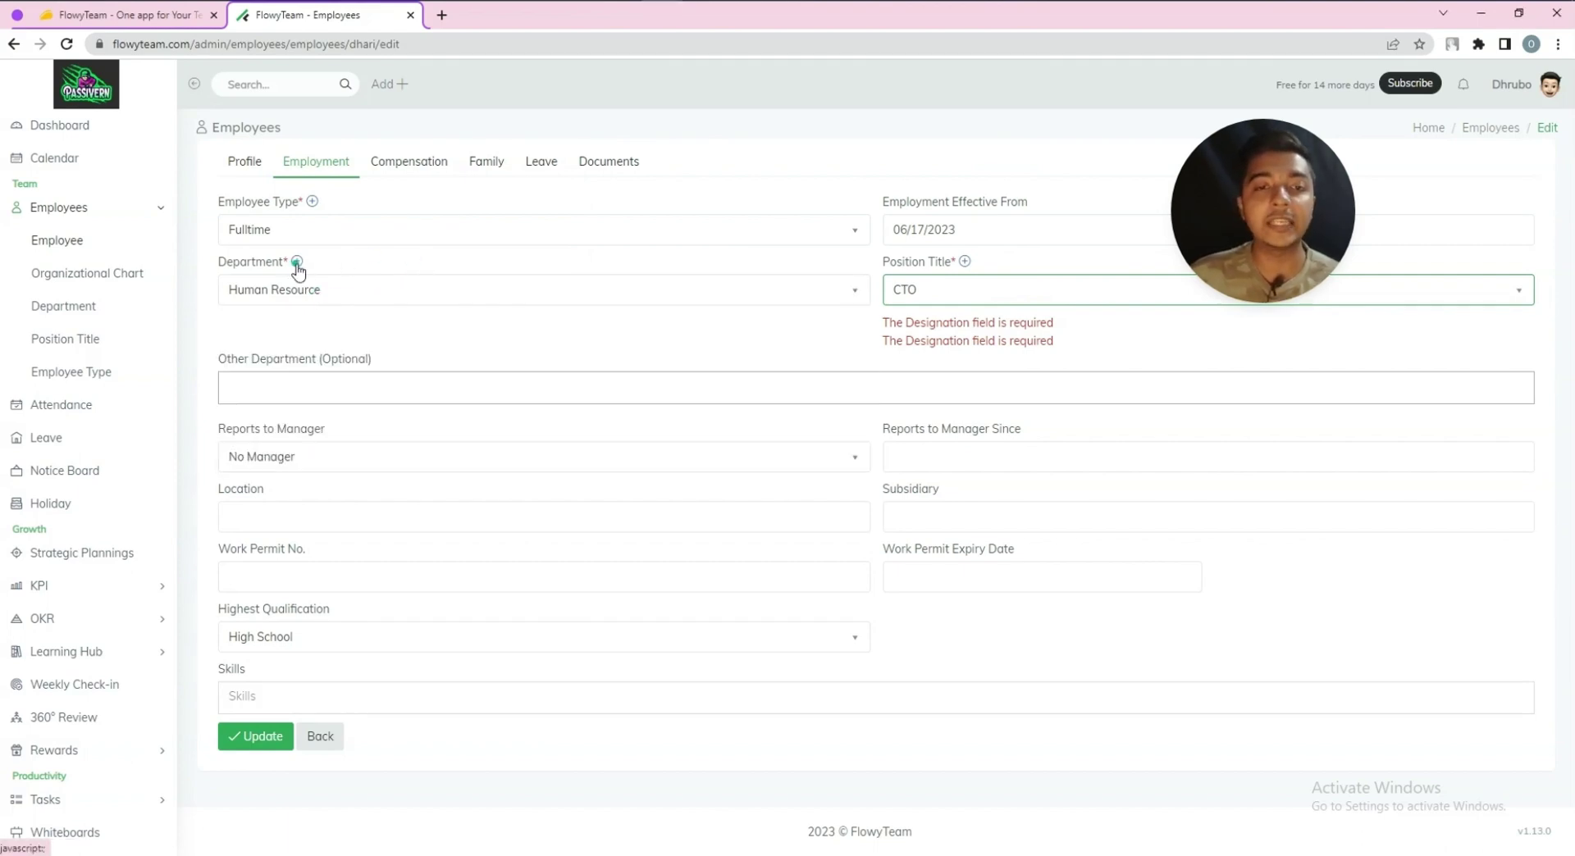
click(296, 261)
click(421, 315)
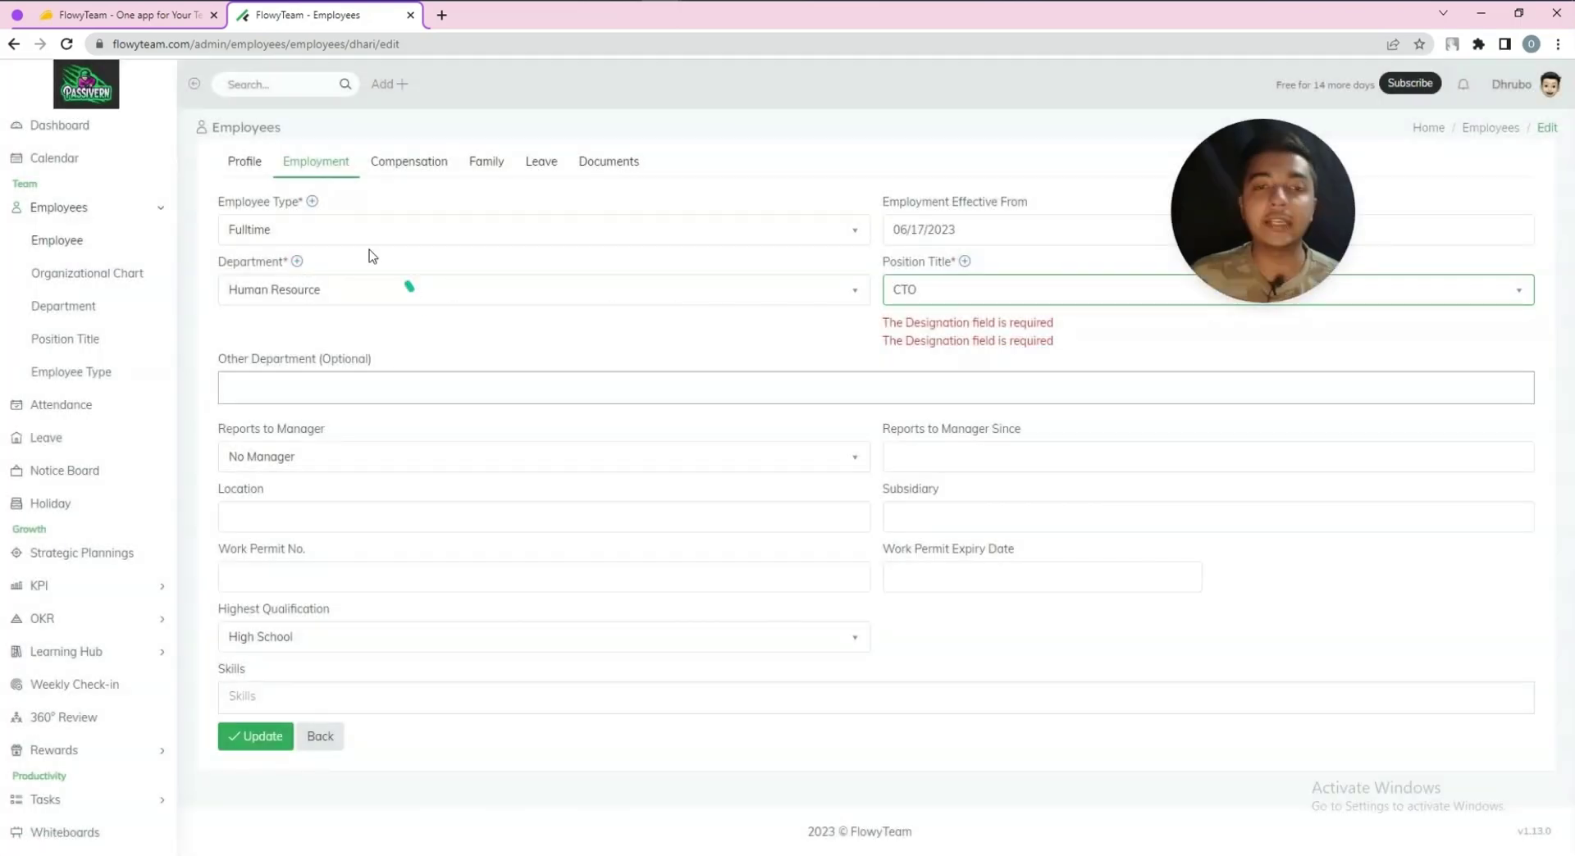
click(312, 202)
click(323, 211)
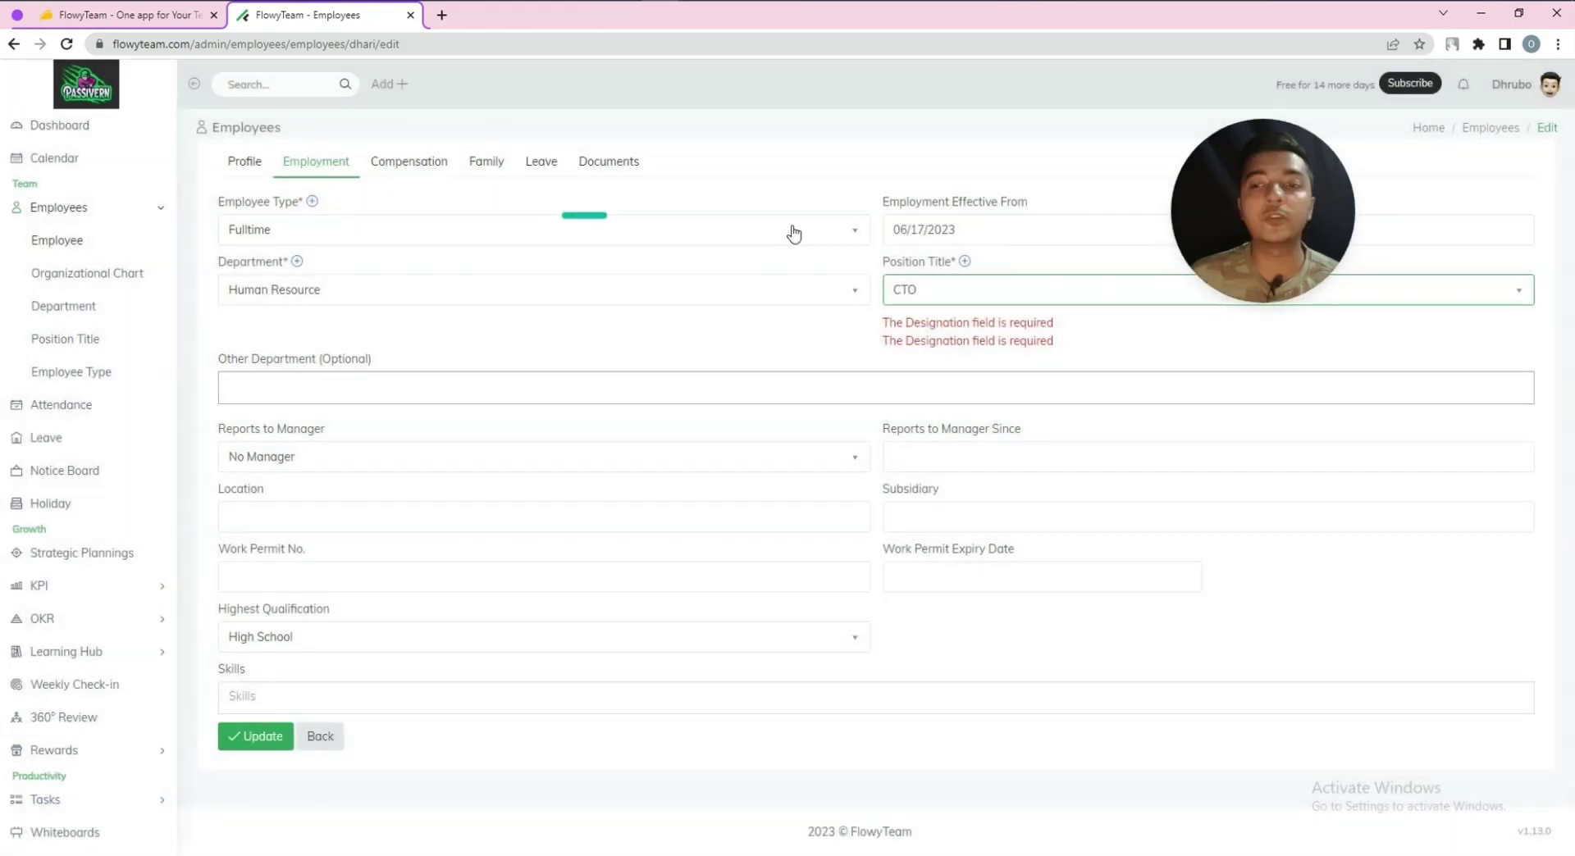
click(279, 388)
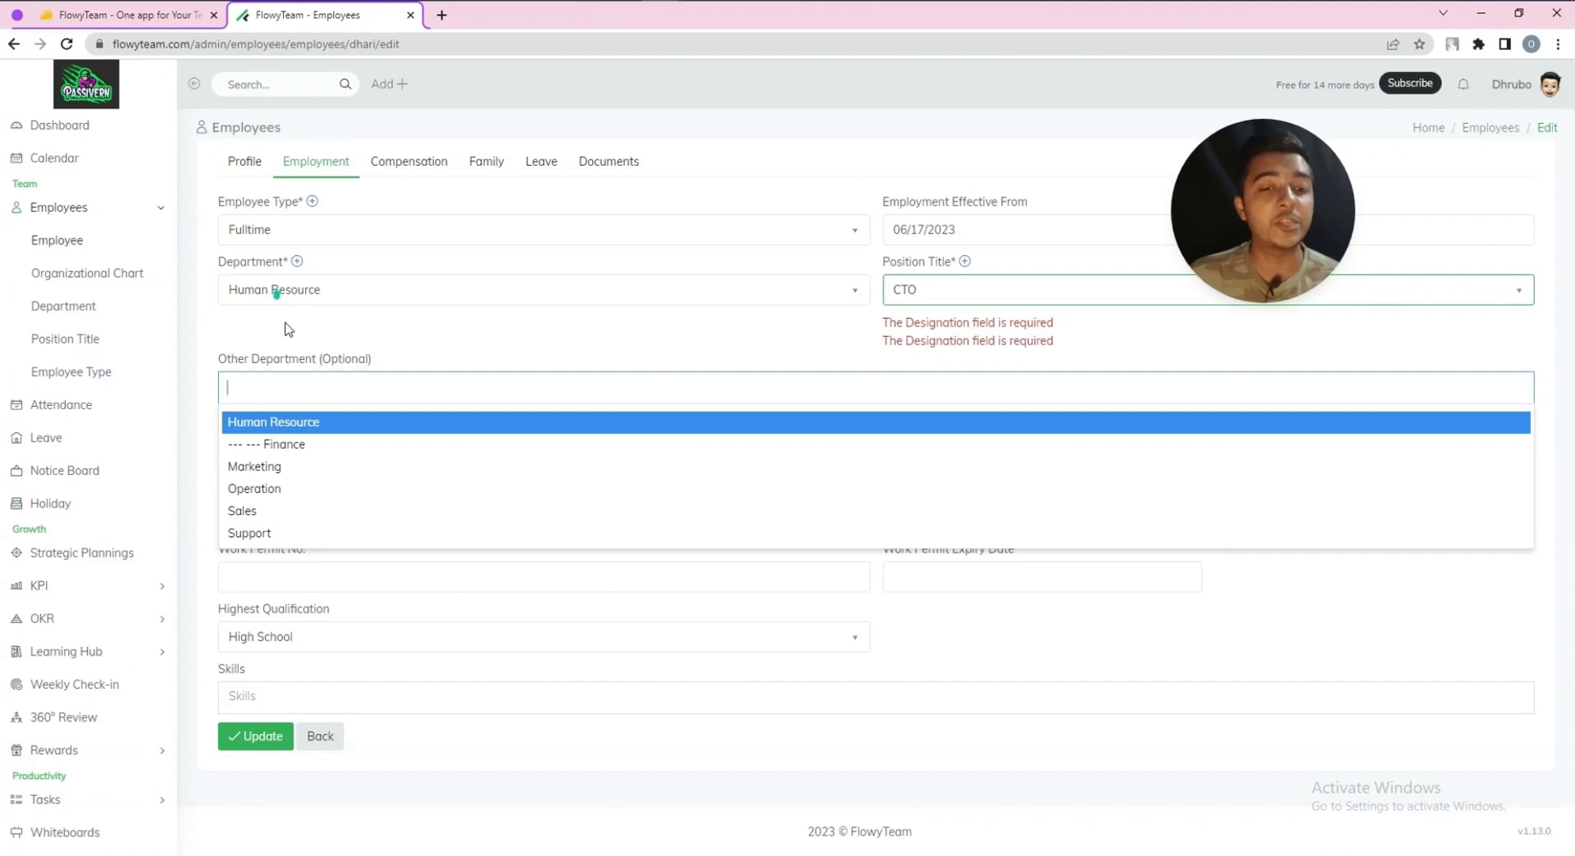
Add Finance and Sales as the employee's other departments
click(296, 447)
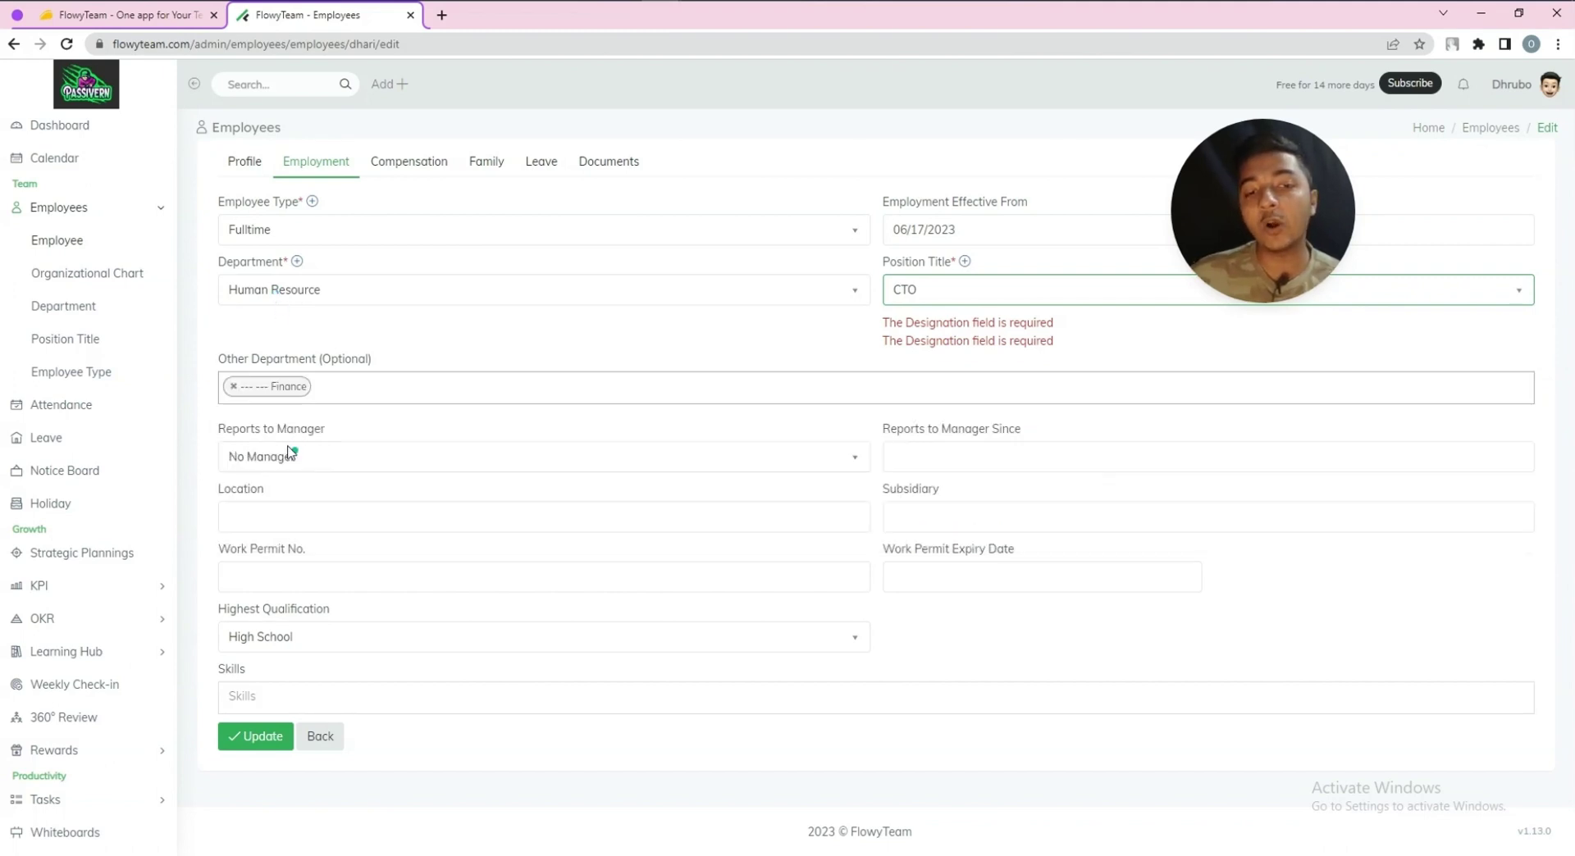
click(386, 392)
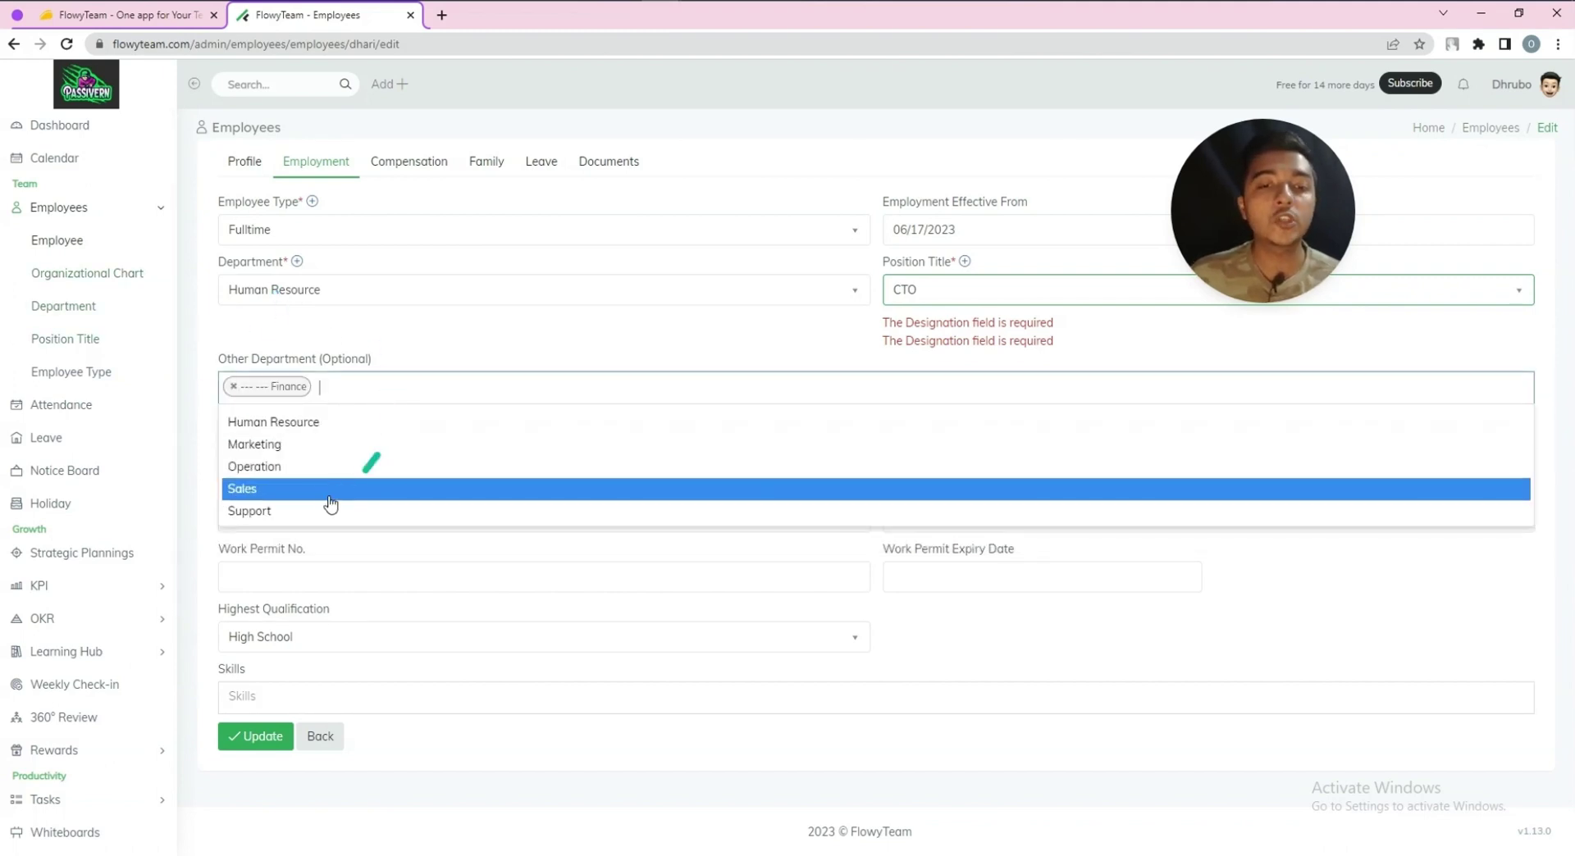
click(301, 489)
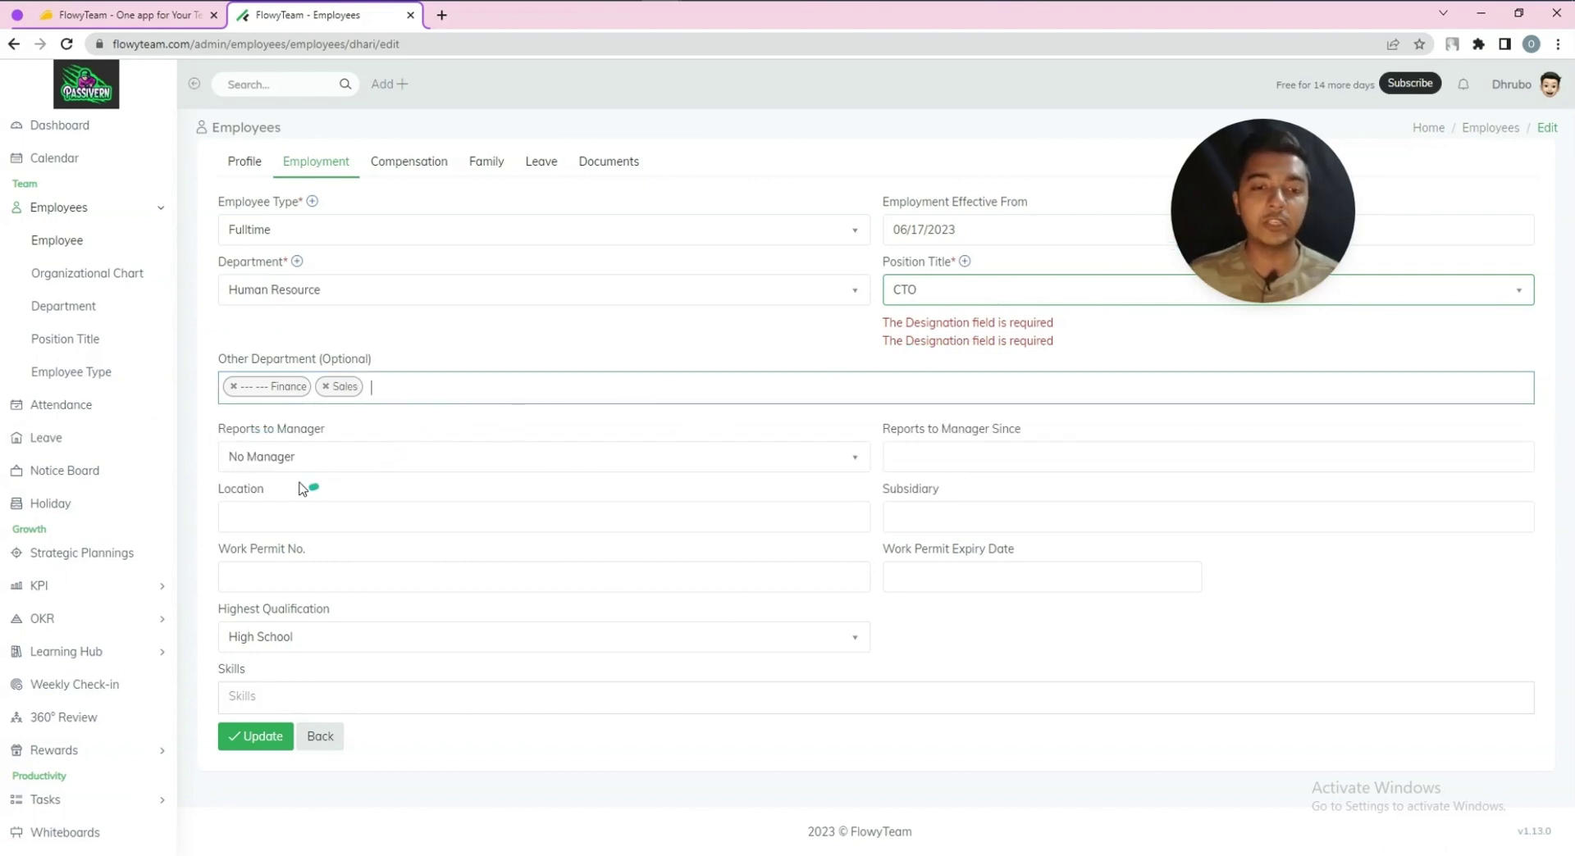
Set Reports to Manager to No Manager, effective since 06/26/2023
click(276, 468)
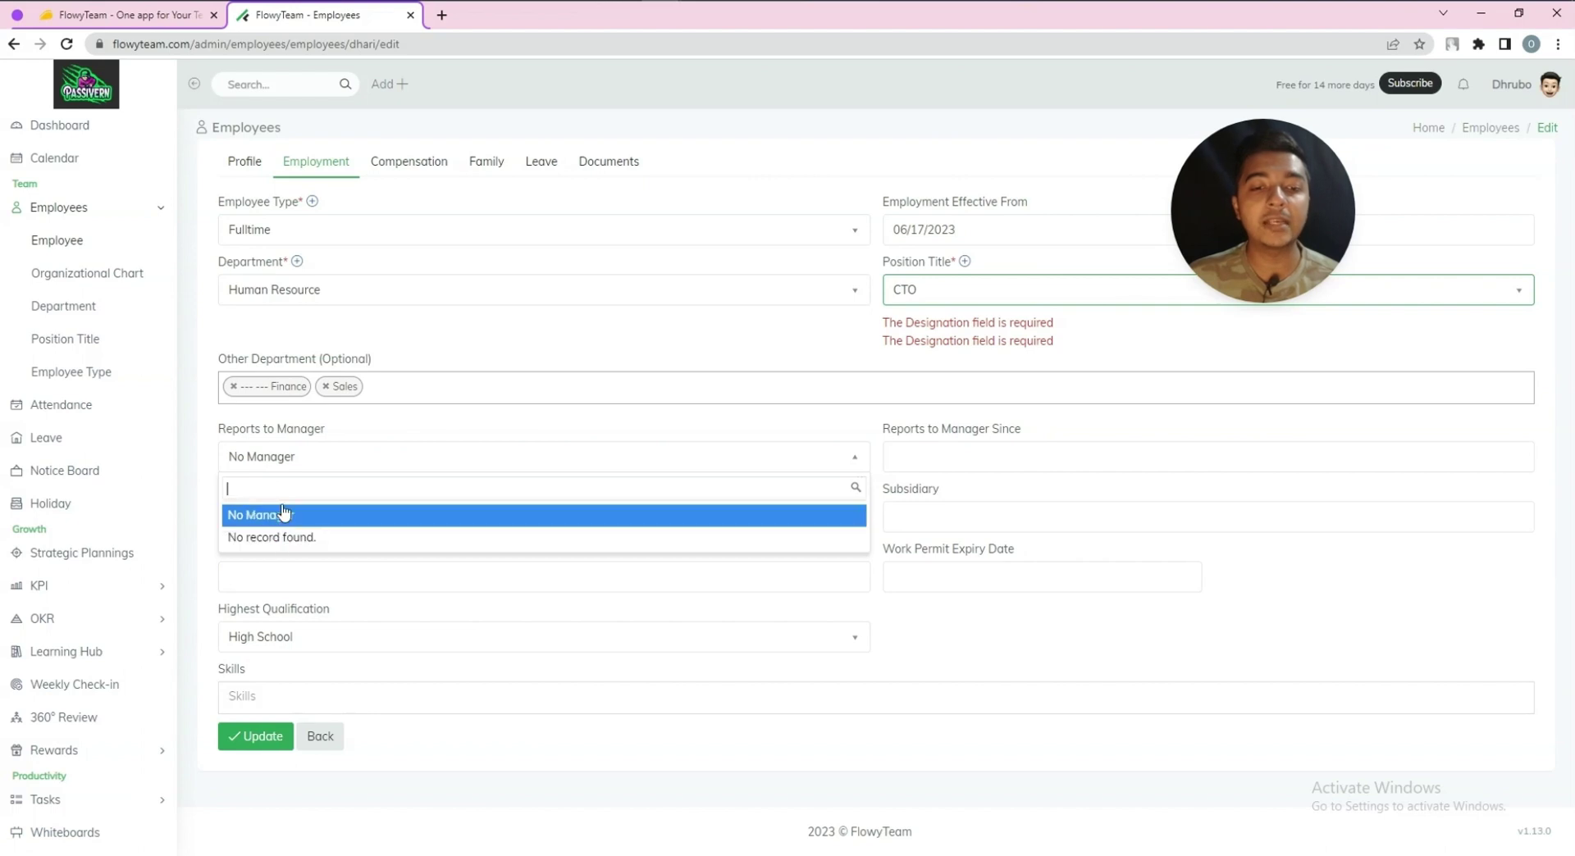
click(301, 539)
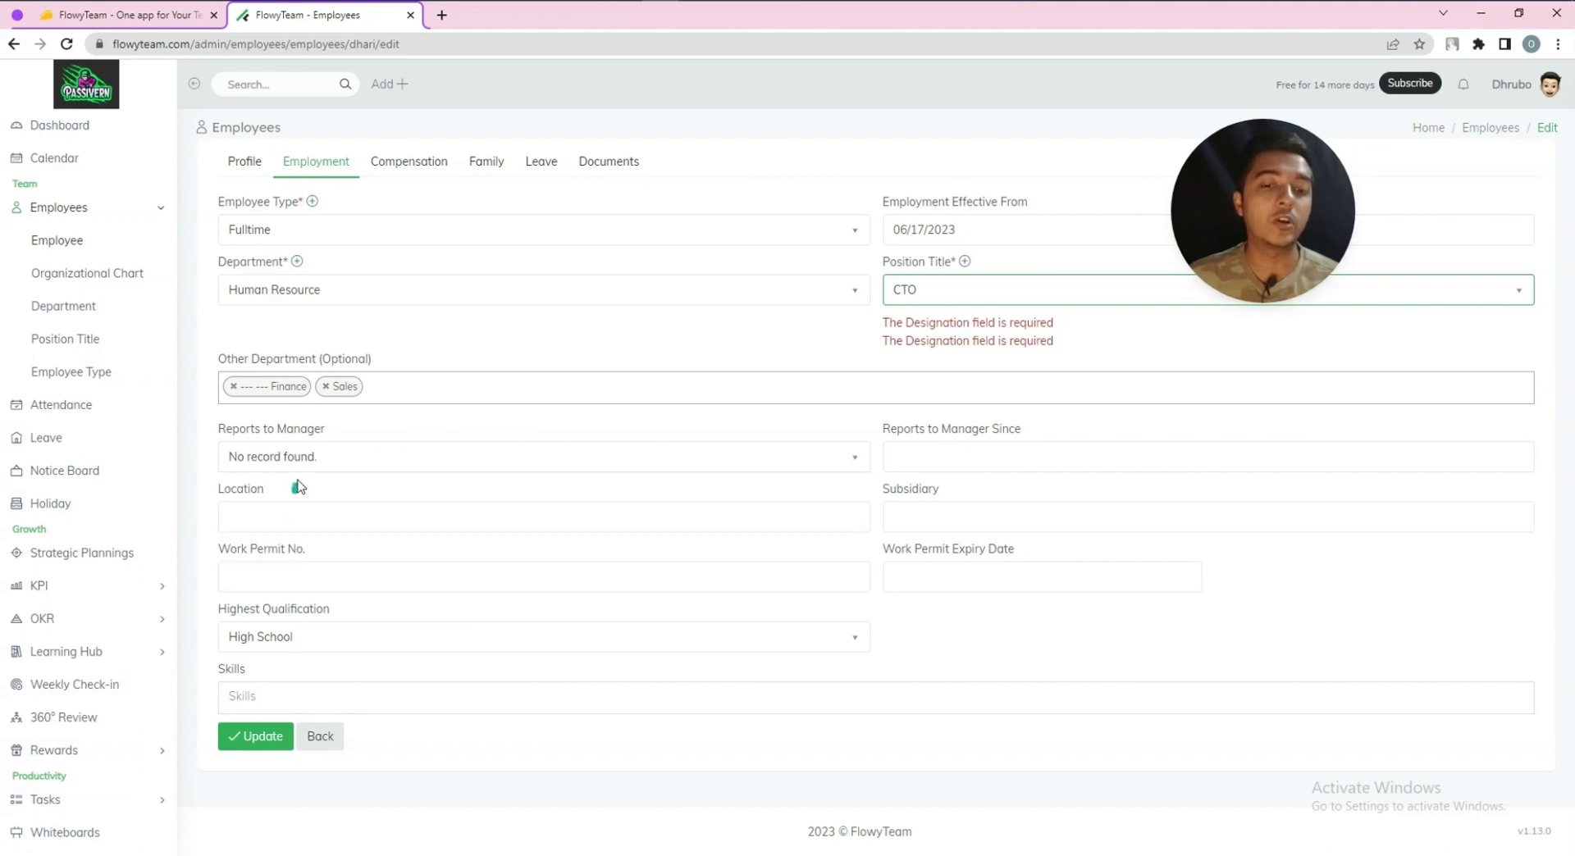
click(283, 456)
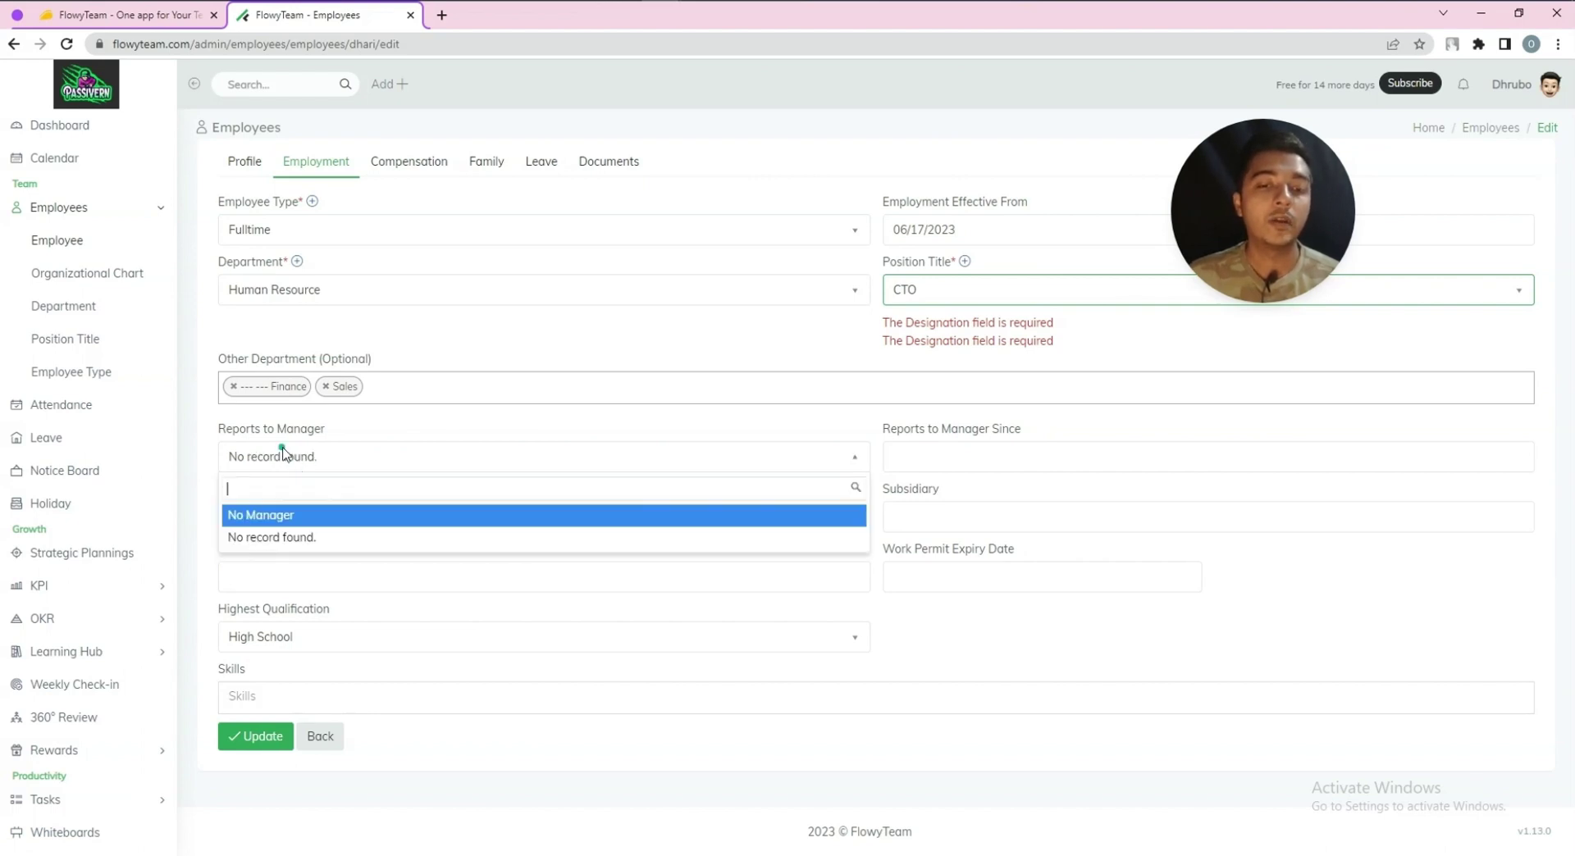
click(283, 515)
click(956, 454)
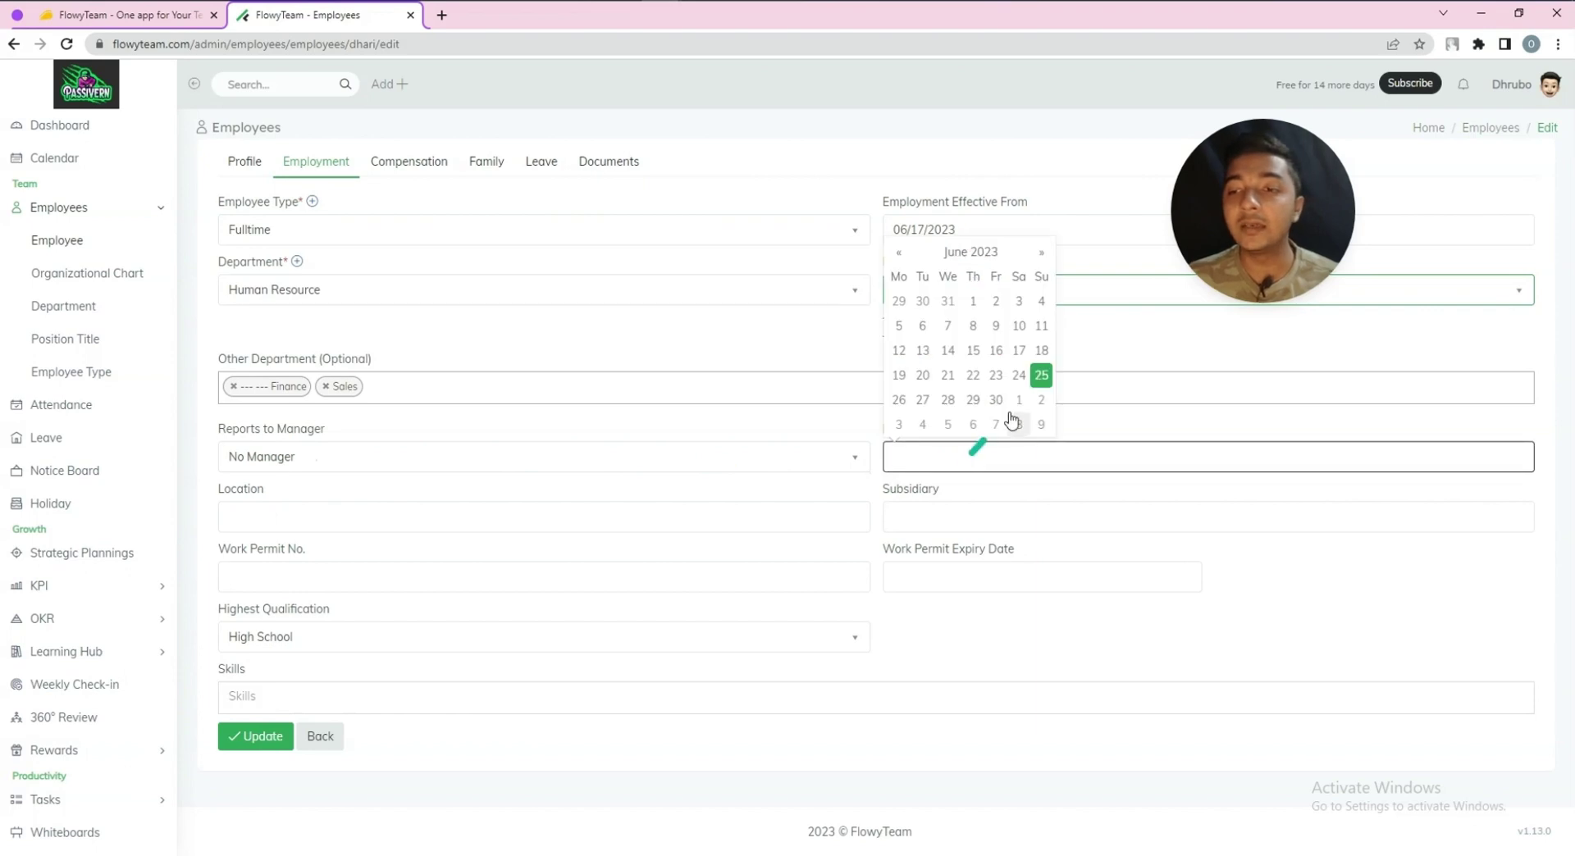
click(762, 432)
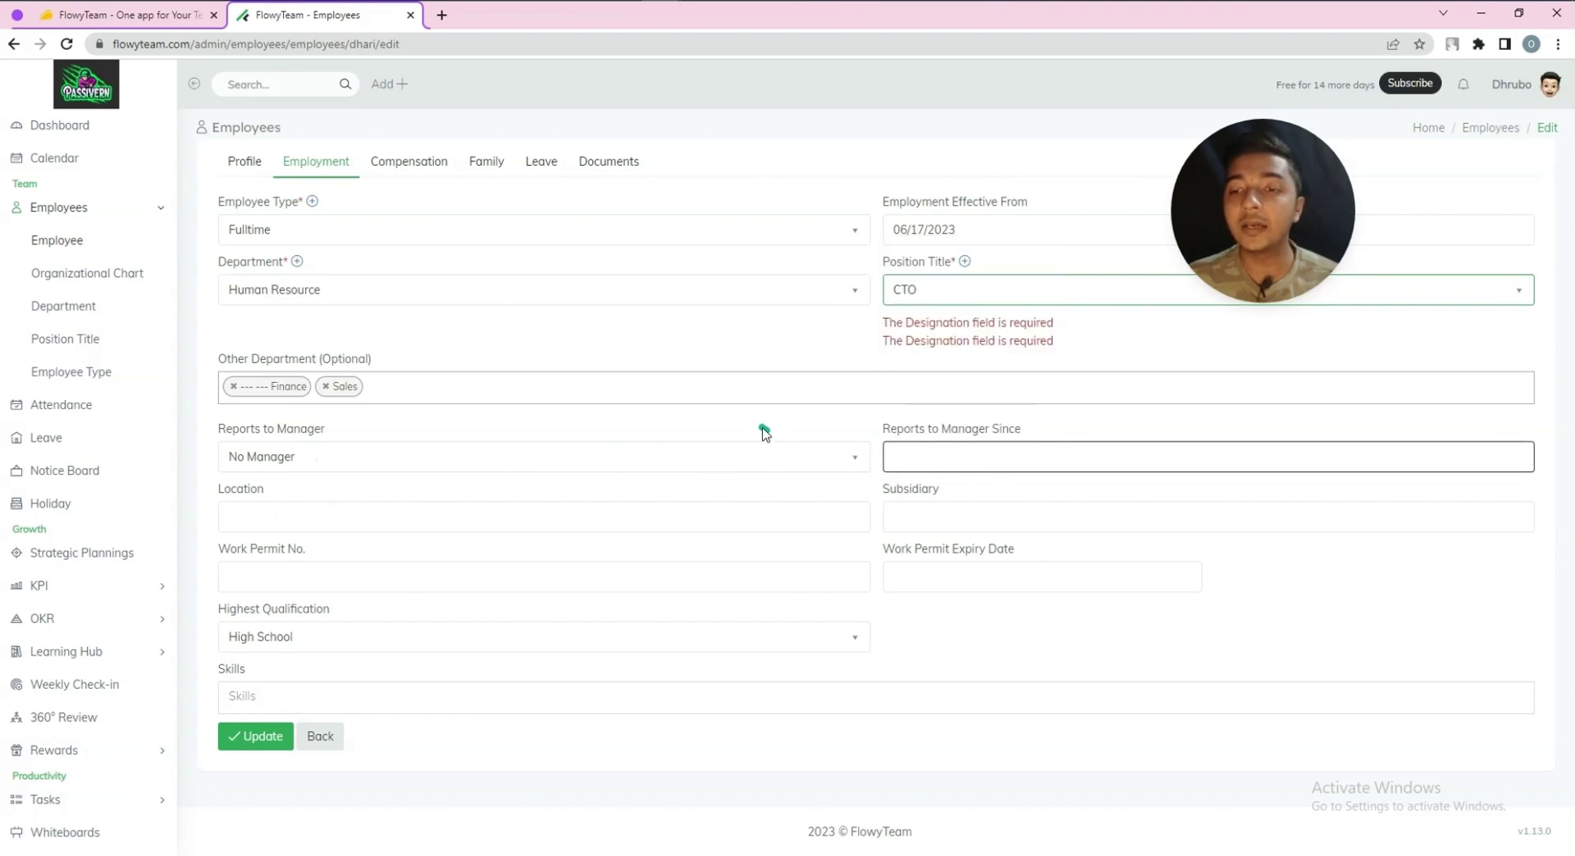
click(974, 457)
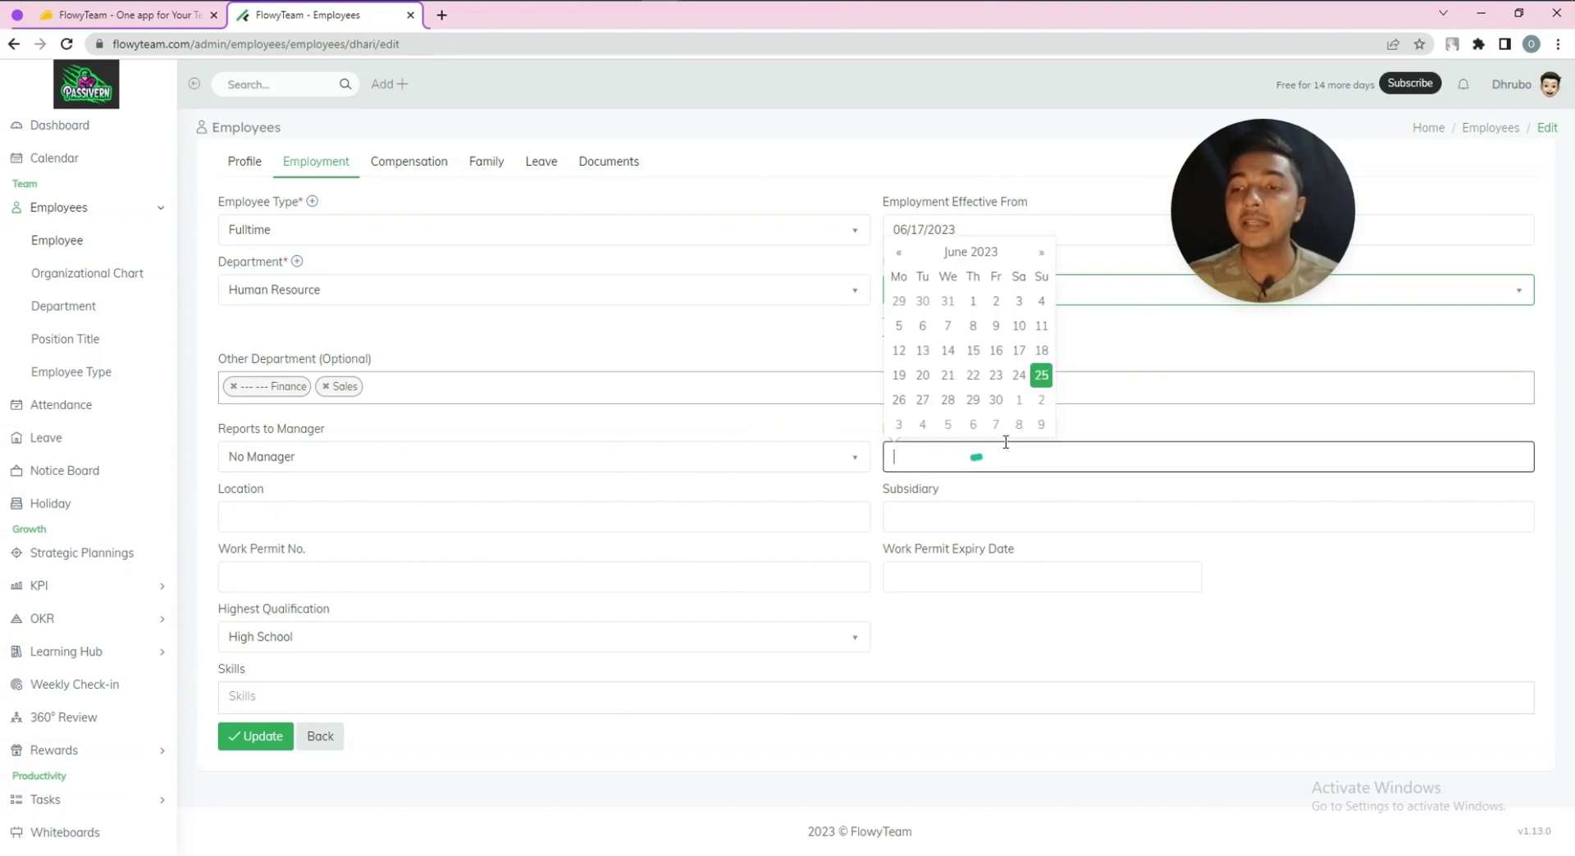
click(899, 400)
click(293, 516)
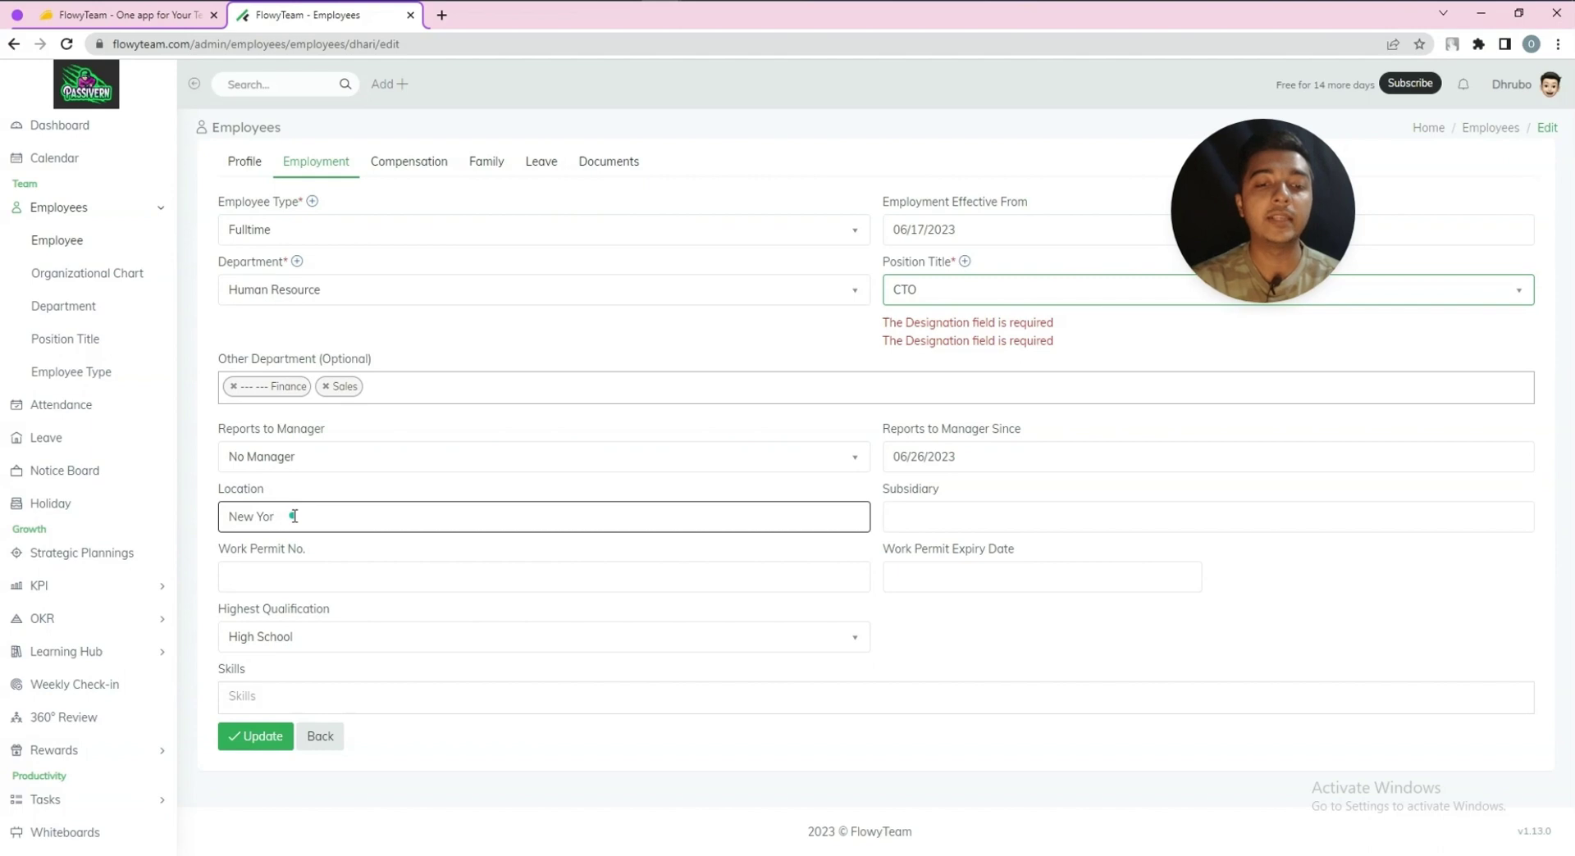
Enter location New York and the work permit number, expiring 06/30/2023
click(917, 510)
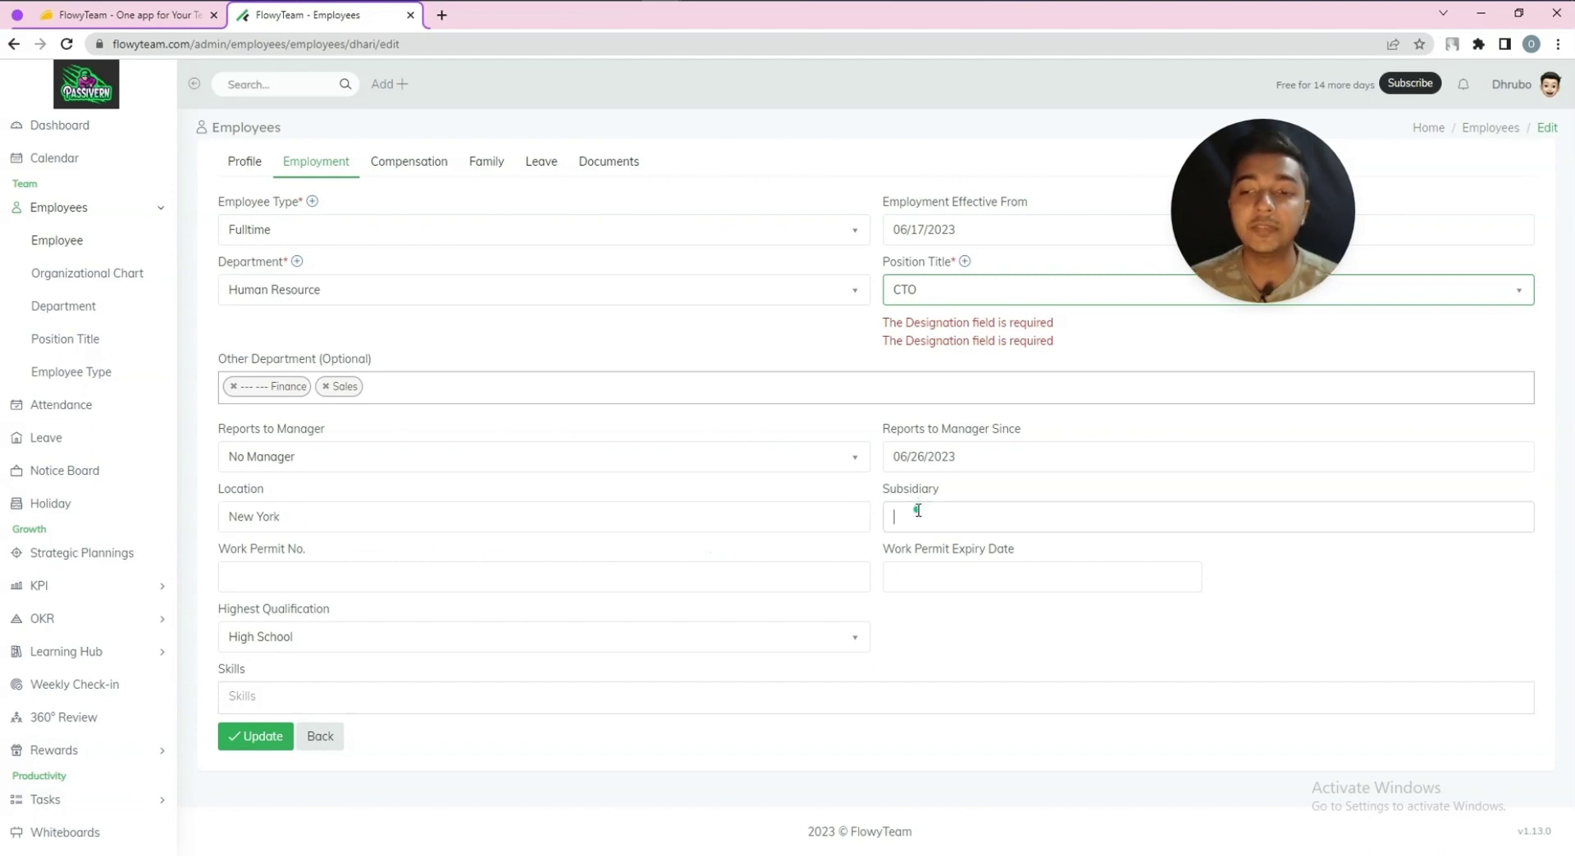
click(254, 579)
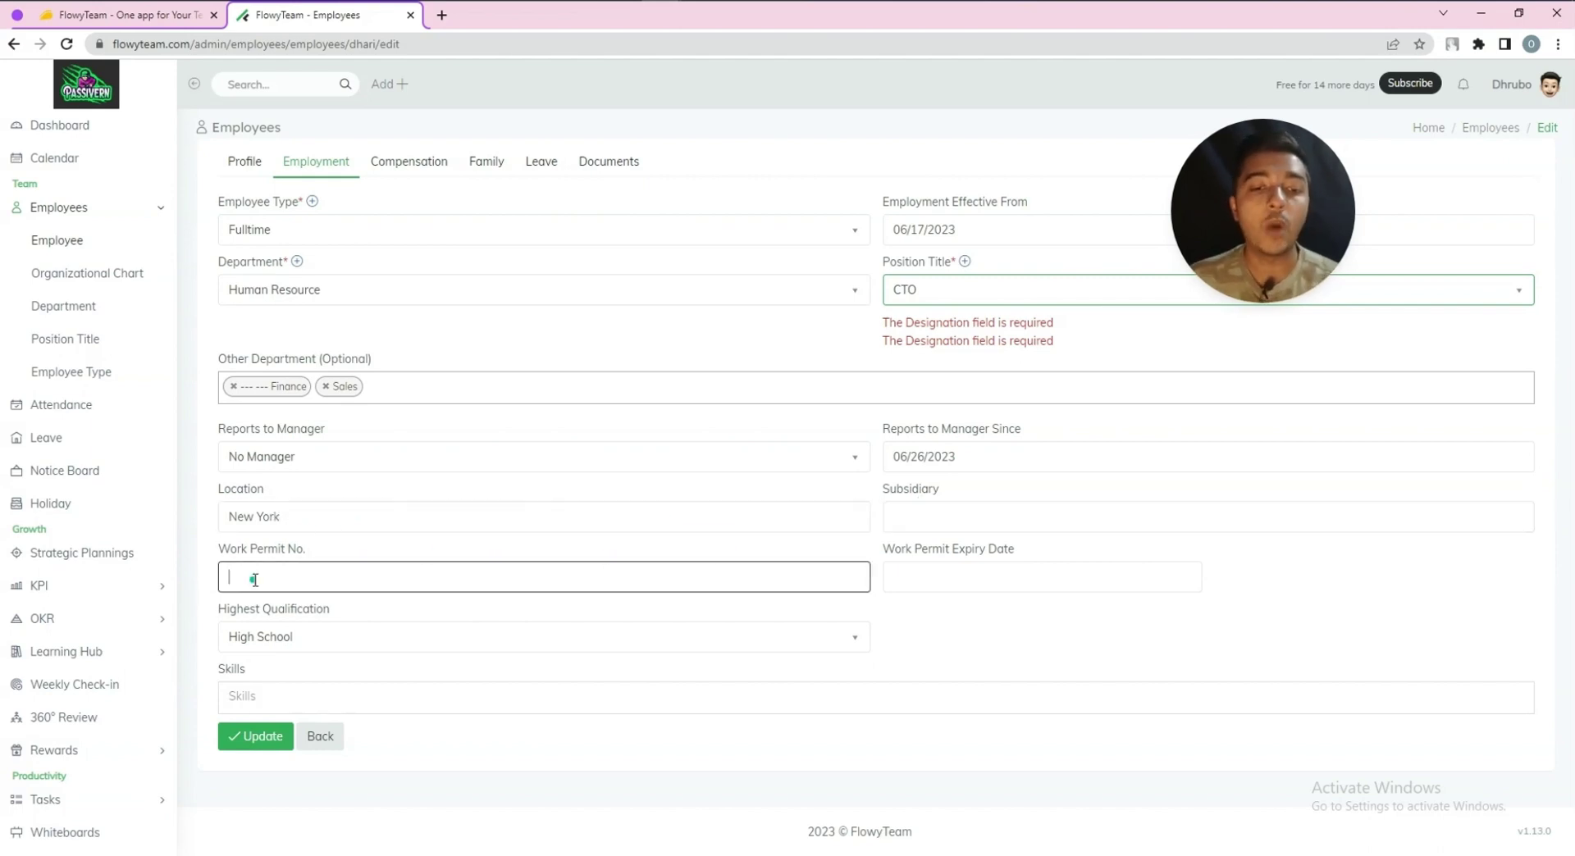
click(921, 578)
click(1048, 637)
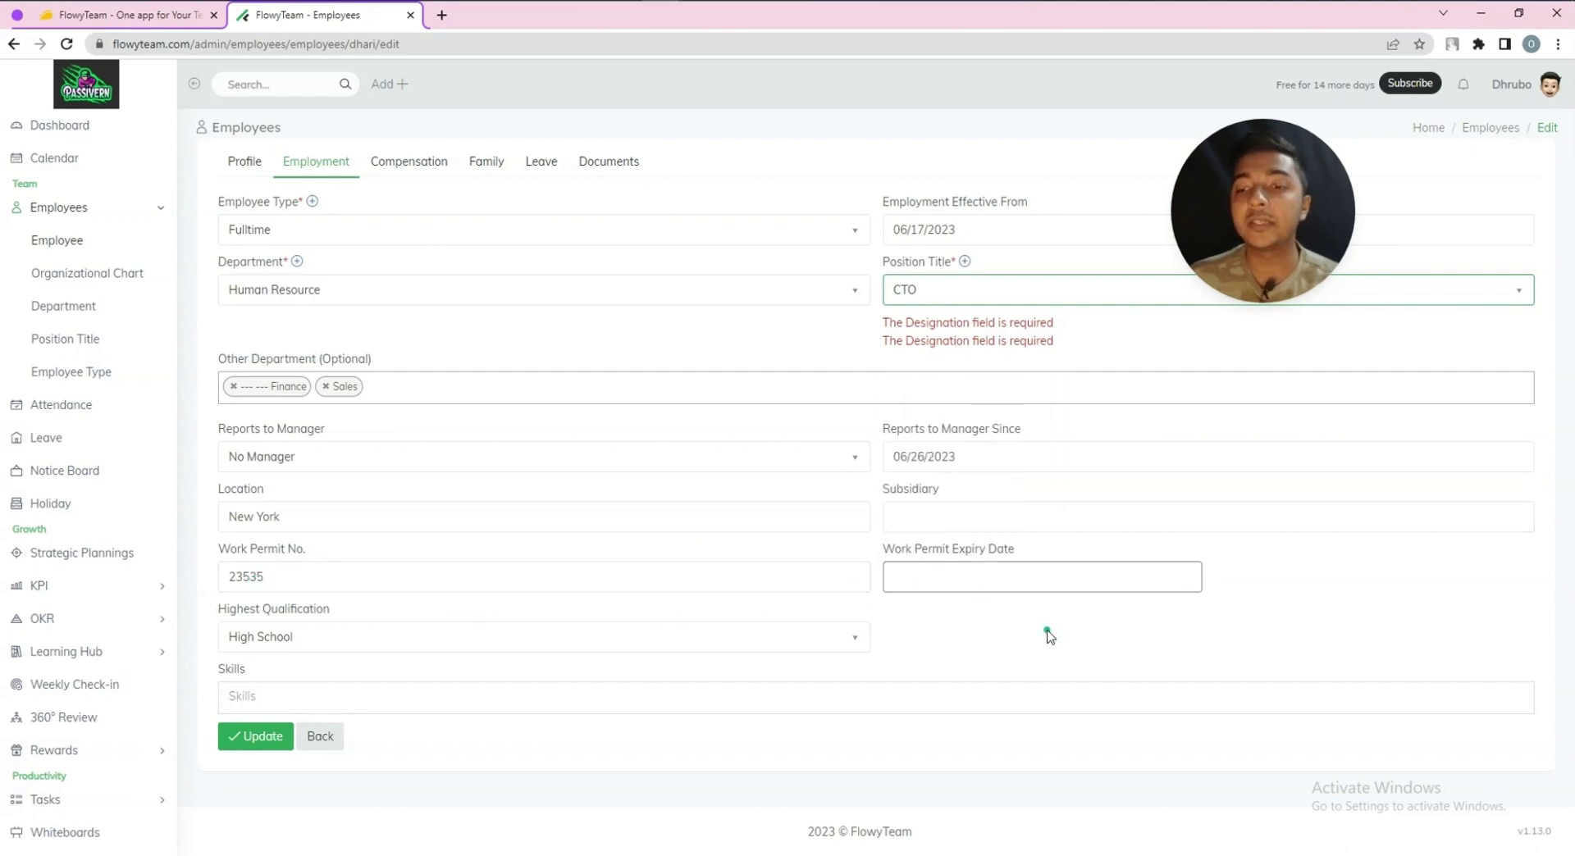
click(1001, 582)
click(996, 517)
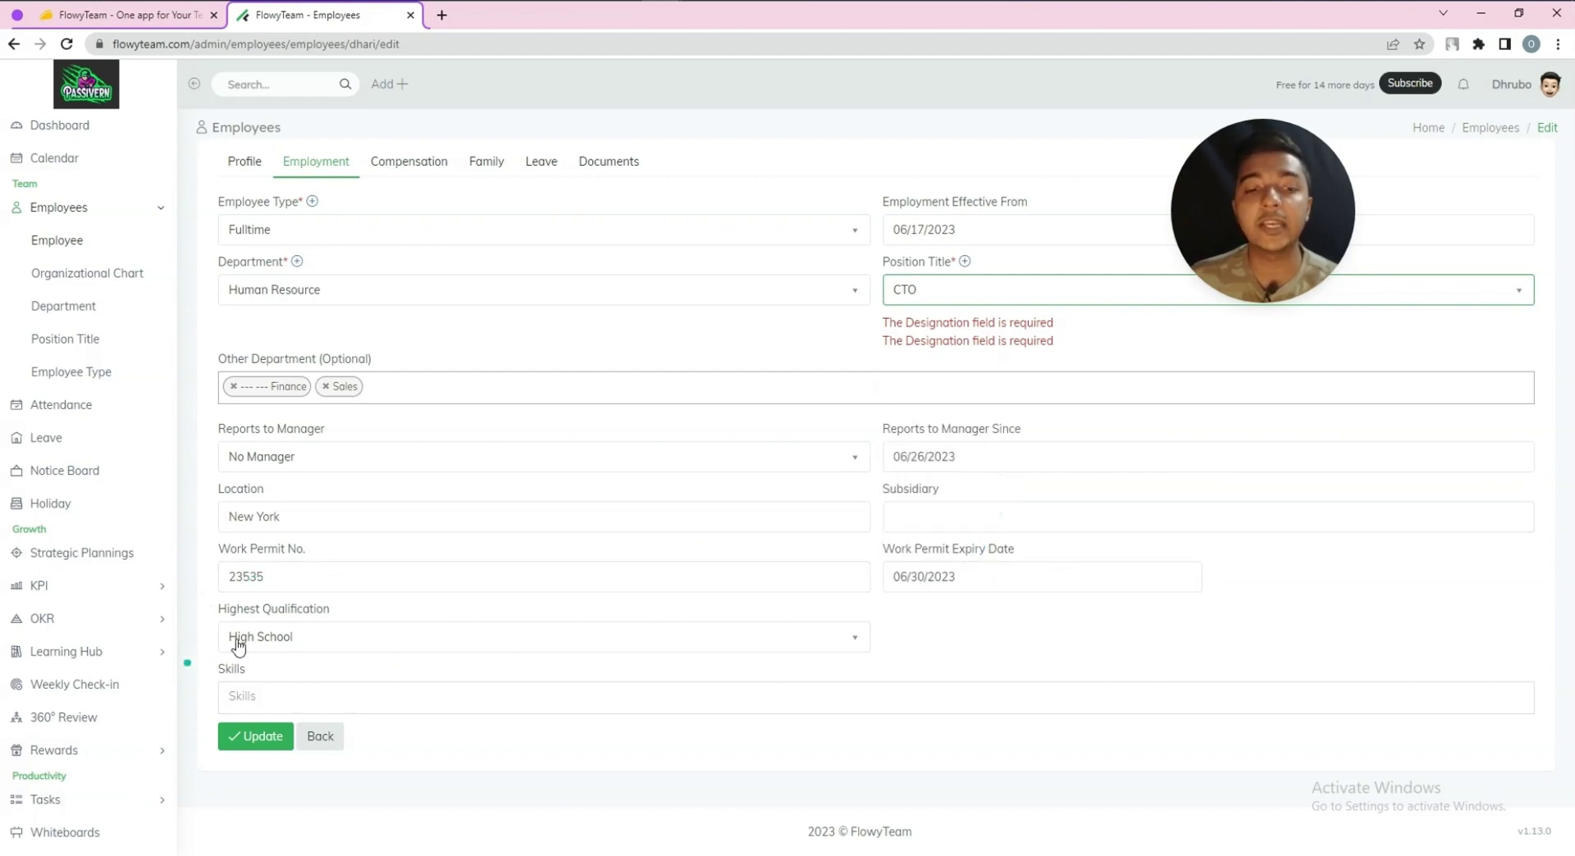
Choose PHD / Doctorate qualification, add skill C++, and save with Update
click(264, 648)
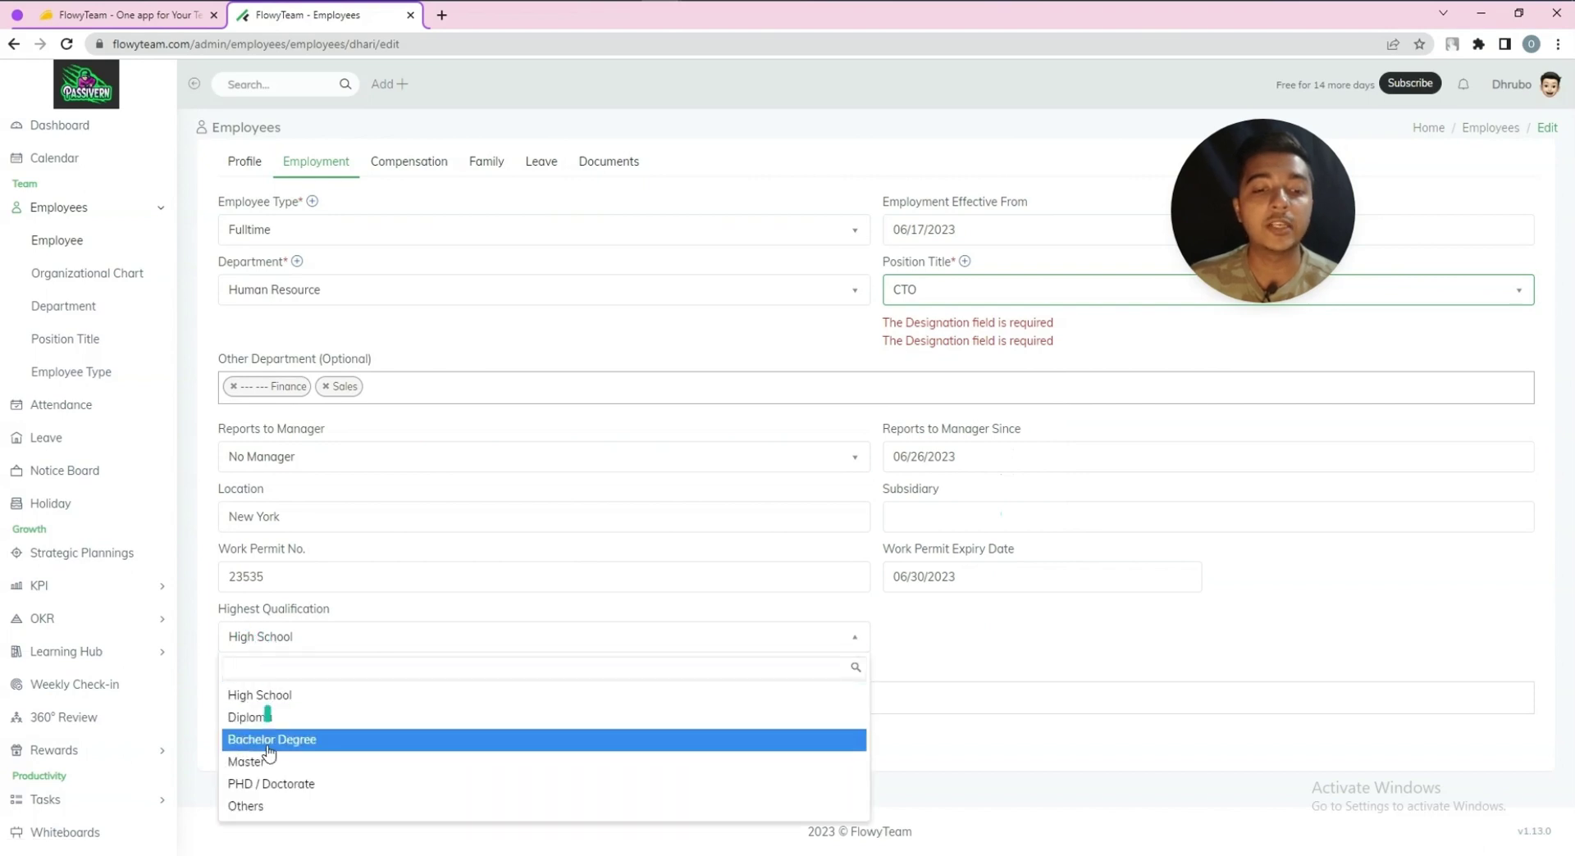
click(275, 785)
click(279, 705)
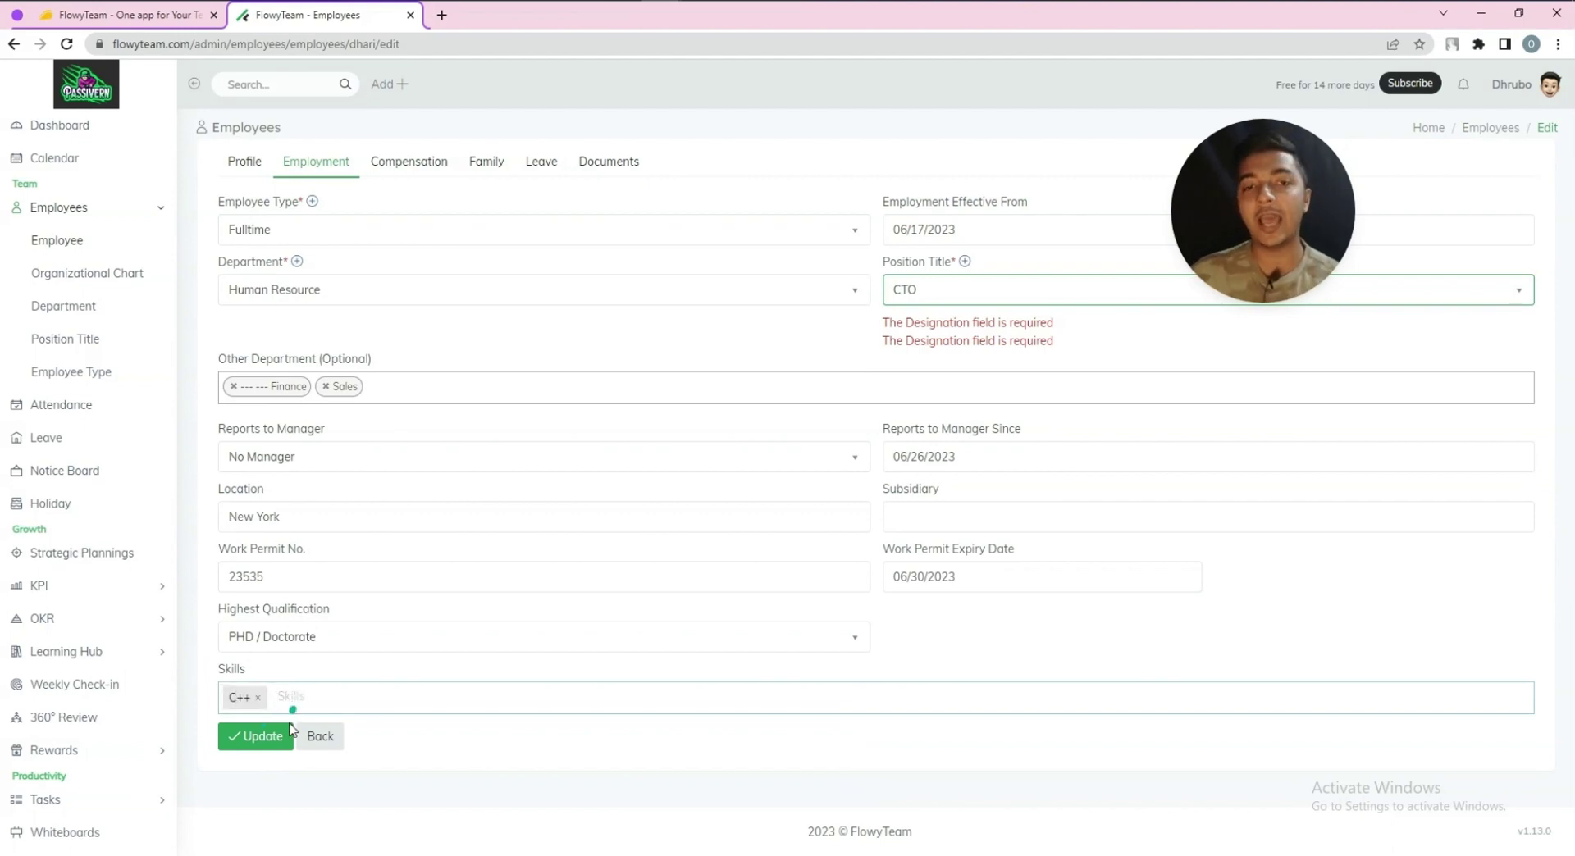
click(264, 735)
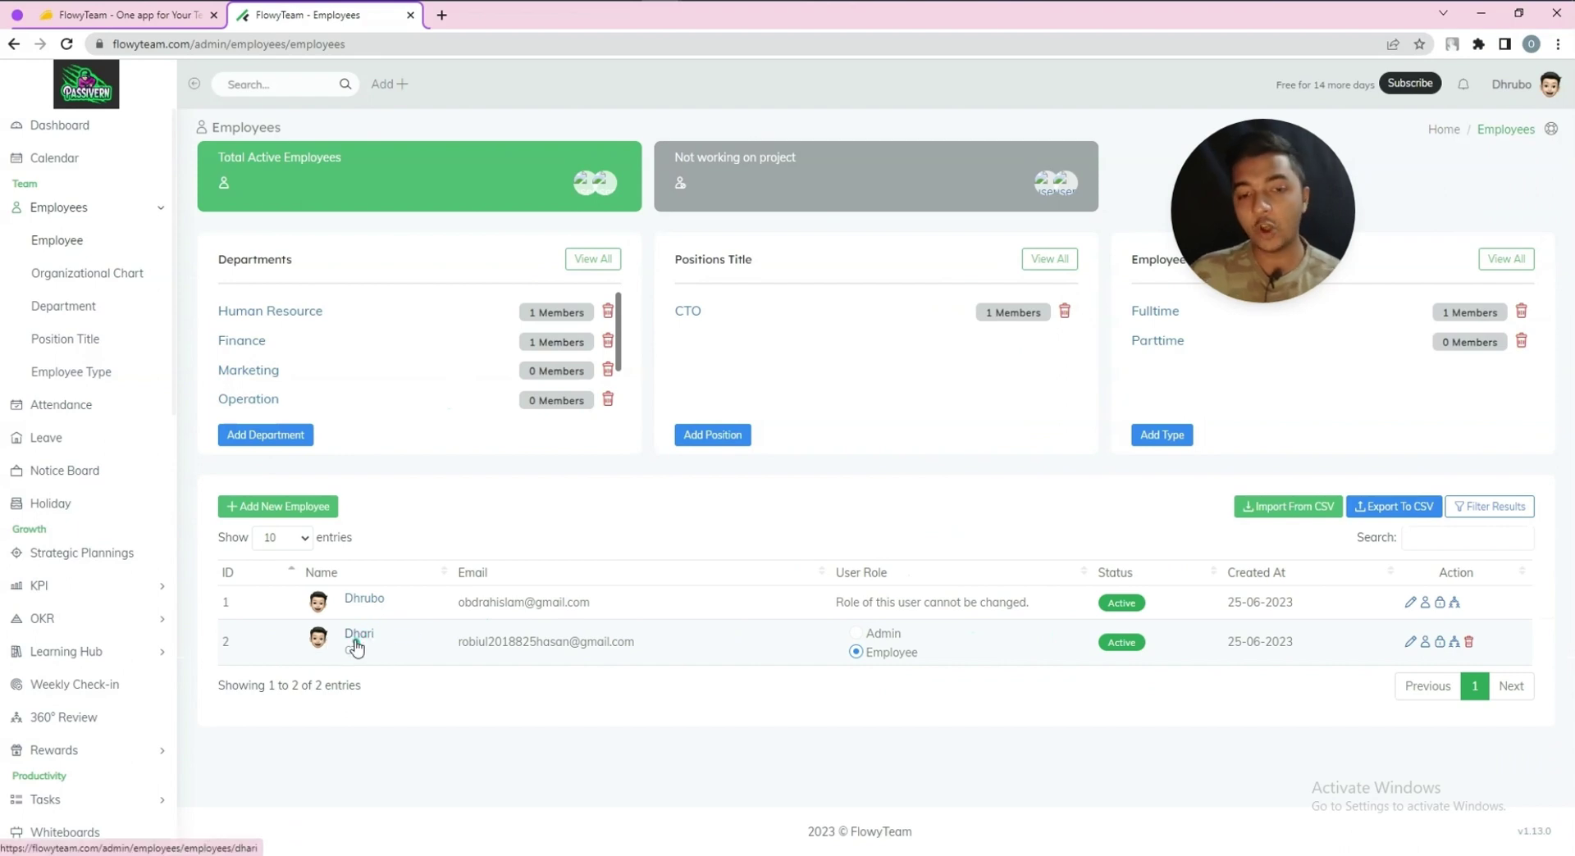
Open the Calendar and scroll to view the employee's birthday on June 26, 2023
click(37, 158)
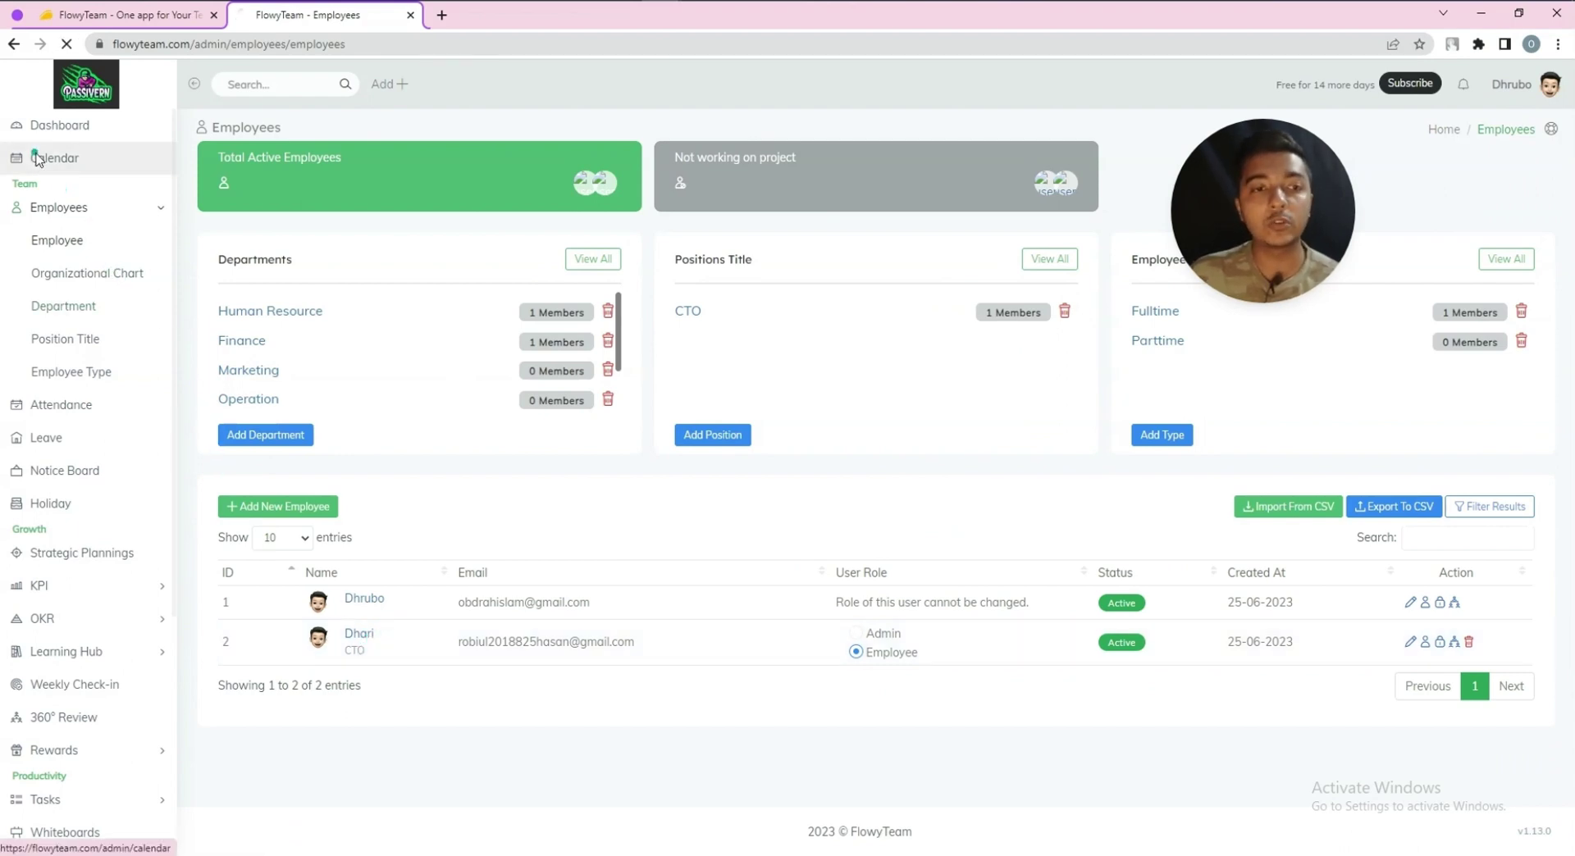
scroll(612, 452, down, 6)
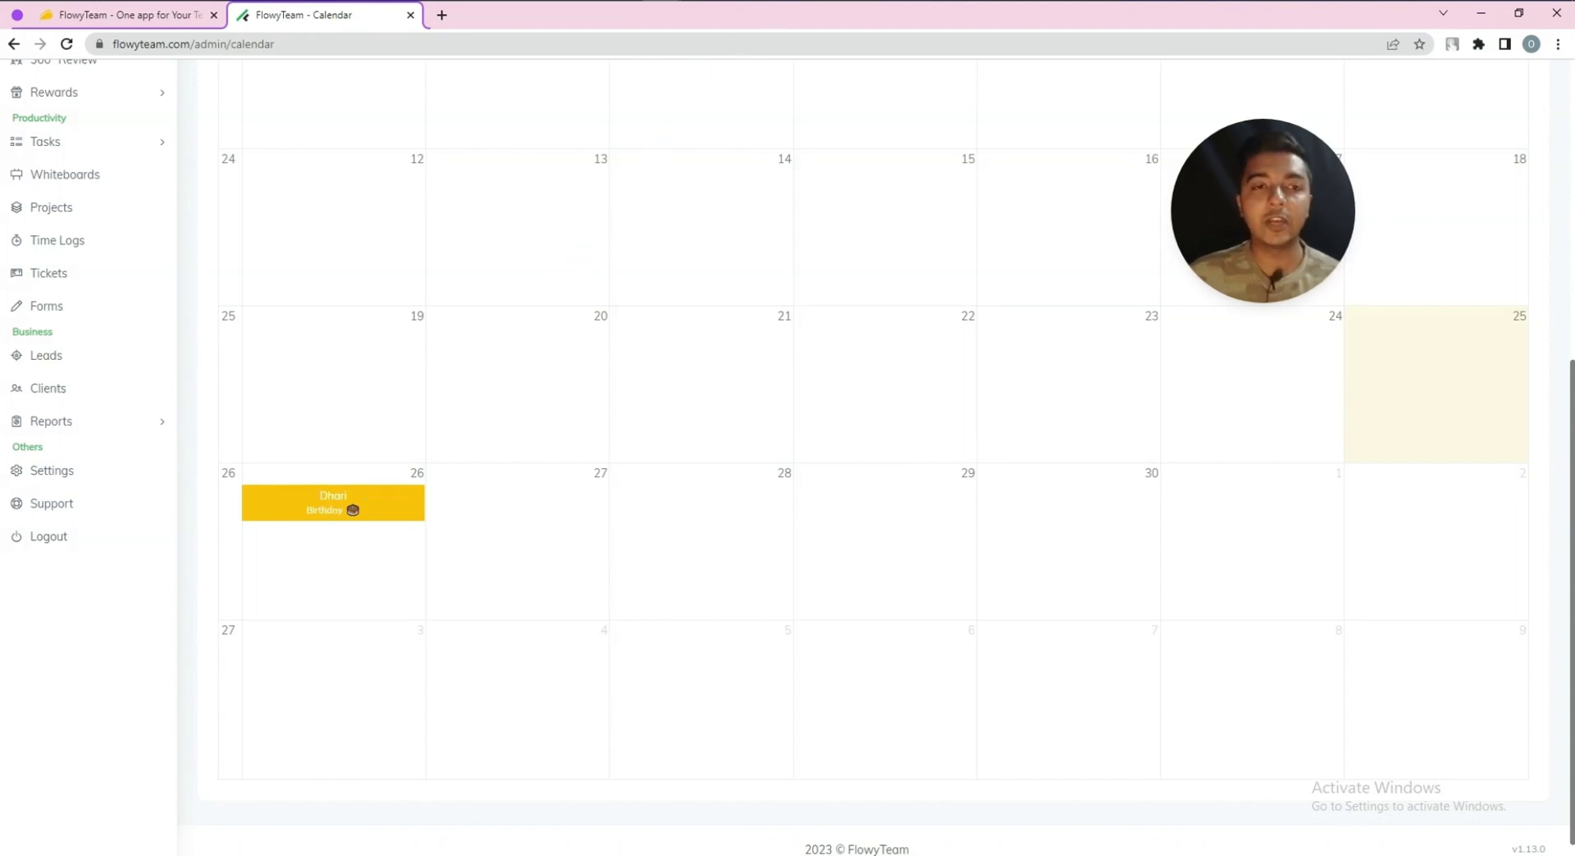
scroll(446, 516, up, 6)
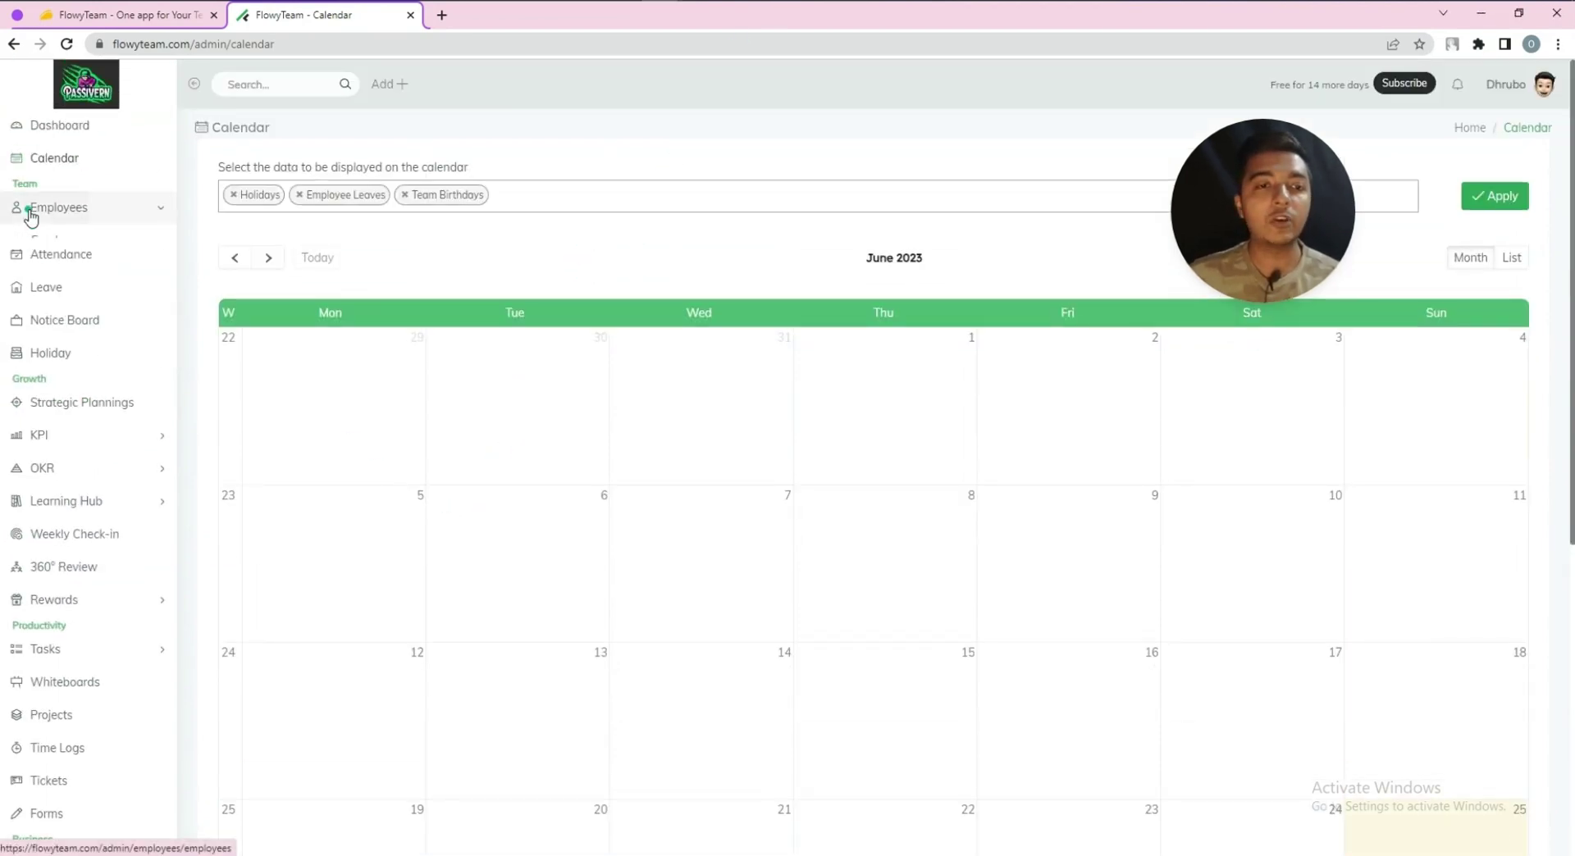
Browse the organizational chart and the CTO's own chart, then open the Department list
click(33, 210)
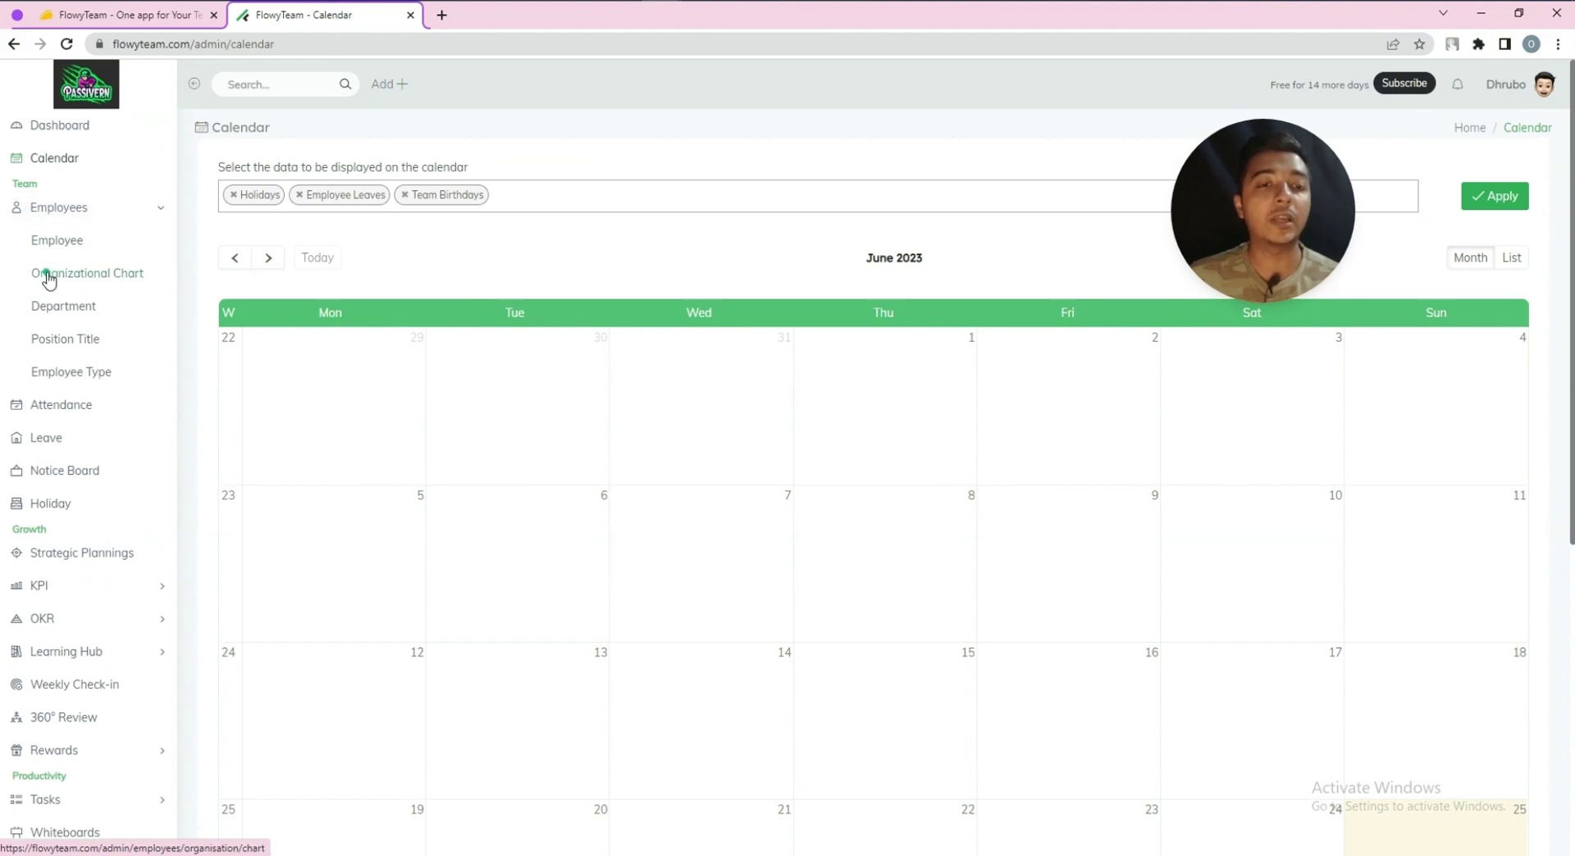
click(49, 277)
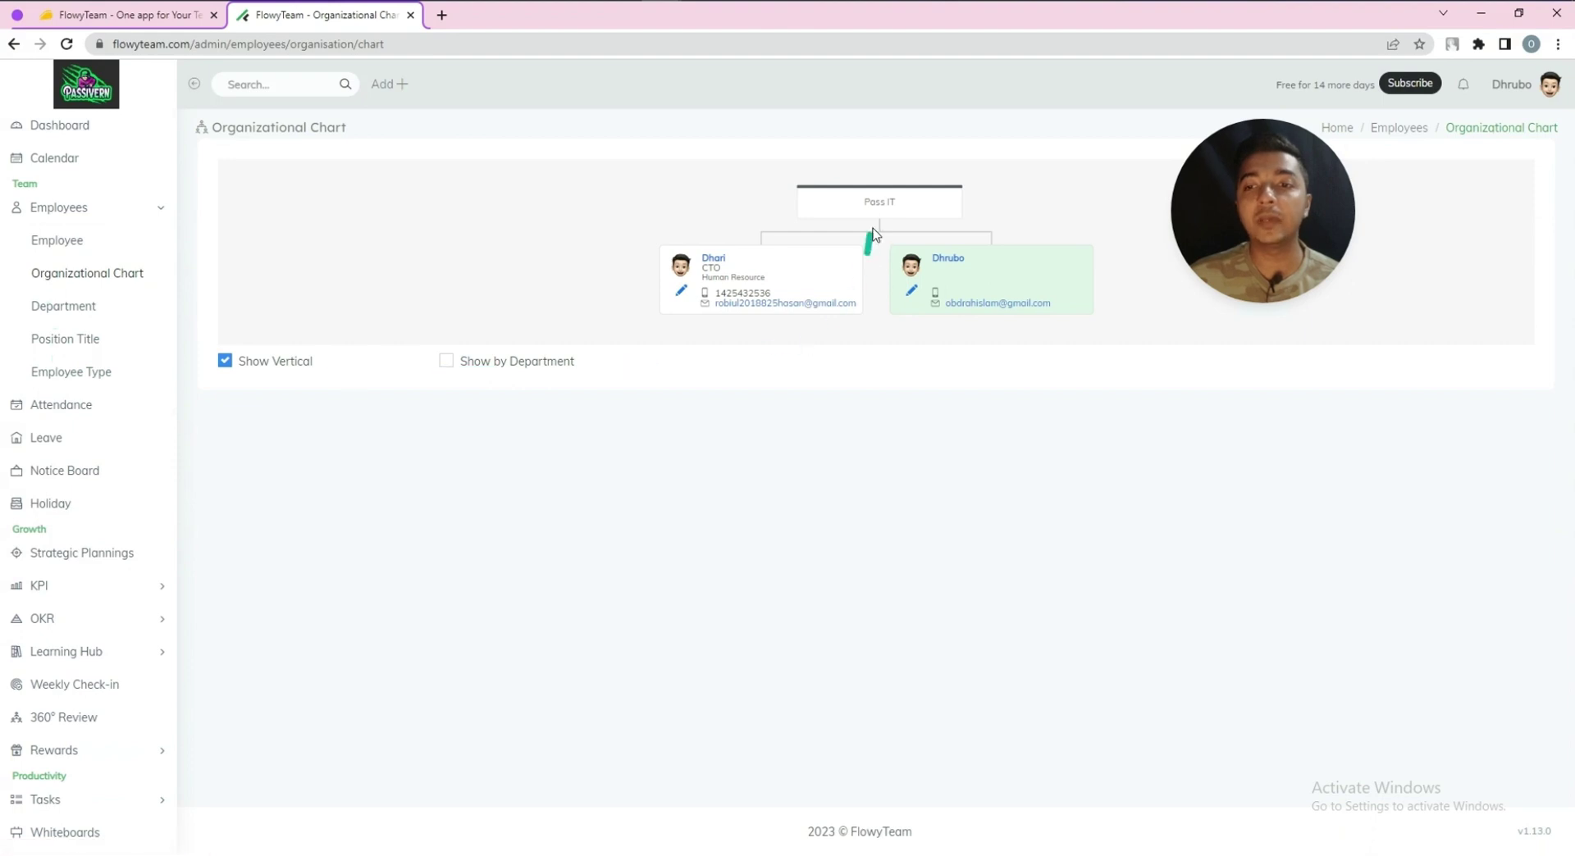
drag(1272, 244, 1366, 561)
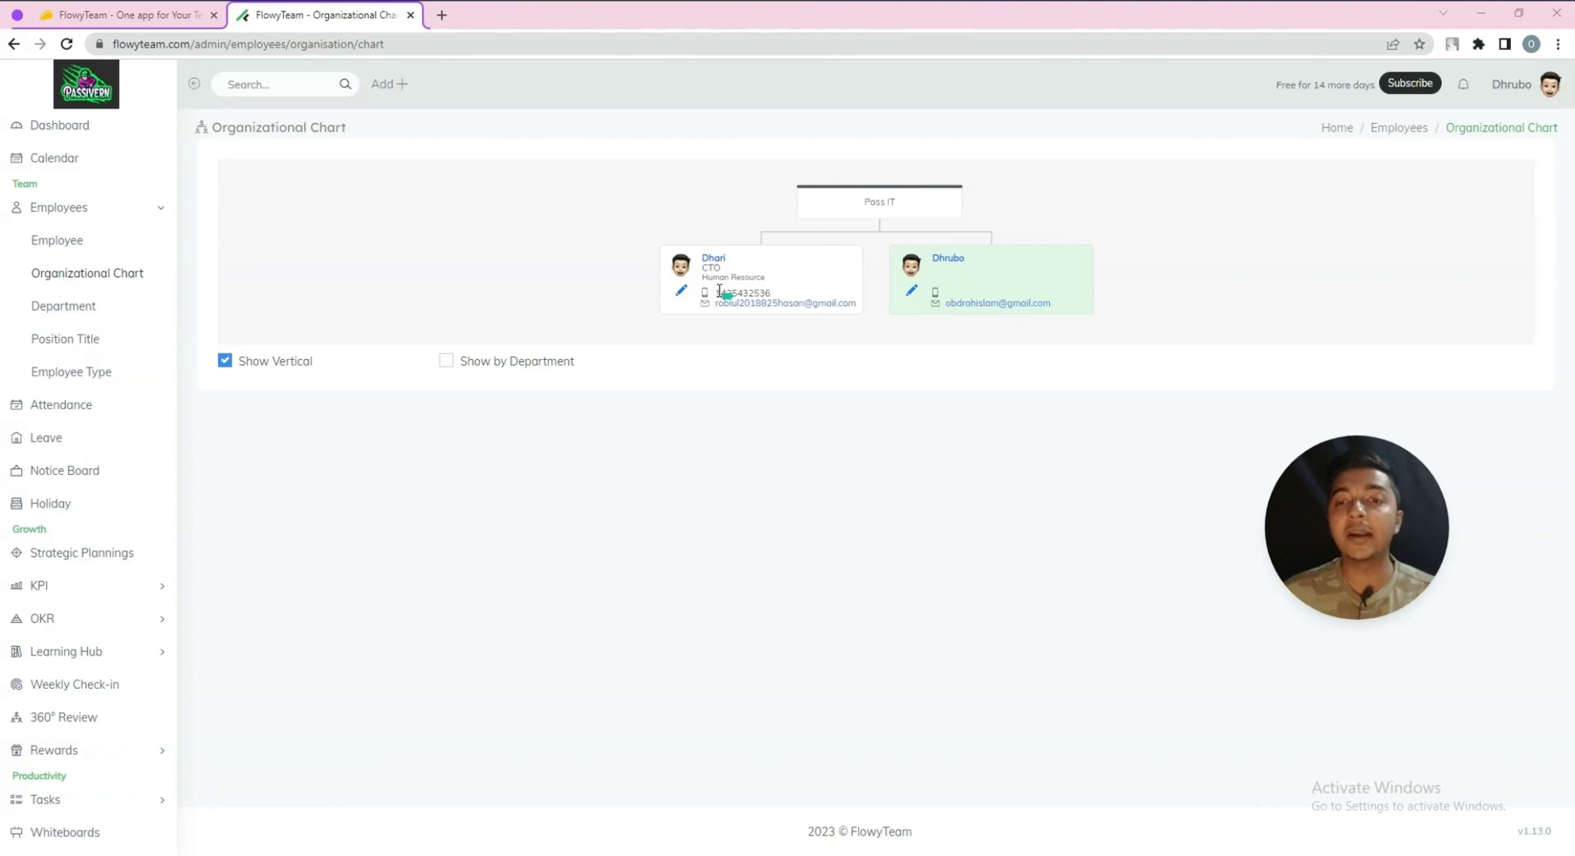
click(713, 259)
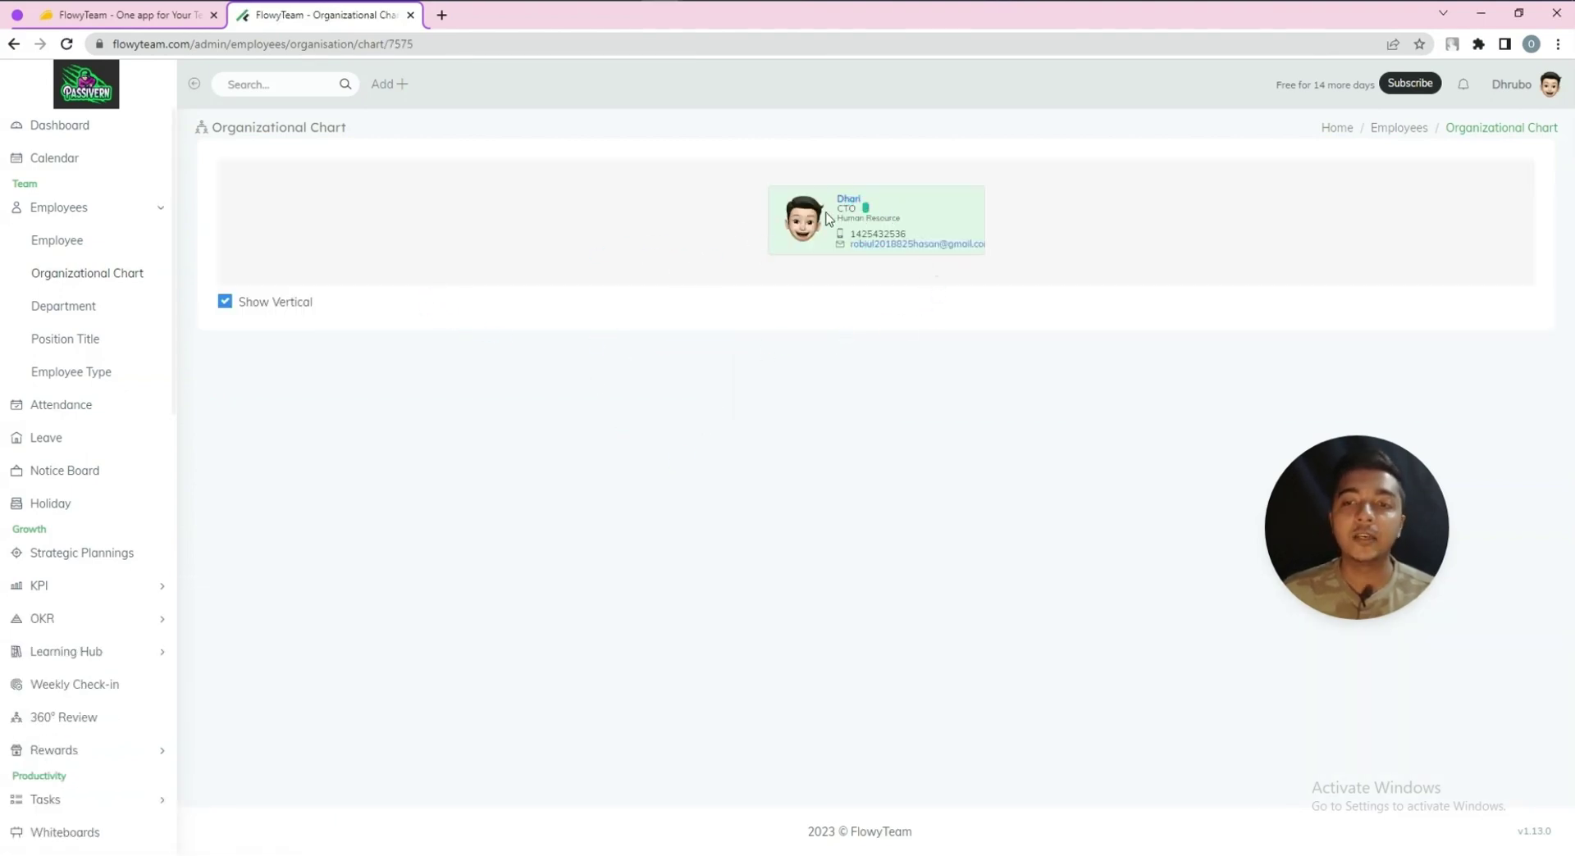
click(12, 45)
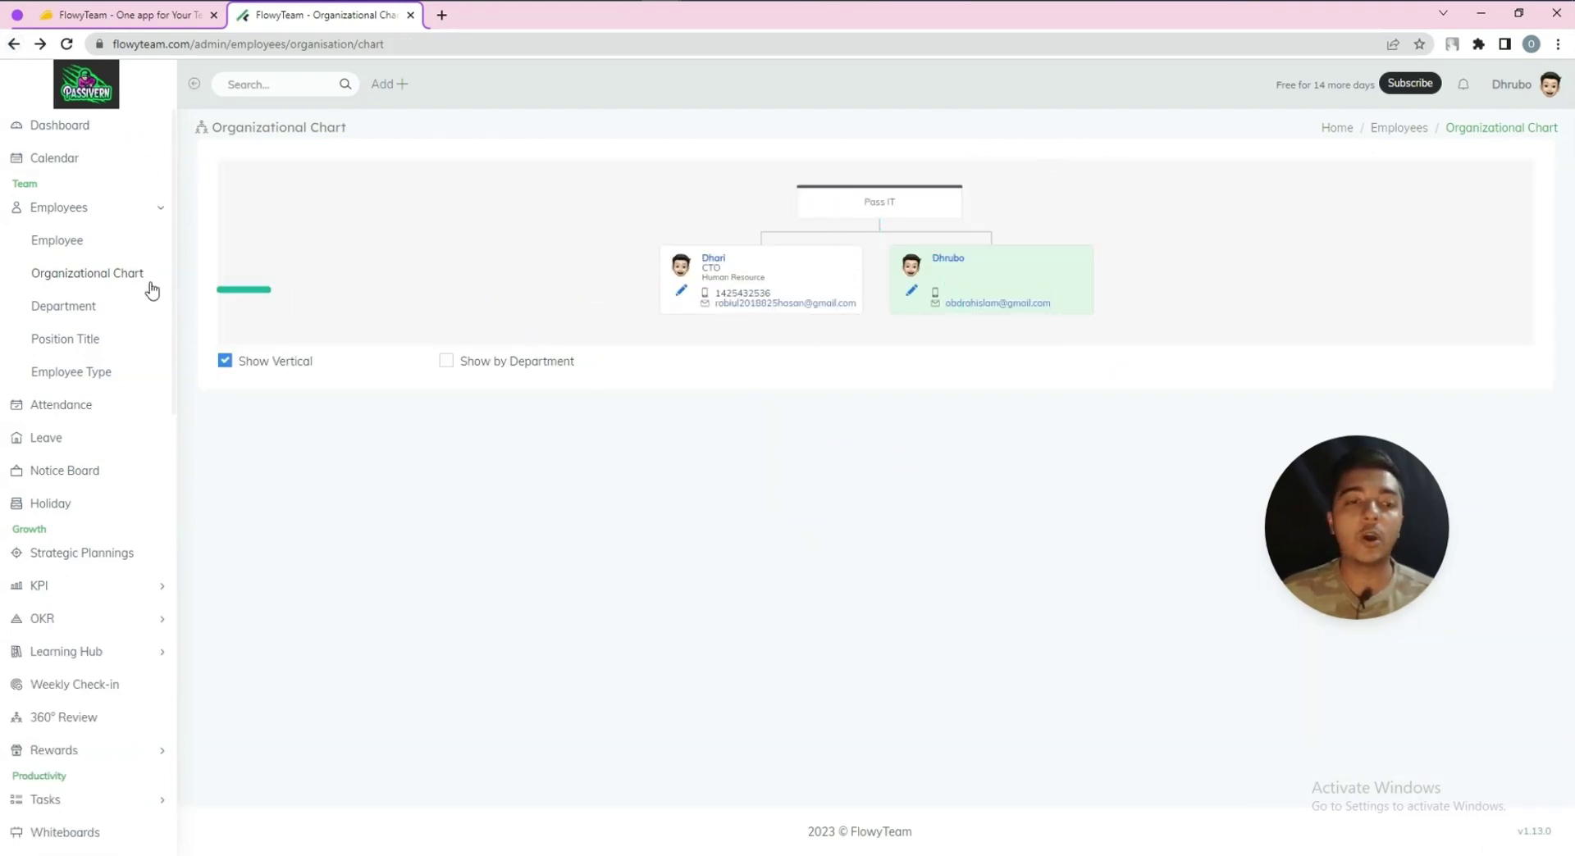
click(56, 316)
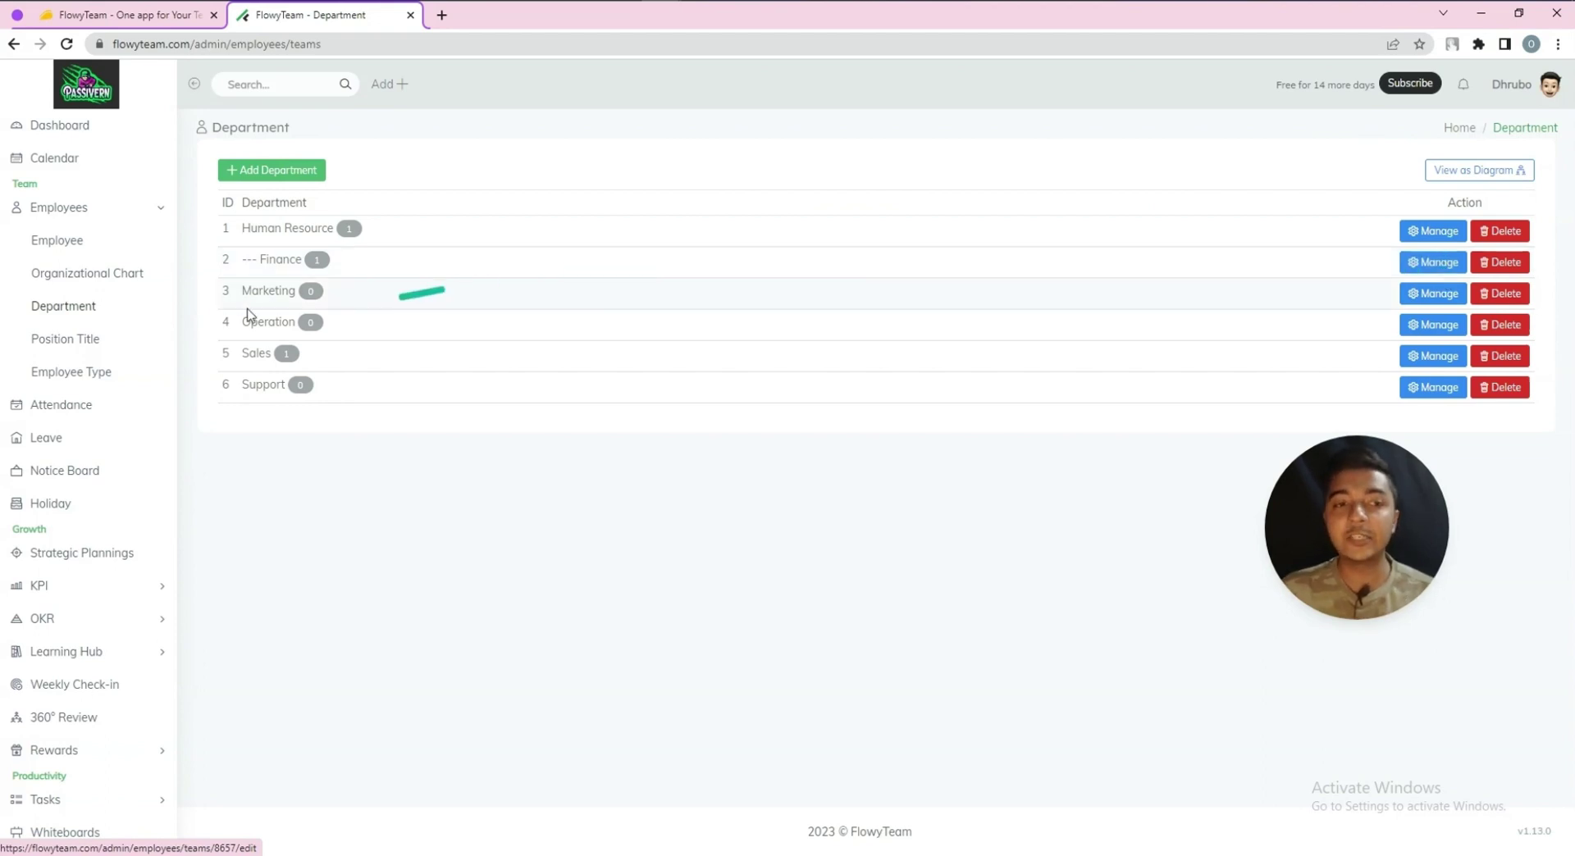
Browse the Position Title and Employee Type pages, then view the June 2023 attendance summary
click(92, 341)
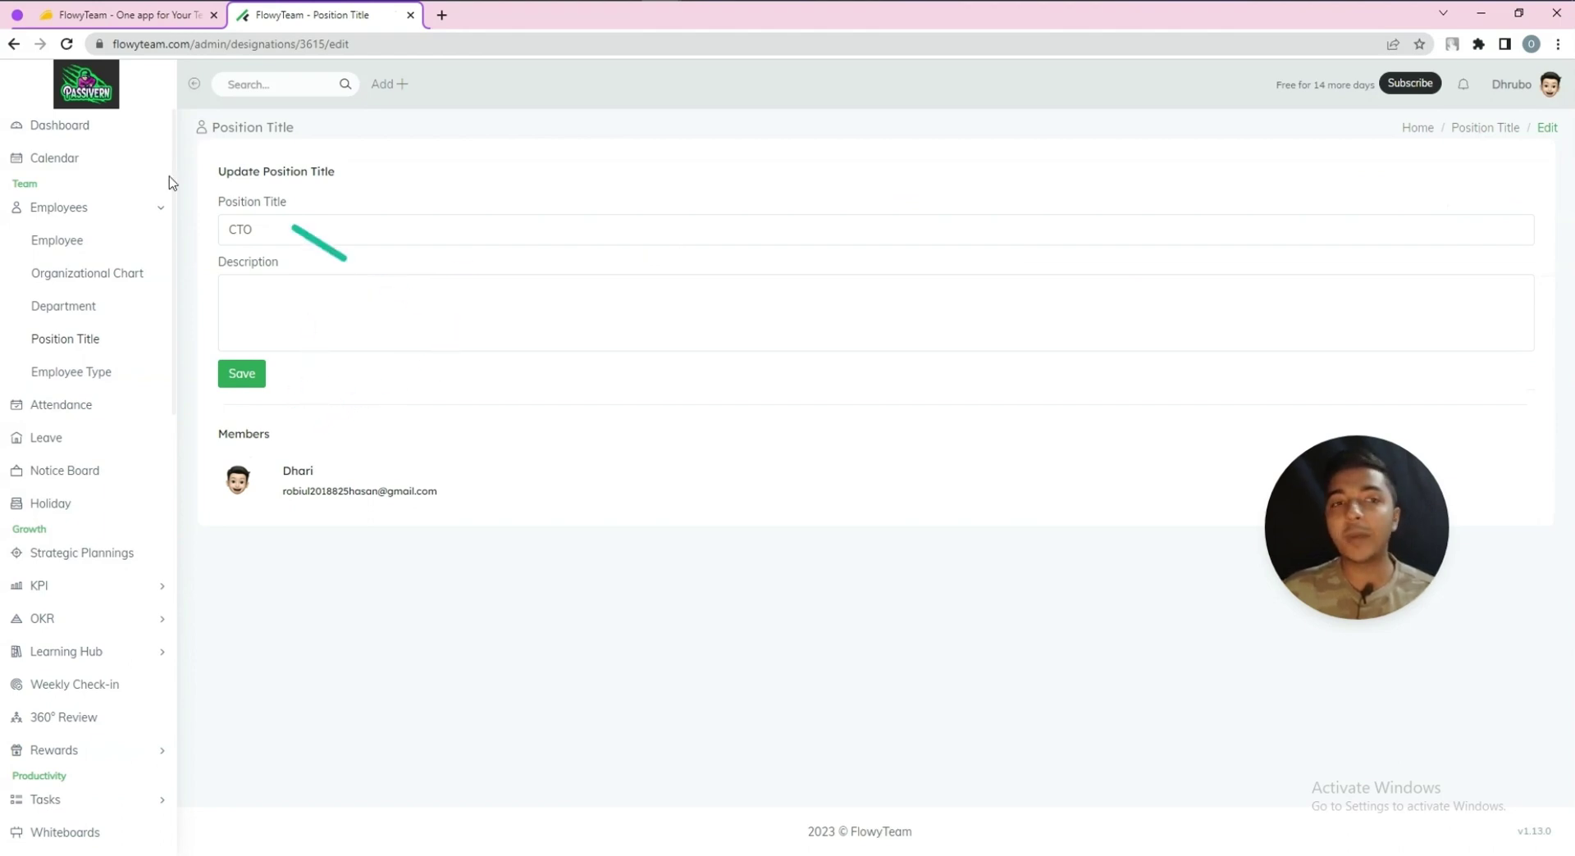
click(78, 374)
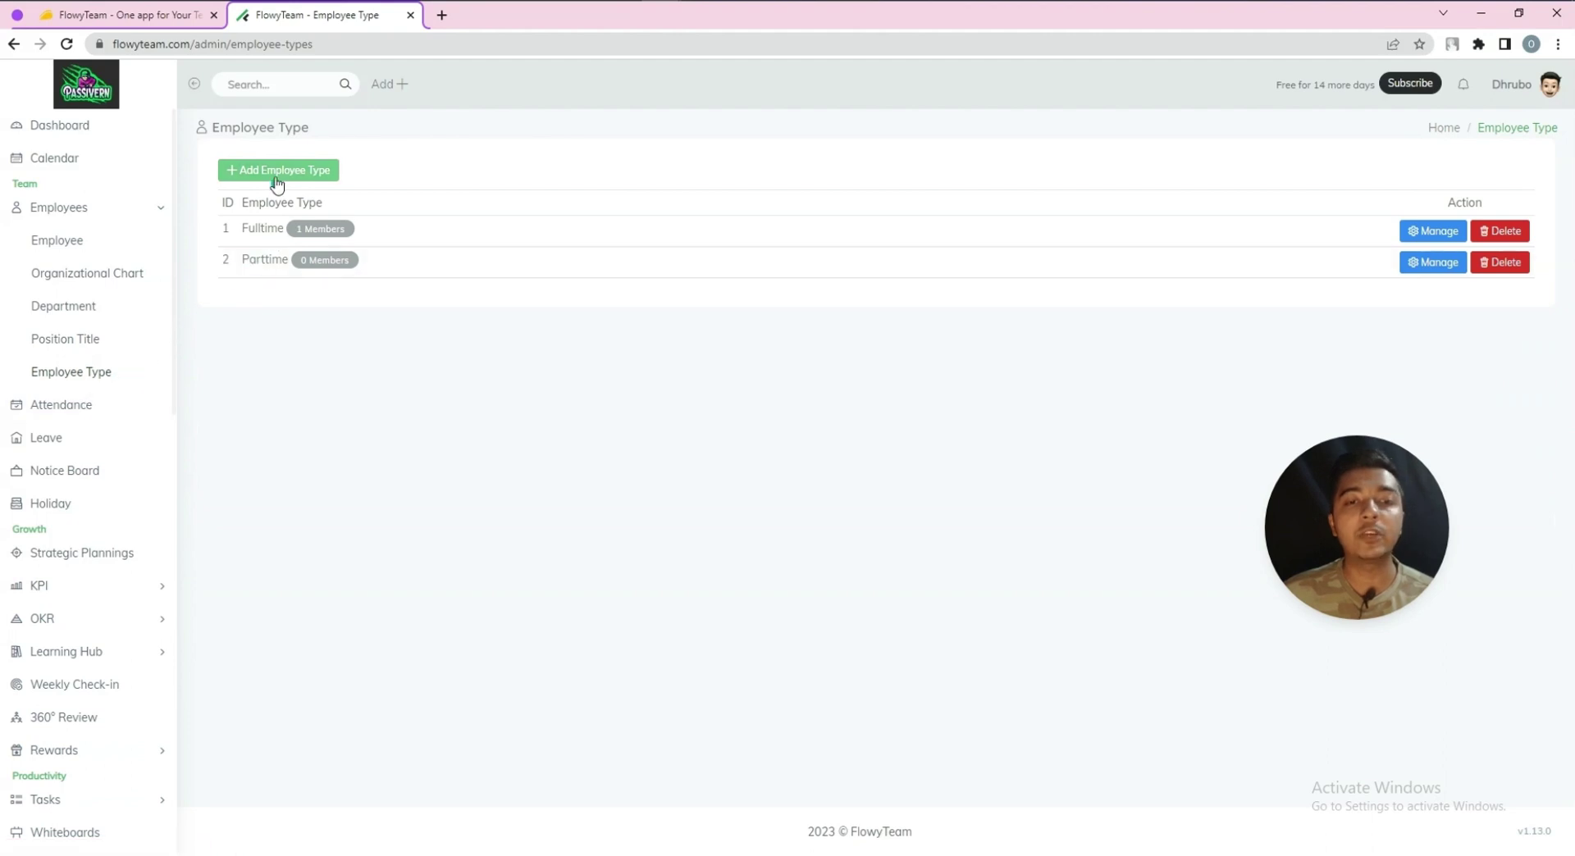
click(87, 405)
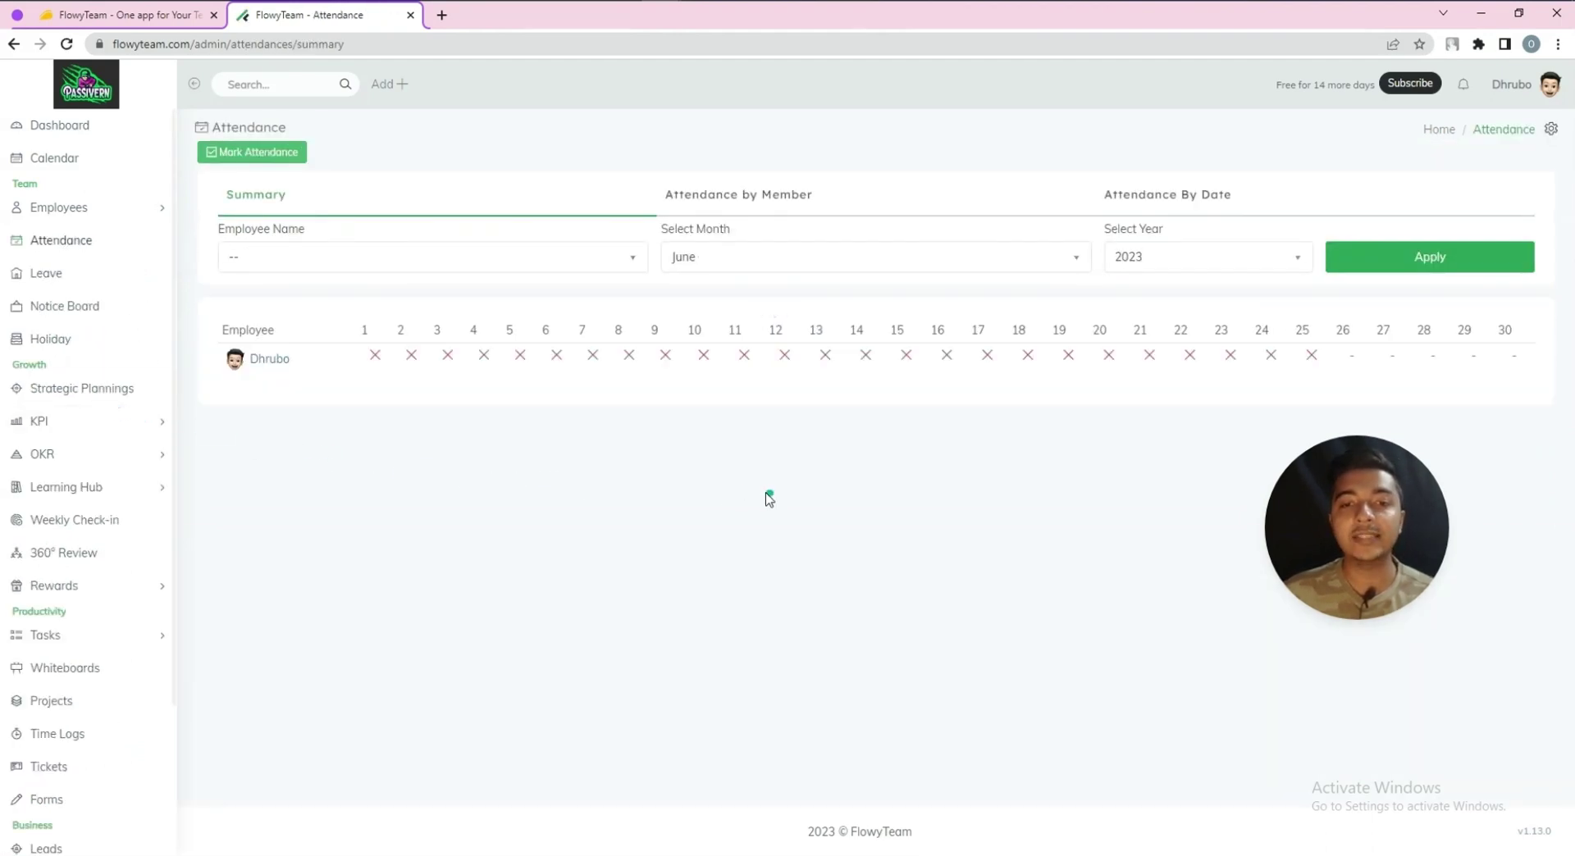
Open the attendance form for the 25th and set the clock-in time to 07:38
click(377, 357)
click(406, 386)
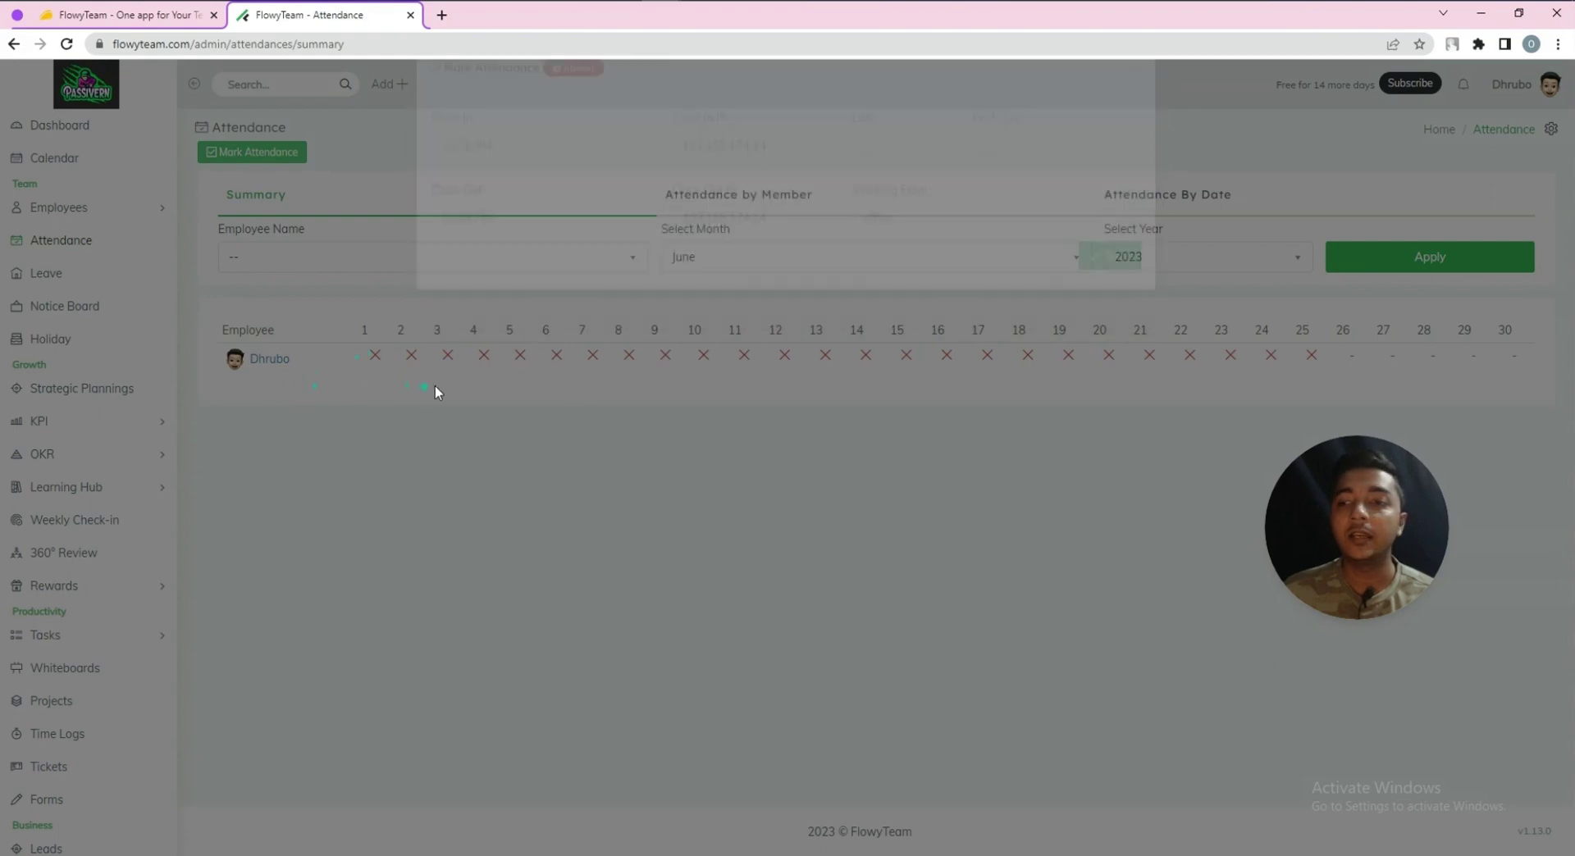
click(1310, 358)
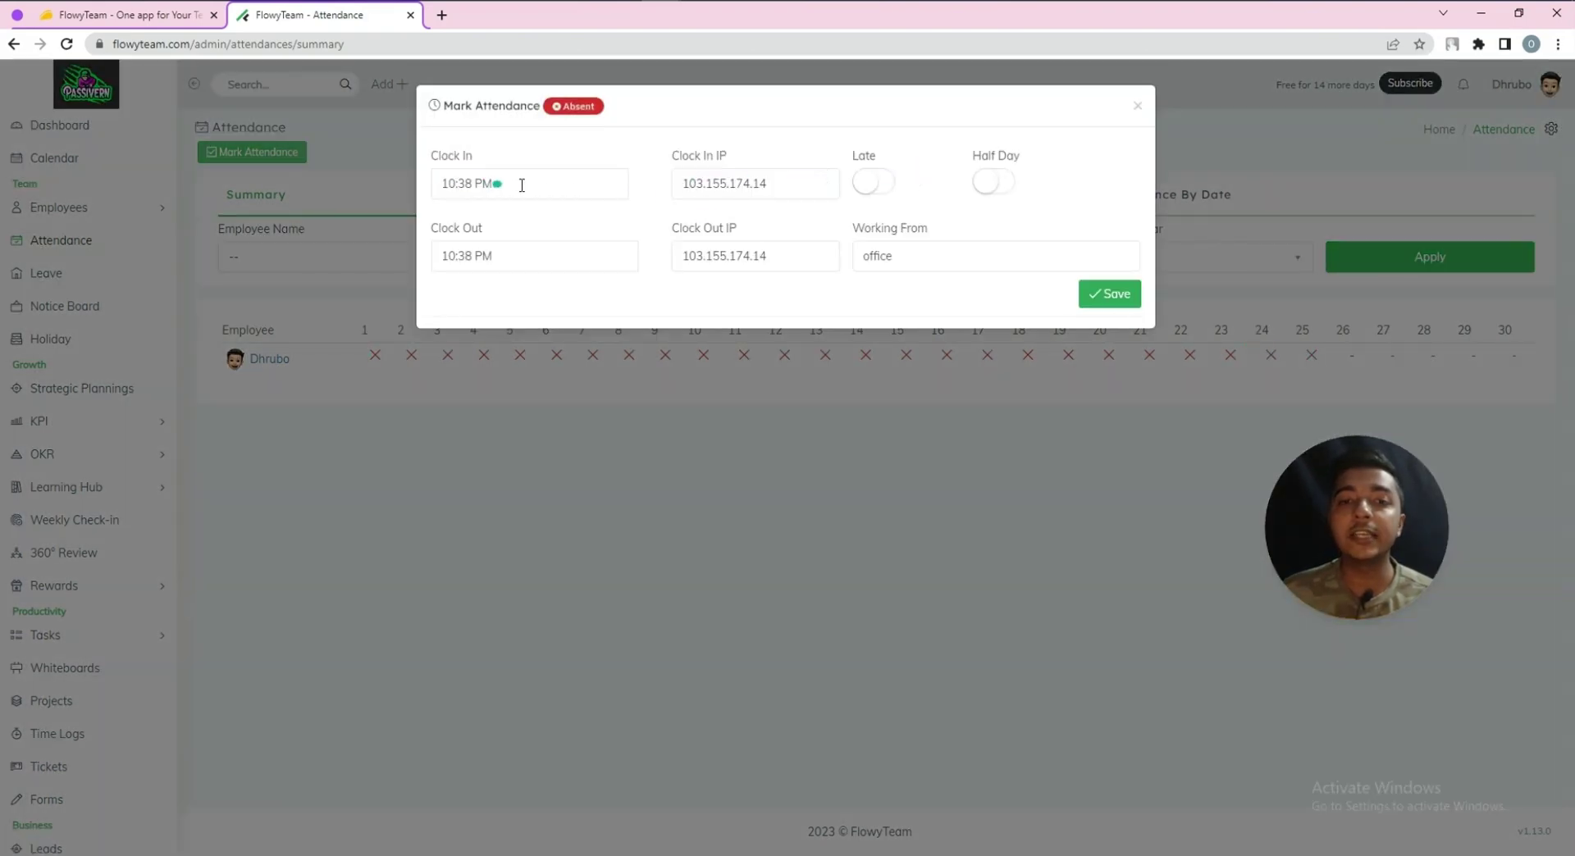
click(522, 185)
click(455, 187)
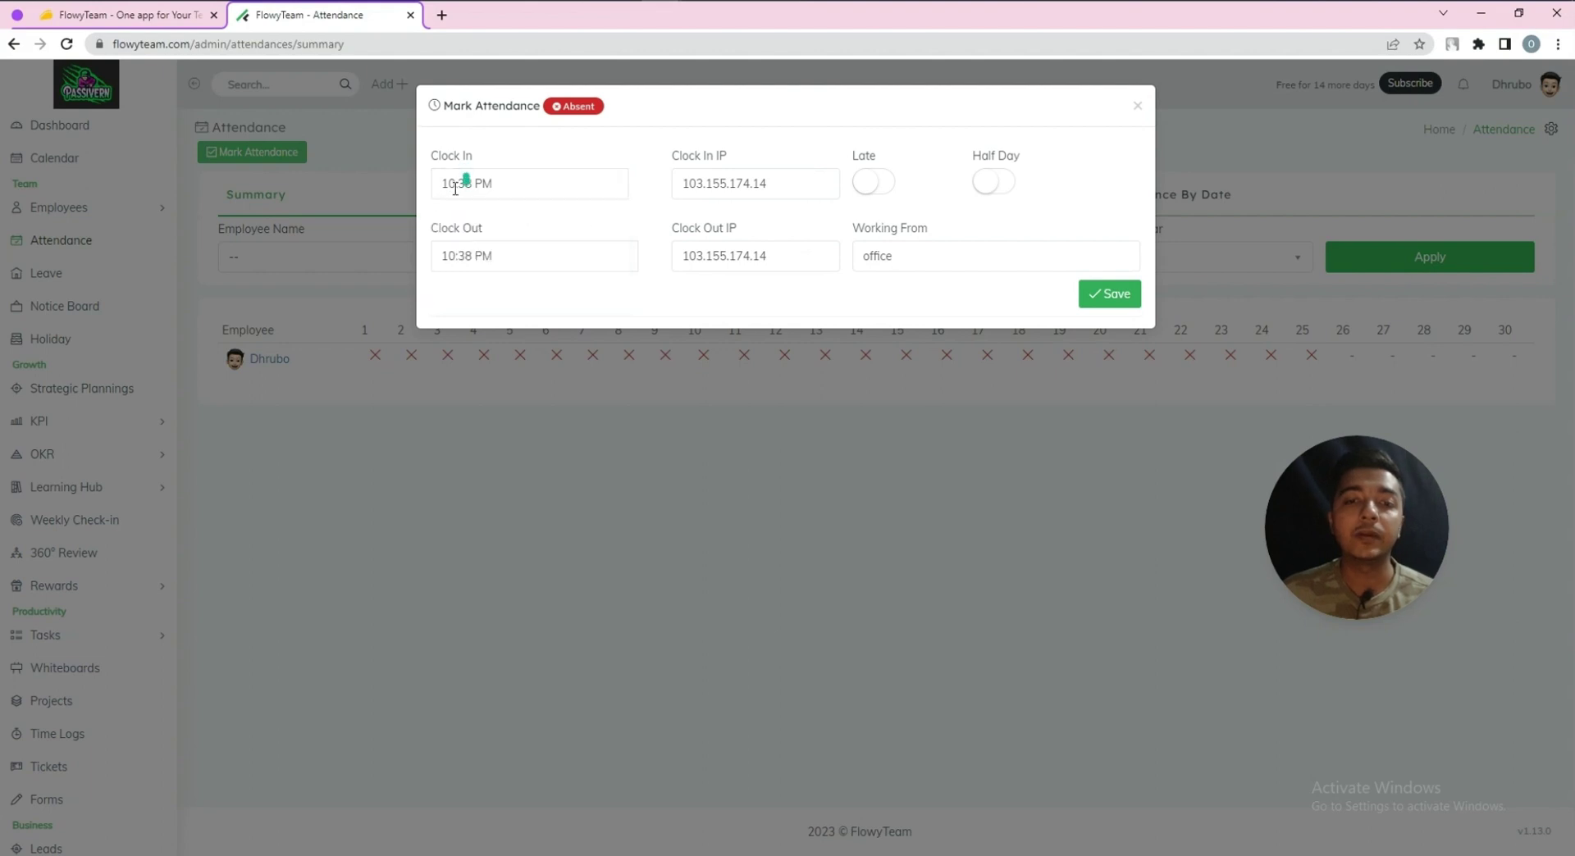
click(463, 185)
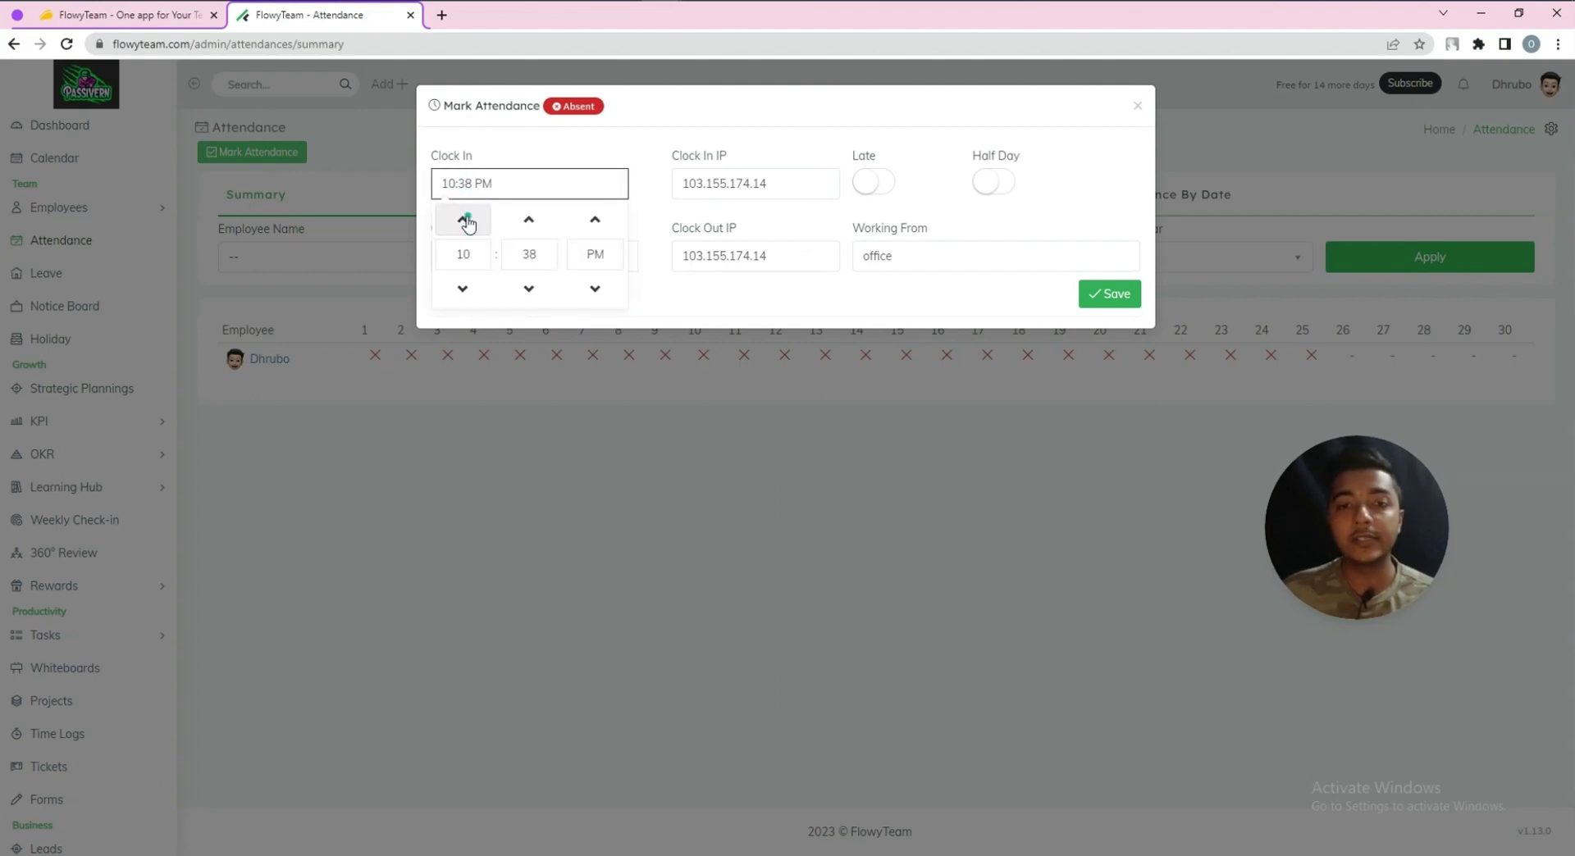
double_click(465, 219)
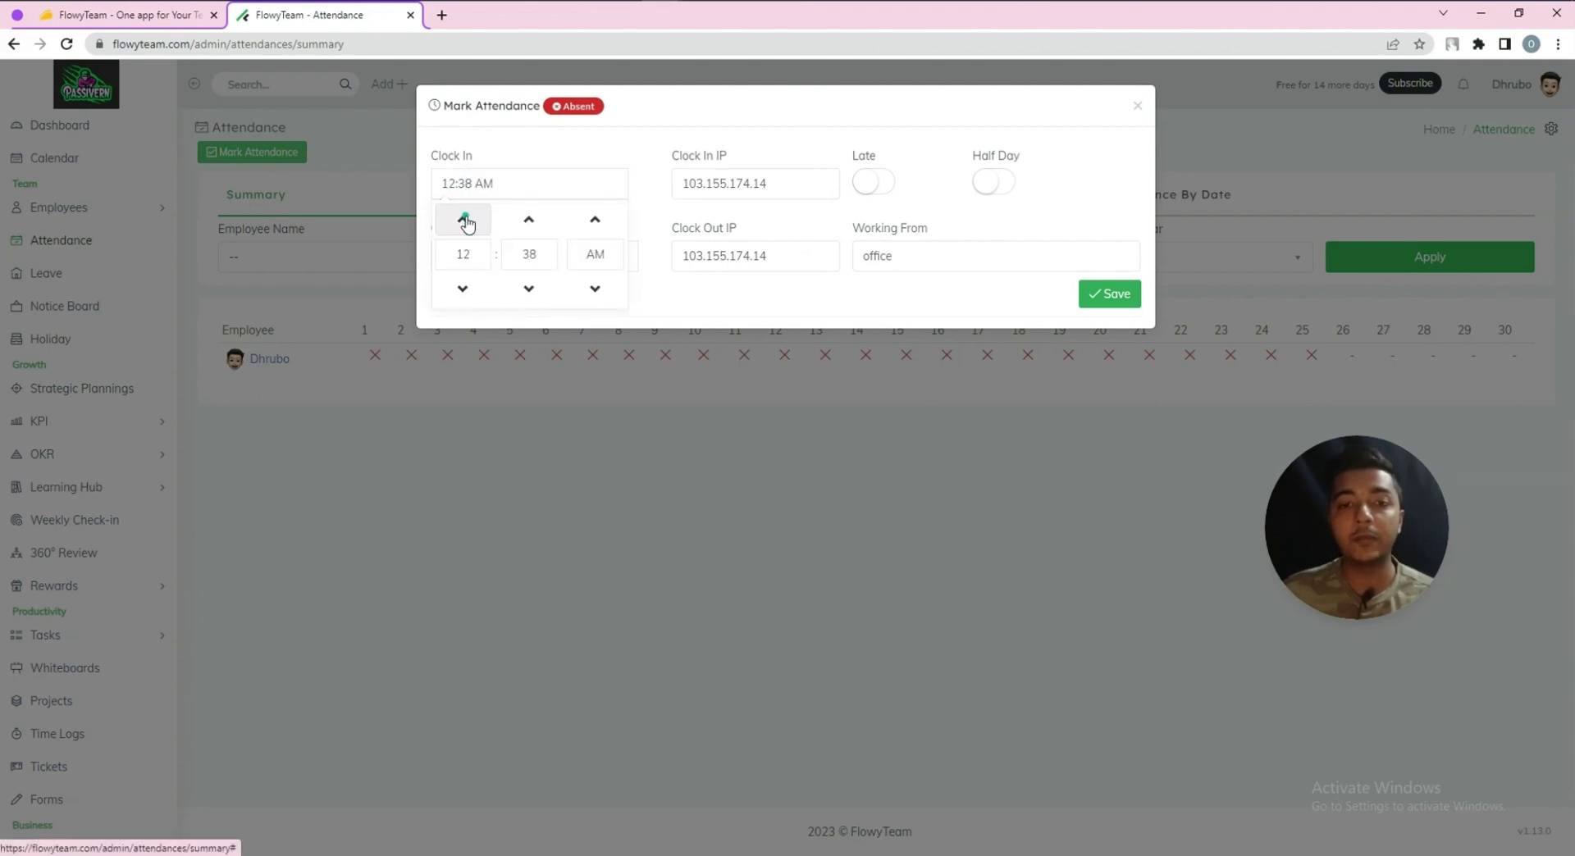
click(463, 288)
click(721, 182)
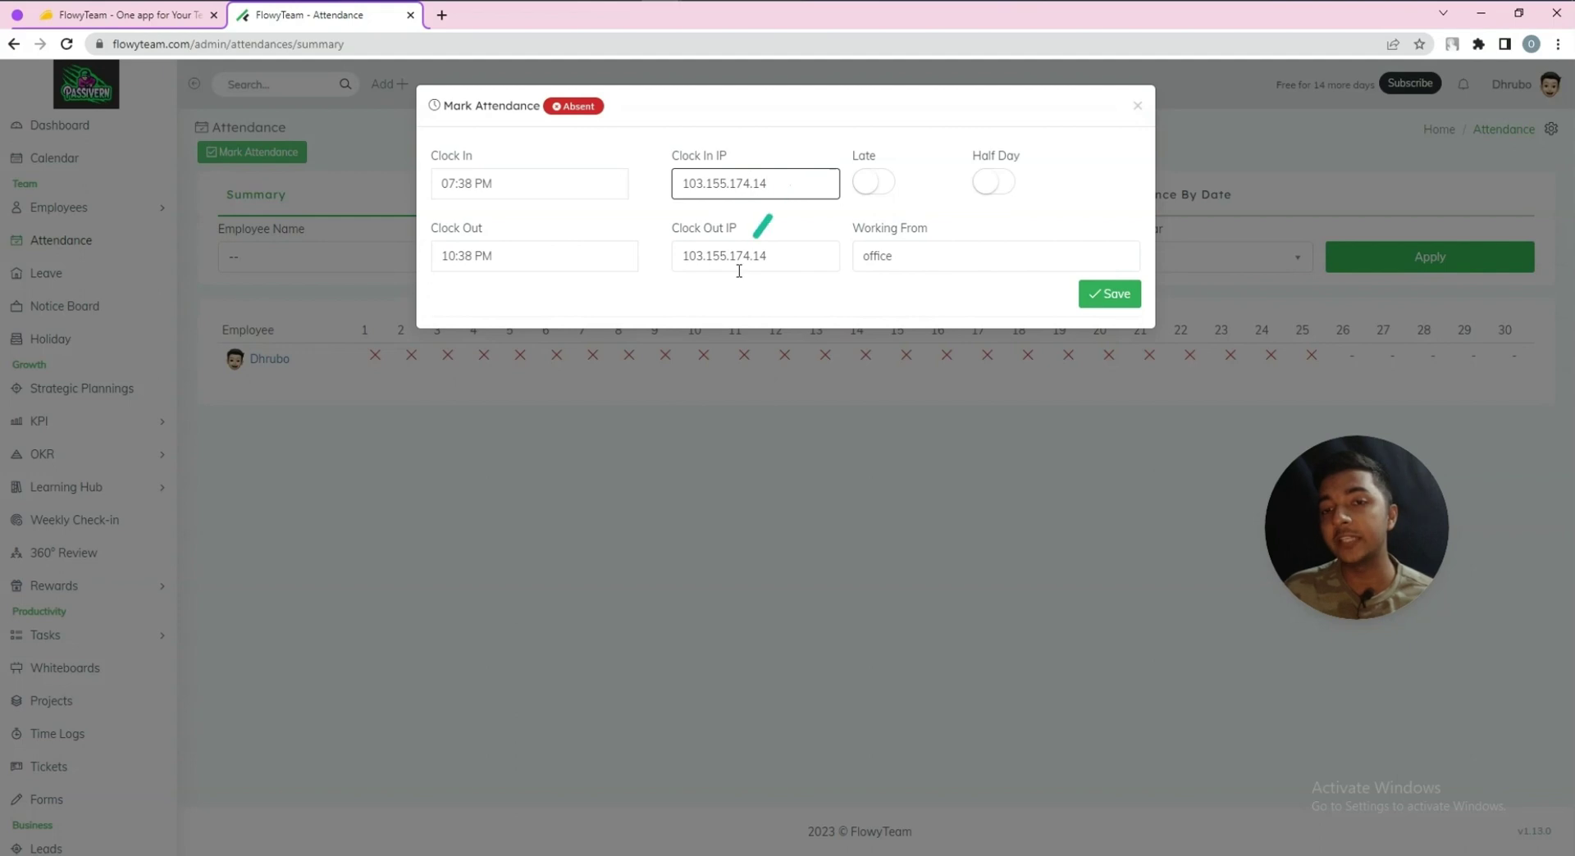
Set clock-out to 07:38 AM, working from Home, marked as half day and not late
drag(678, 157, 758, 156)
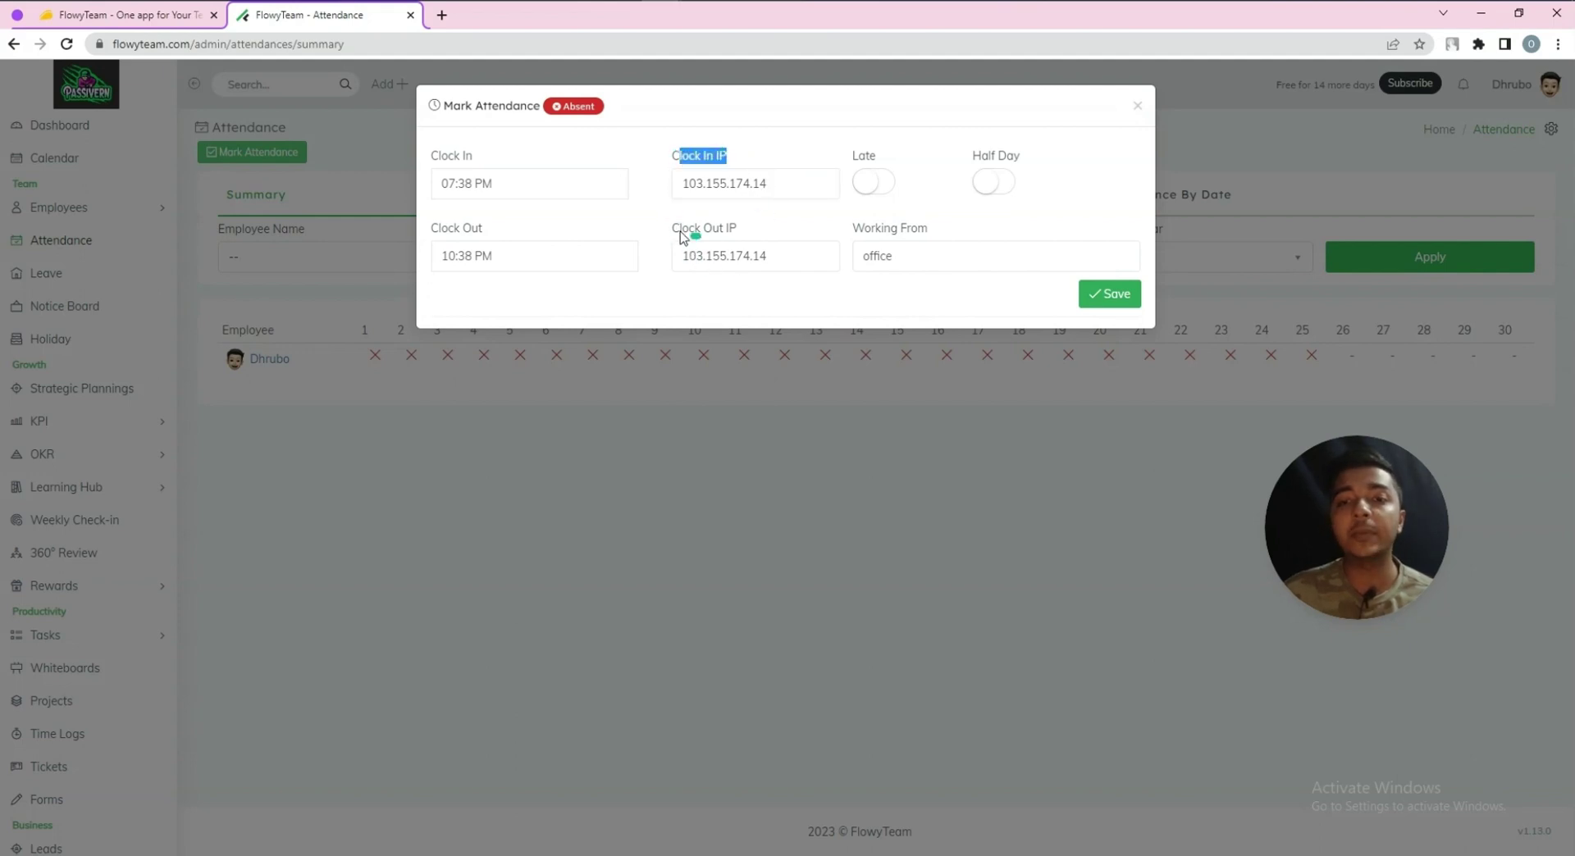
drag(679, 235, 749, 231)
click(556, 252)
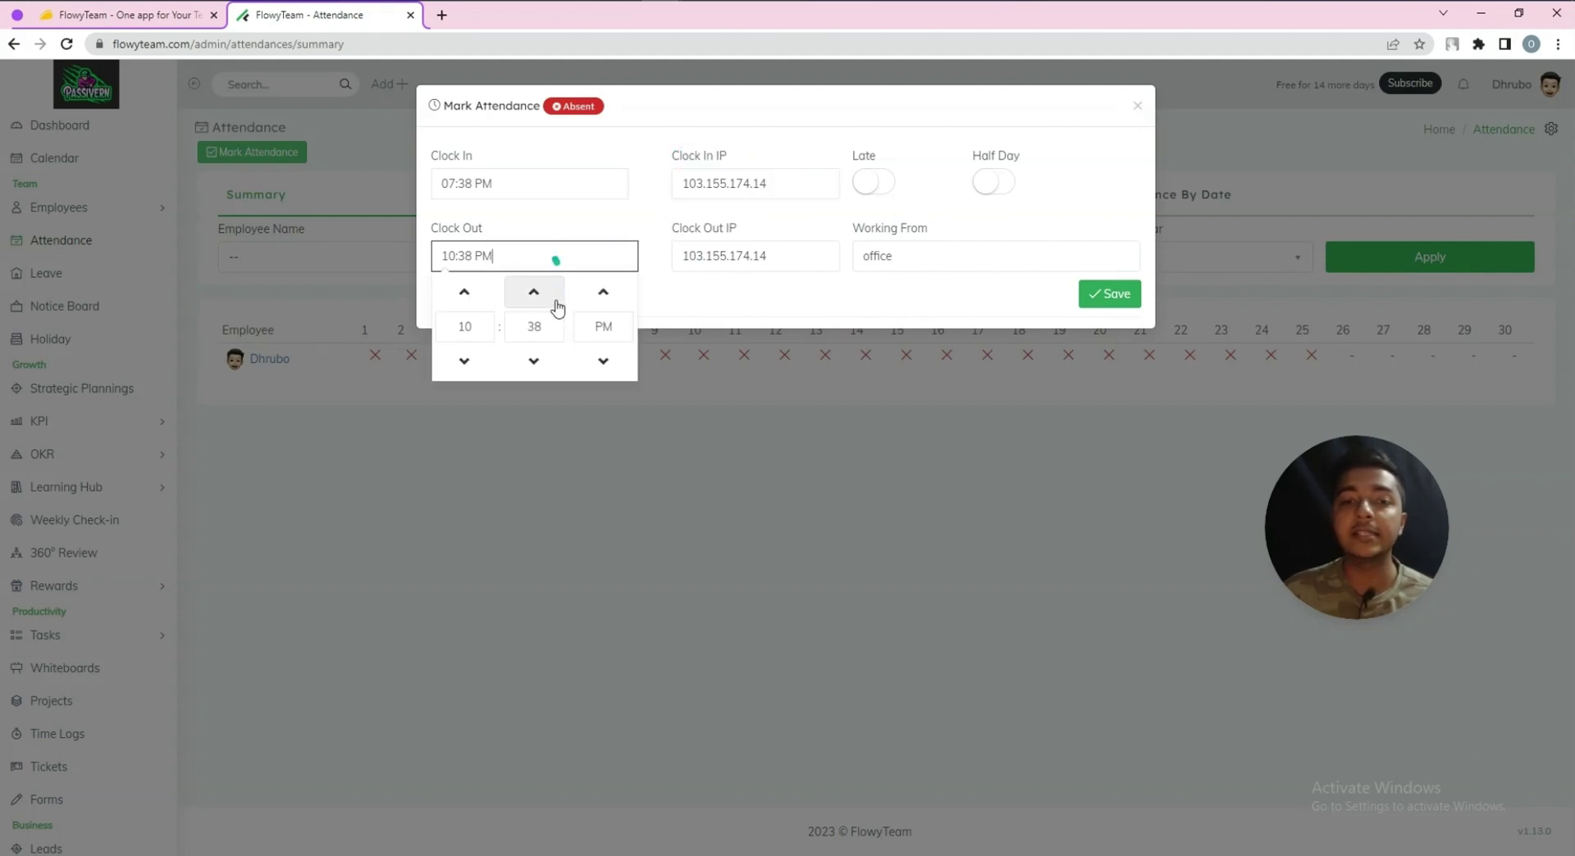
click(473, 295)
click(475, 302)
click(475, 302)
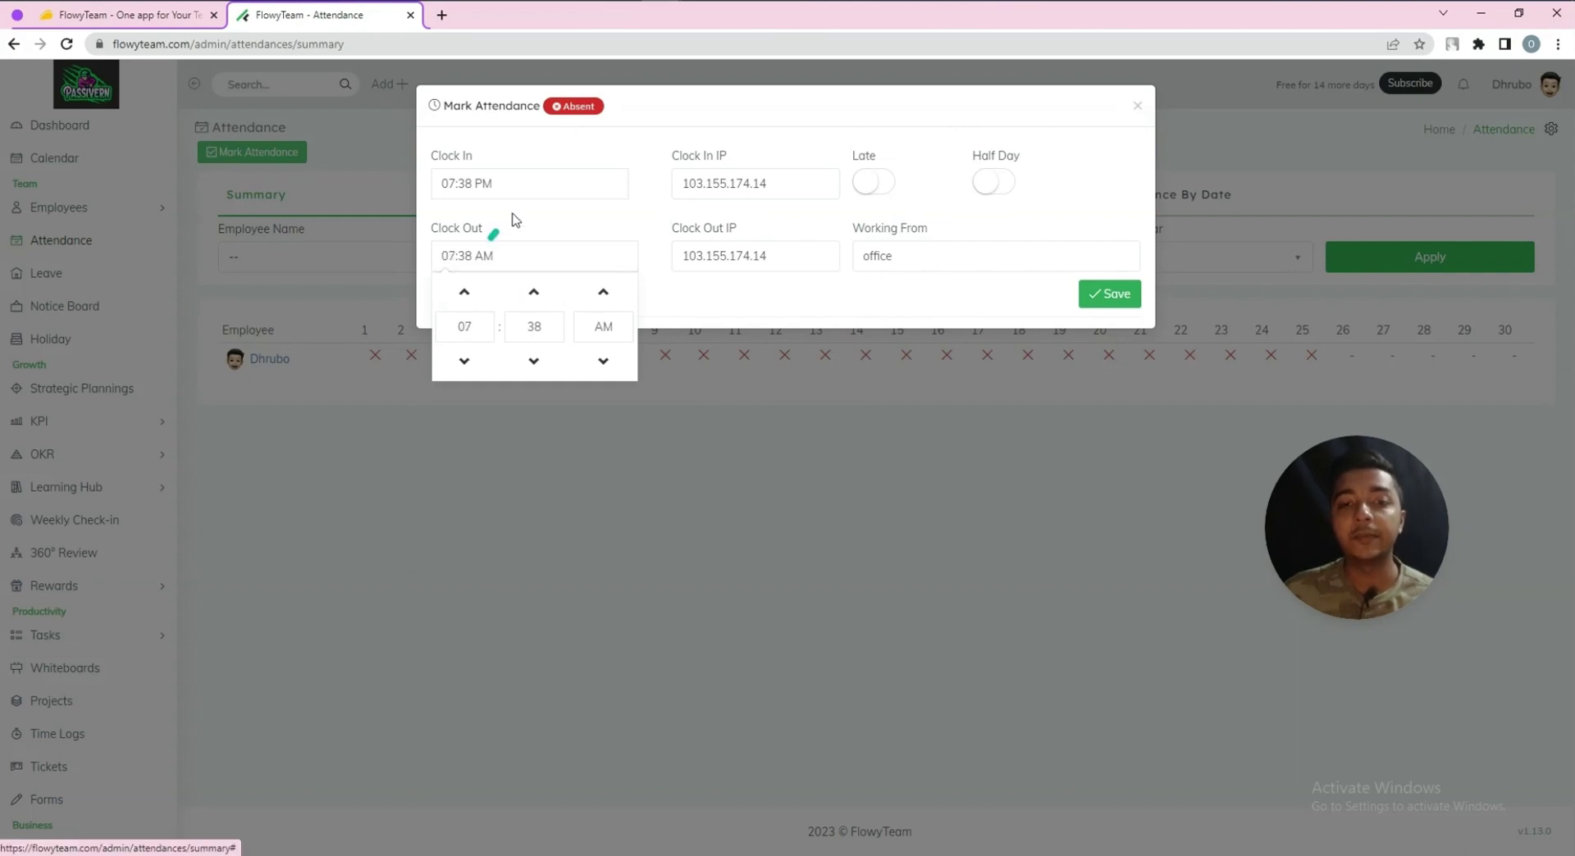
click(520, 200)
click(946, 262)
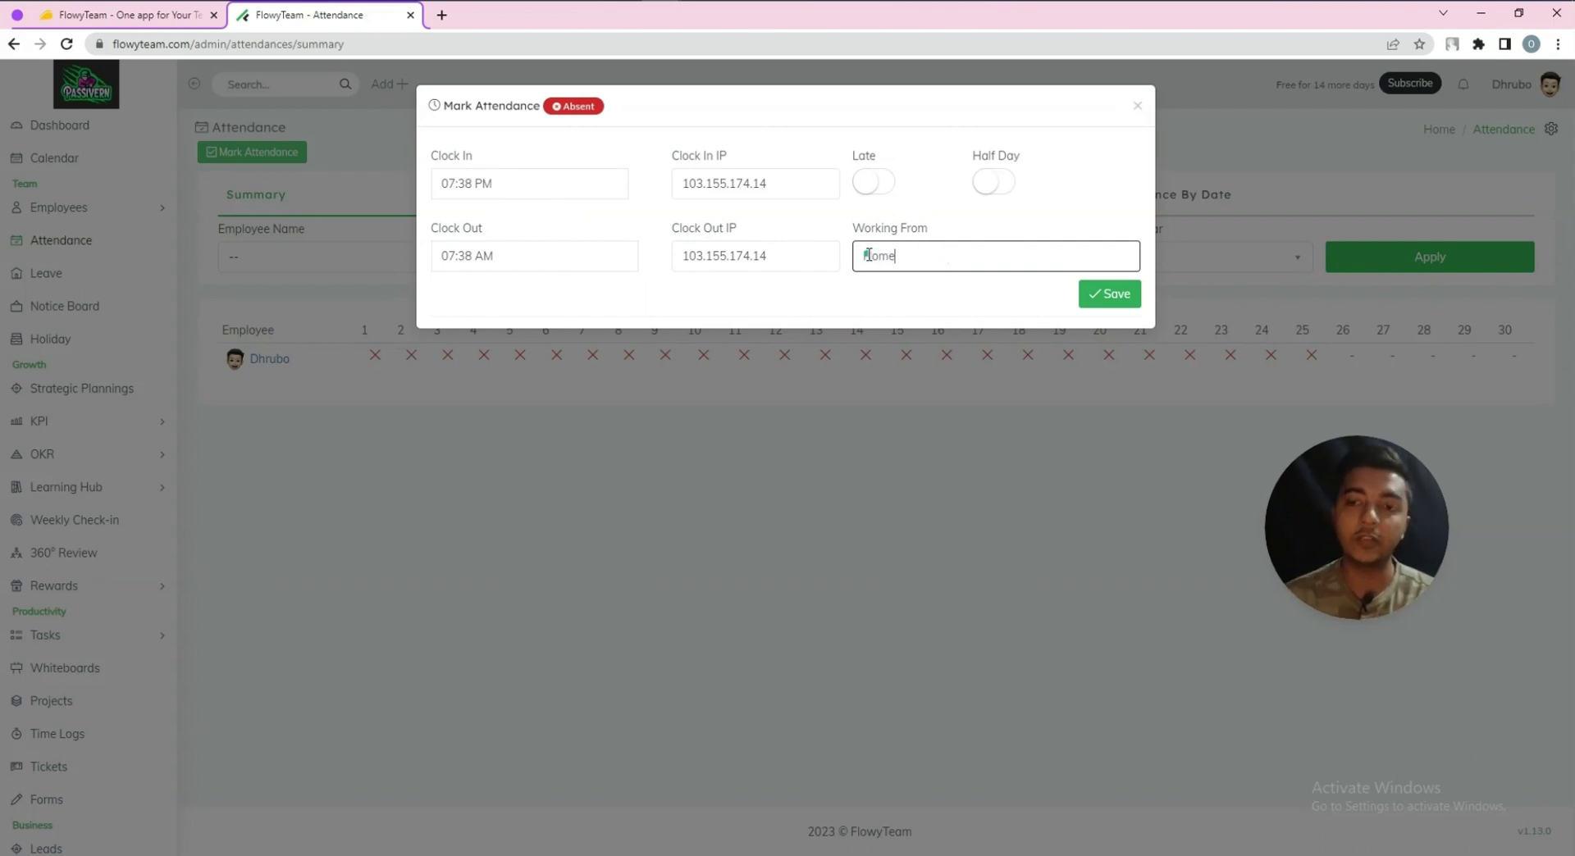
click(992, 182)
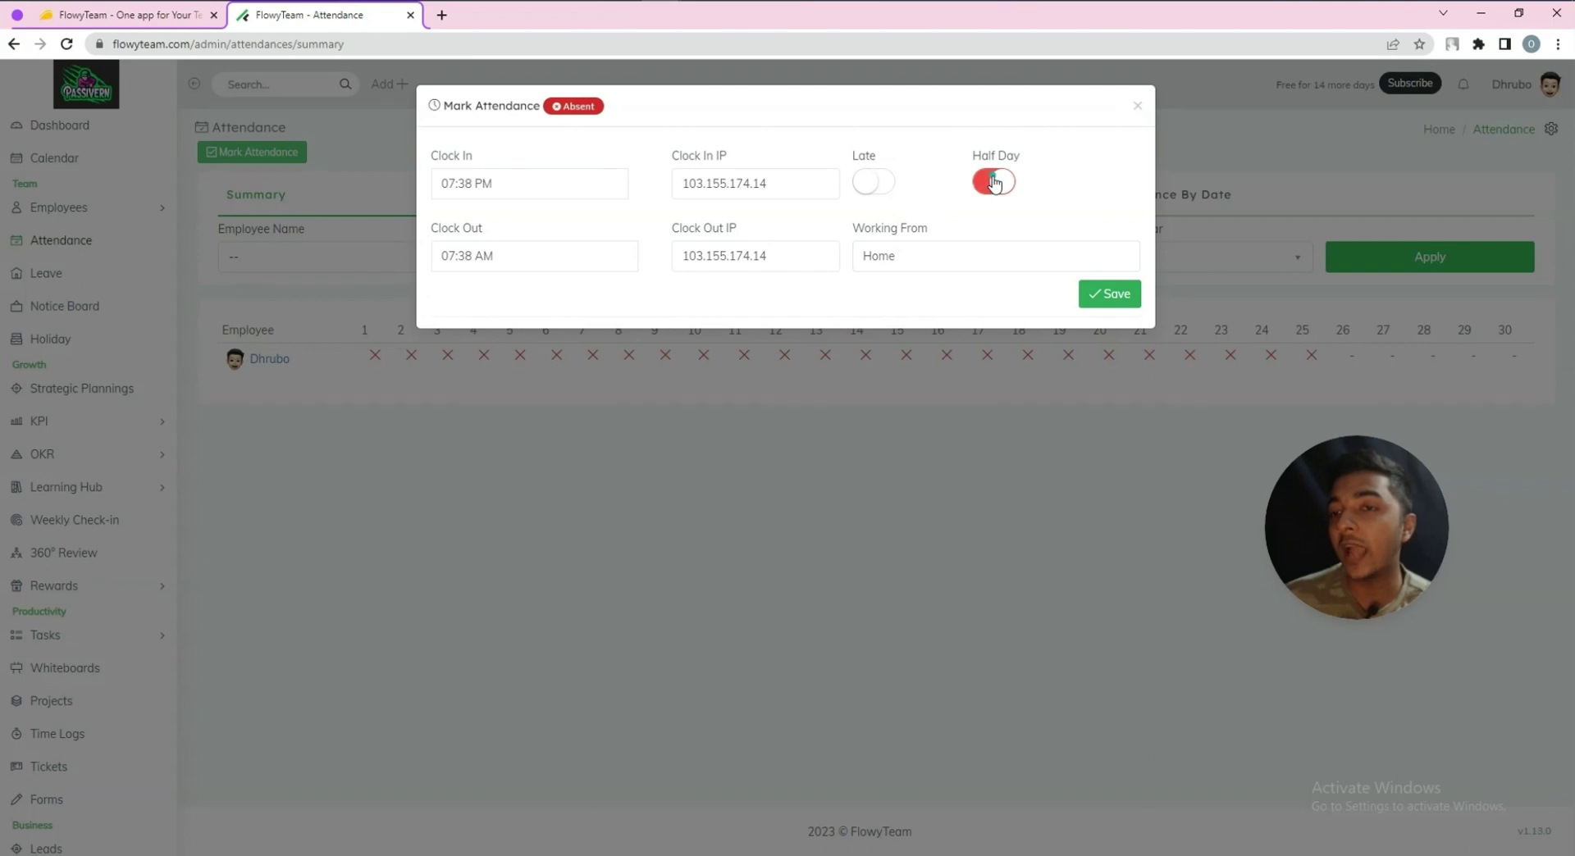
click(874, 184)
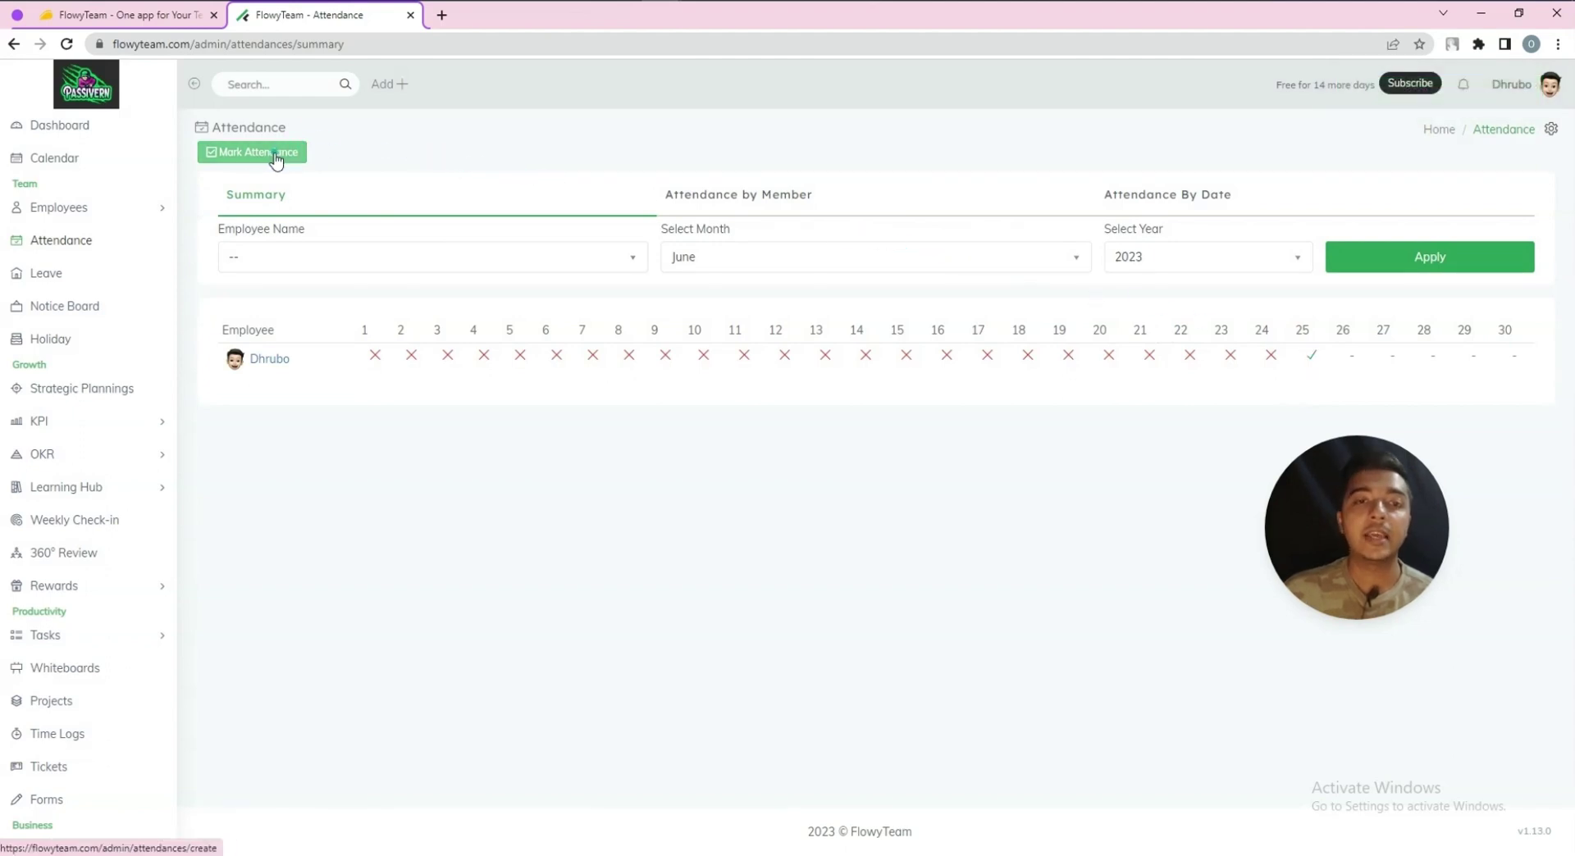
Start assigning a leave for the team member with leave type Sick (14 Days)
click(49, 275)
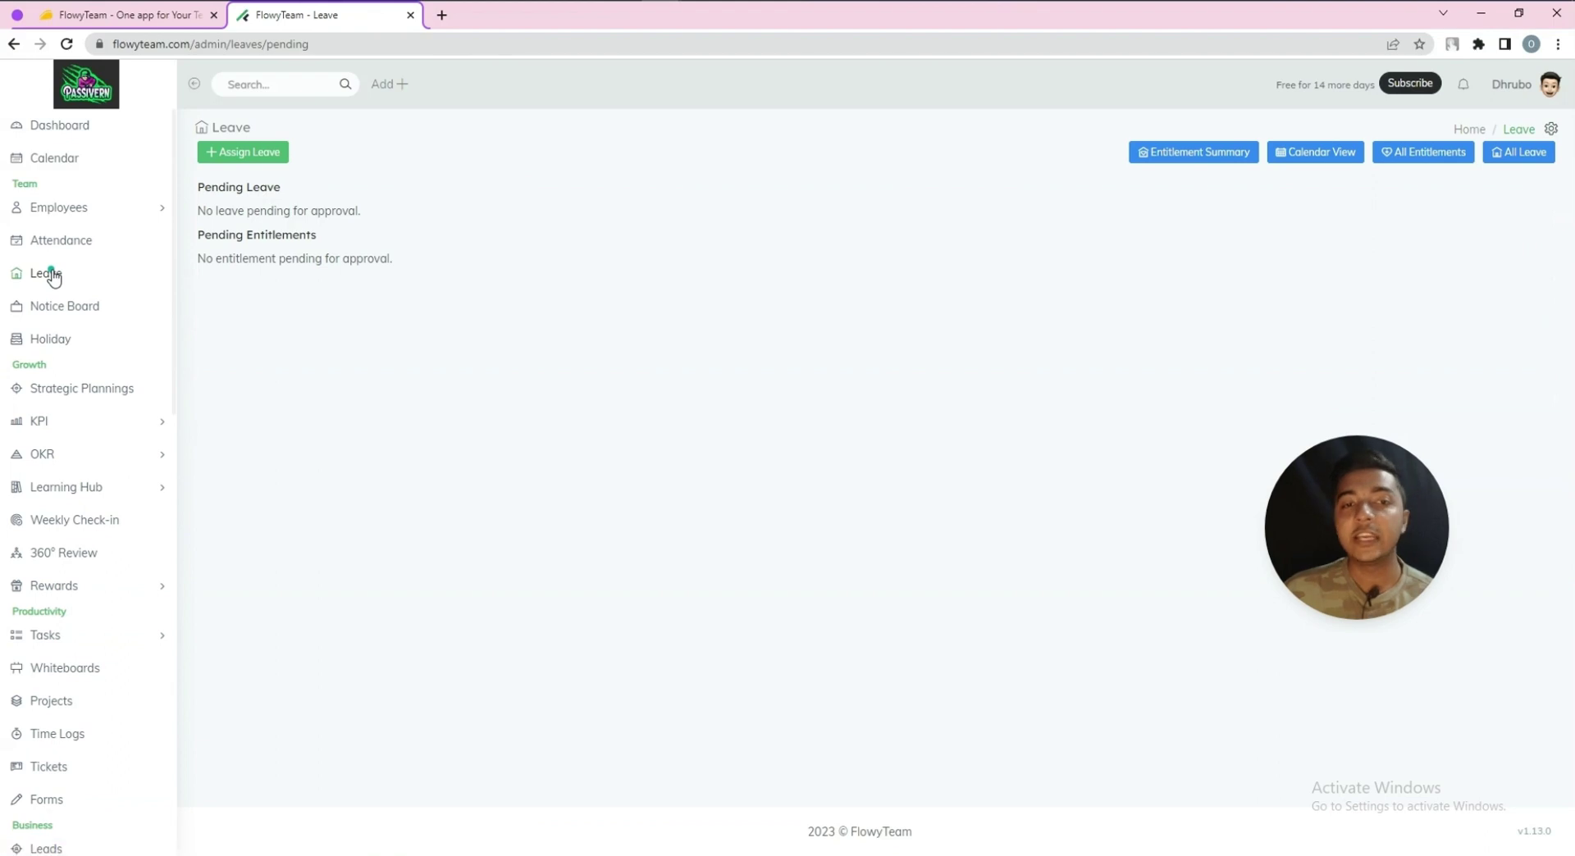
click(240, 153)
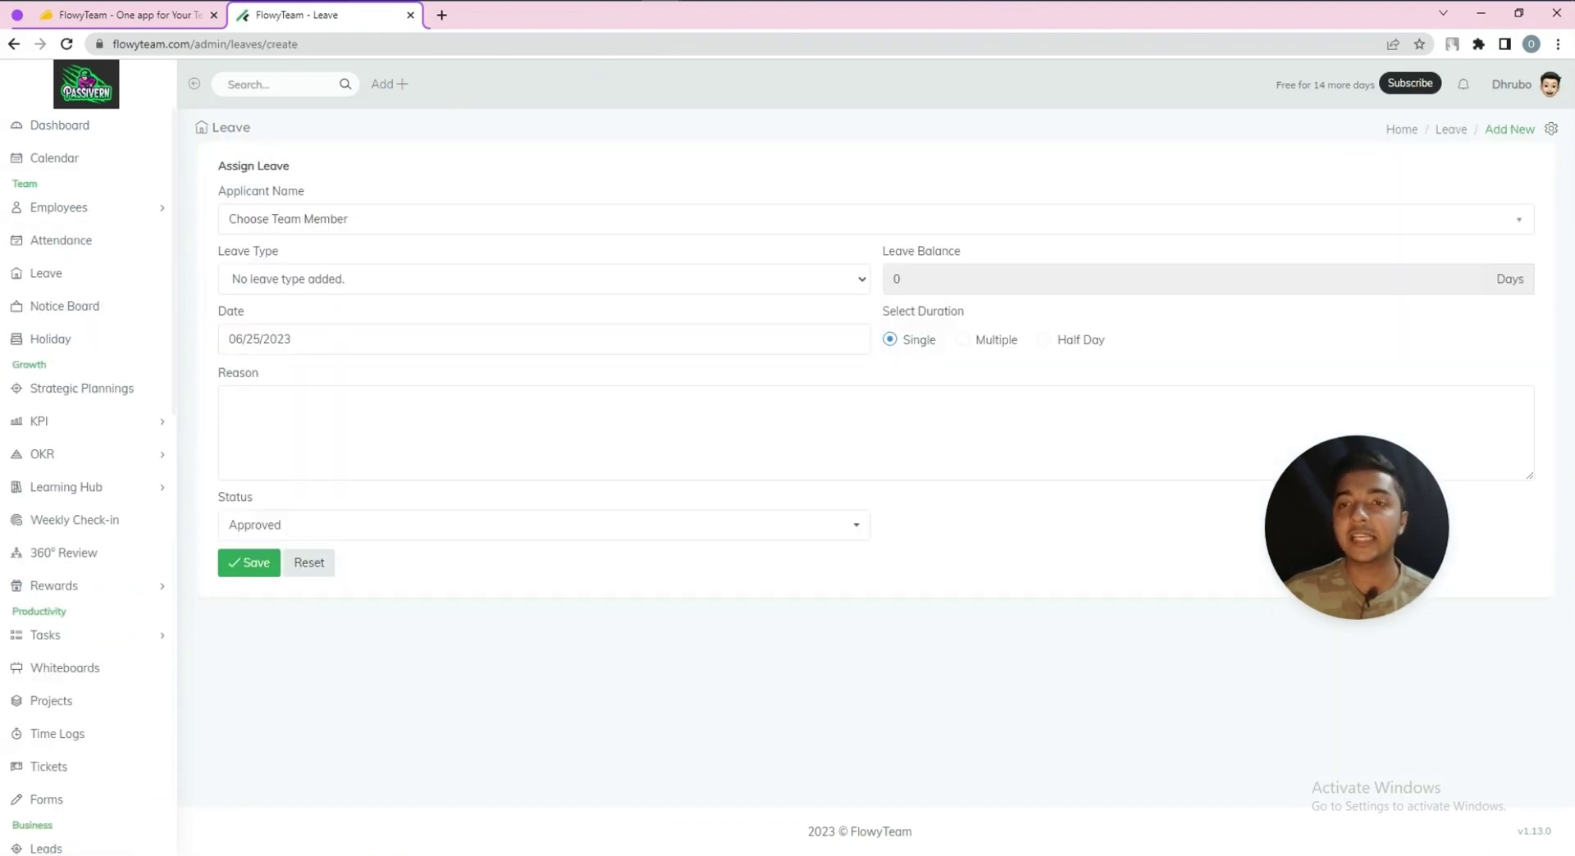
click(246, 226)
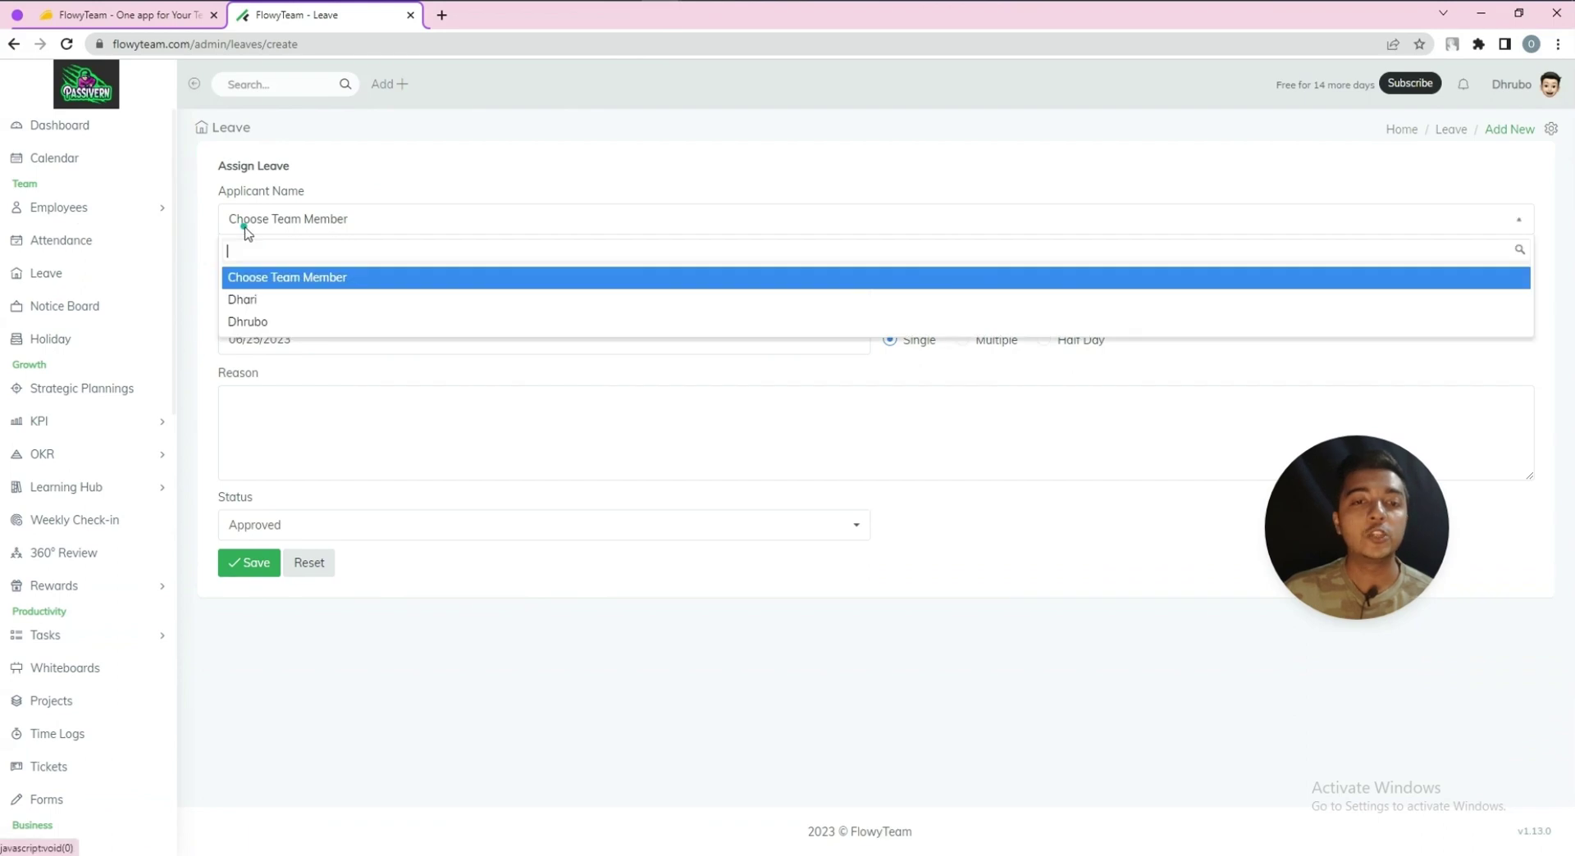
click(246, 302)
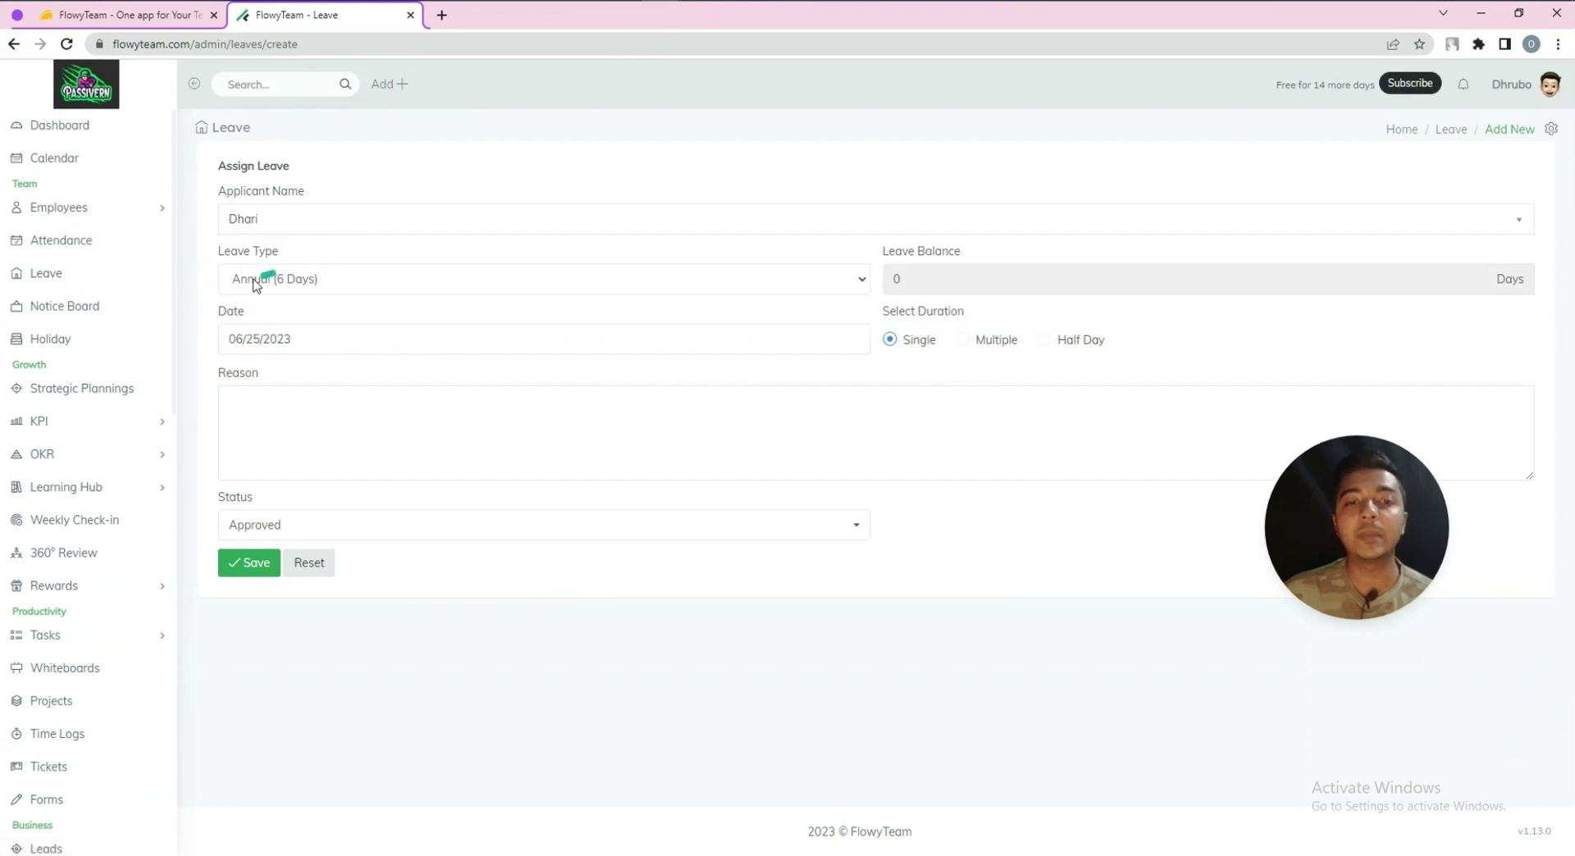
click(254, 283)
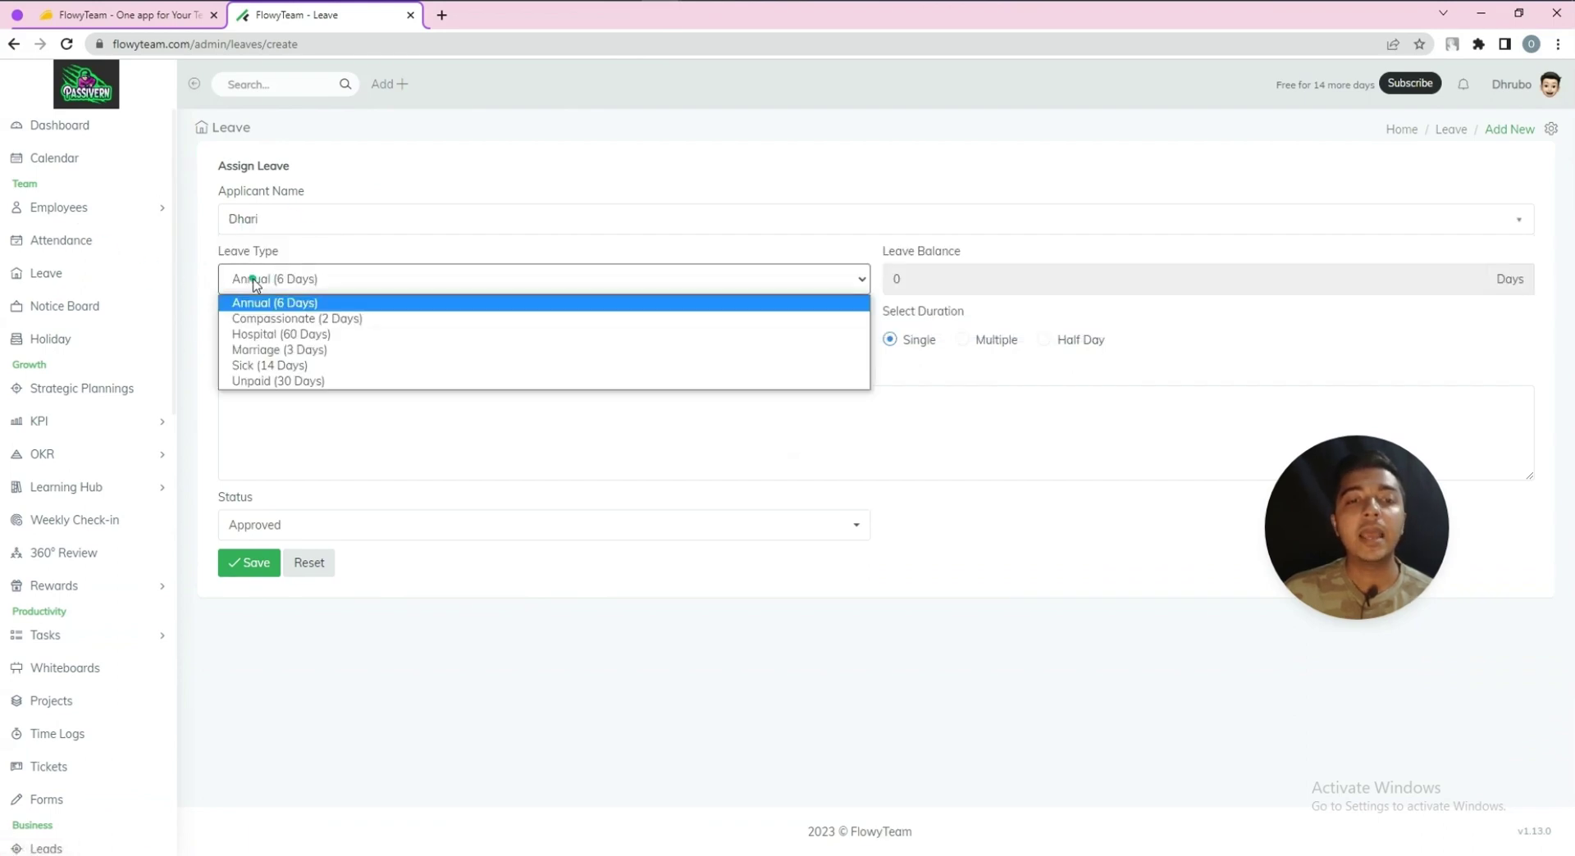
click(270, 365)
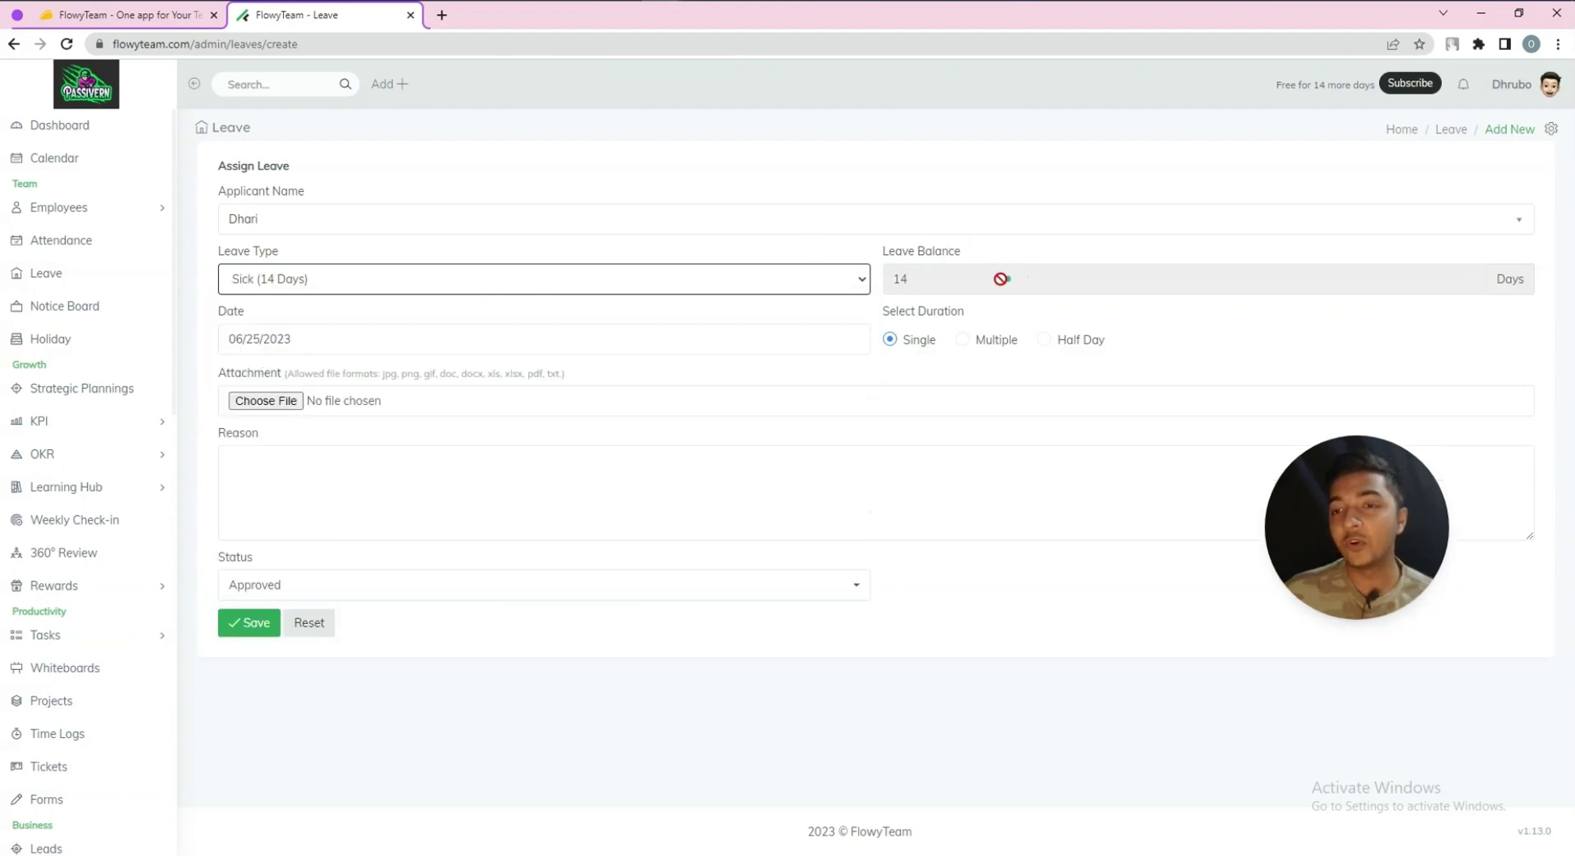
click(363, 284)
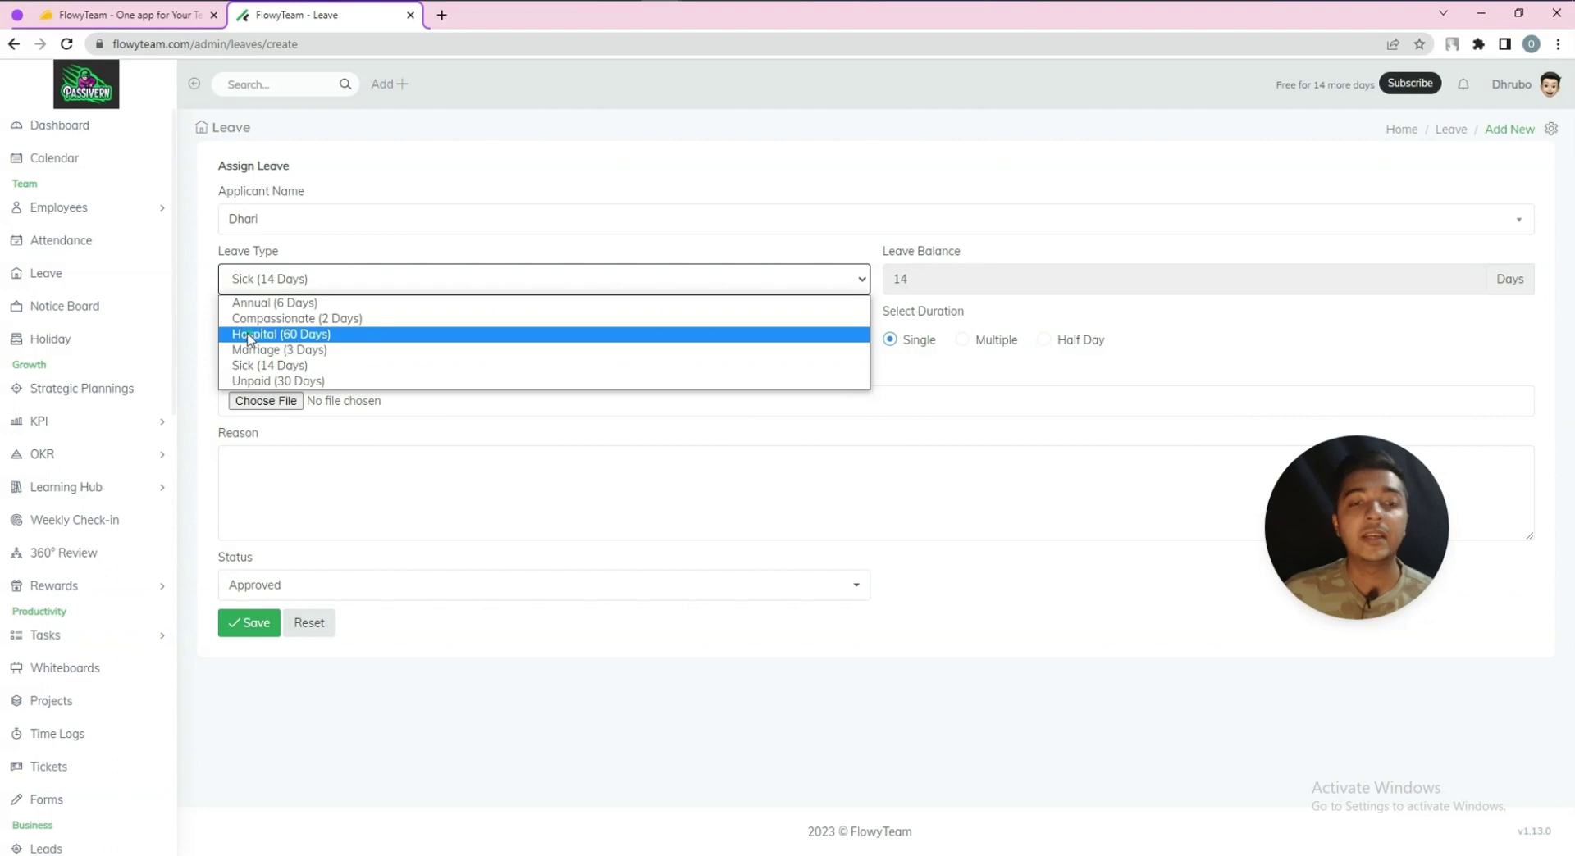
click(433, 268)
Set the leave date to 25 June 2023 and choose the half-day duration
click(254, 341)
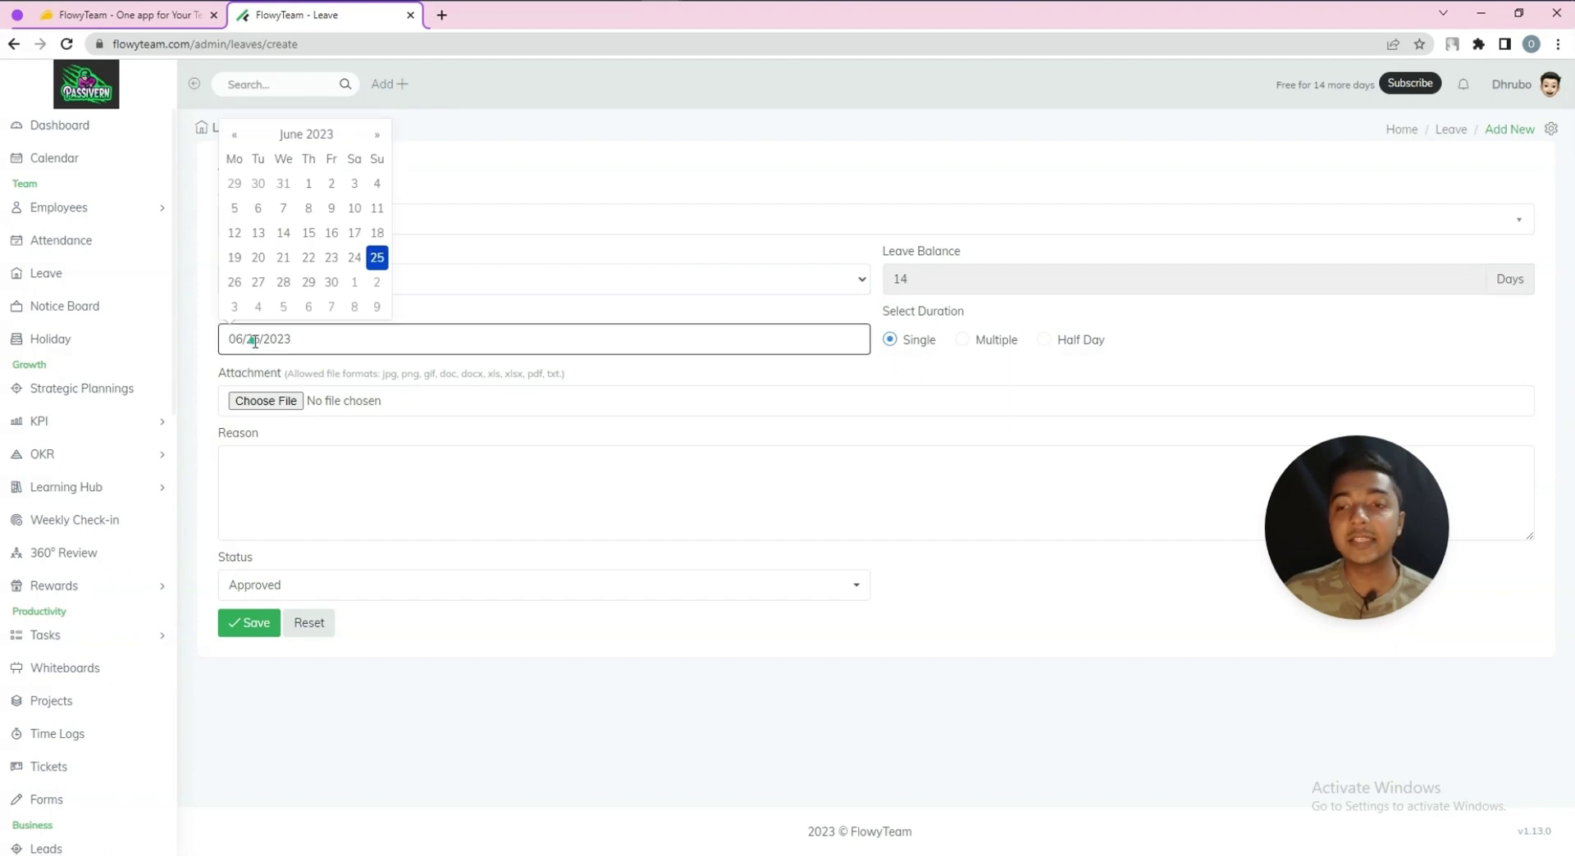
click(235, 282)
click(306, 334)
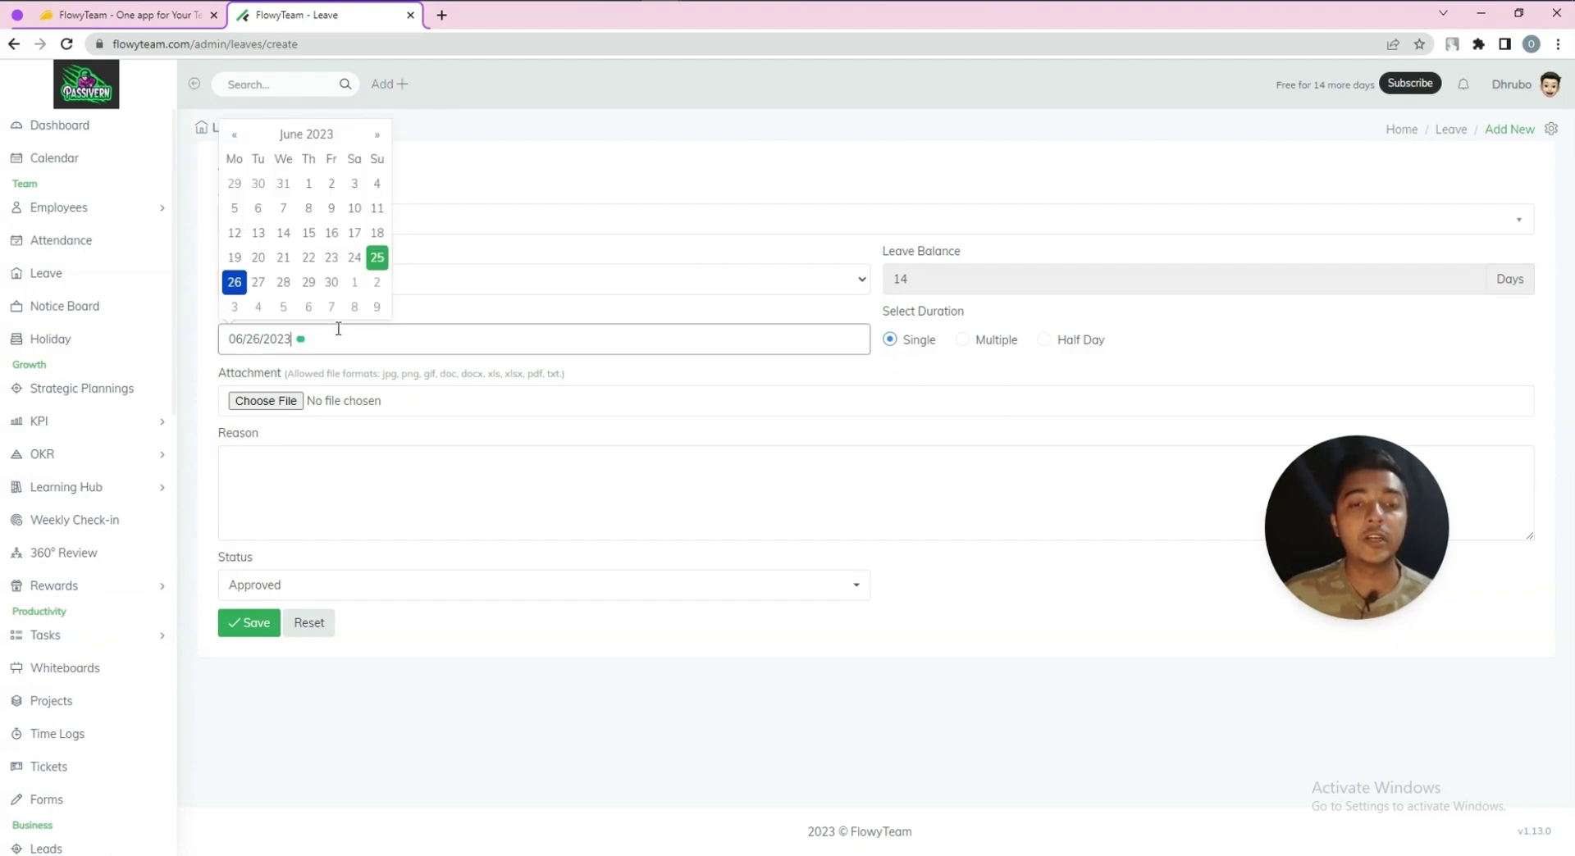
click(379, 258)
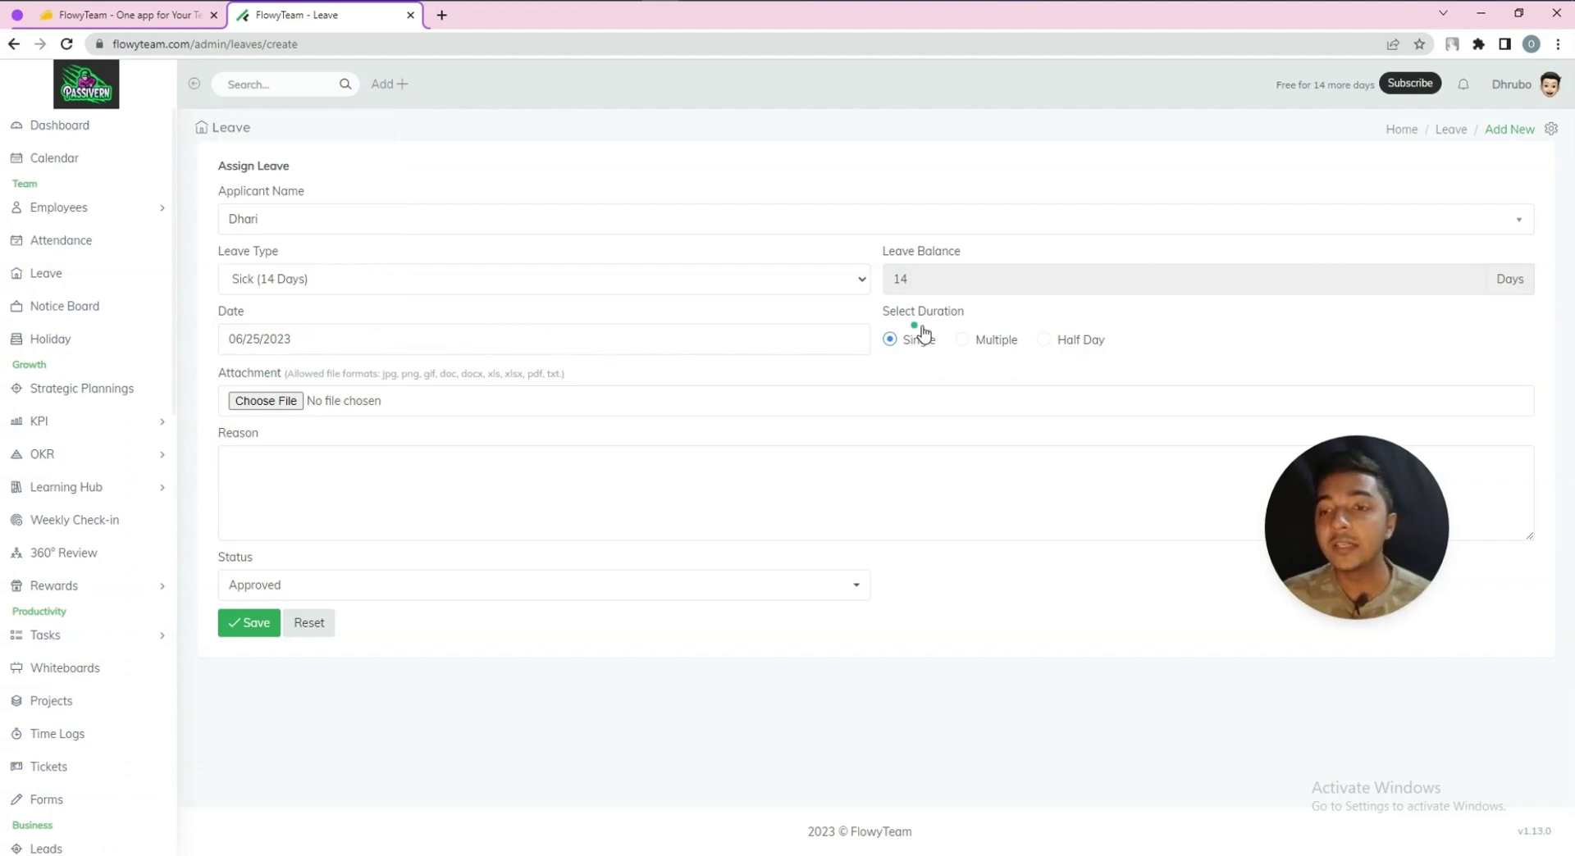
click(968, 341)
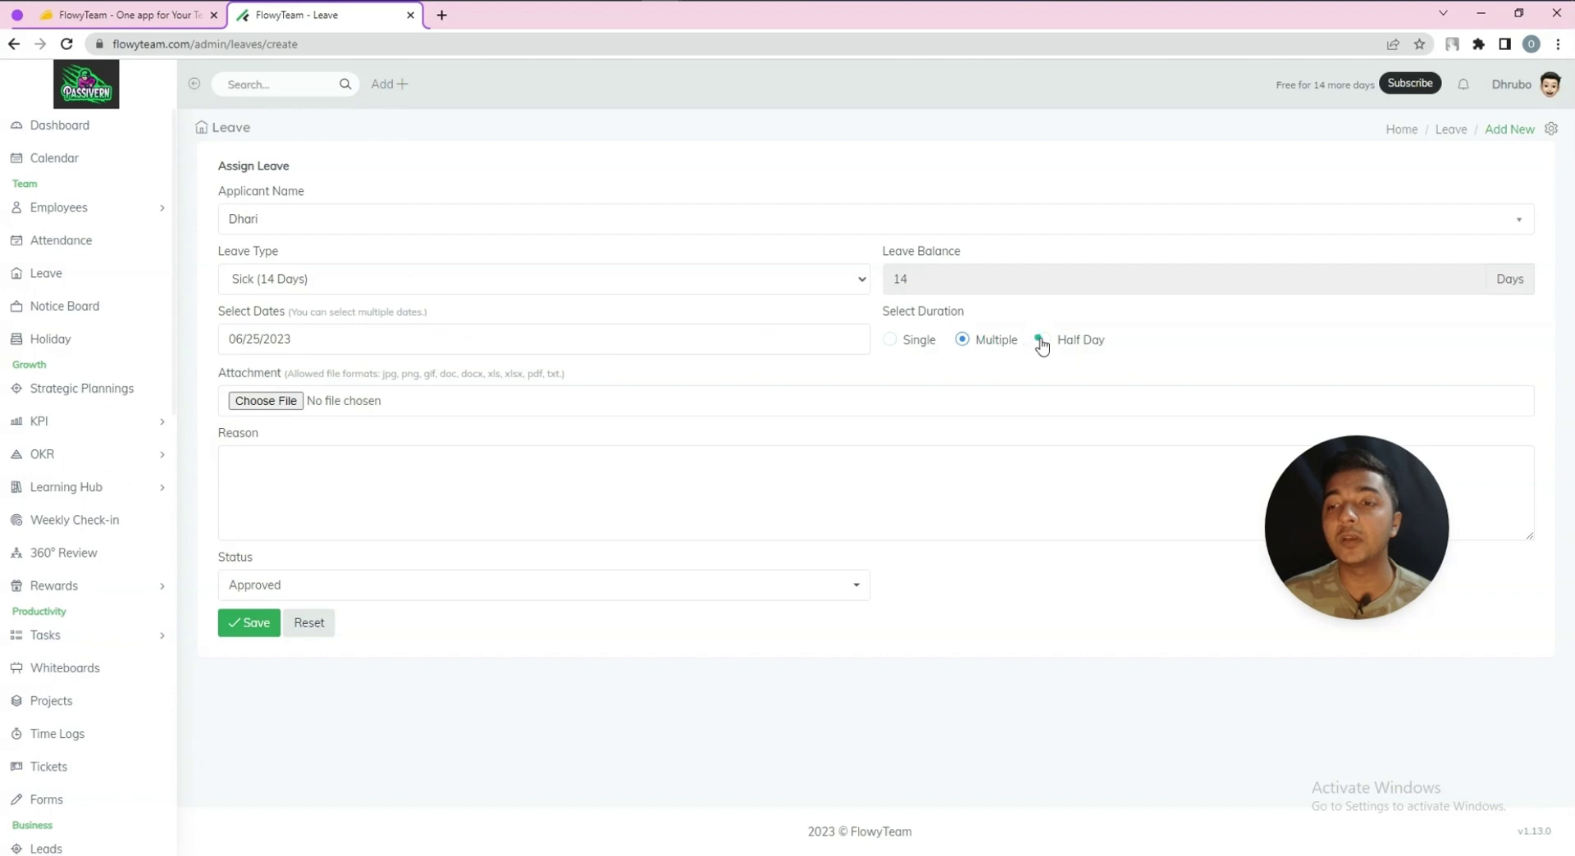
click(1039, 340)
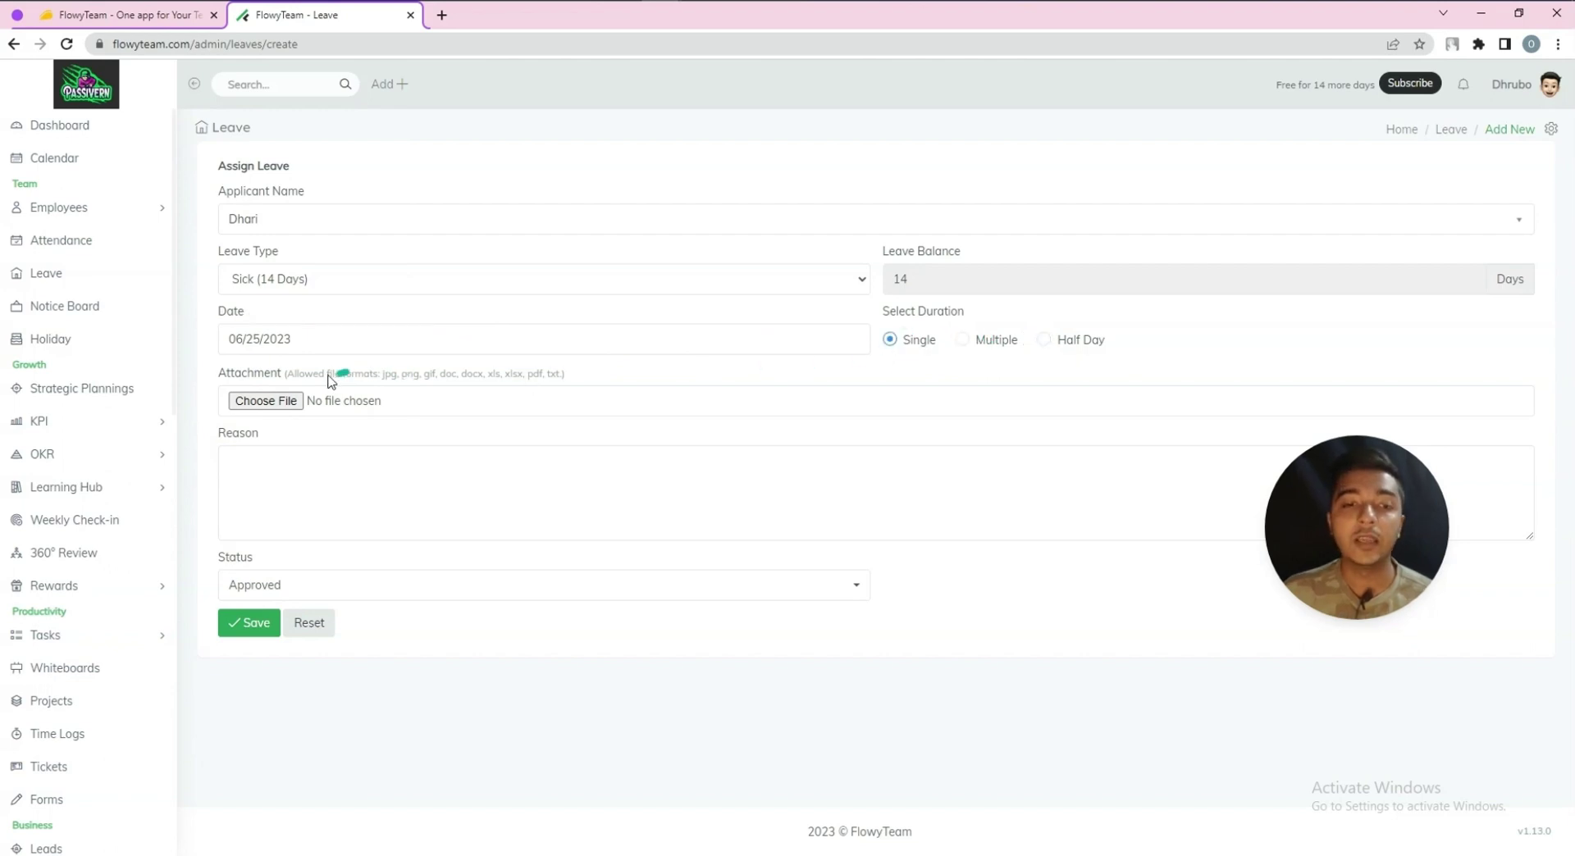
Attach L17.pdf, give reason 'He is very sick.', keep it Approved, save, then open the Notice Board
click(274, 402)
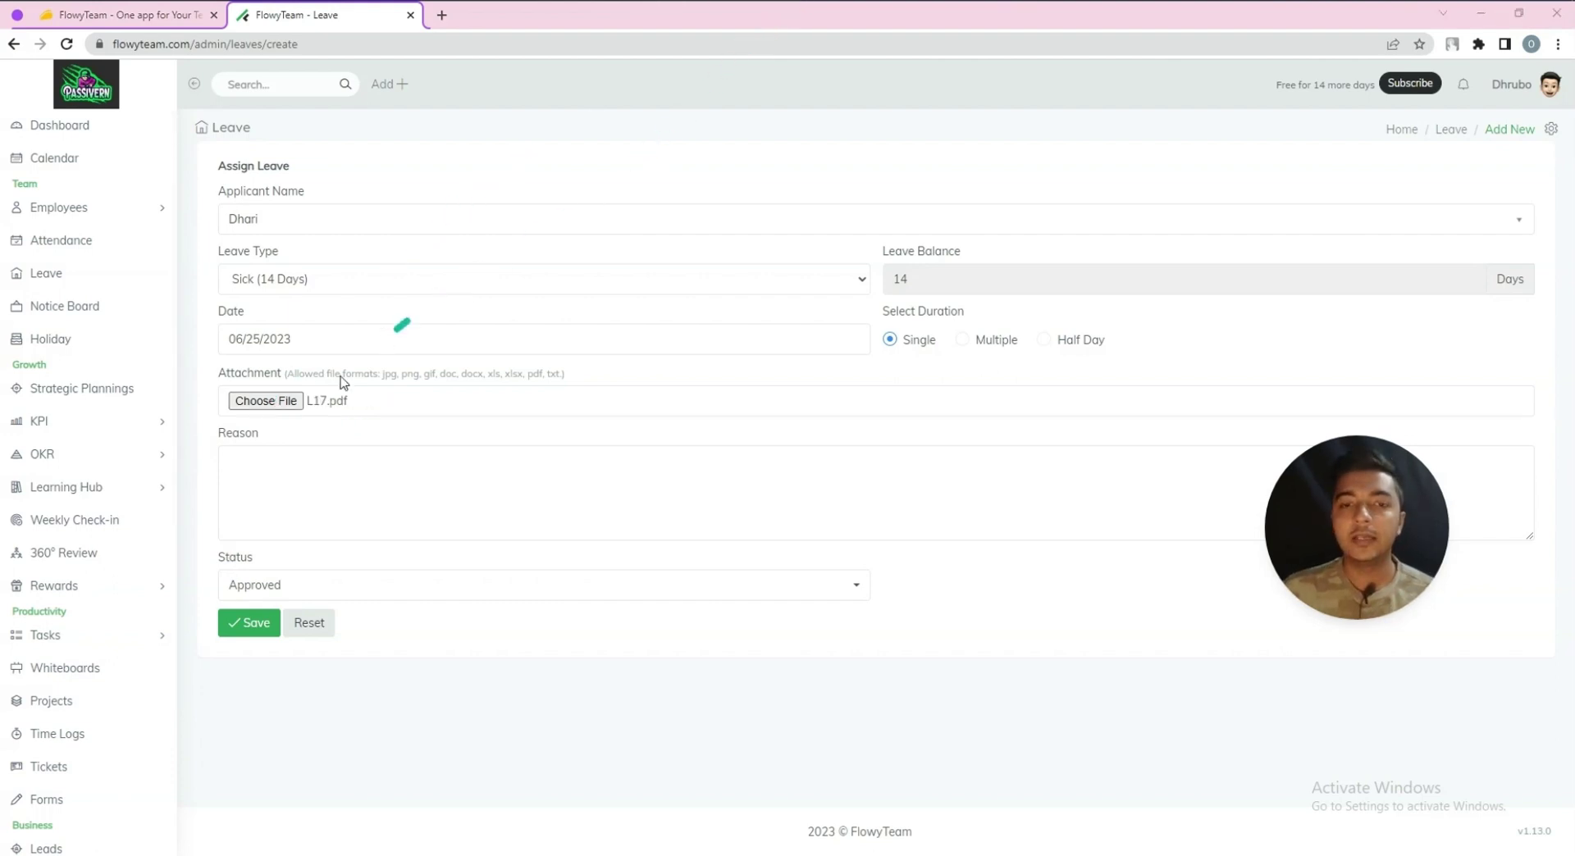
click(261, 483)
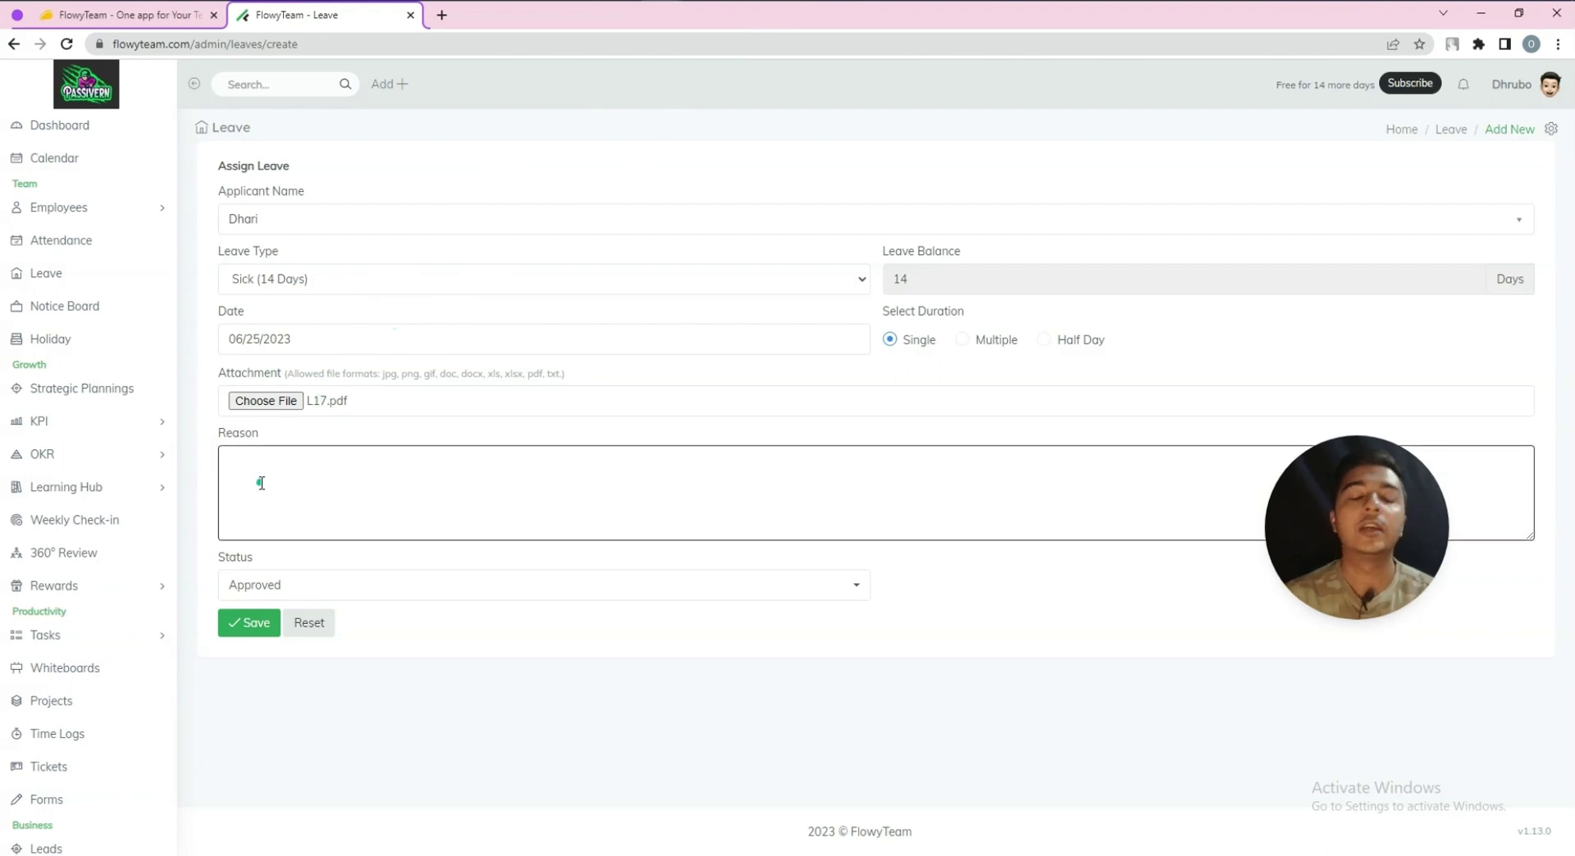
text(He is v)
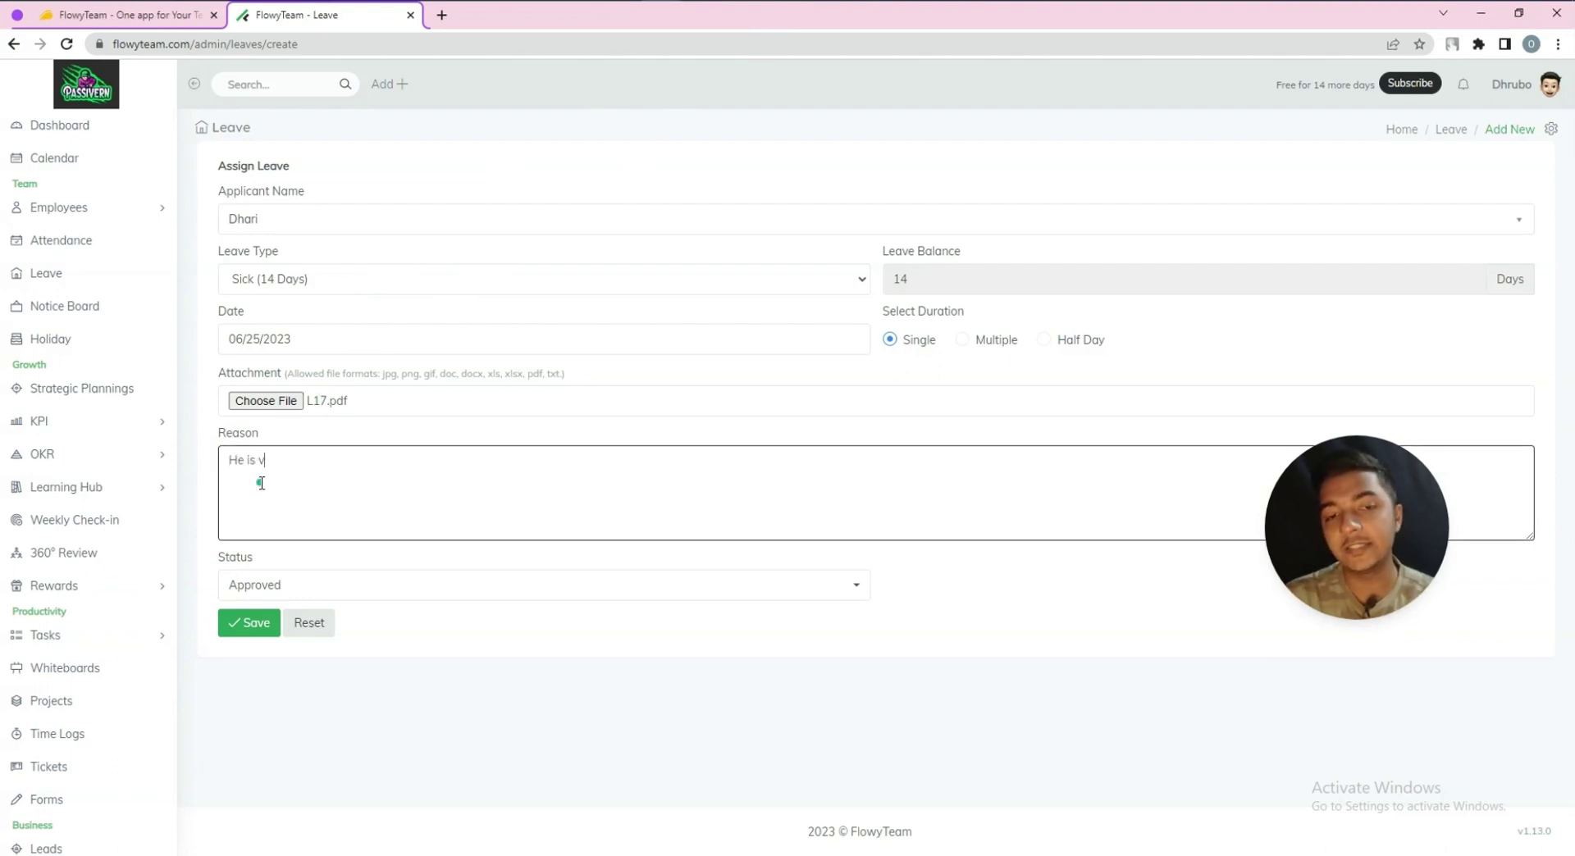
text(ery sick.)
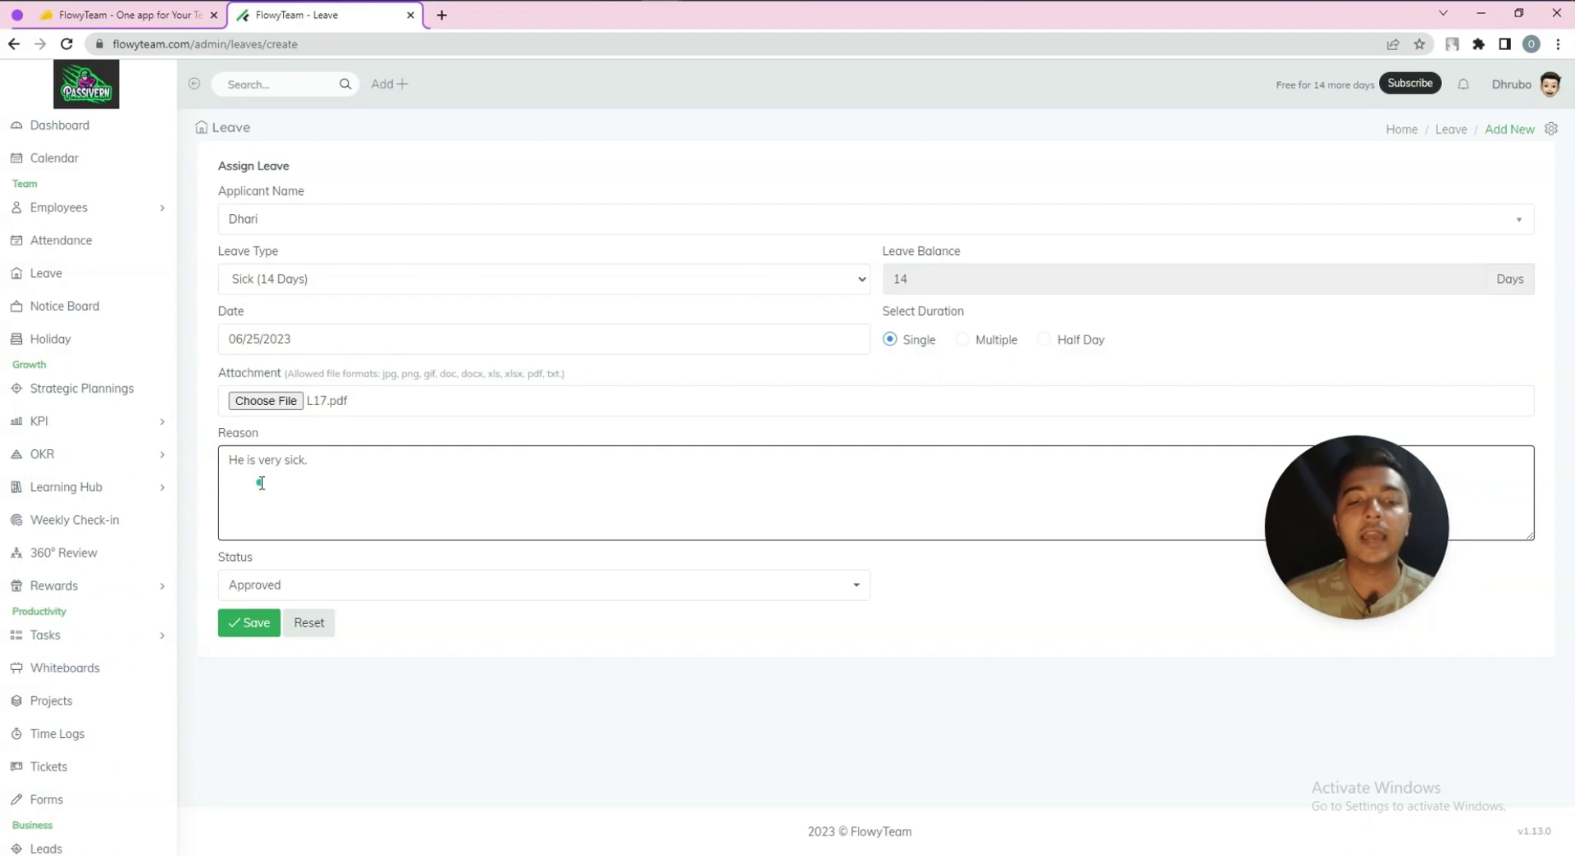
click(314, 597)
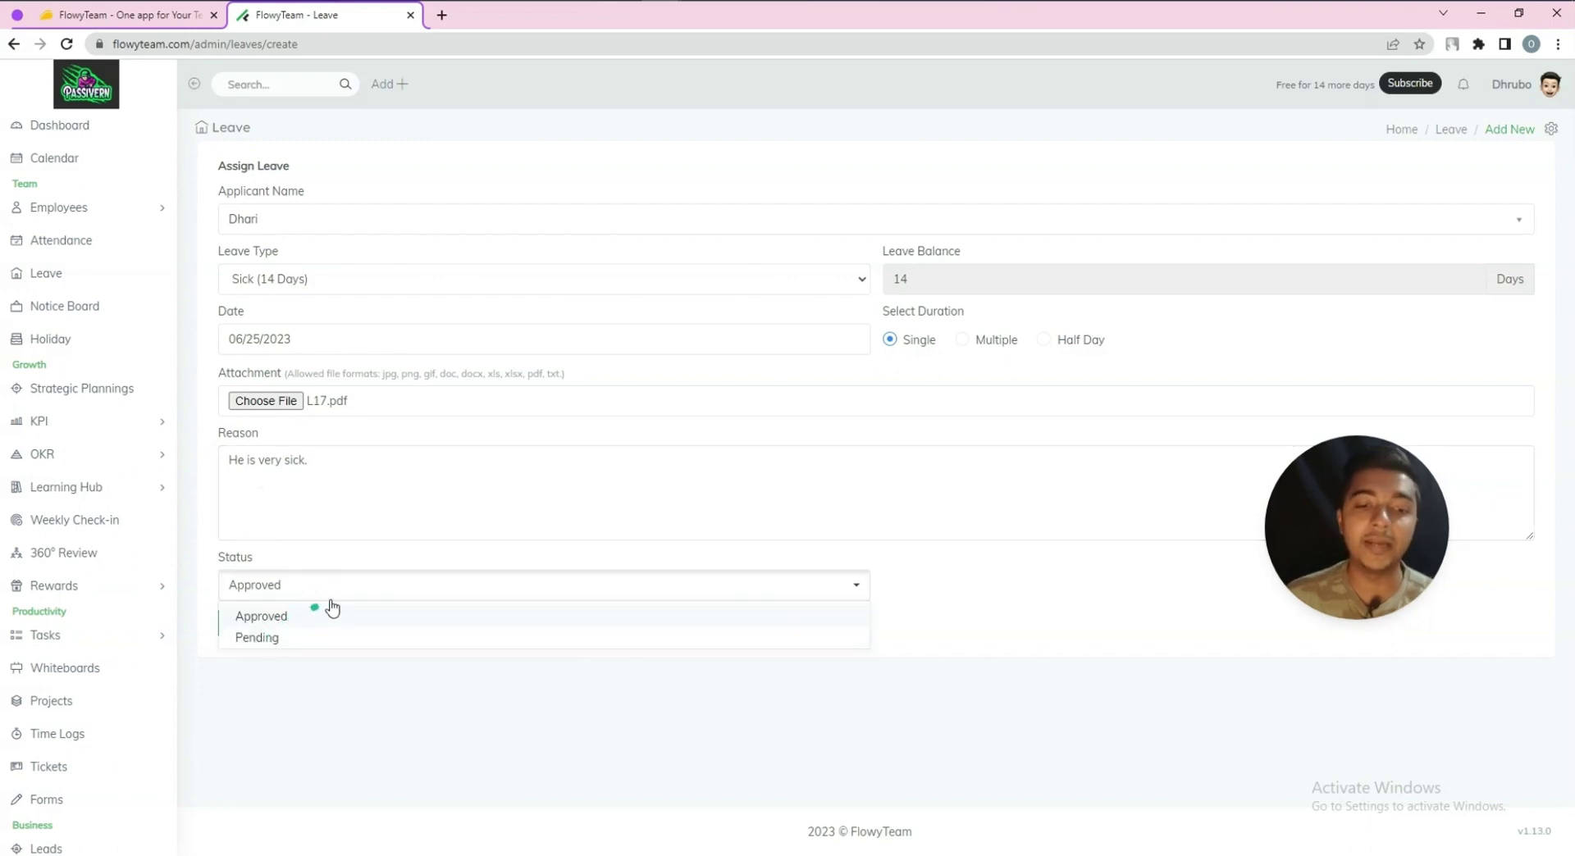
click(329, 599)
click(251, 623)
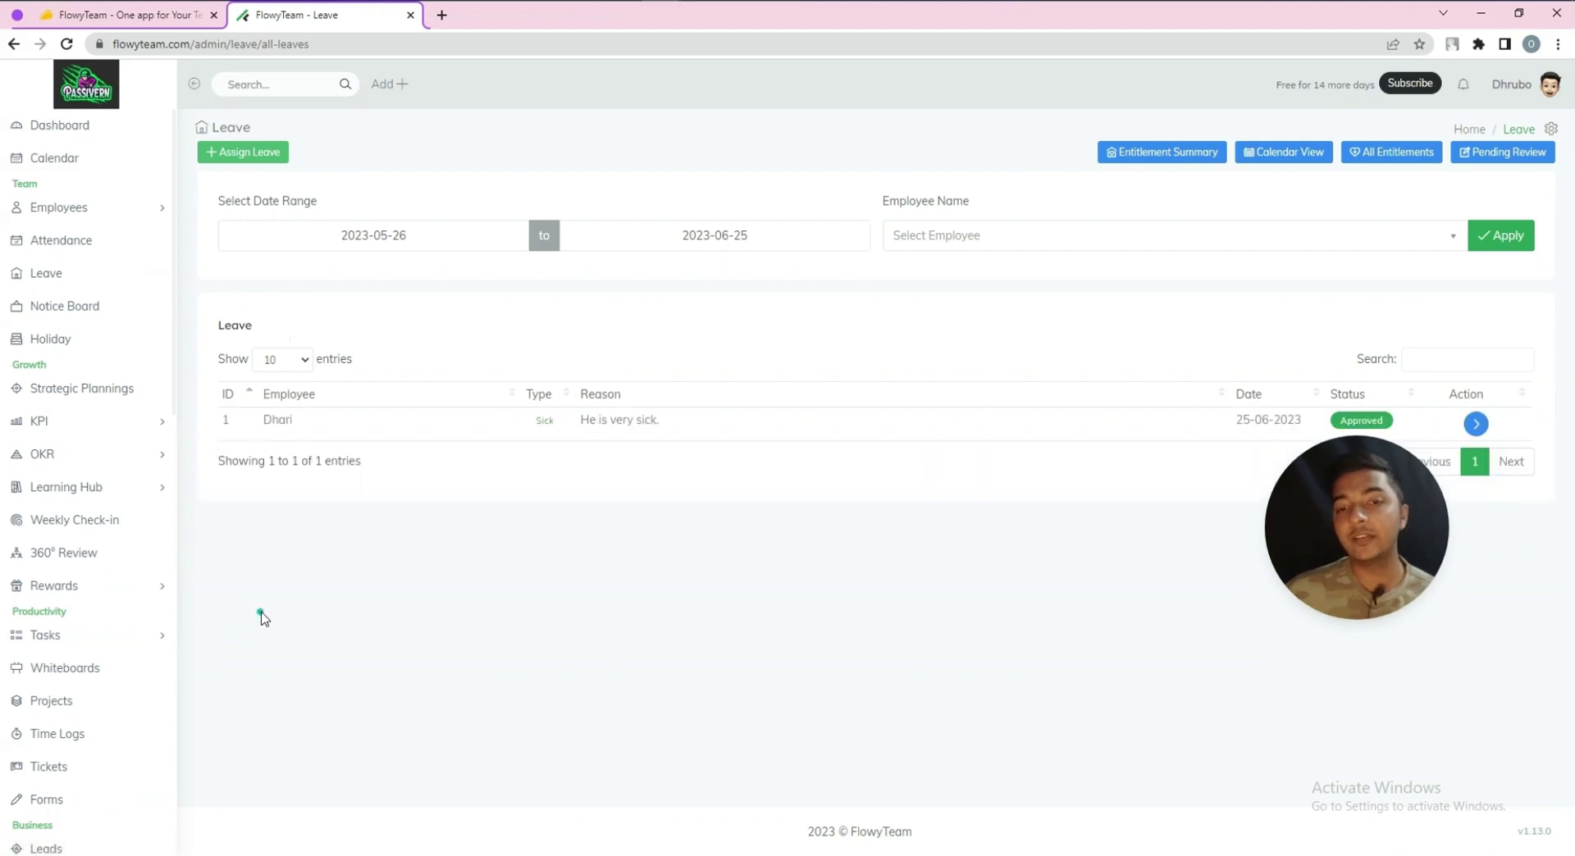
click(1475, 424)
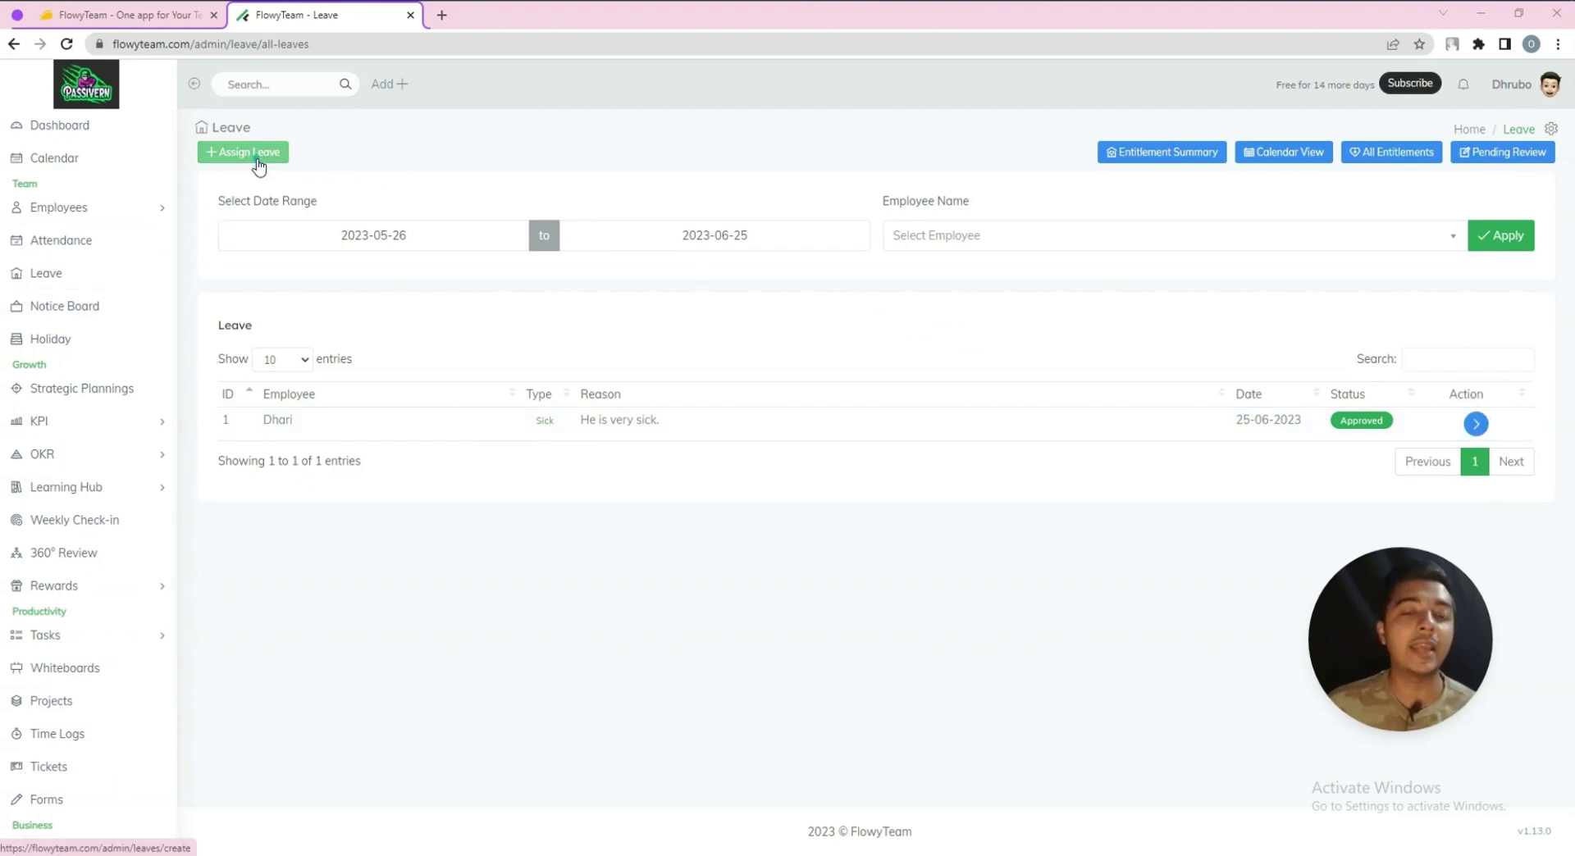
click(70, 318)
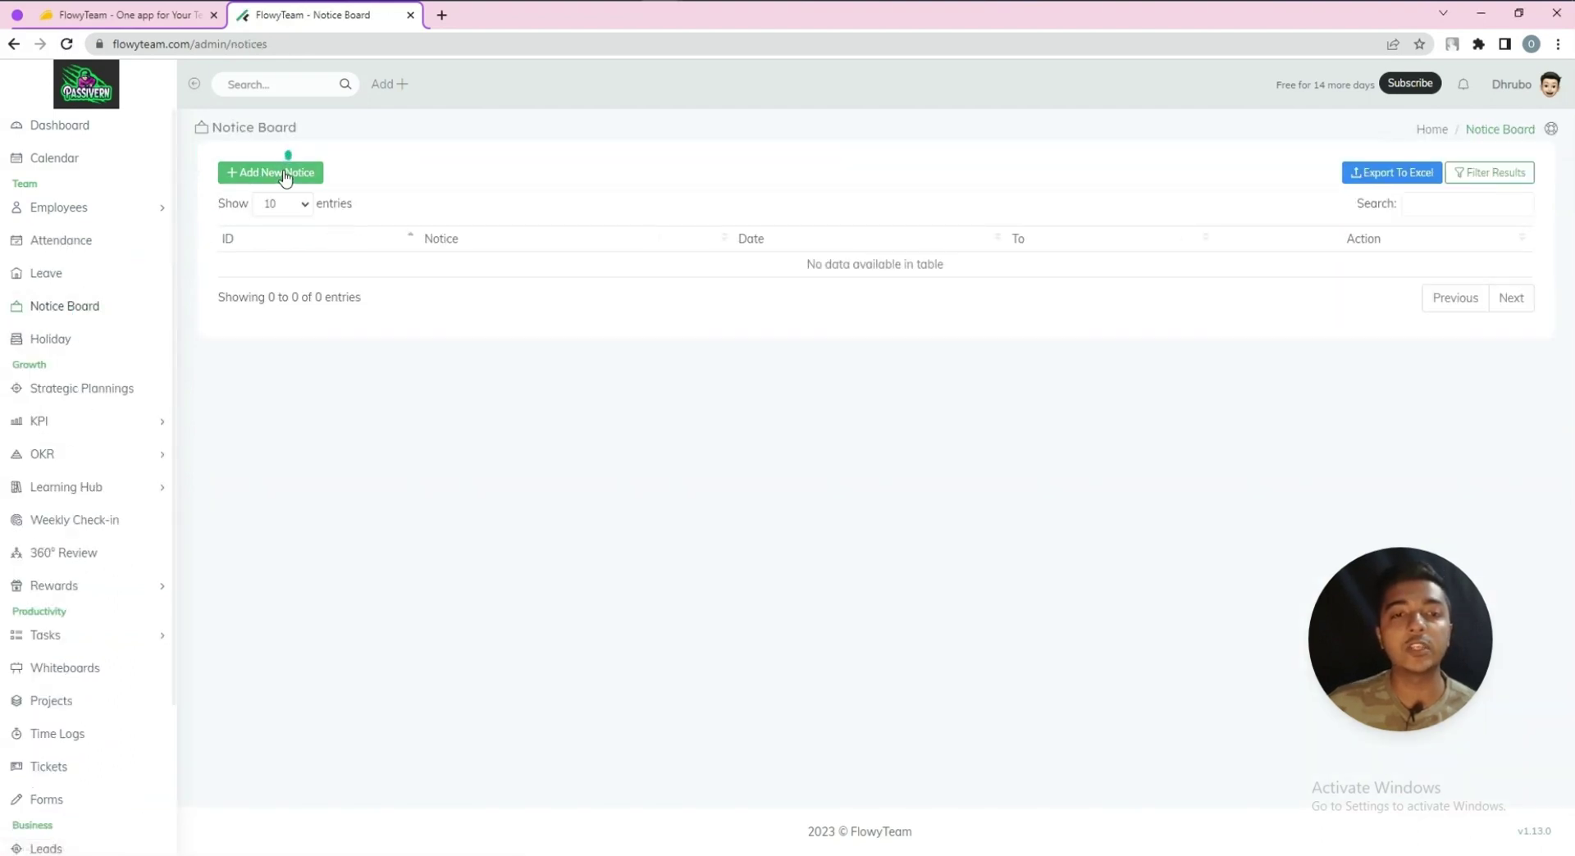
Start a new notice headed 'Notice 1' addressed to employees in all departments
click(285, 175)
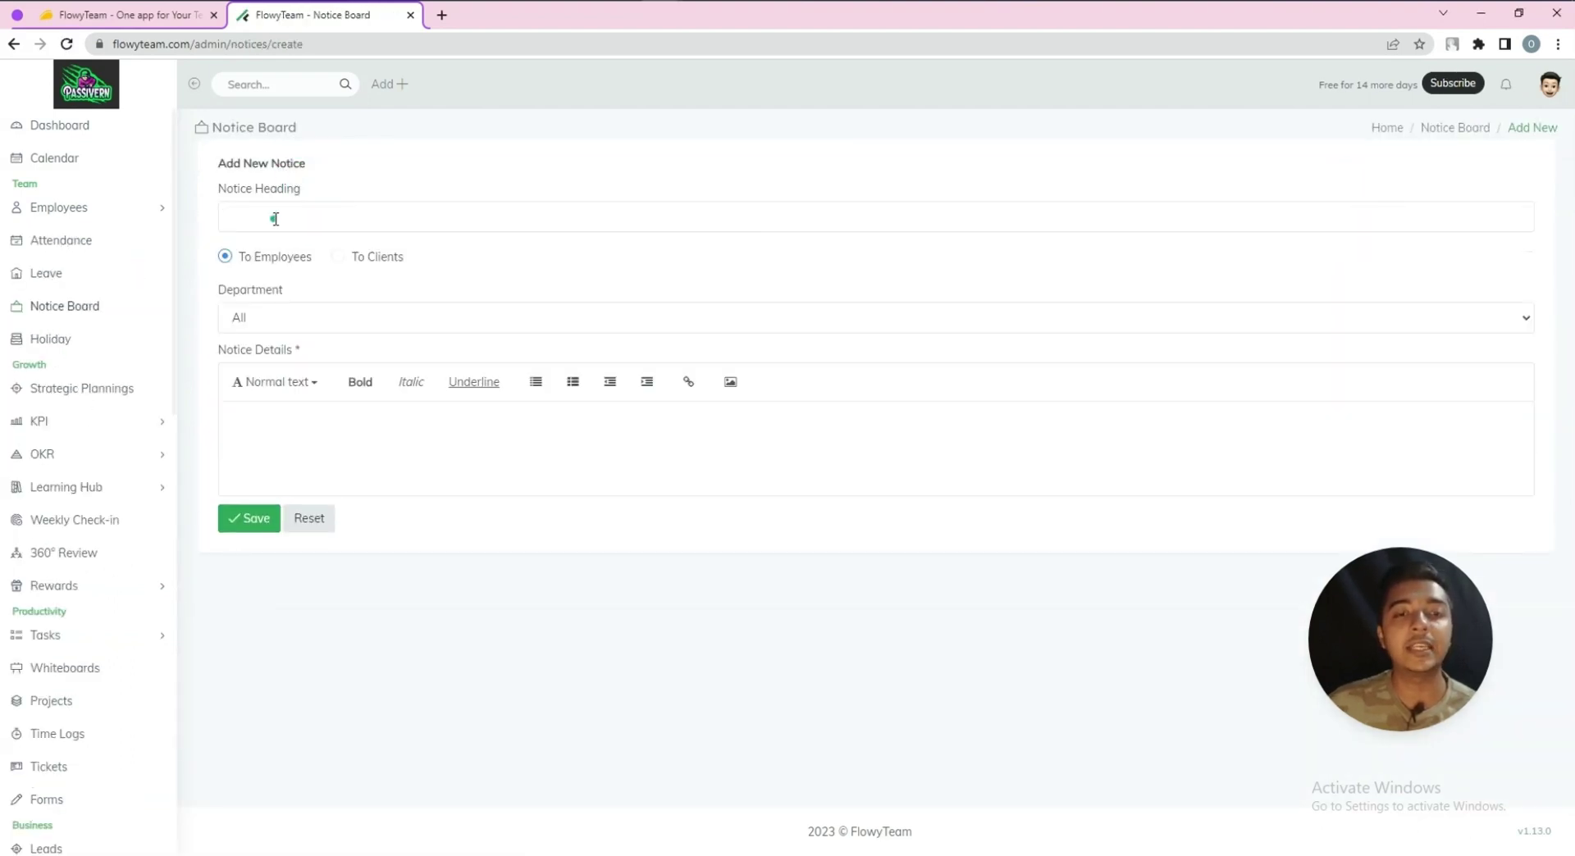
click(274, 219)
text(N)
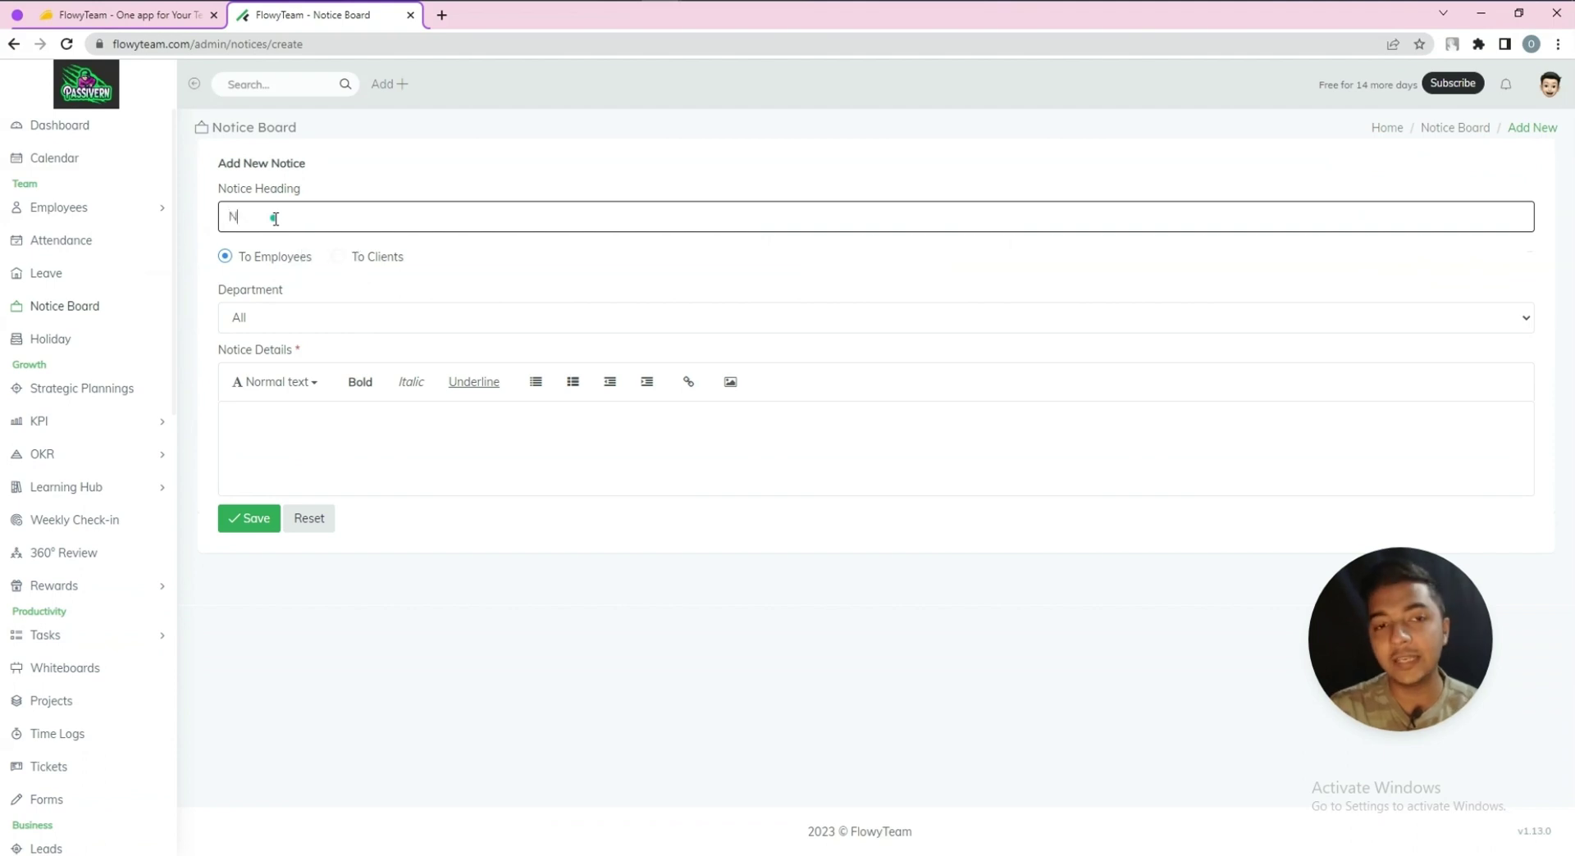
text(otice 1)
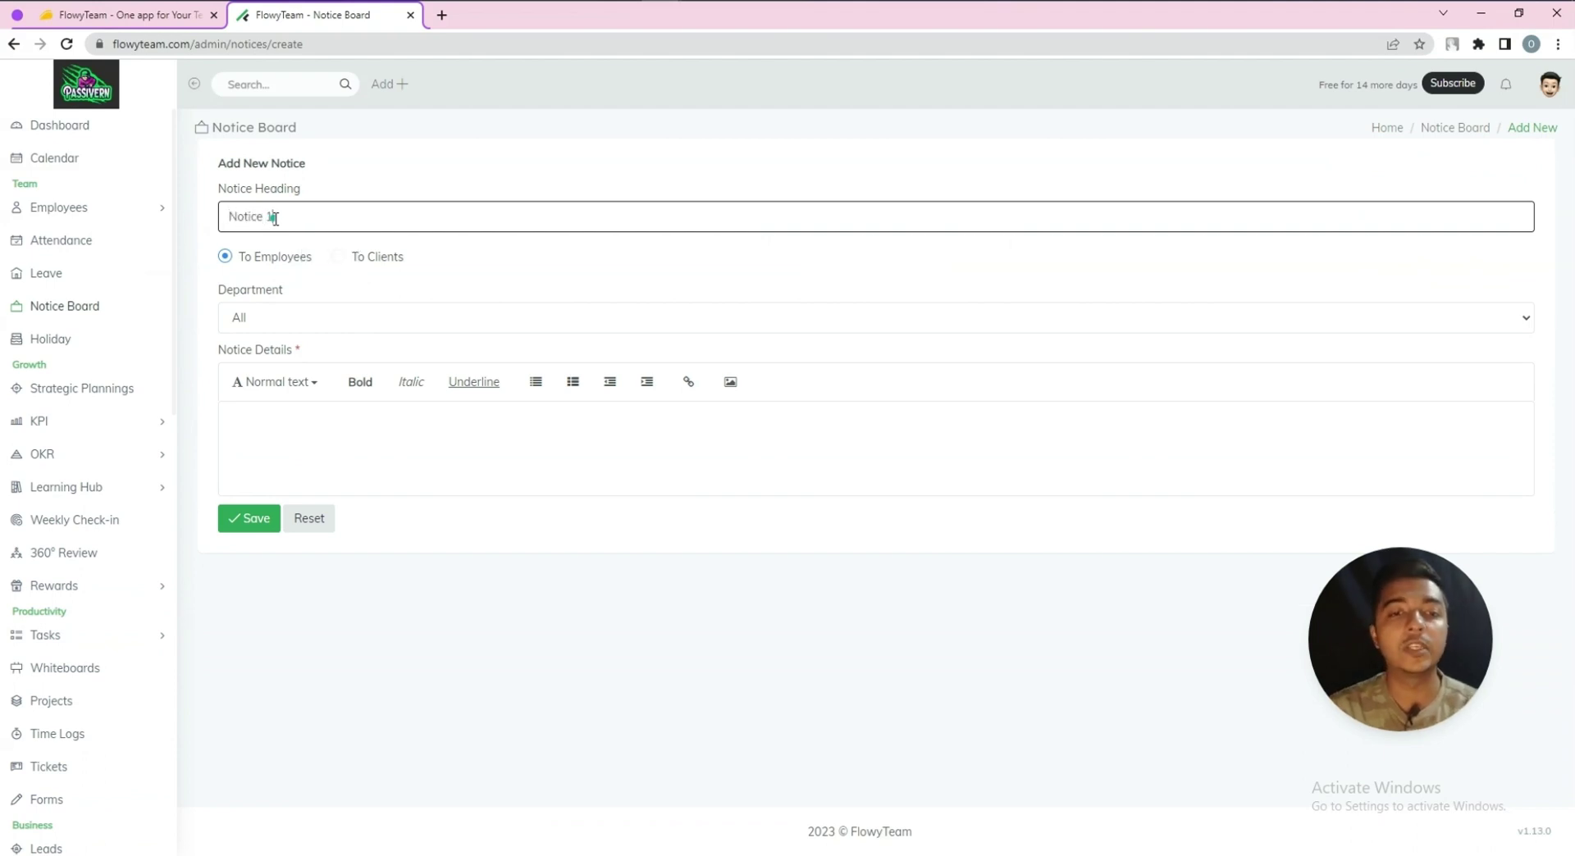
click(344, 257)
click(226, 257)
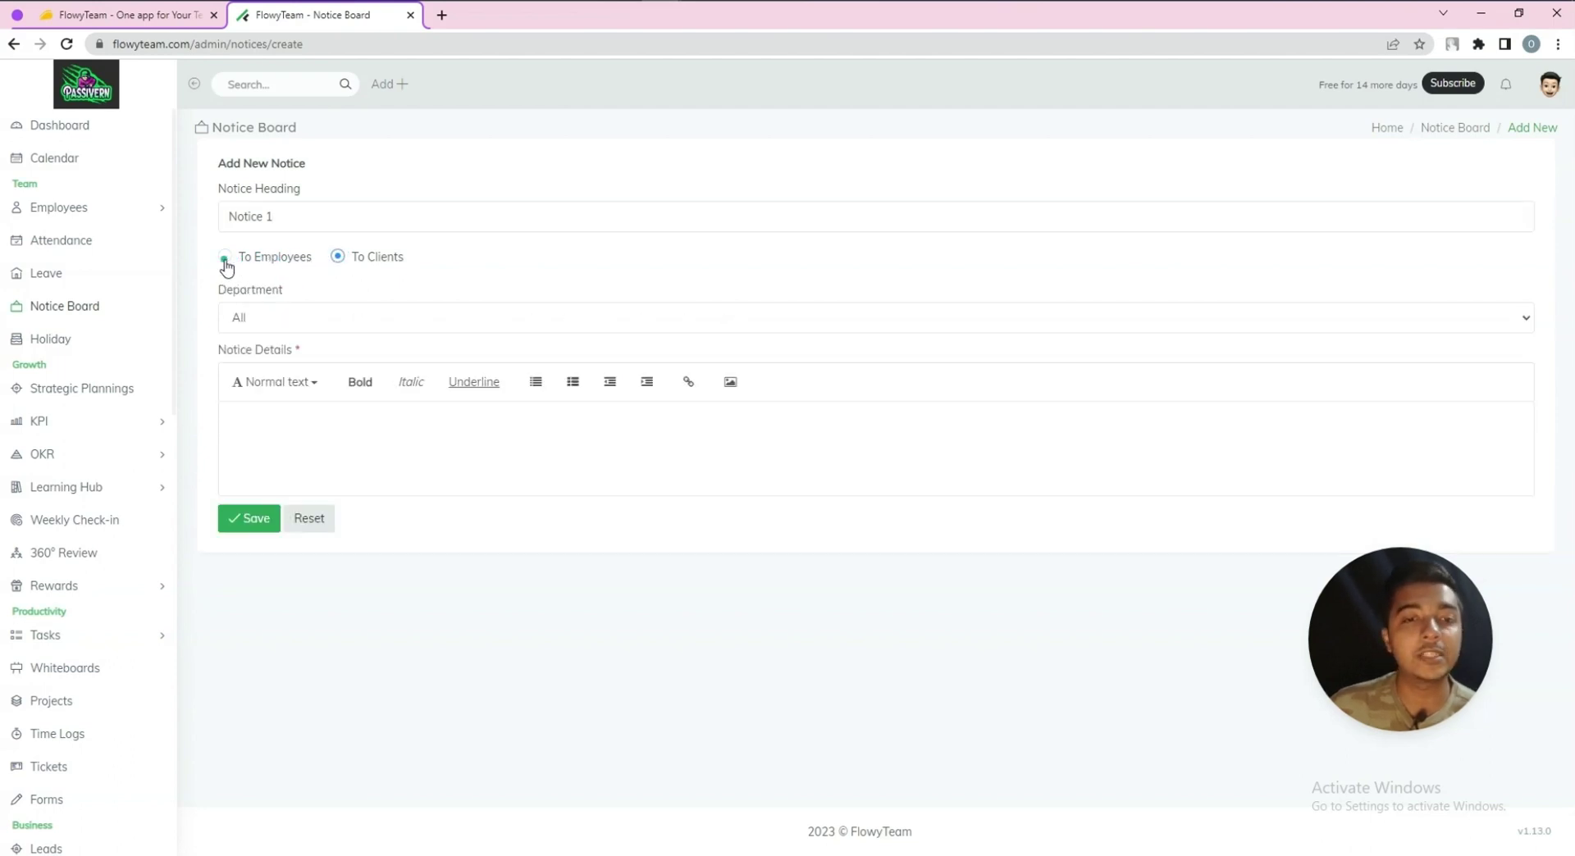
click(269, 317)
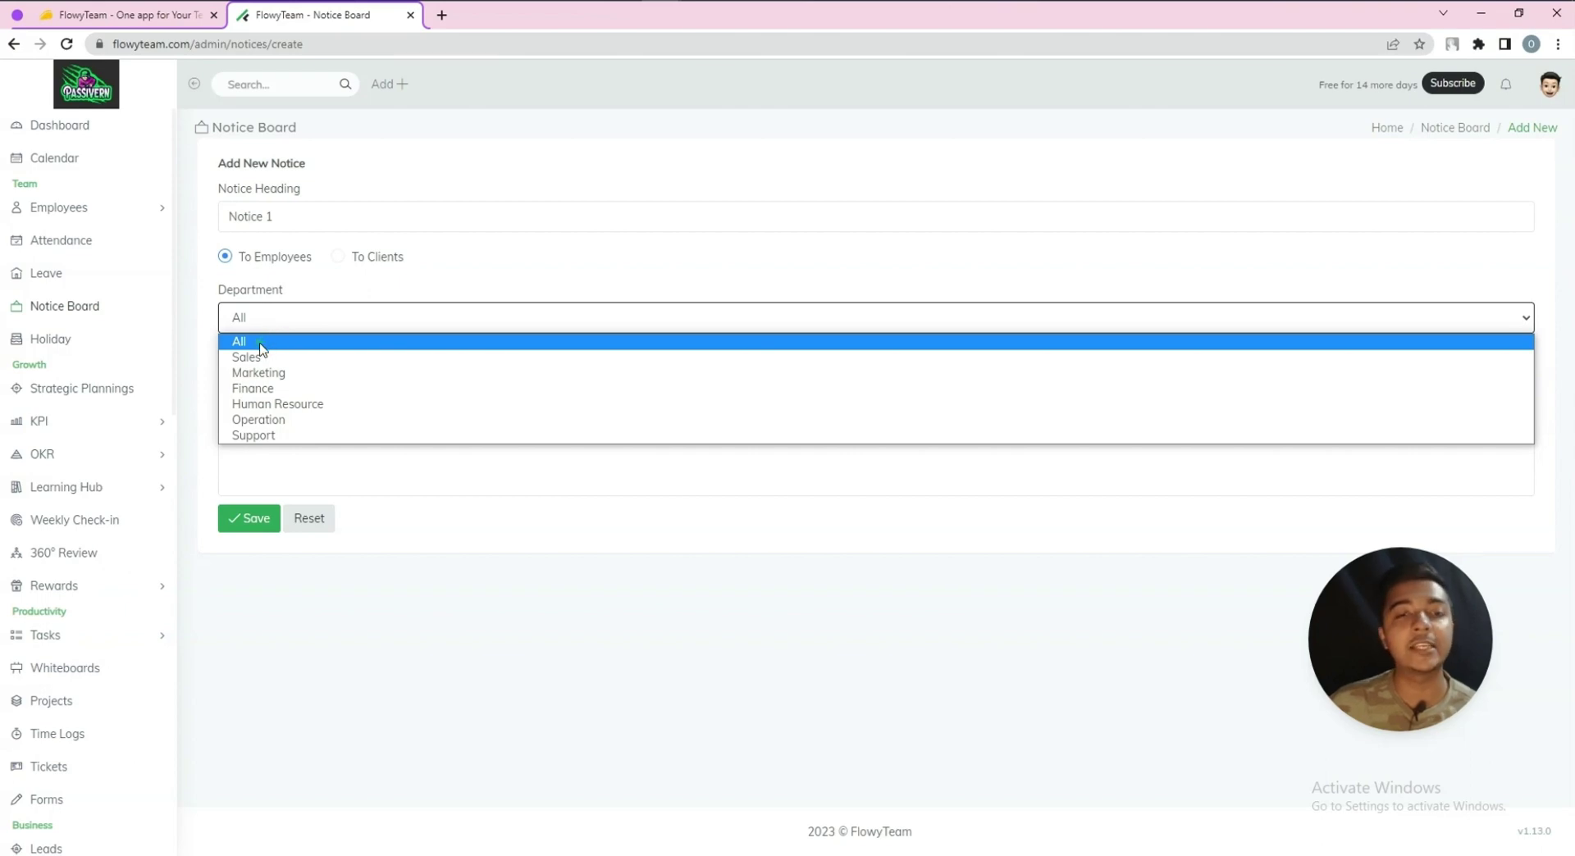
click(260, 344)
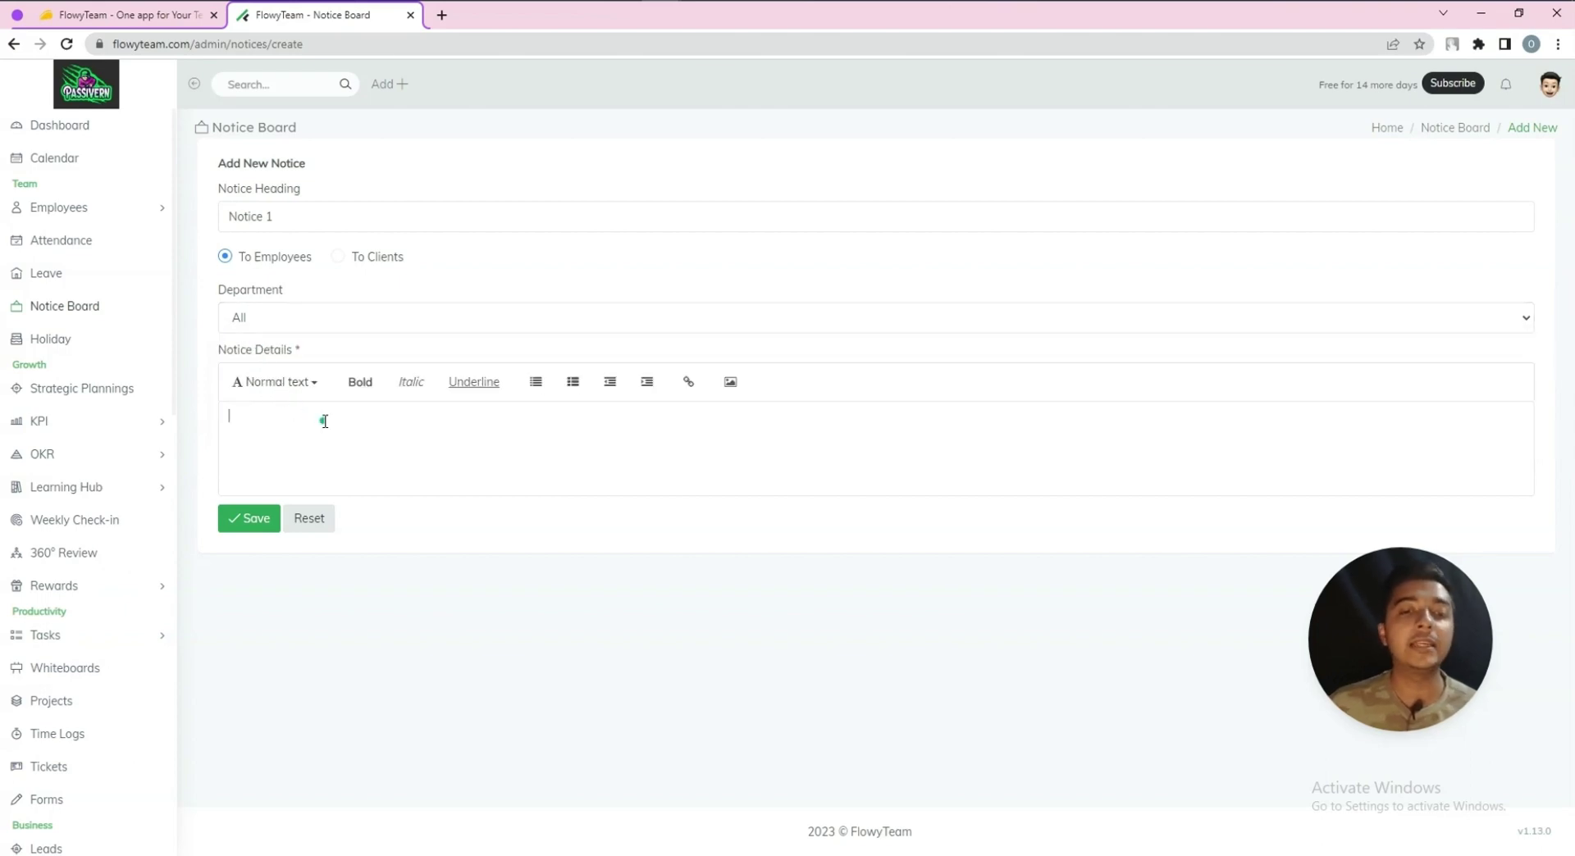
Copy FlowyTeam's AppSumo product description and paste it into the notice details
click(159, 15)
scroll(258, 460, down, 3)
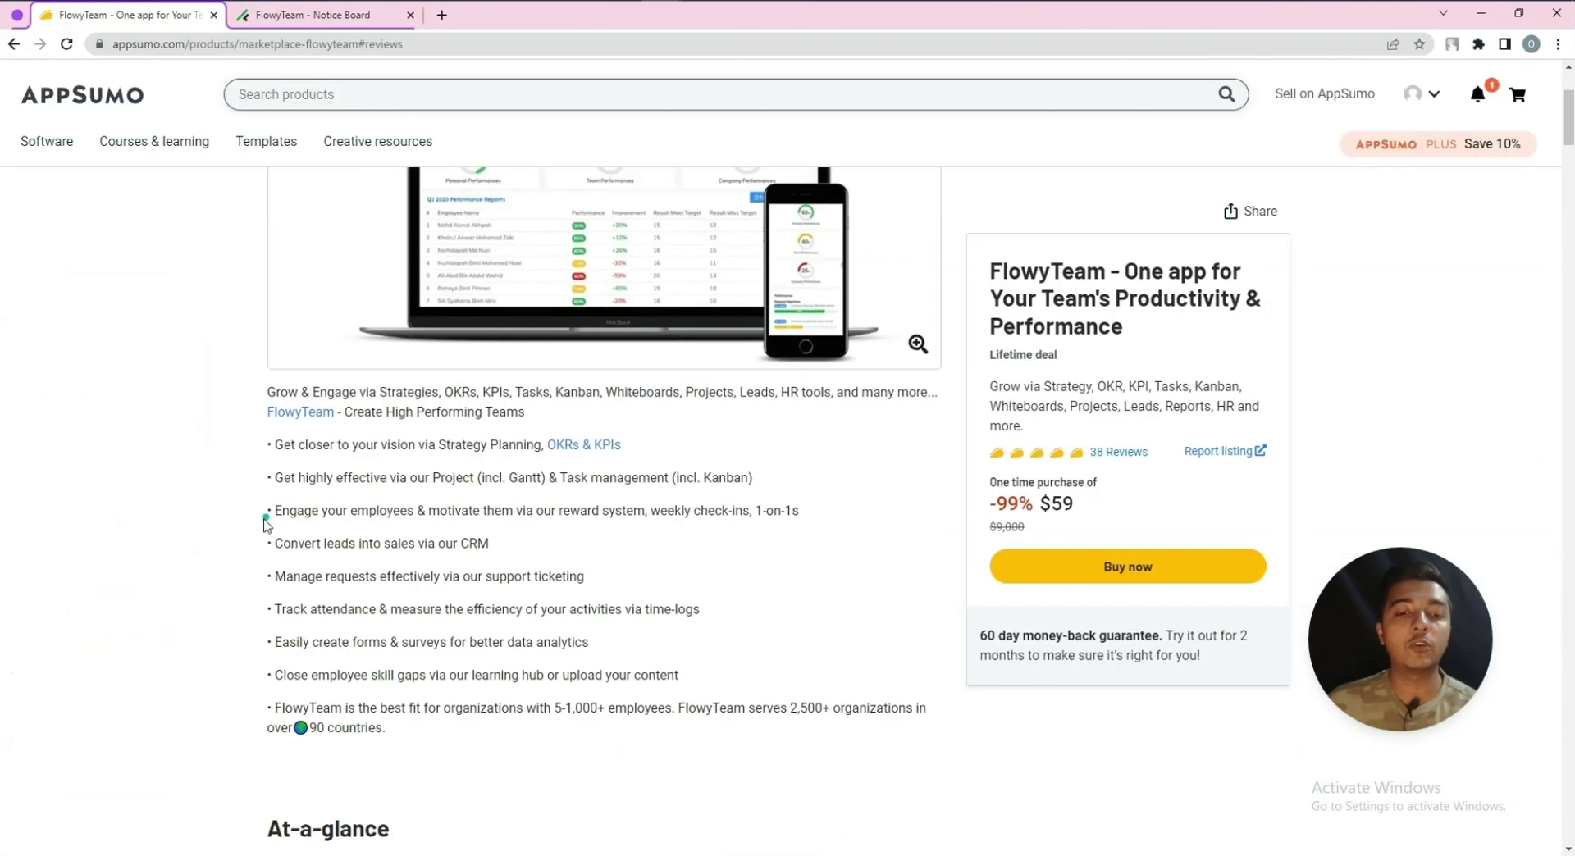
drag(268, 390, 464, 738)
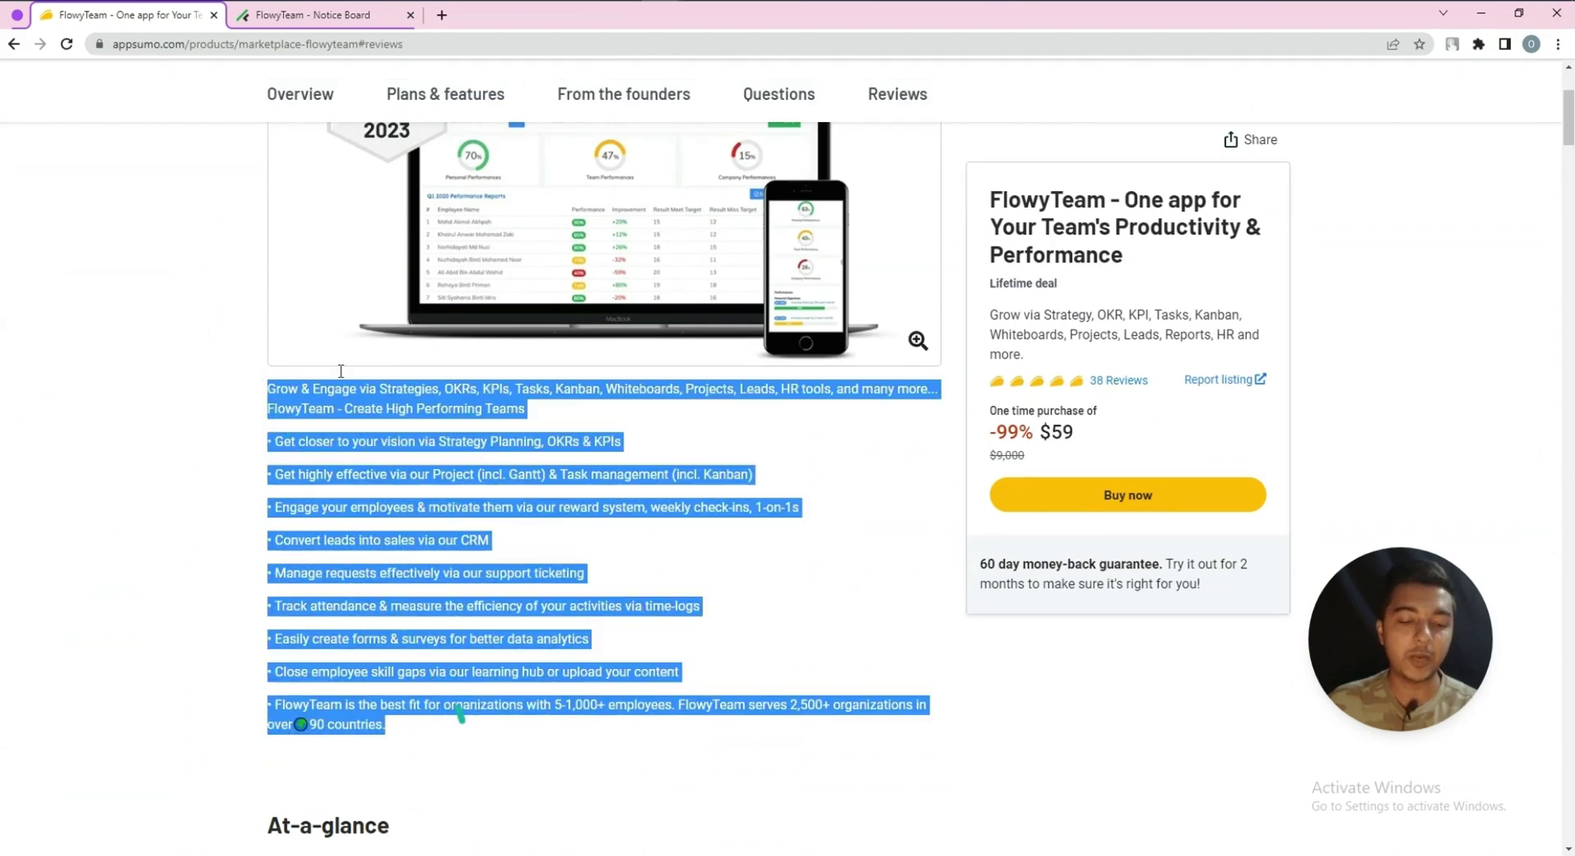
click(336, 15)
click(356, 447)
text(Grow & Engage via Strategies, OKRs, KPIs, Tasks, Kanban, Whiteboards, Projects, Leads, HR tools, and many more... FlowyTeam - Create High Performing Teams• Get closer to your vision via Strategy Planning, OKRs & KPIs• Get highly effective via our Project (incl. Gantt) & Task management (incl. Kanban)• Engage your employees & motivate them via our reward system, weekly check-ins, 1-on-1s• Convert leads into sales via our CRM• Manage requests effectively via our support ticketing• Track attendance & measure the efficiency of your activities via time-logs• Easily create forms & surveys for better data analytics• Close employee skill gaps via our learning hub or upload your content• FlowyTeam is the best fit for organizations with 5-1,000+ employees. FlowyTeam serves 2,500+ organizations in over 🌍 90 countries.)
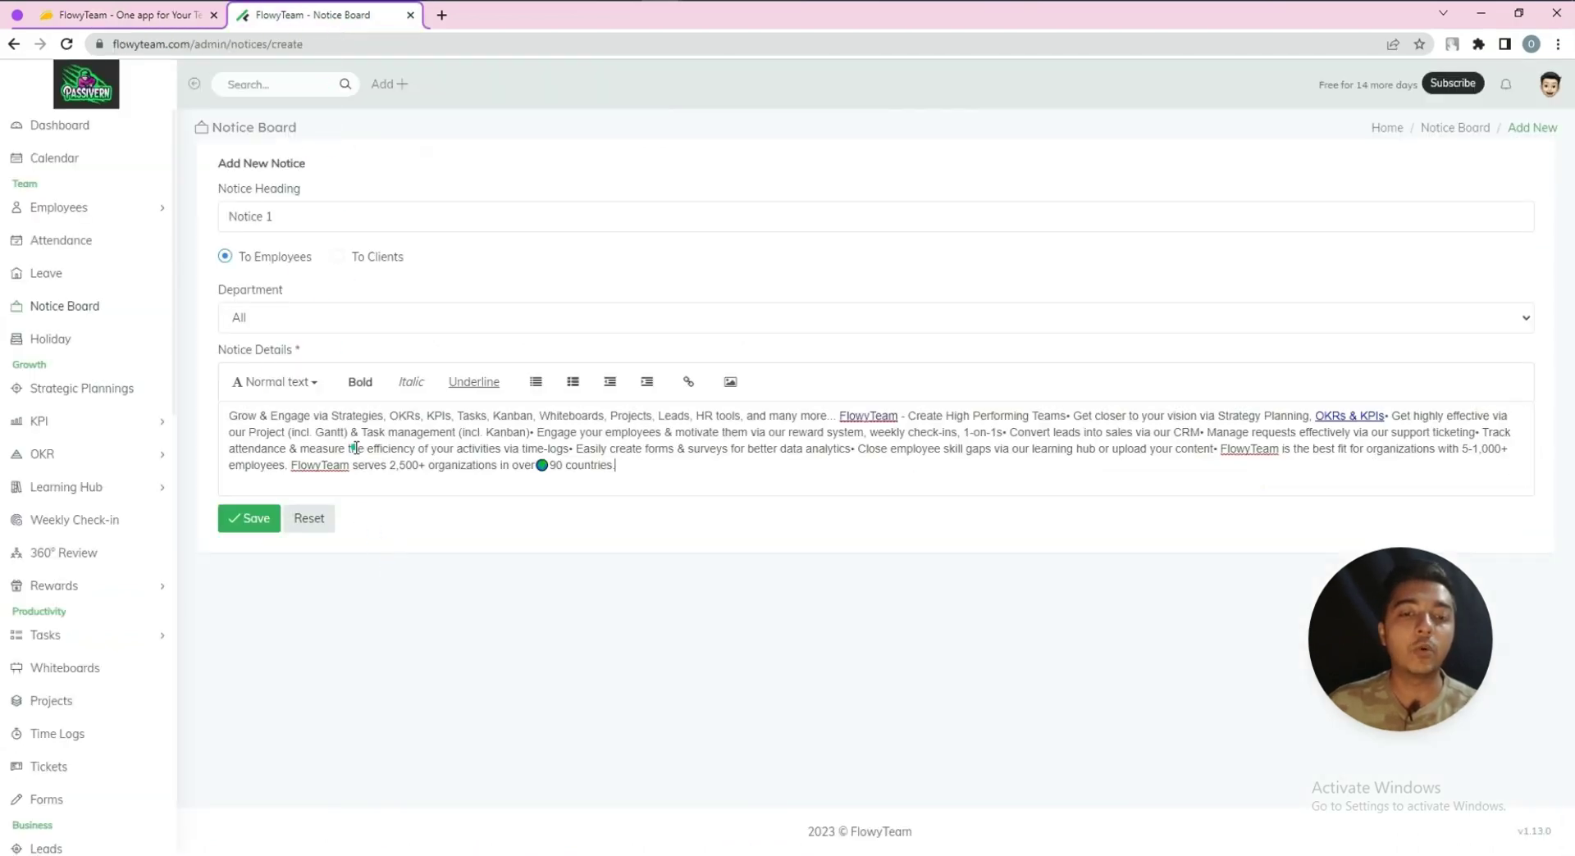
Make a middle passage of the notice details bold, italic and underlined
drag(392, 448, 555, 432)
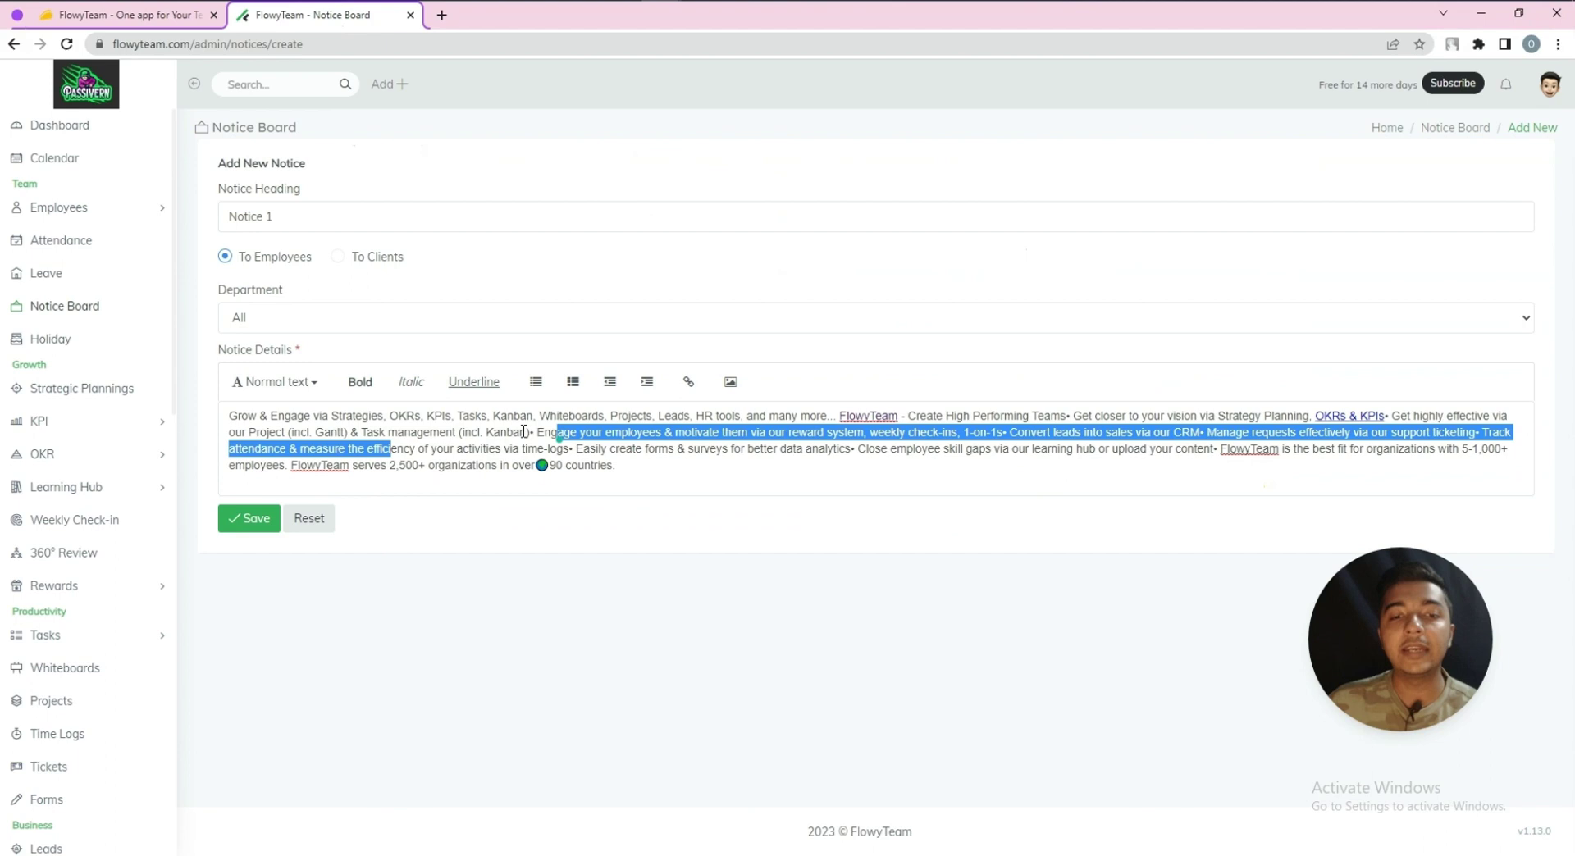
click(360, 383)
click(411, 382)
click(469, 394)
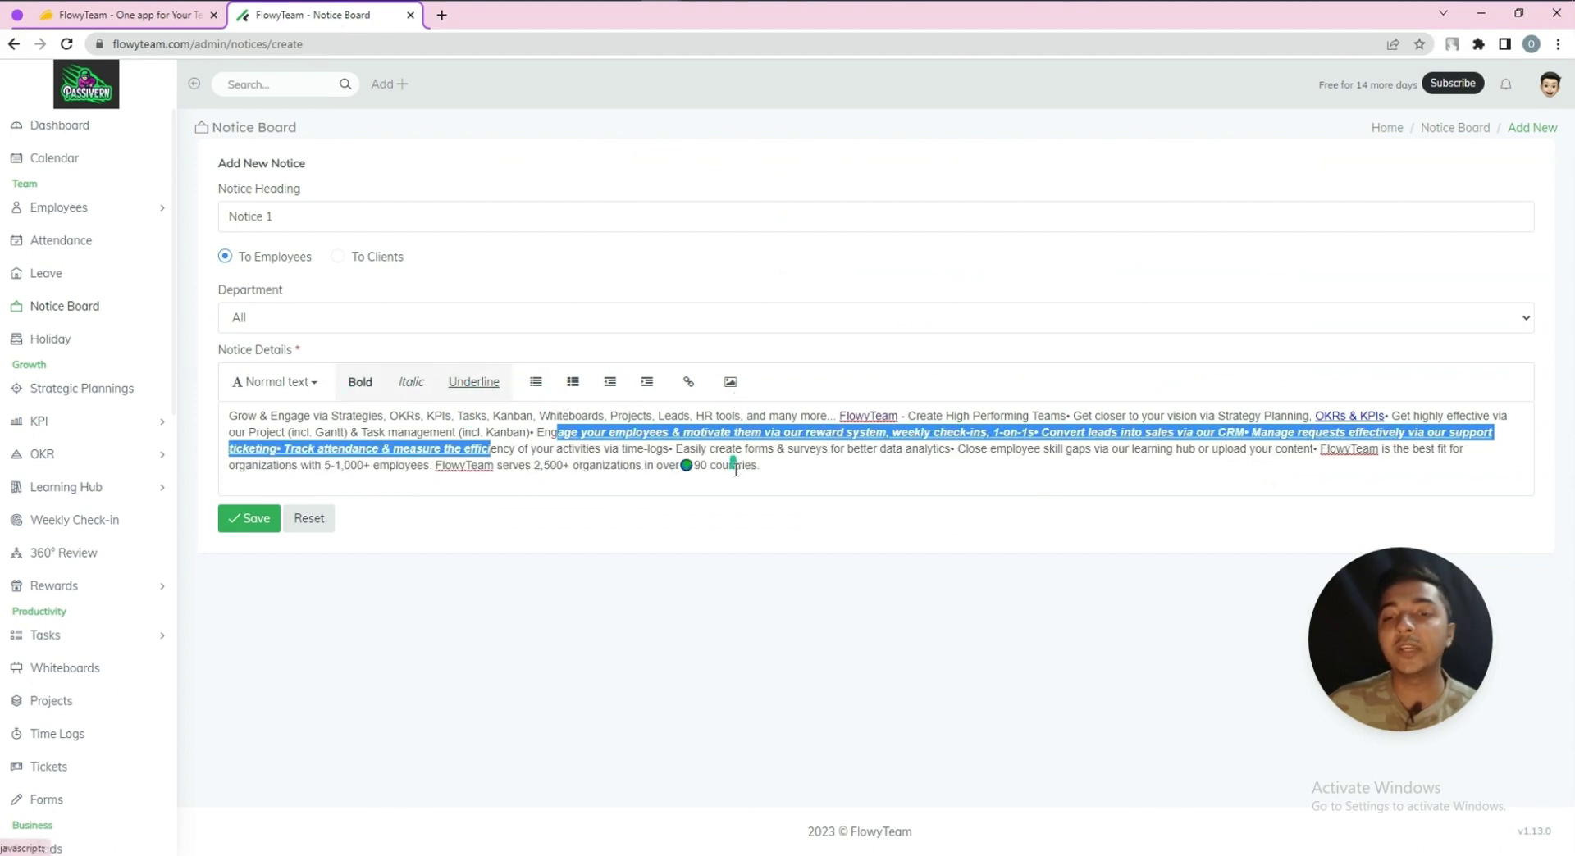
click(762, 470)
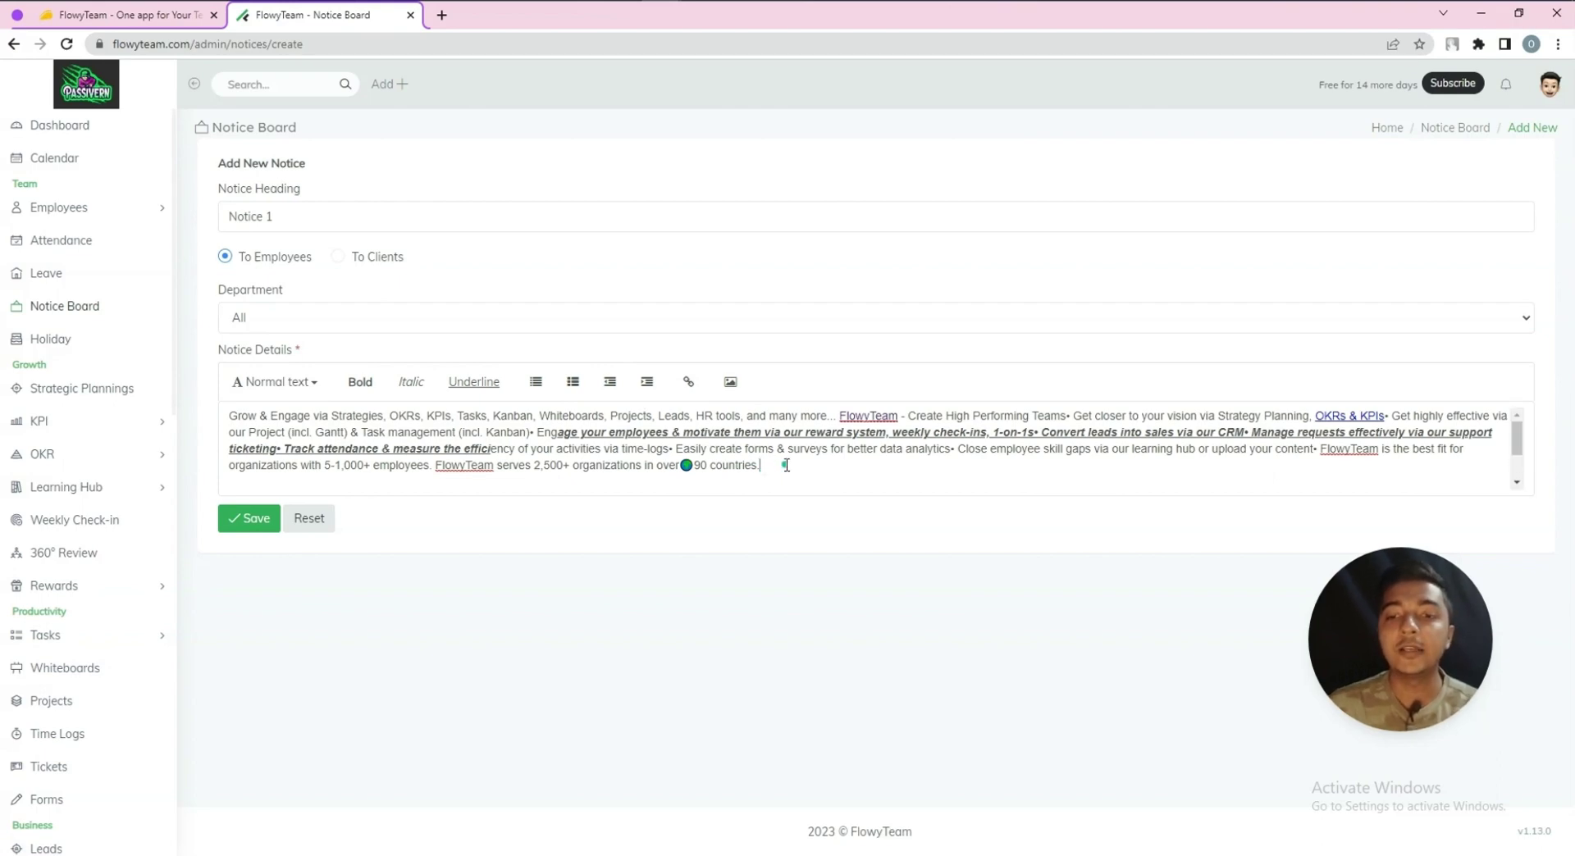
Start inserting an image into the notice, then cancel without adding one
click(743, 388)
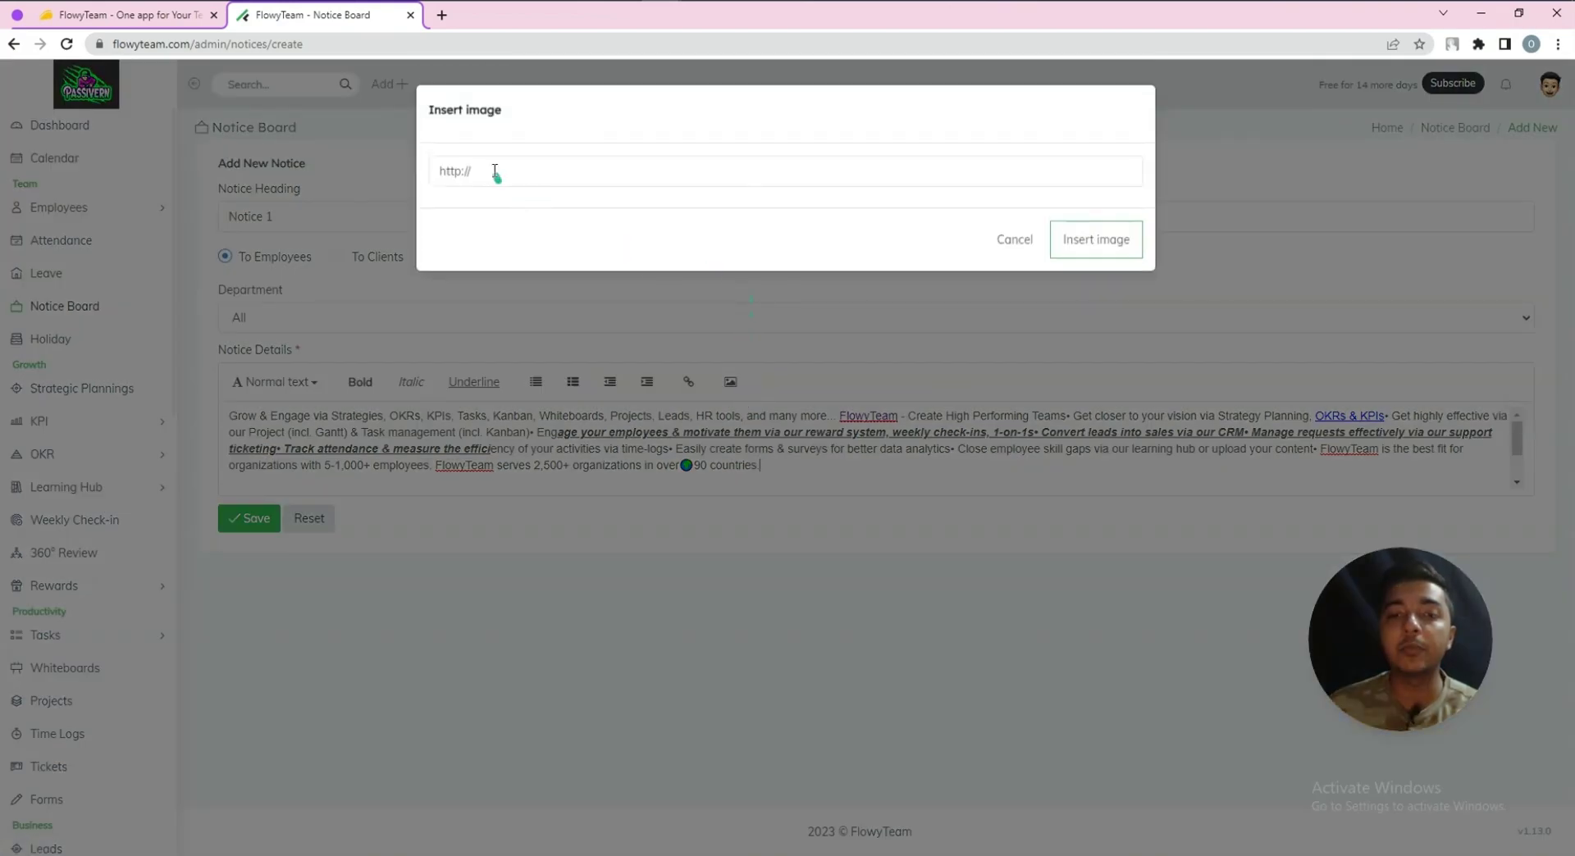
click(494, 170)
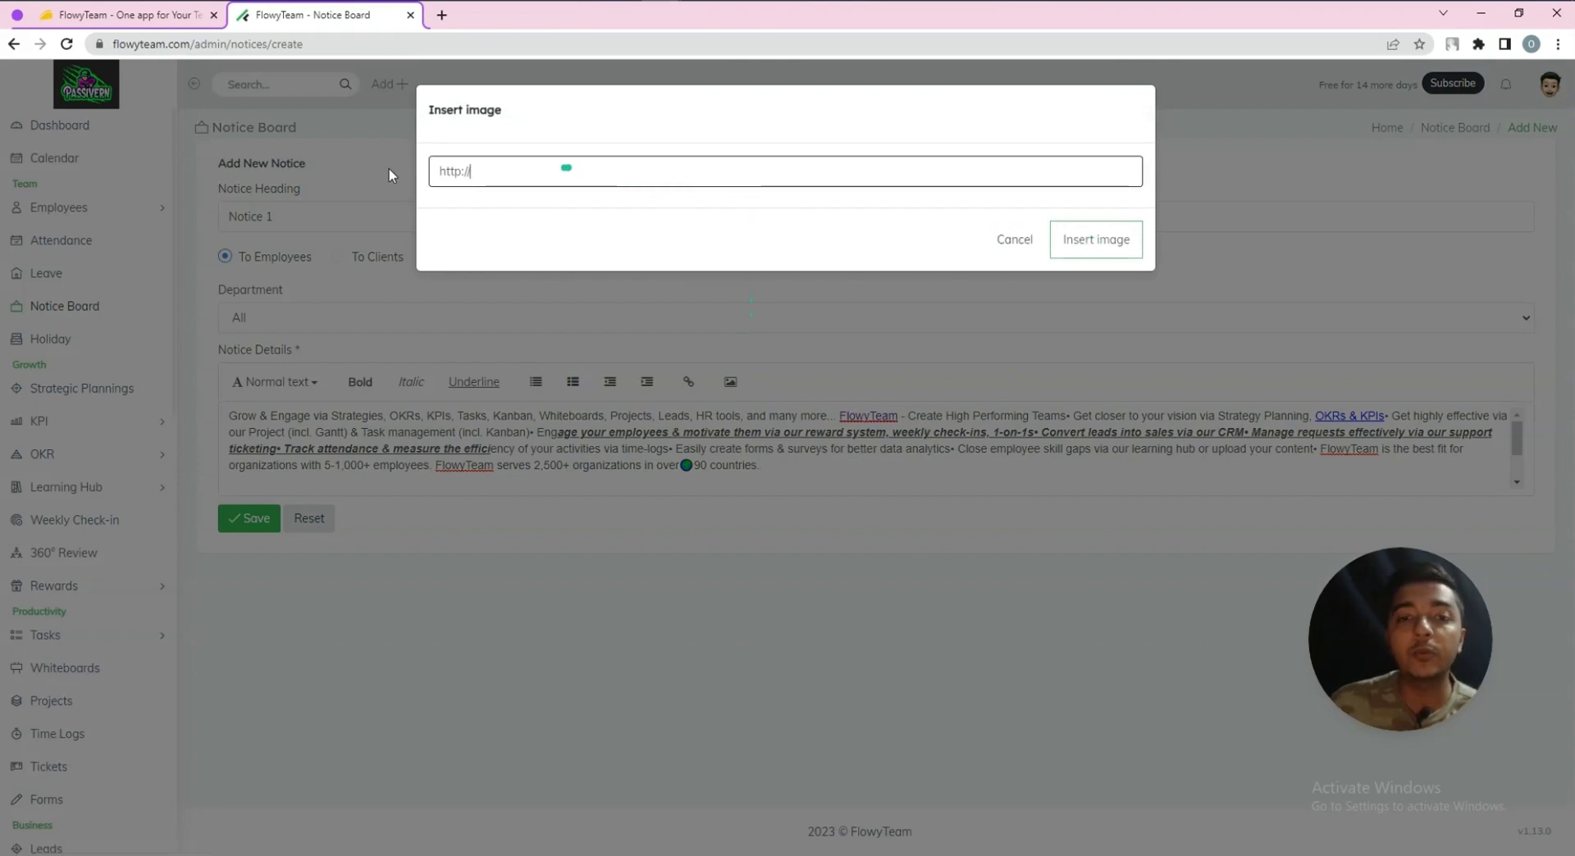
key(ctrl+a)
click(1026, 238)
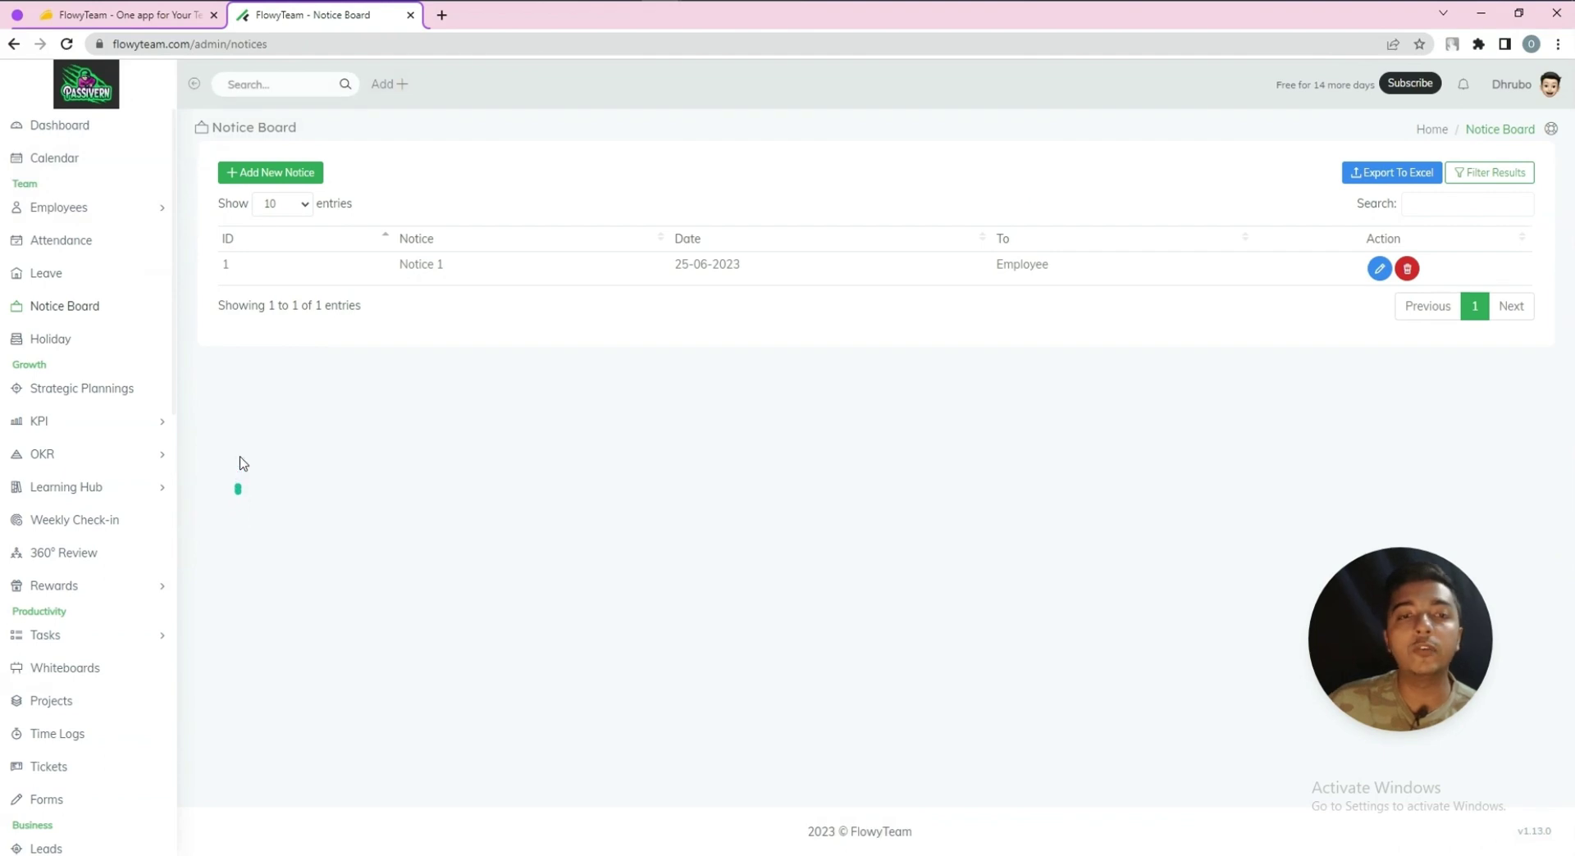
Add a holiday named 'Occasion 1' on 27-06-2023
click(63, 343)
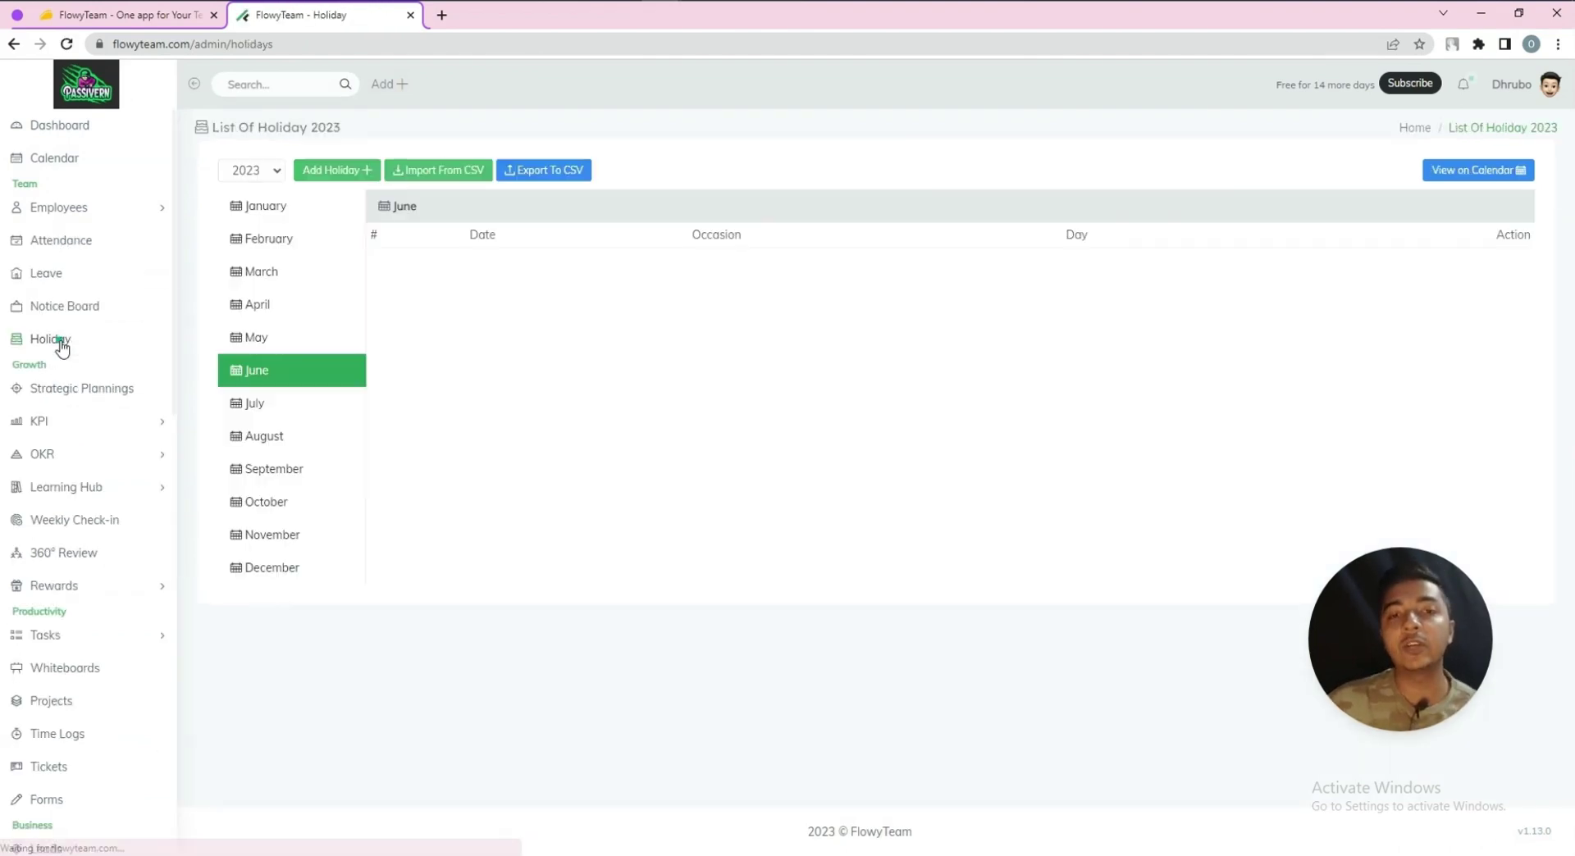
click(308, 177)
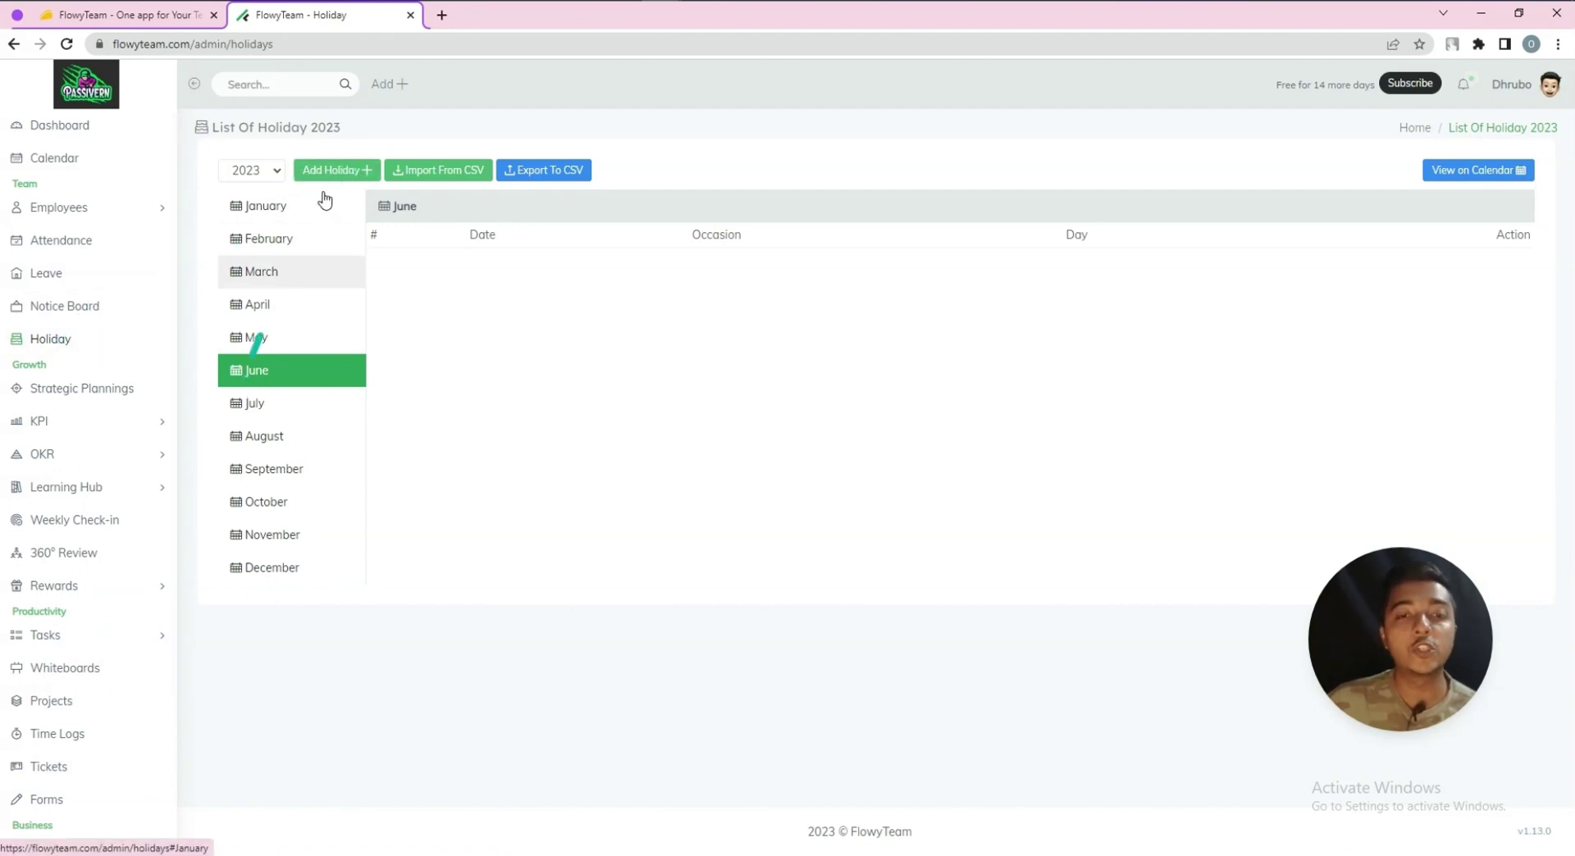
click(327, 169)
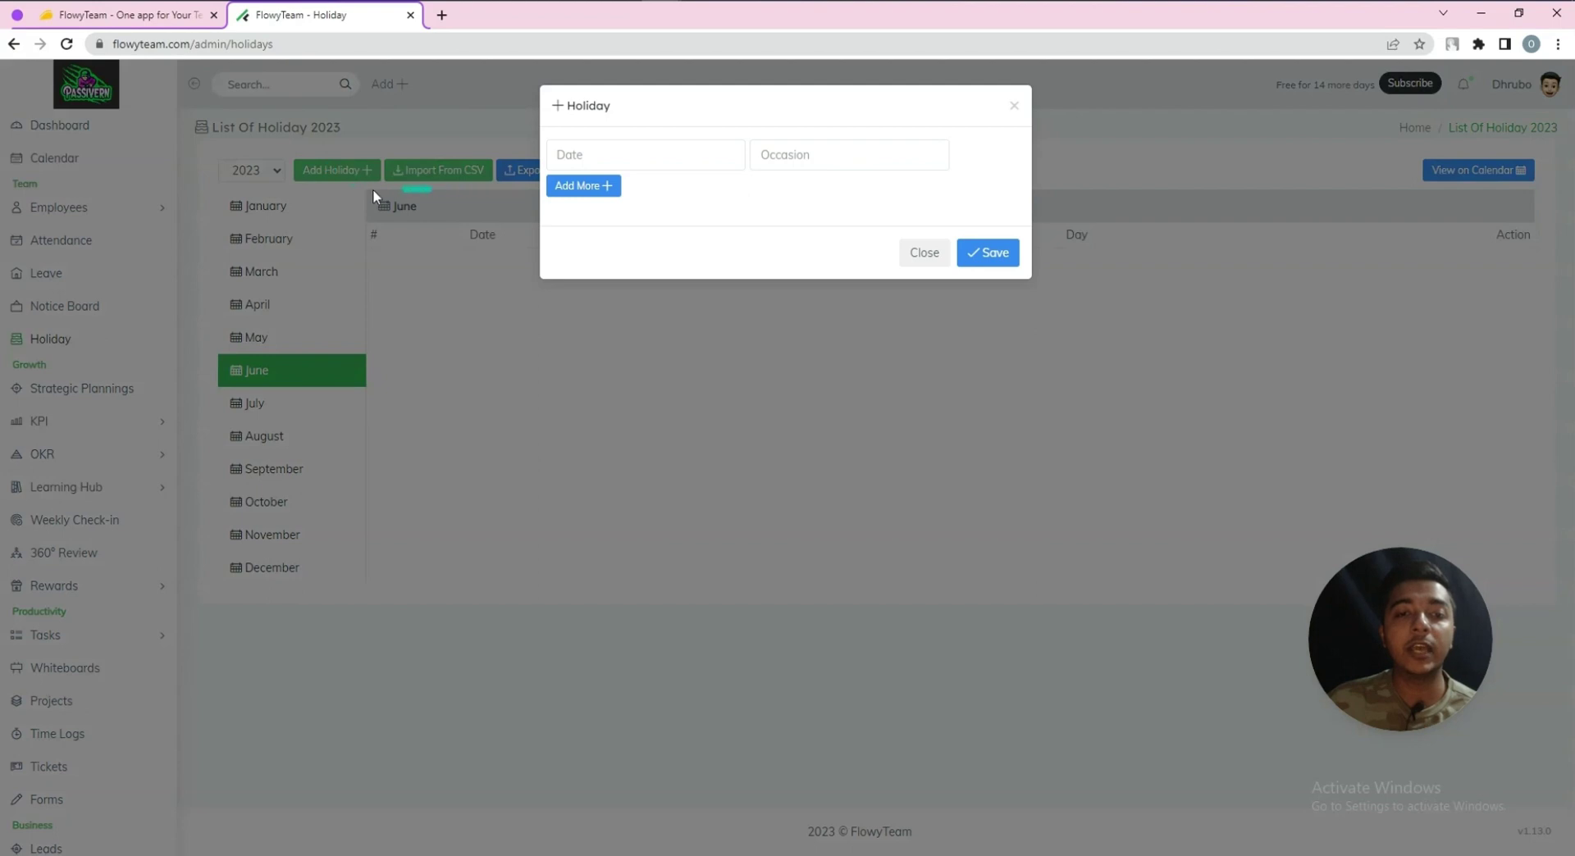
click(625, 154)
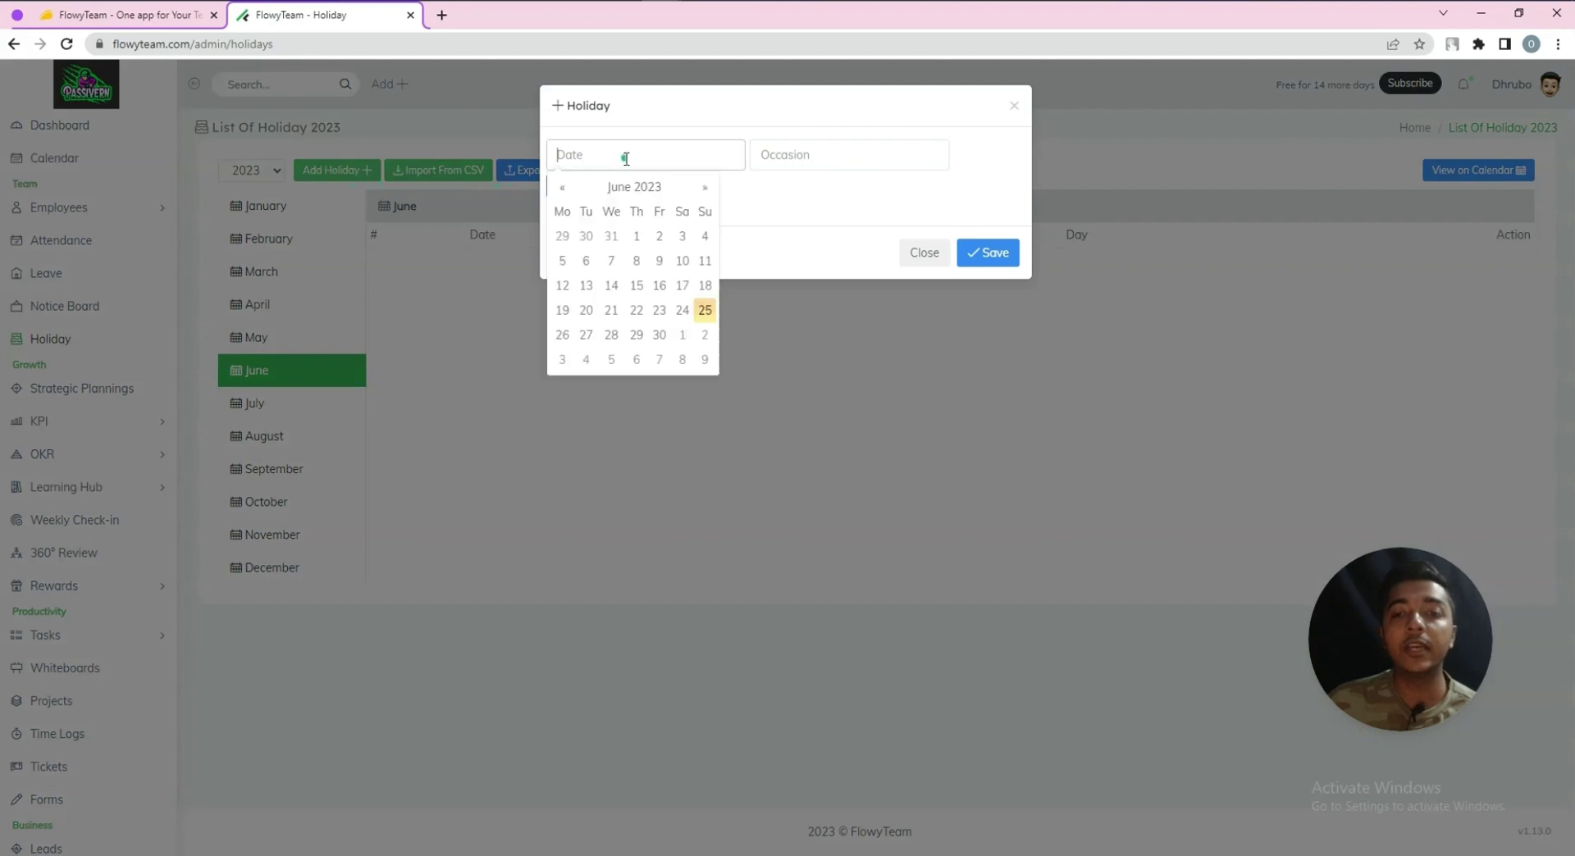
click(586, 337)
click(780, 152)
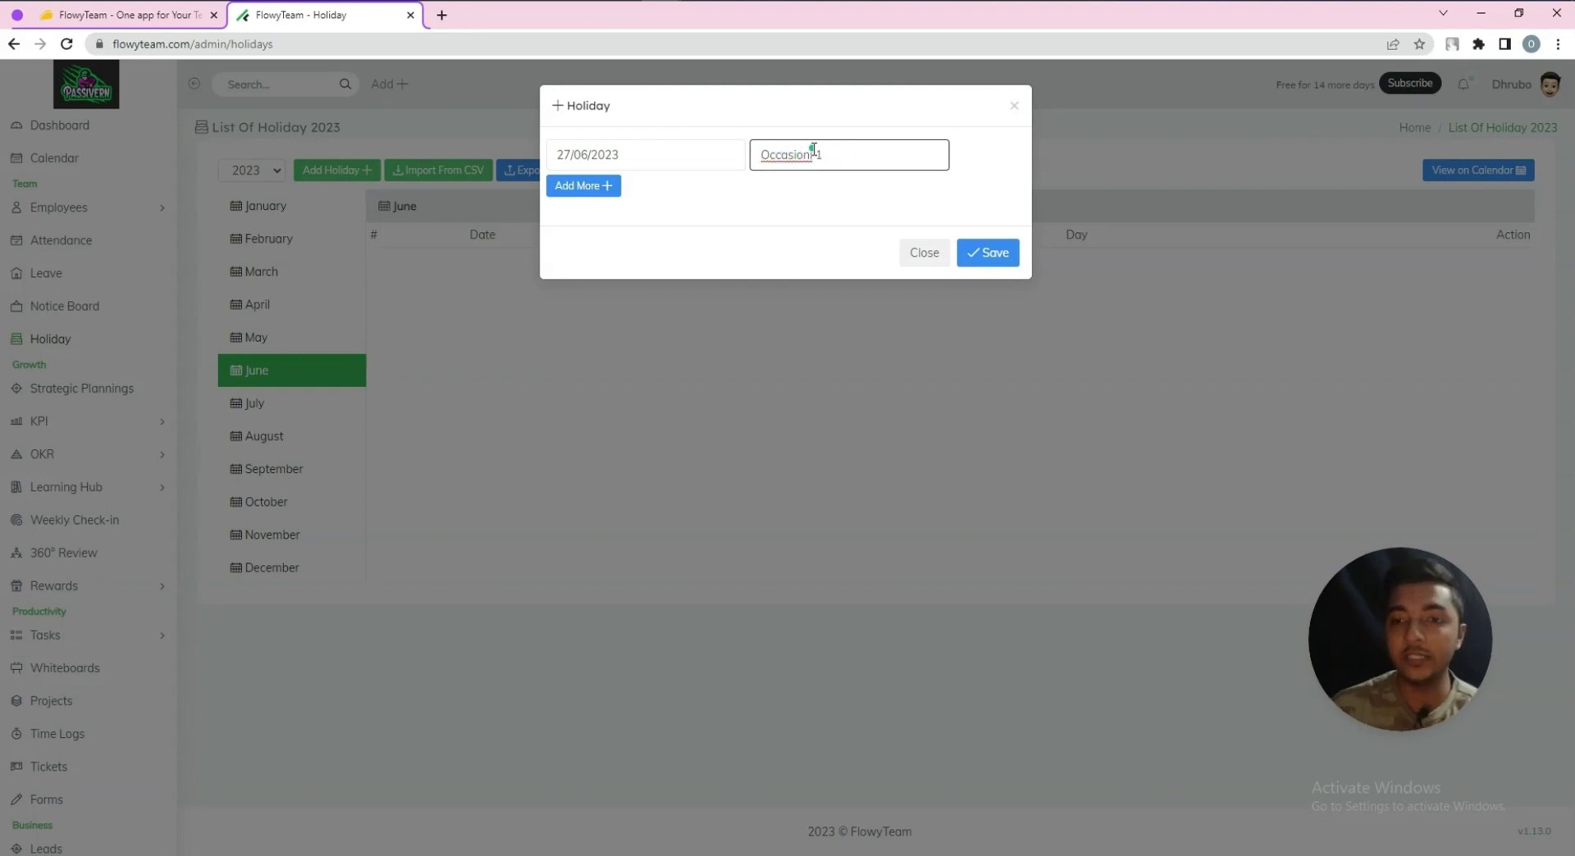
Add a second holiday 'Occasion 2' on 29-06-2023, save both, and view the calendar
click(606, 188)
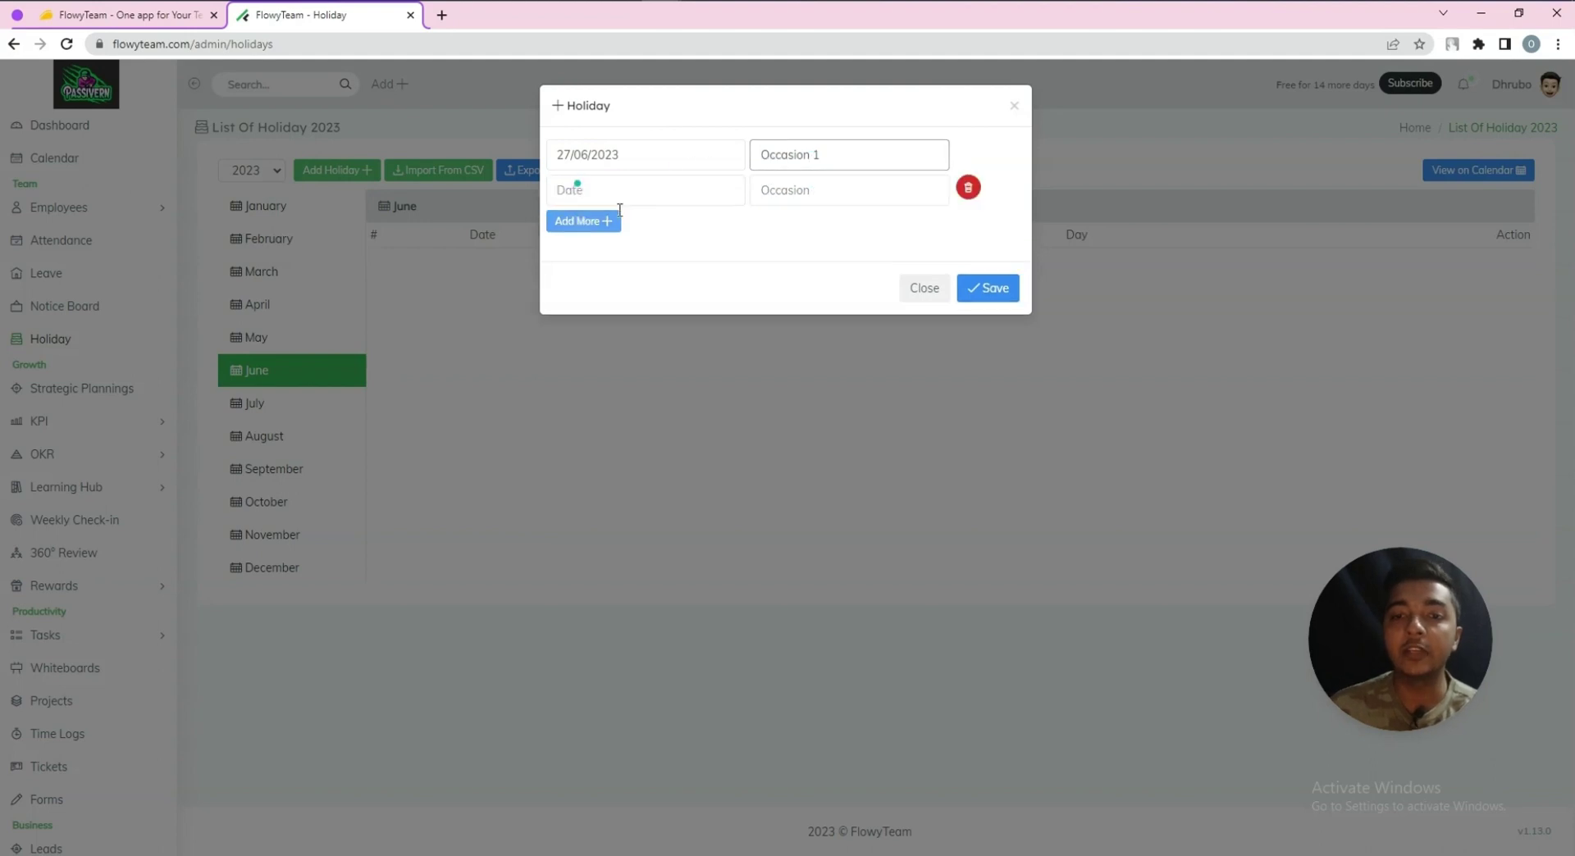
click(663, 191)
click(637, 371)
click(782, 187)
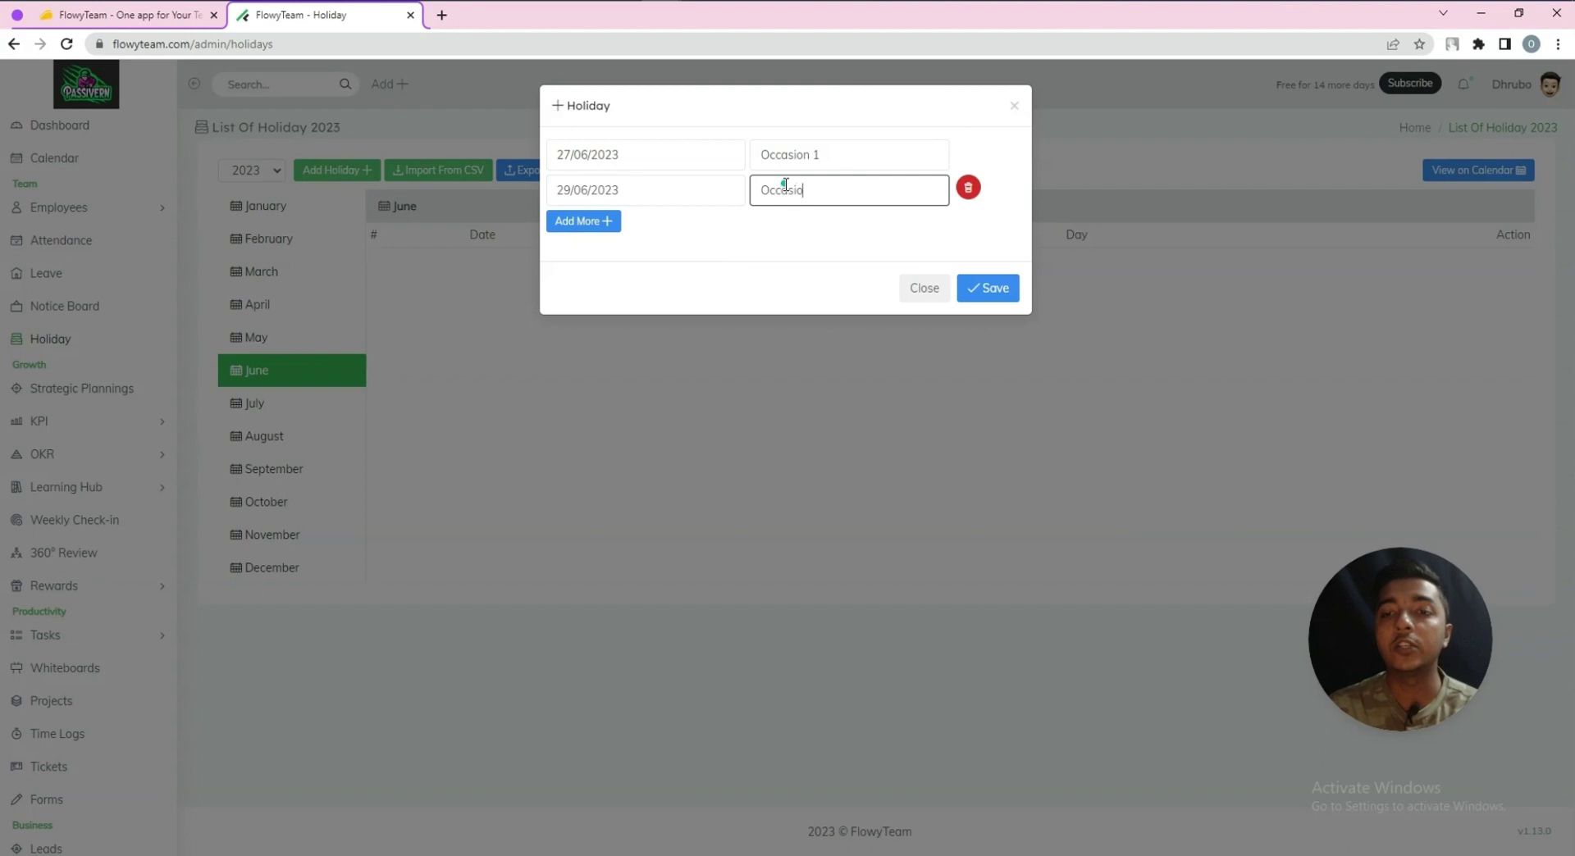
click(984, 292)
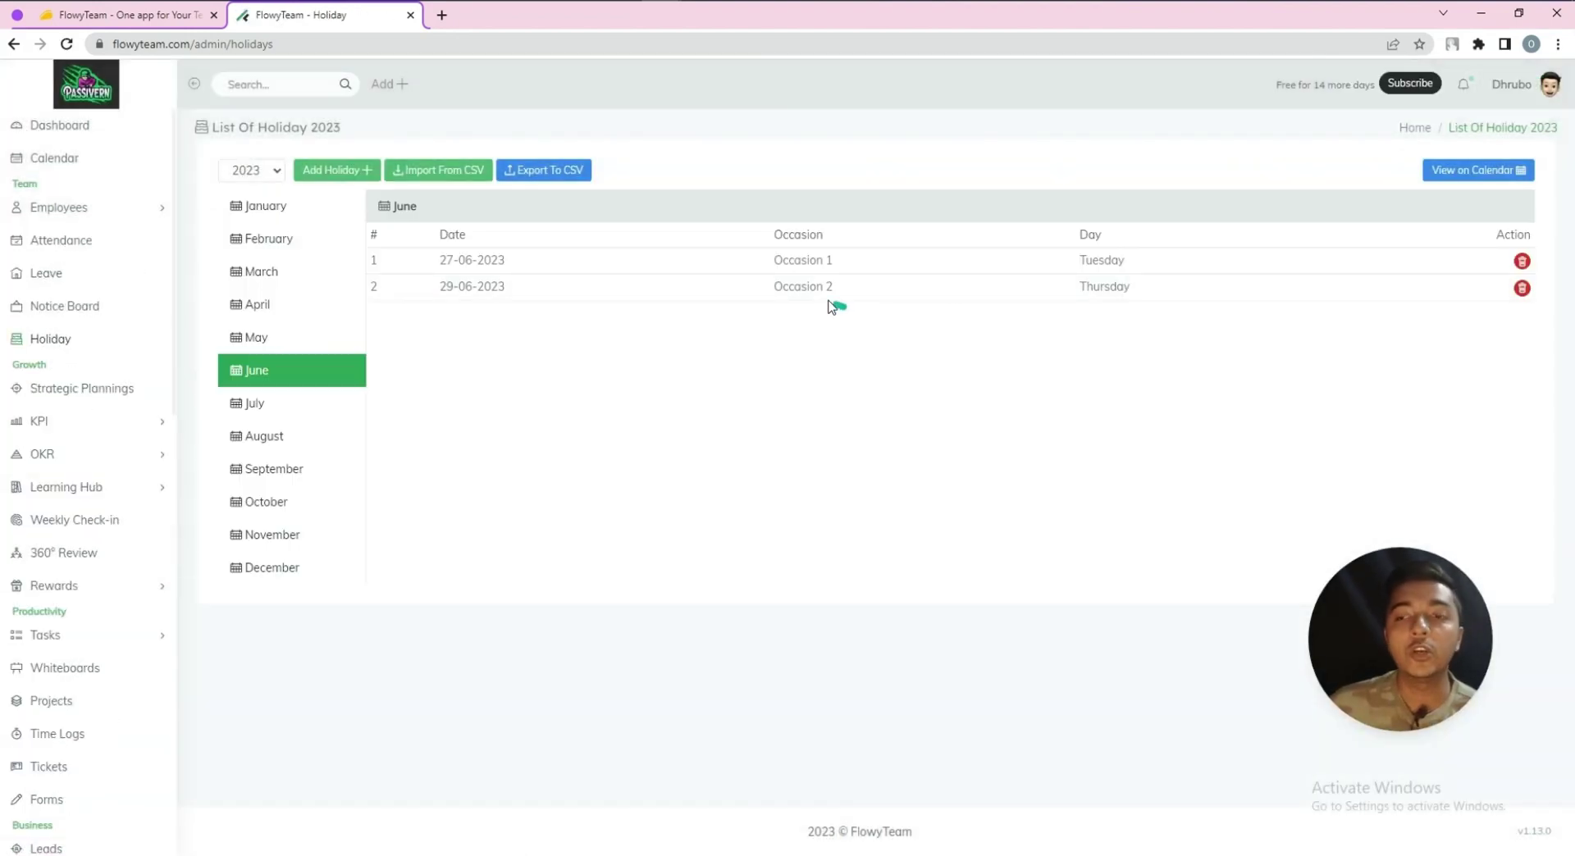
click(64, 159)
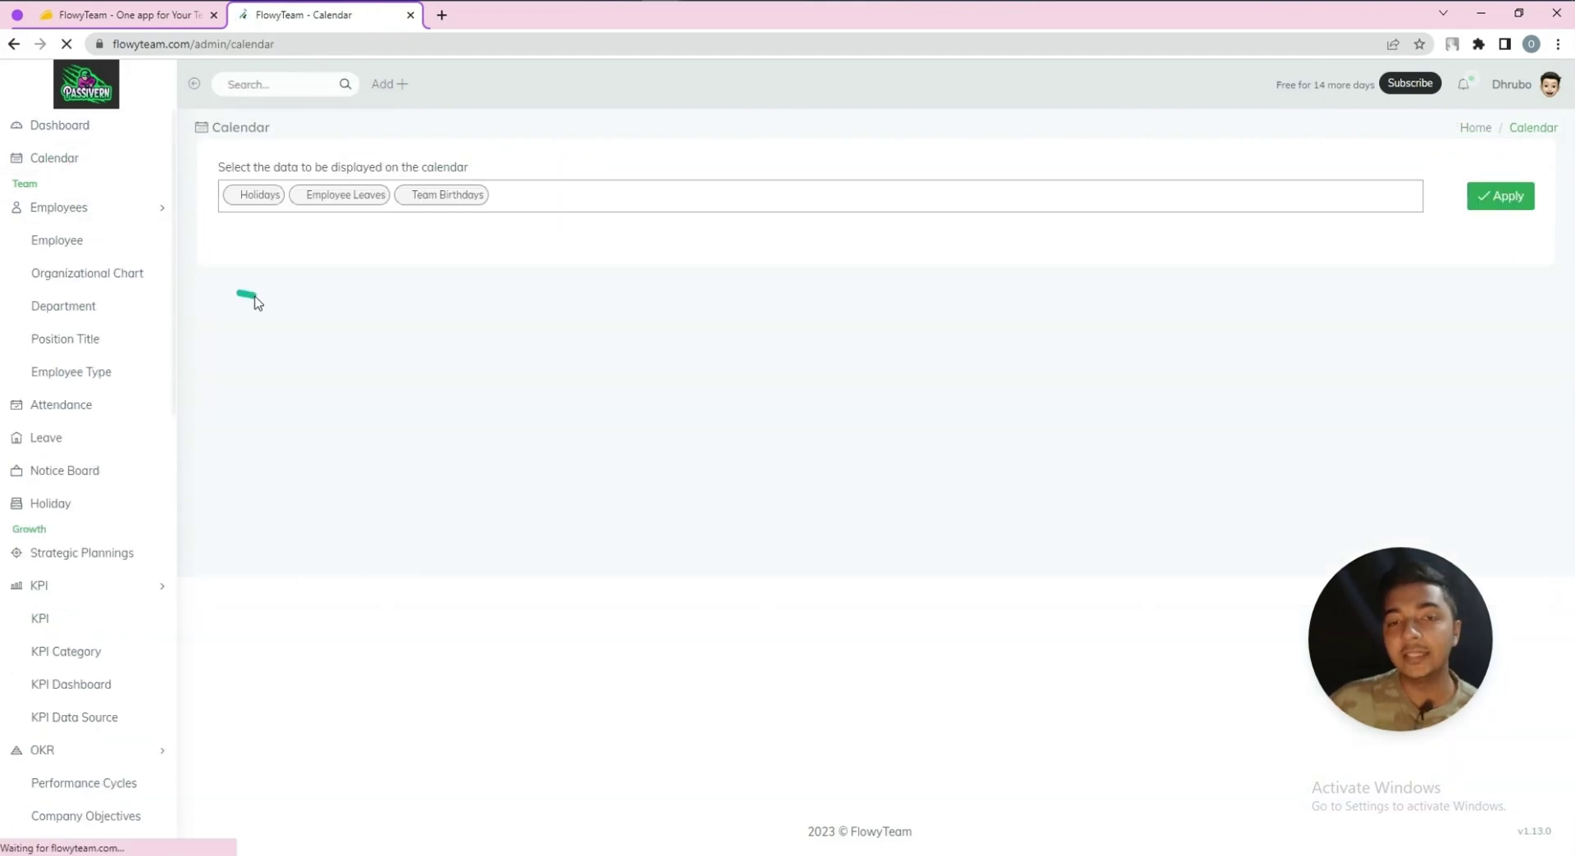
scroll(853, 473, down, 6)
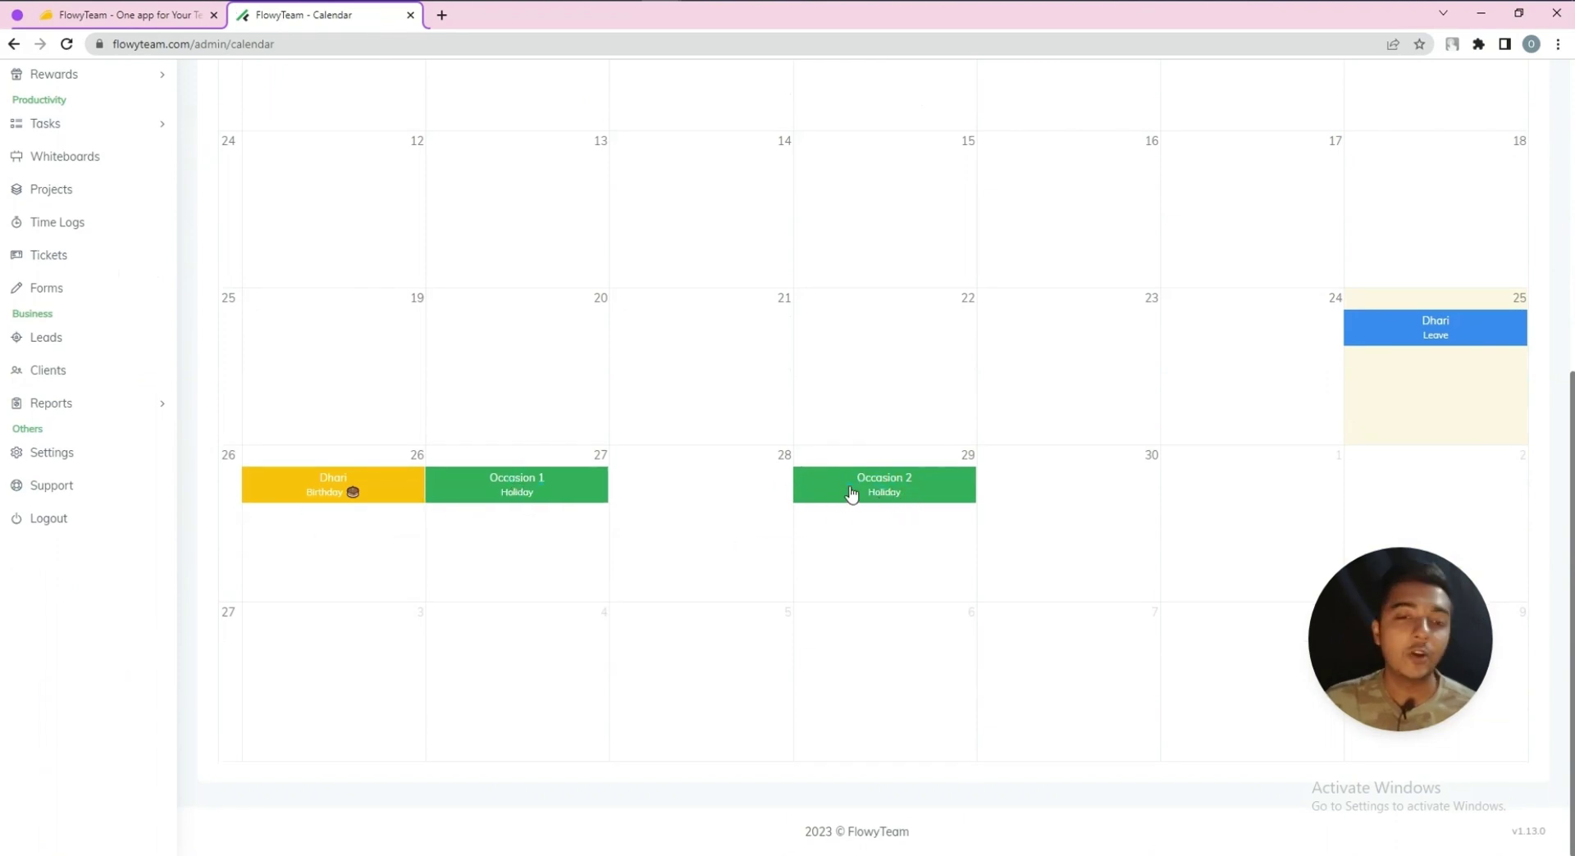
scroll(738, 496, up, 4)
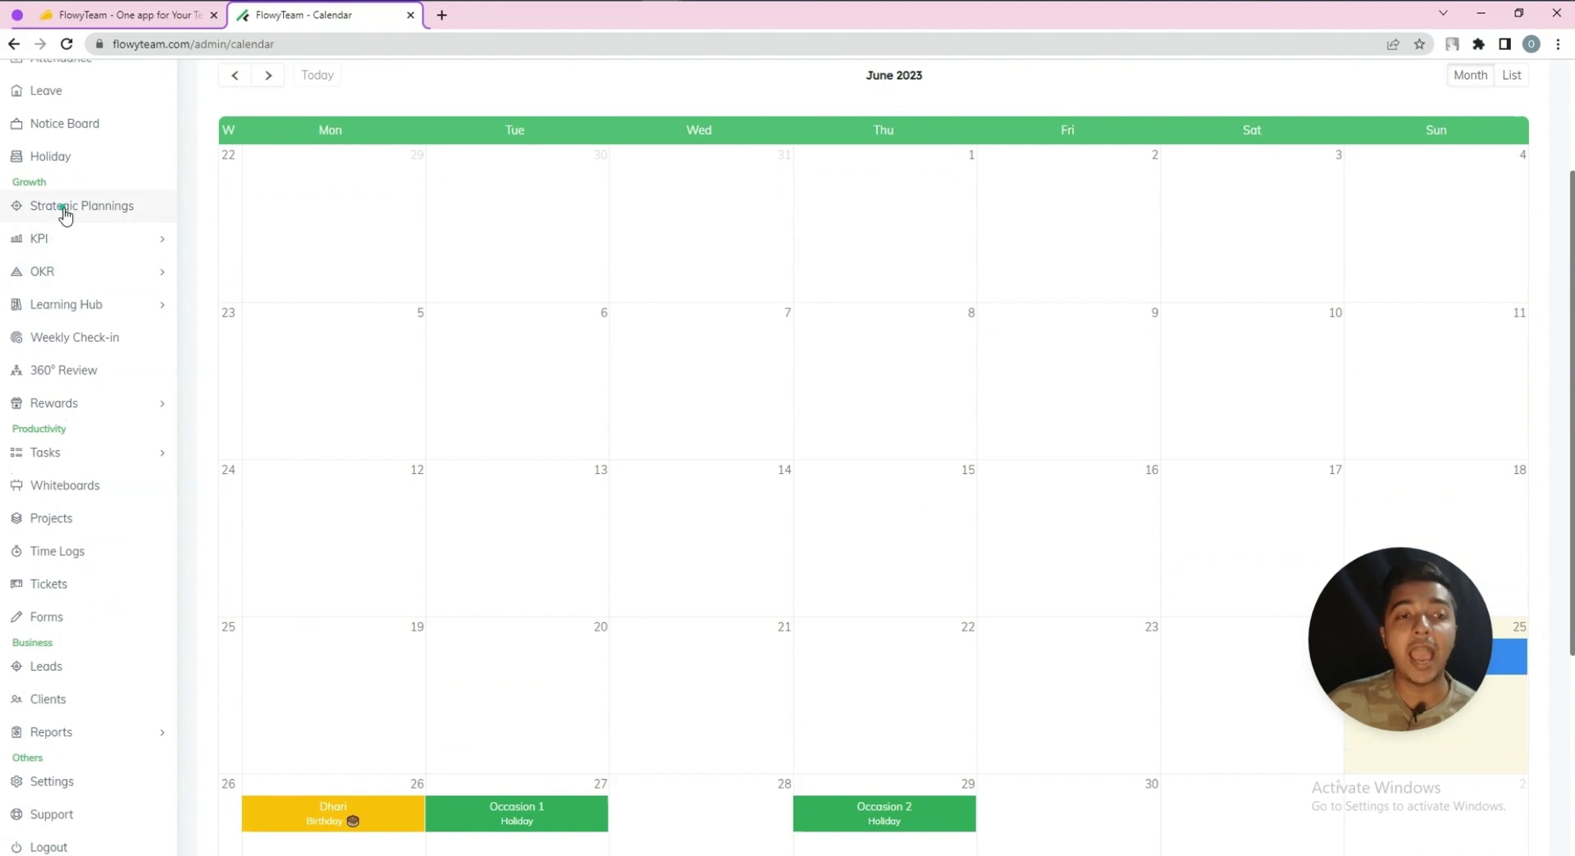
scroll(57, 263, up, 3)
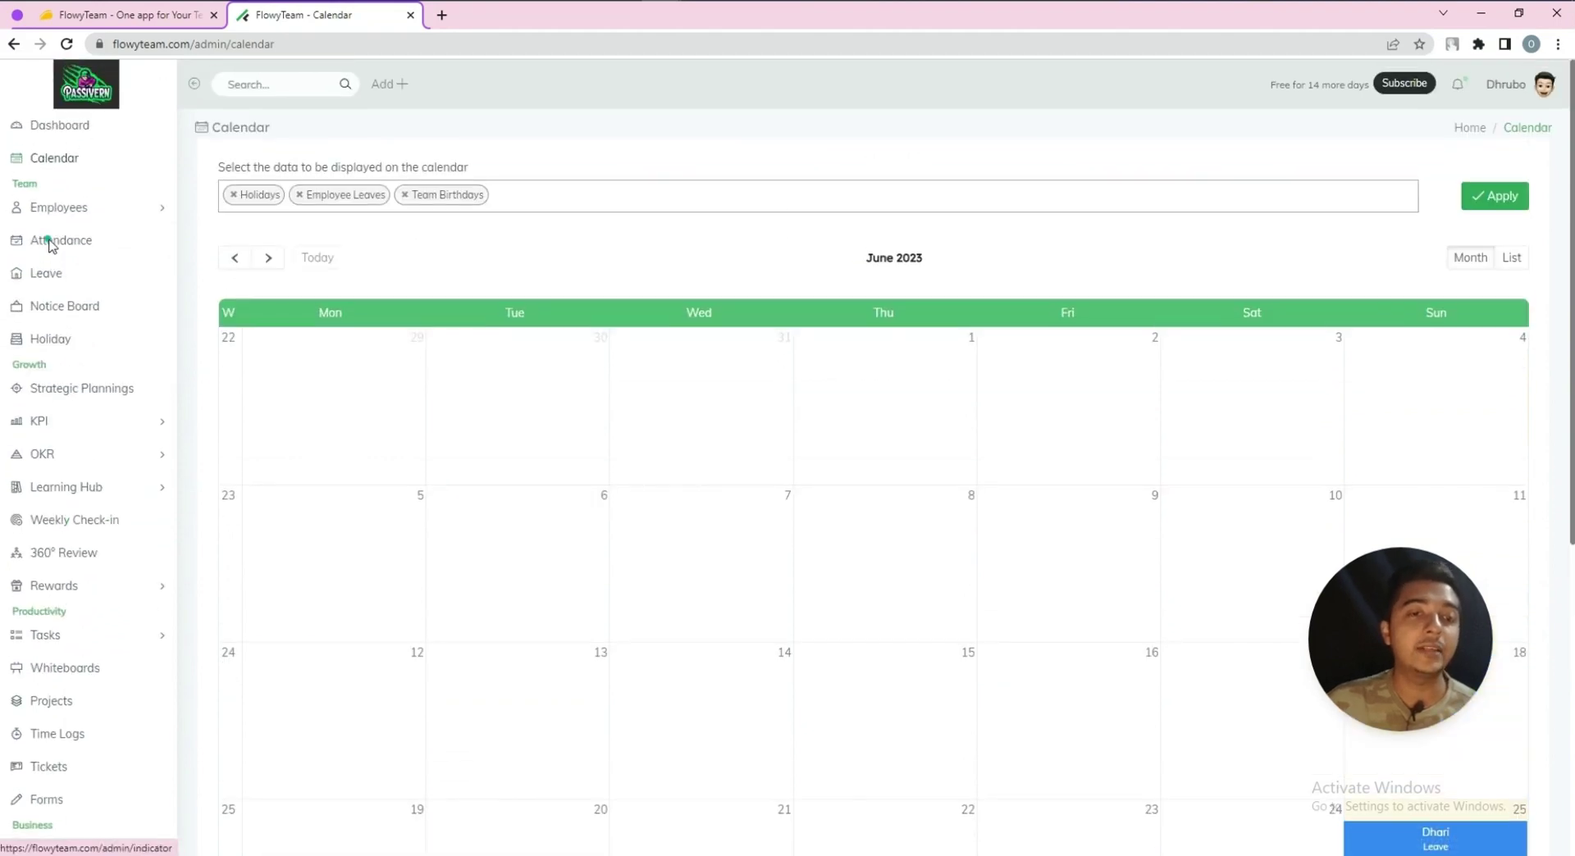
click(93, 343)
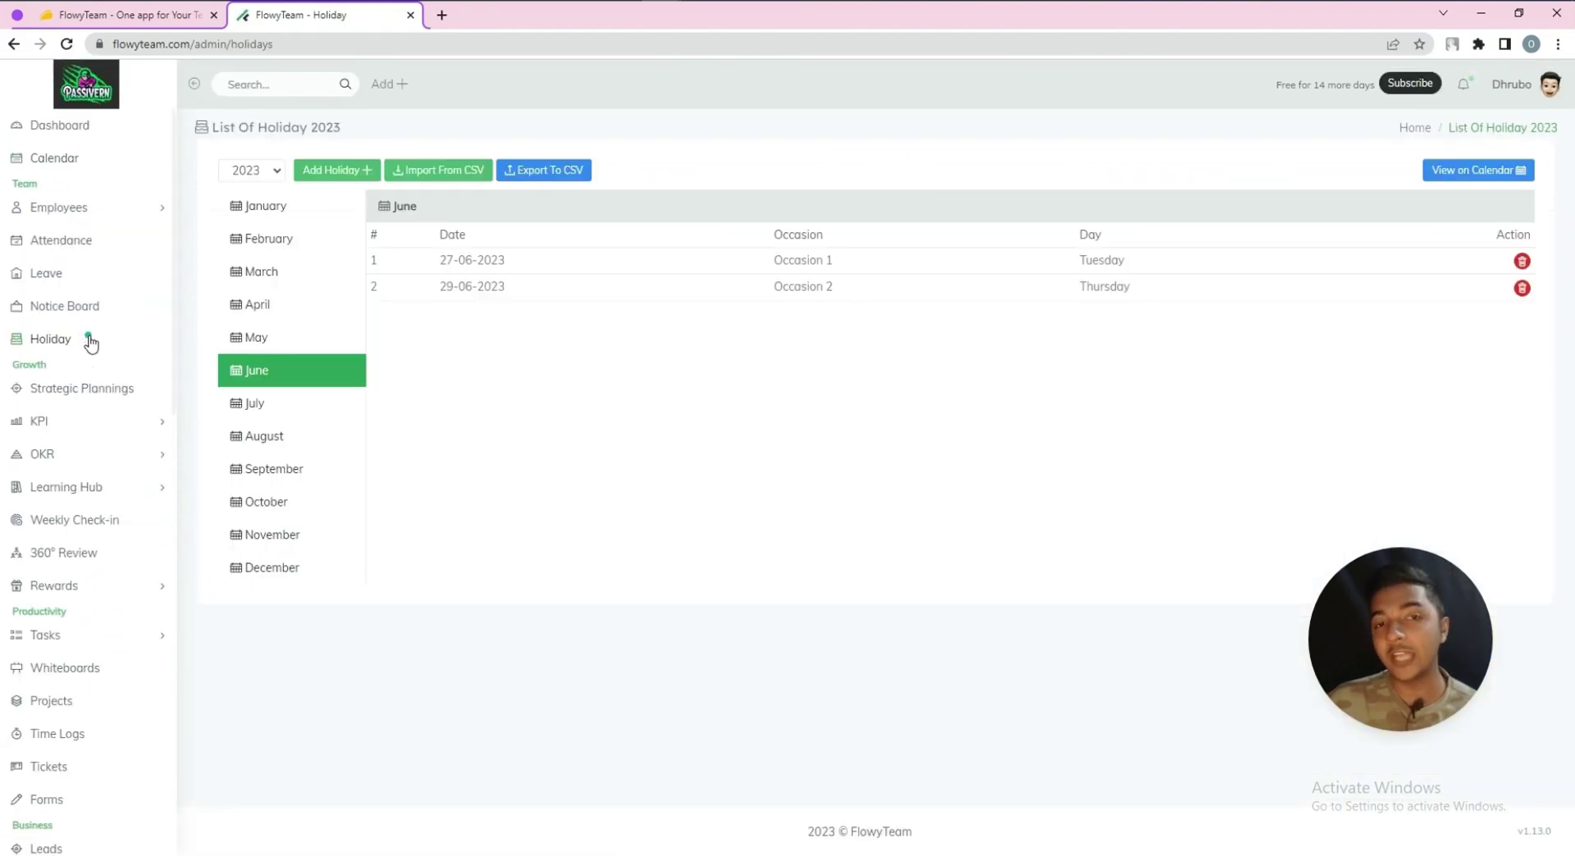
Start a new strategic planning 'Planning 1' running 06/25/2023 to 06/30/2023
click(66, 393)
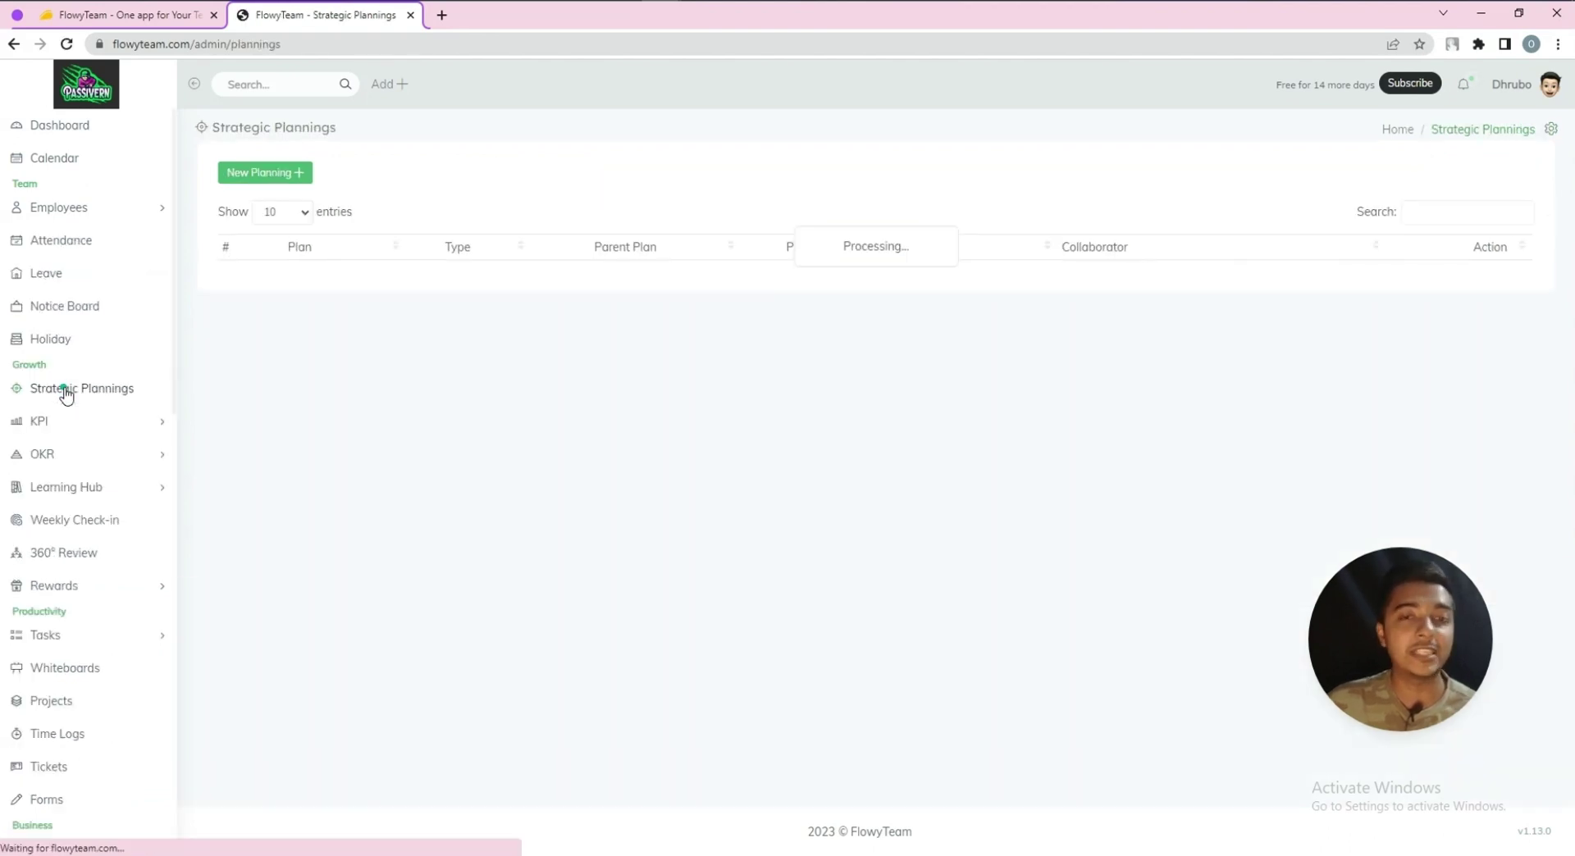
click(240, 176)
click(505, 176)
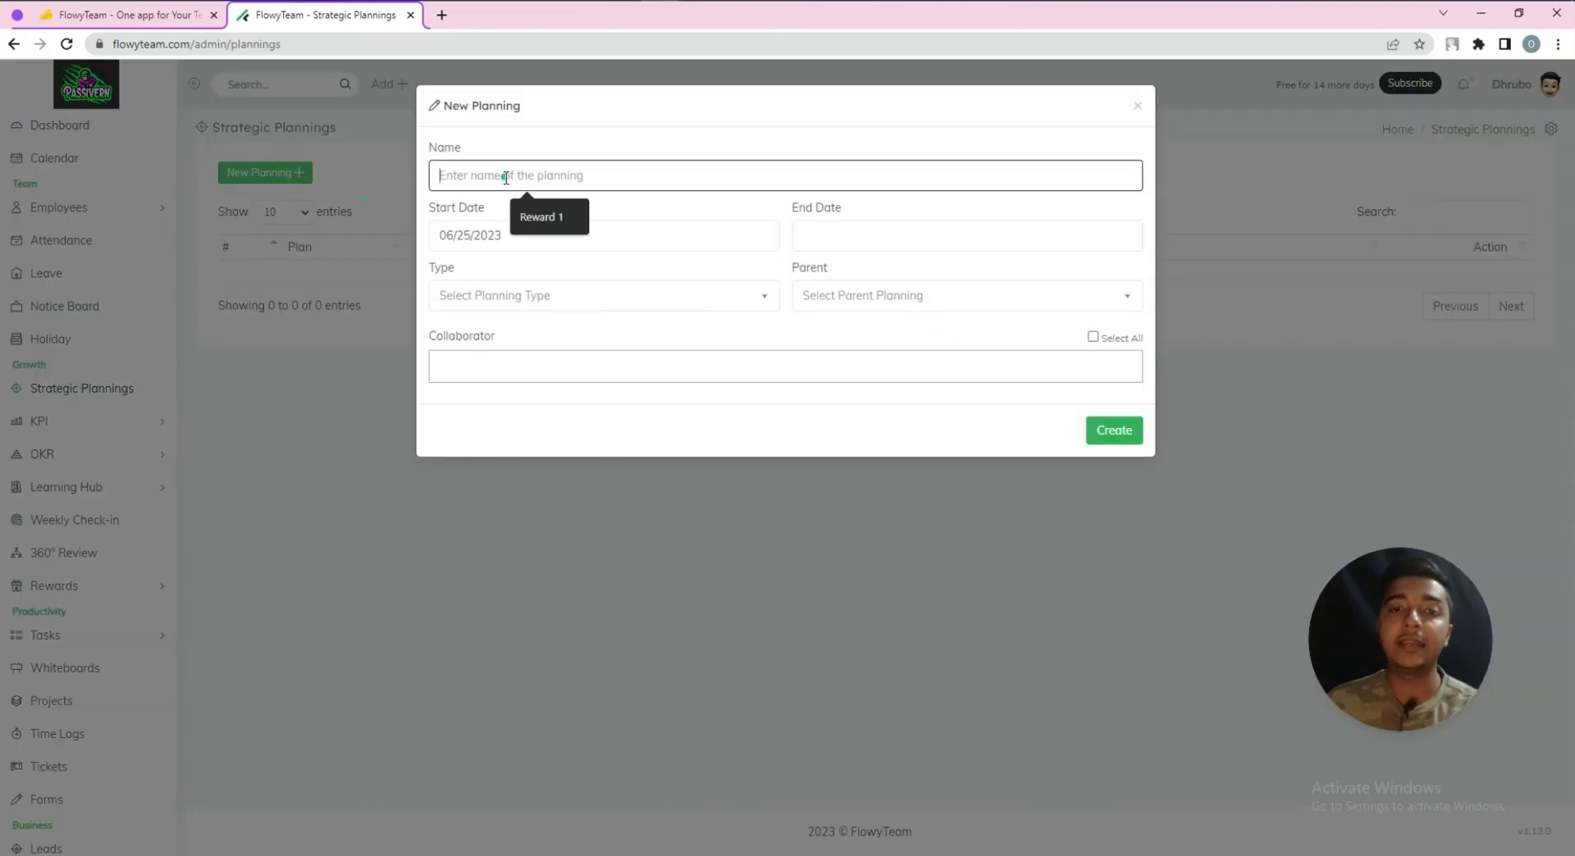
text(Planning 1)
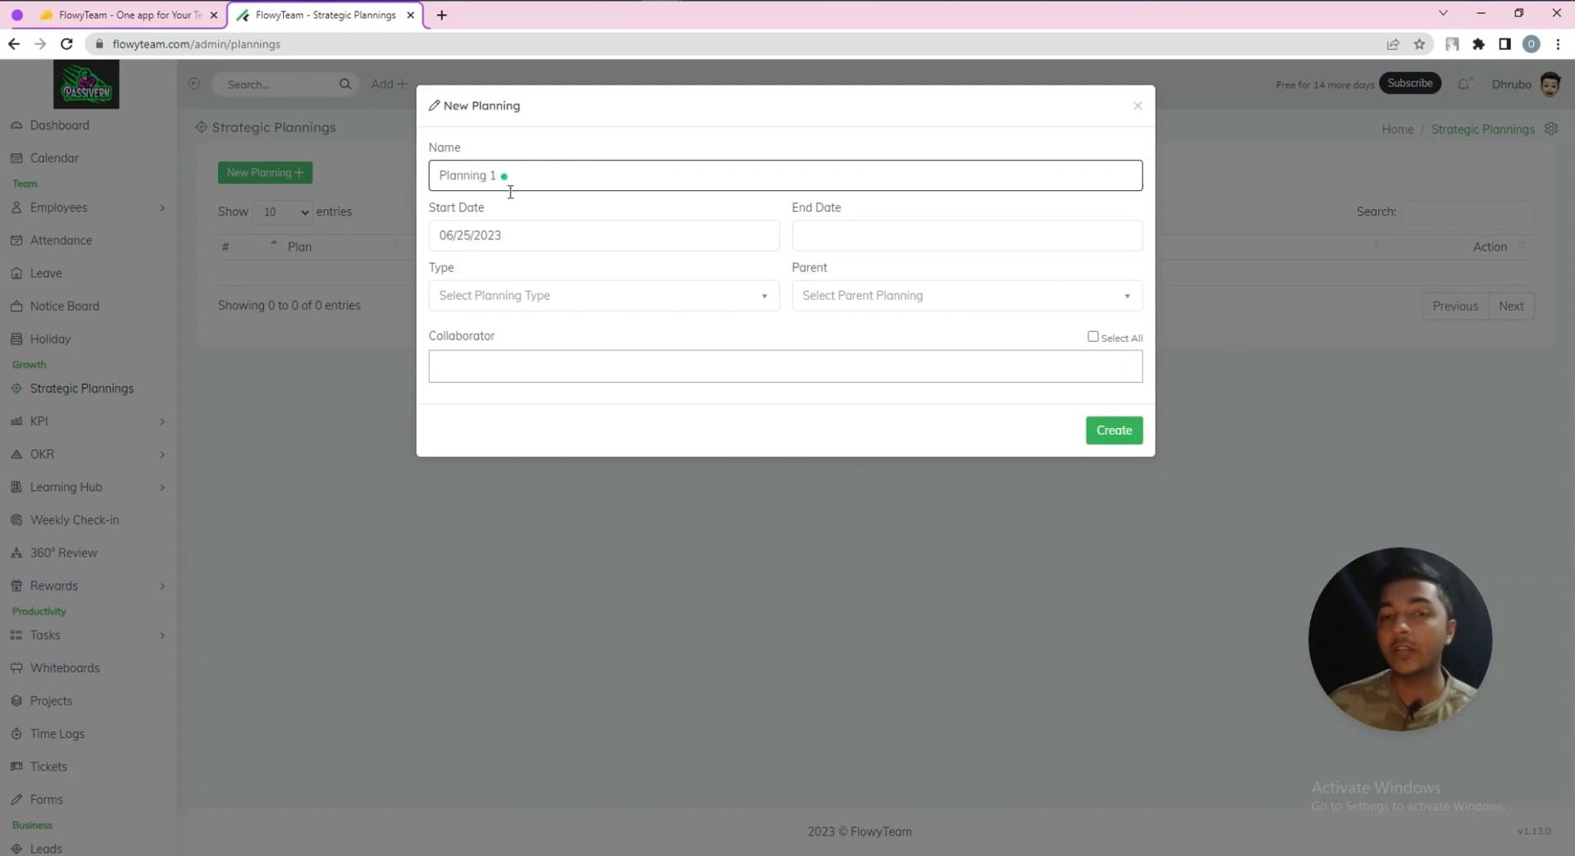
click(518, 237)
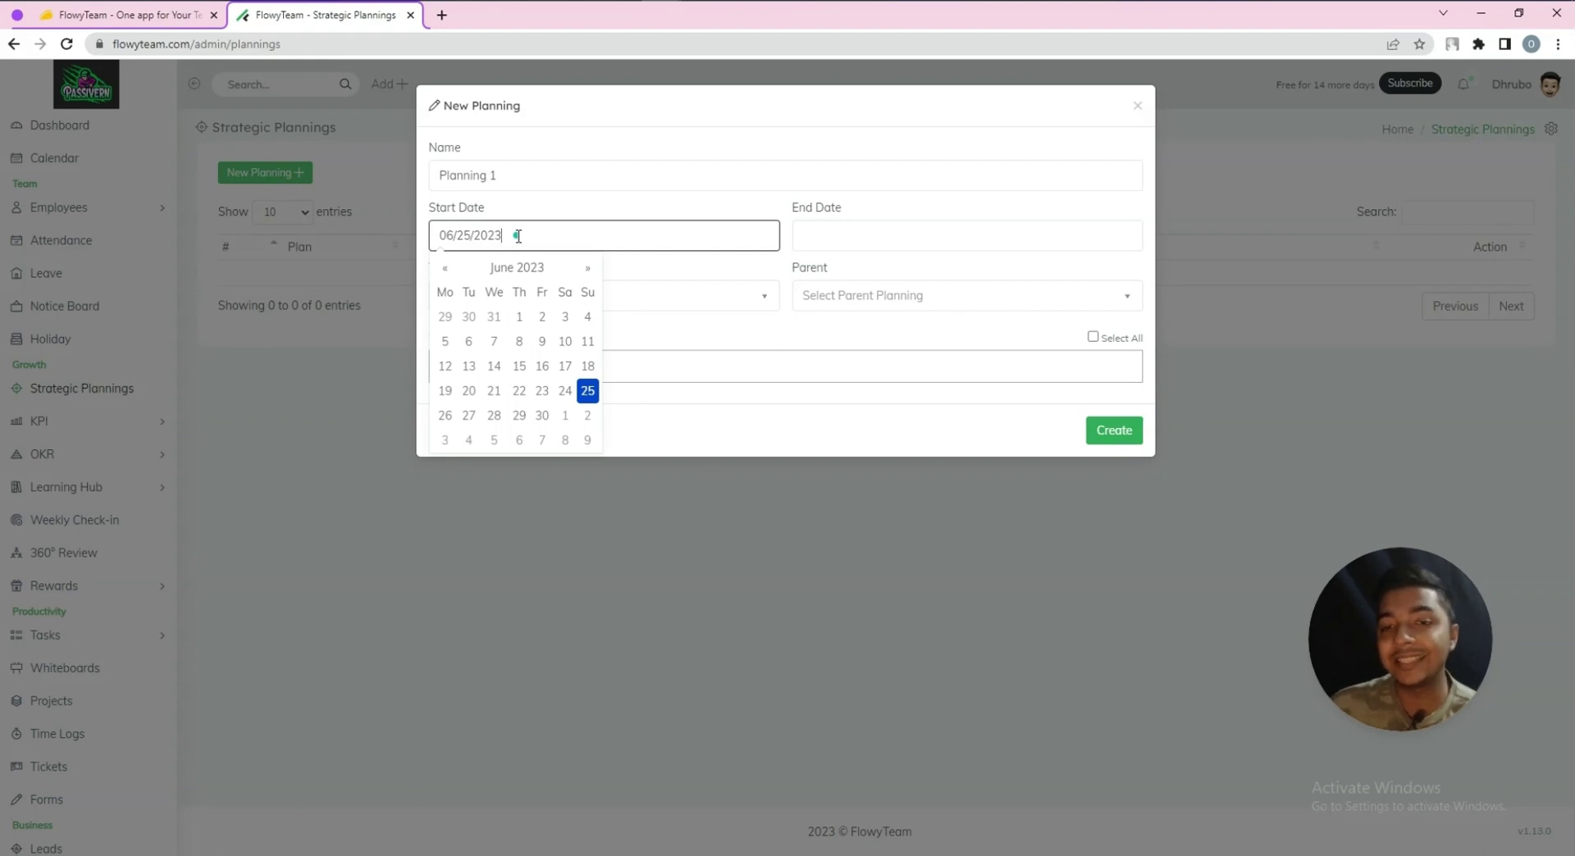
click(587, 391)
click(808, 236)
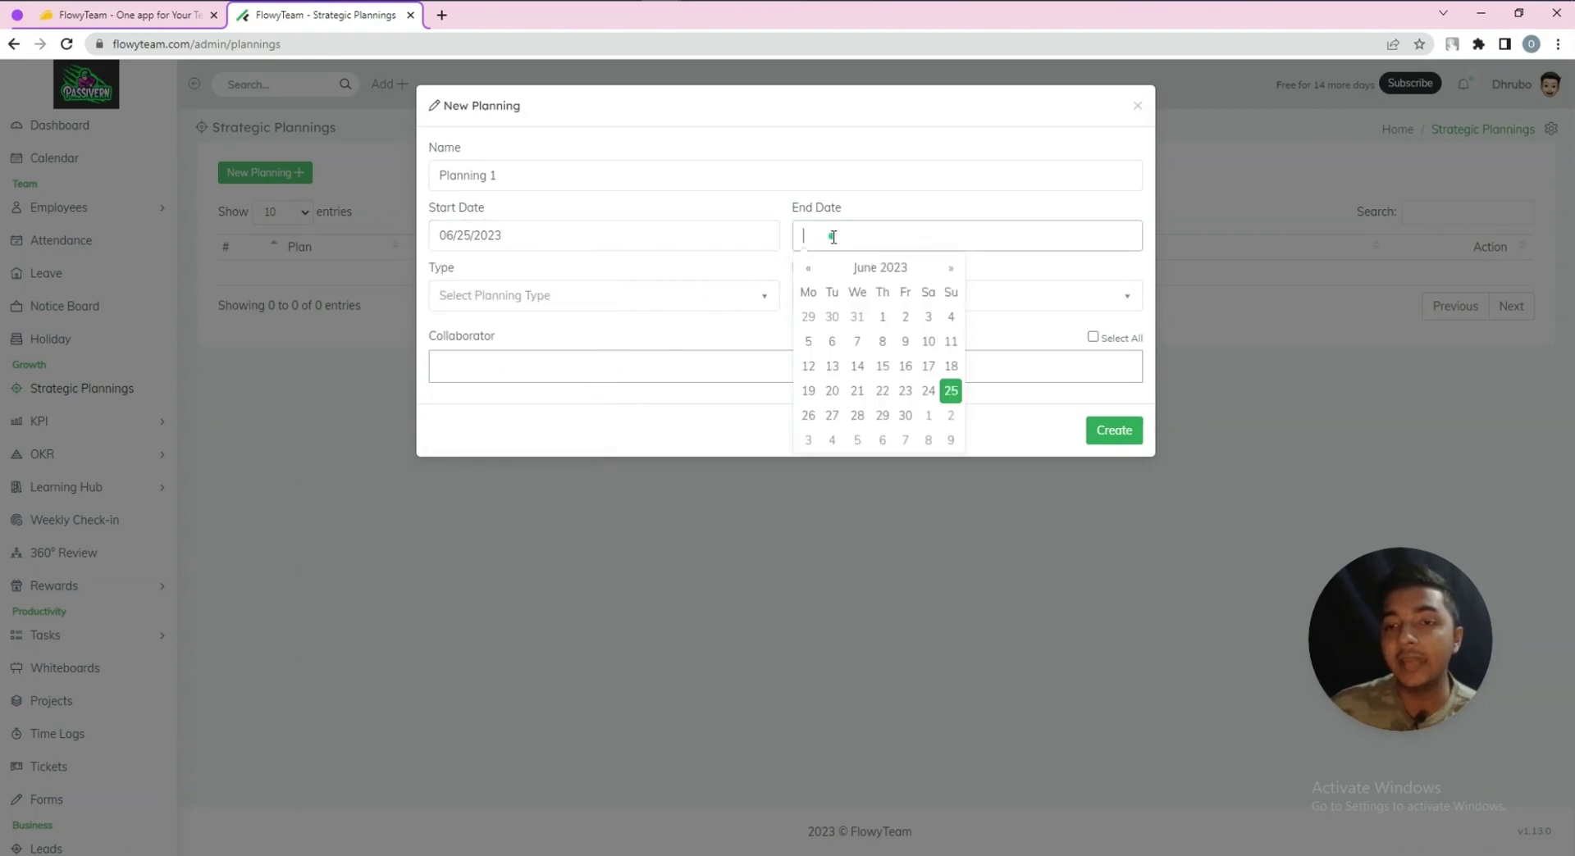
click(905, 415)
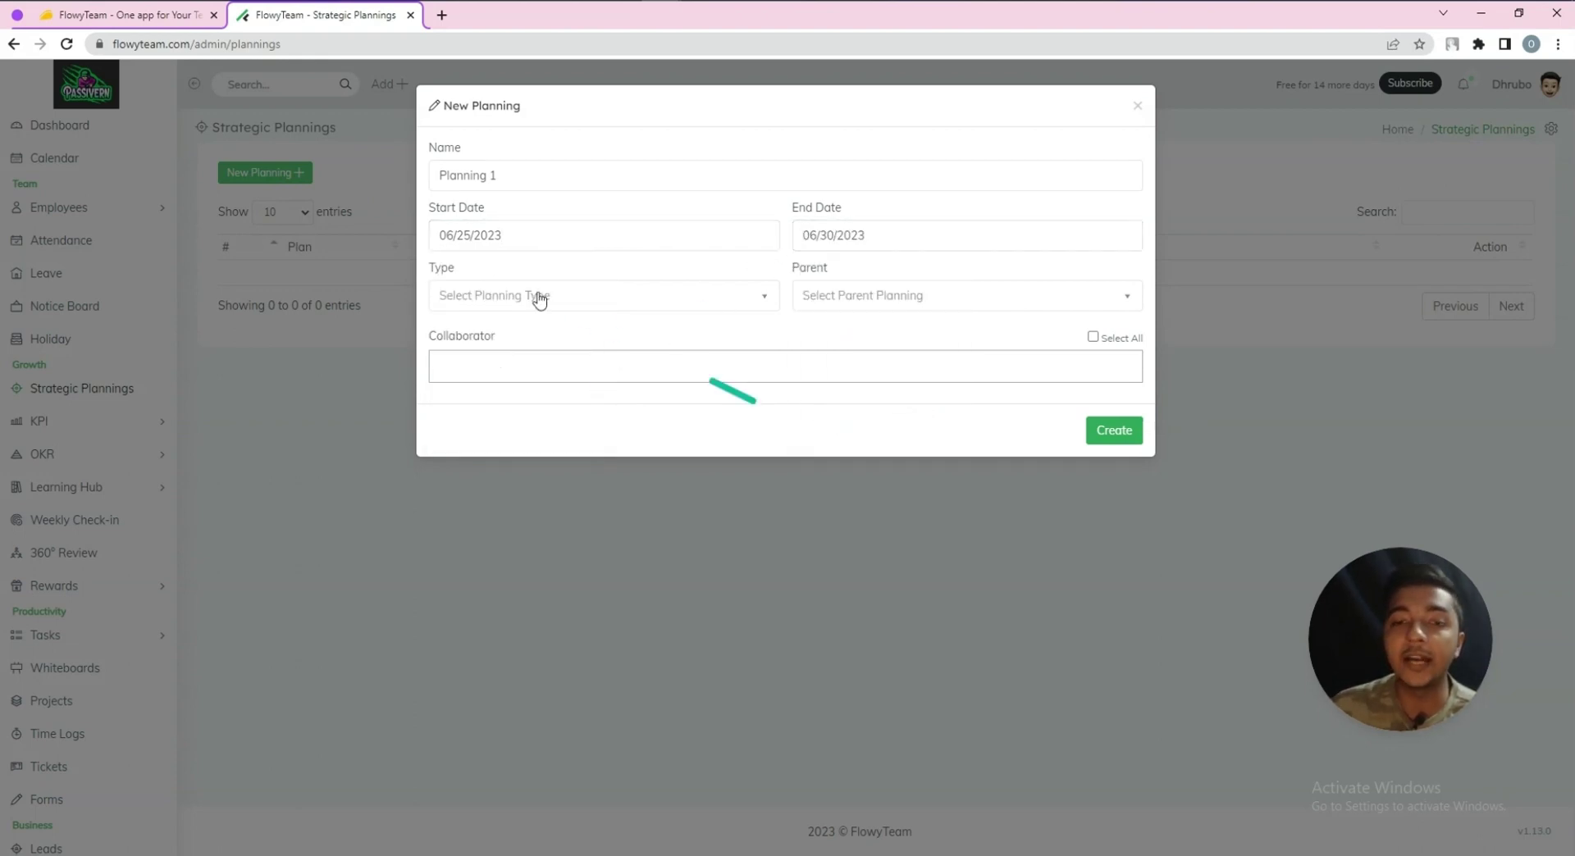
Make the planning a Team plan for Human Resource, with no parent plan
click(492, 295)
click(474, 377)
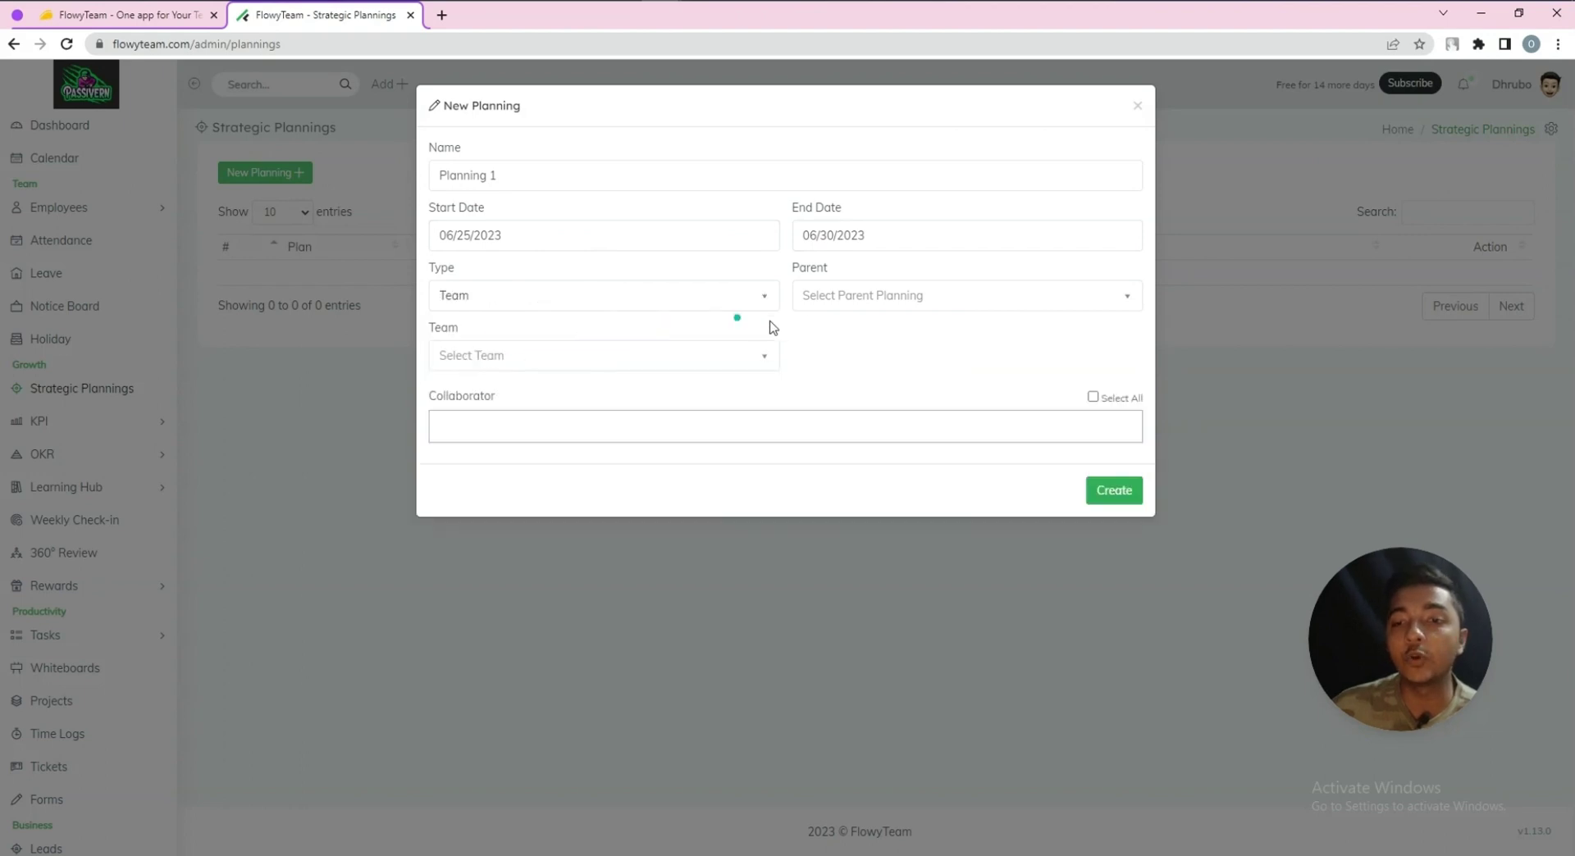
click(824, 303)
click(843, 297)
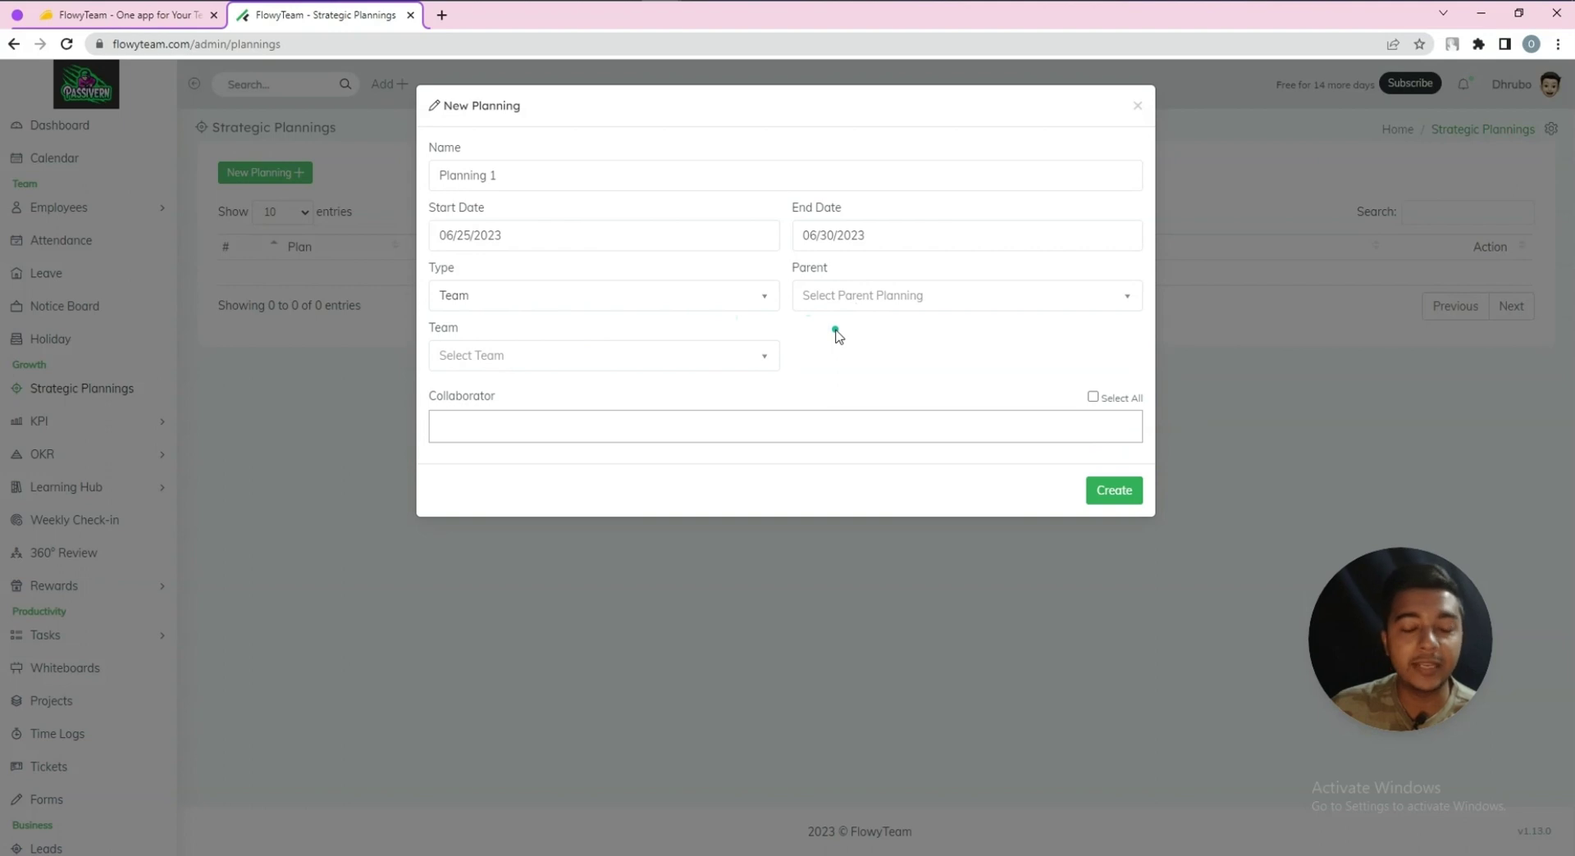
click(526, 355)
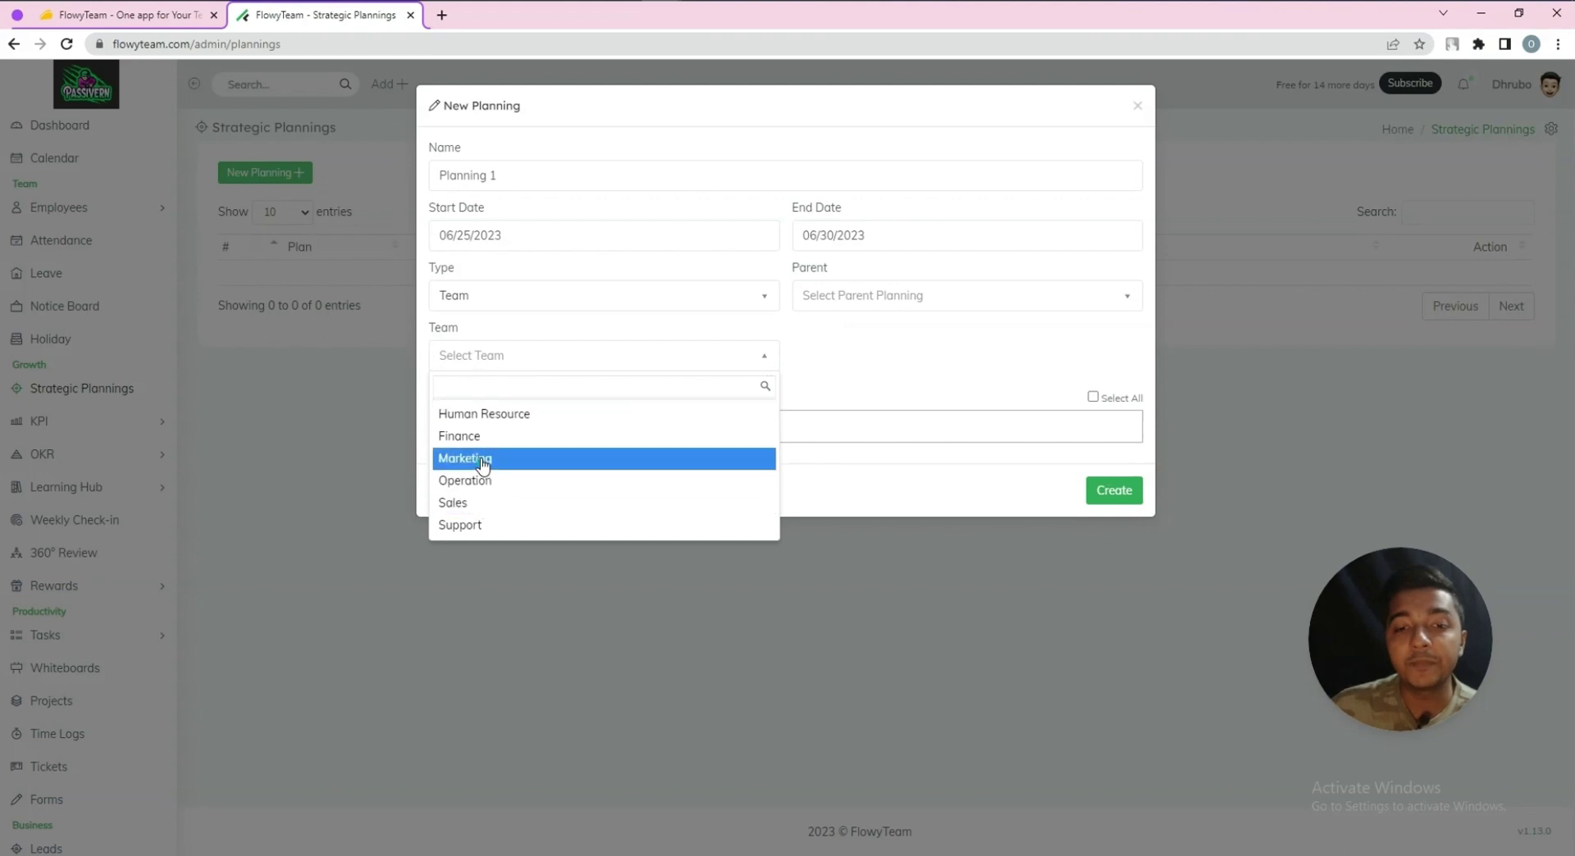
click(484, 414)
Leave all collaborators deselected and create the planning
click(481, 424)
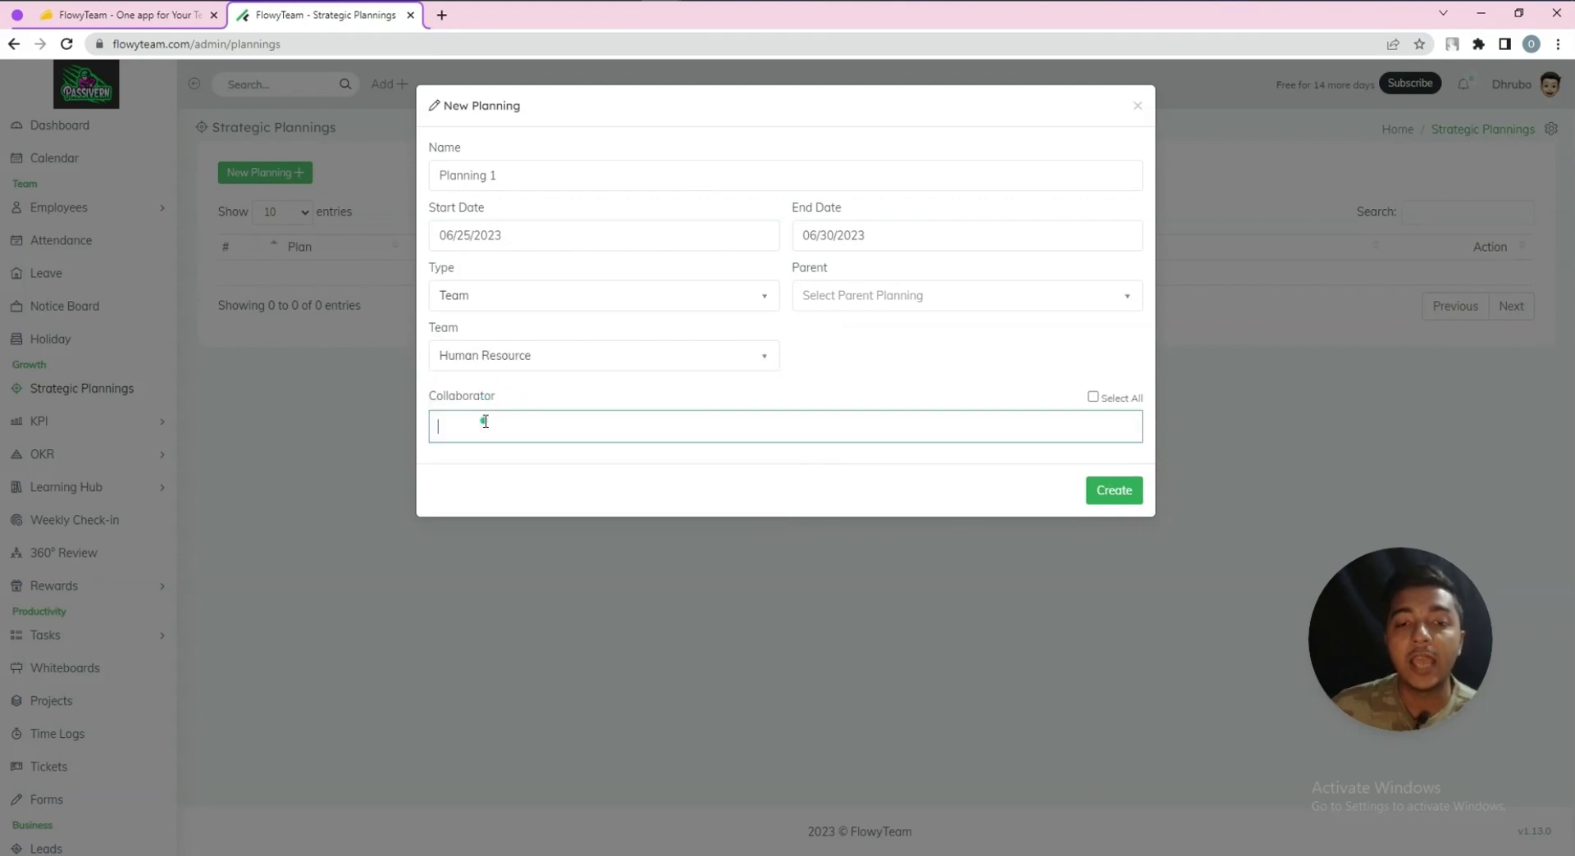
click(478, 461)
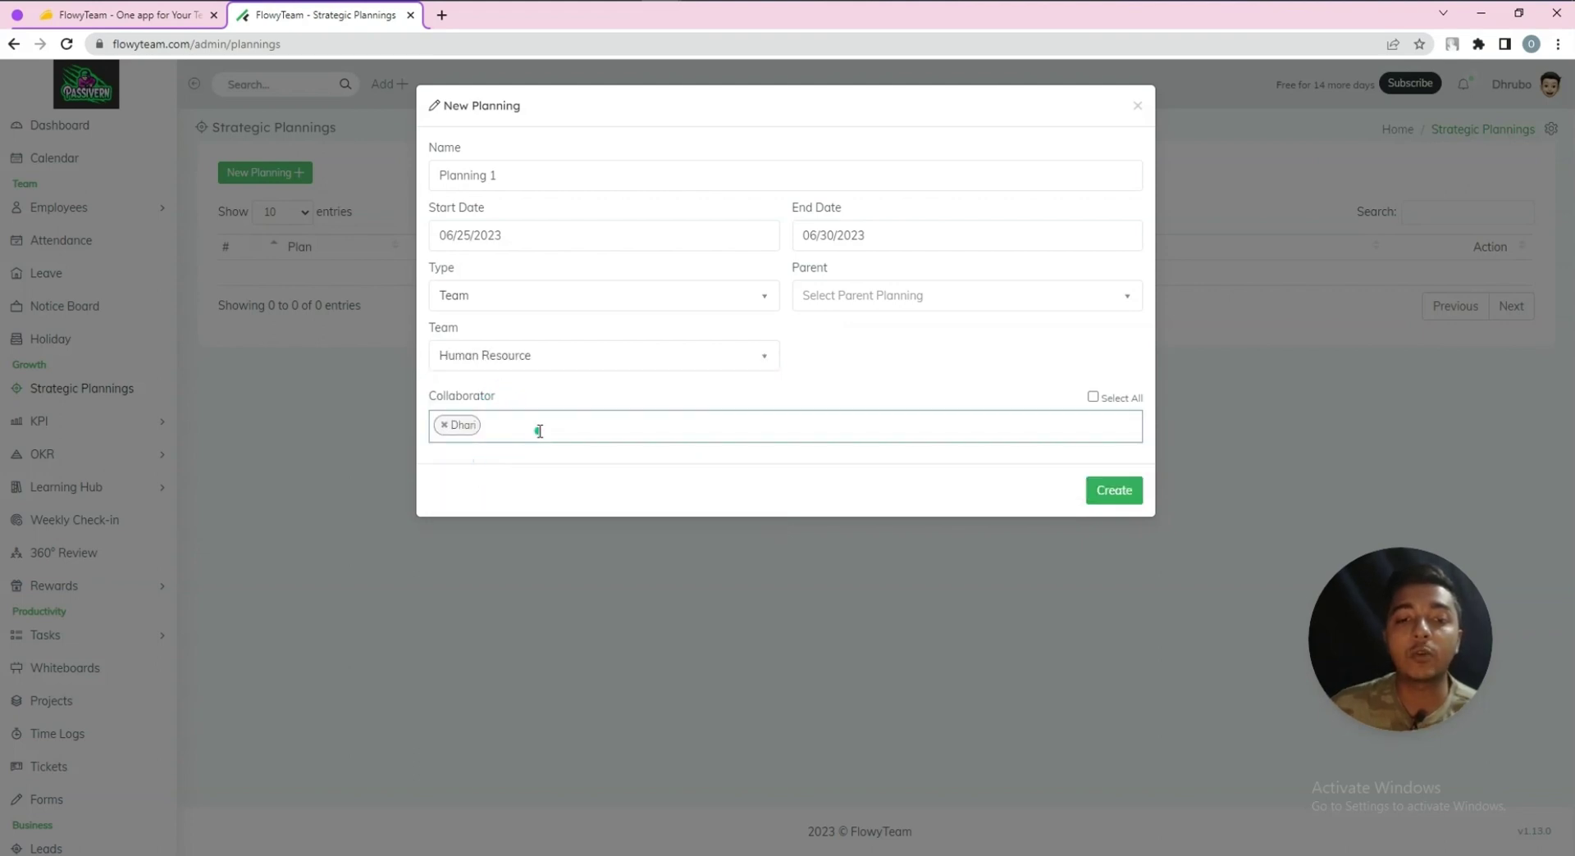
click(539, 431)
click(521, 468)
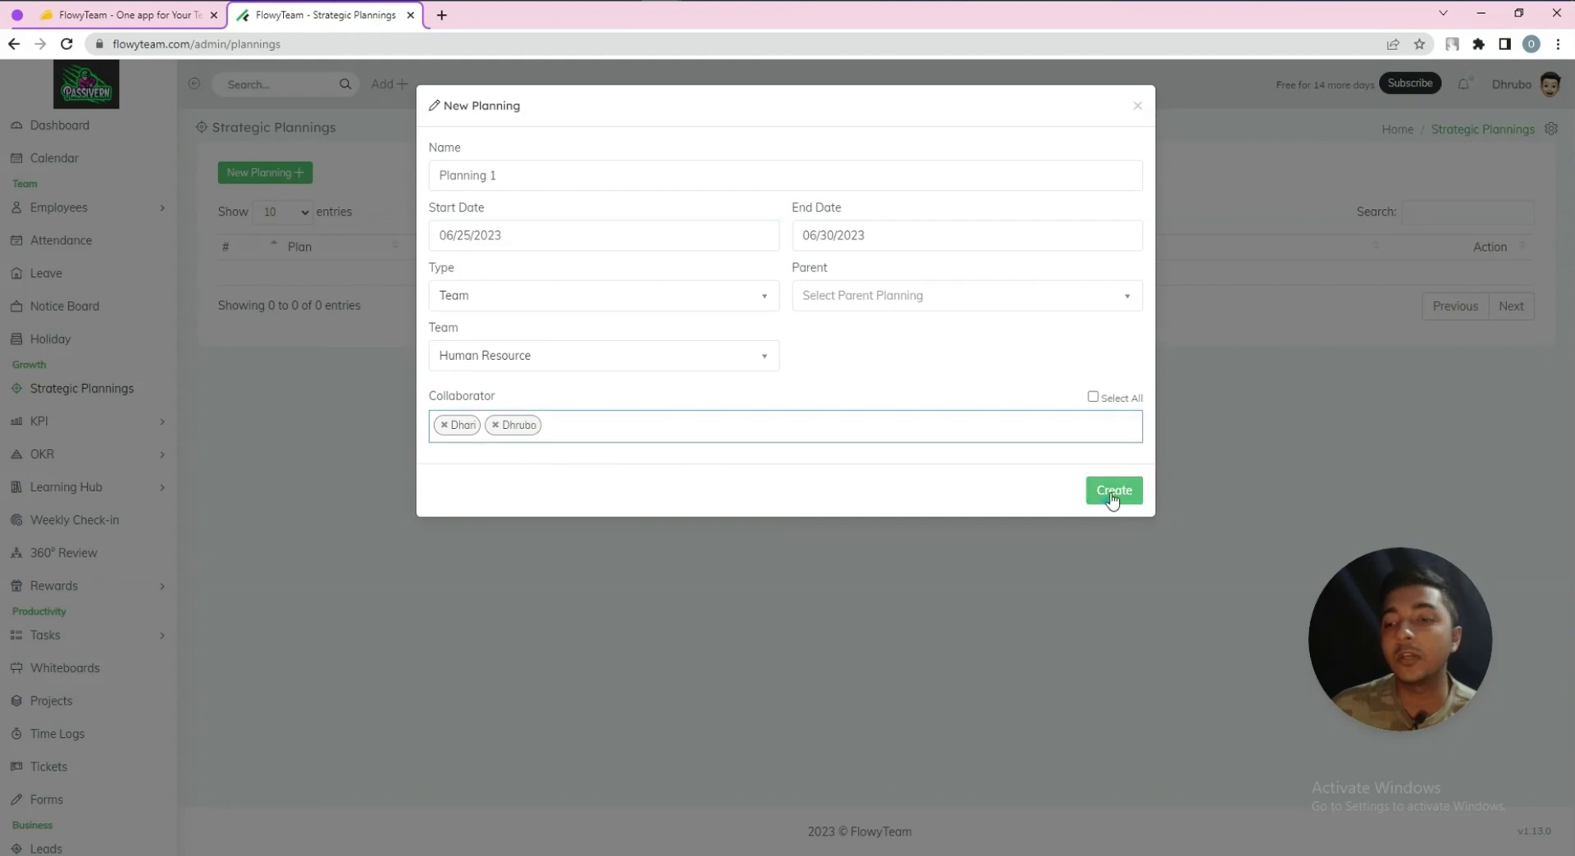
click(1092, 397)
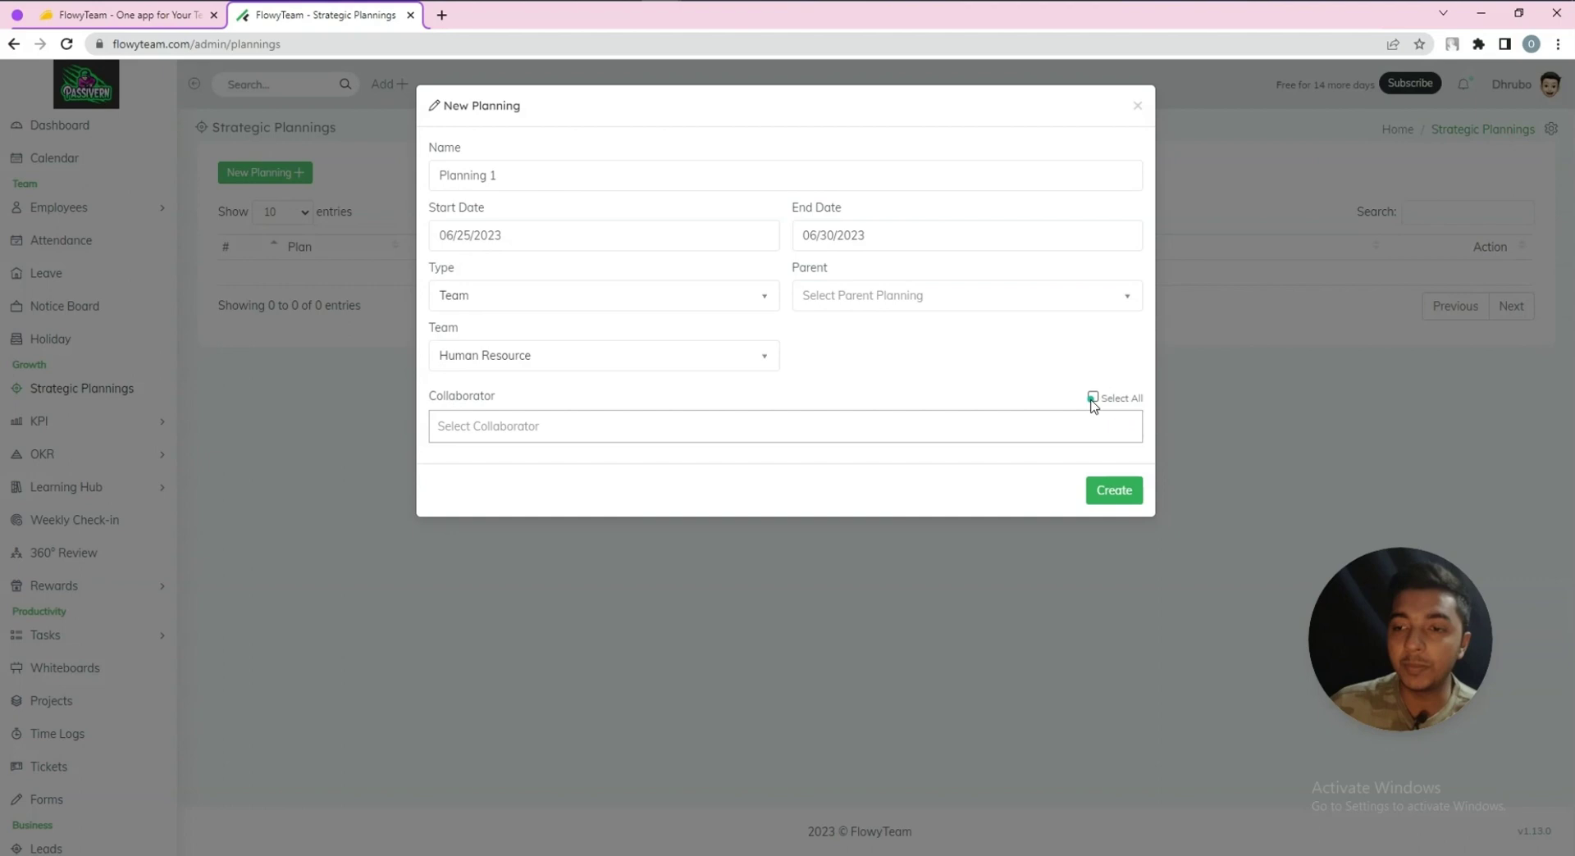
click(1115, 490)
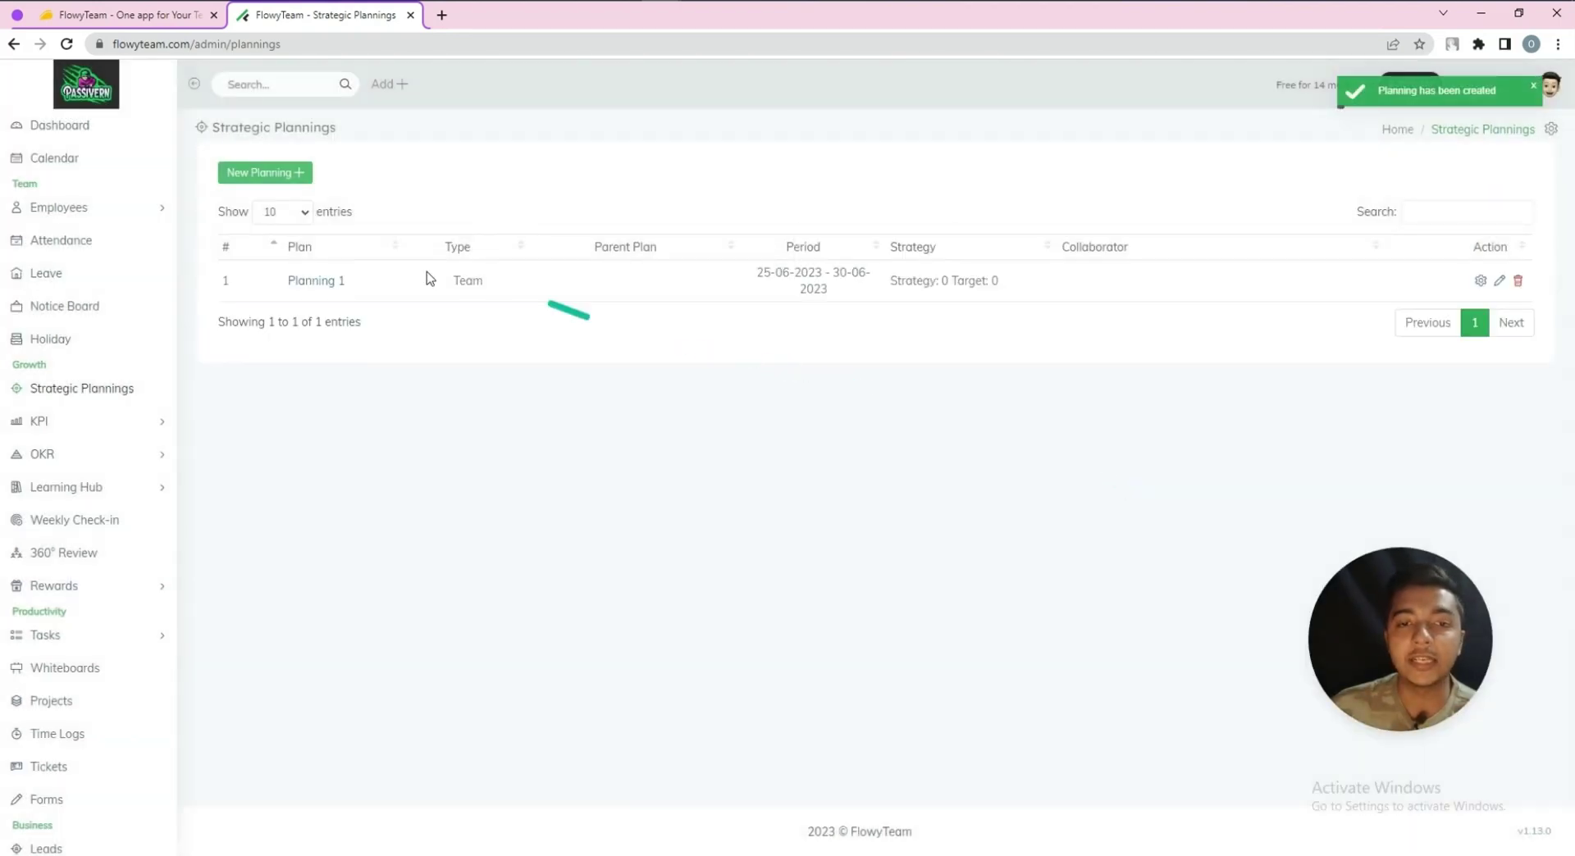
Give Planning 1 vision 'grow online business', mission 'get more subscribe' and pasted bulleted core values, and save
click(324, 285)
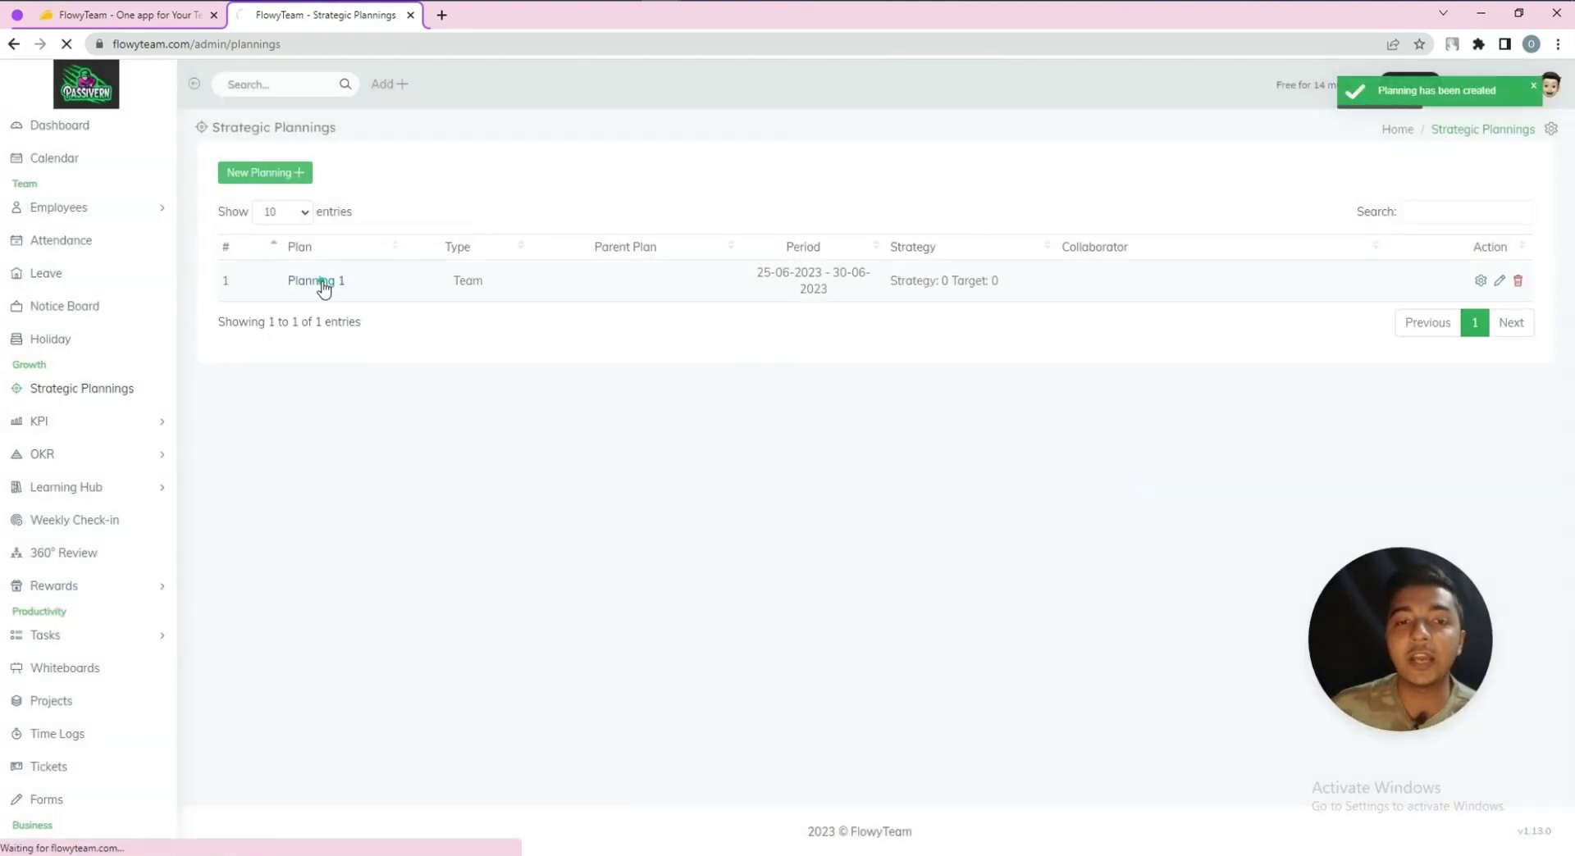
click(259, 215)
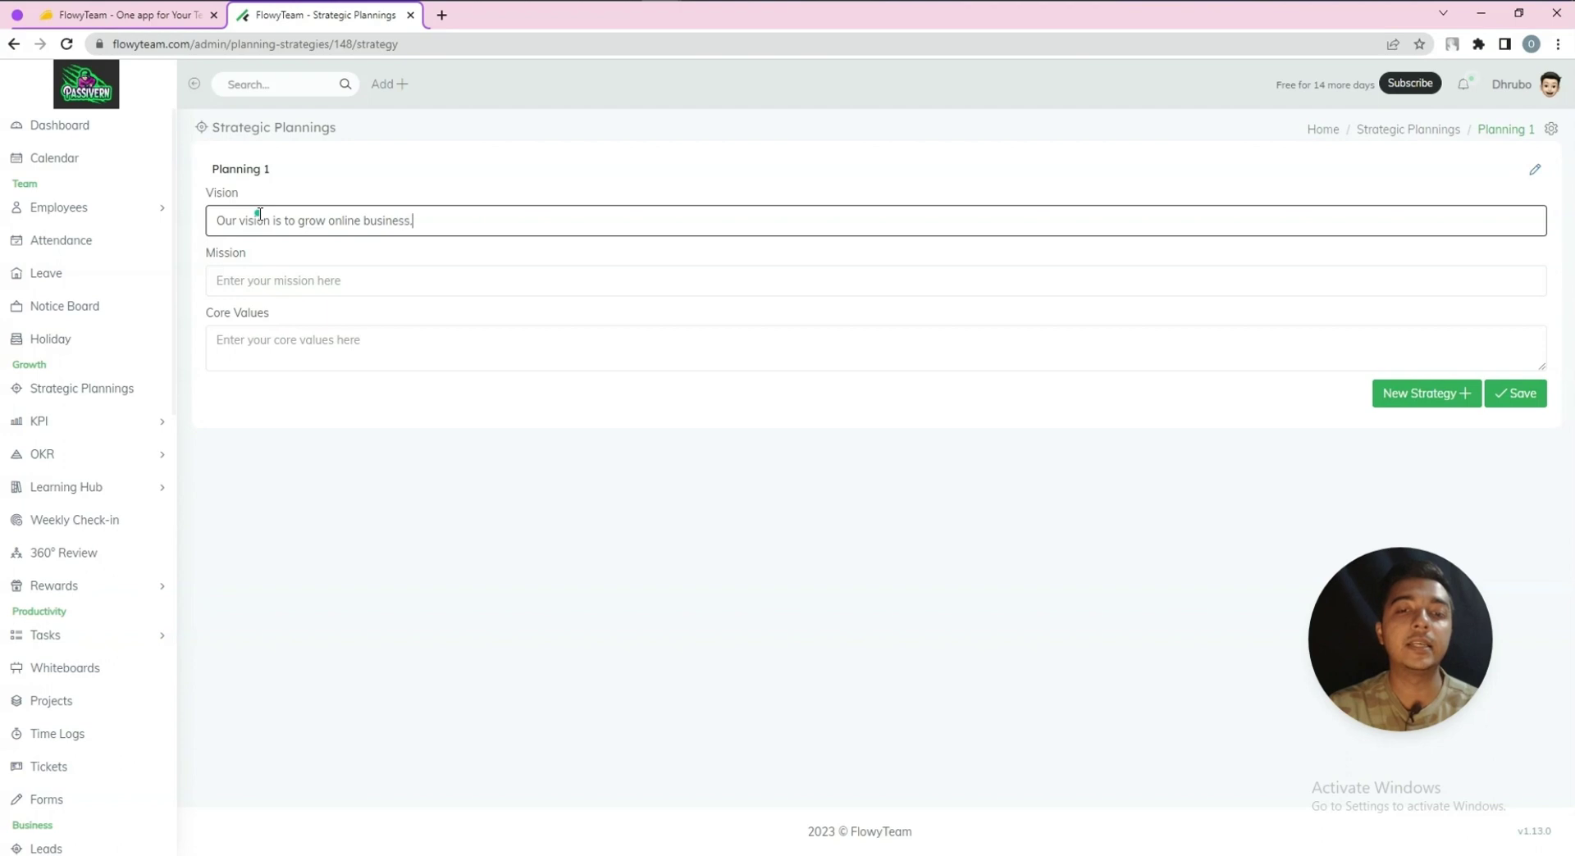
click(293, 281)
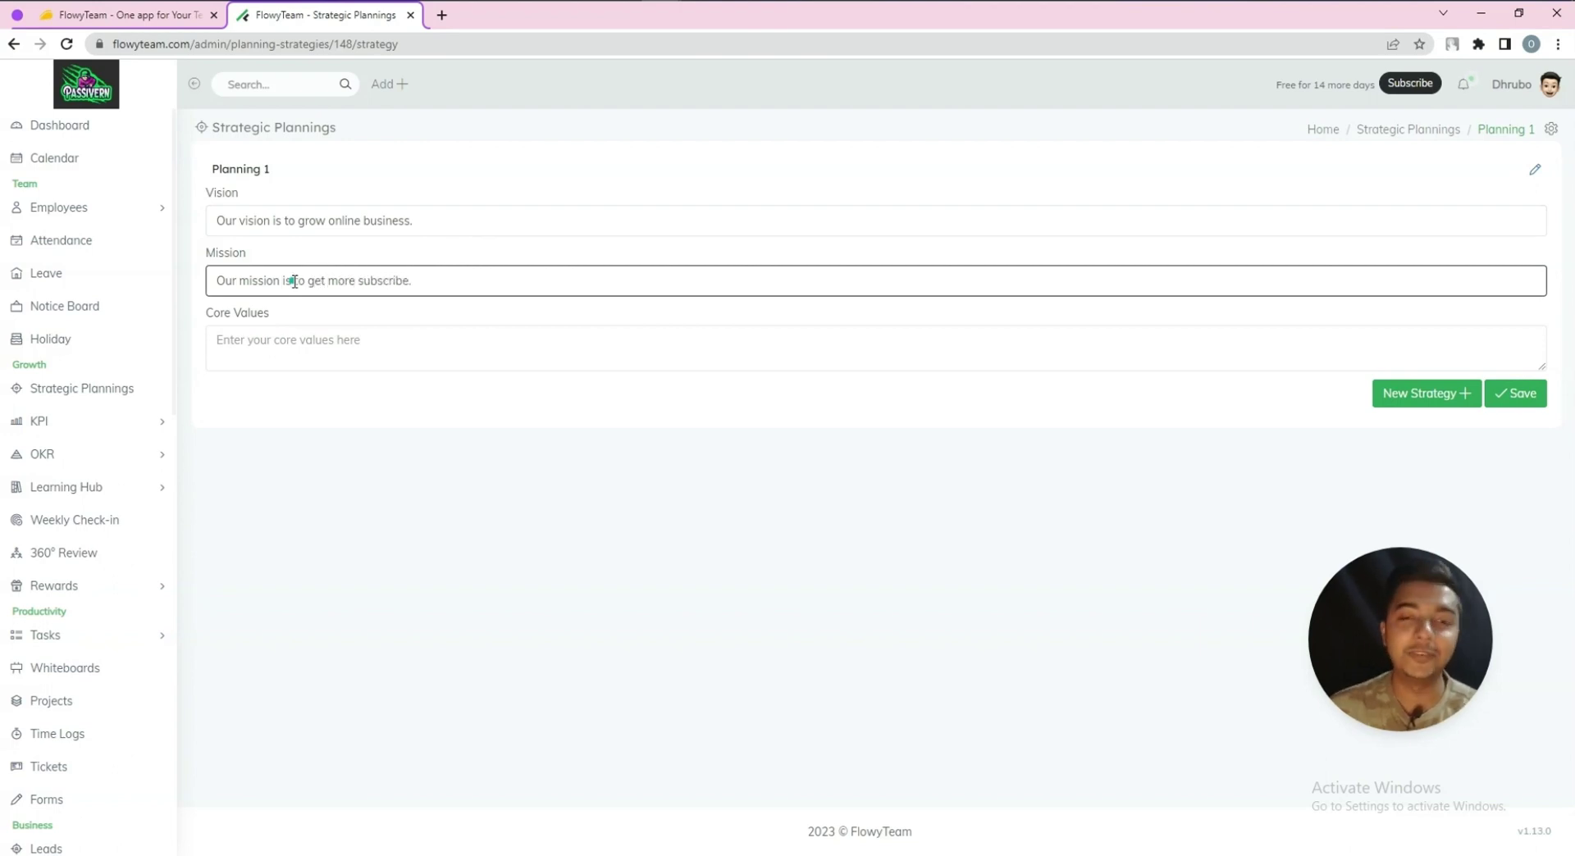
click(273, 340)
key(ctrl+v)
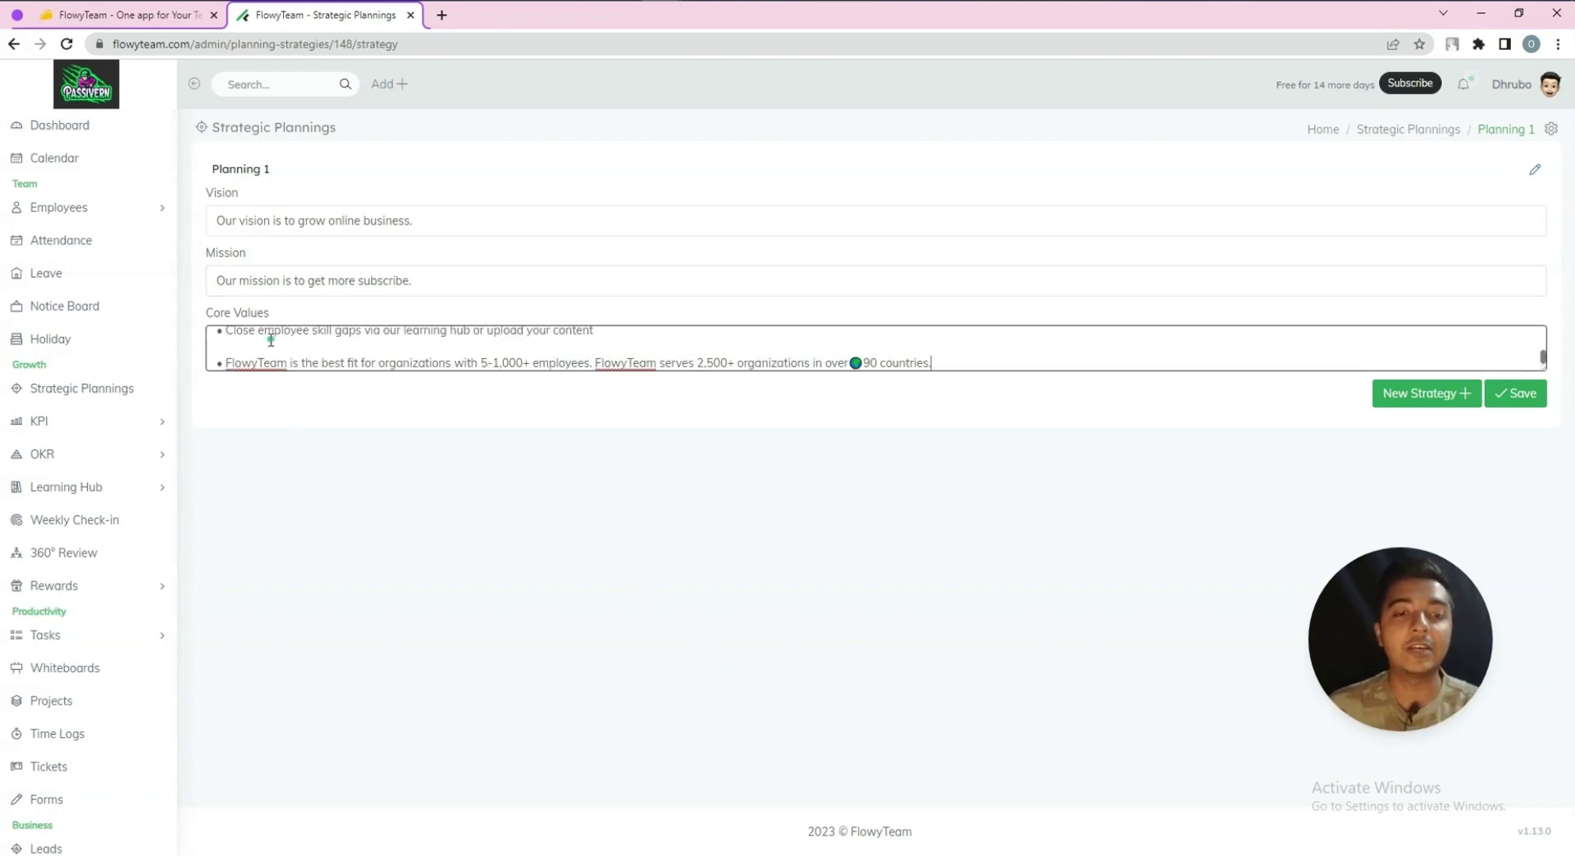
click(1512, 397)
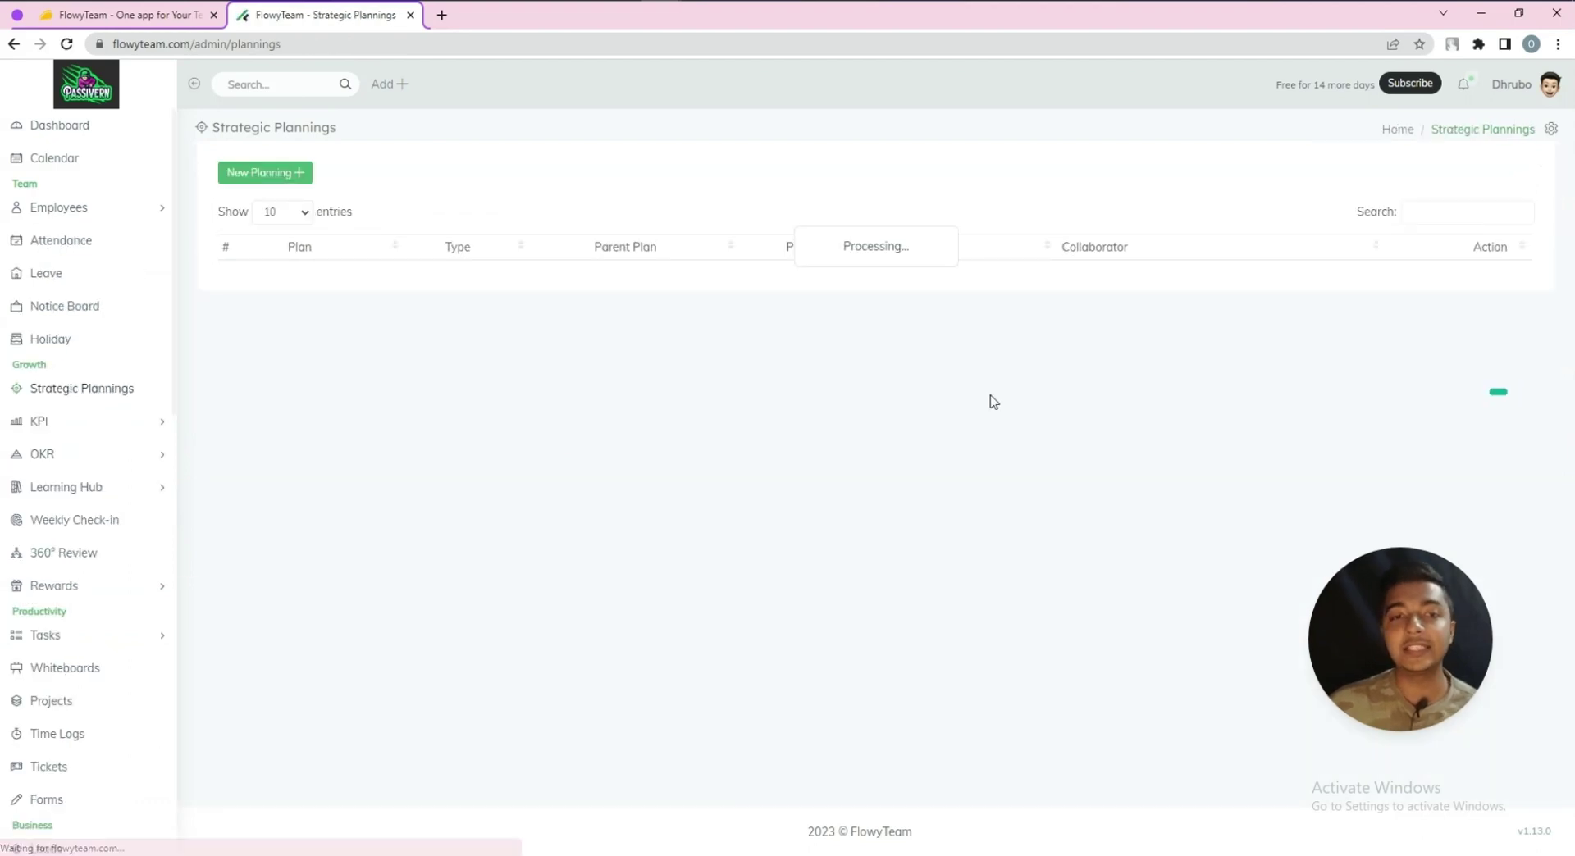
click(297, 271)
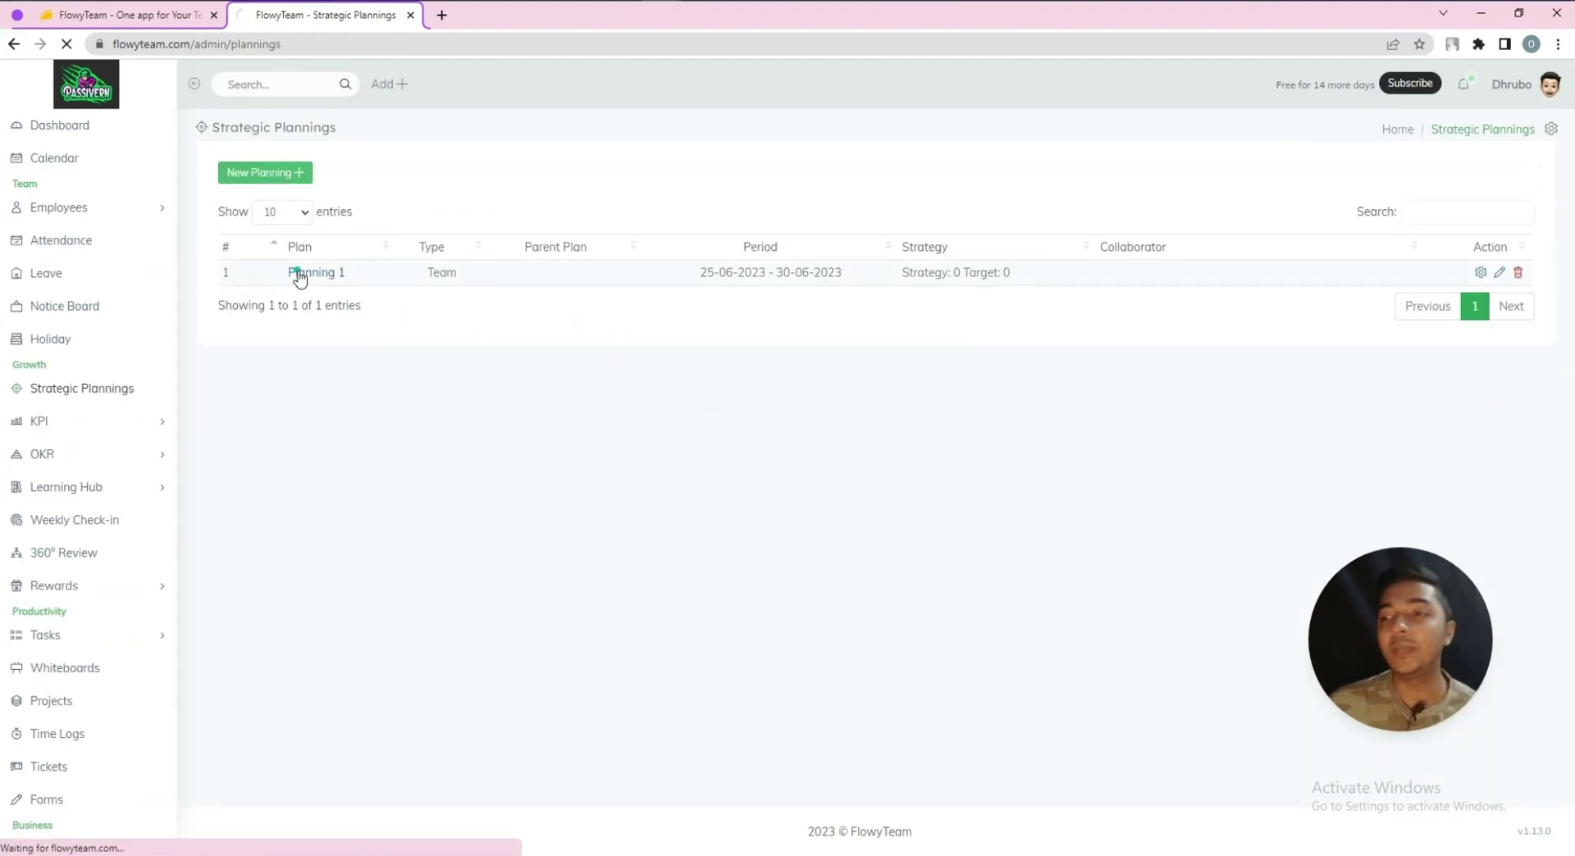
scroll(427, 354, down, 1)
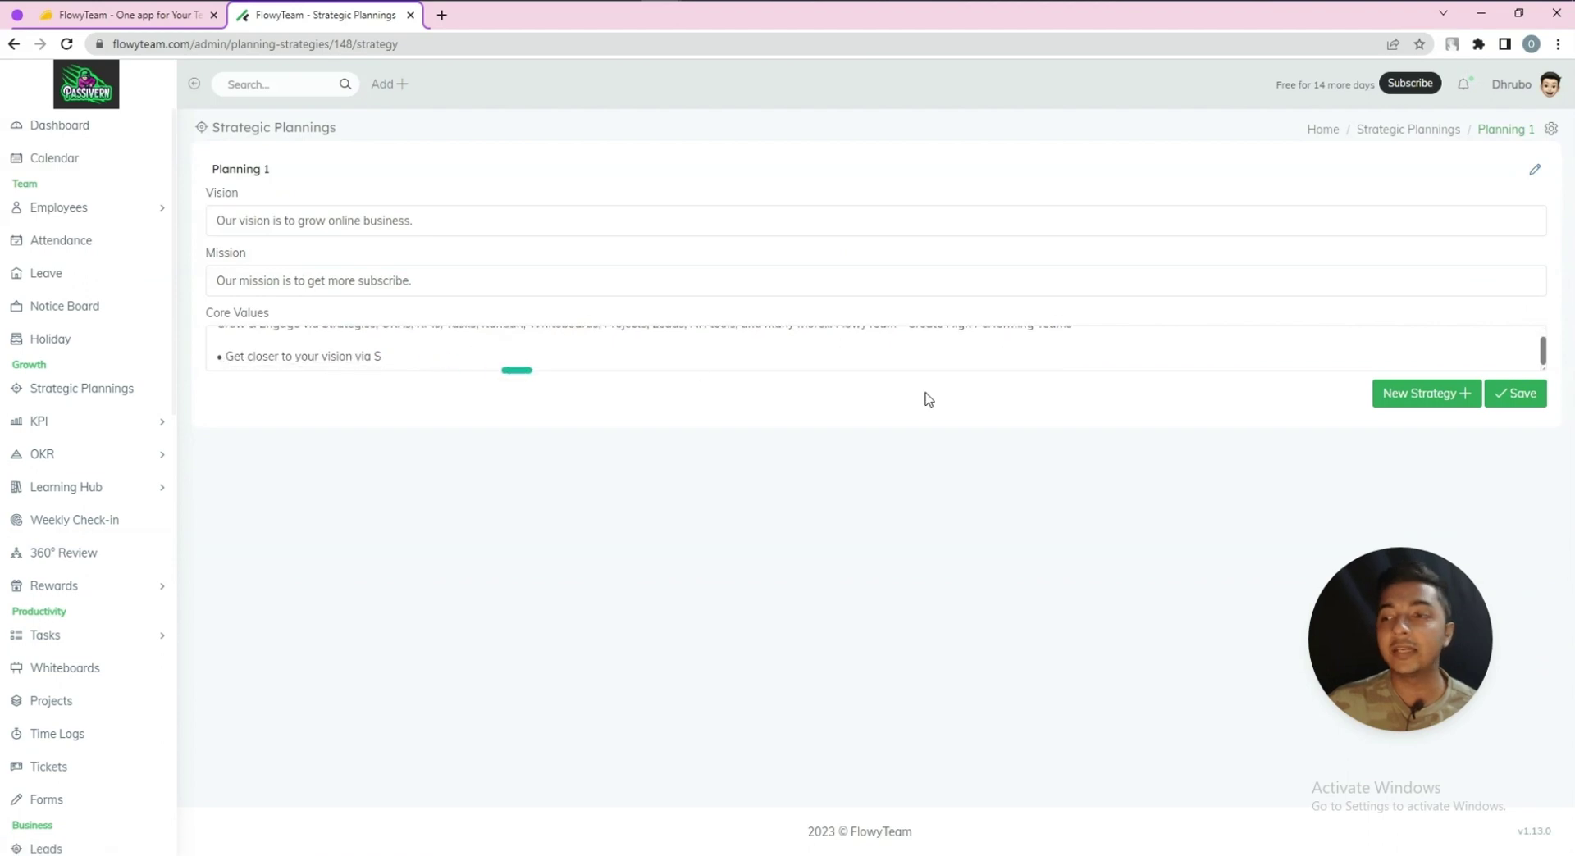
Create 'Strategy 2', correcting the title's spelling, with the pasted FlowyTeam feature-list description
click(1419, 396)
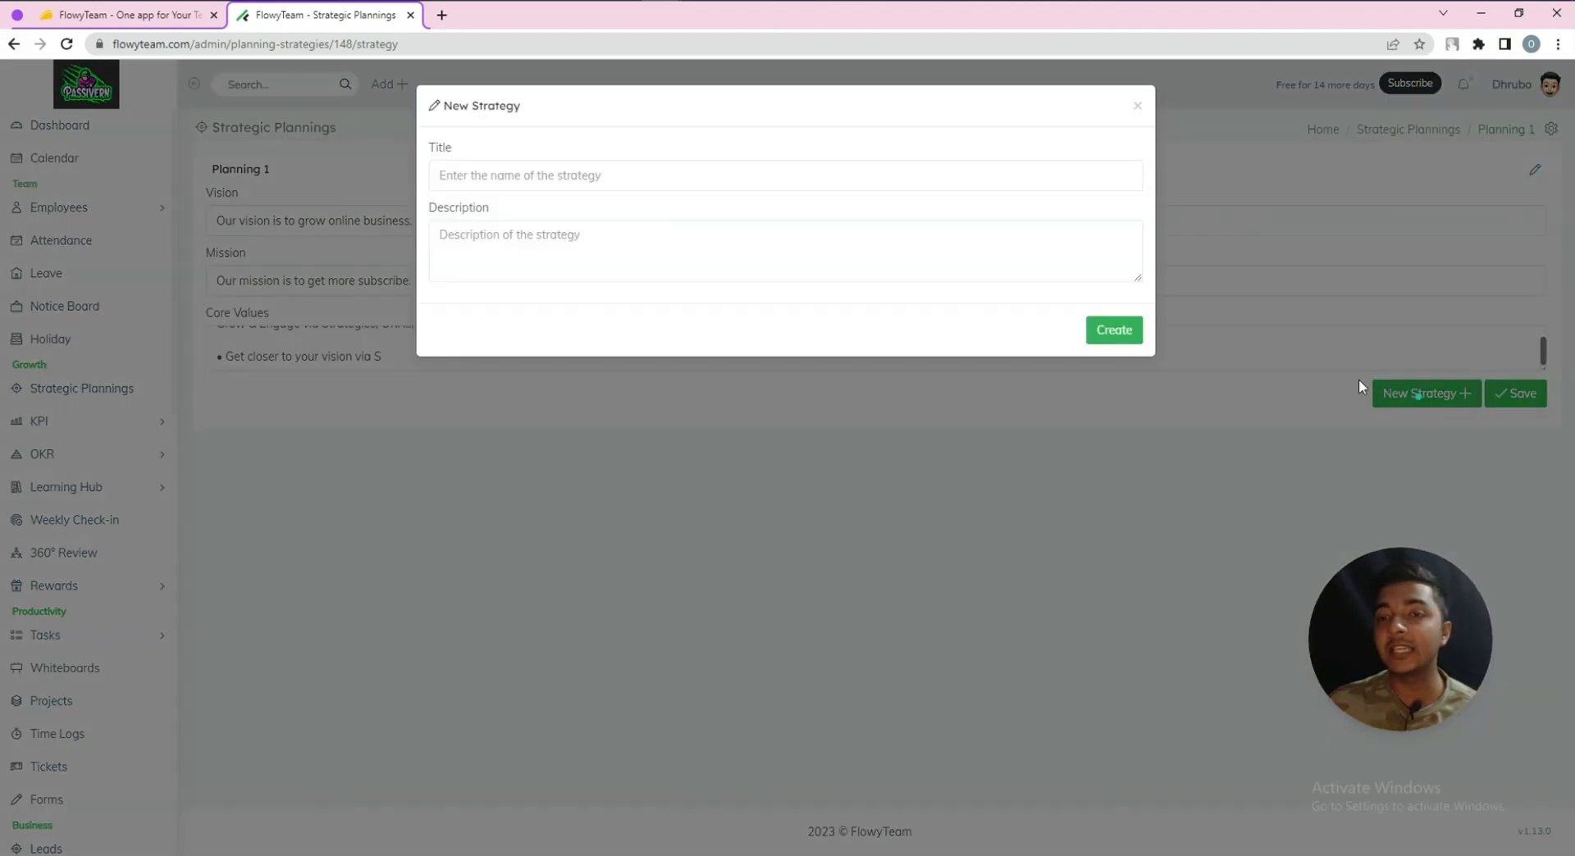
click(539, 173)
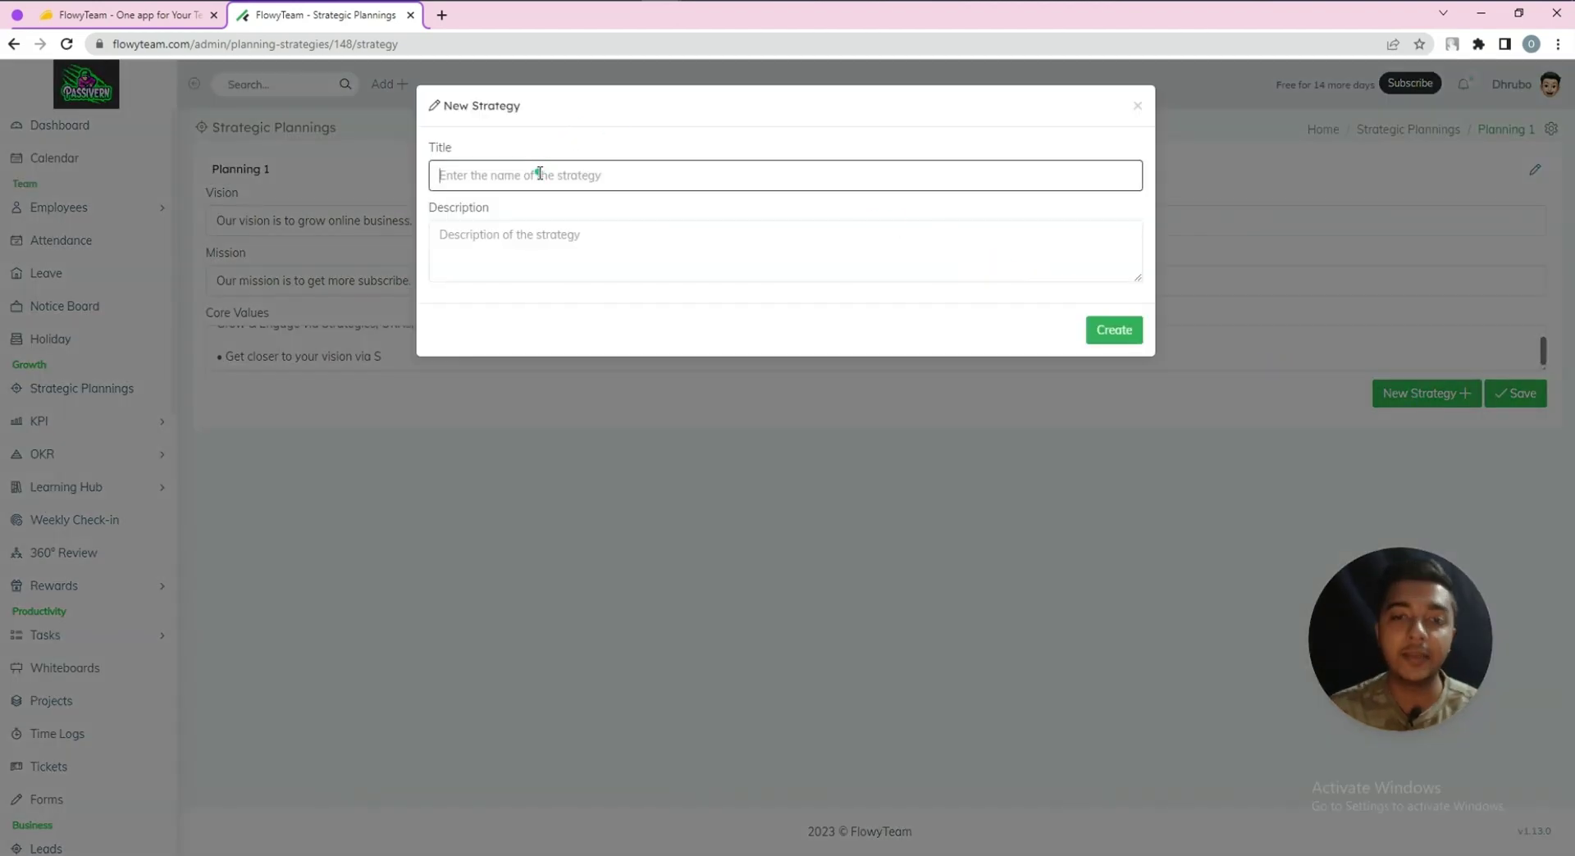
text(Startegy)
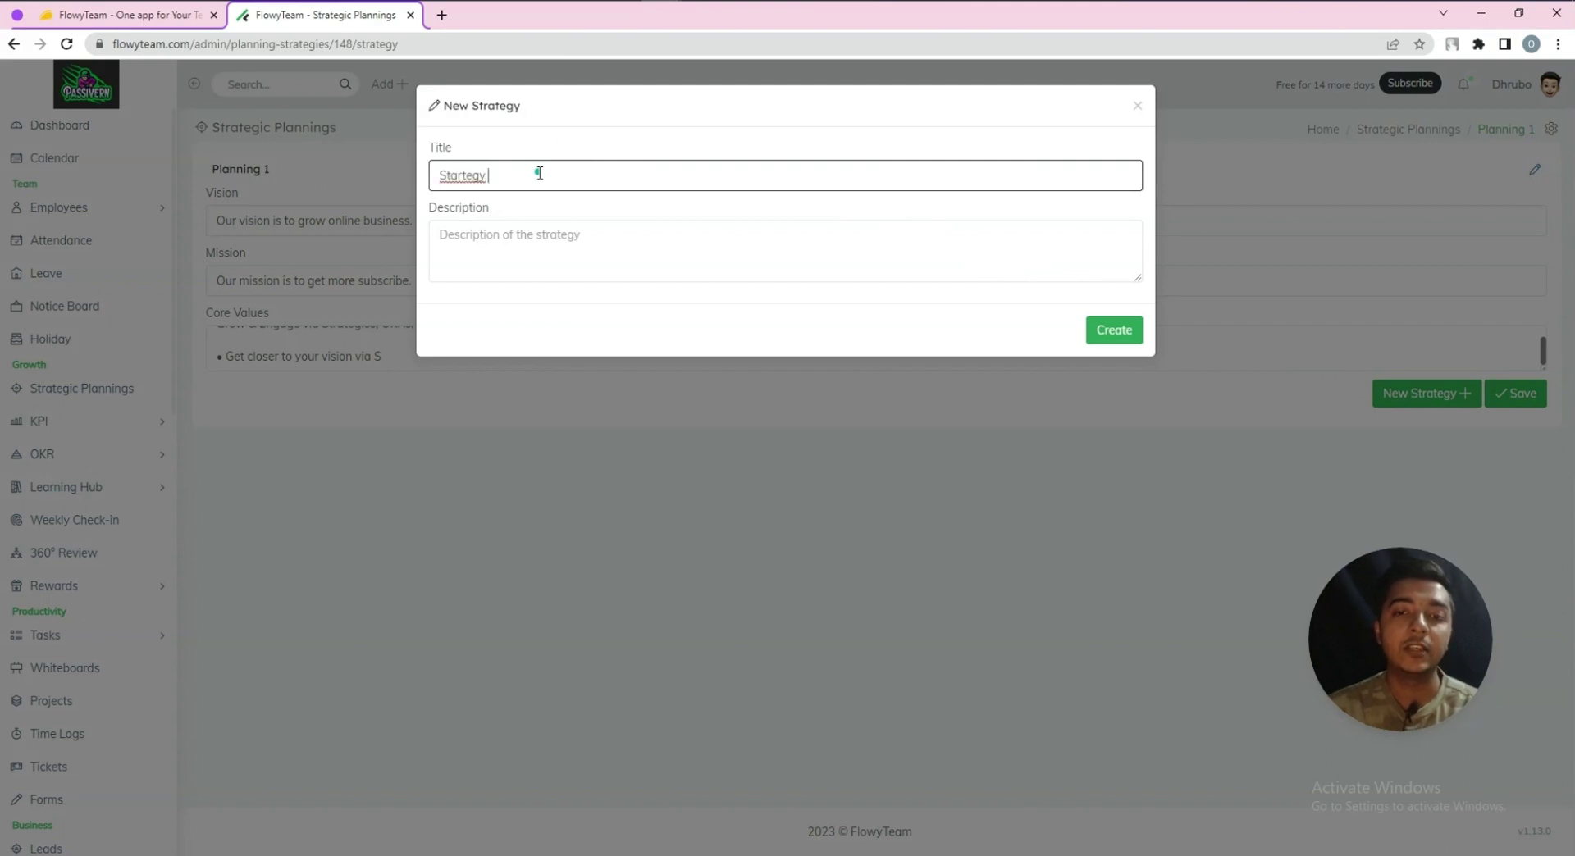
text( 1)
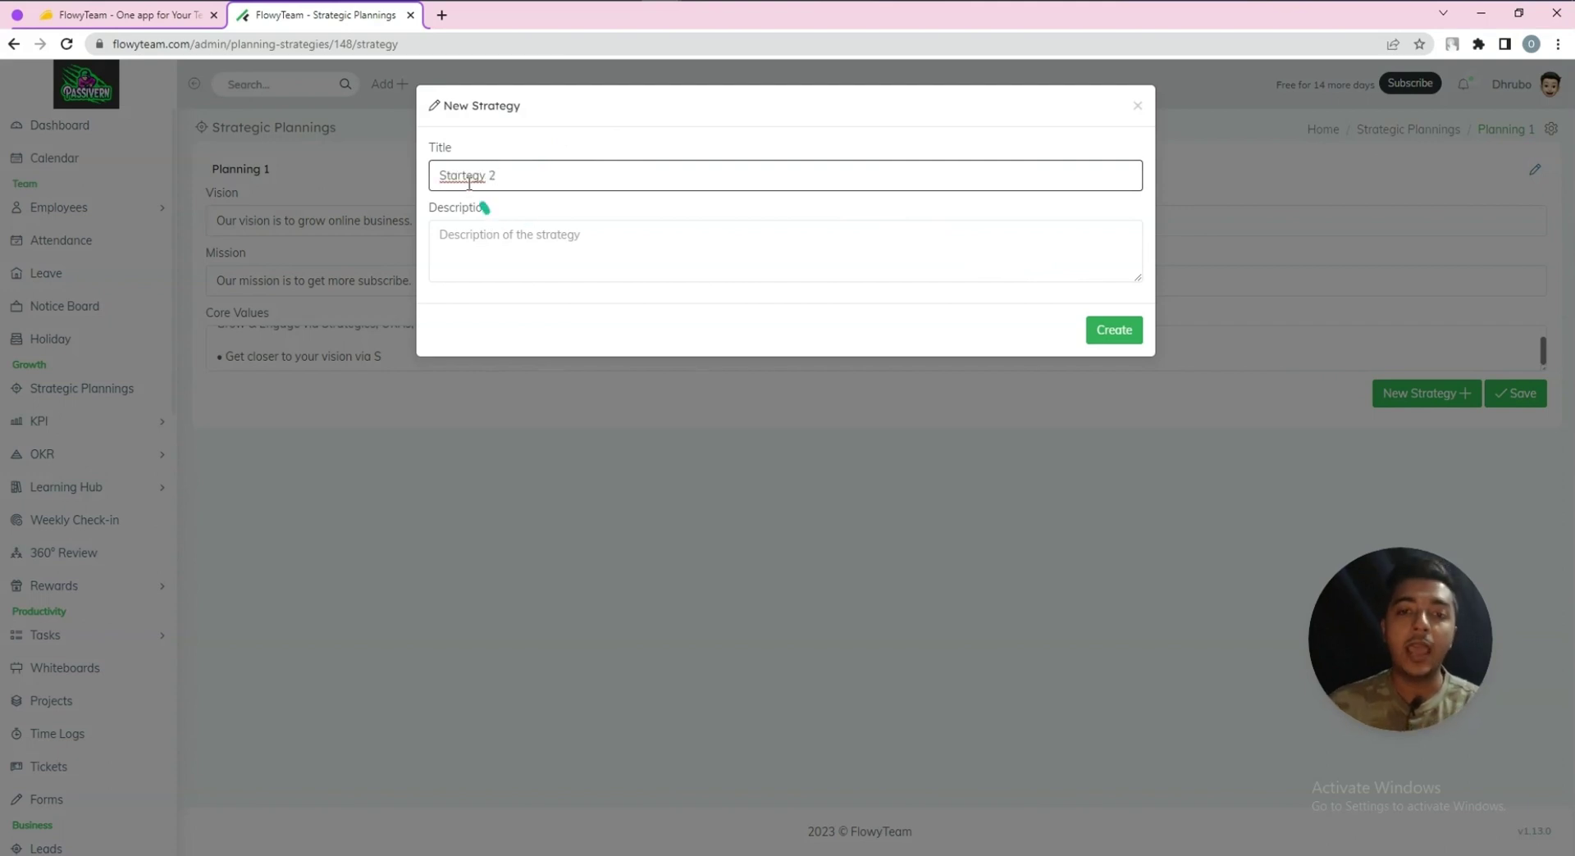
right_click(464, 175)
click(496, 190)
click(496, 222)
key(ctrl+v)
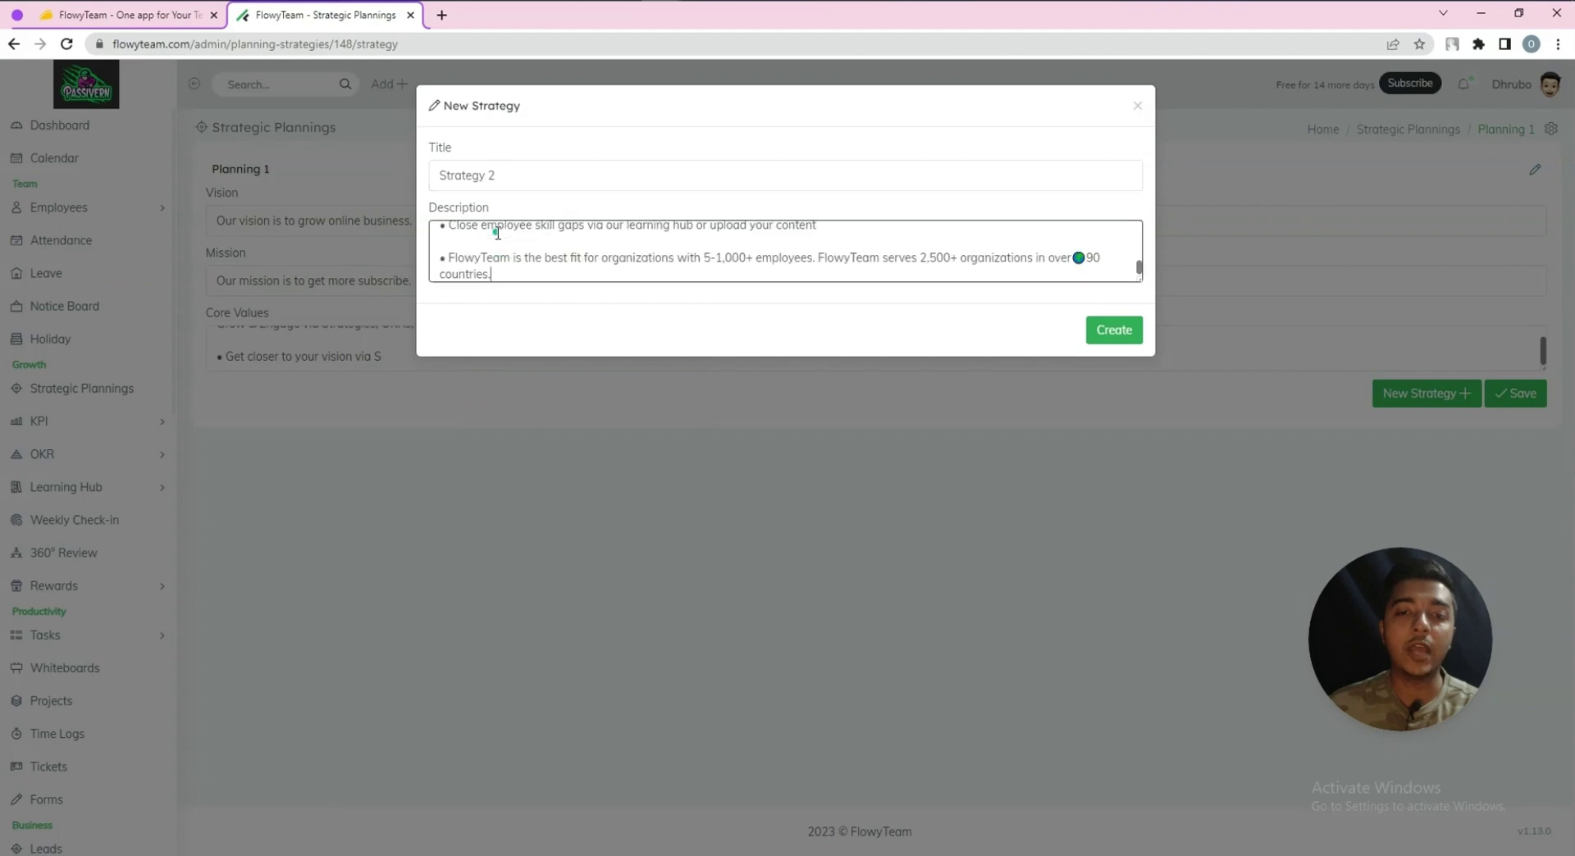
click(1126, 333)
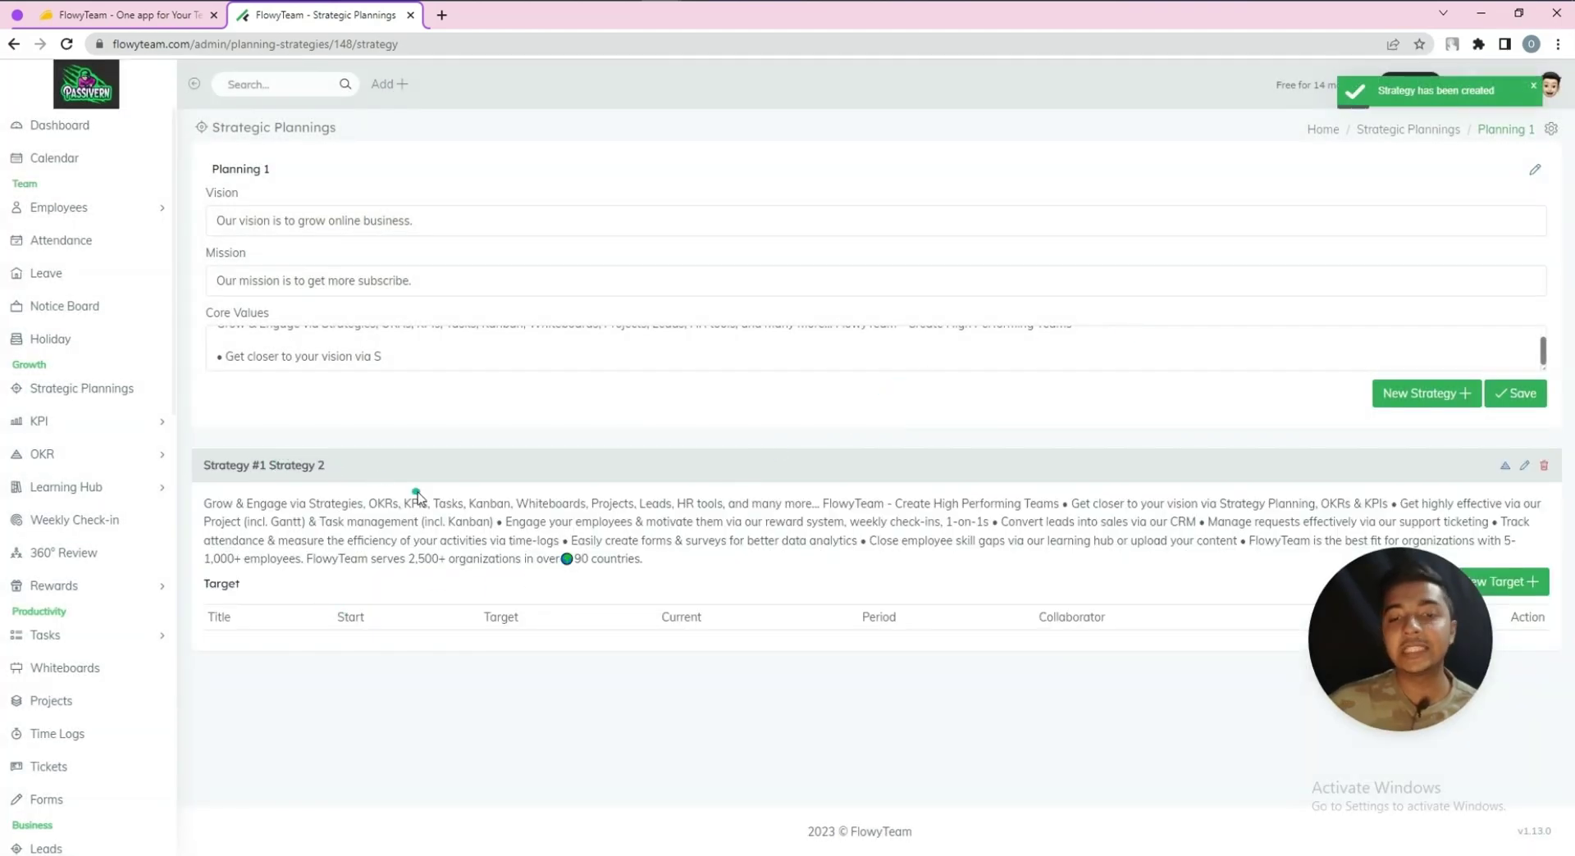
Start Target 1 ending 06/27/2023 with initial 24234, current 212 and target 343254
click(1488, 580)
click(491, 173)
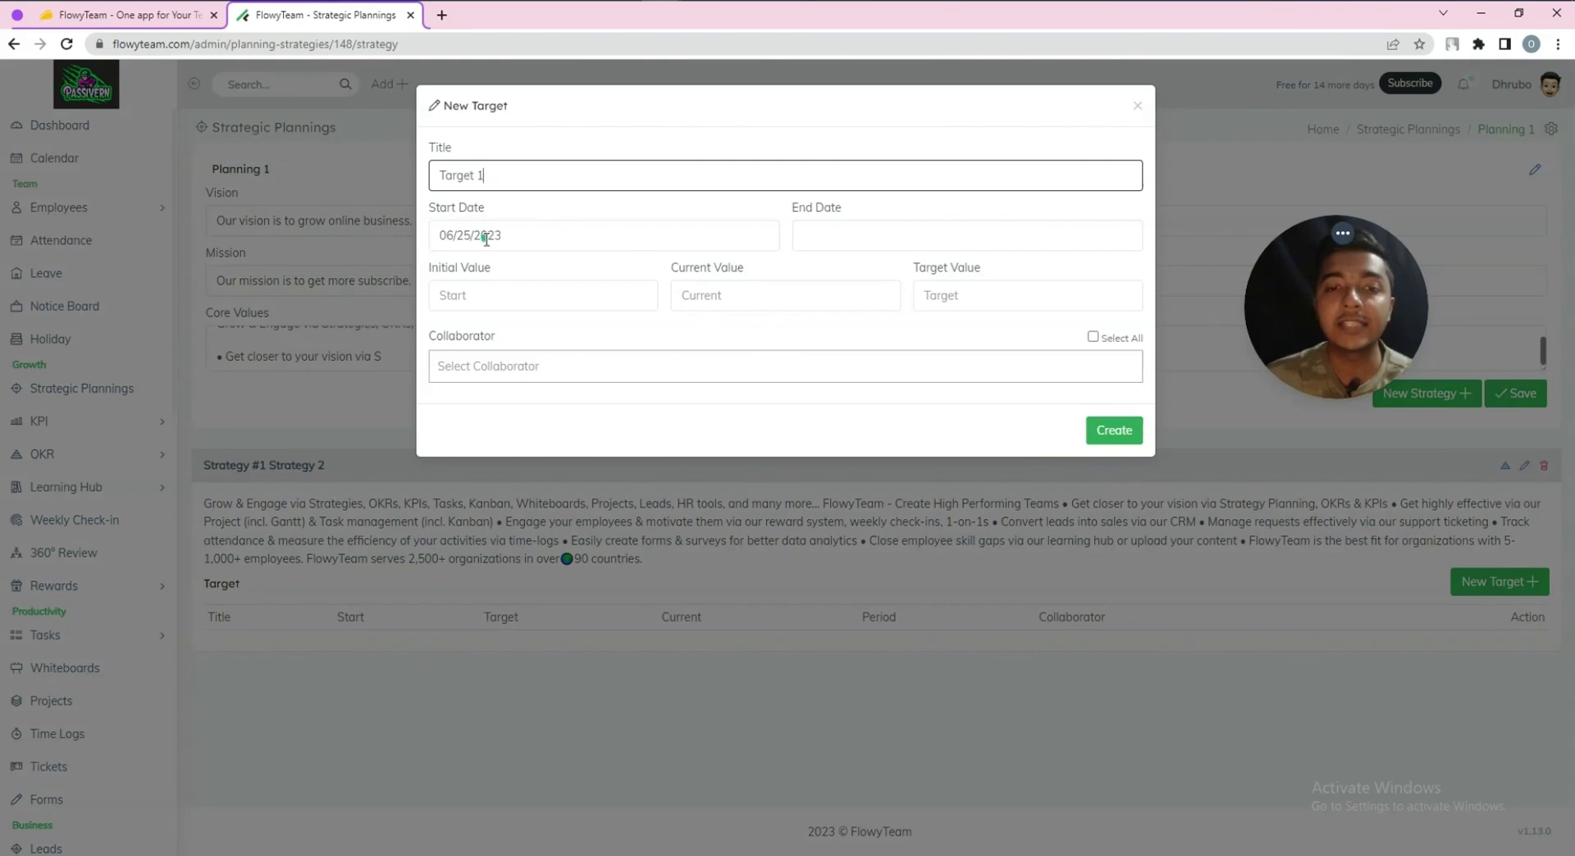
click(844, 237)
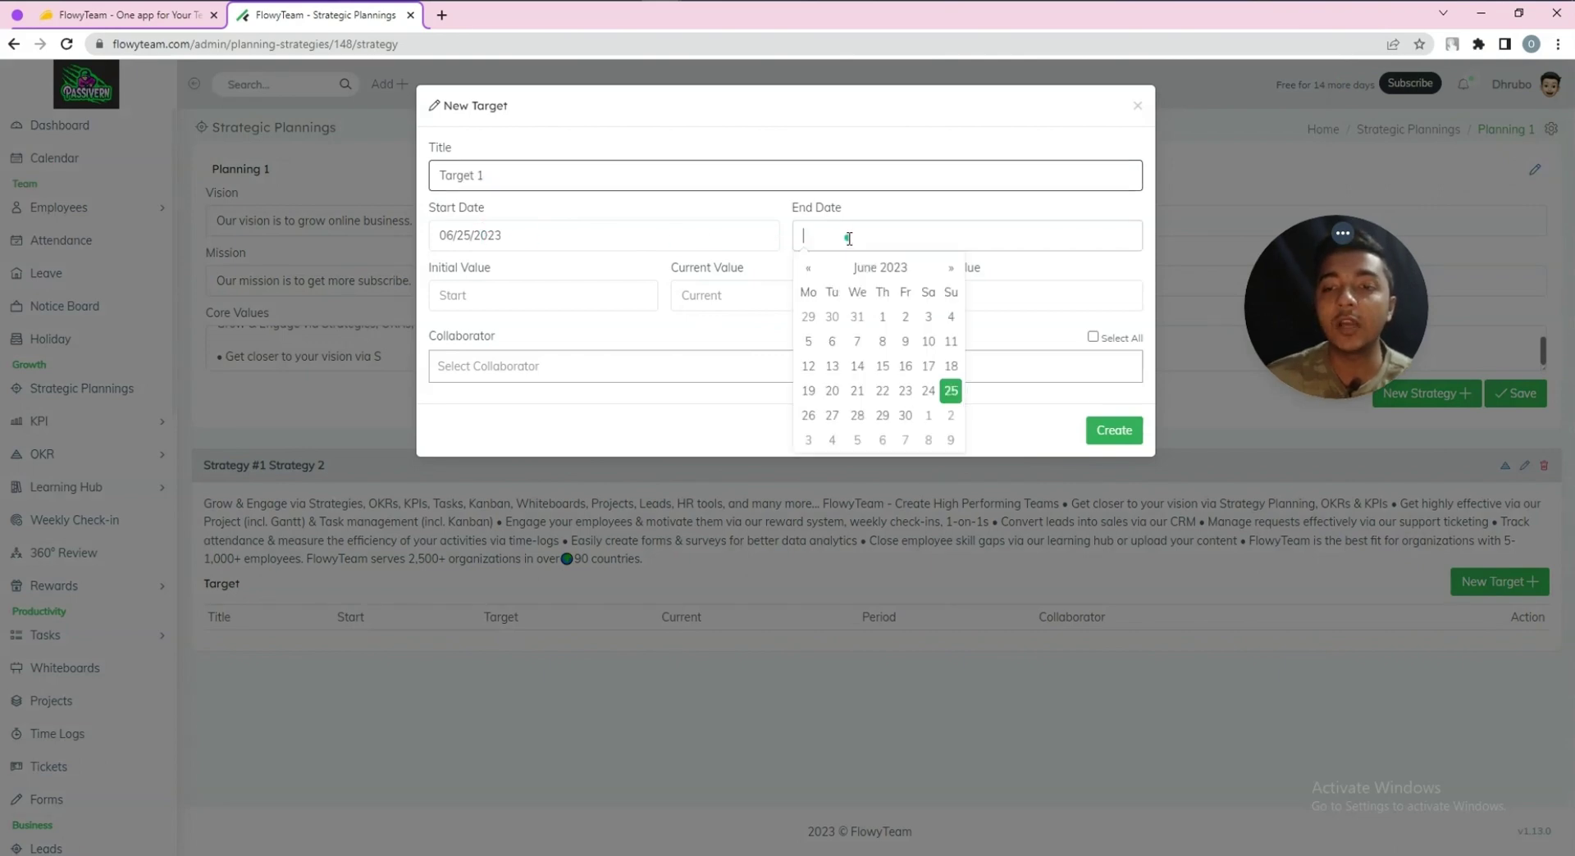
click(833, 415)
click(470, 298)
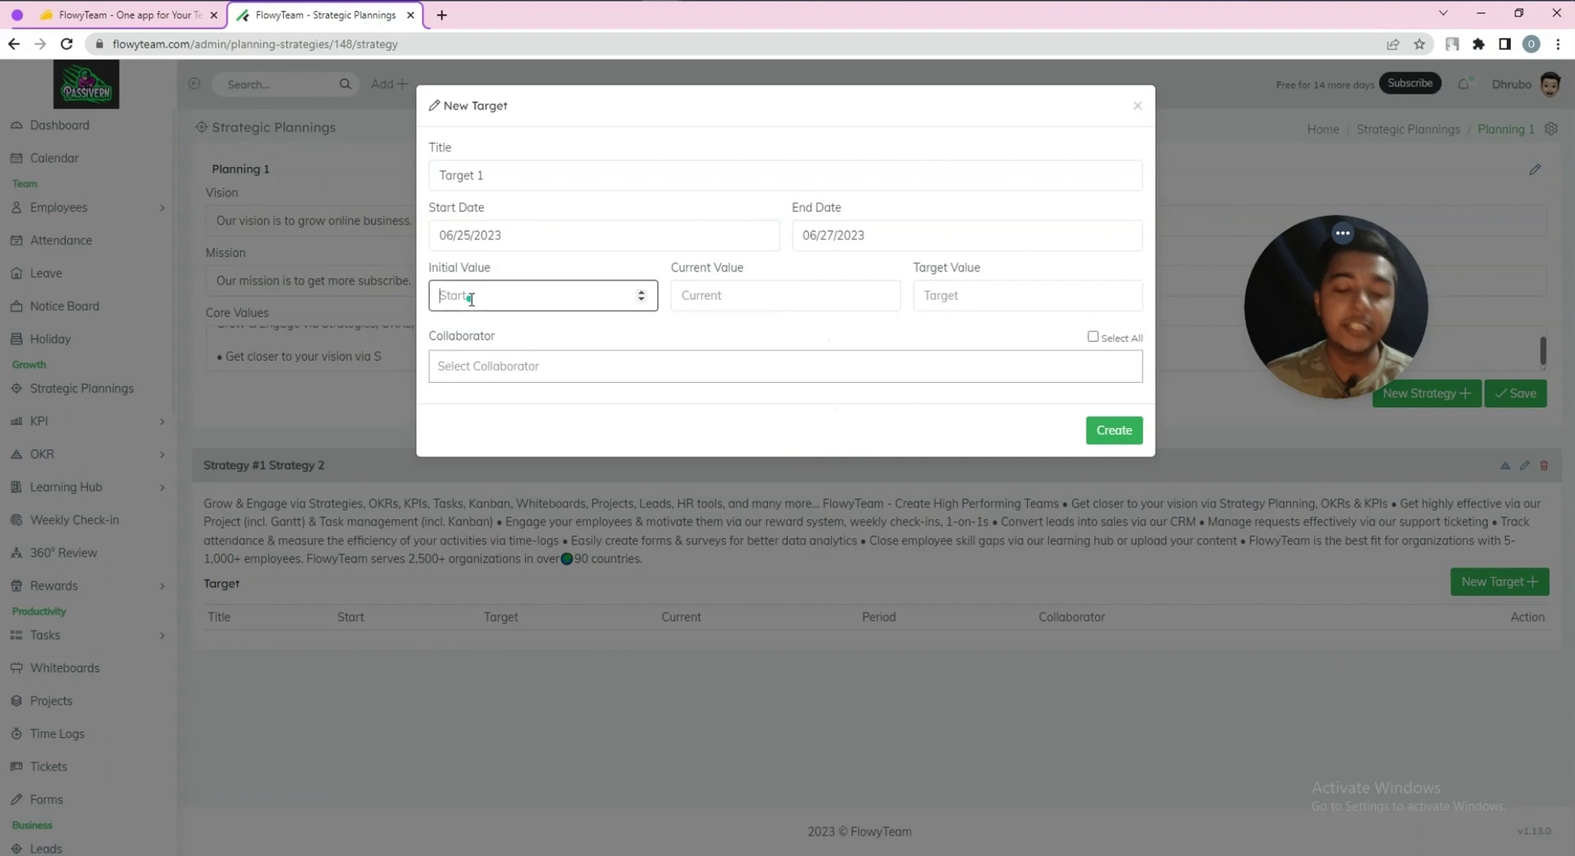
text(24234)
click(701, 299)
text(212)
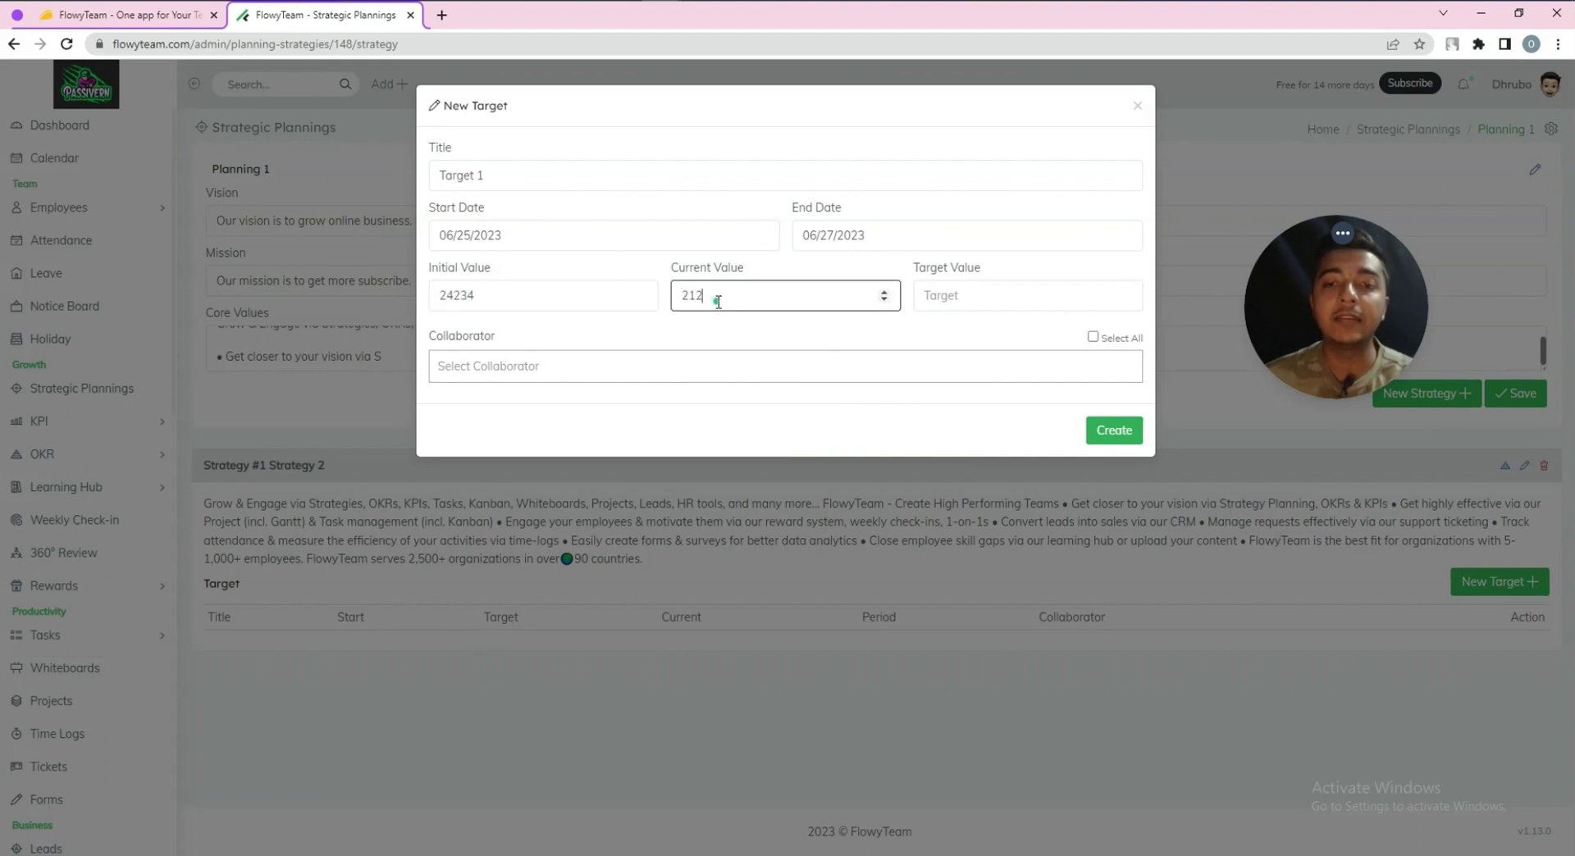
click(966, 298)
text(343254)
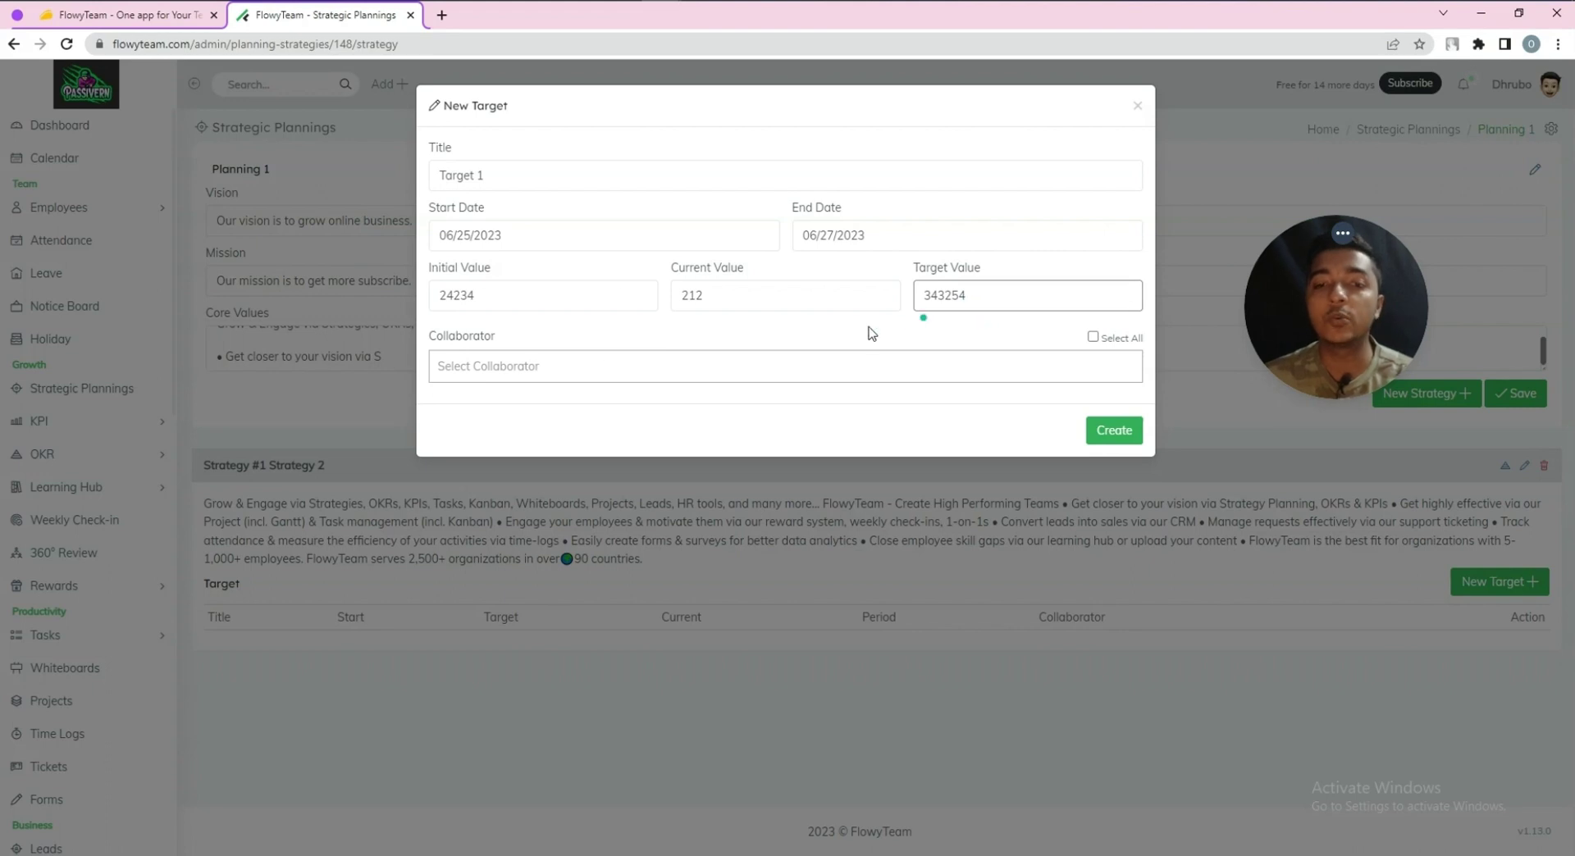
Add two collaborators to Target 1 and create it
click(538, 363)
click(483, 415)
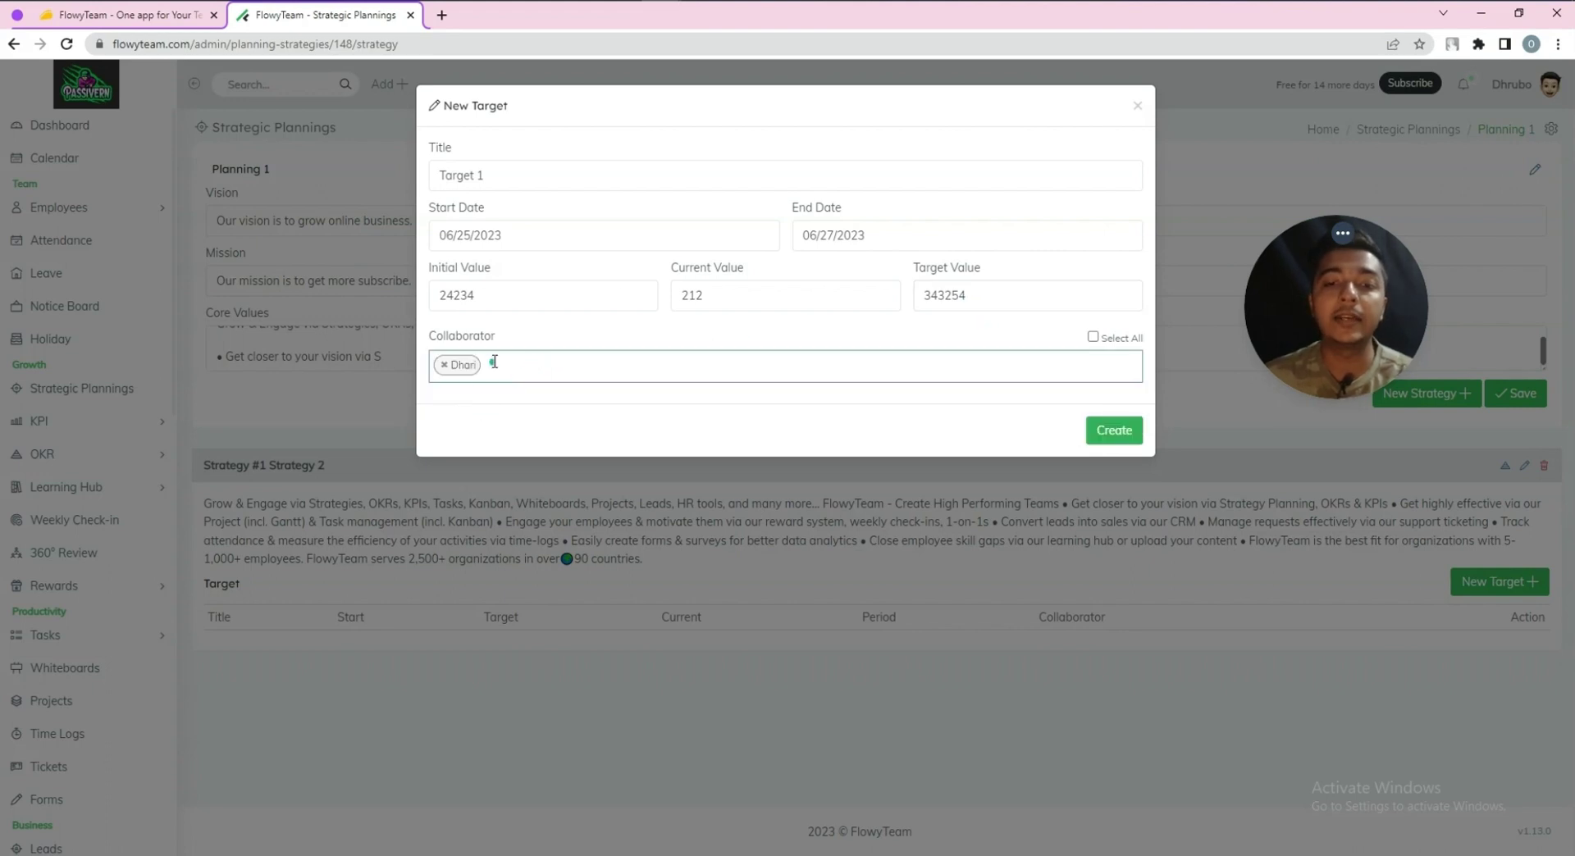
click(494, 362)
click(510, 410)
click(1095, 427)
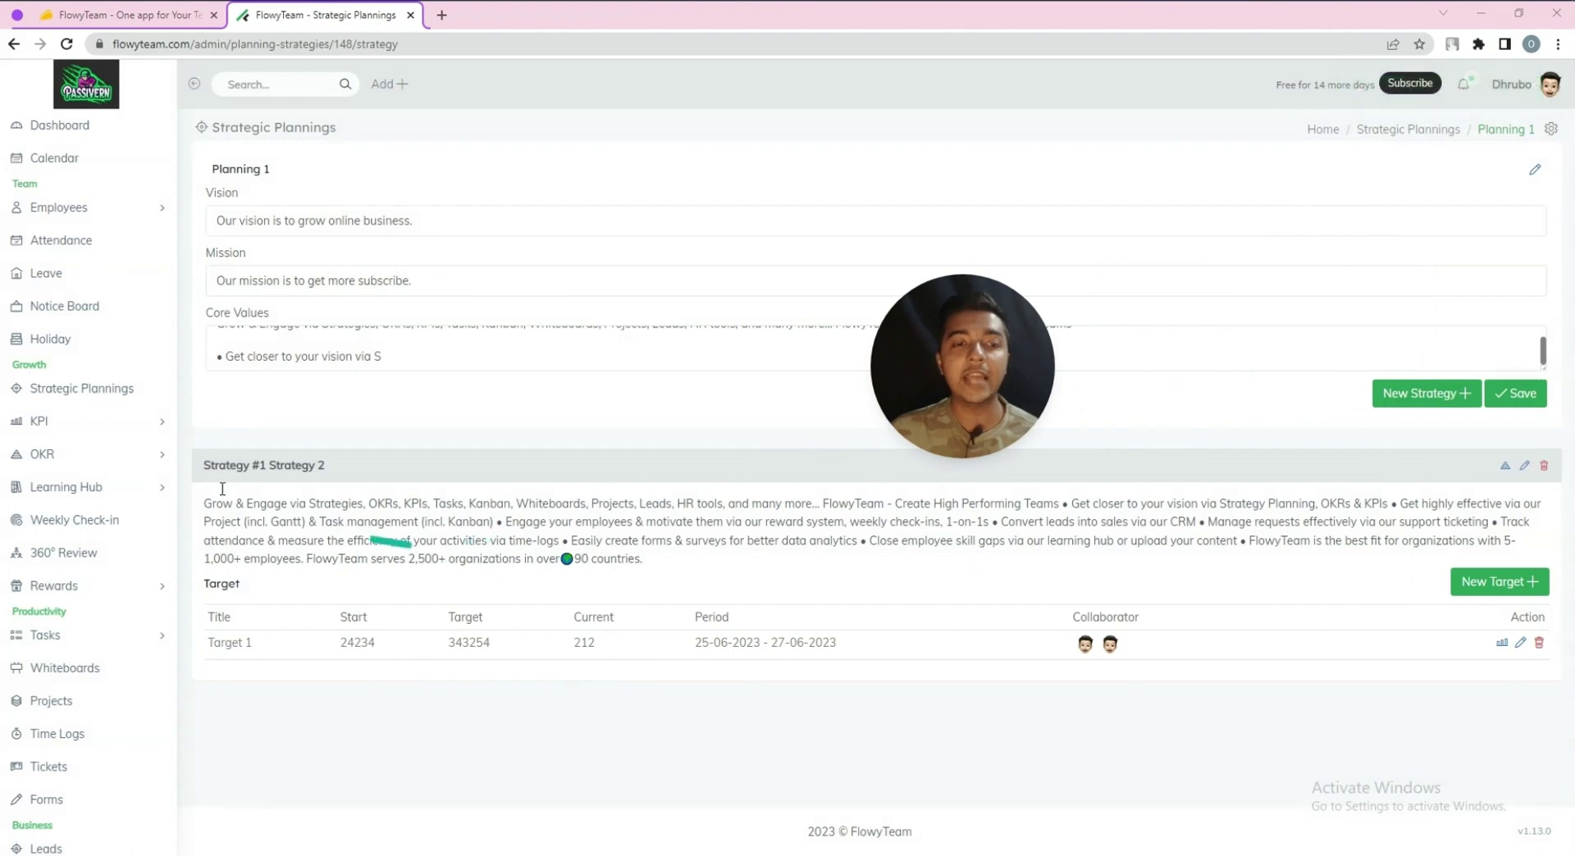
scroll(344, 337, up, 2)
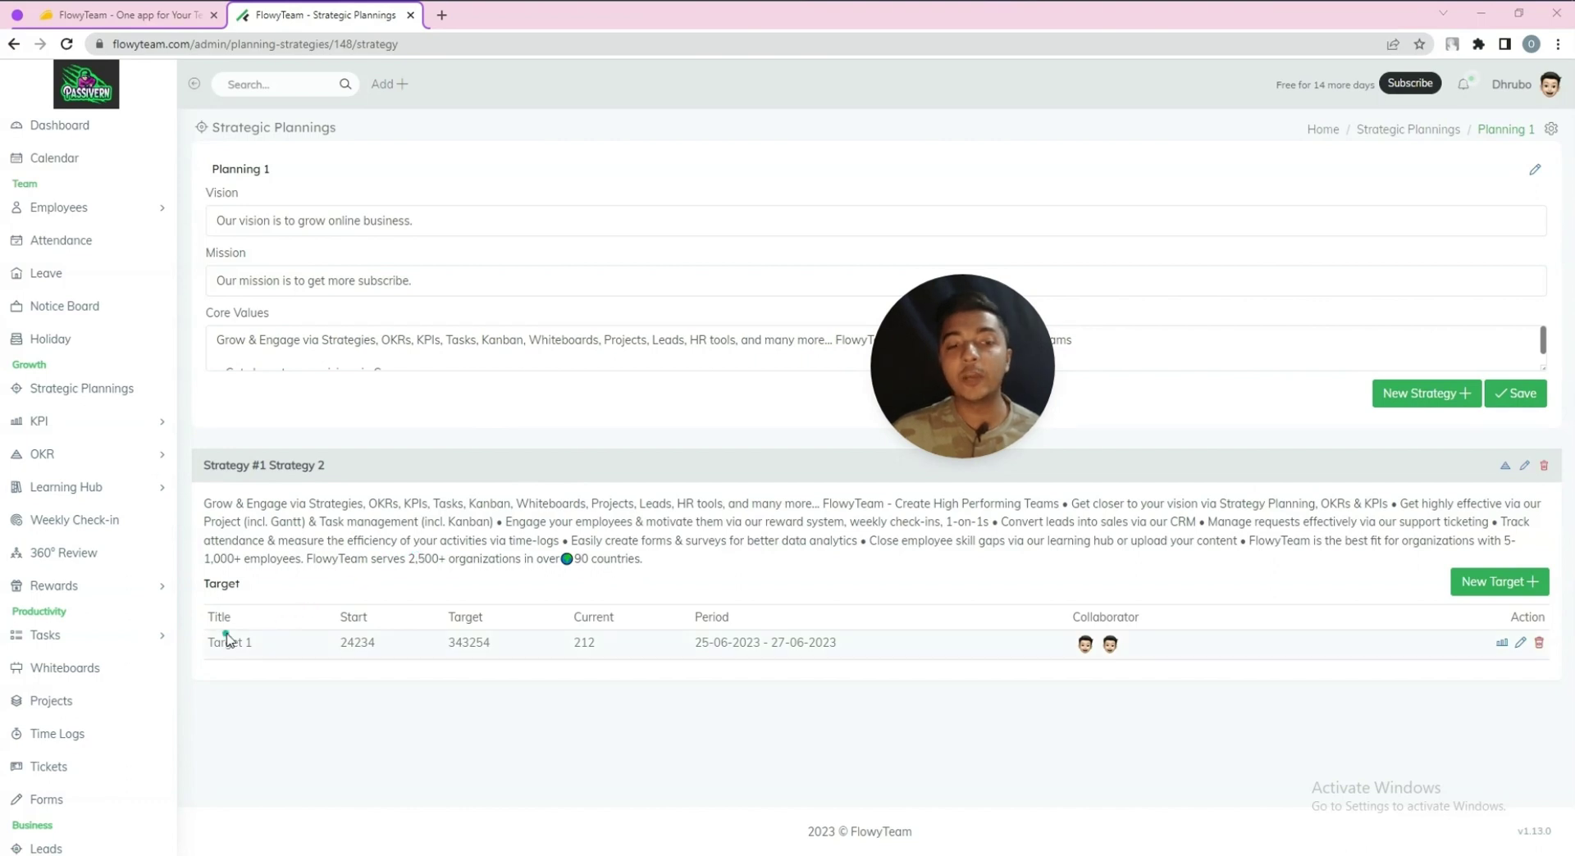
Go from Strategic Plannings to the KPI list
click(68, 397)
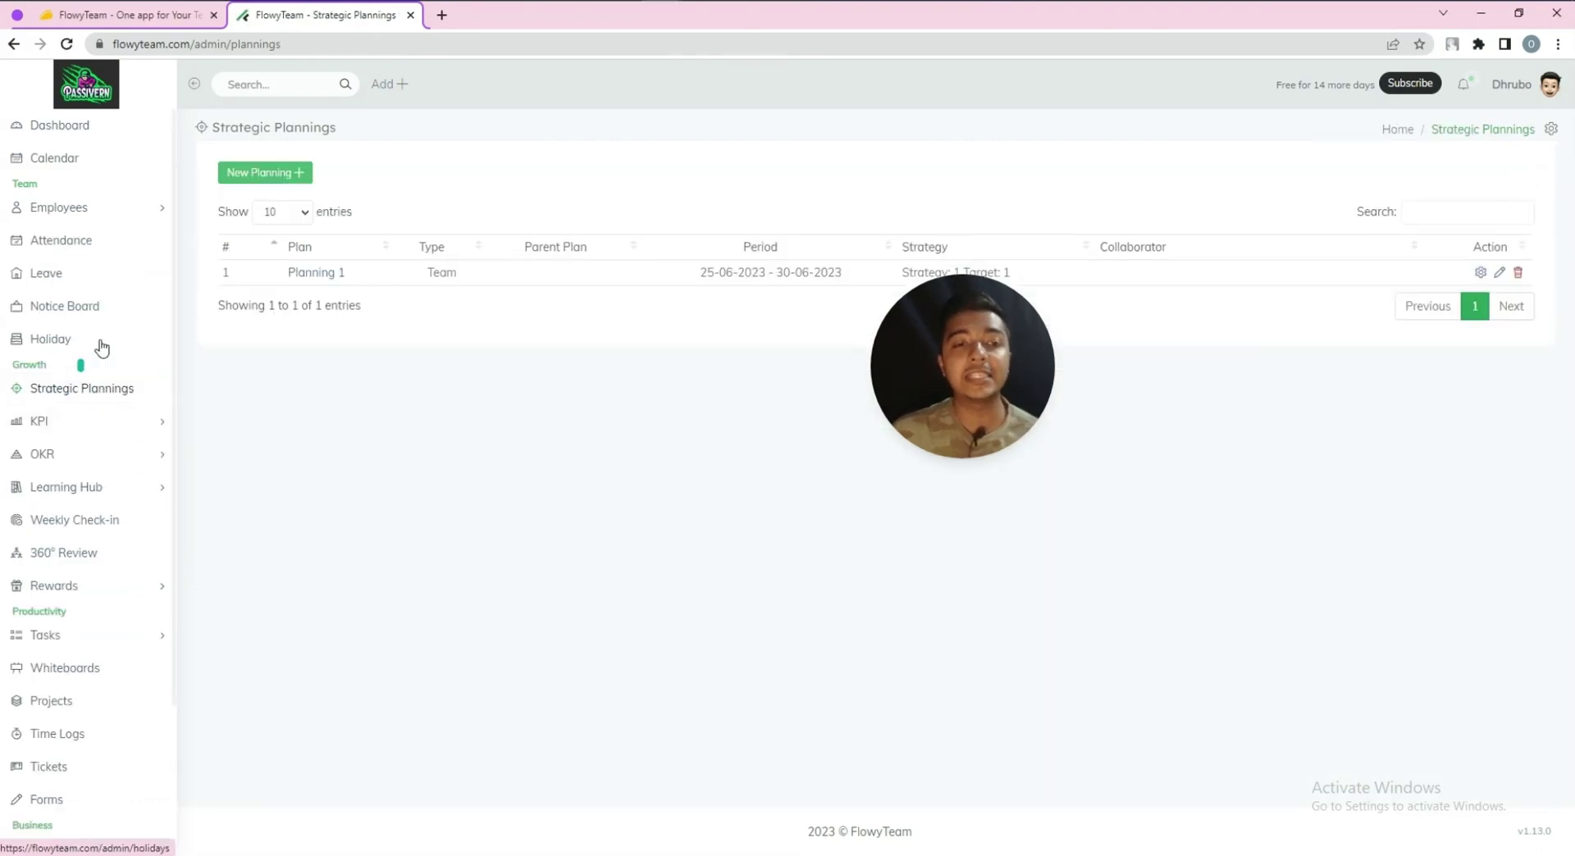
drag(940, 382, 1313, 587)
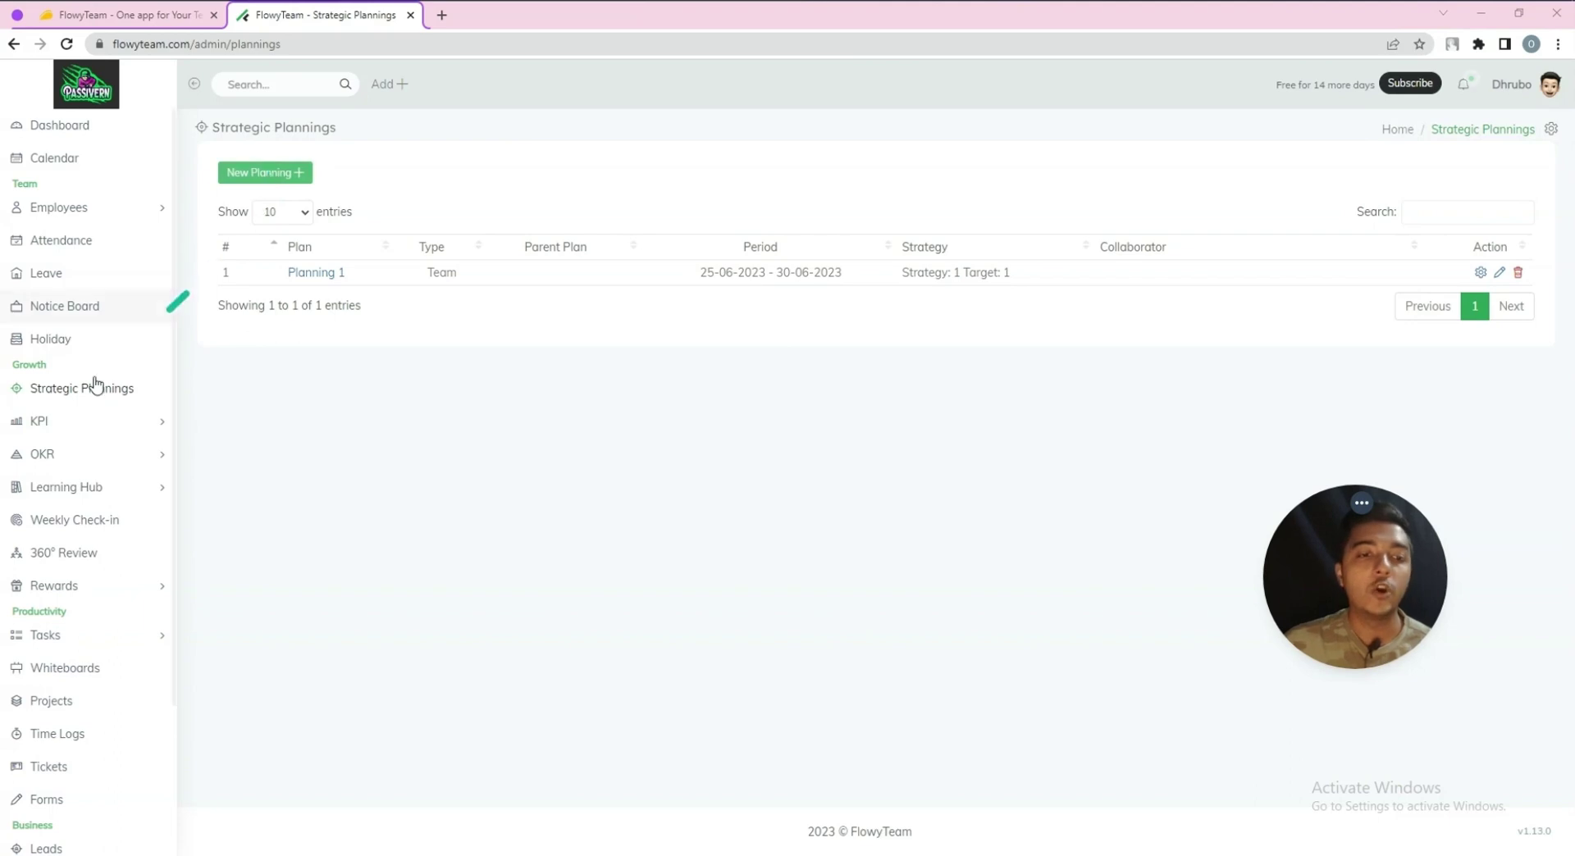
click(51, 421)
click(56, 452)
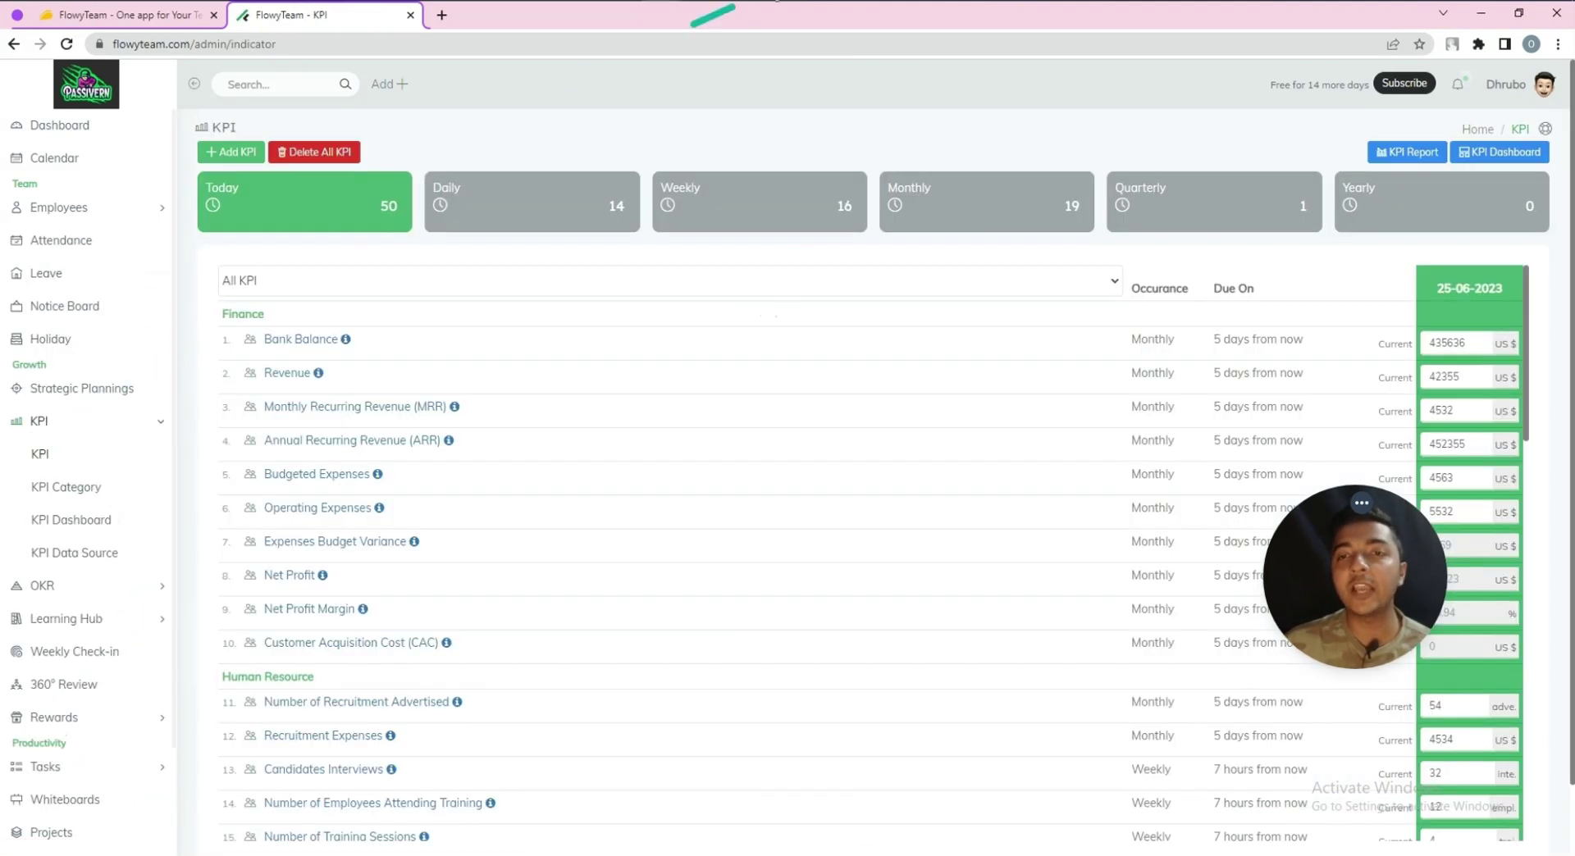
drag(1345, 574, 685, 90)
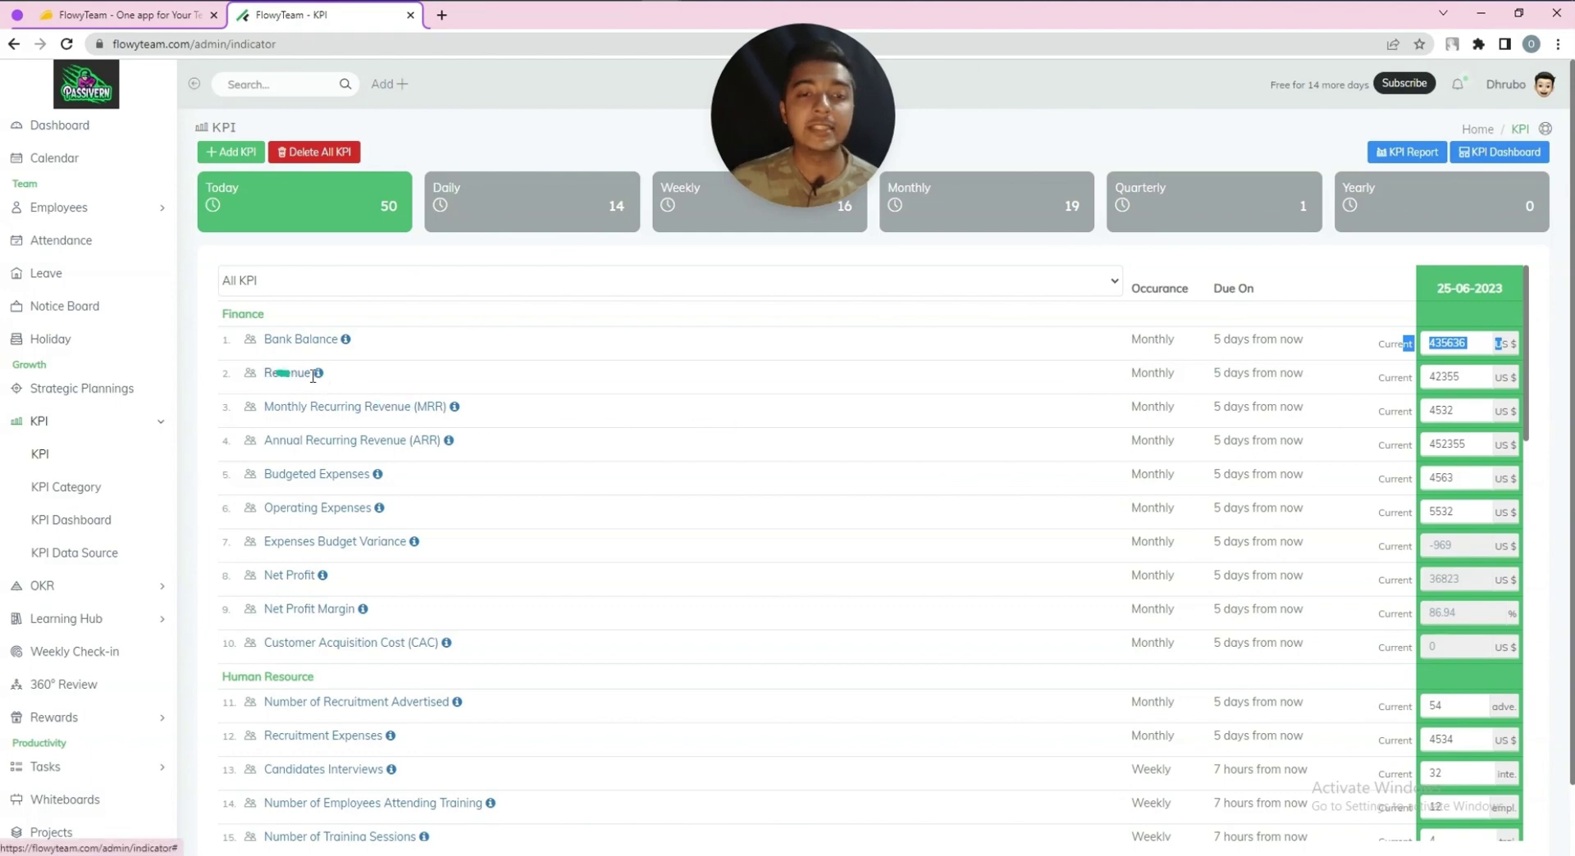
Change the ARR KPI's current value to 454355
click(1466, 380)
double_click(1466, 379)
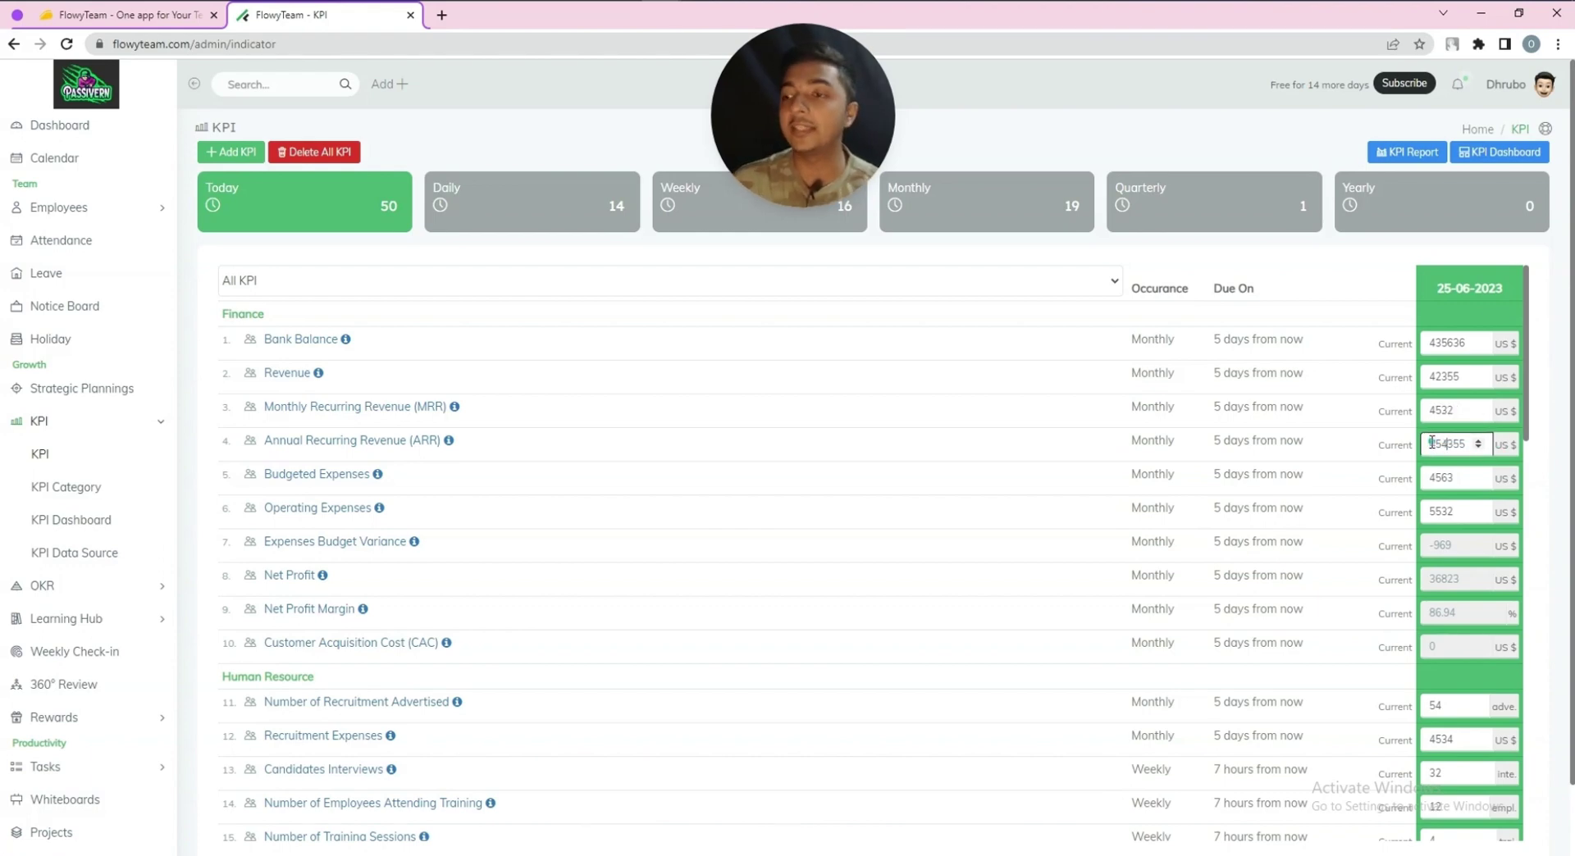
scroll(574, 570, down, 3)
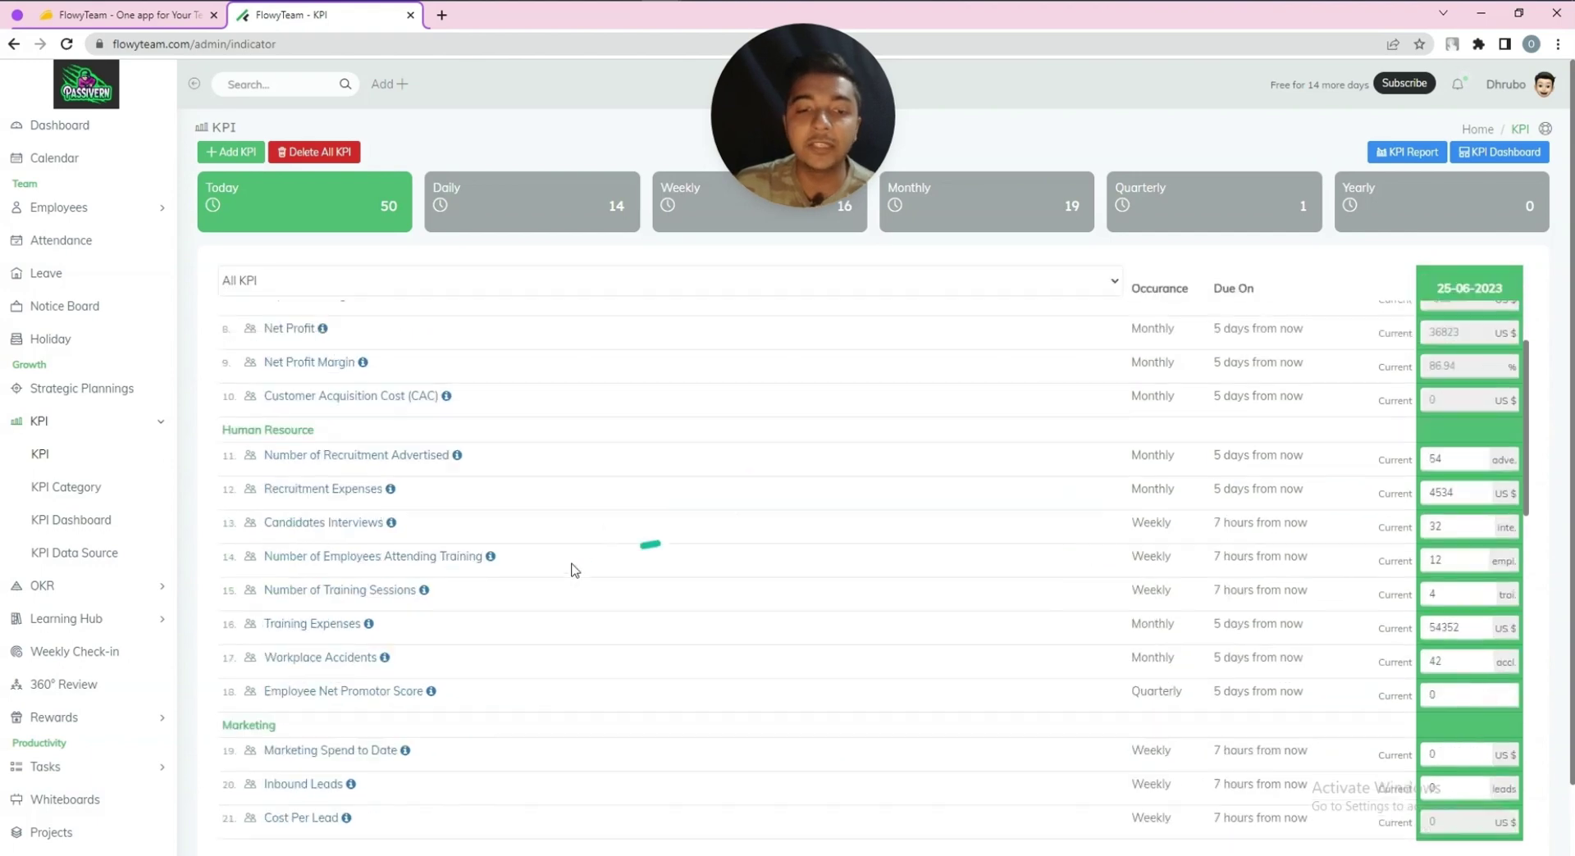
scroll(574, 570, down, 4)
scroll(574, 572, down, 3)
scroll(570, 565, up, 6)
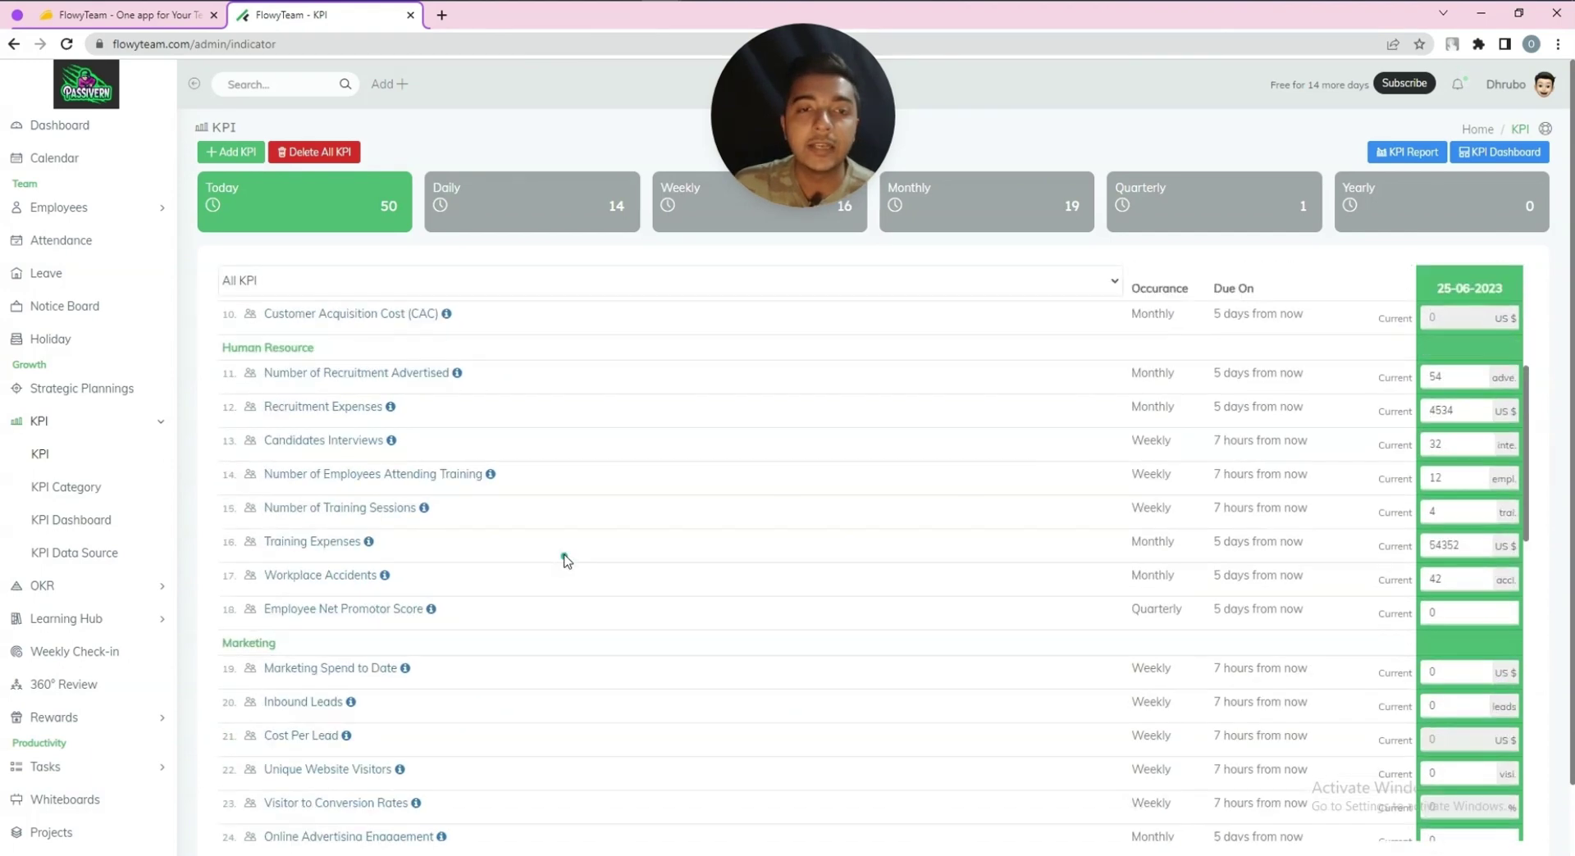
scroll(566, 560, up, 4)
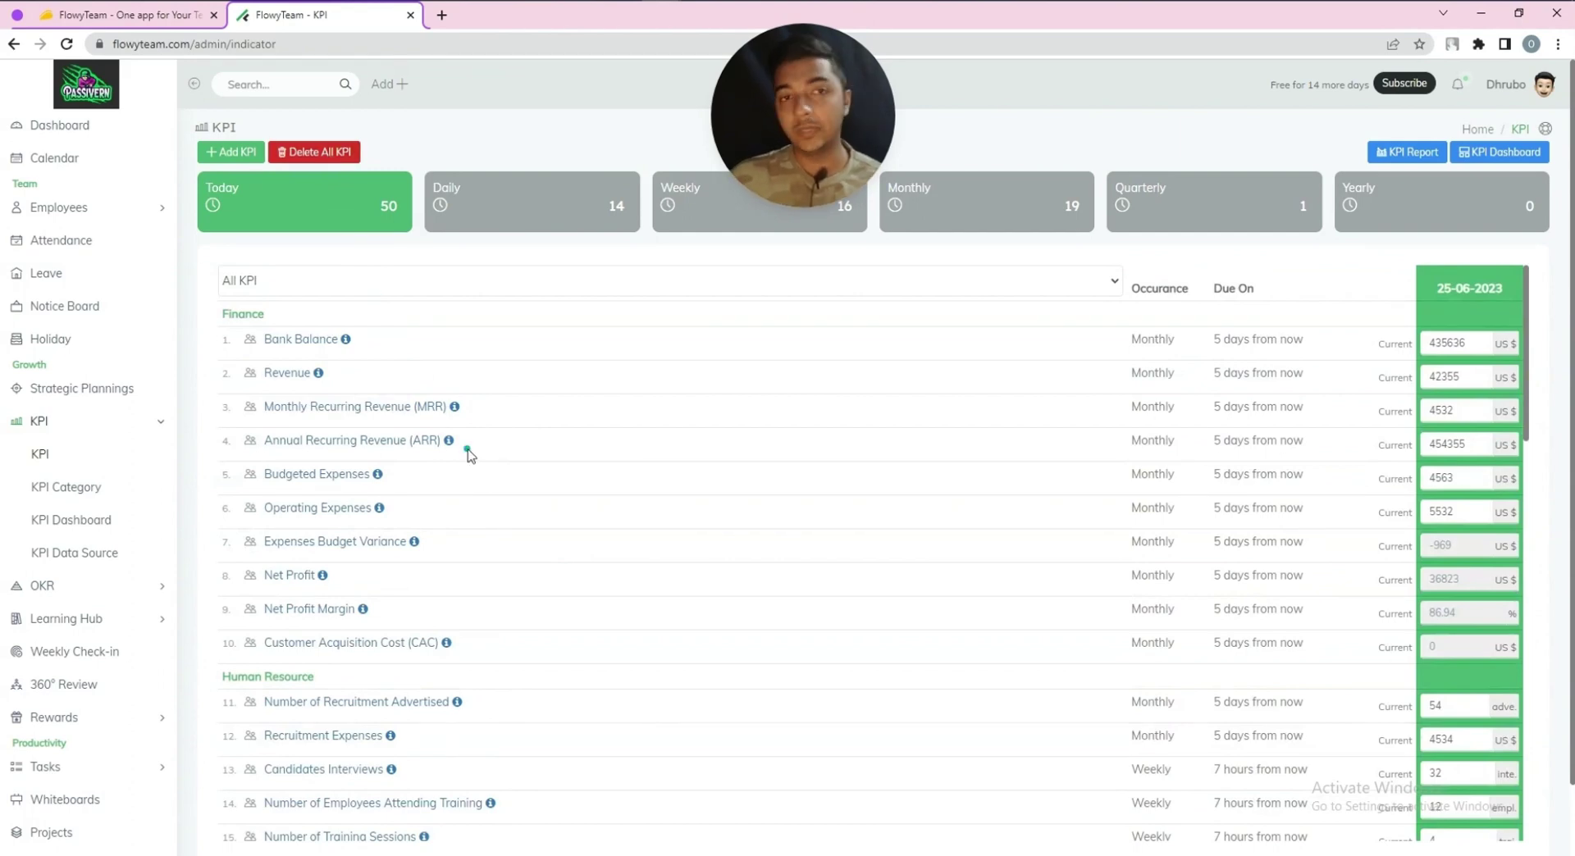
Open the Add KPI form, which defaults to Finance, Daily, Sum Total and Company
click(220, 153)
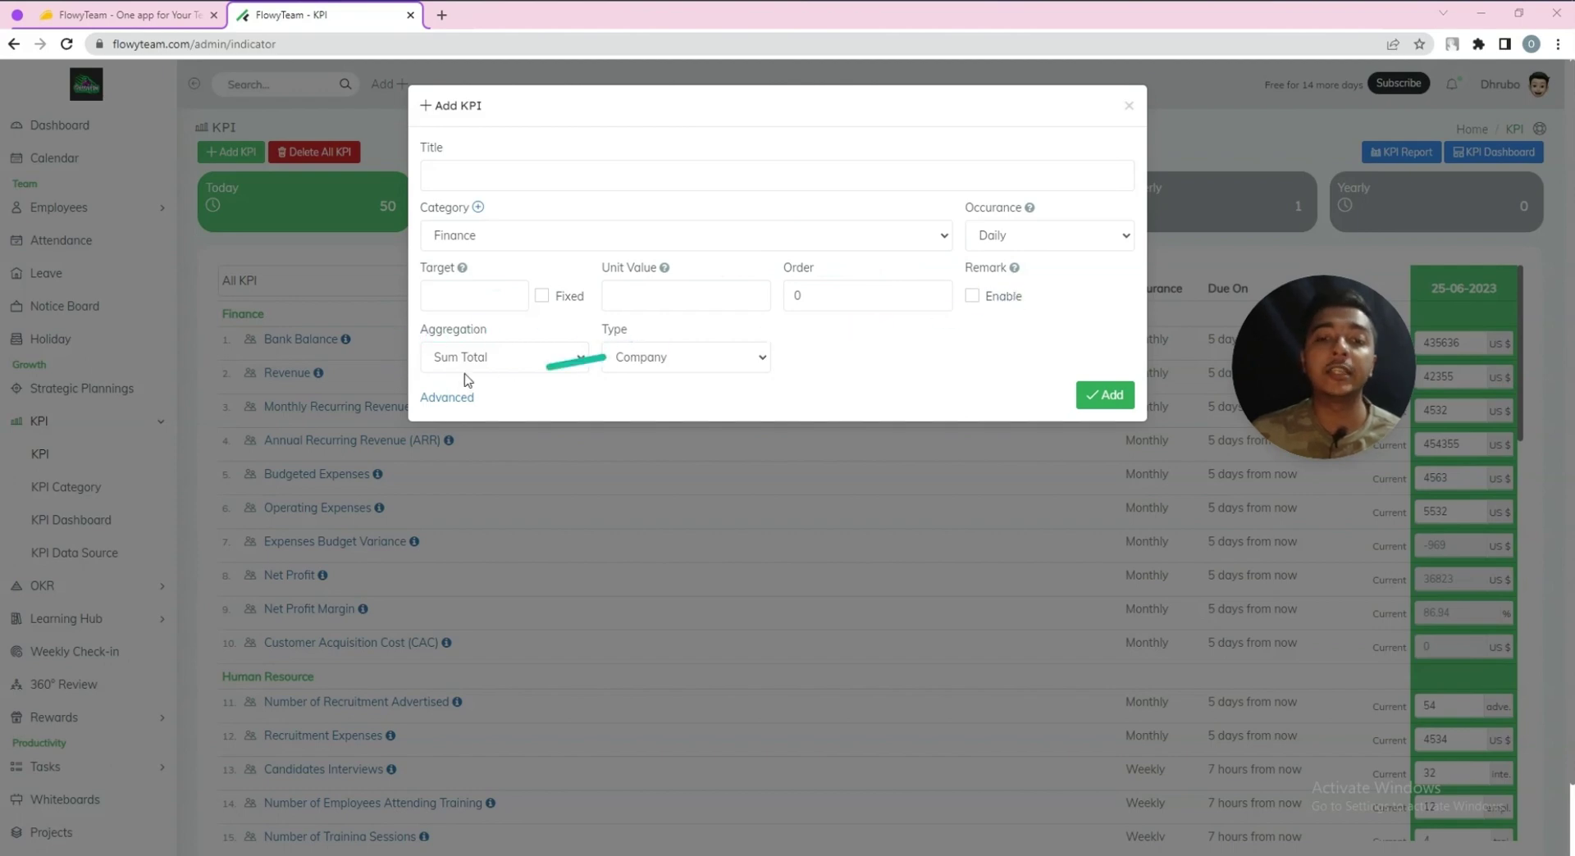
Discard the new KPI and start a KPI report comparing Bank Balance with MRR
click(1127, 109)
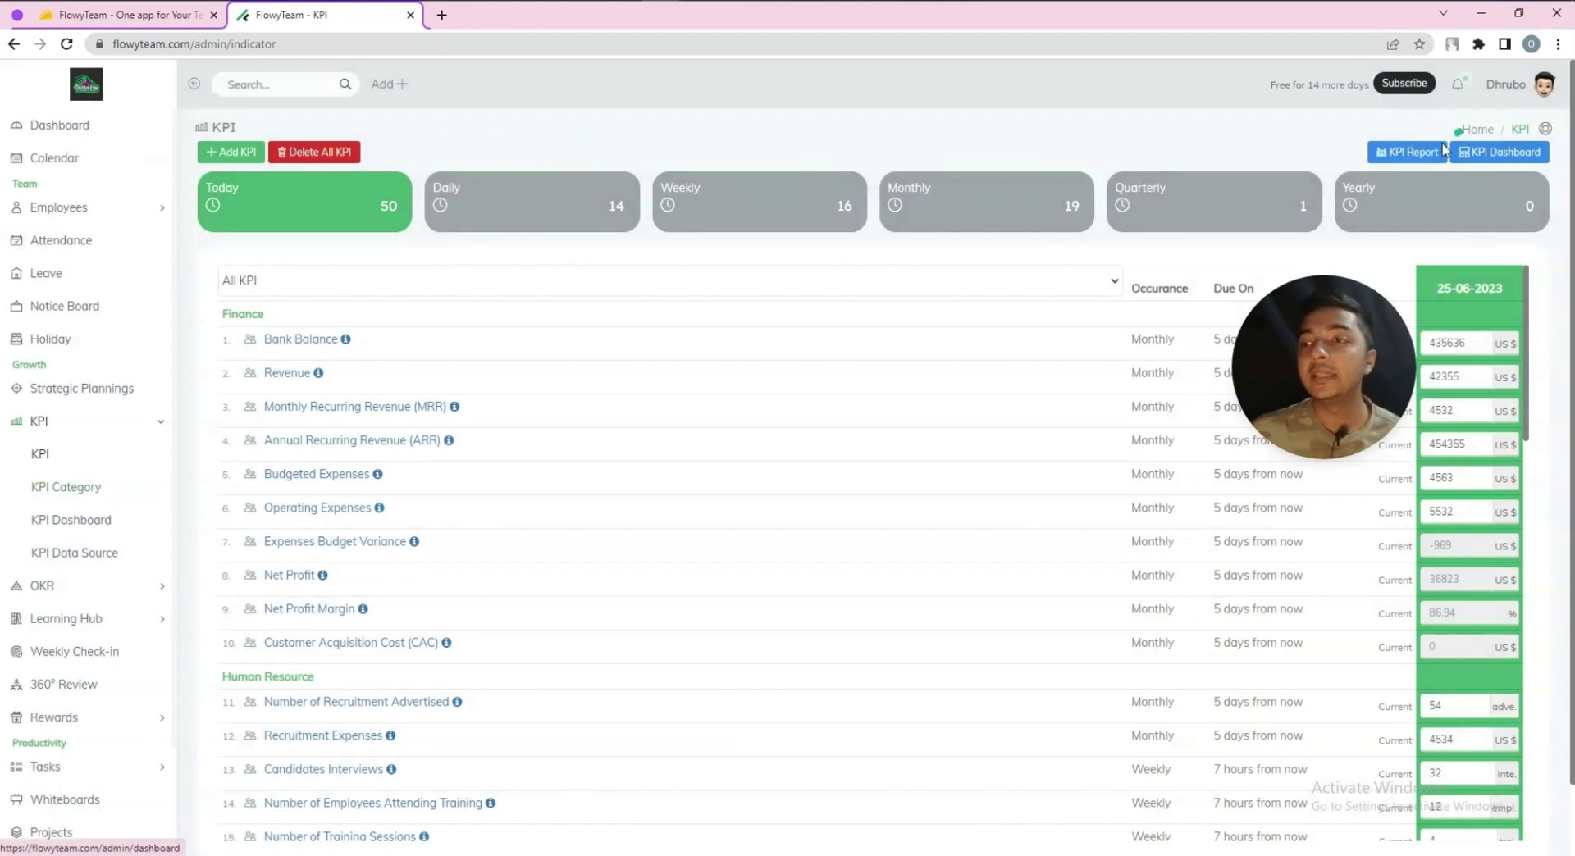
click(1441, 151)
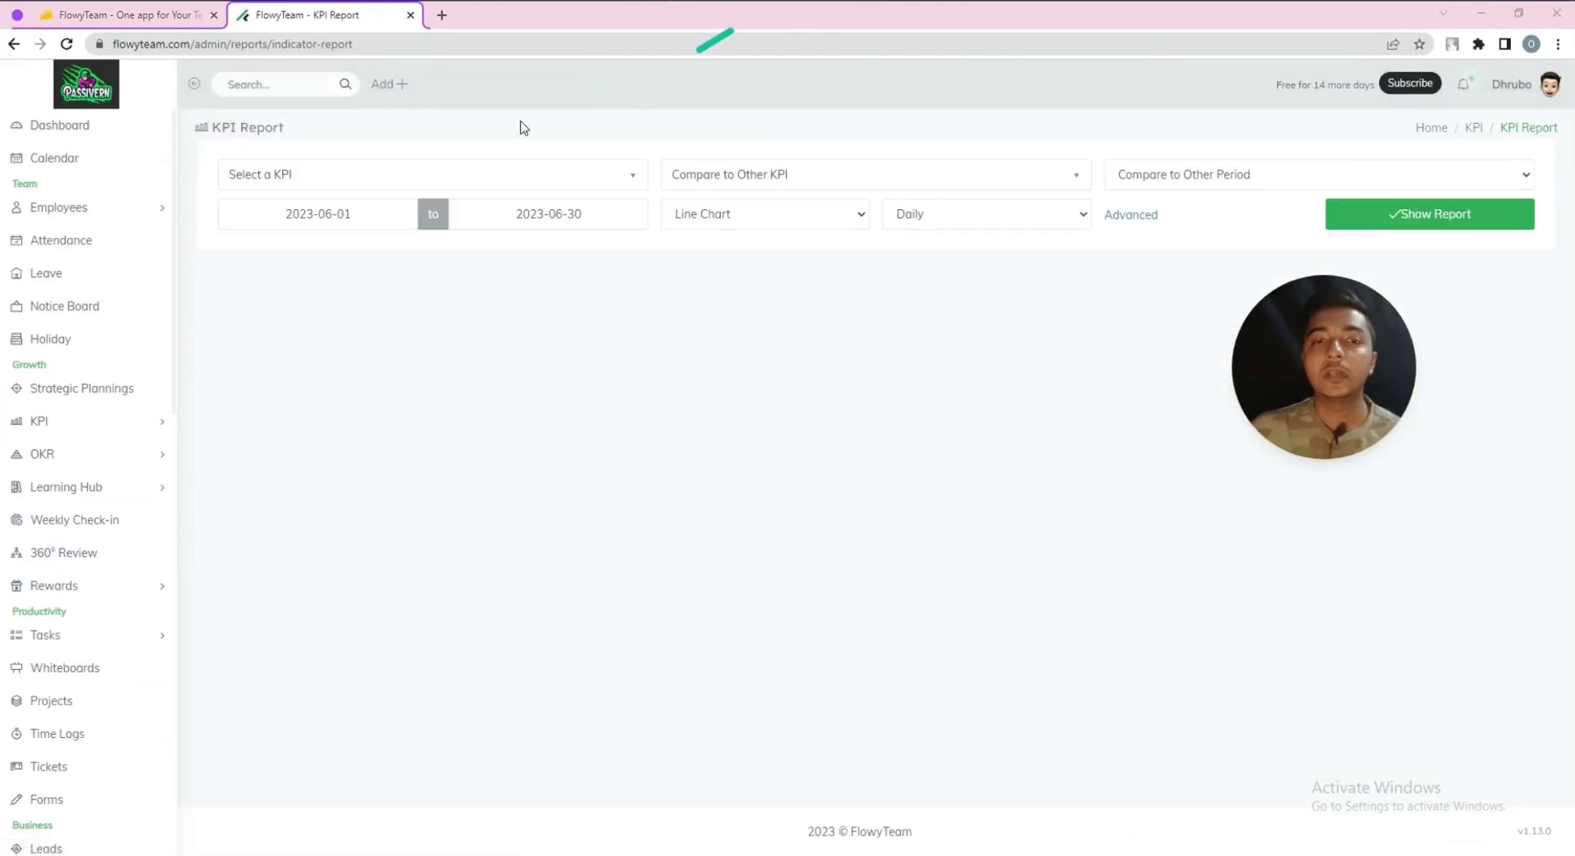
click(332, 189)
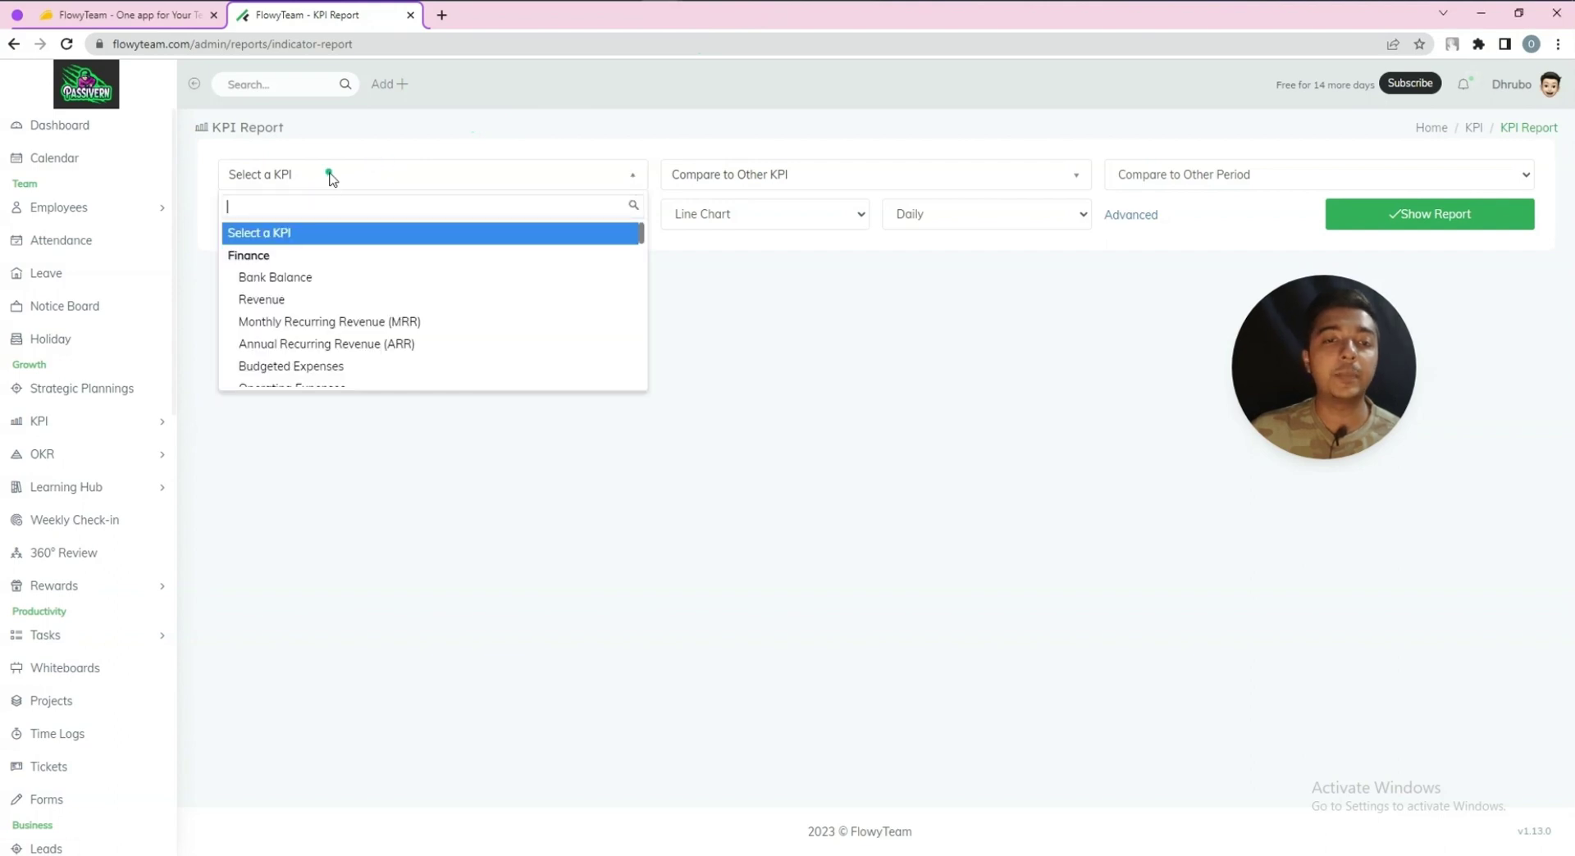
click(276, 278)
click(781, 177)
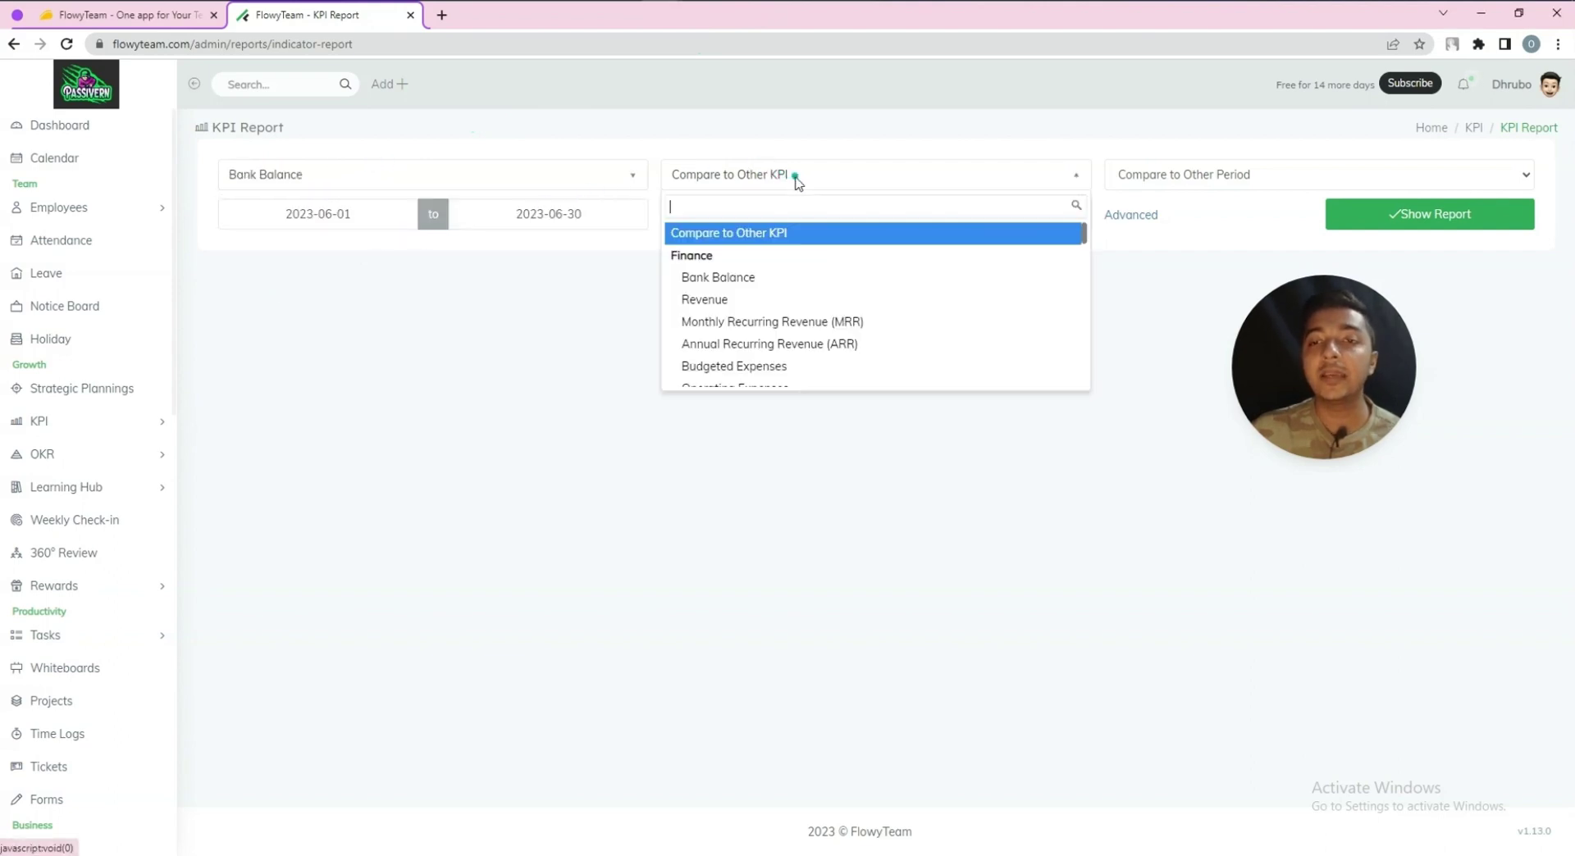
click(778, 321)
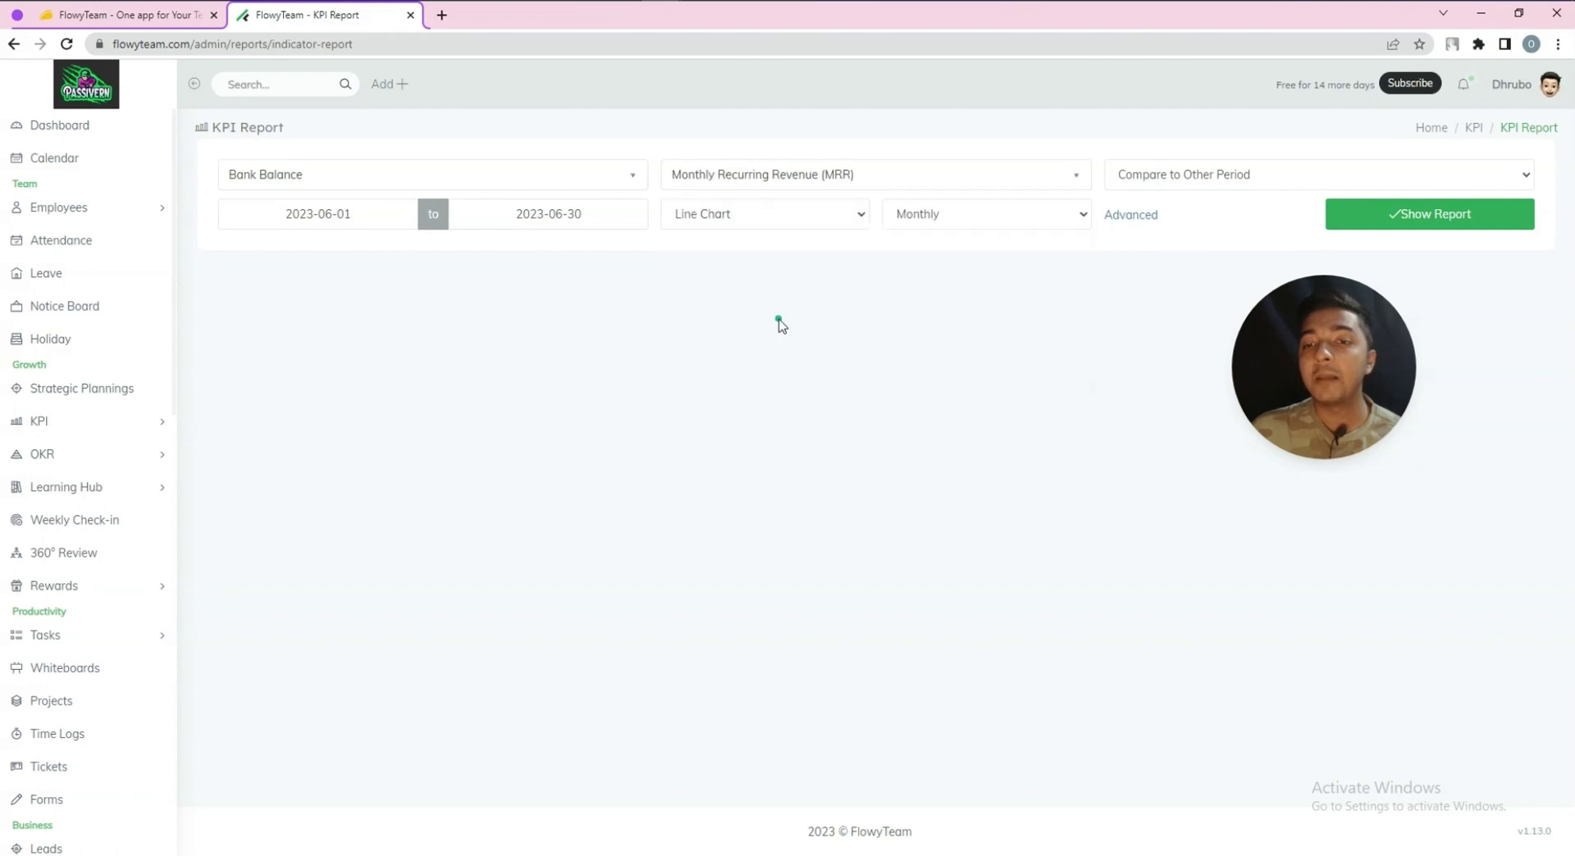
Compare against the Previous Week as a Monthly Bar Chart, with advanced options shown
click(1186, 174)
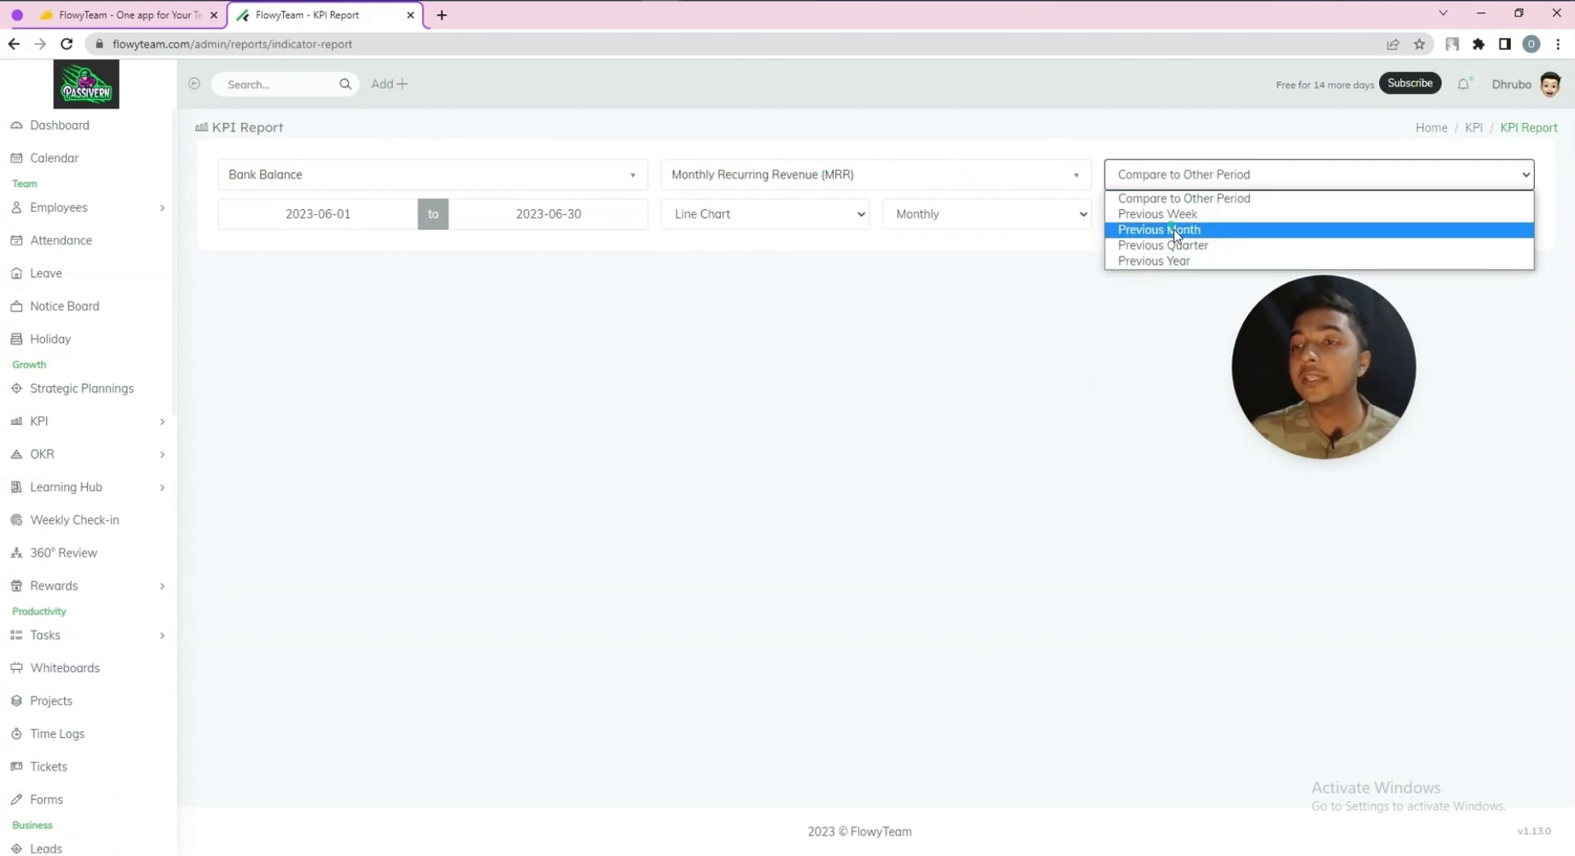
click(966, 334)
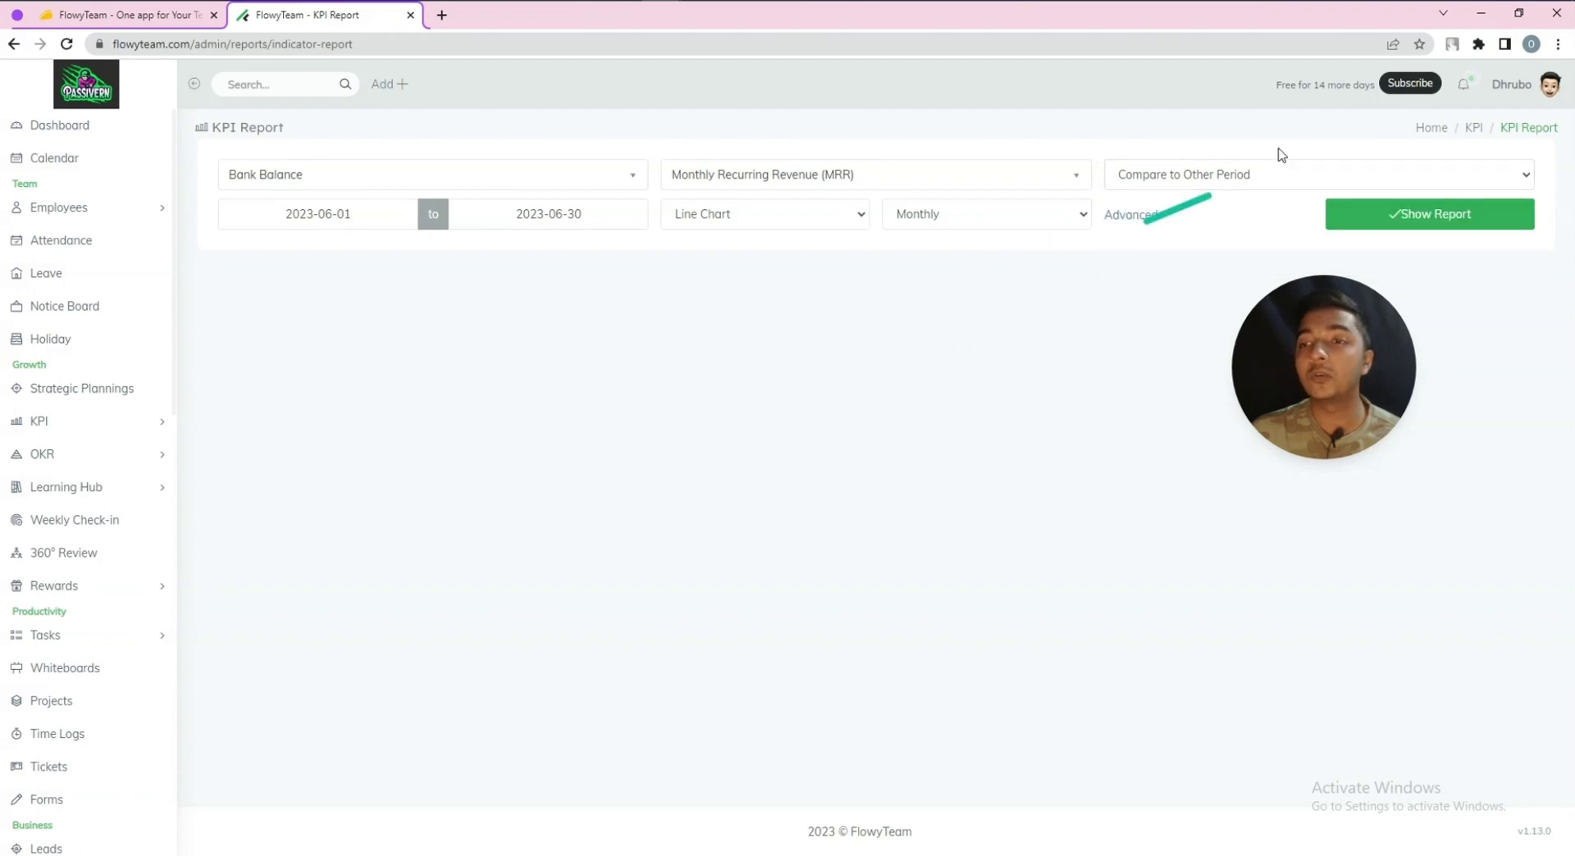
click(1255, 176)
click(1168, 215)
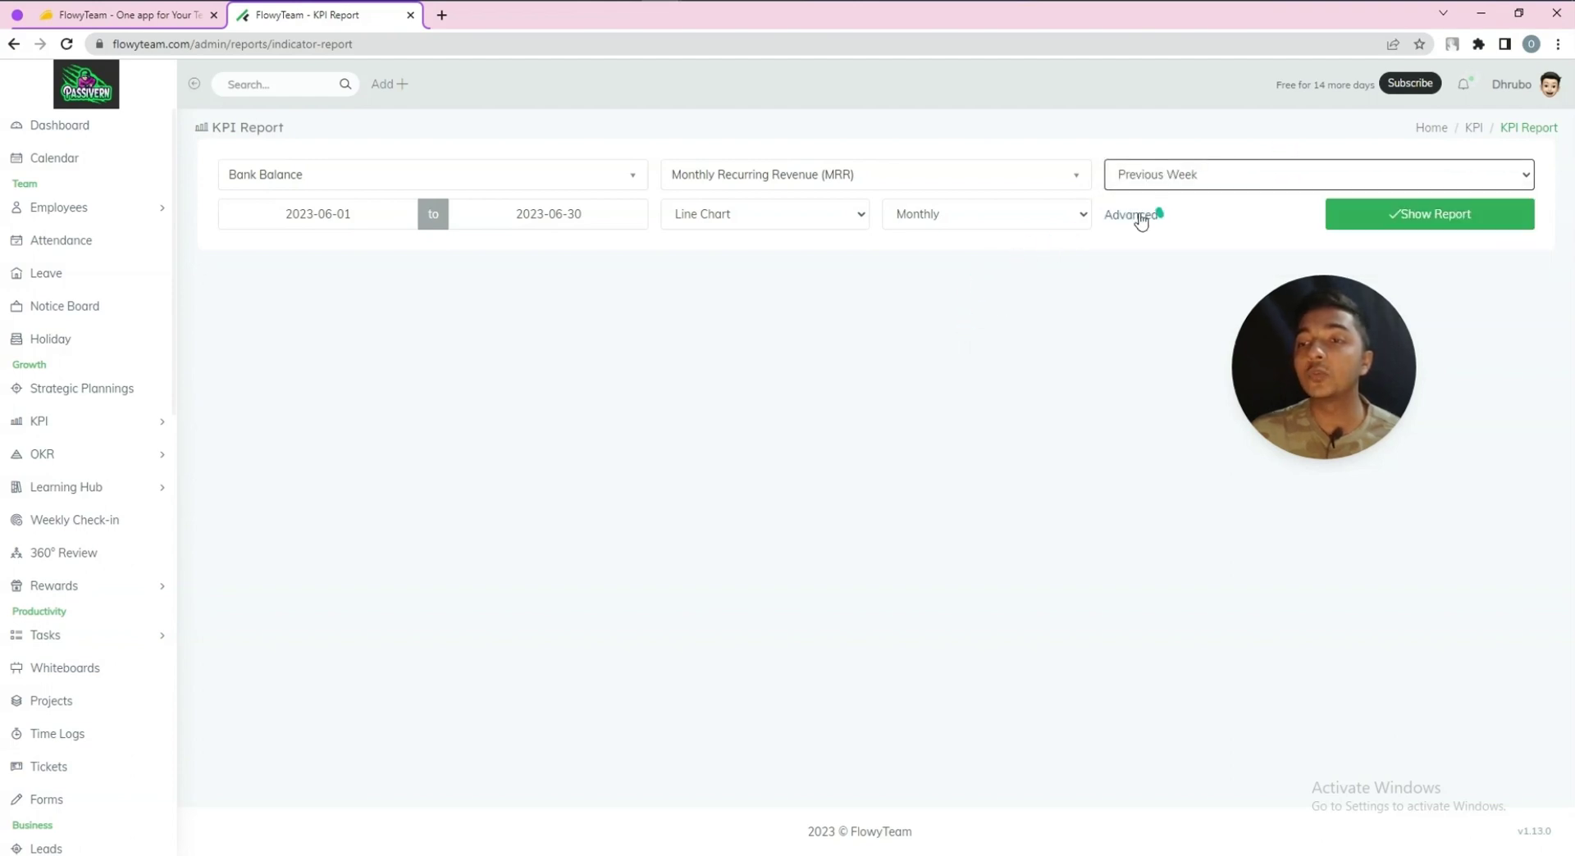
click(316, 214)
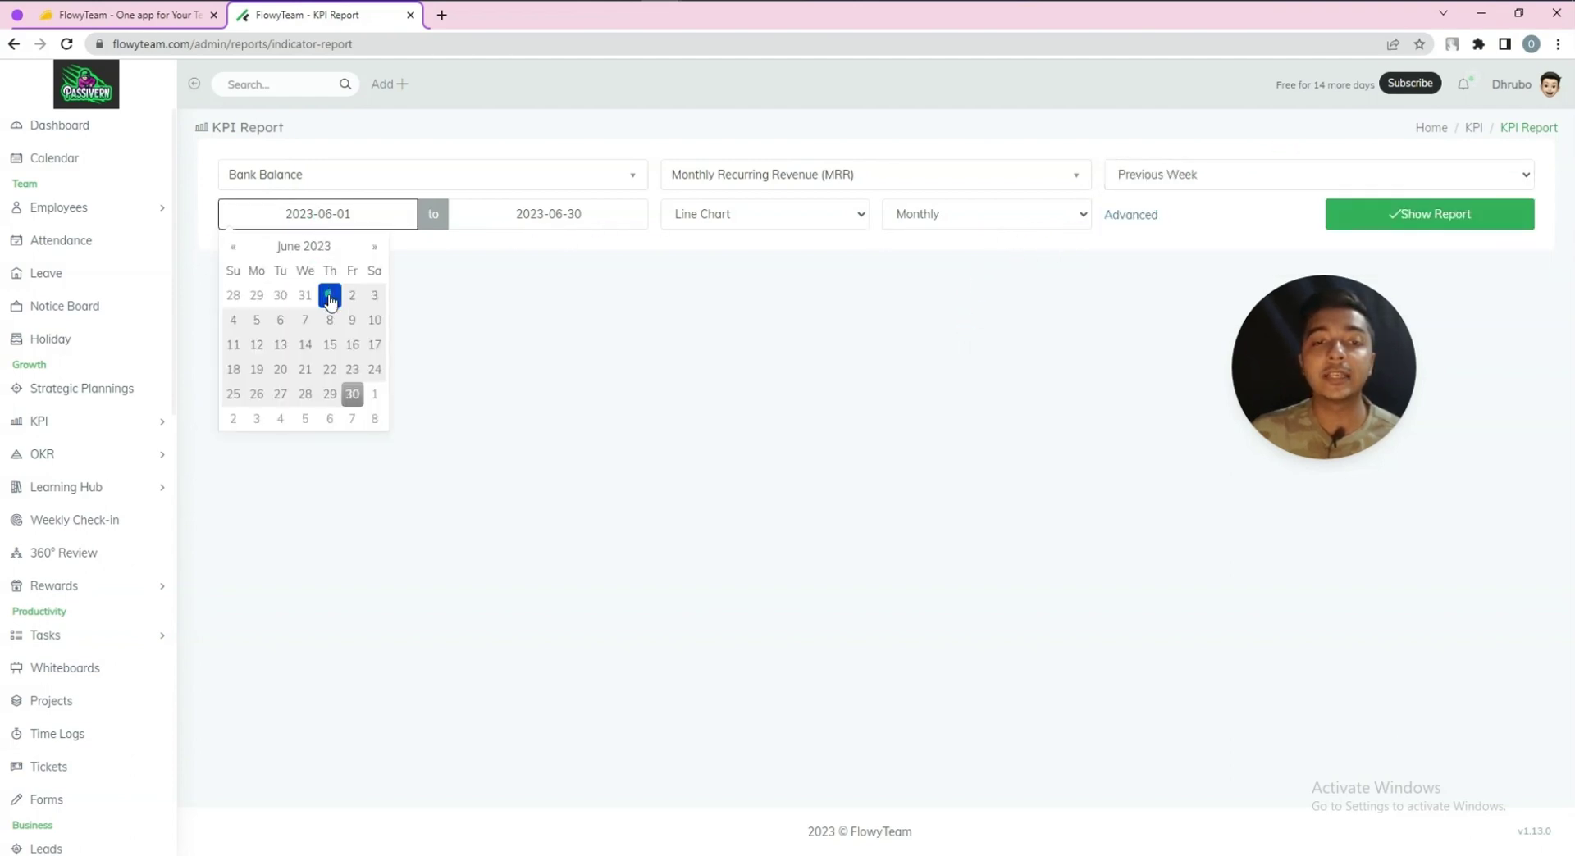
click(697, 217)
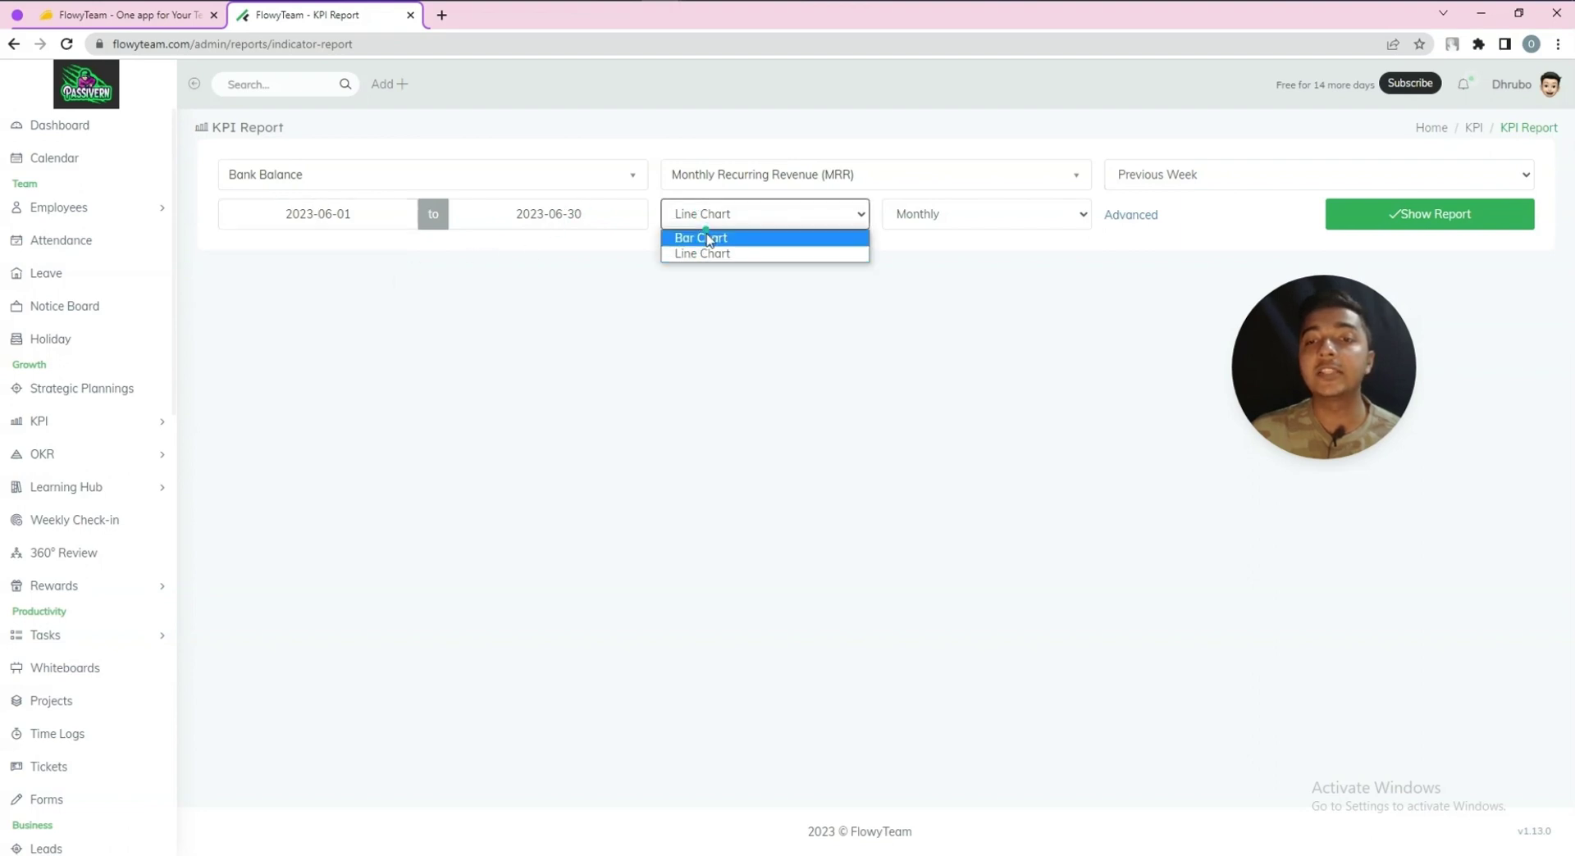
click(701, 238)
click(918, 216)
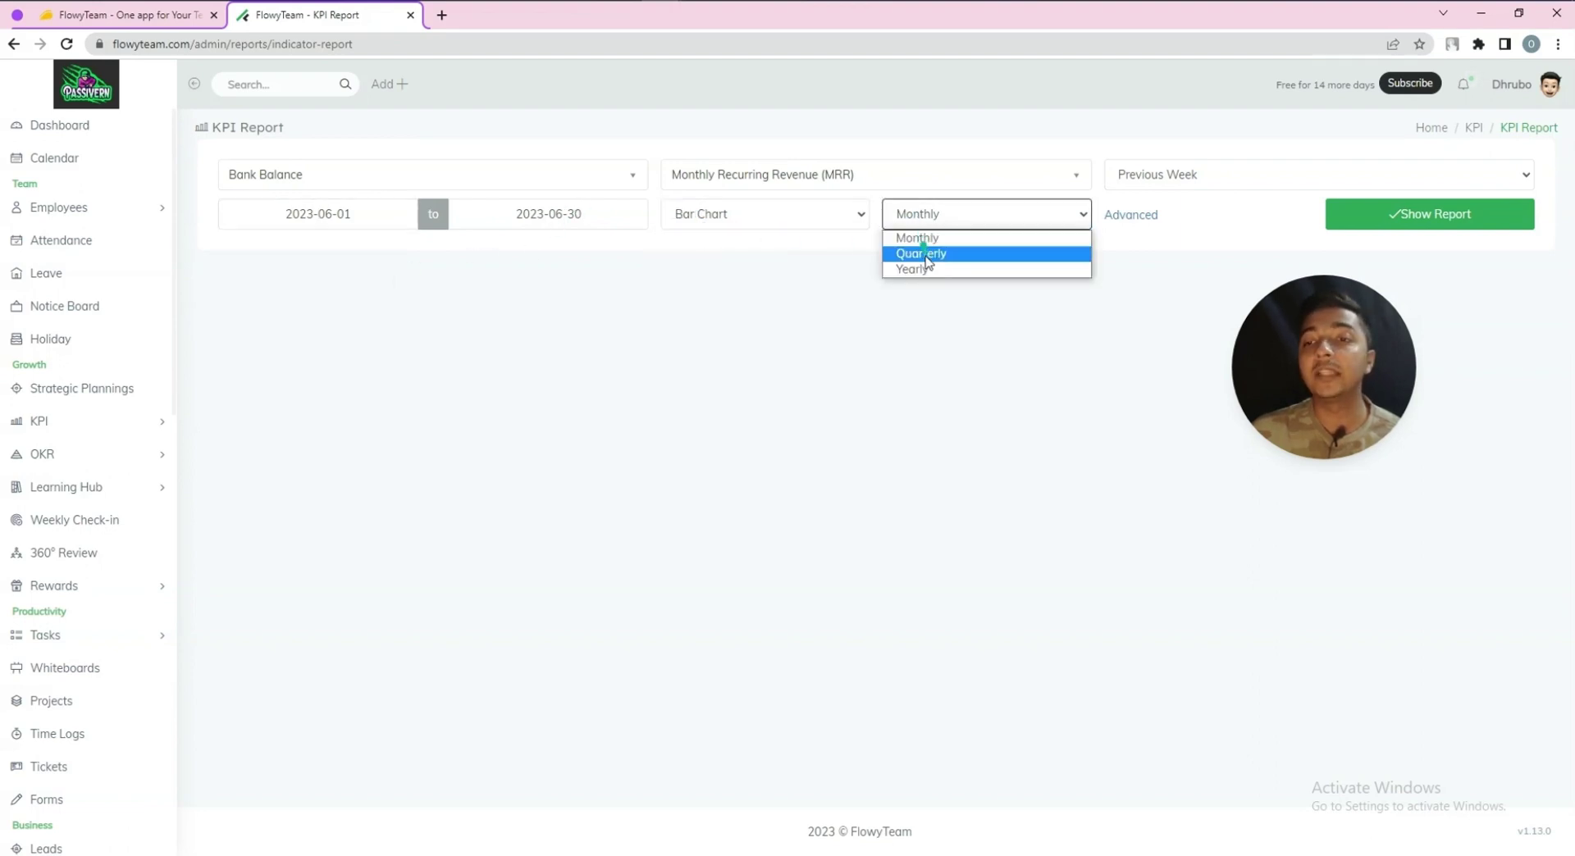
click(951, 316)
click(1149, 216)
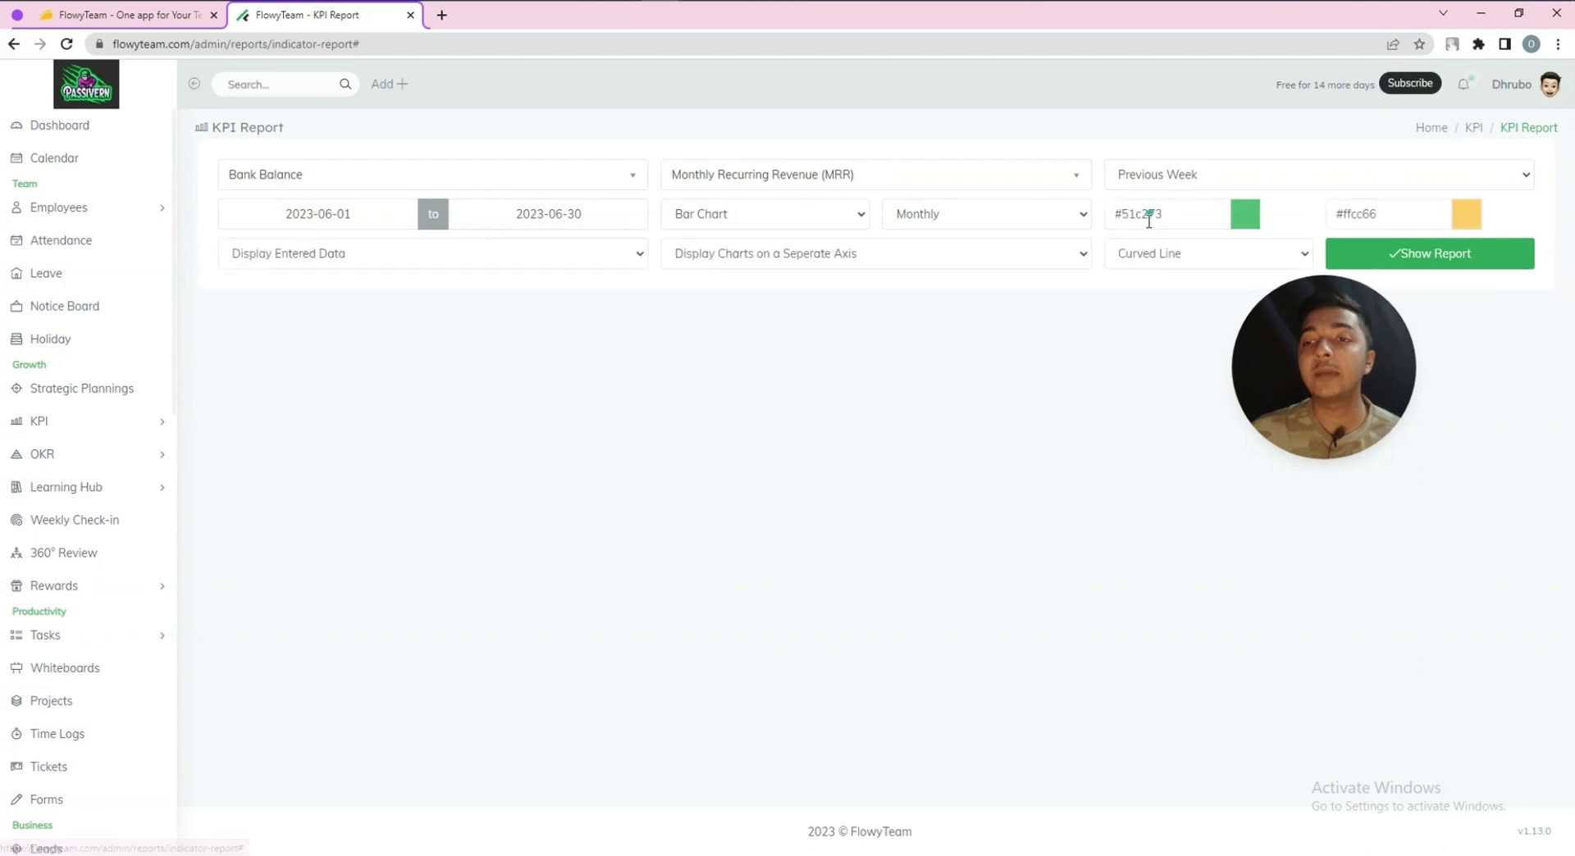
Show the Bank Balance vs MRR bar chart and table, then view the empty KPI Dashboard
click(1501, 260)
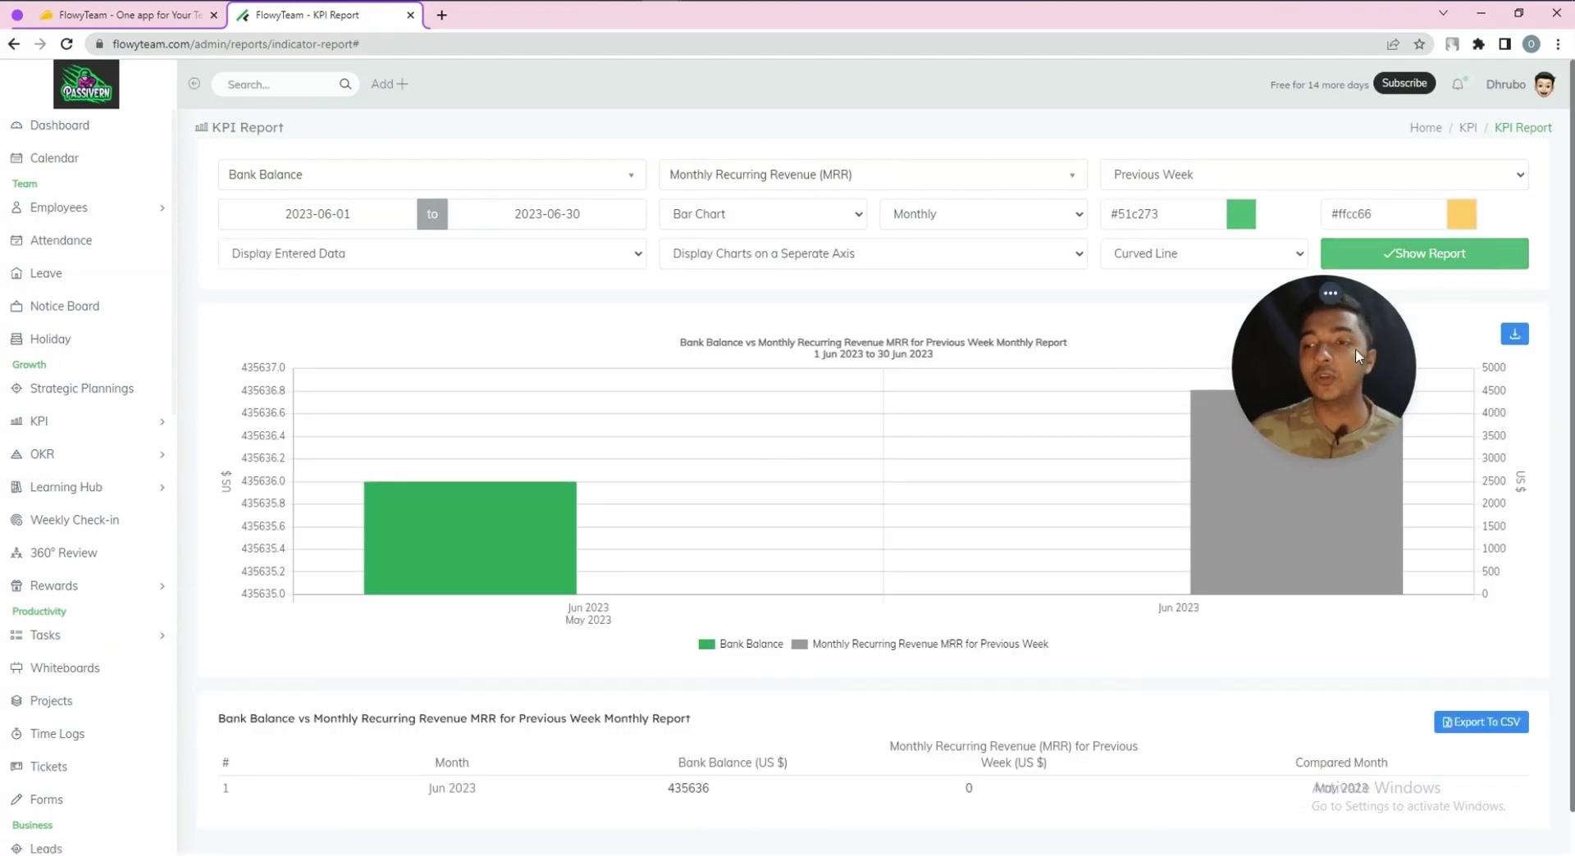
scroll(709, 590, down, 1)
scroll(709, 590, up, 1)
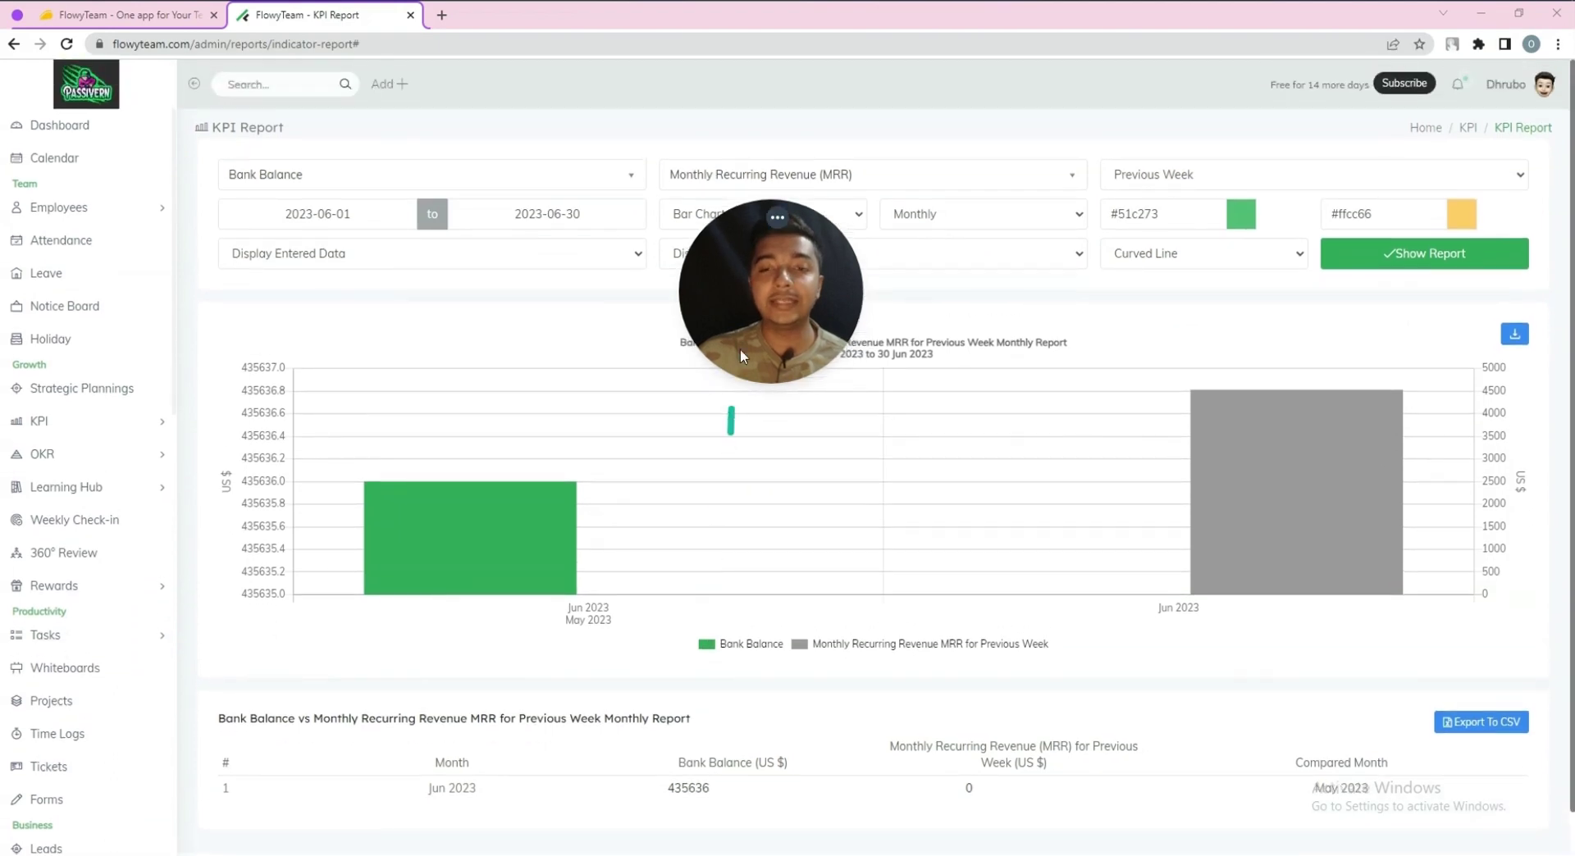
drag(761, 322, 1345, 420)
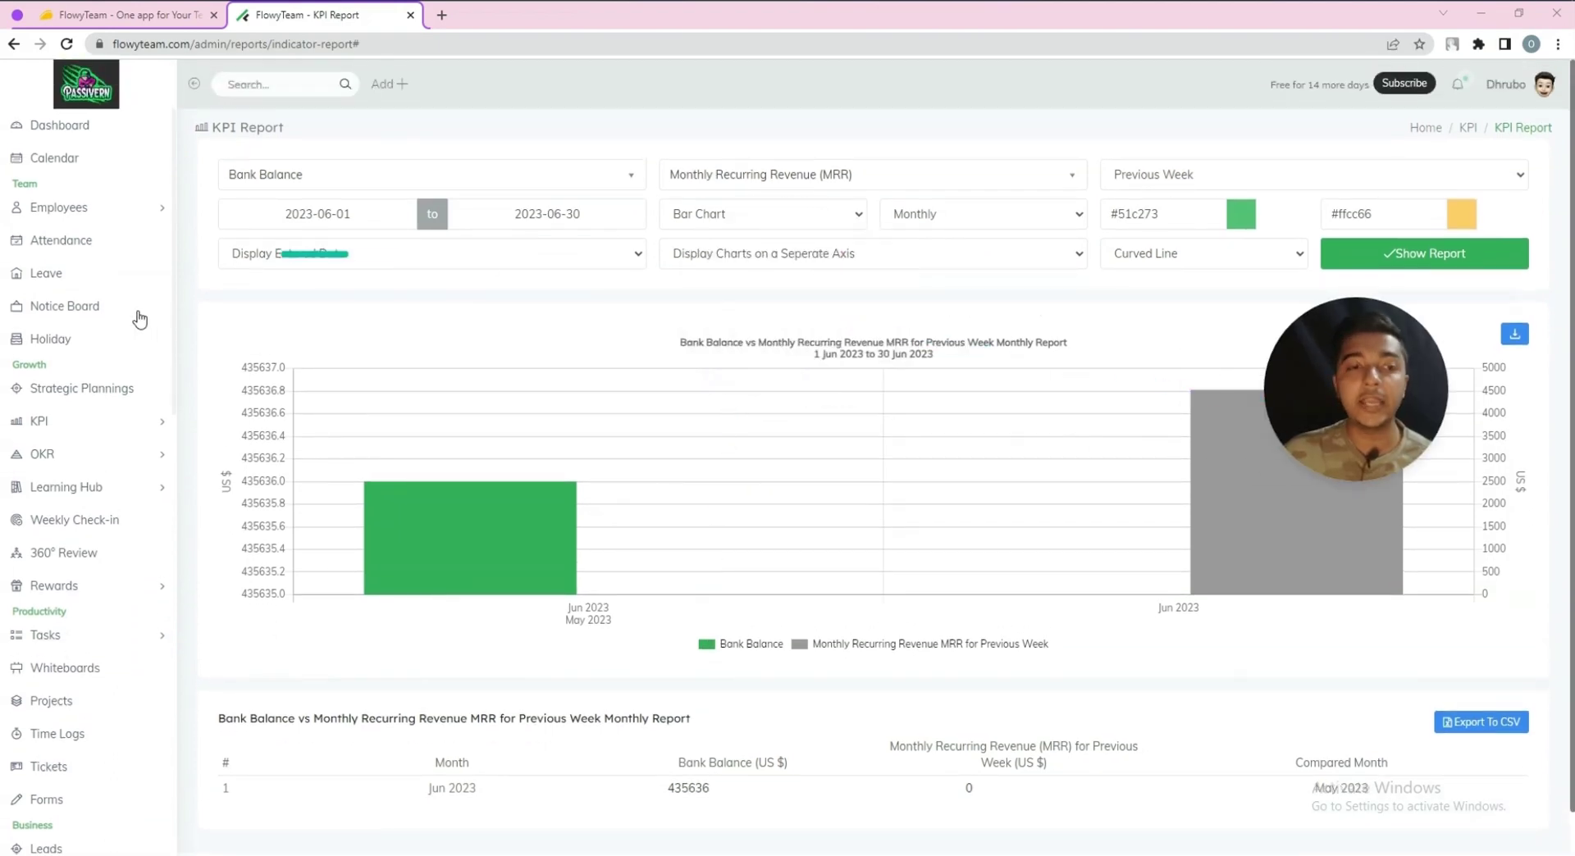
click(41, 421)
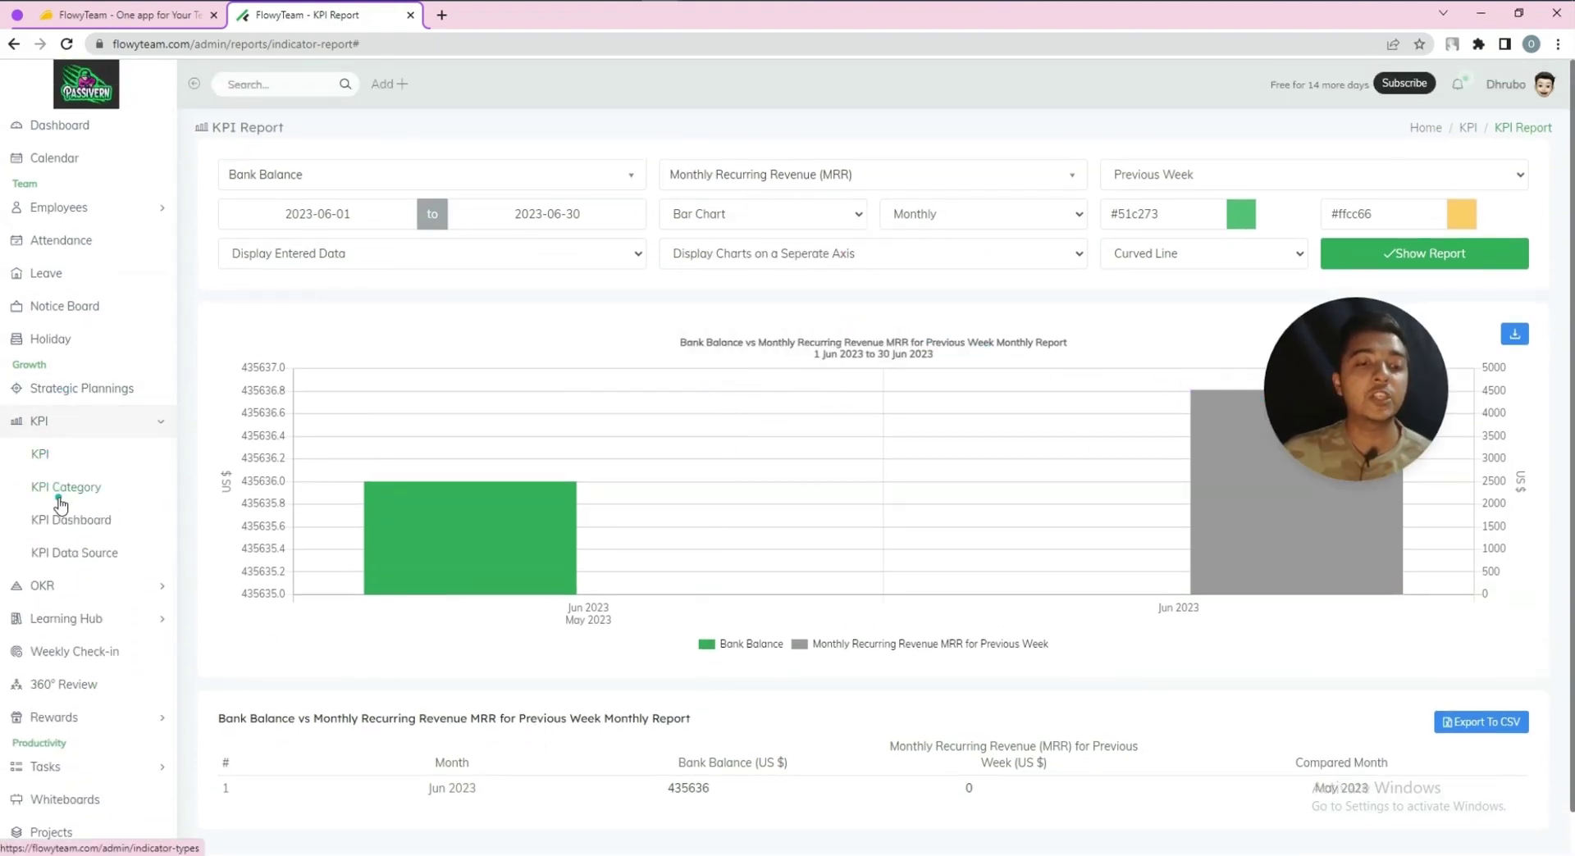
click(64, 527)
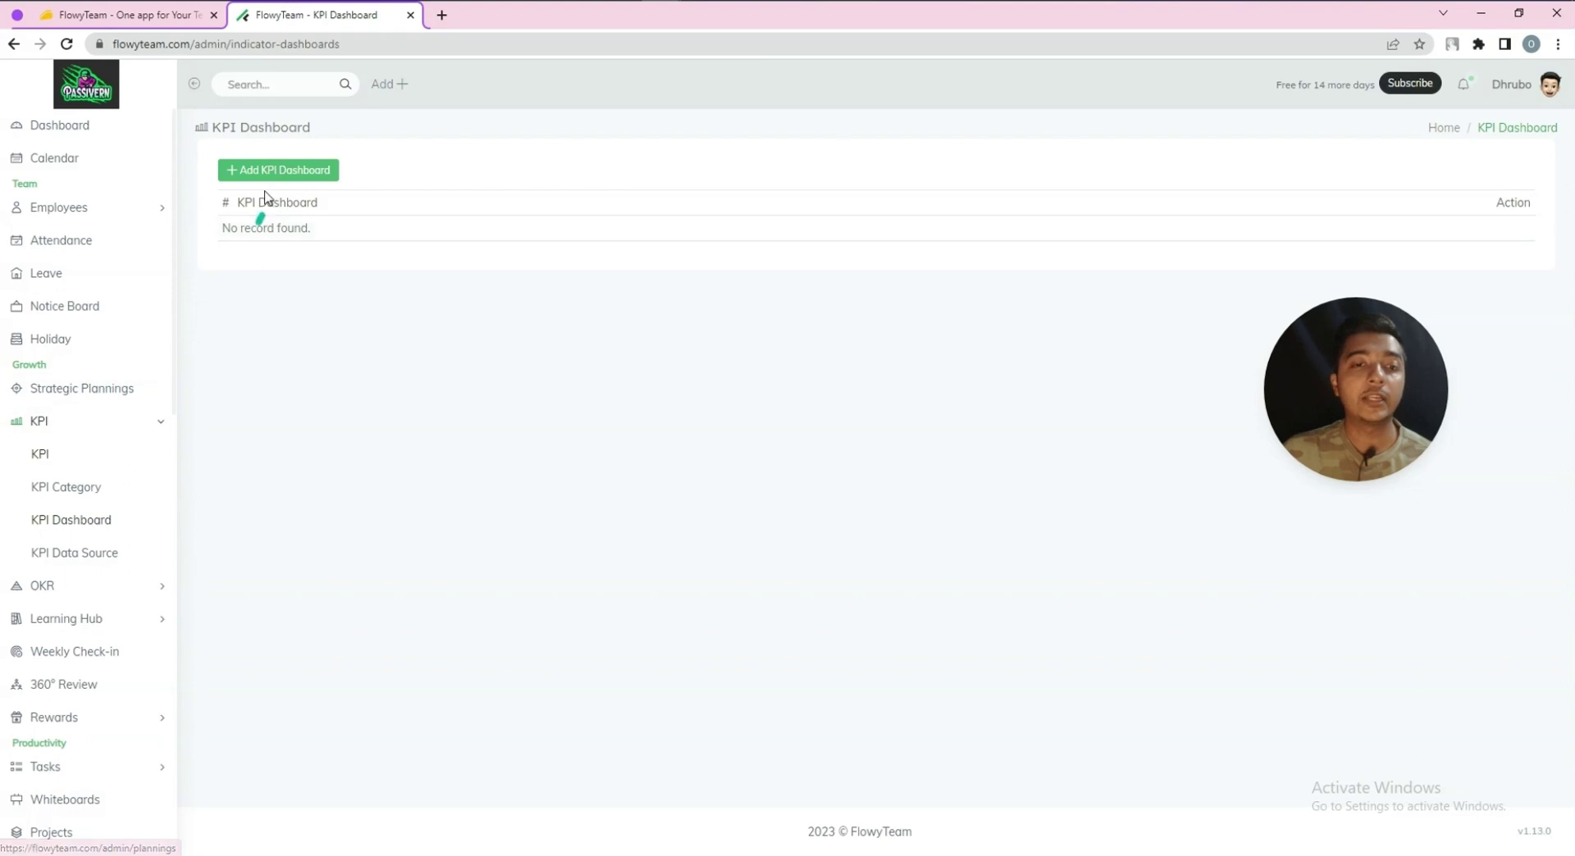
View the empty KPI Data Source list, then start a new OKR performance cycle
click(97, 563)
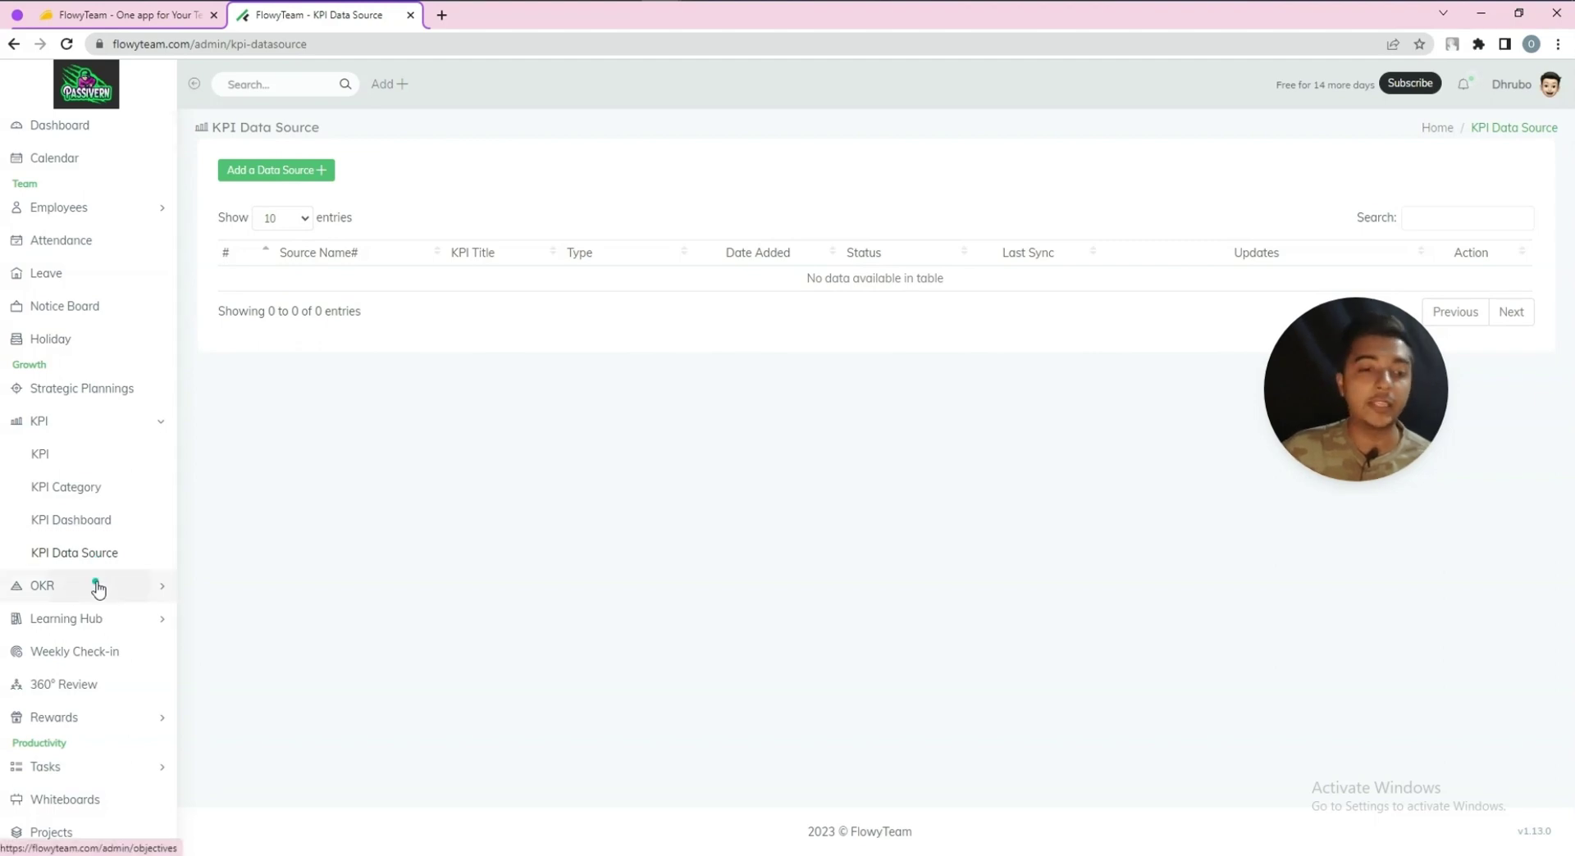
click(98, 587)
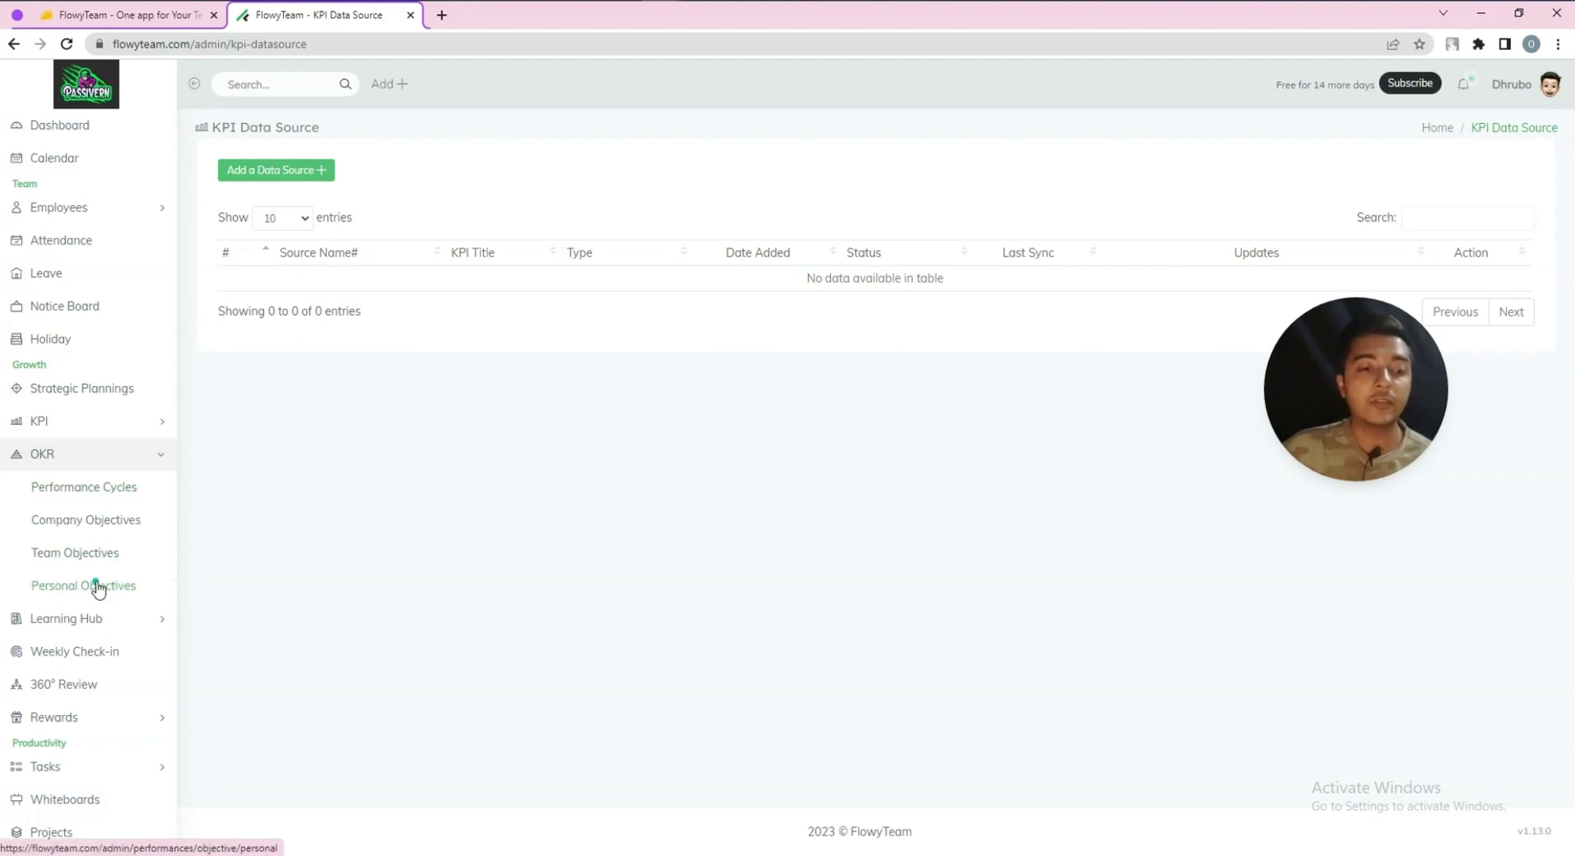
click(75, 492)
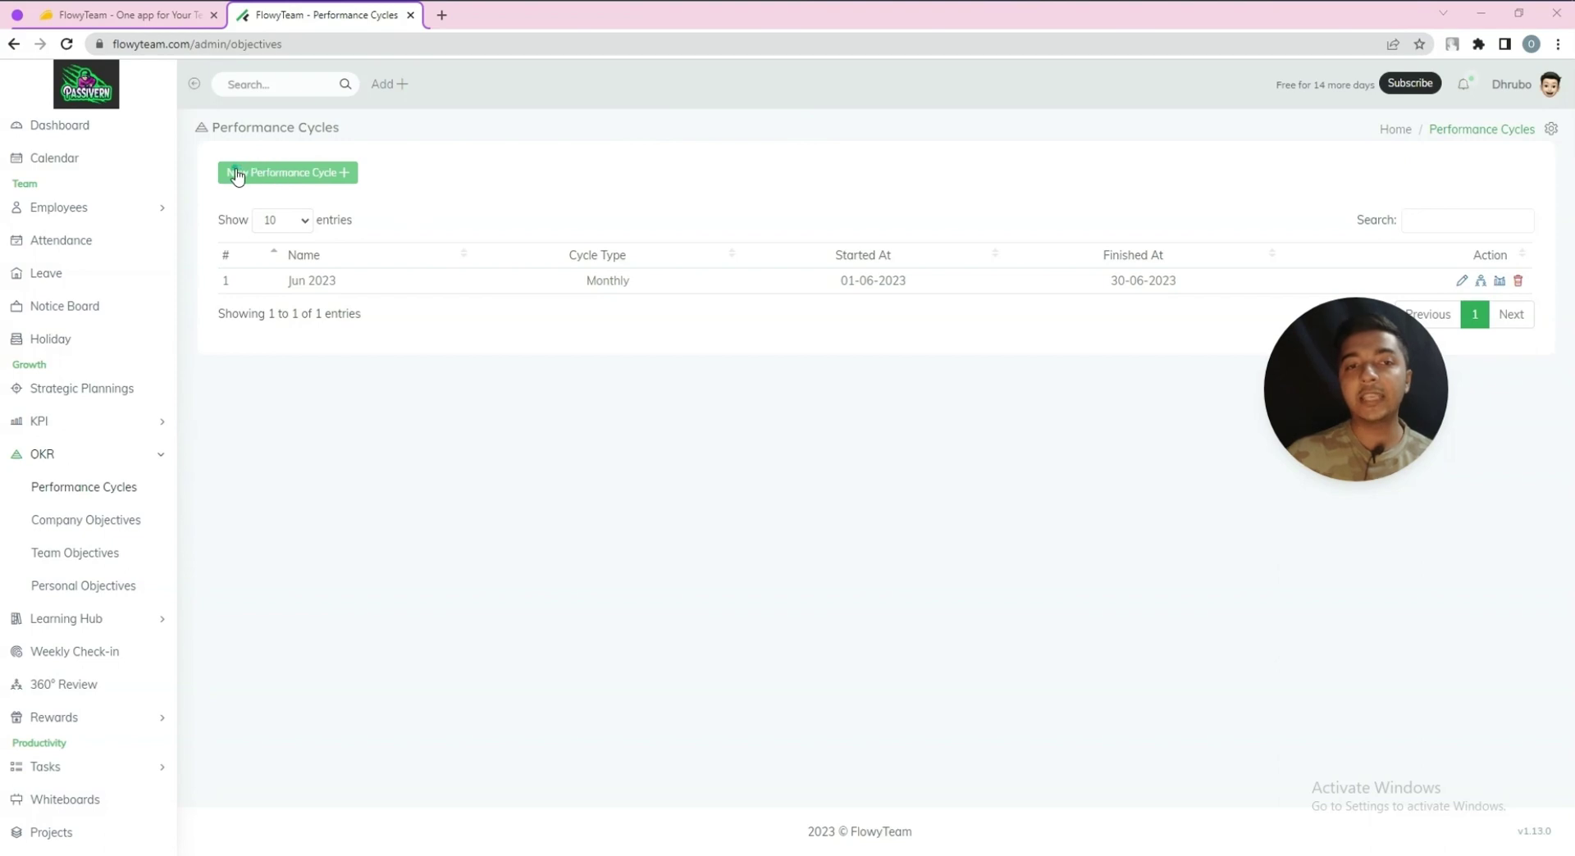
click(288, 174)
Create Quarterly performance cycle 'OKR 1' running 25 to 28 June 2023
click(513, 182)
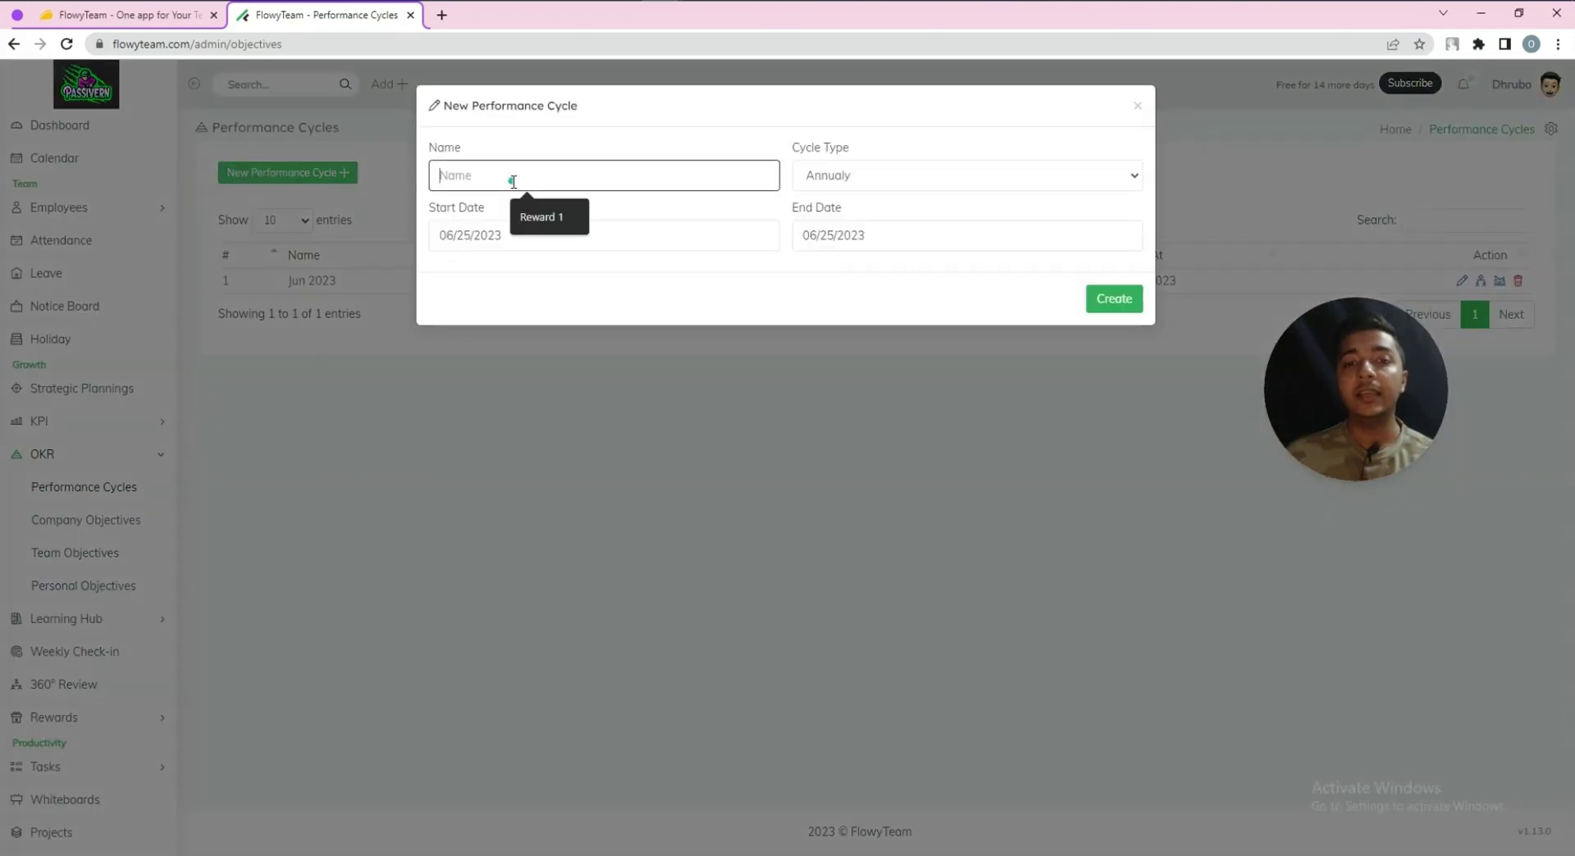
text(OKR 1)
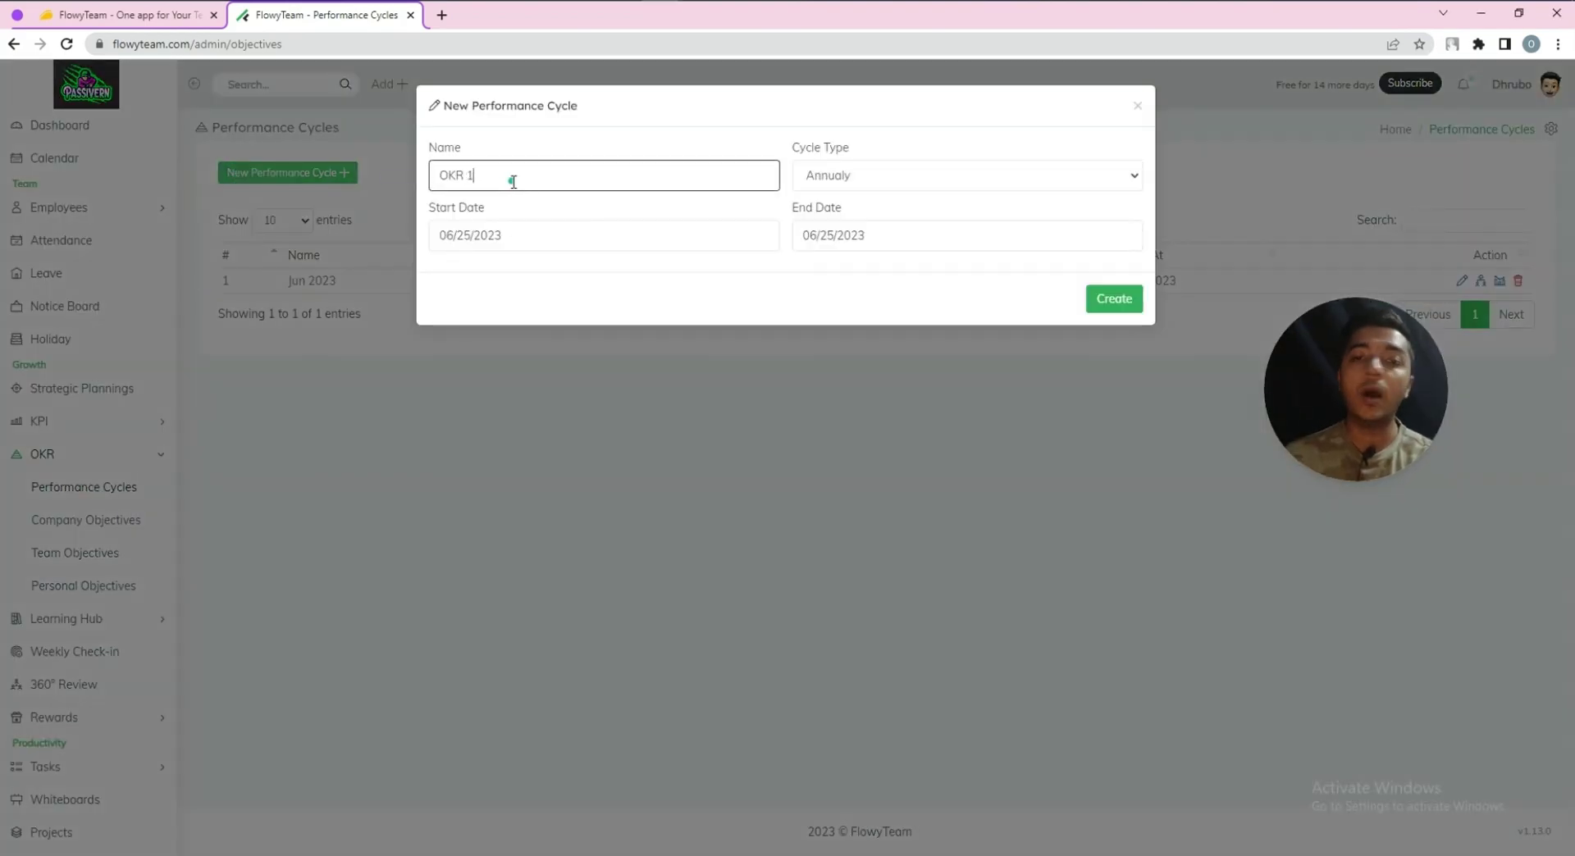
click(897, 181)
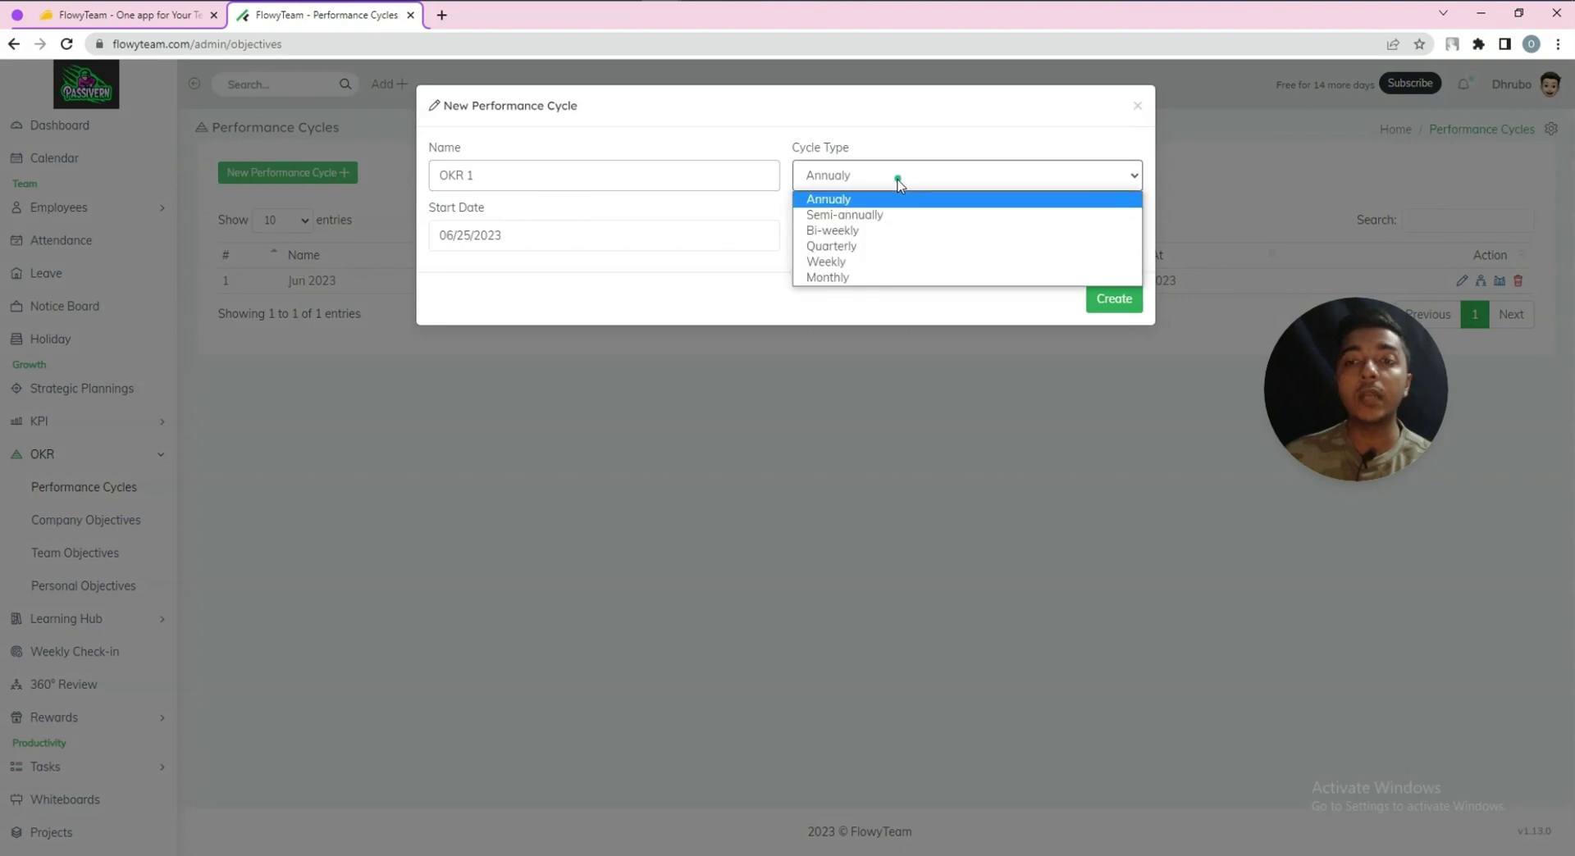
click(853, 246)
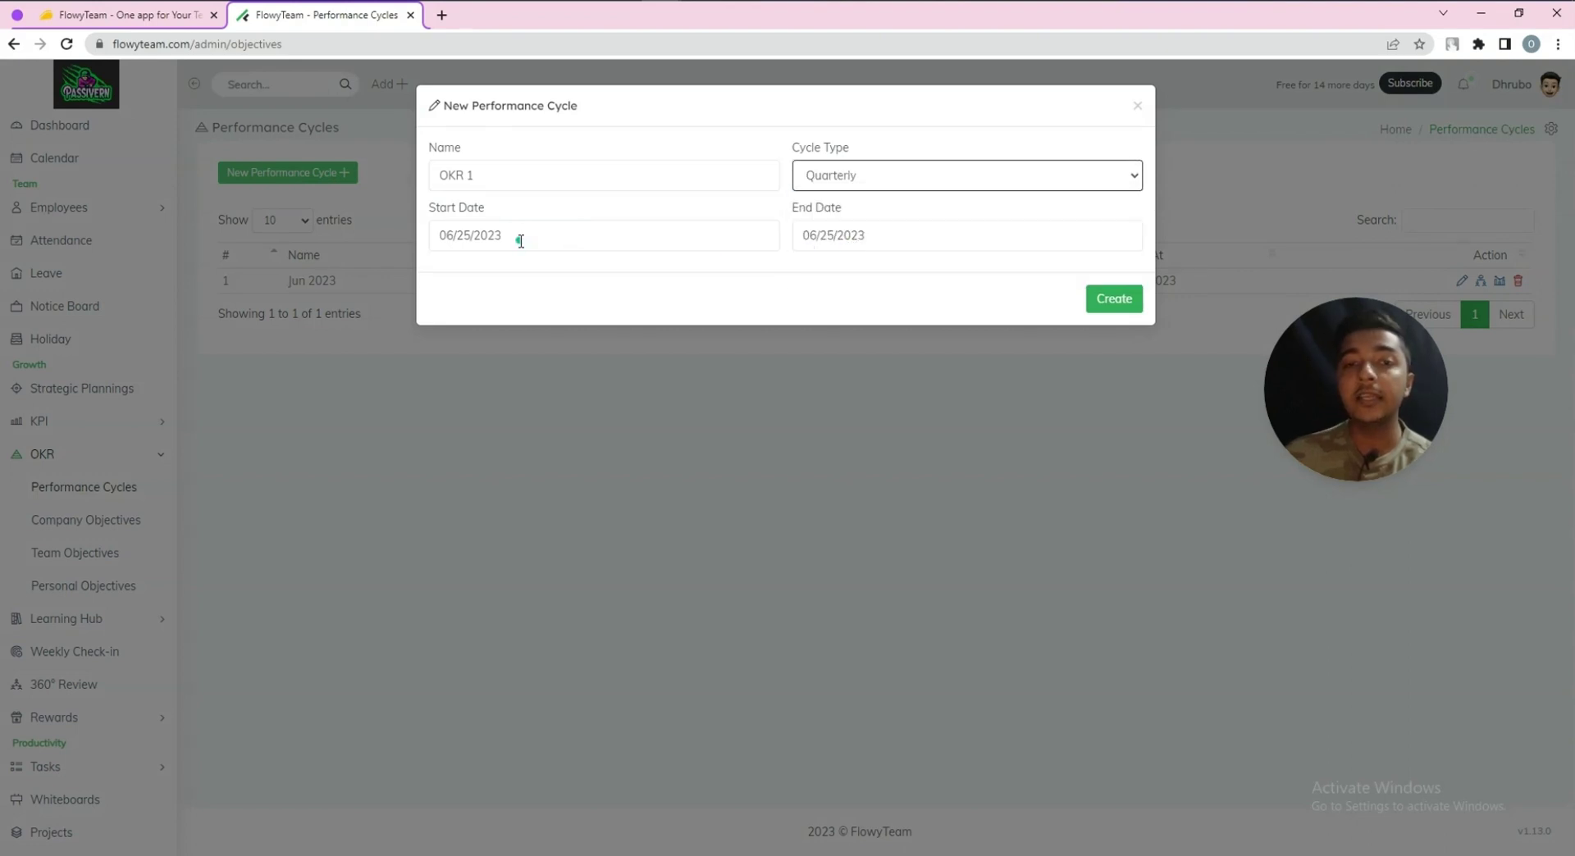
click(849, 237)
click(860, 415)
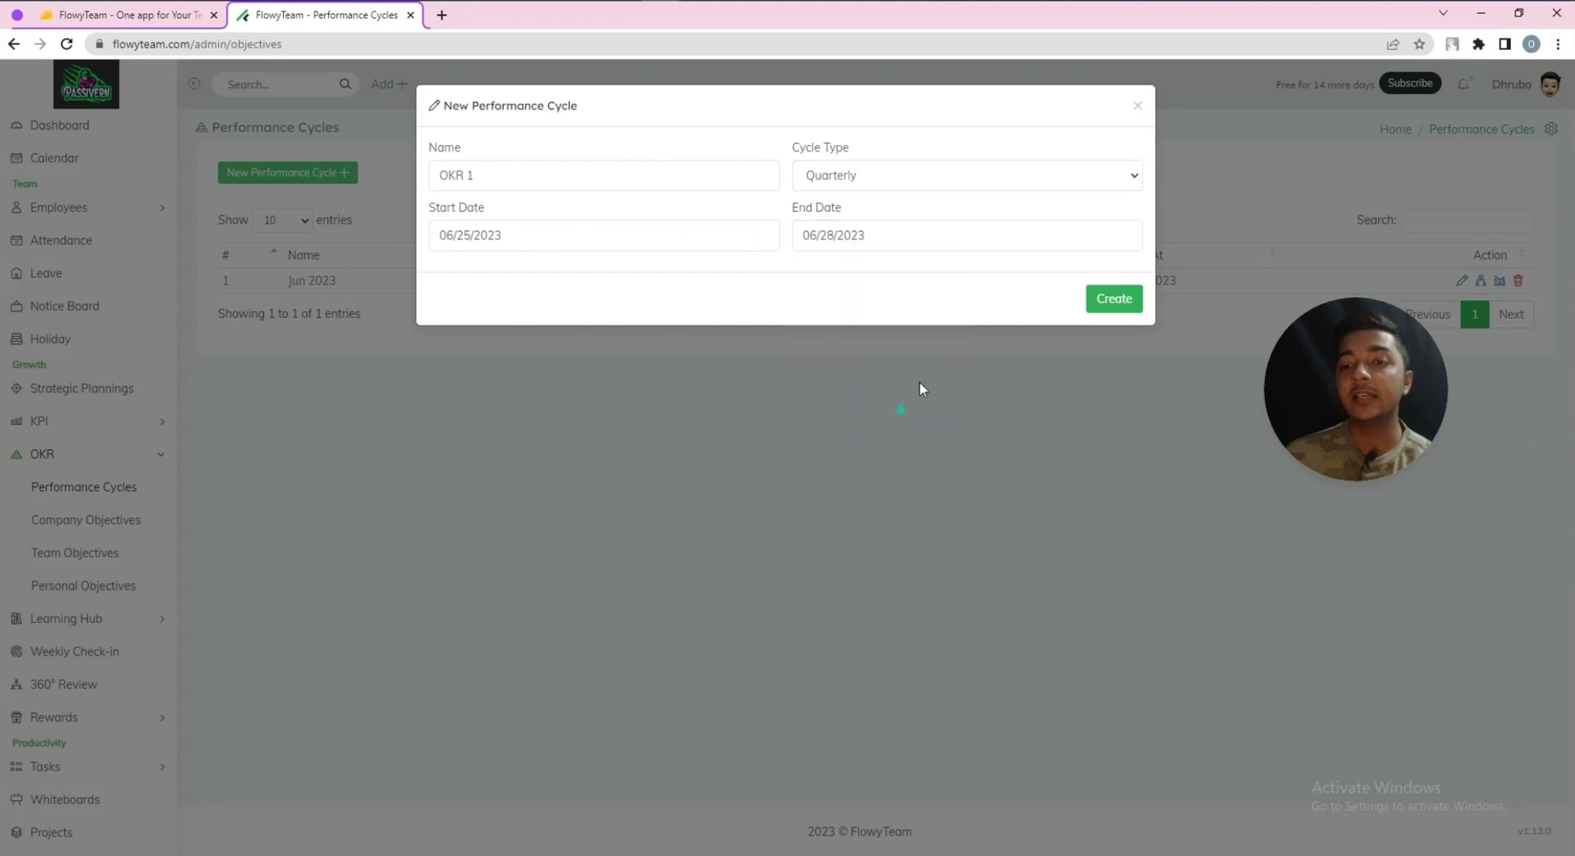
click(1109, 300)
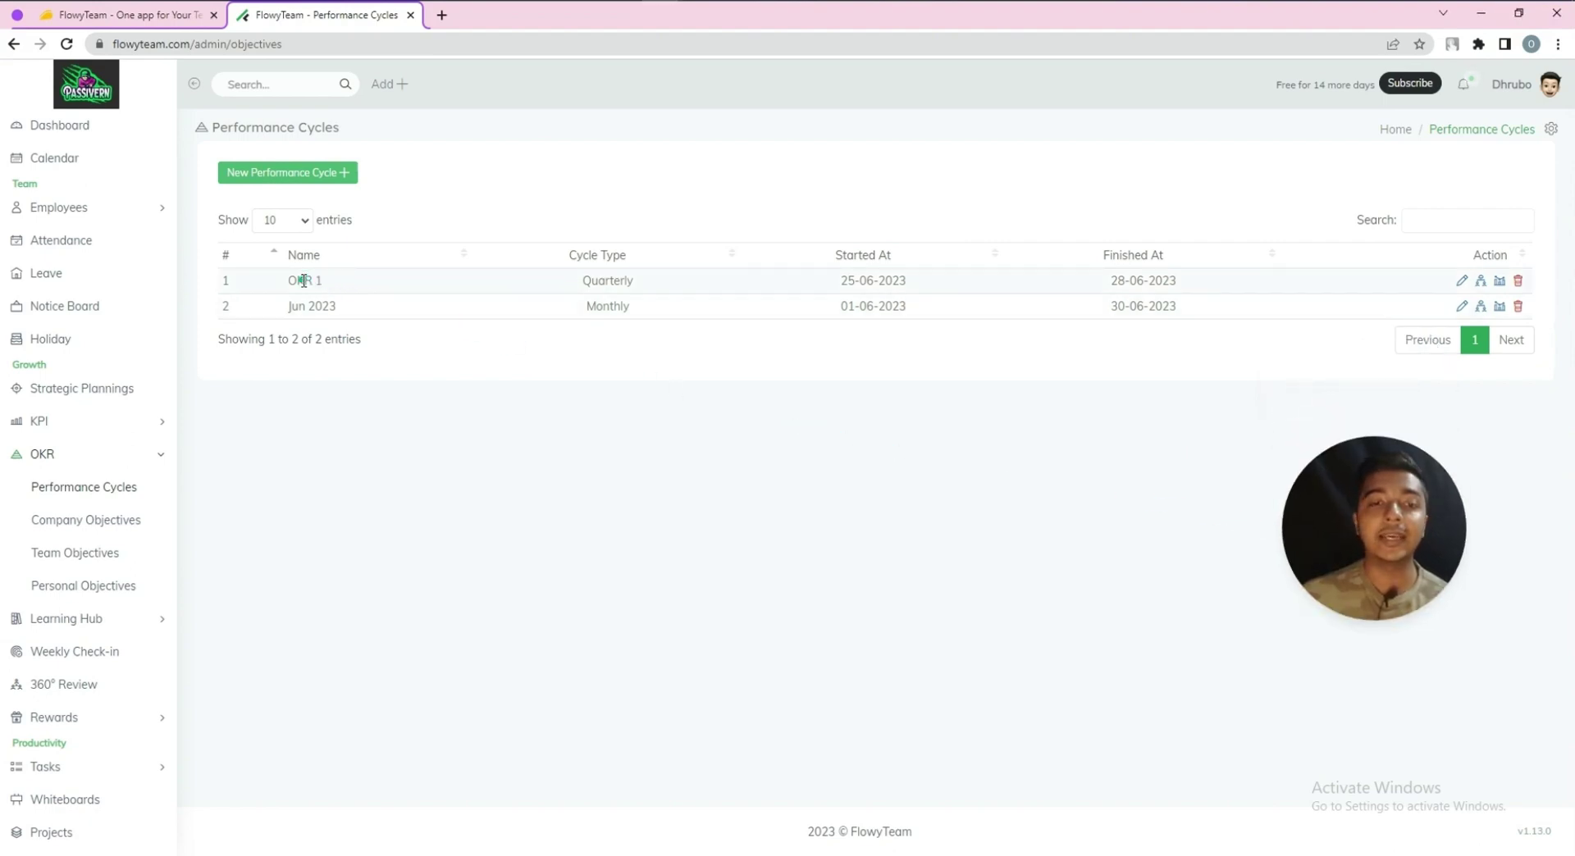
click(59, 523)
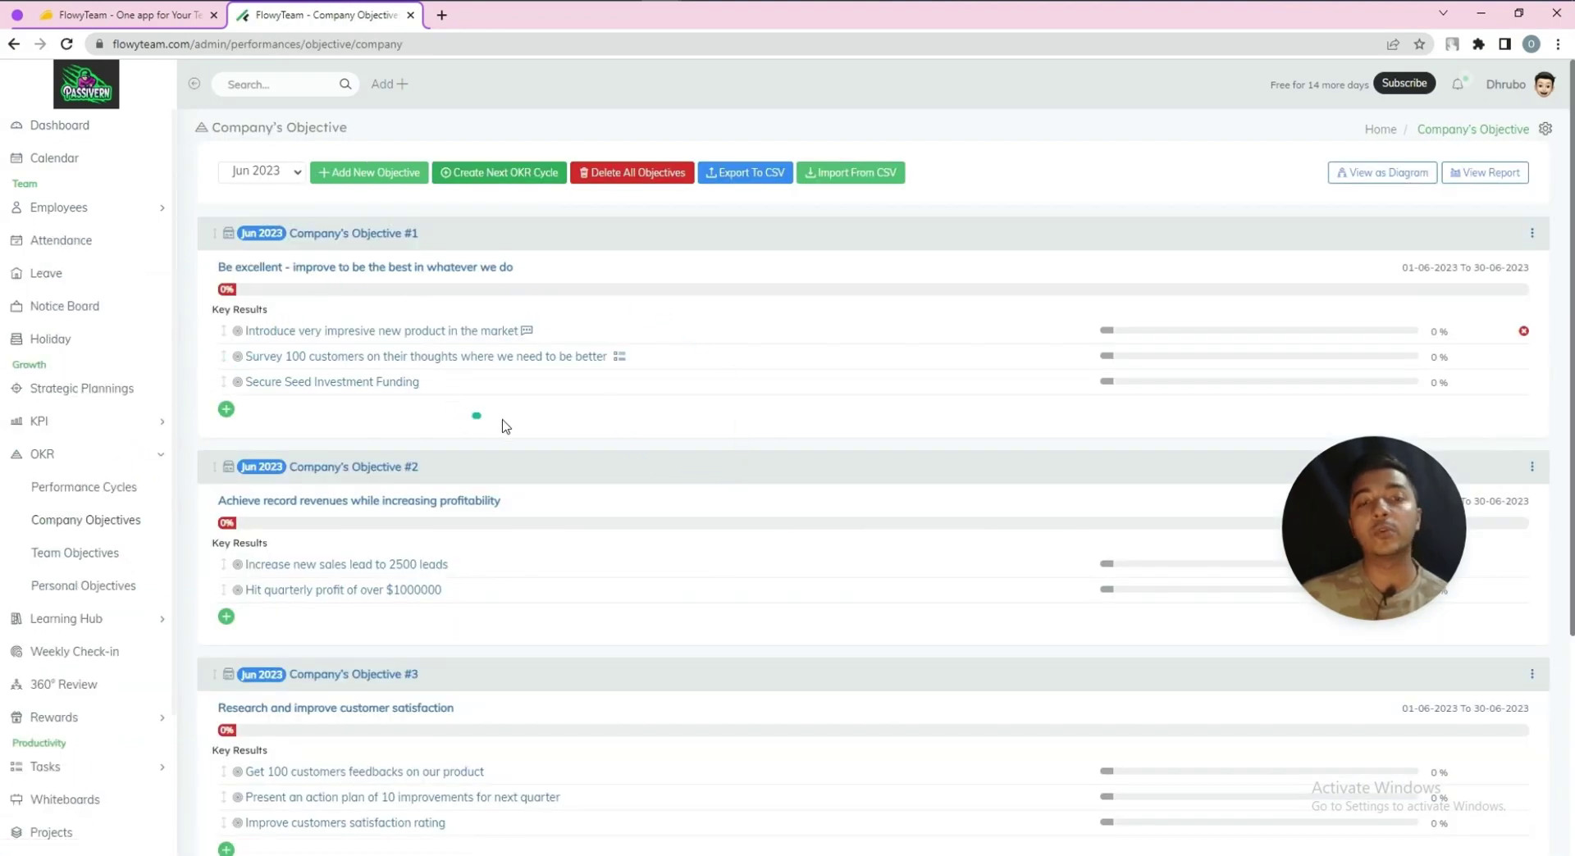
Start company objective 'Objective 1' with dates 06/01 to 06/30/2023
scroll(476, 414, down, 4)
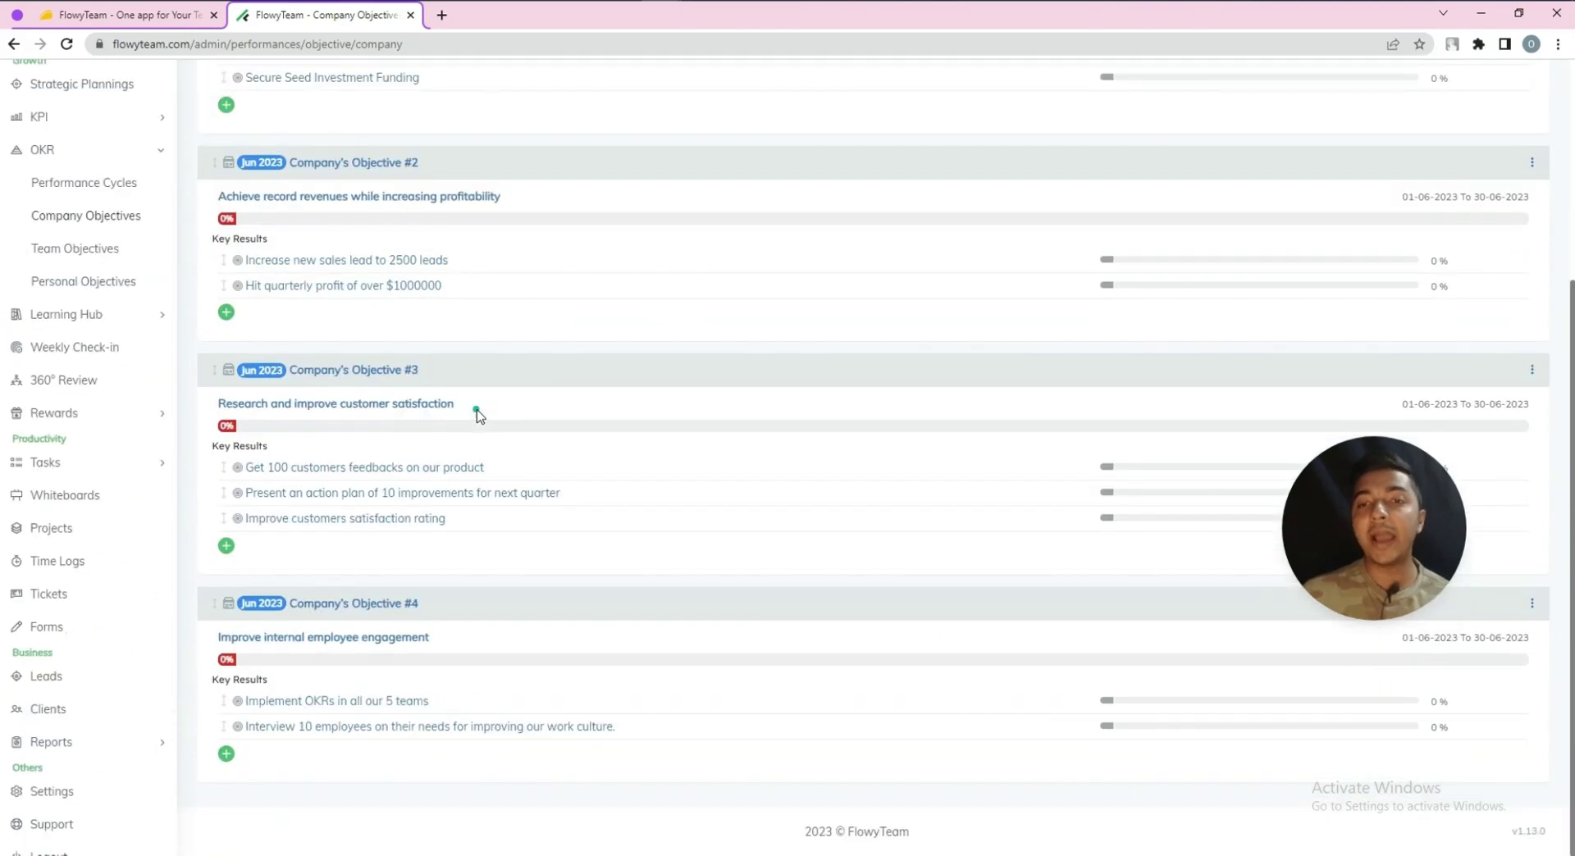
scroll(480, 414, up, 4)
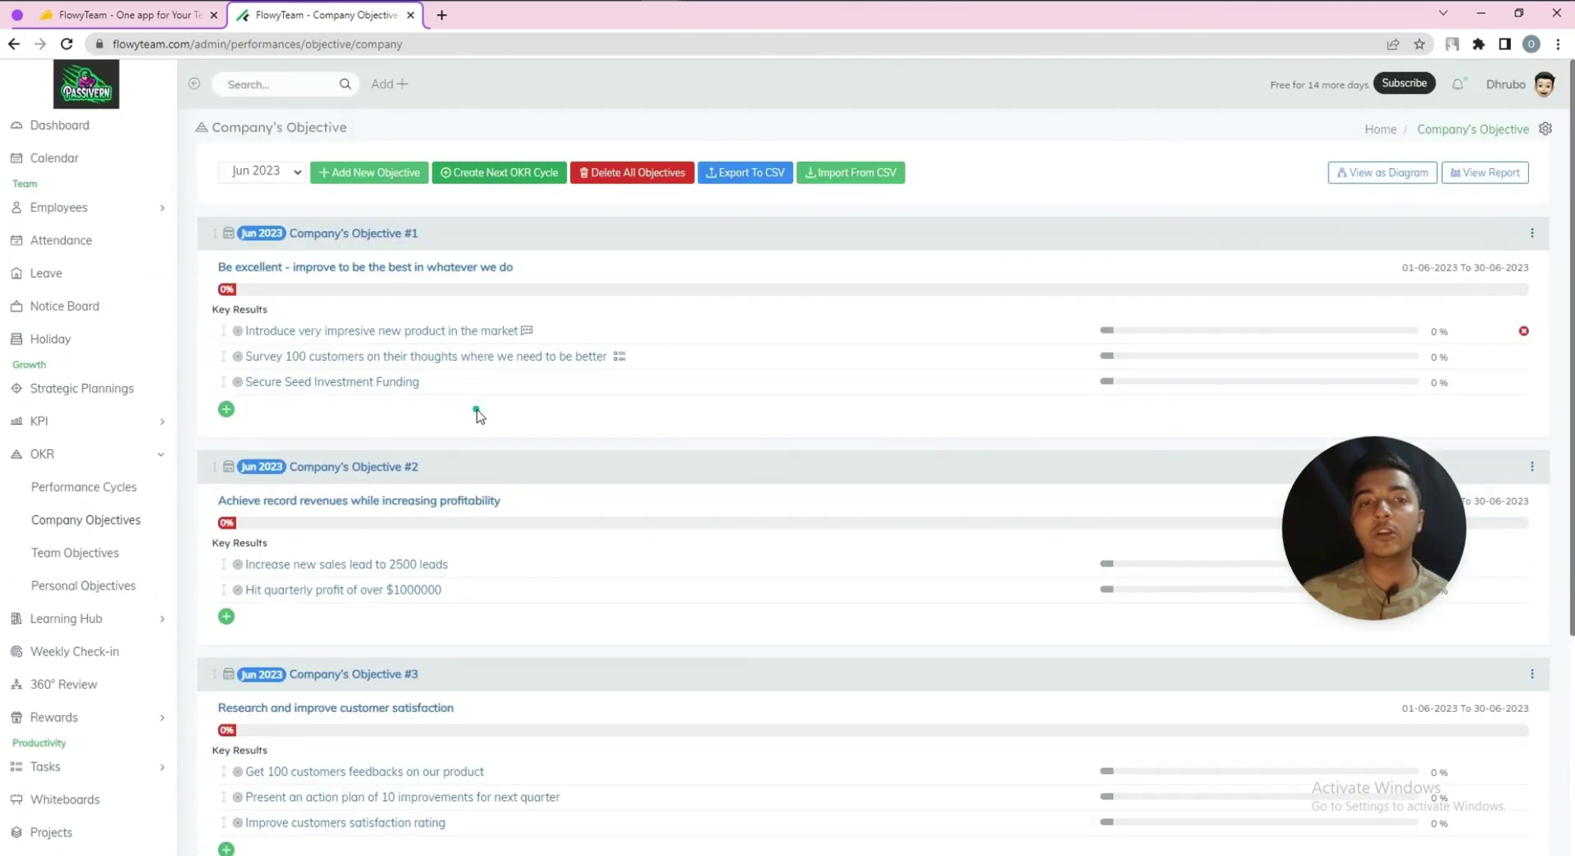
click(359, 182)
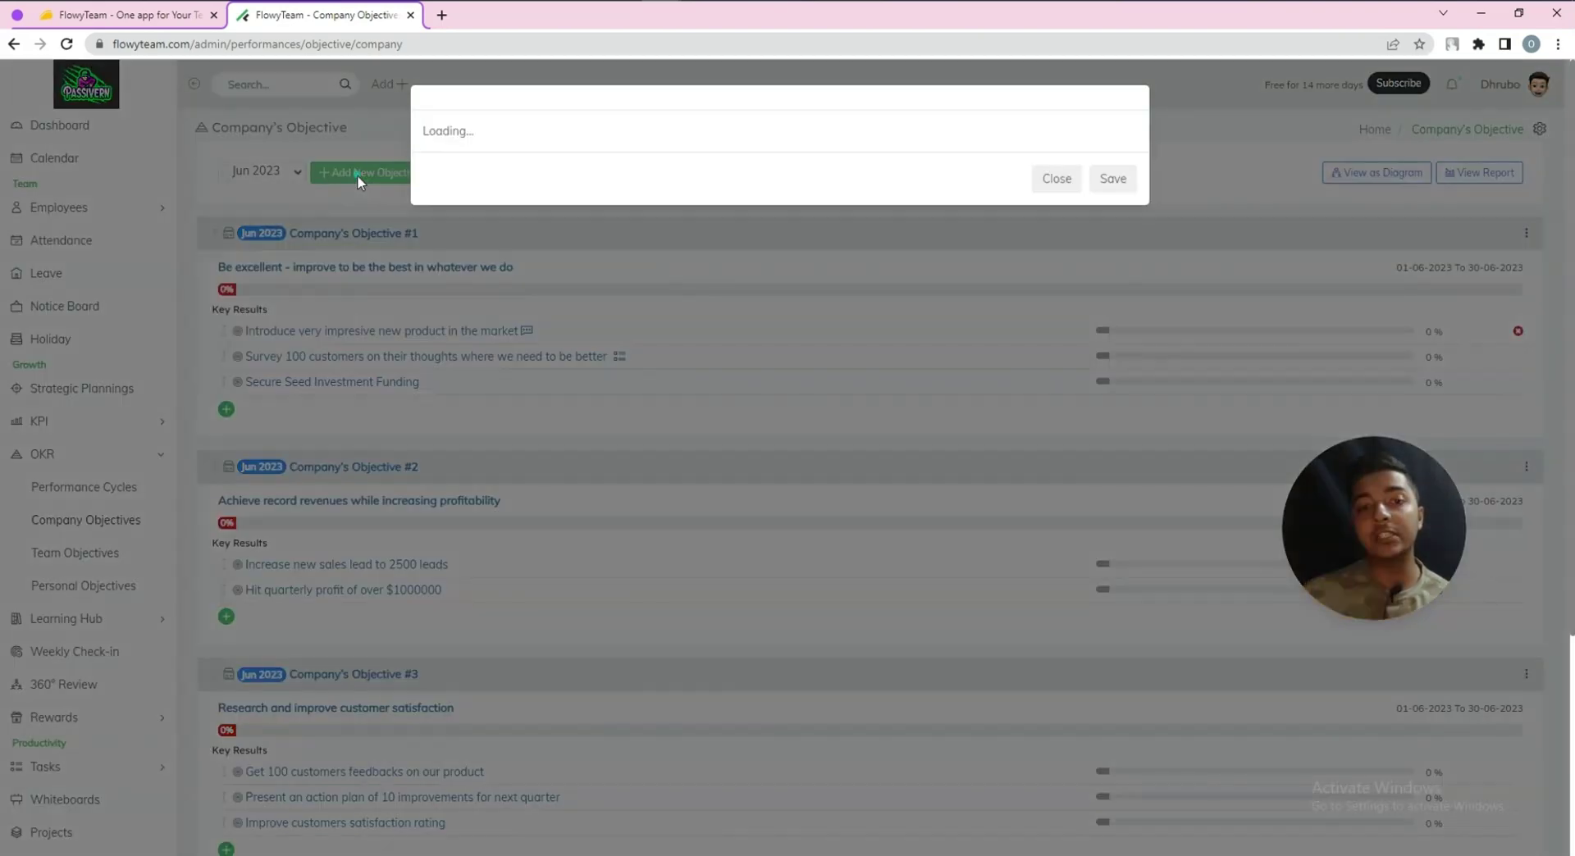
click(489, 182)
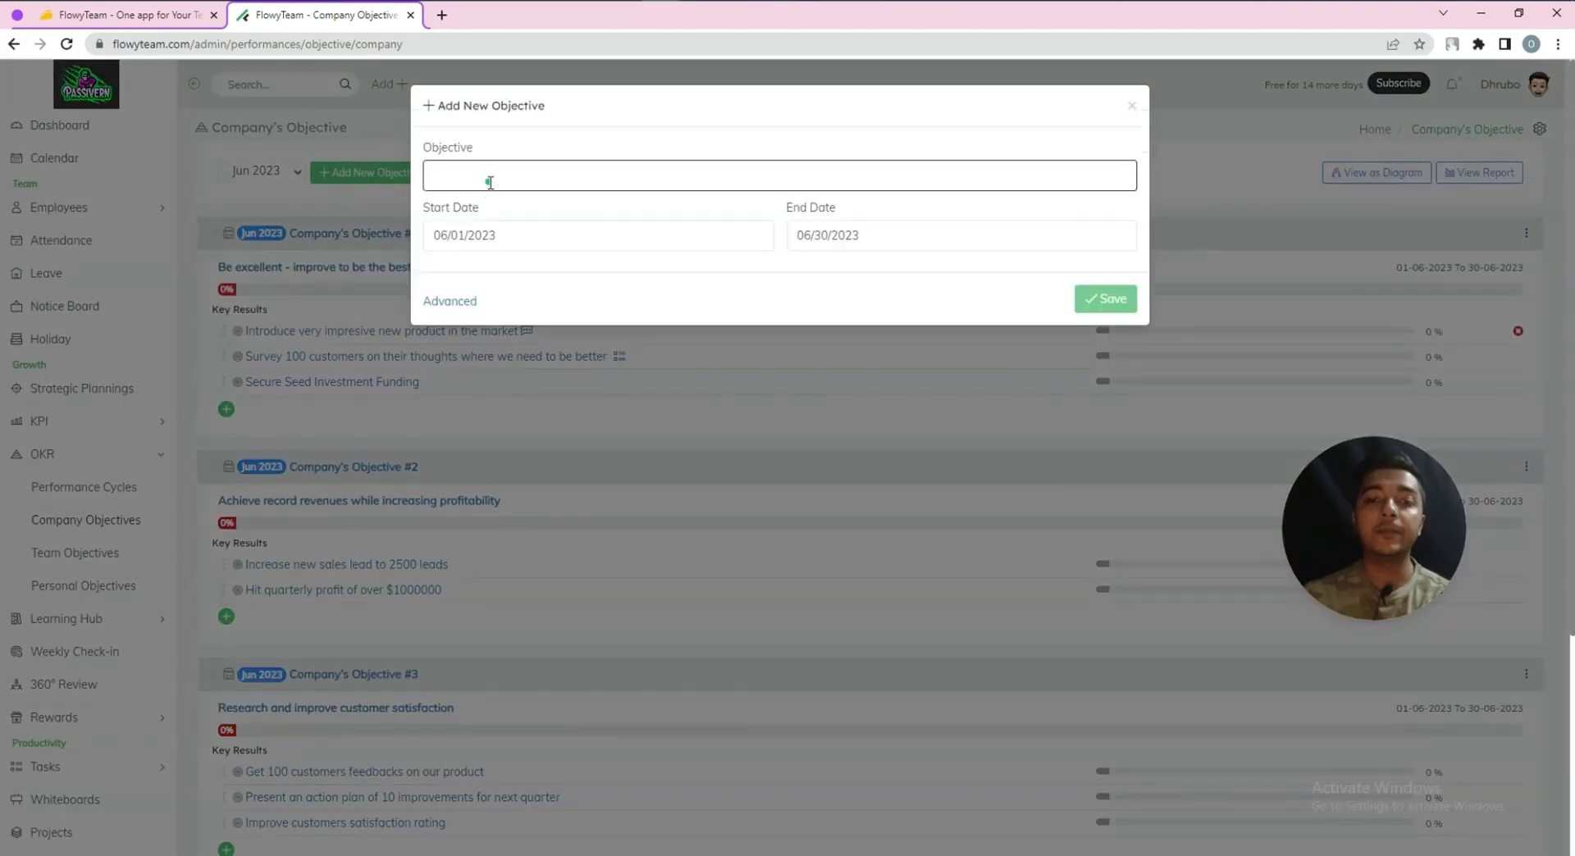
text(O)
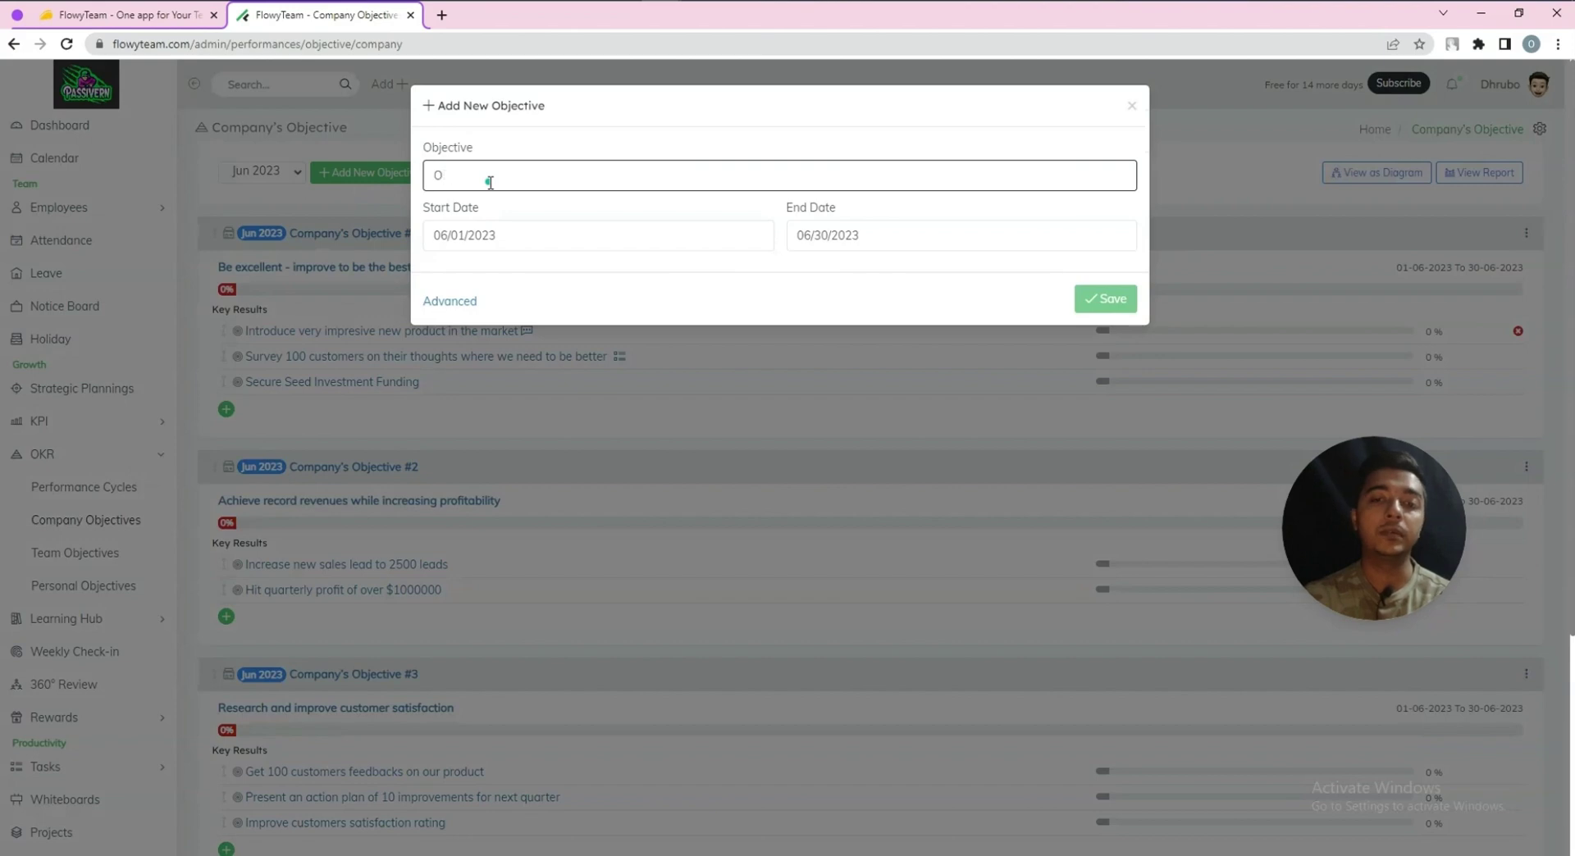
text(bjective 1)
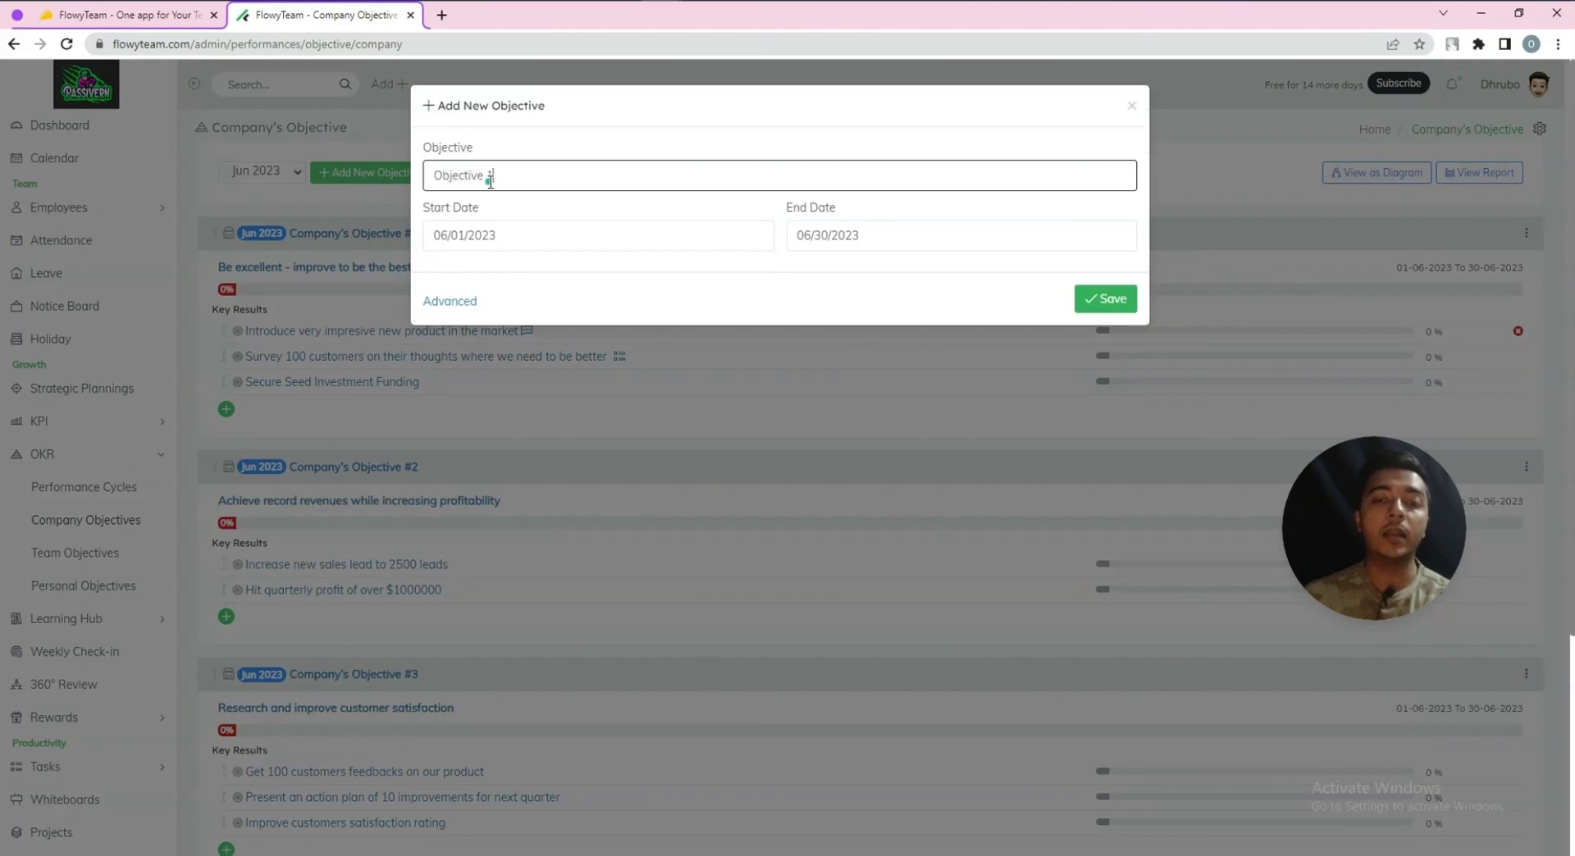
click(524, 238)
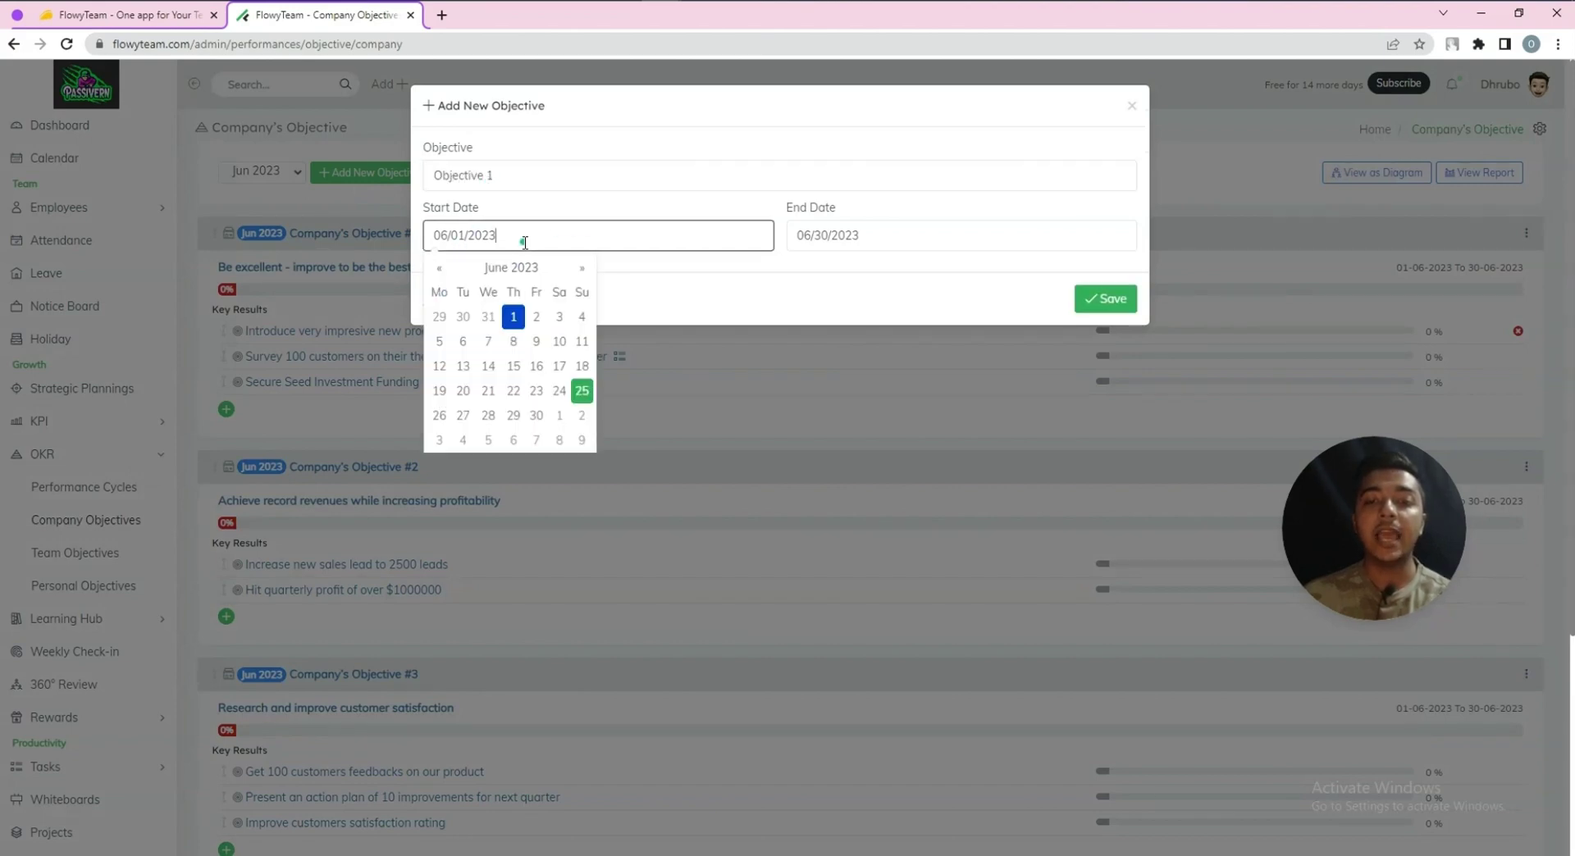
click(794, 237)
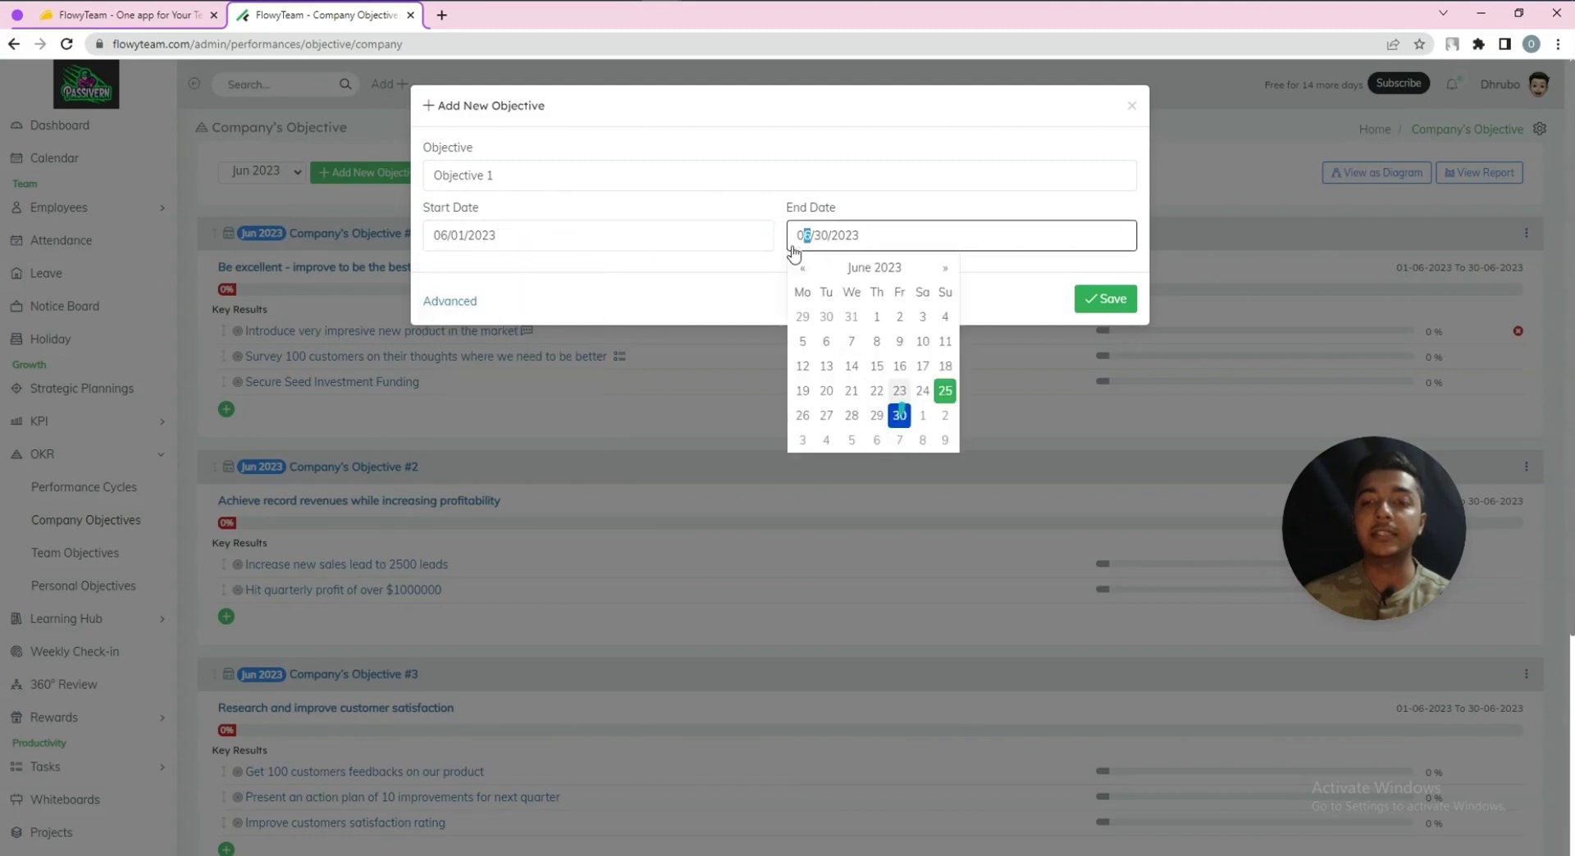
click(710, 184)
Add two collaborators under advanced settings and save the objective
click(450, 302)
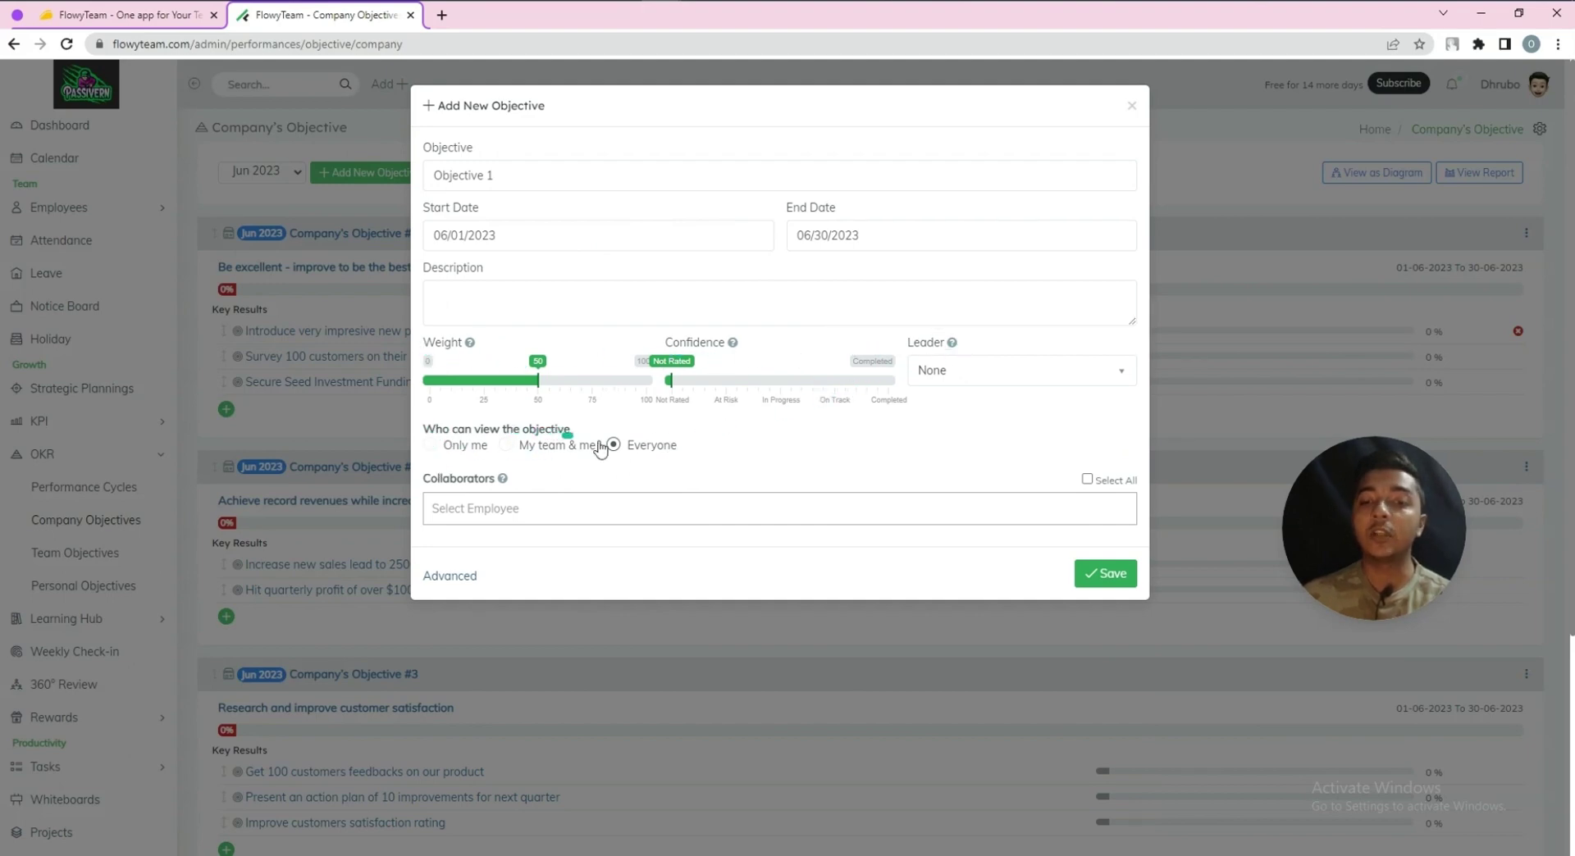
click(504, 508)
click(503, 543)
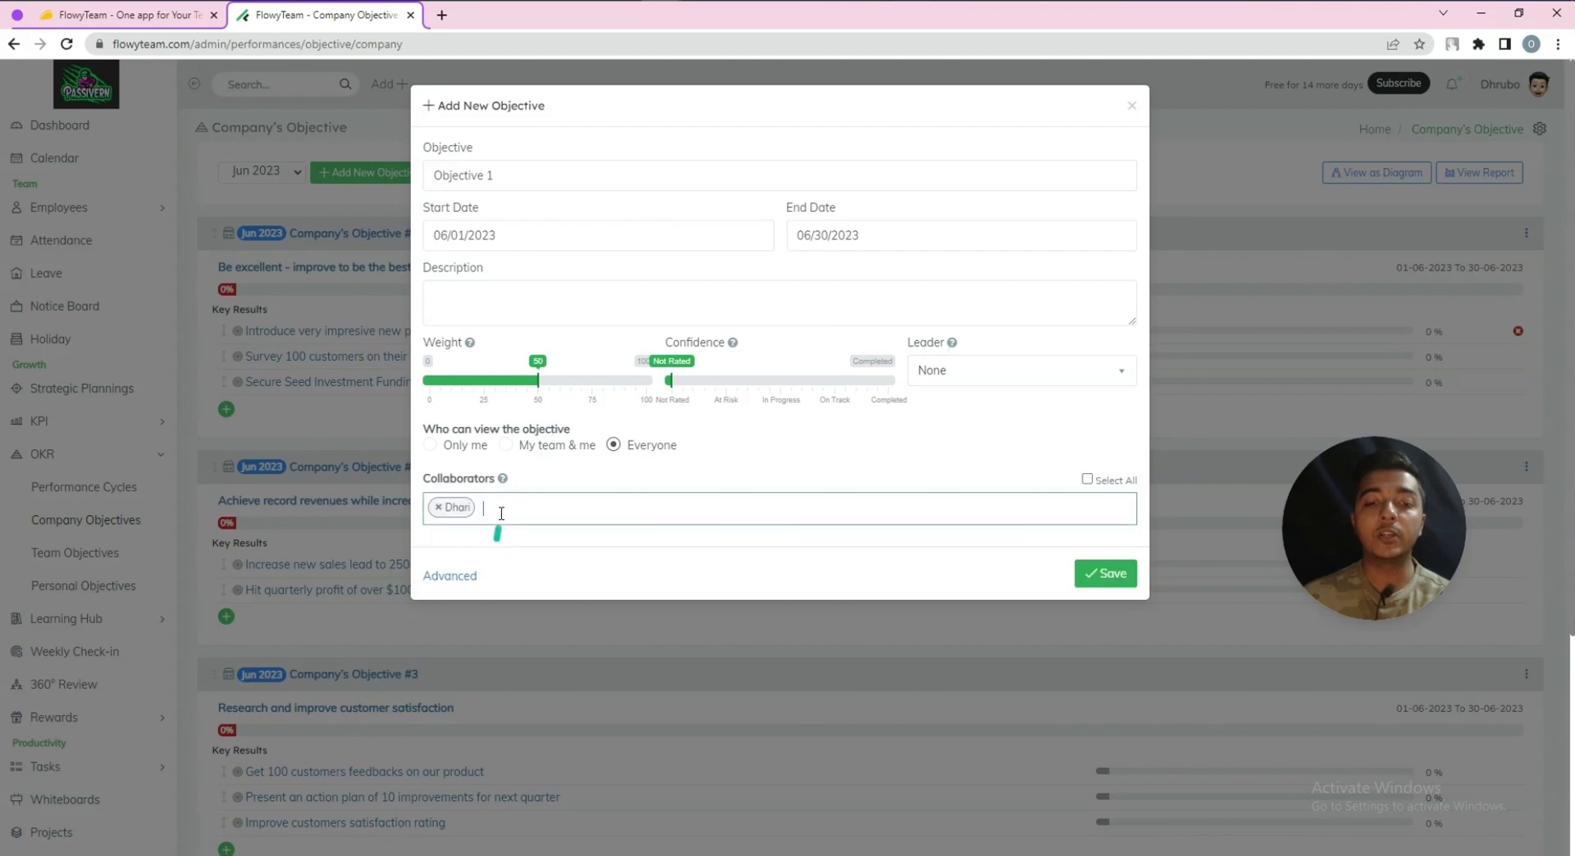
click(503, 521)
click(499, 543)
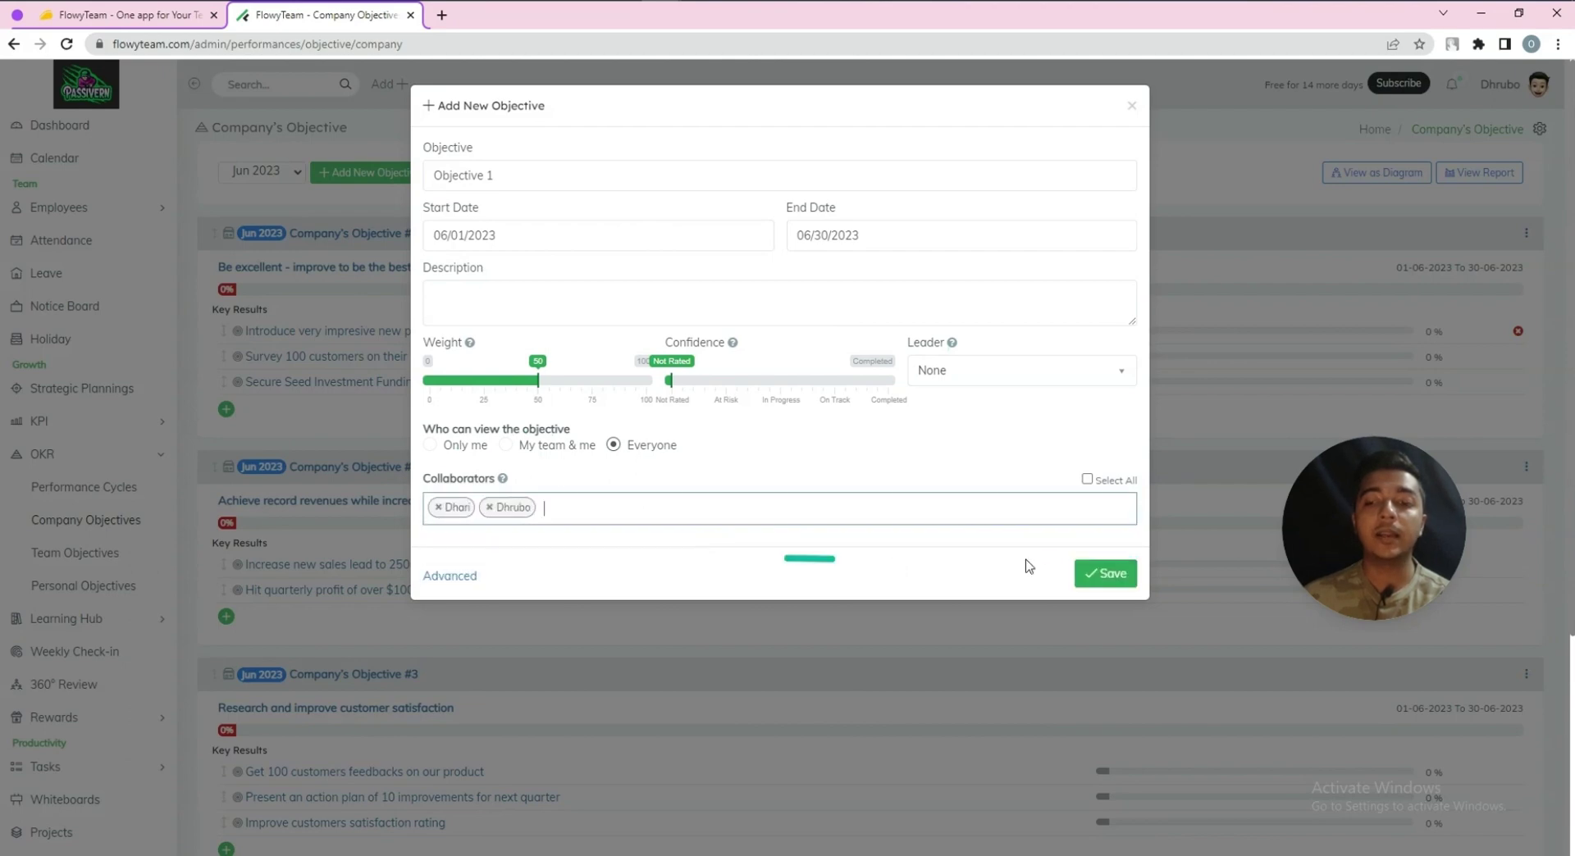
click(1103, 576)
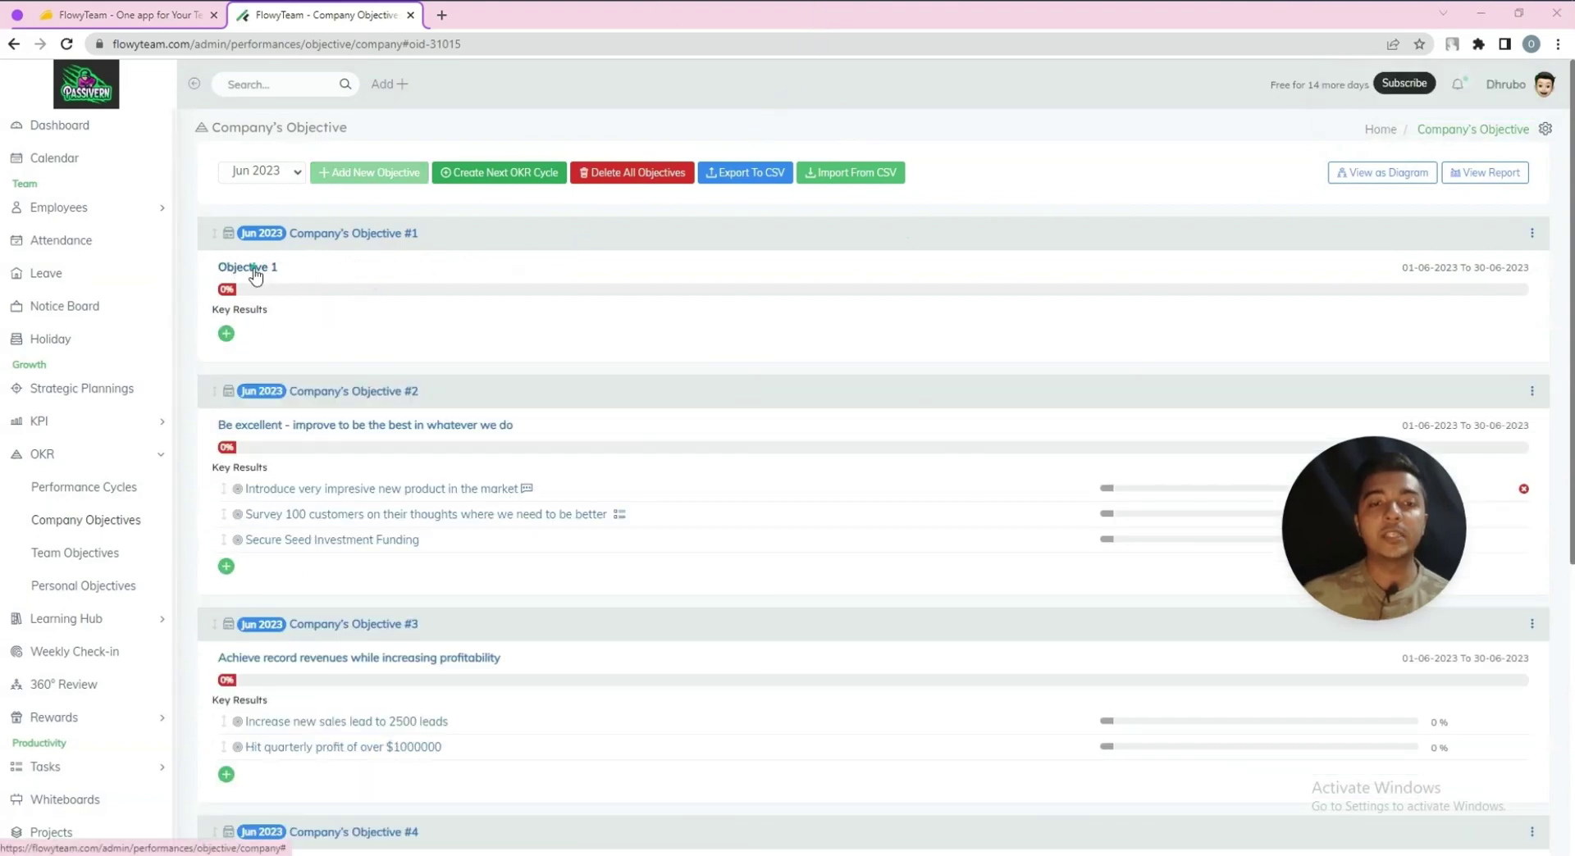
Save the comment 'Work going fine' on Objective 1
click(255, 275)
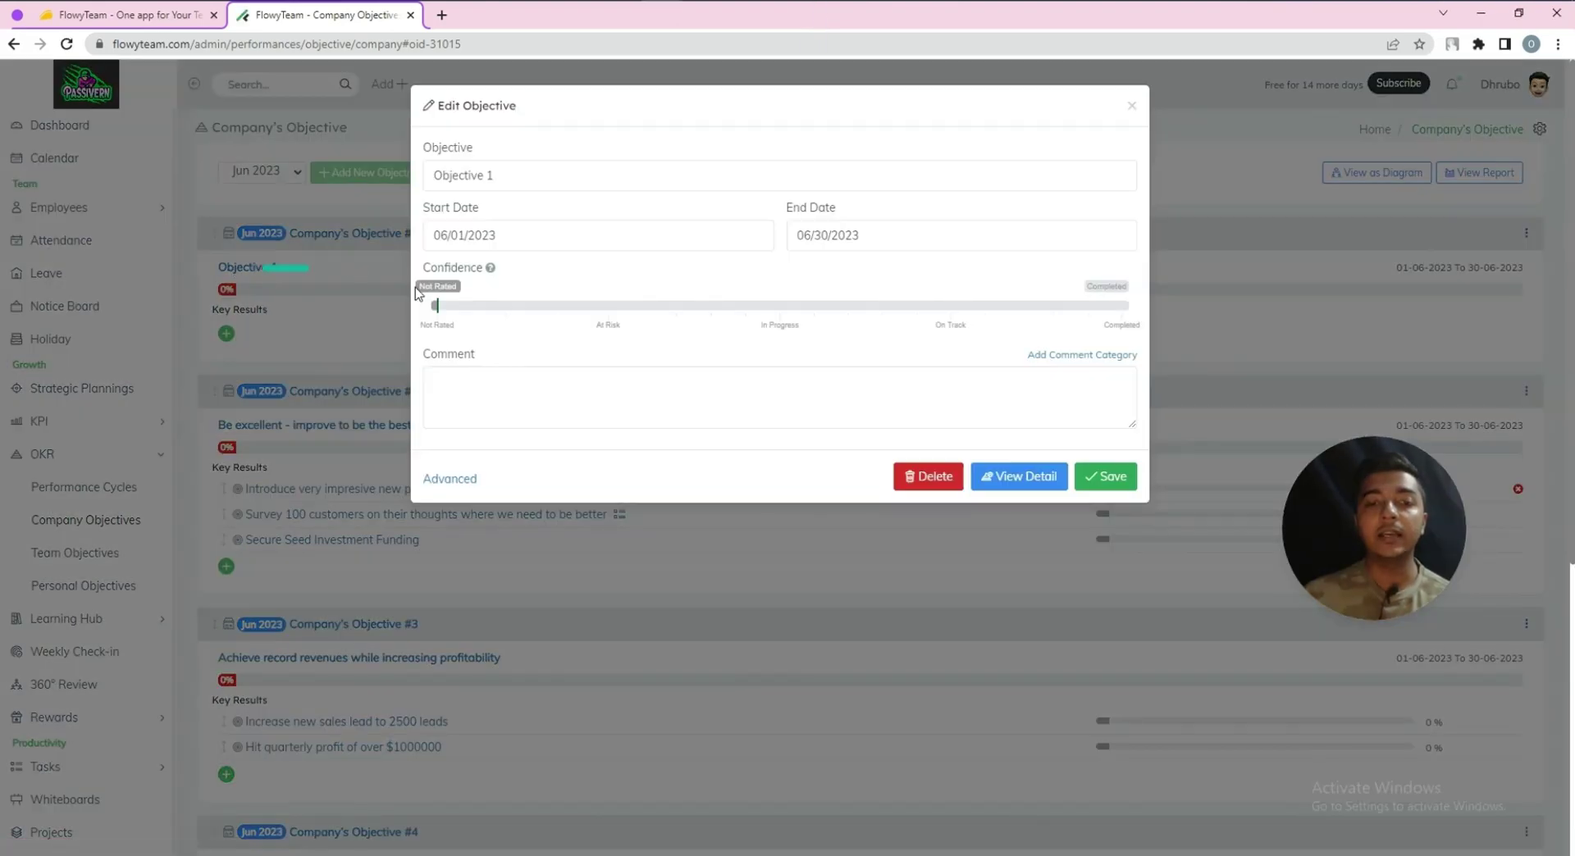
click(579, 395)
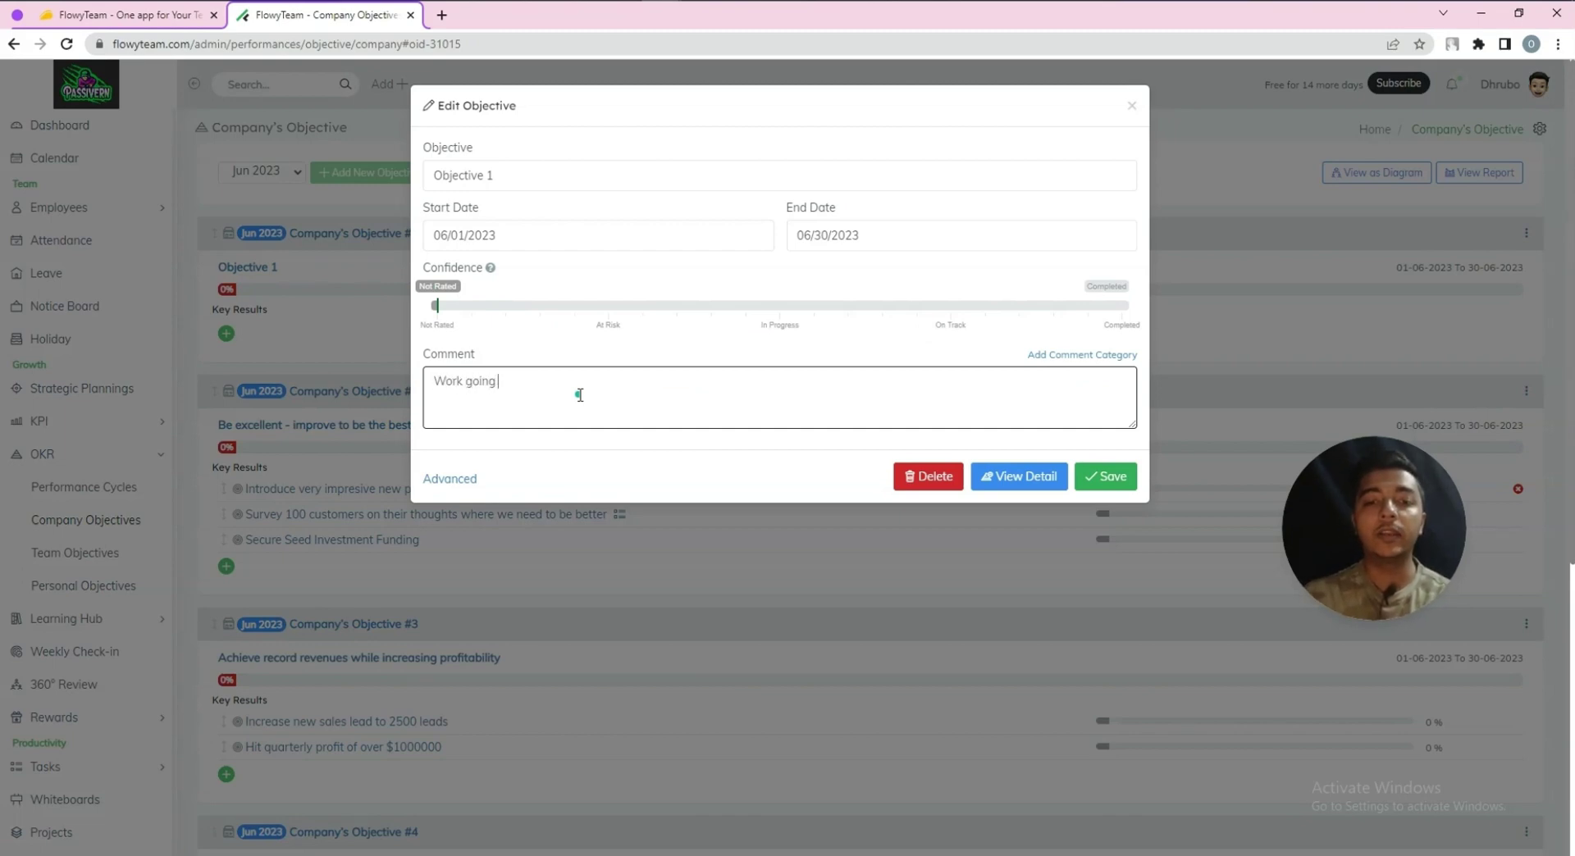
click(1104, 476)
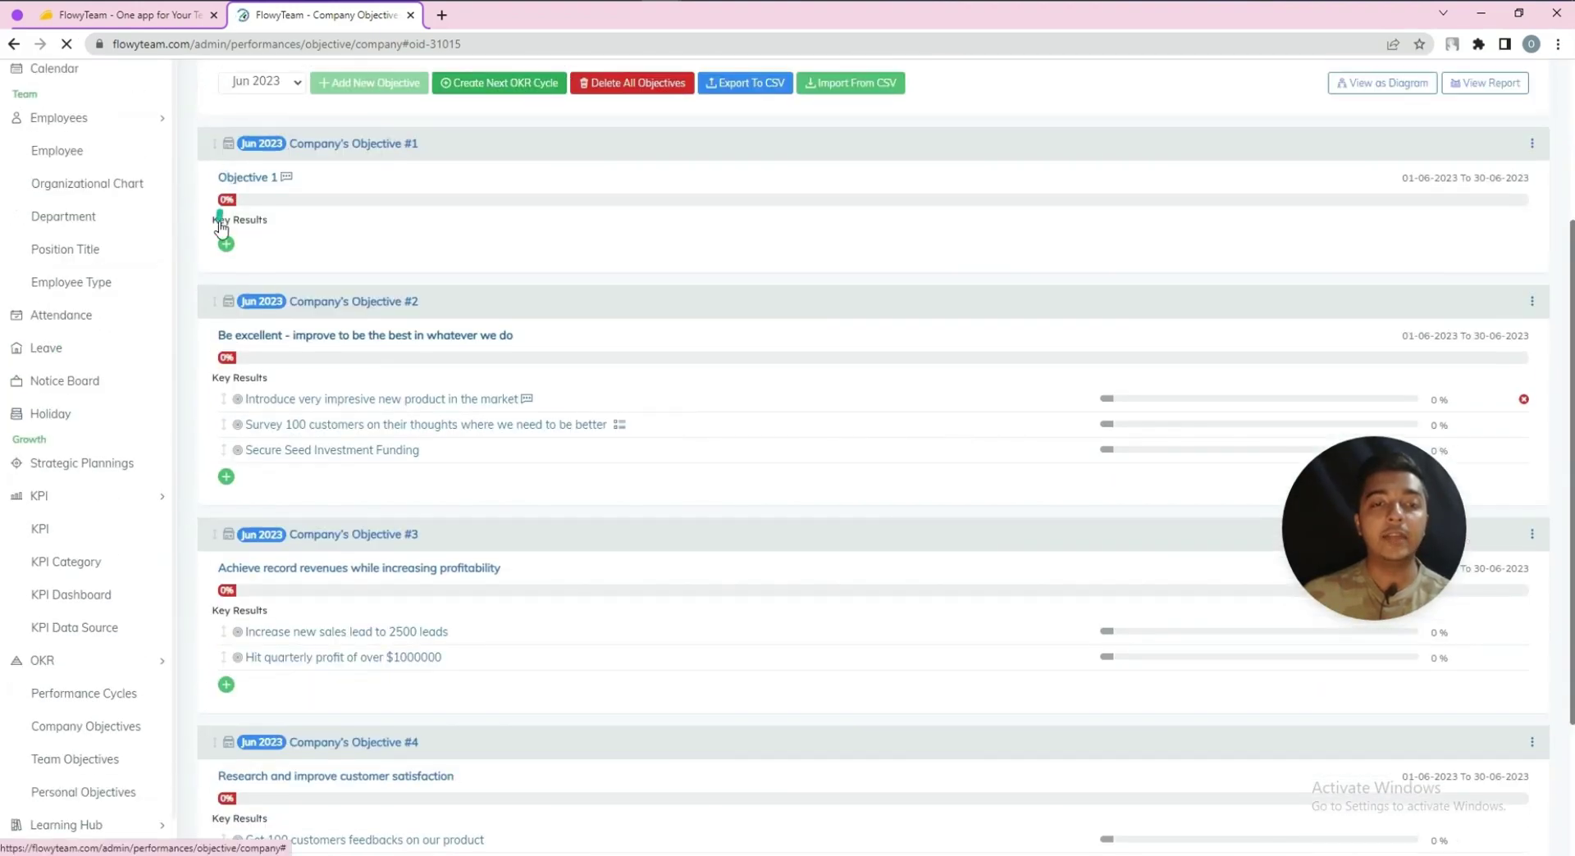
Start key result 223321 under Objective 1 with initial and current values 2232
click(226, 245)
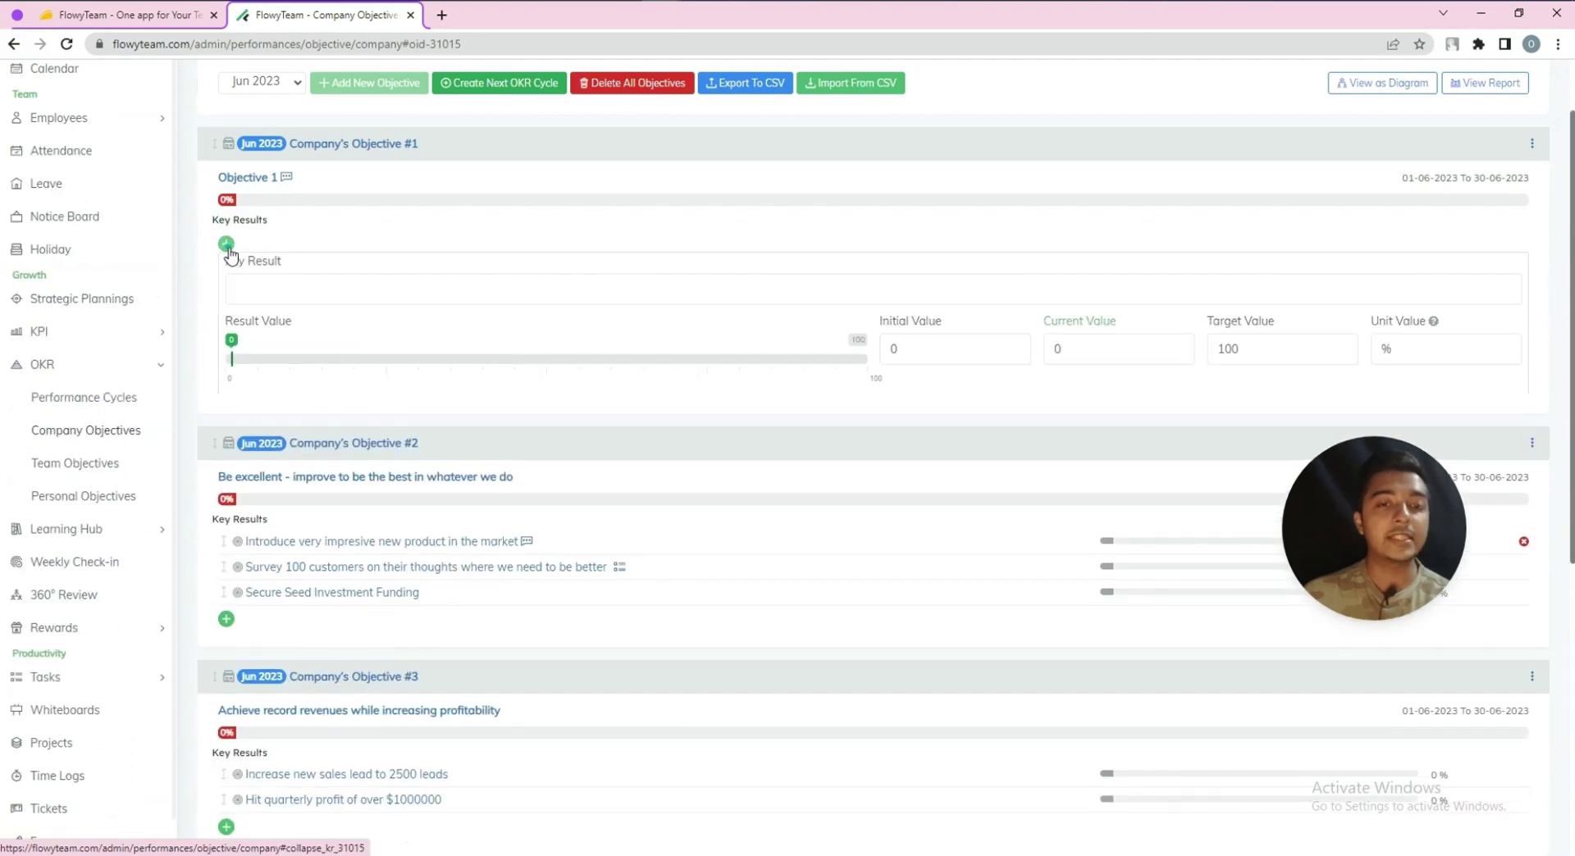
click(277, 282)
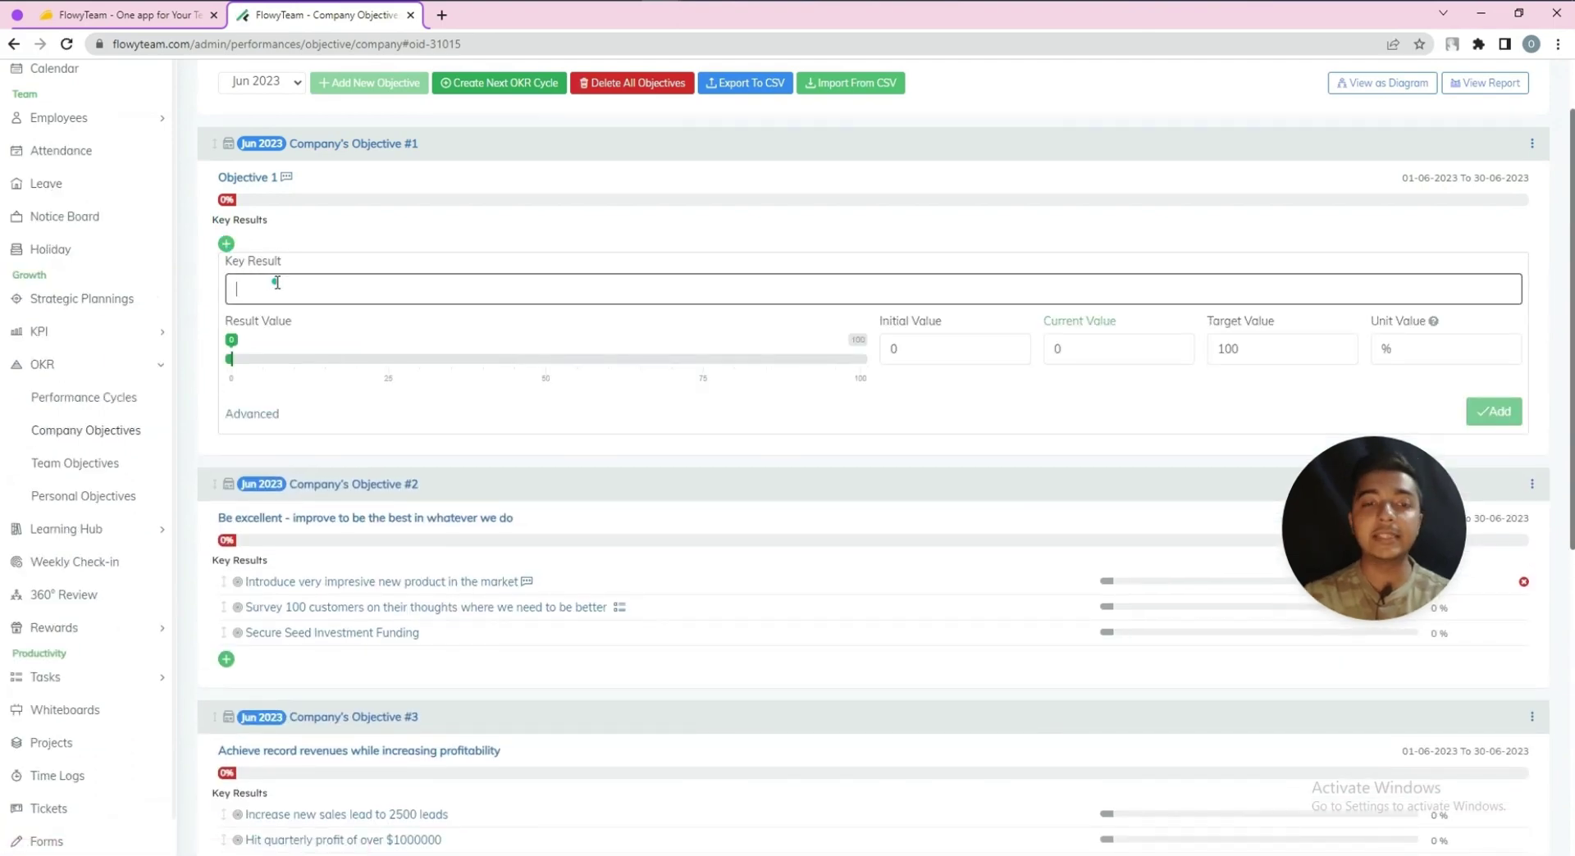
text(223)
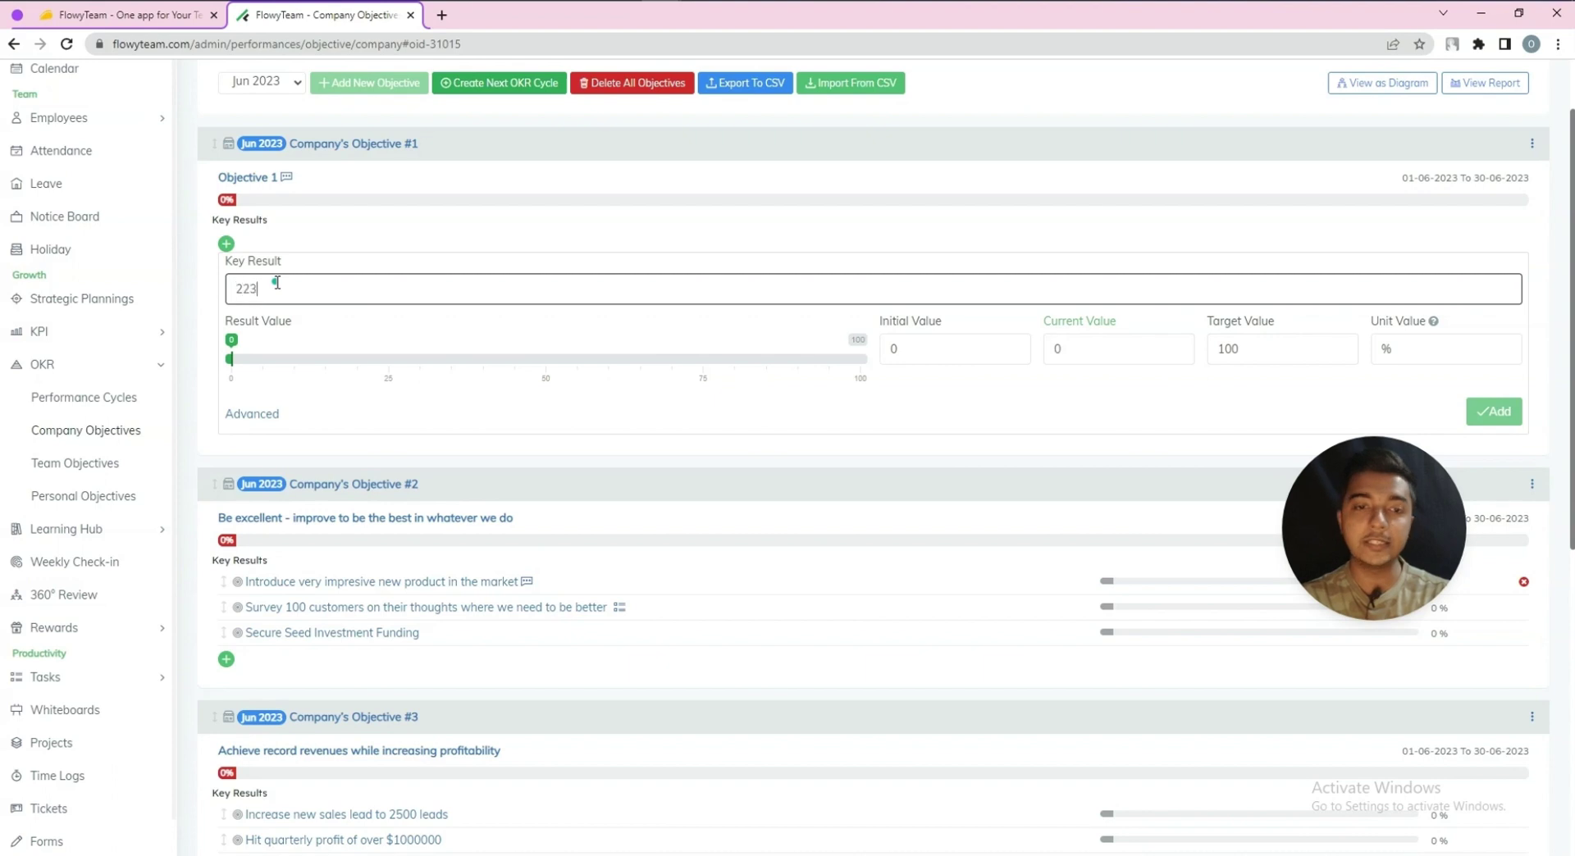
text(321)
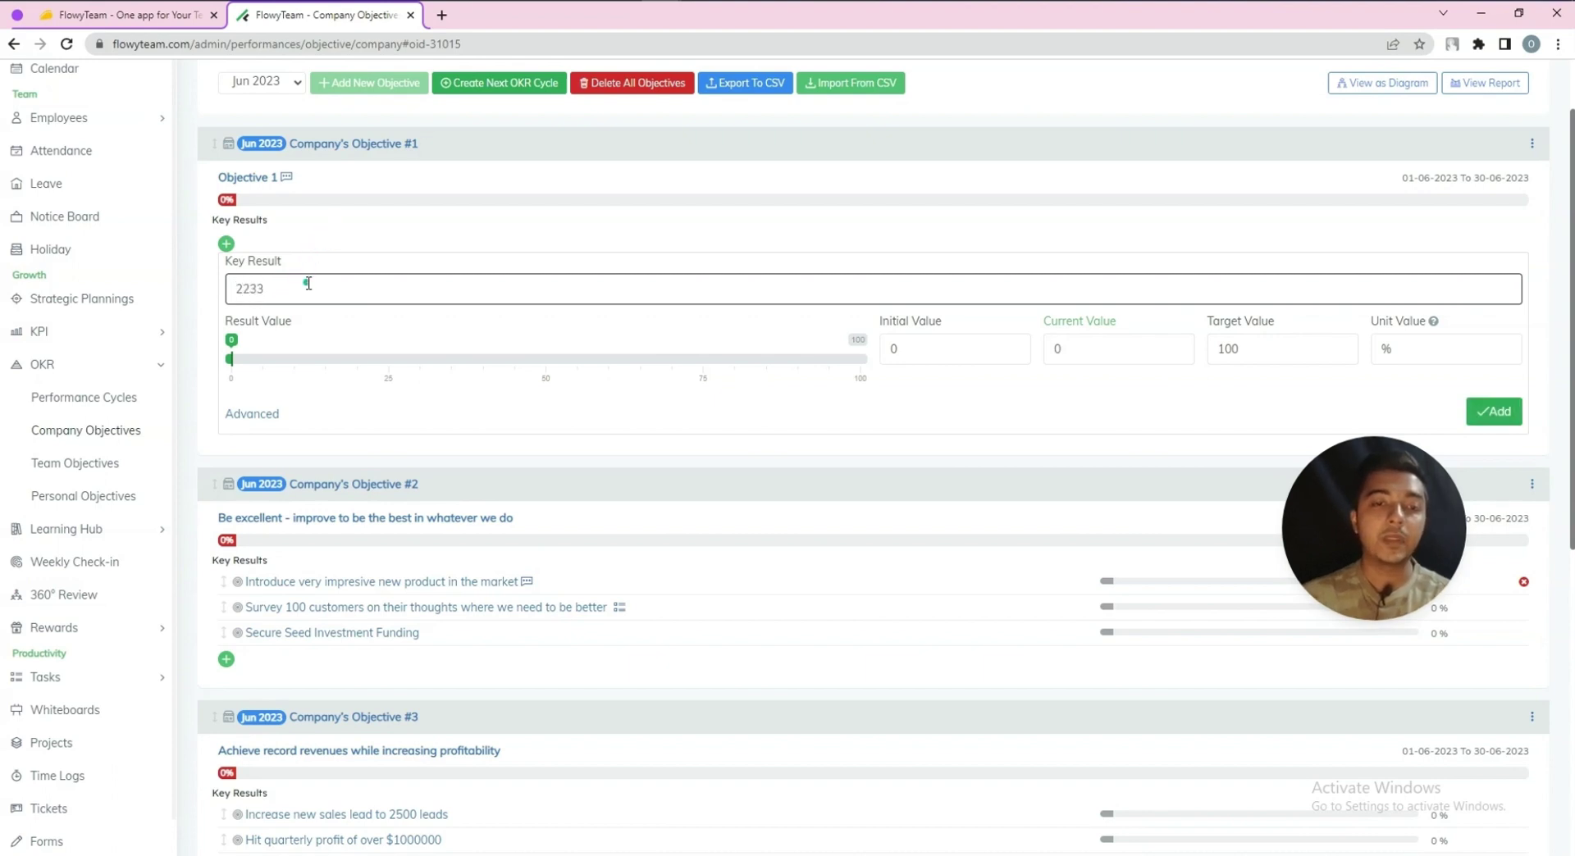
click(933, 348)
text(2232)
click(1071, 350)
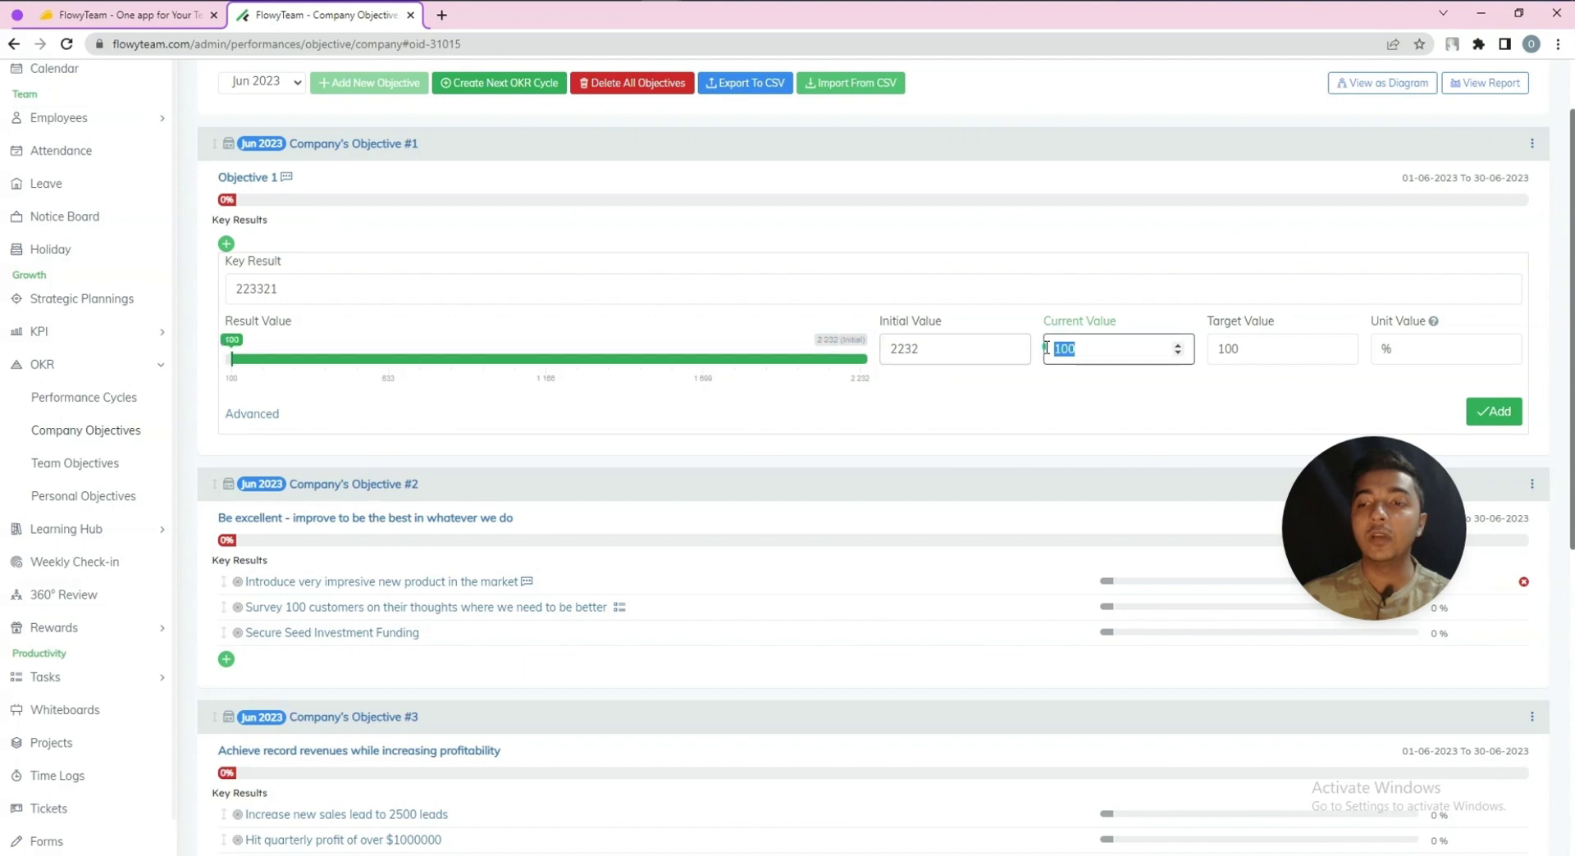
text(21432)
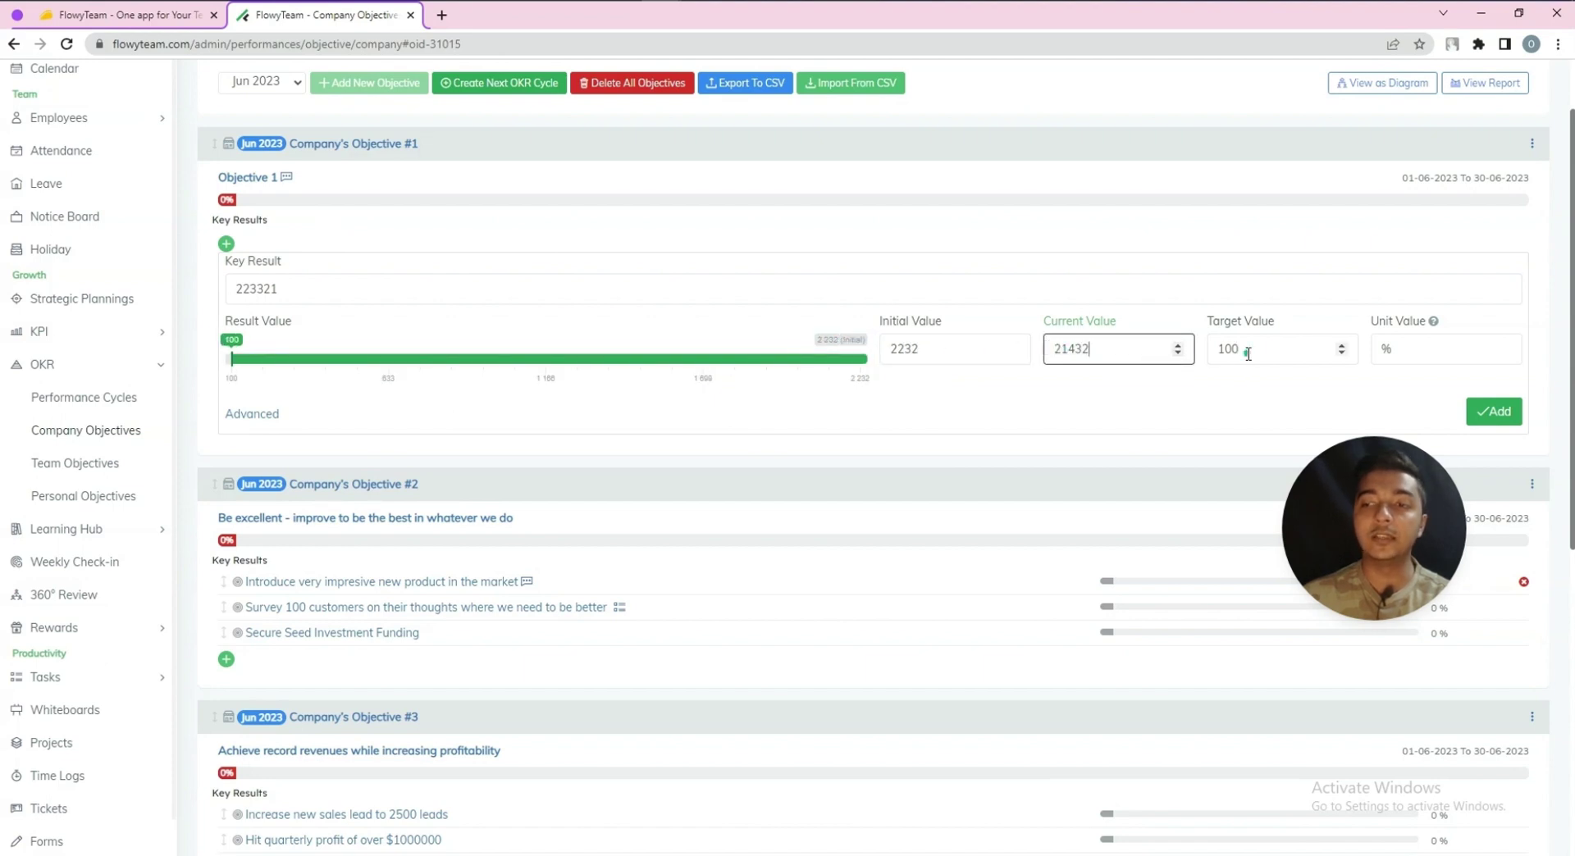
Correct the target value to 4214, set the unit to %, and add the key result
click(1247, 354)
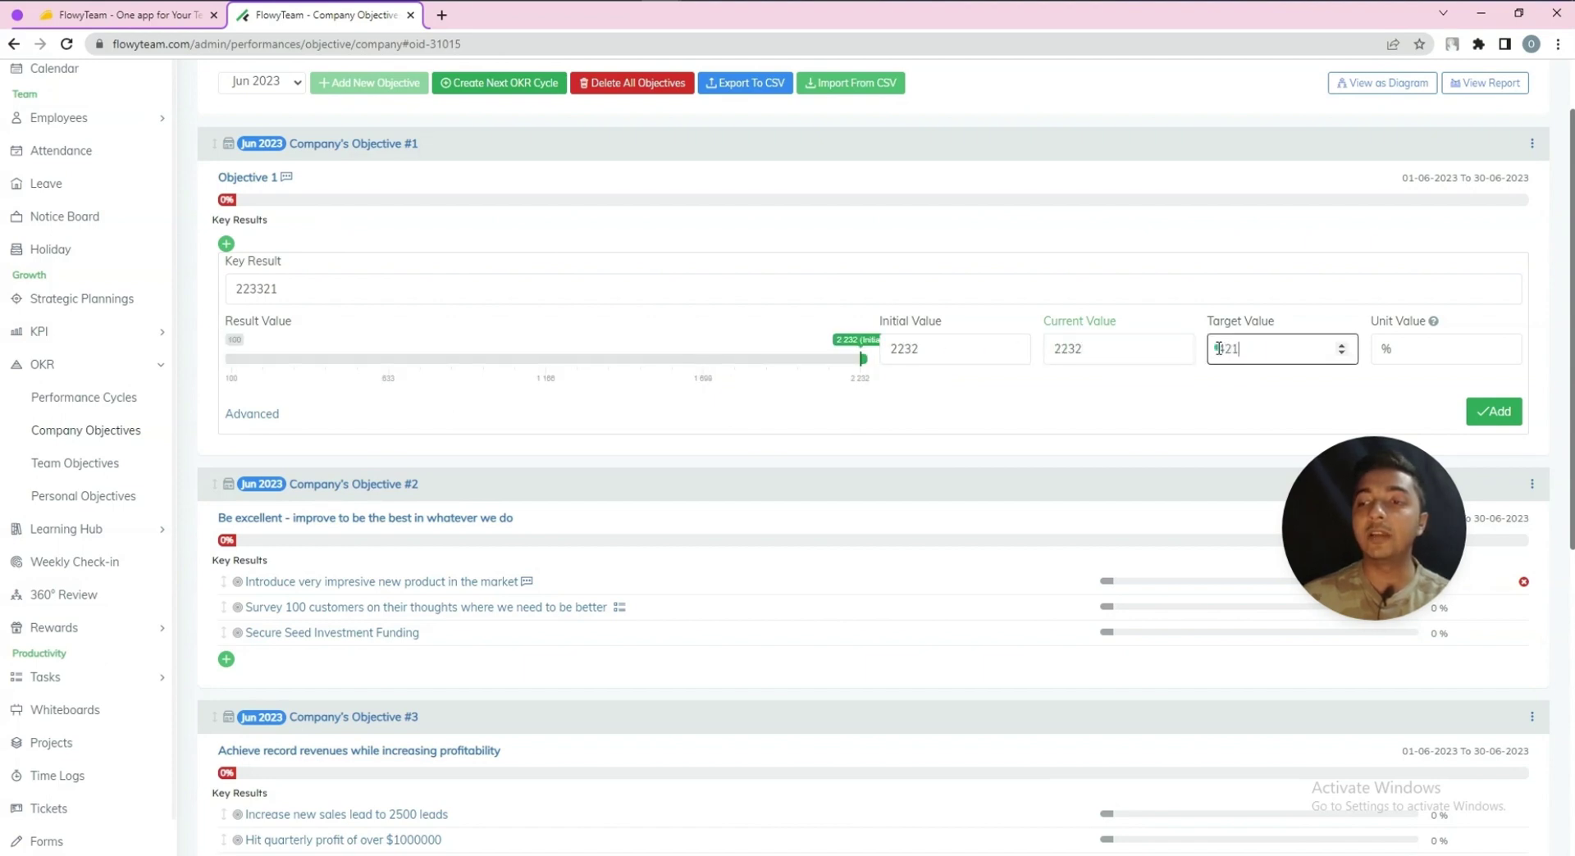
click(1227, 301)
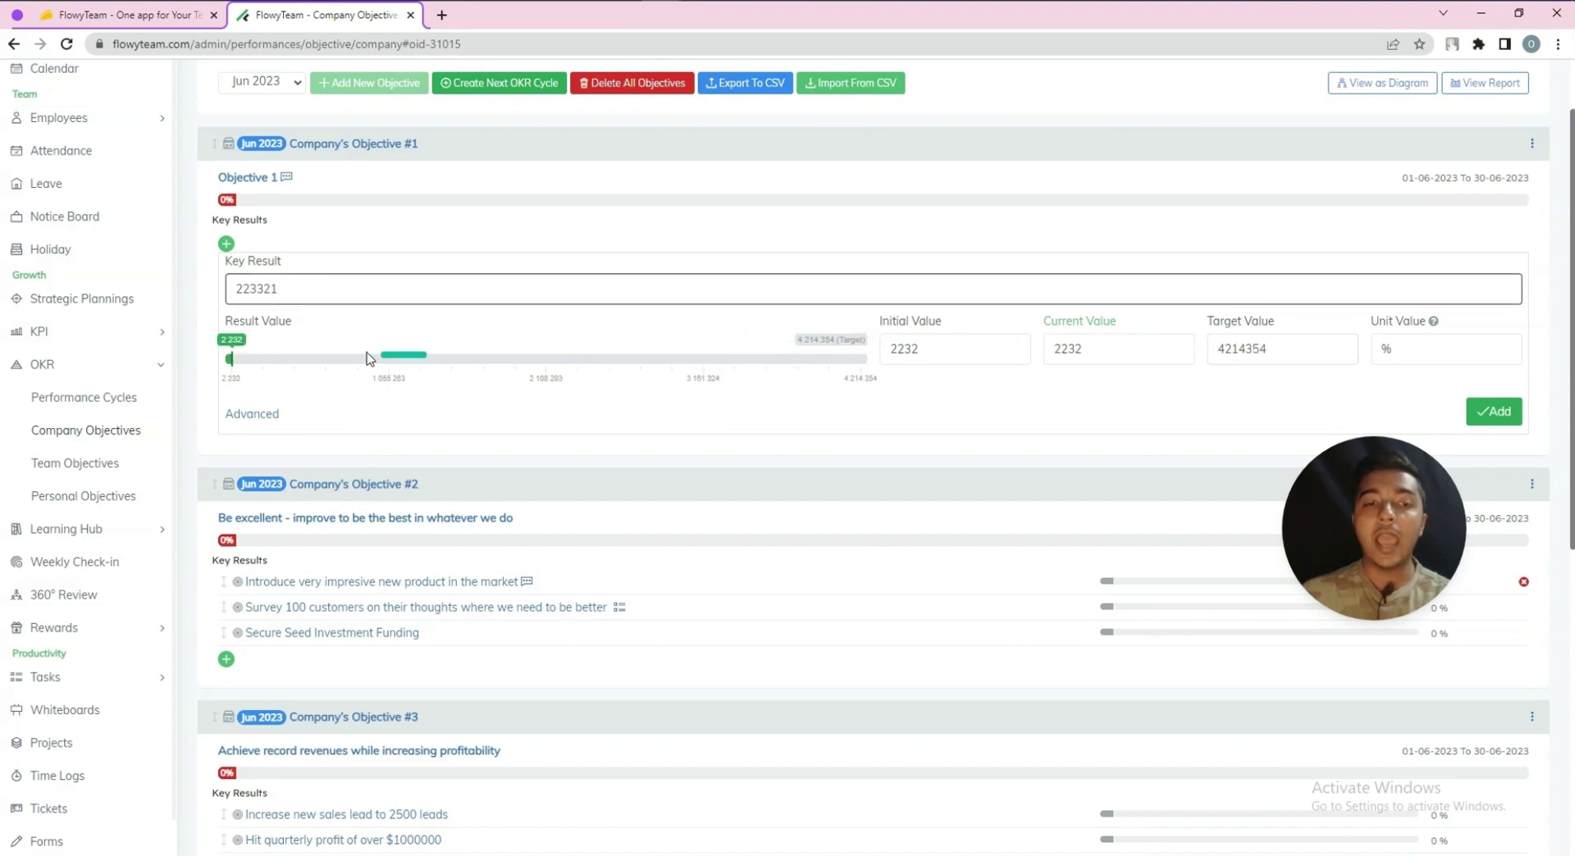
drag(1218, 349, 1269, 350)
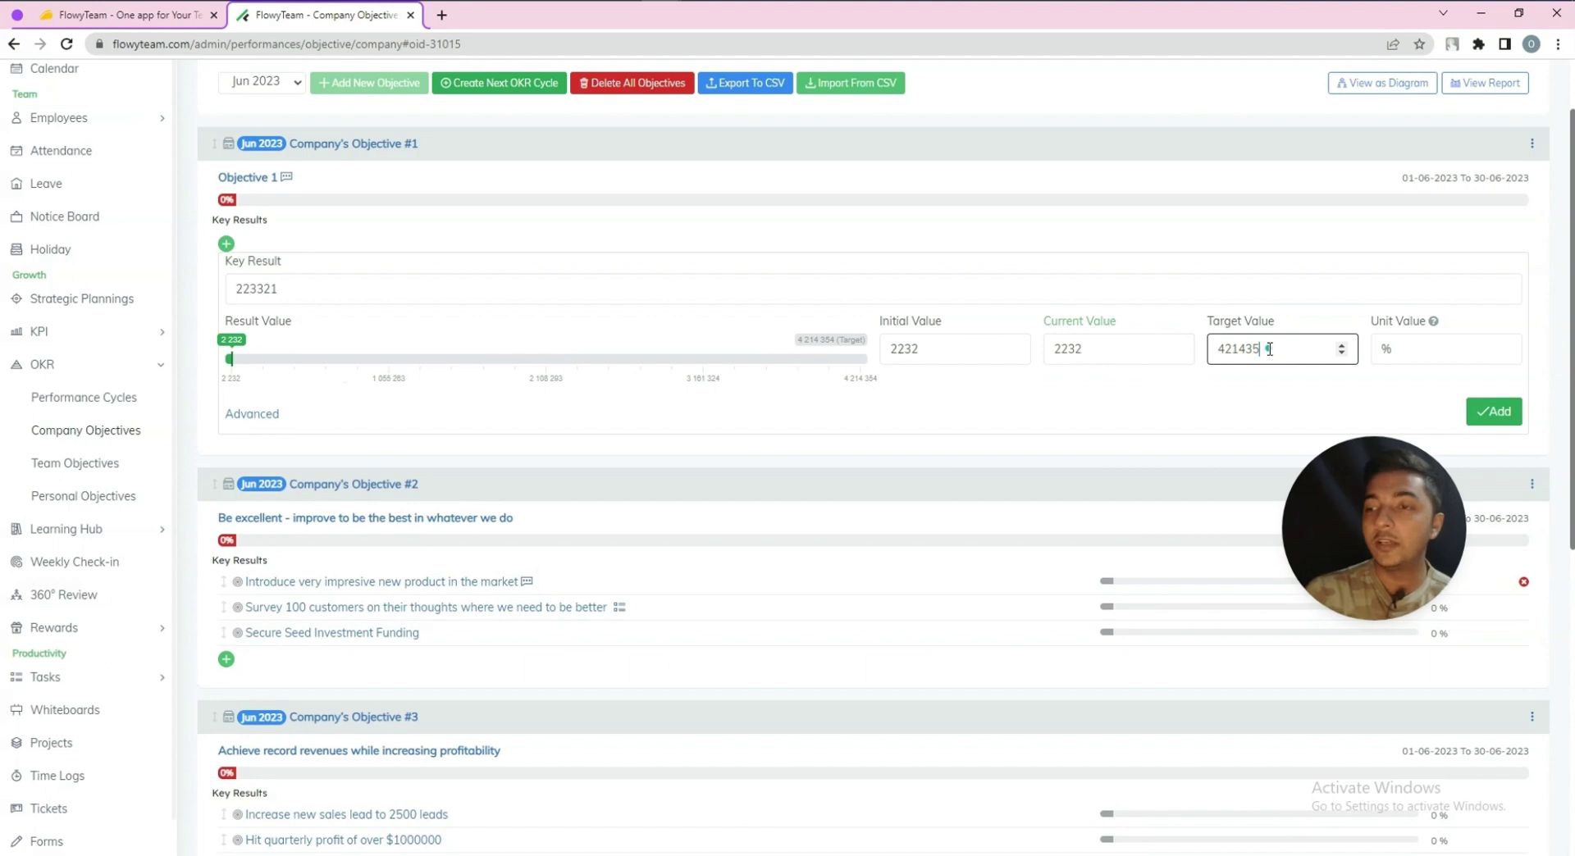
key(BackSpace)
click(749, 288)
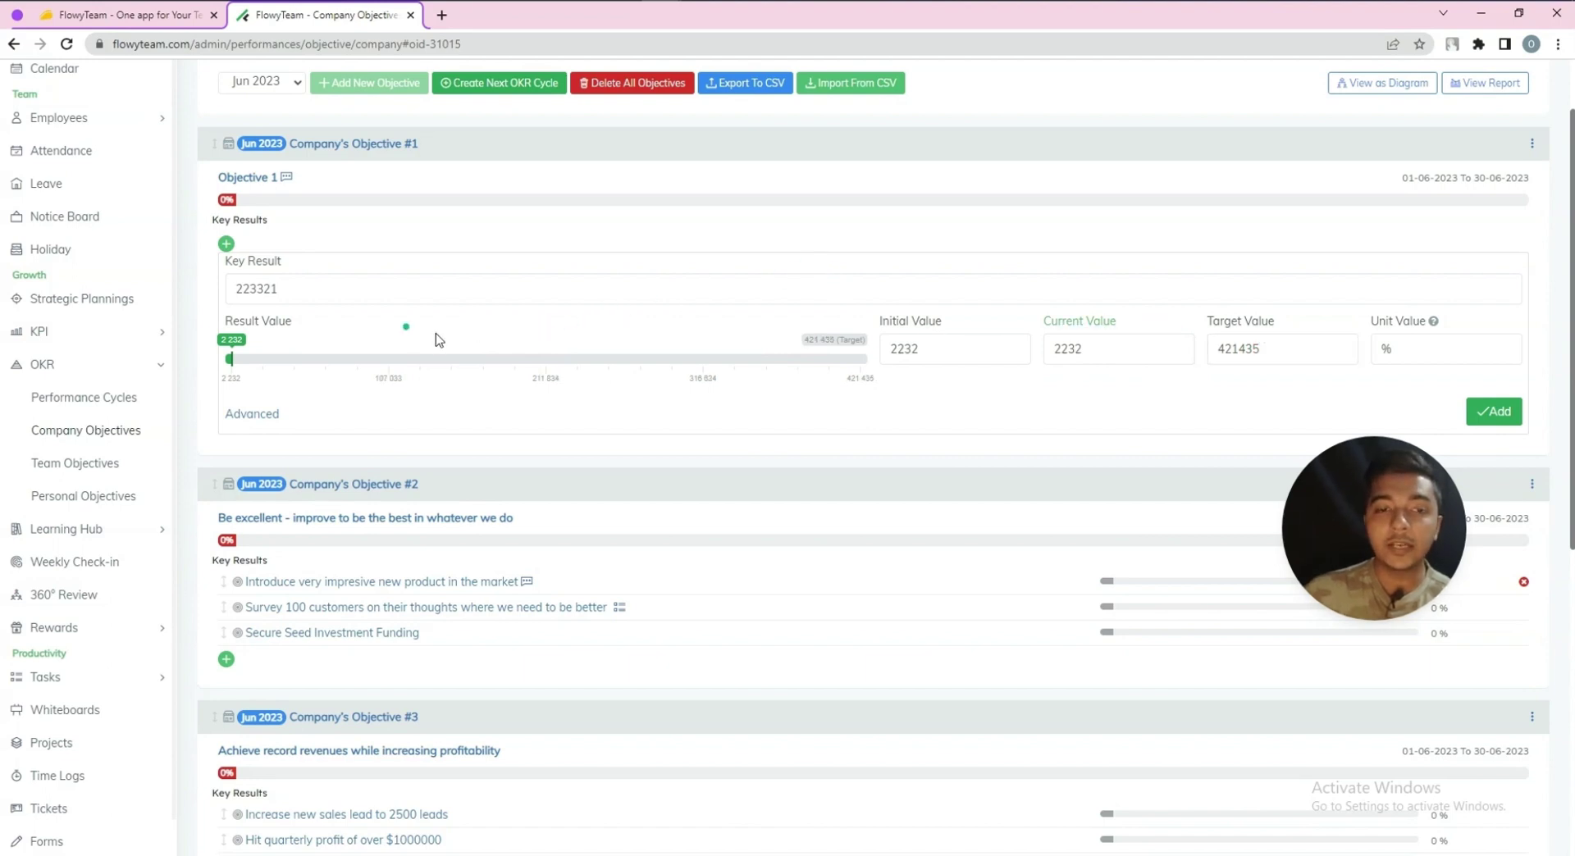
drag(1251, 348, 1260, 349)
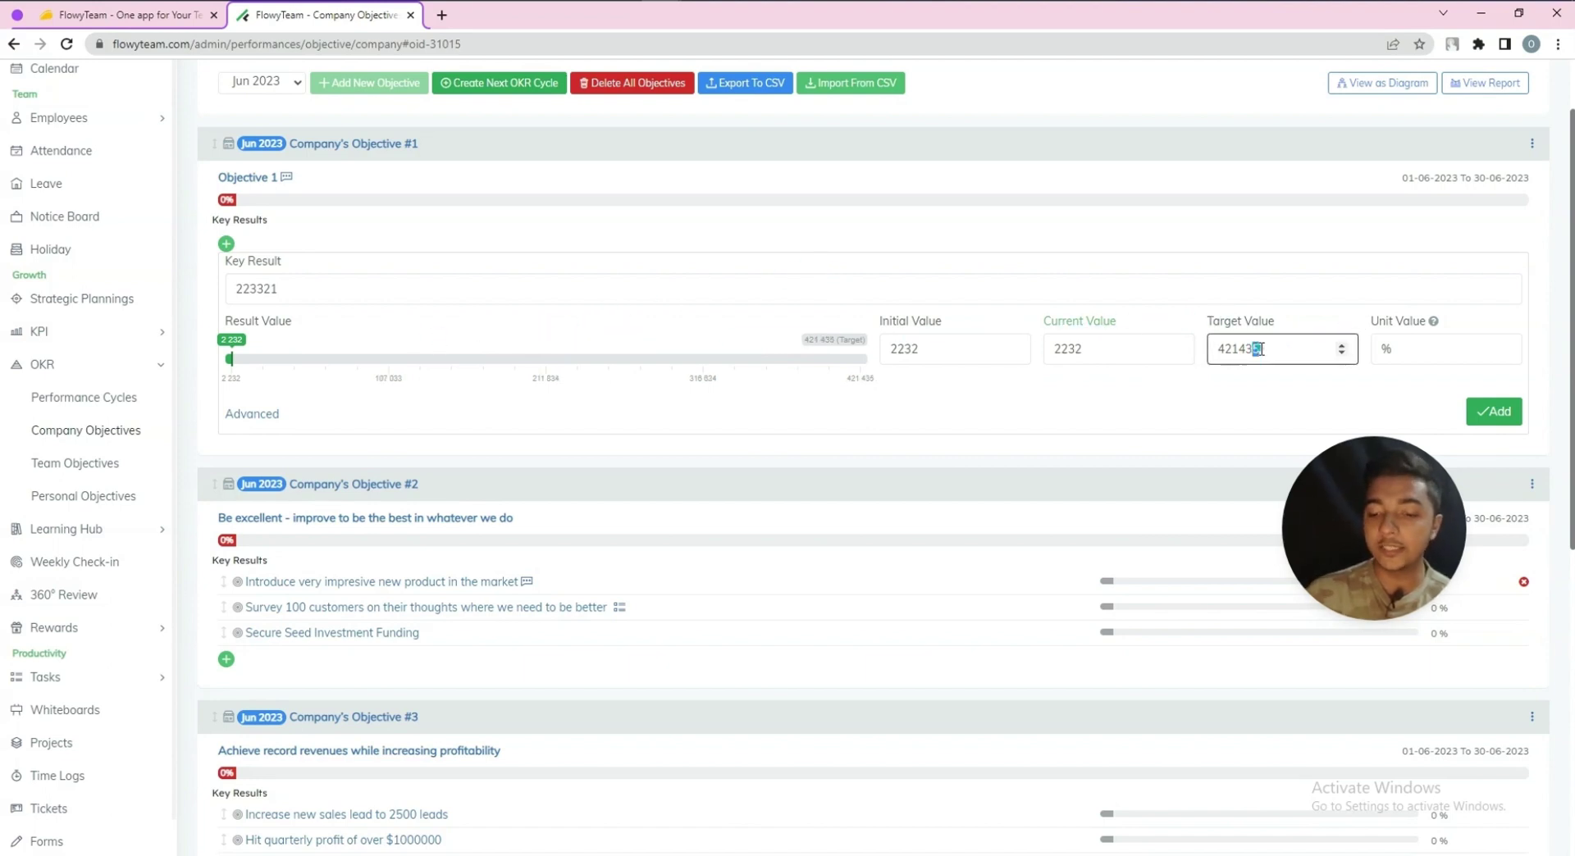
click(1174, 285)
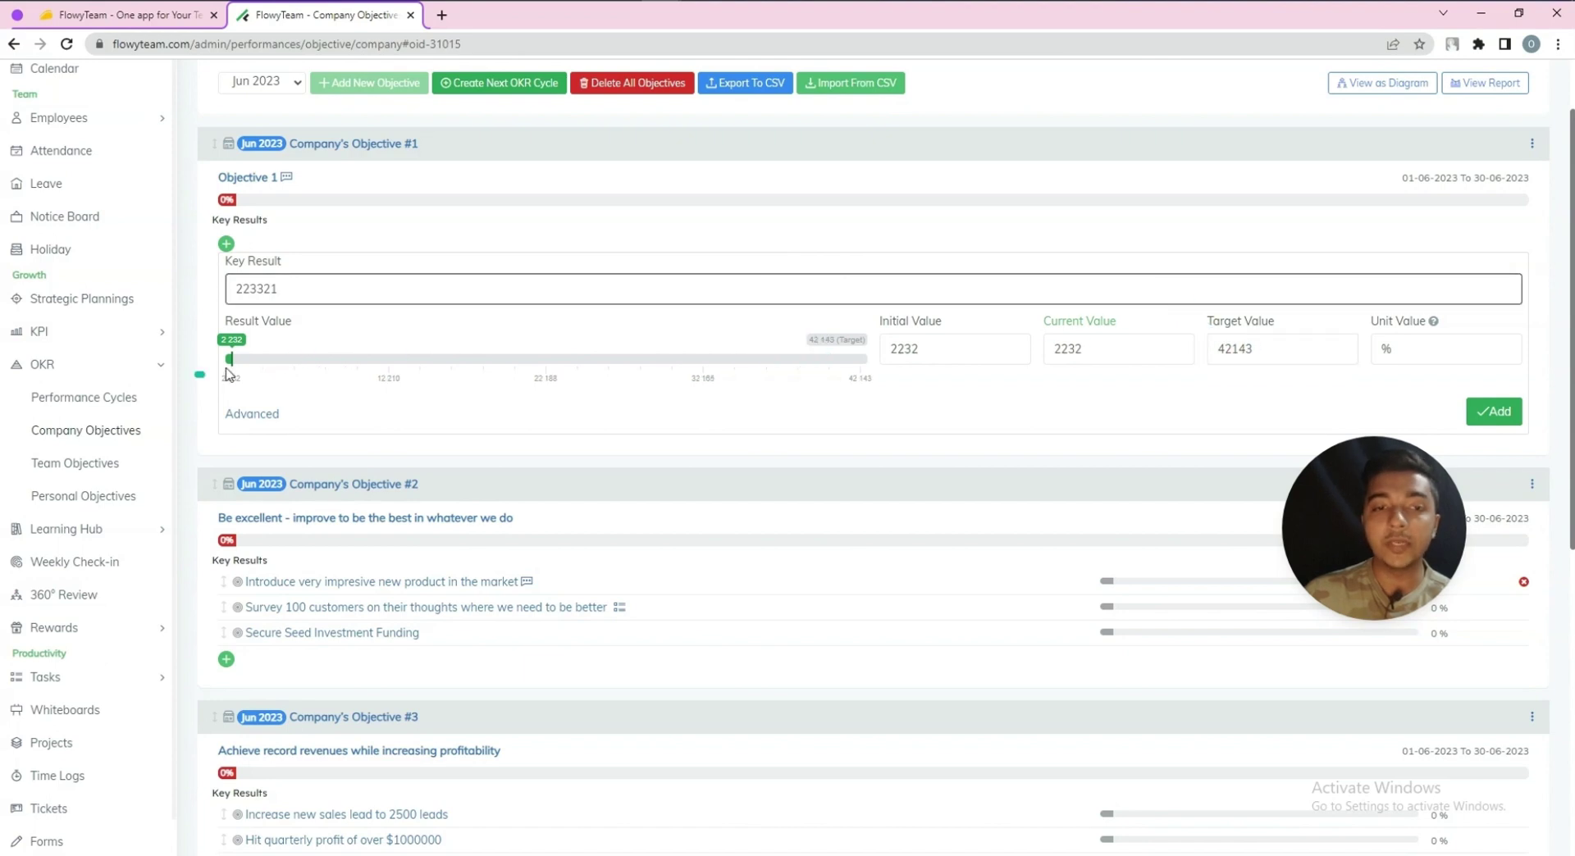
drag(1239, 350, 1263, 348)
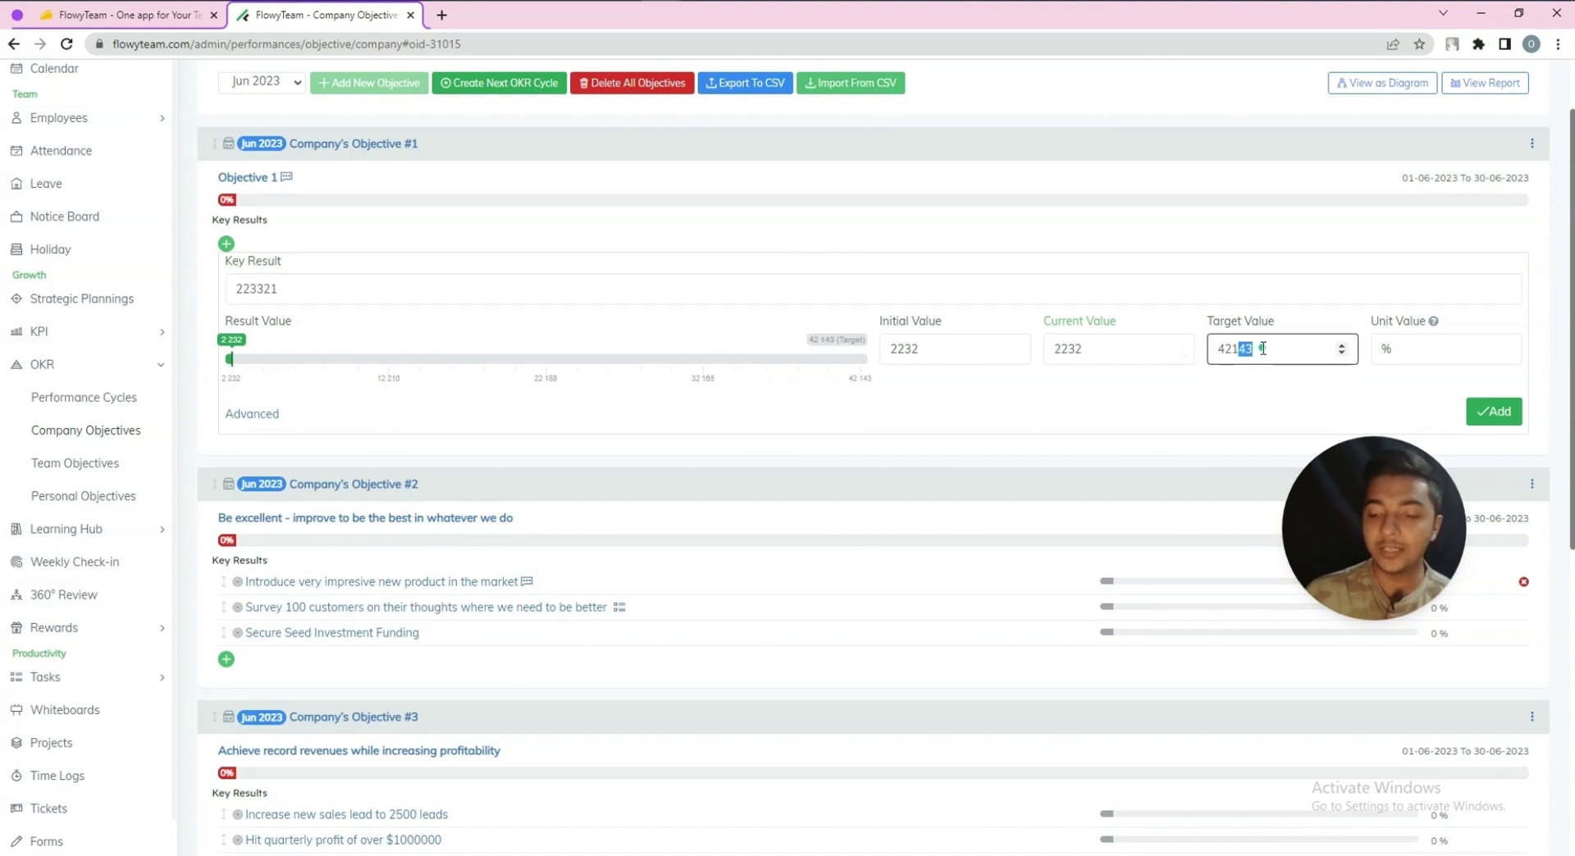
click(1226, 299)
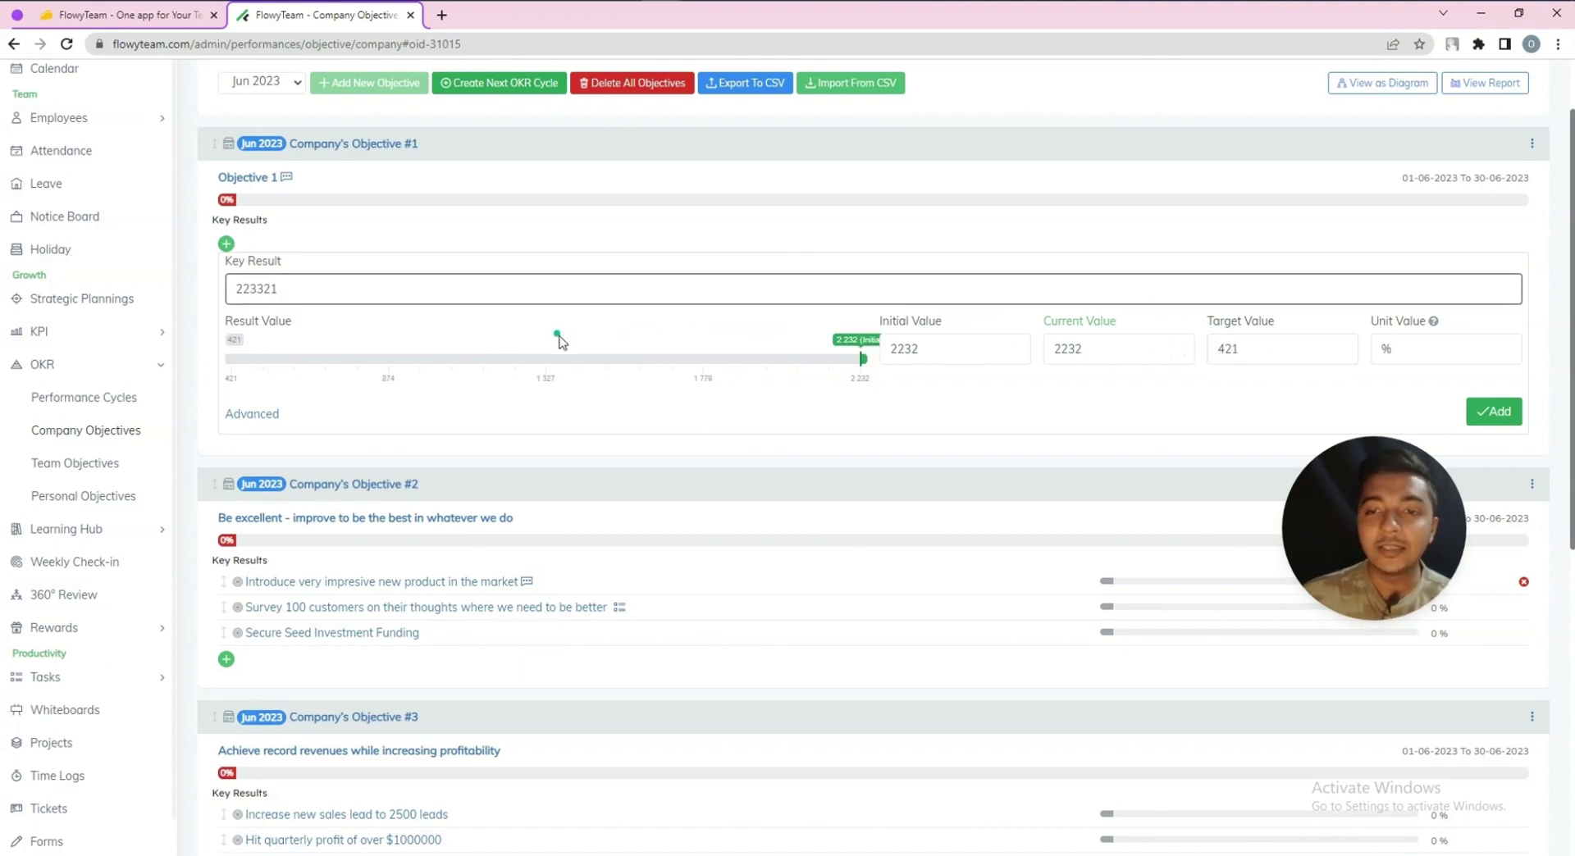
click(1259, 351)
click(1248, 308)
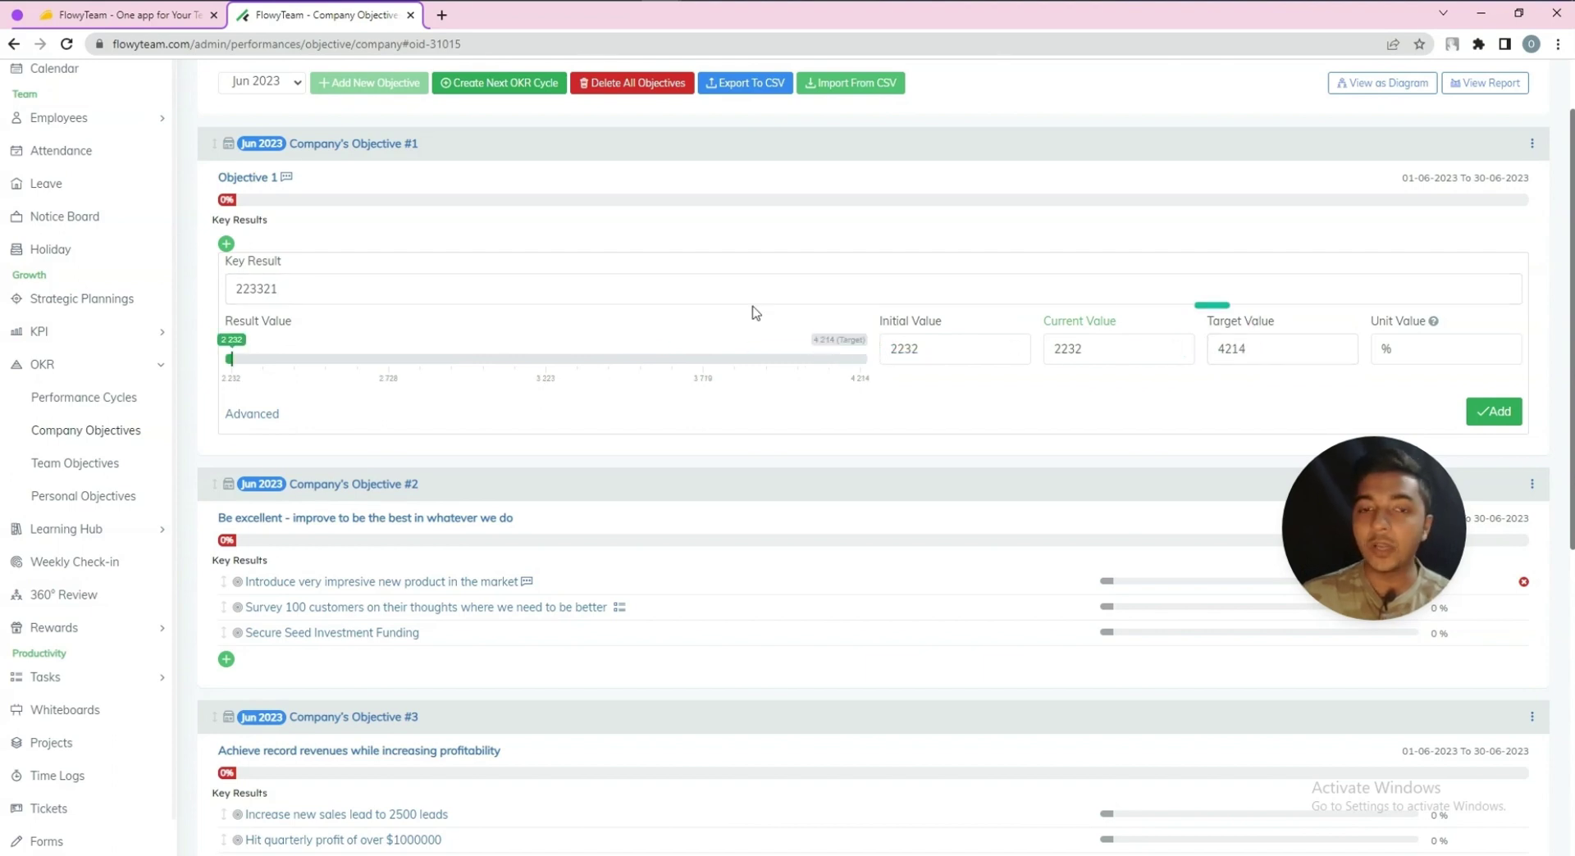
click(1393, 350)
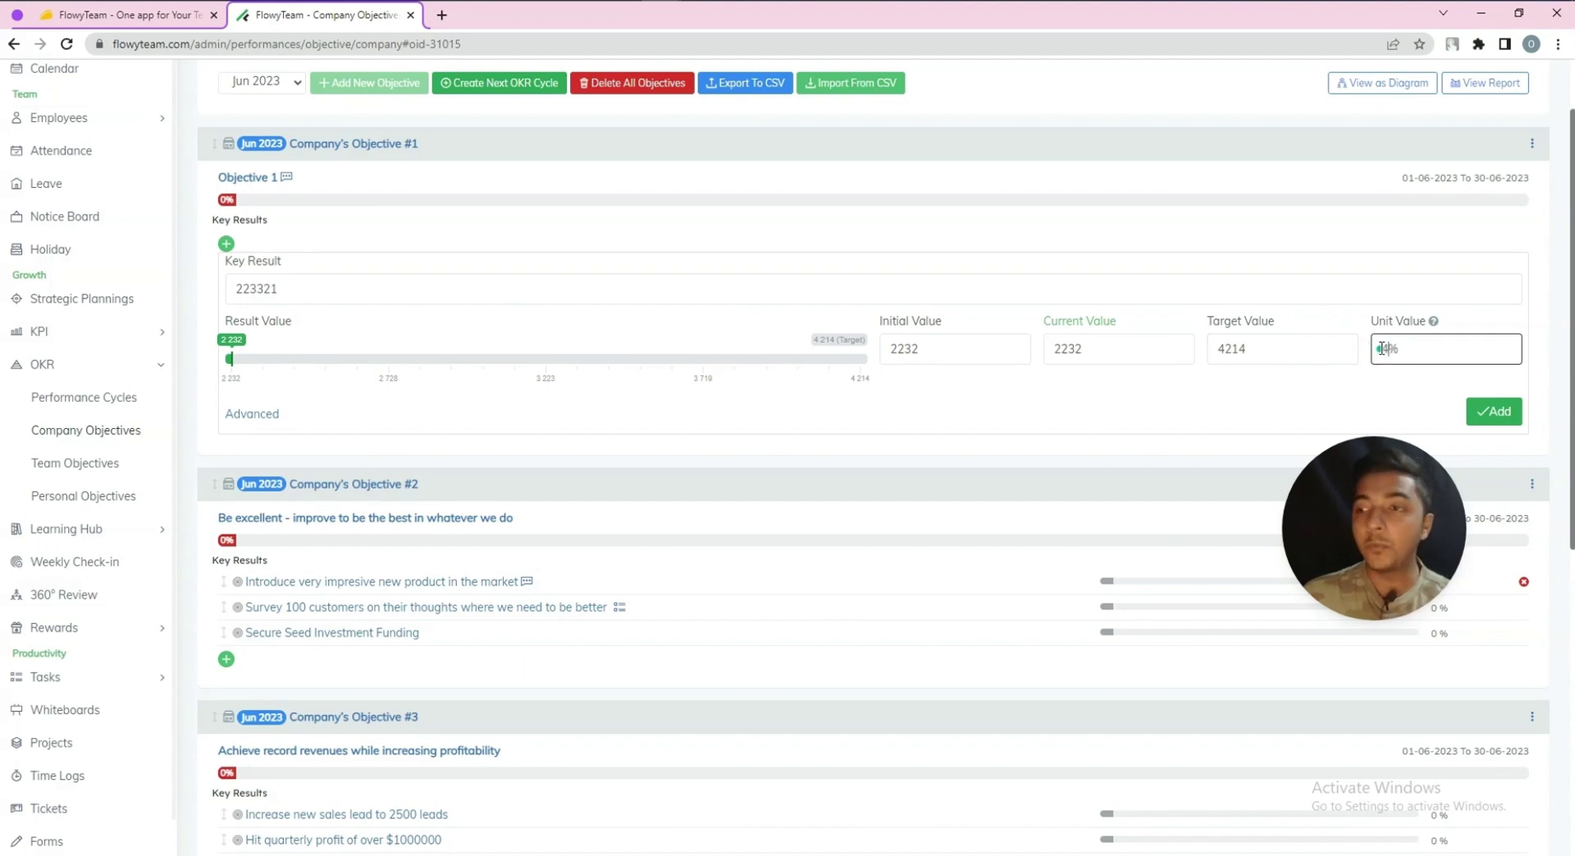
click(1365, 314)
Start a new content item in the Learning Hub
click(1494, 411)
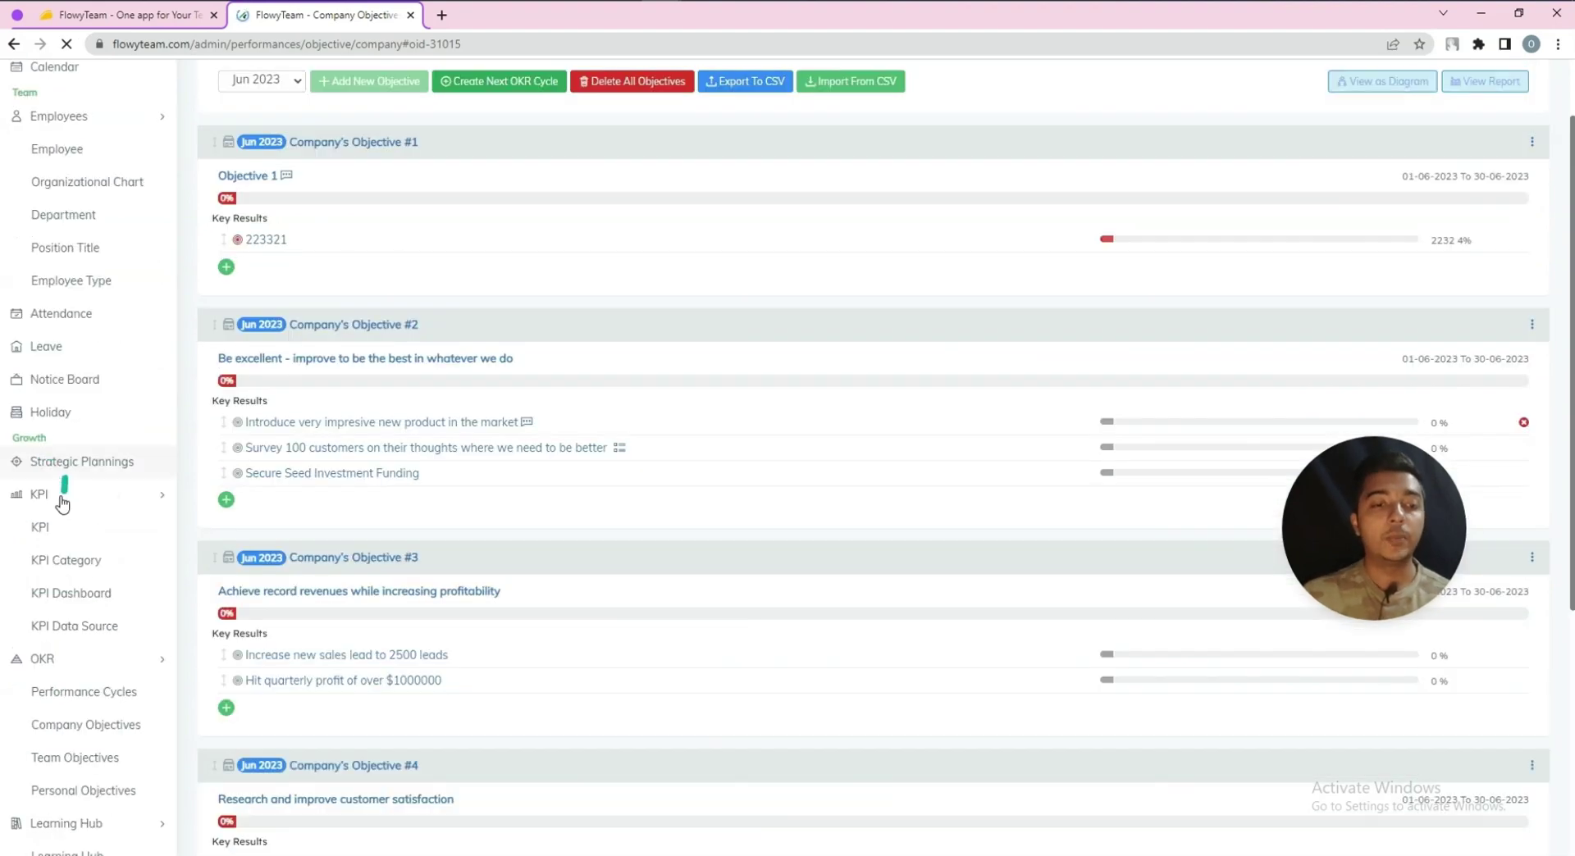
scroll(67, 485, down, 3)
click(60, 235)
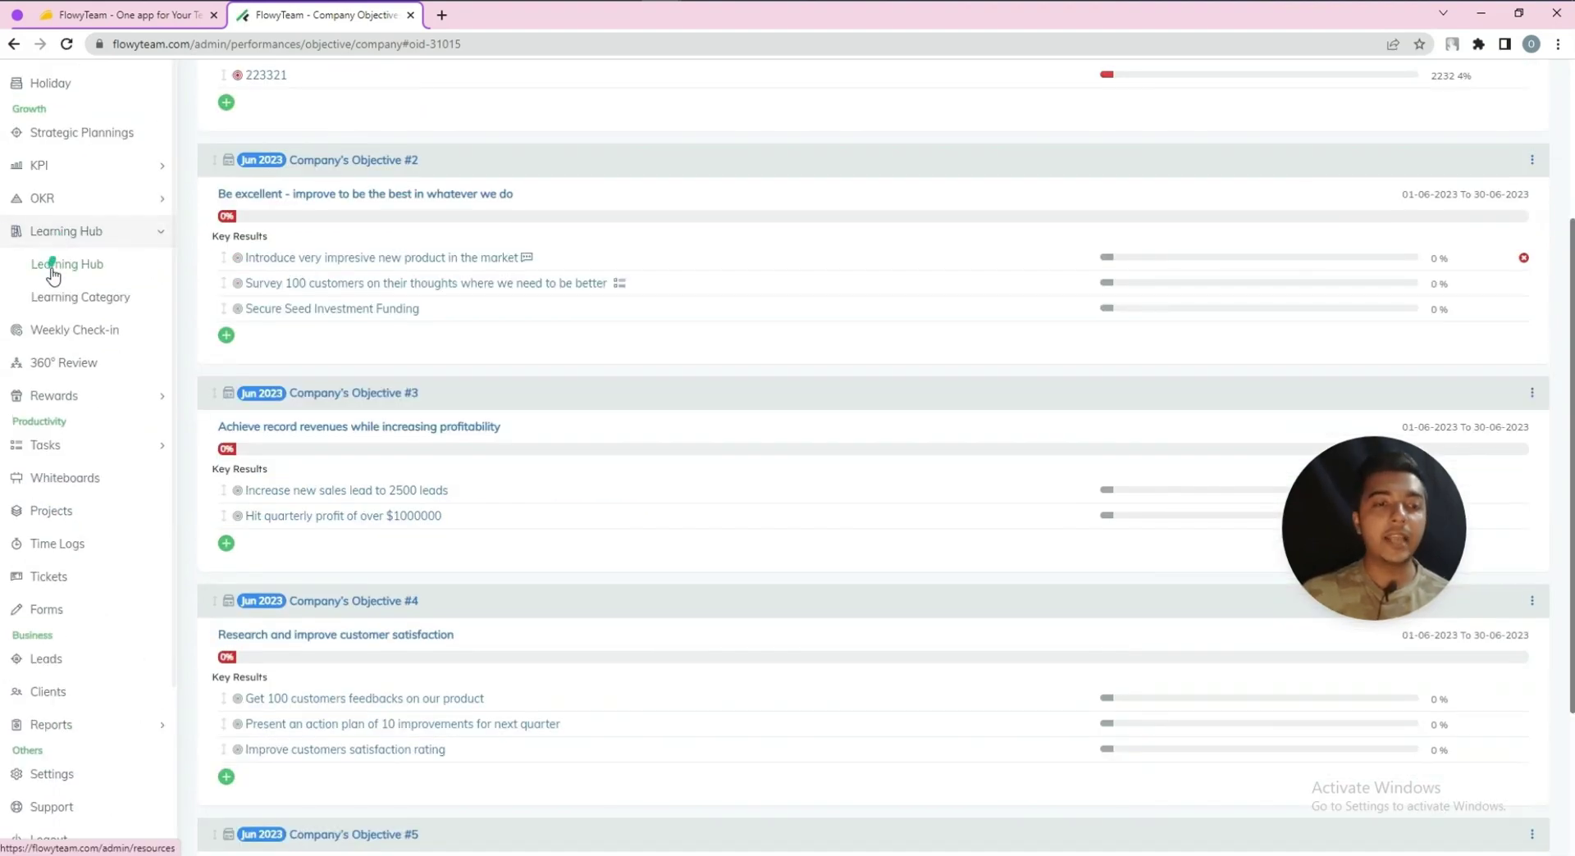
click(52, 269)
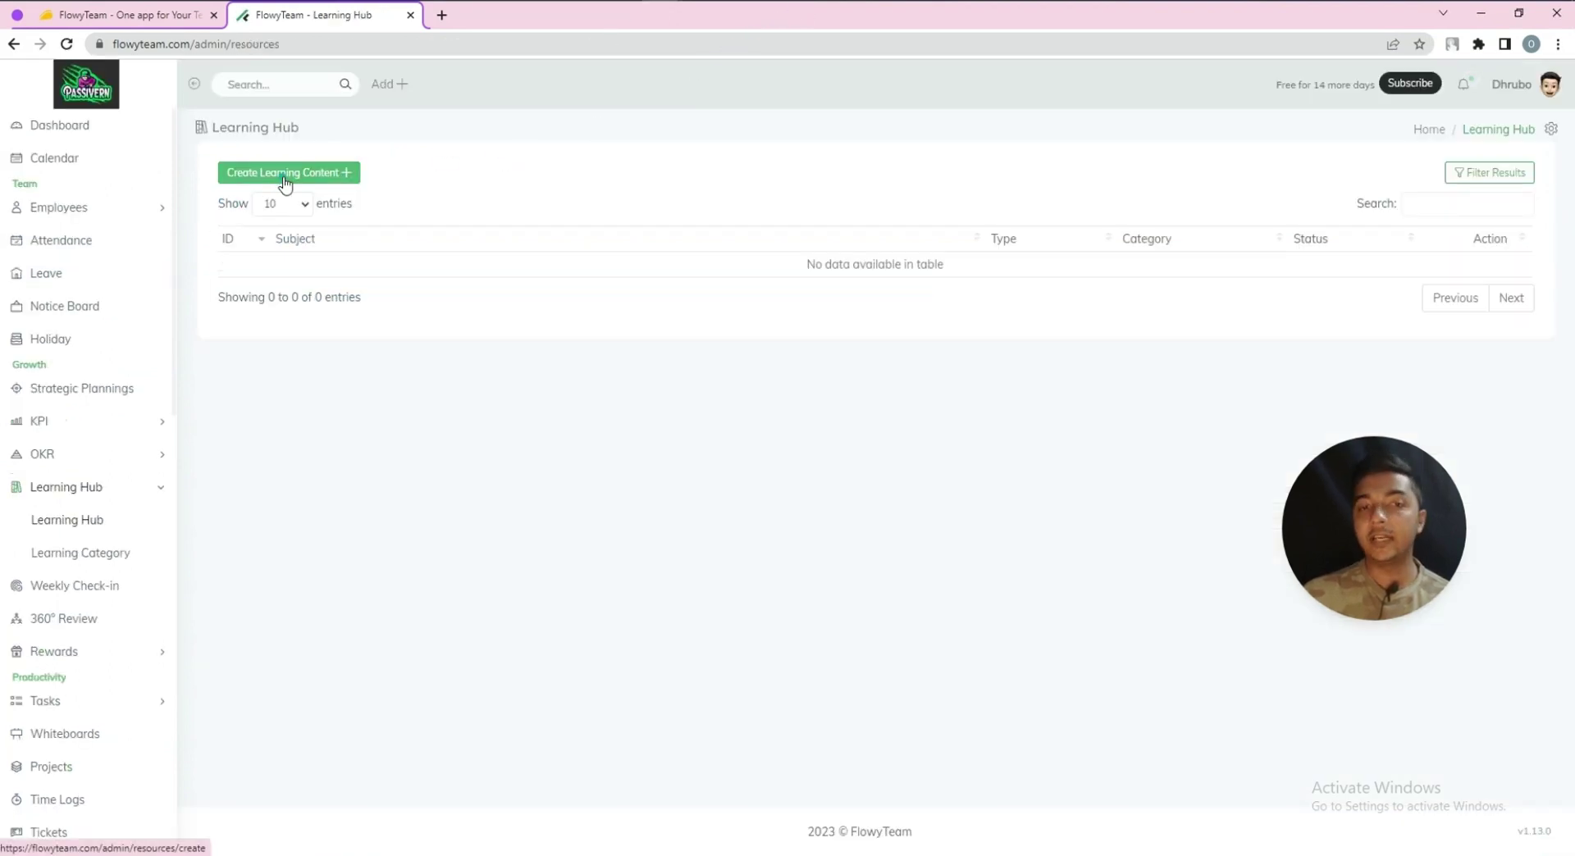
click(284, 178)
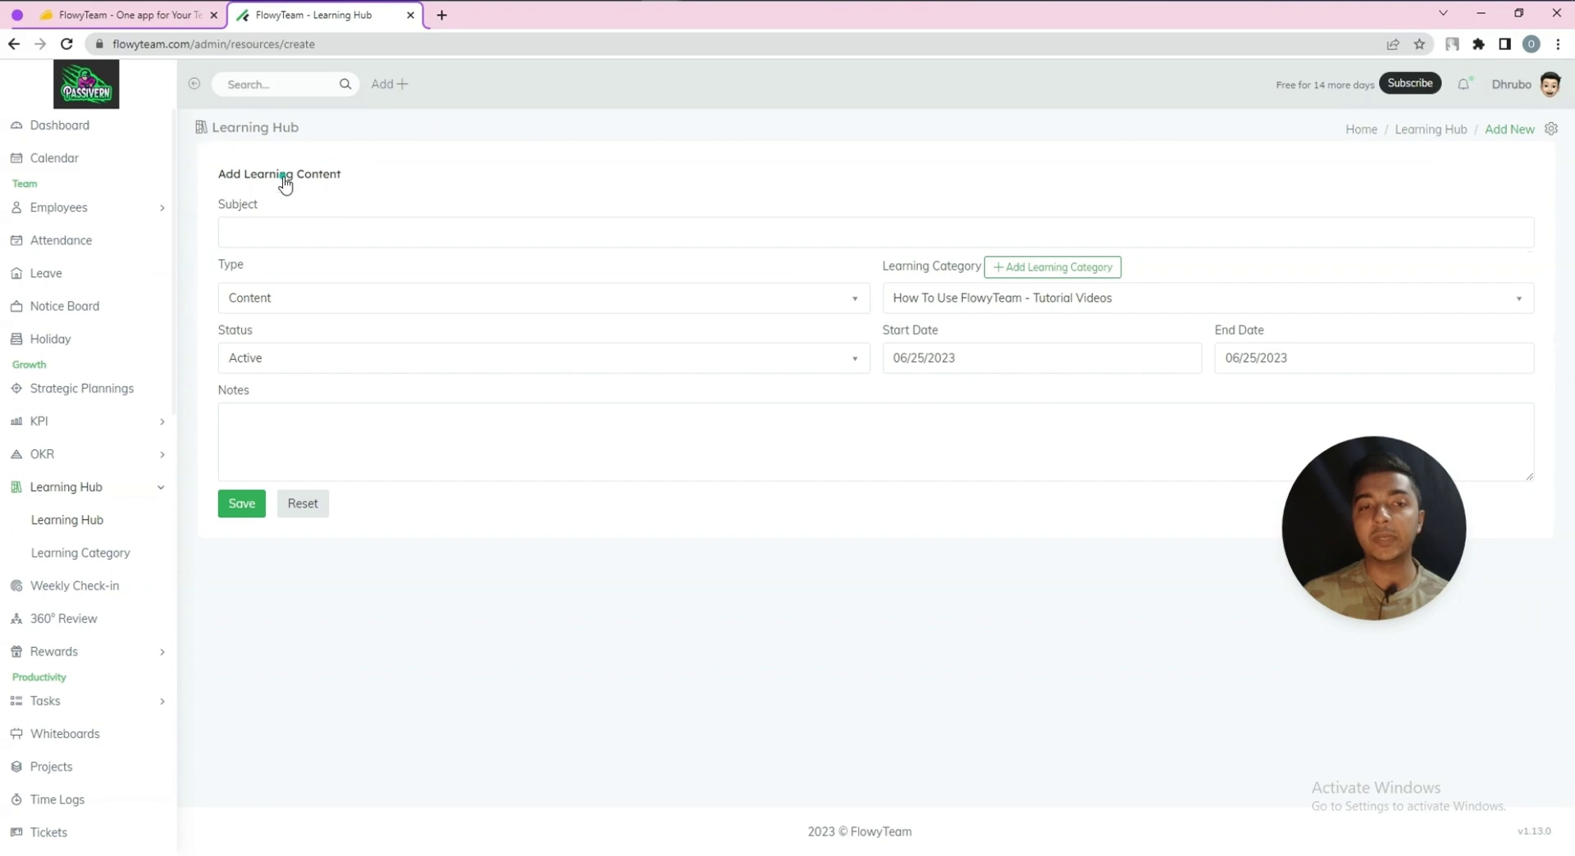
Set the subject to Finance and the type to YouTube, then show the learning categories
click(285, 231)
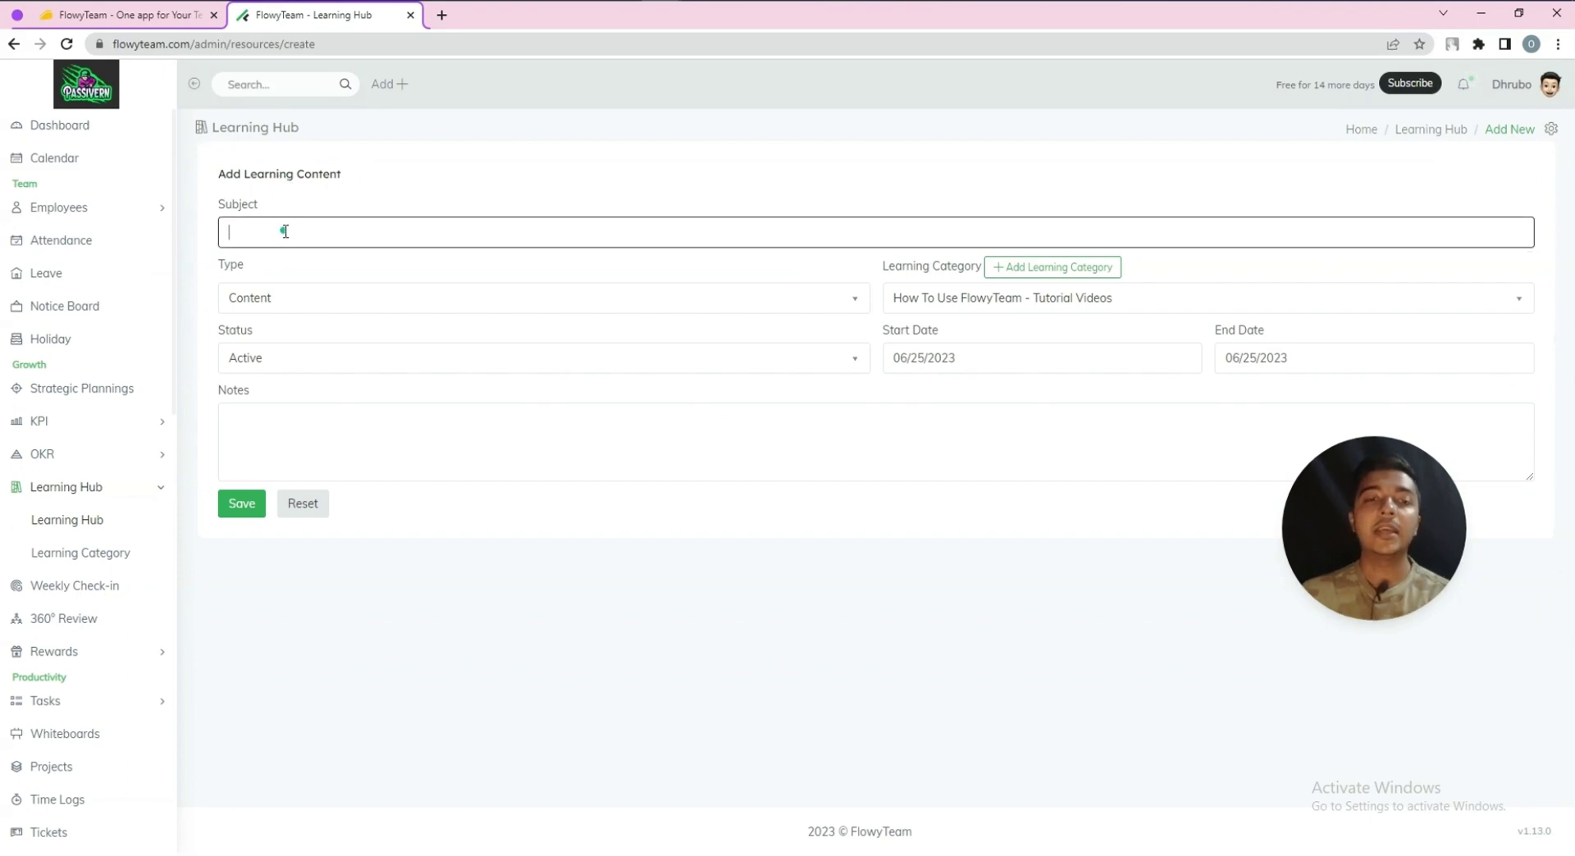
text(Find)
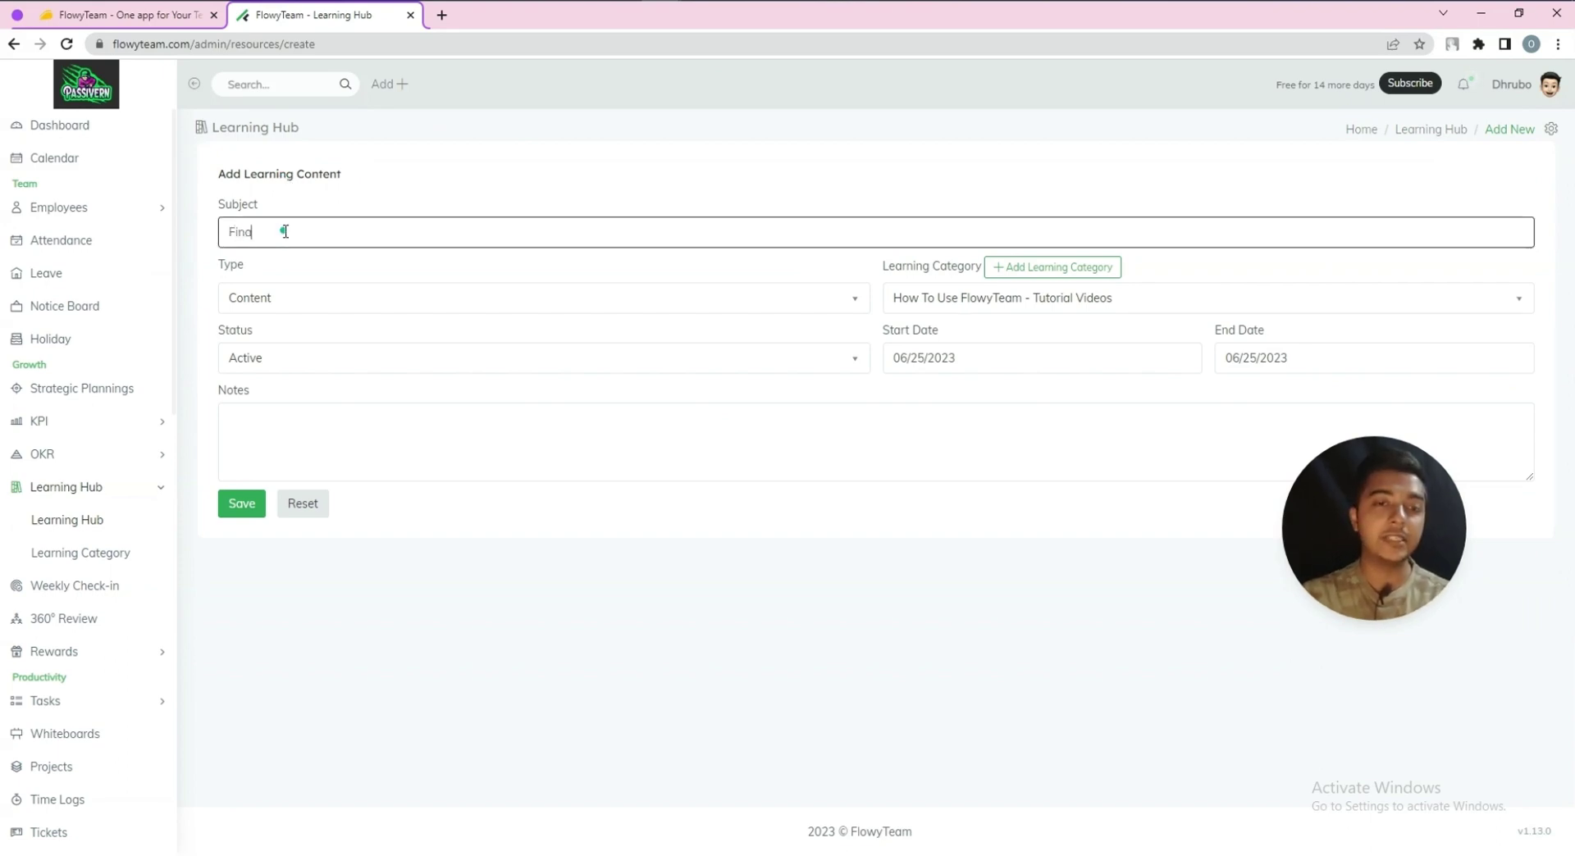
click(276, 305)
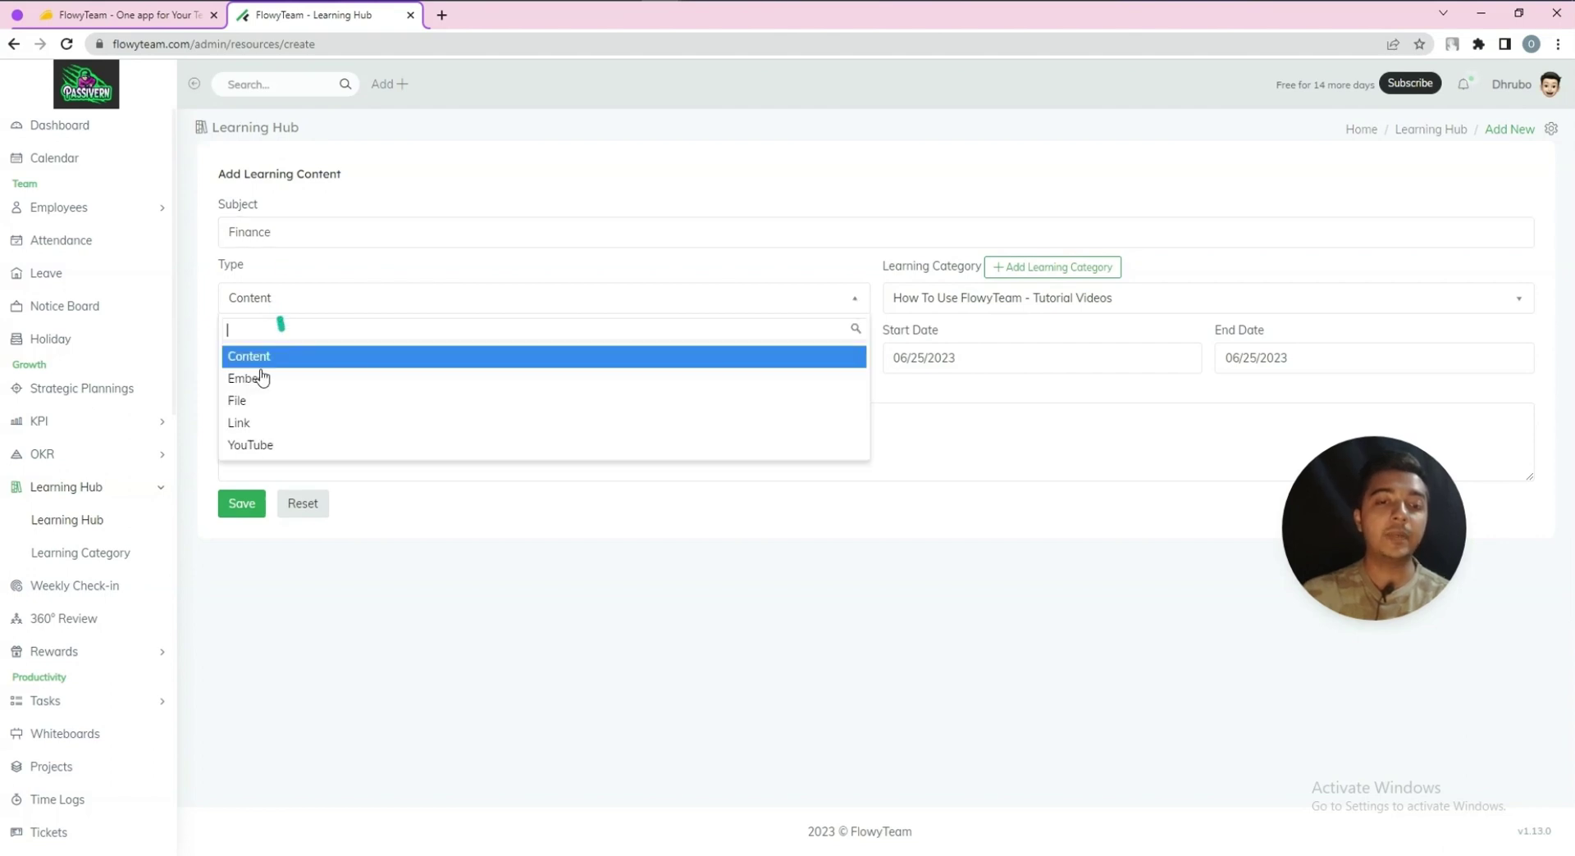
click(326, 444)
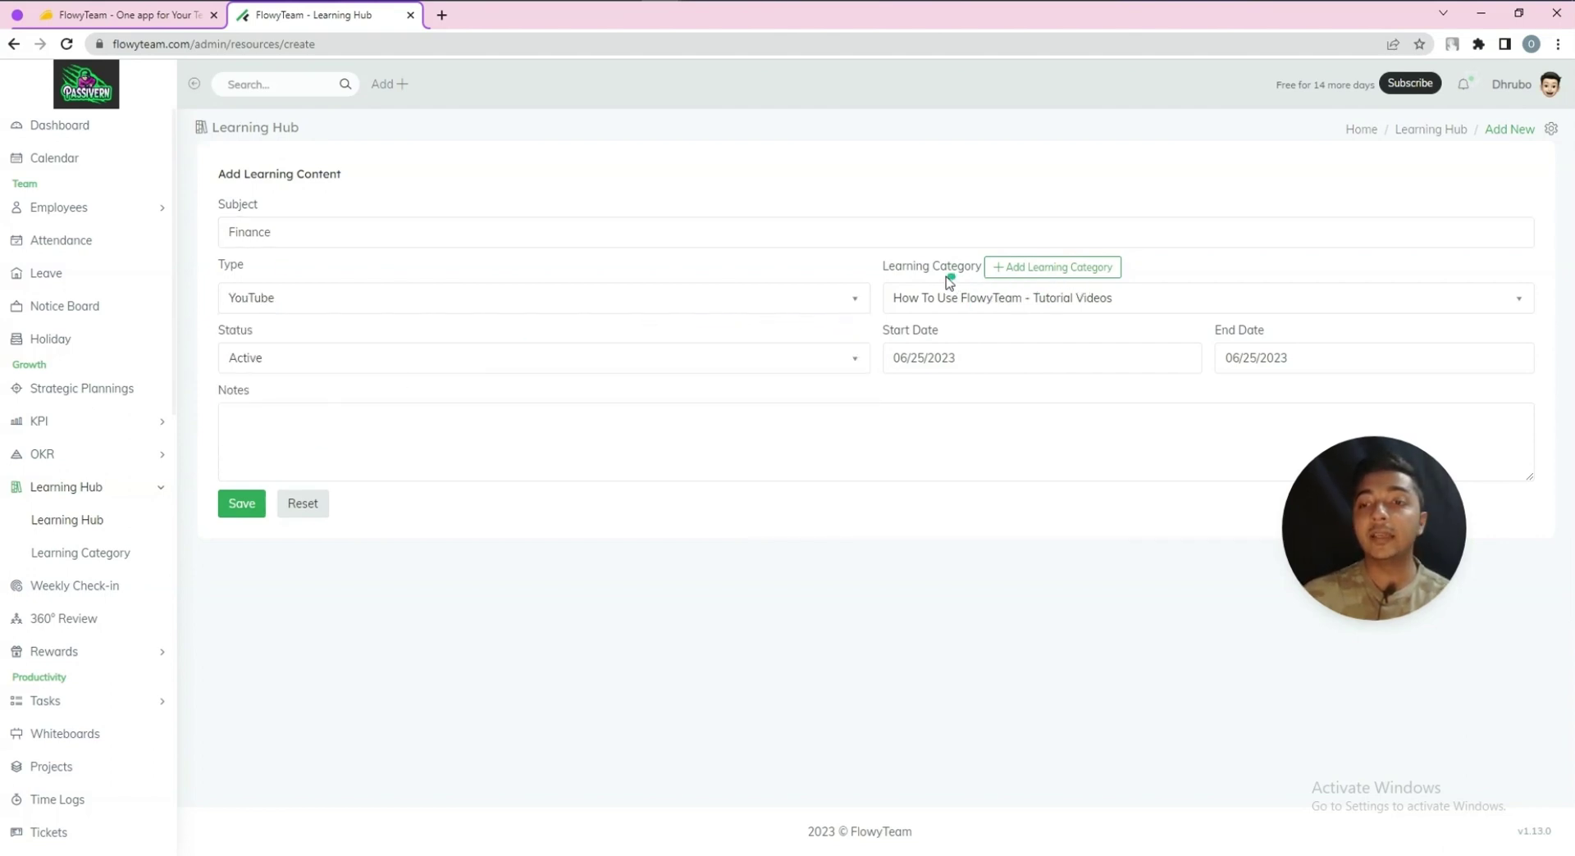
click(1038, 271)
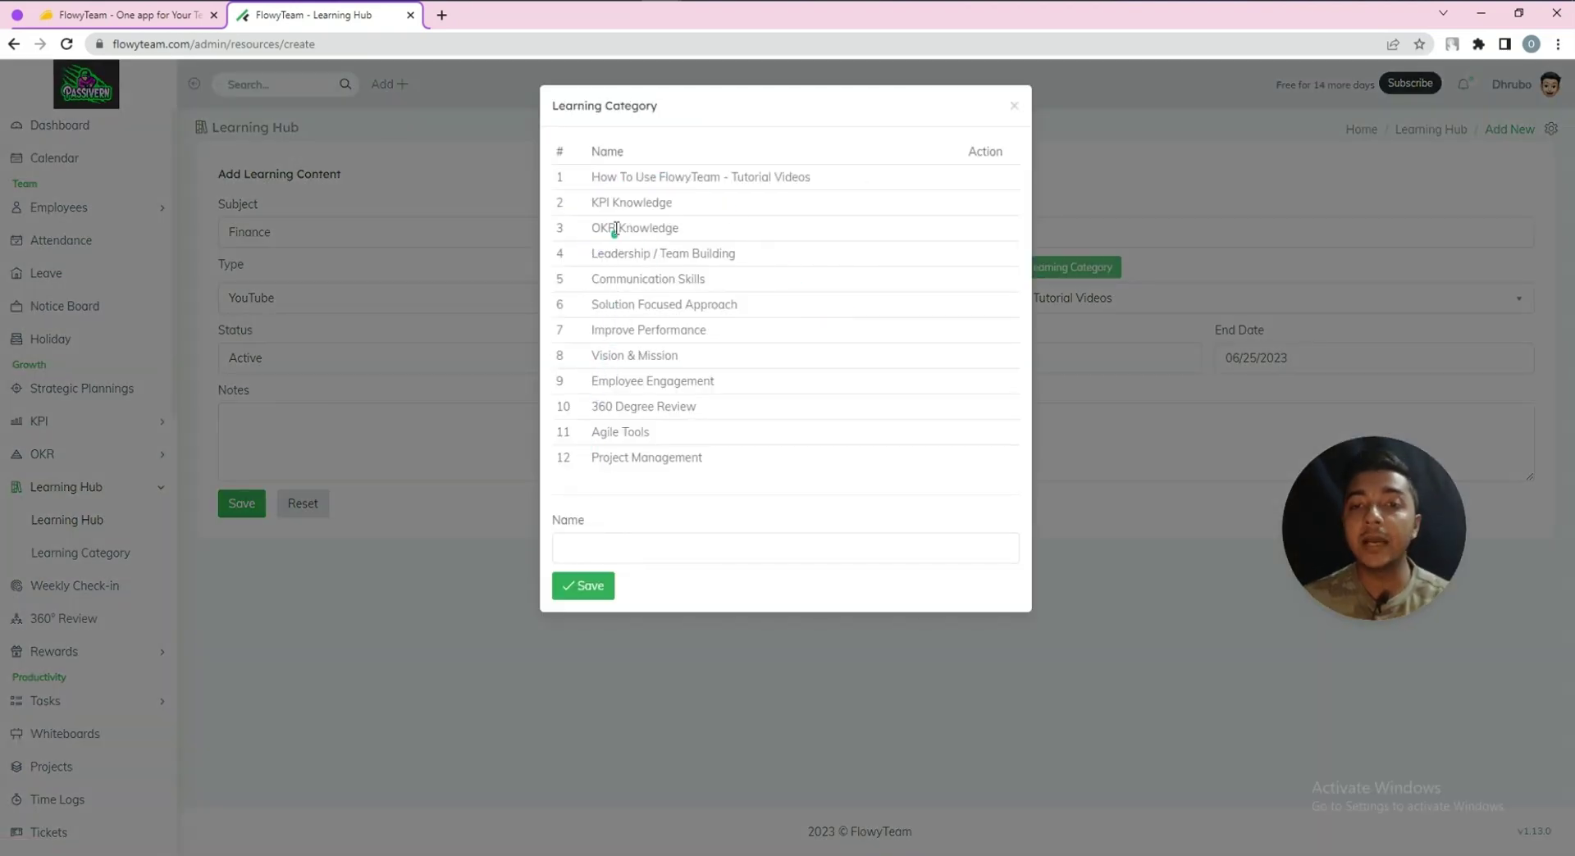
Create a new learning category named Finance and confirm it appears in the category list
click(577, 549)
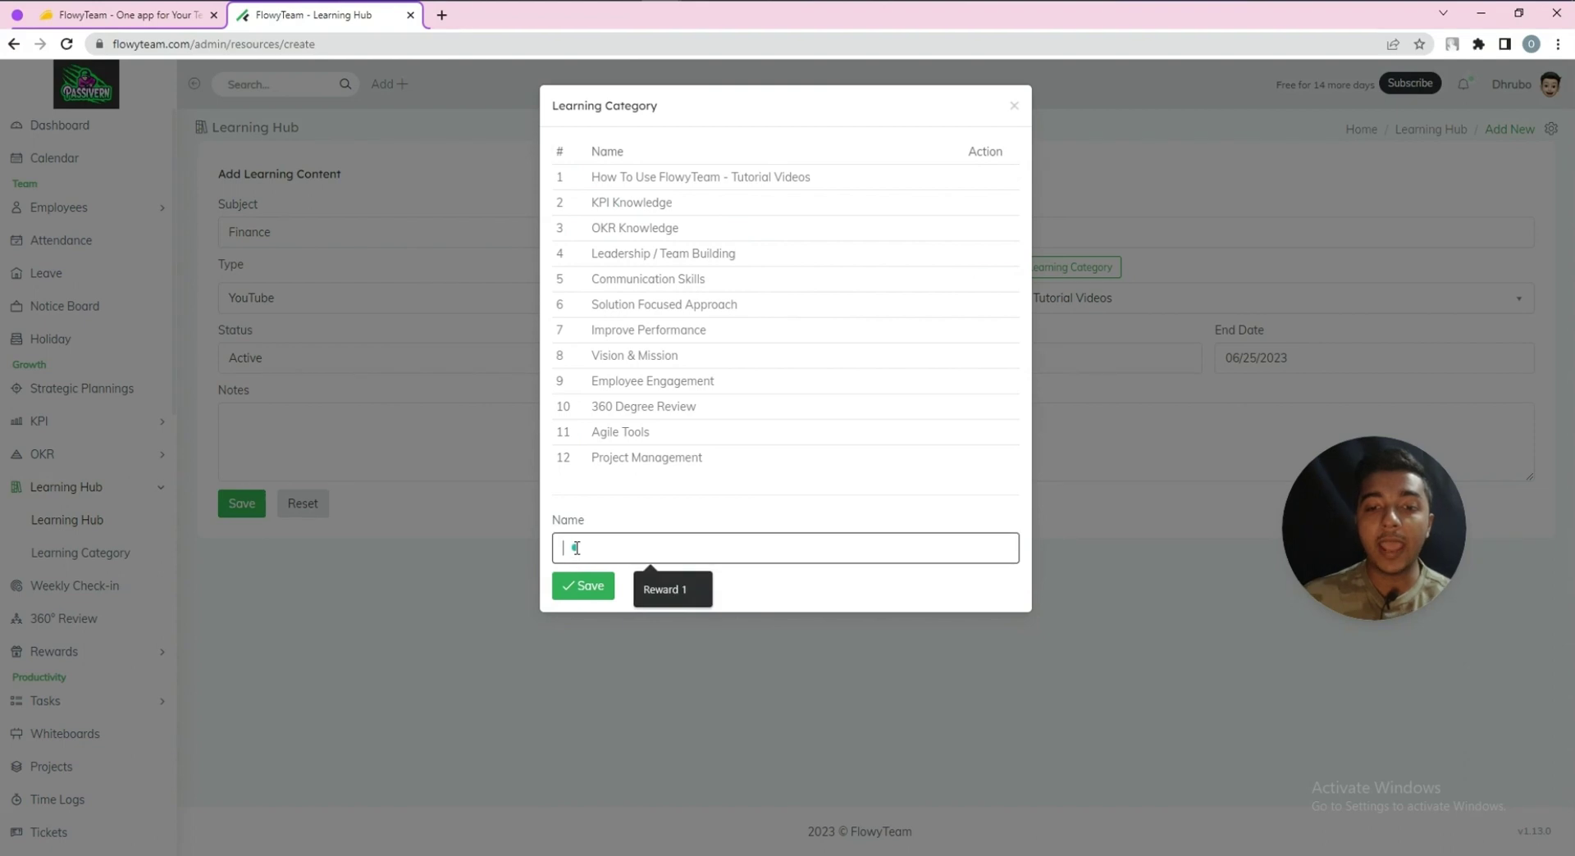
text(Finance)
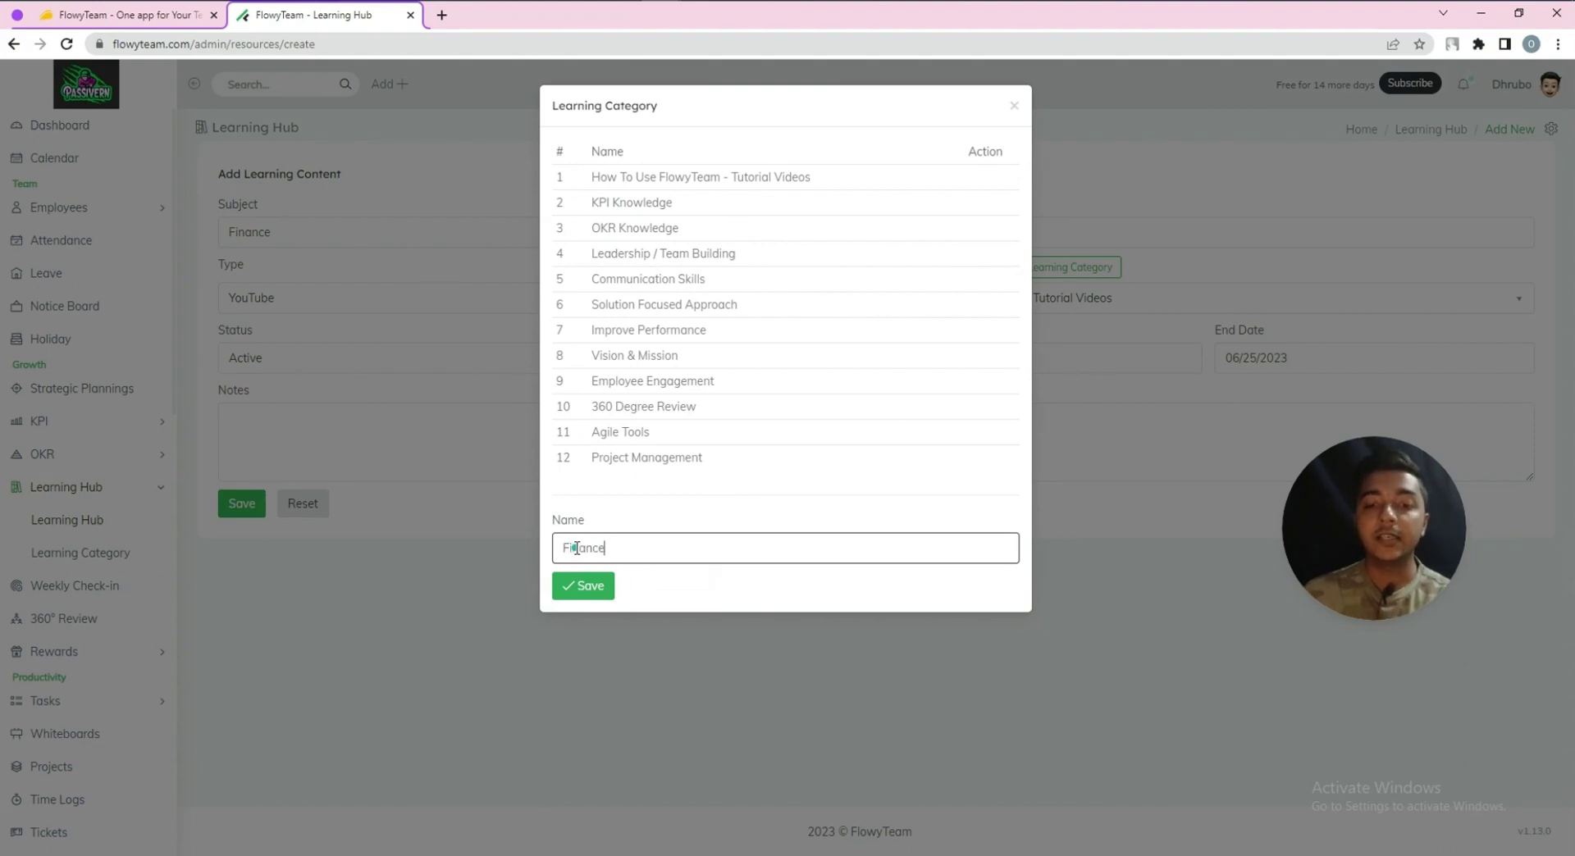
click(584, 585)
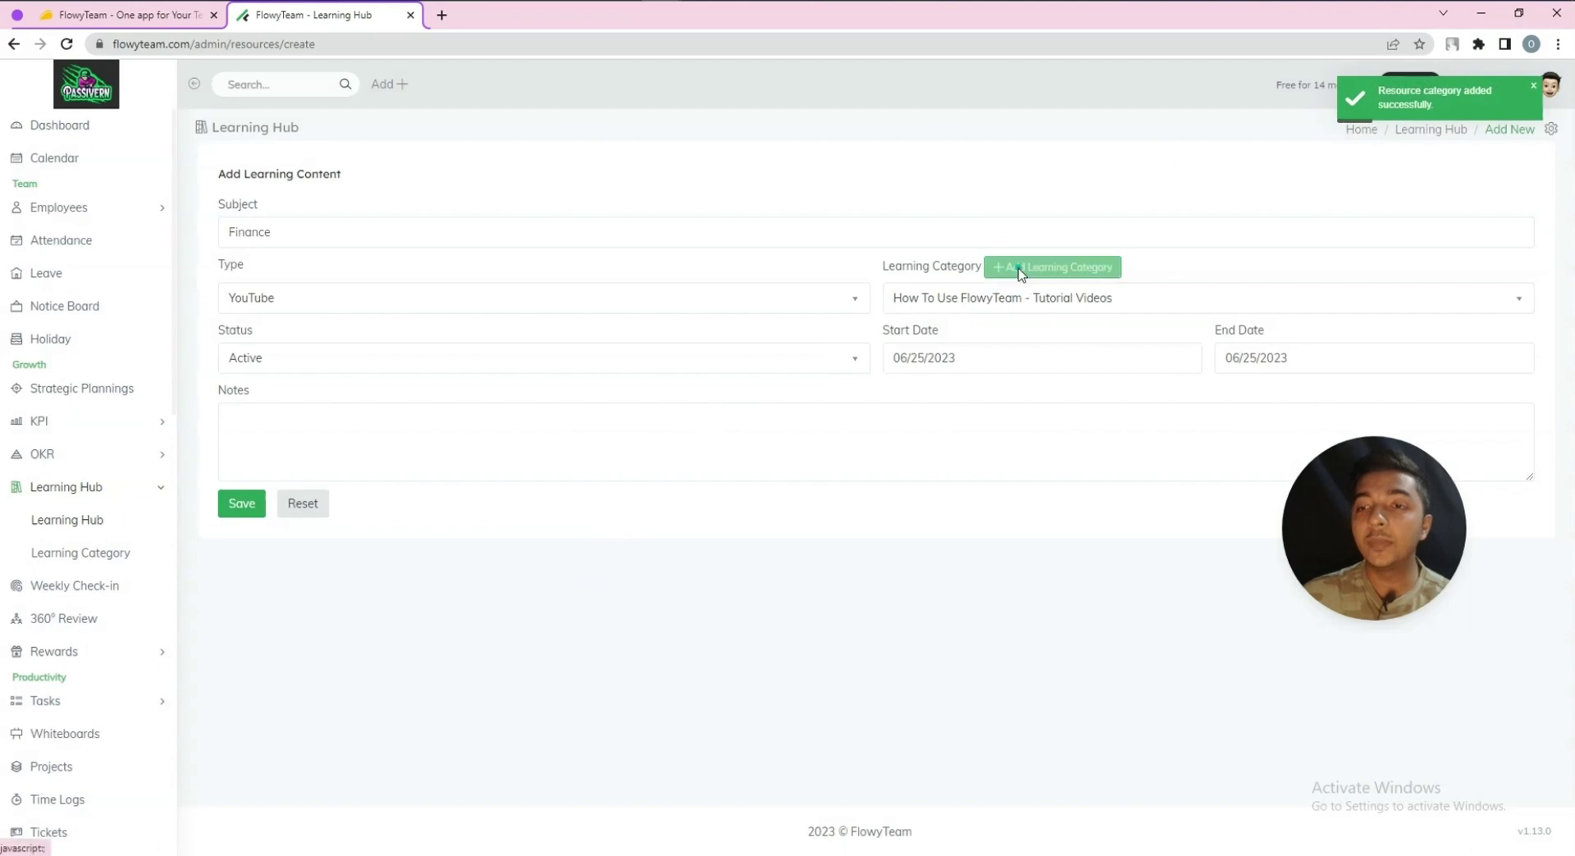
click(1019, 269)
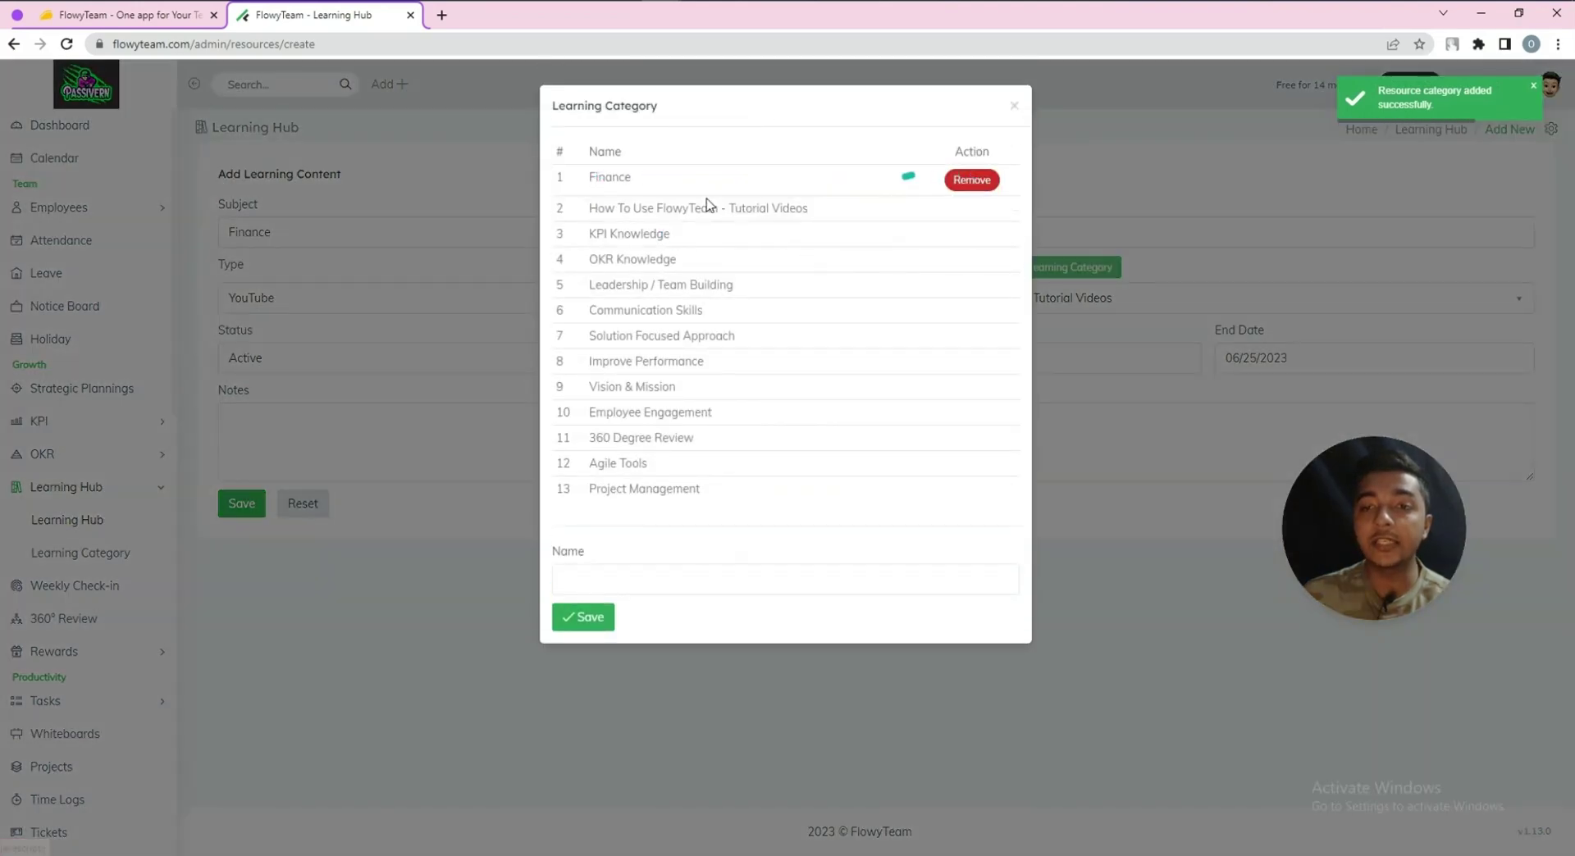
click(407, 598)
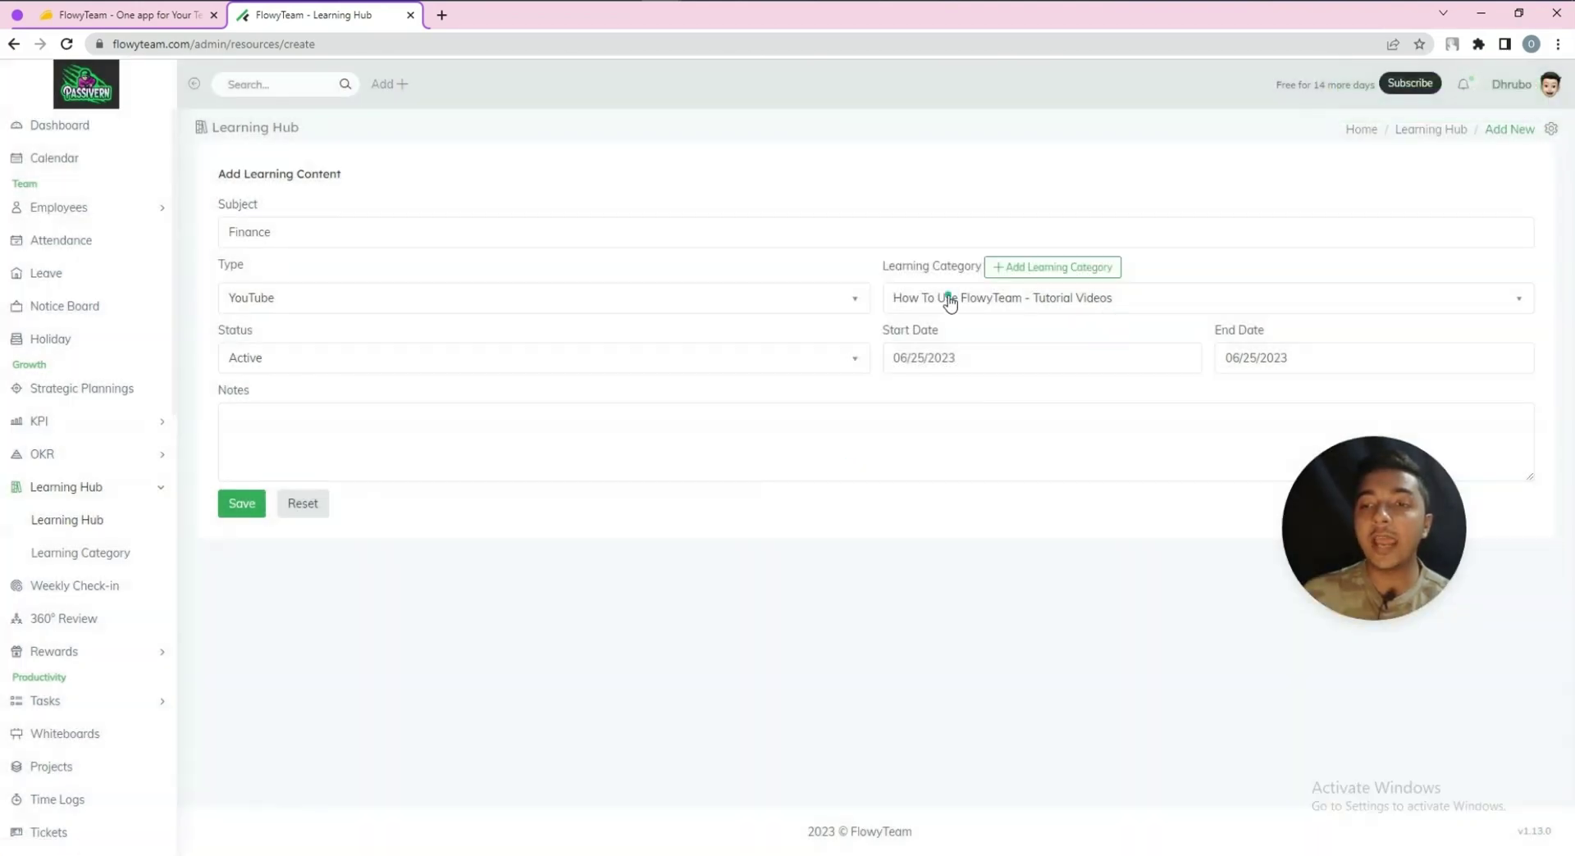
Set the item's learning category to Finance, keep status Active, and set the end date to 06/30/2023
click(947, 300)
click(948, 301)
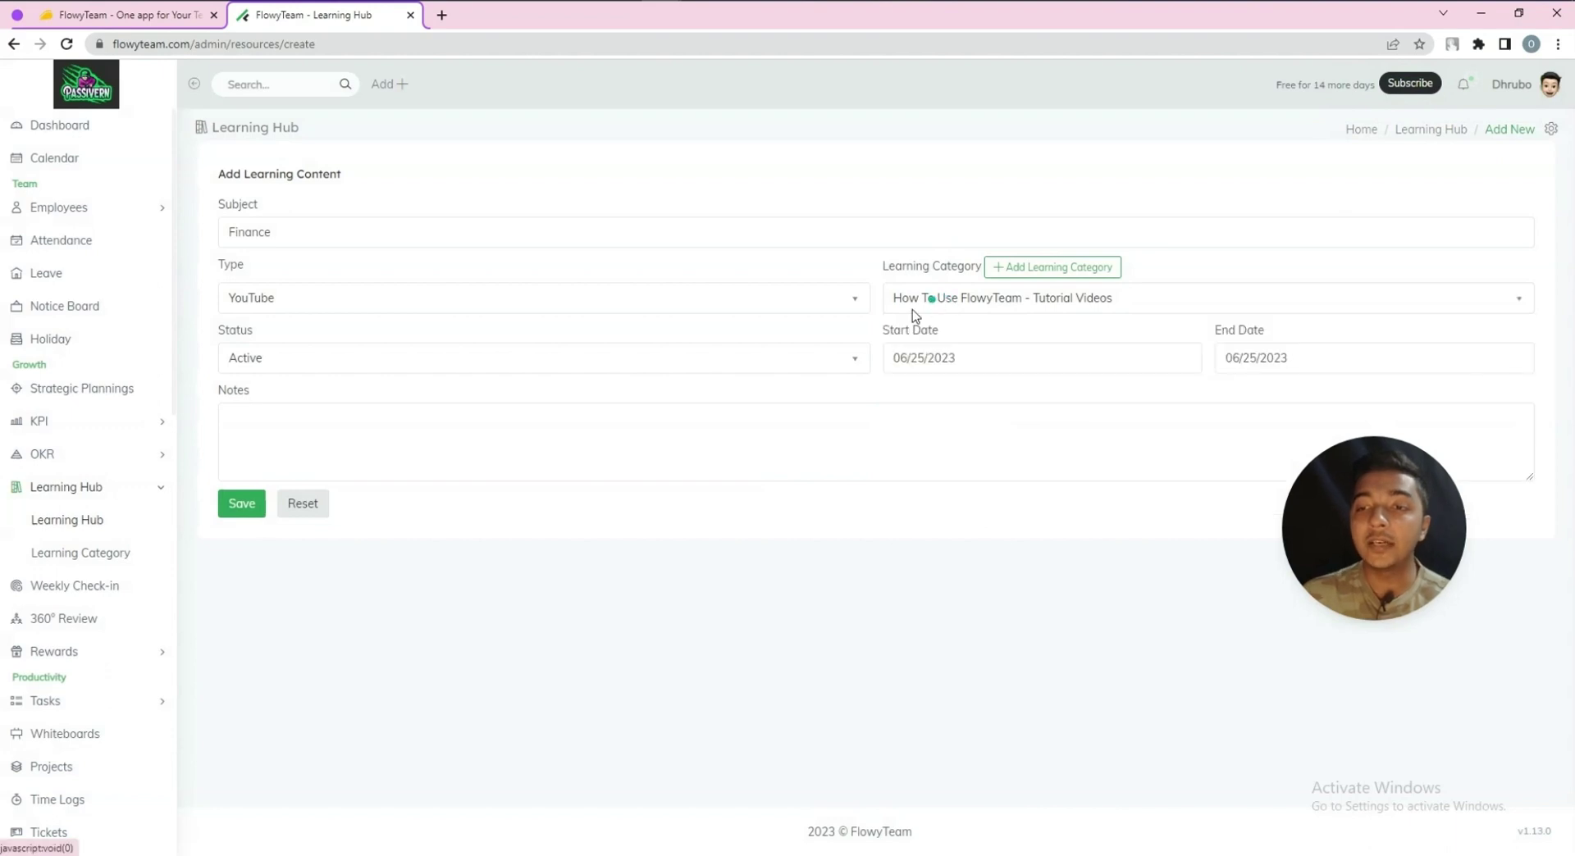
click(990, 302)
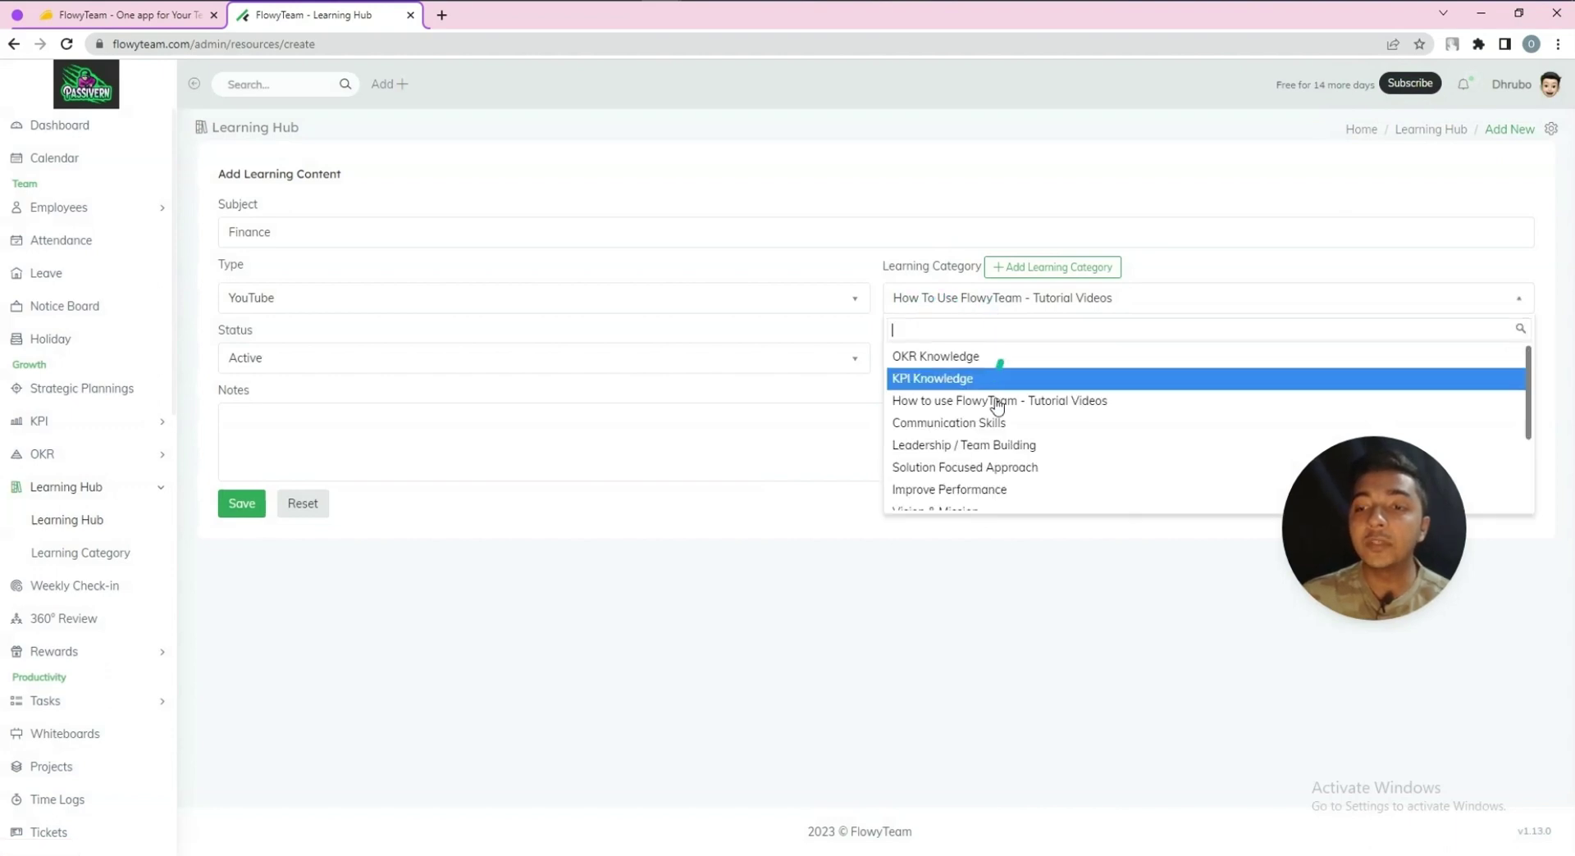
scroll(986, 435, down, 3)
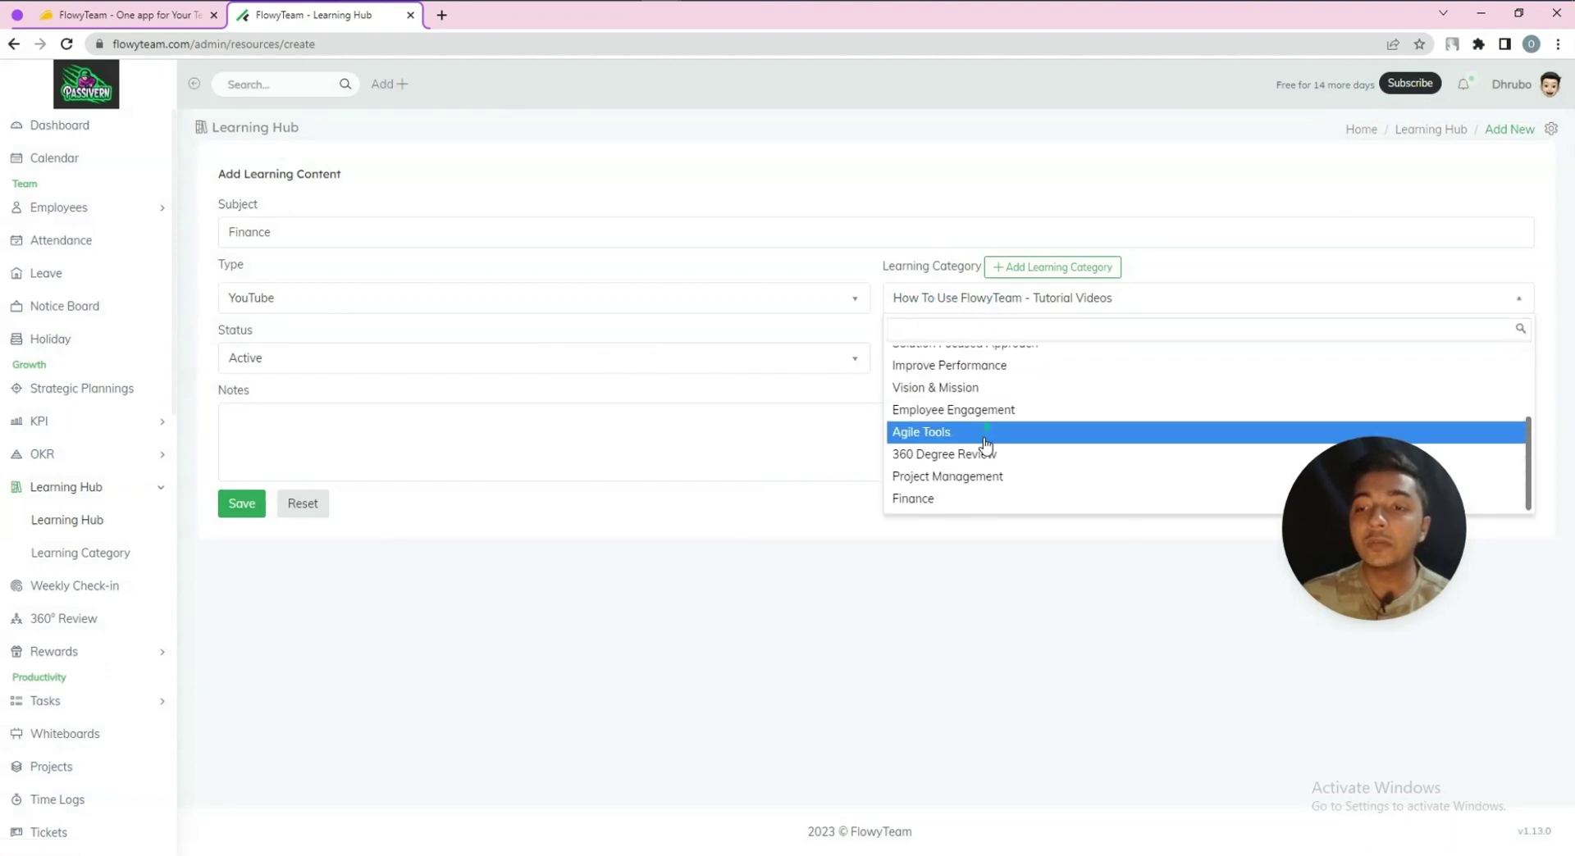
click(920, 498)
click(259, 361)
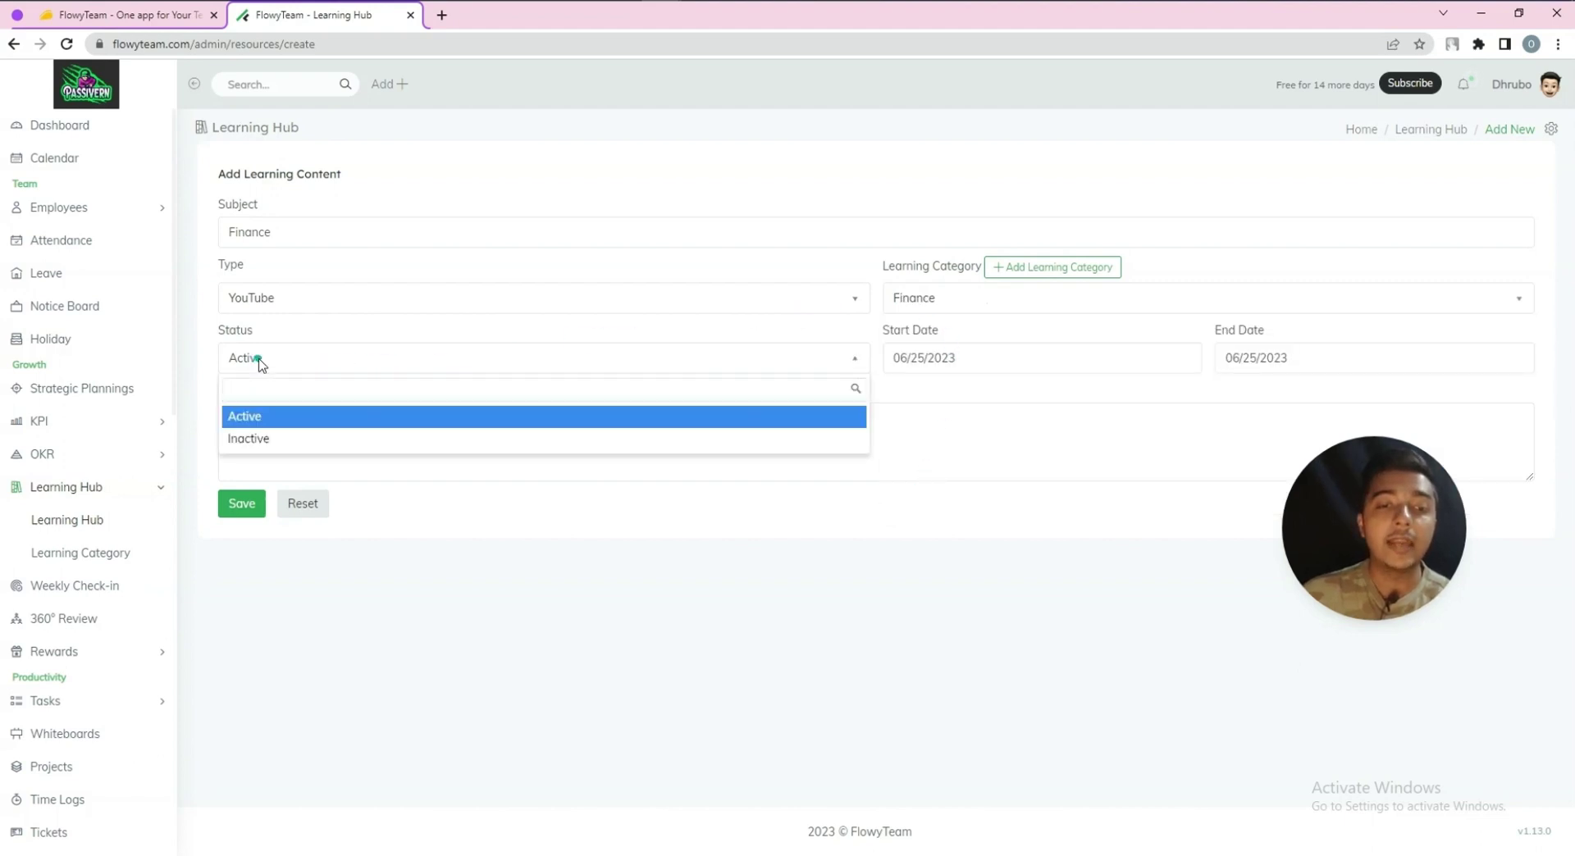
click(259, 360)
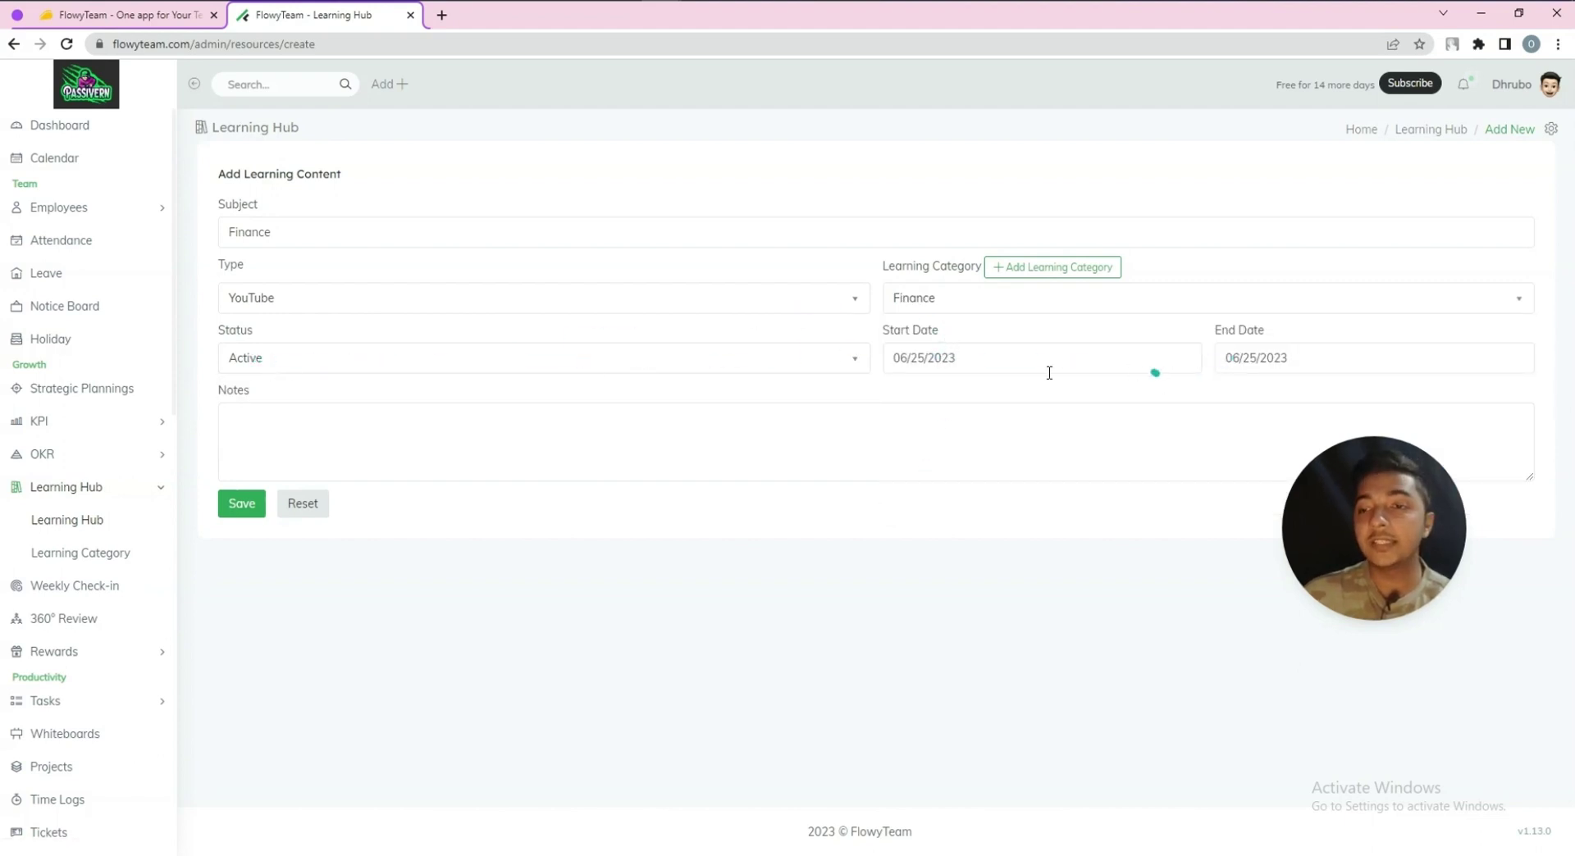
click(1233, 360)
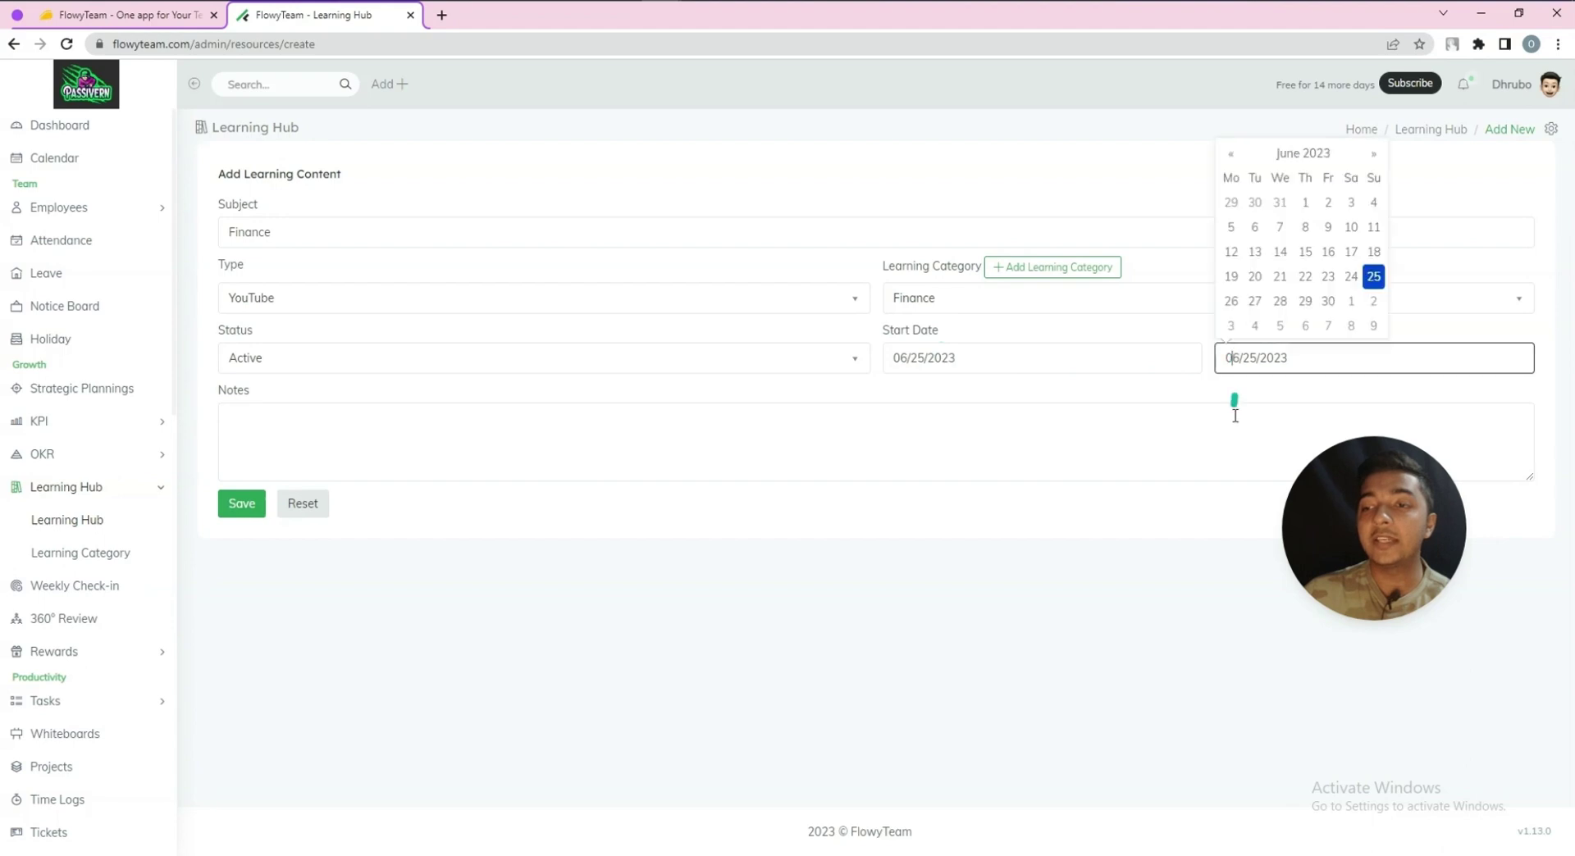
click(1323, 302)
Paste the prepared bulleted description into Notes and save the new learning content
click(280, 454)
key(ctrl+v)
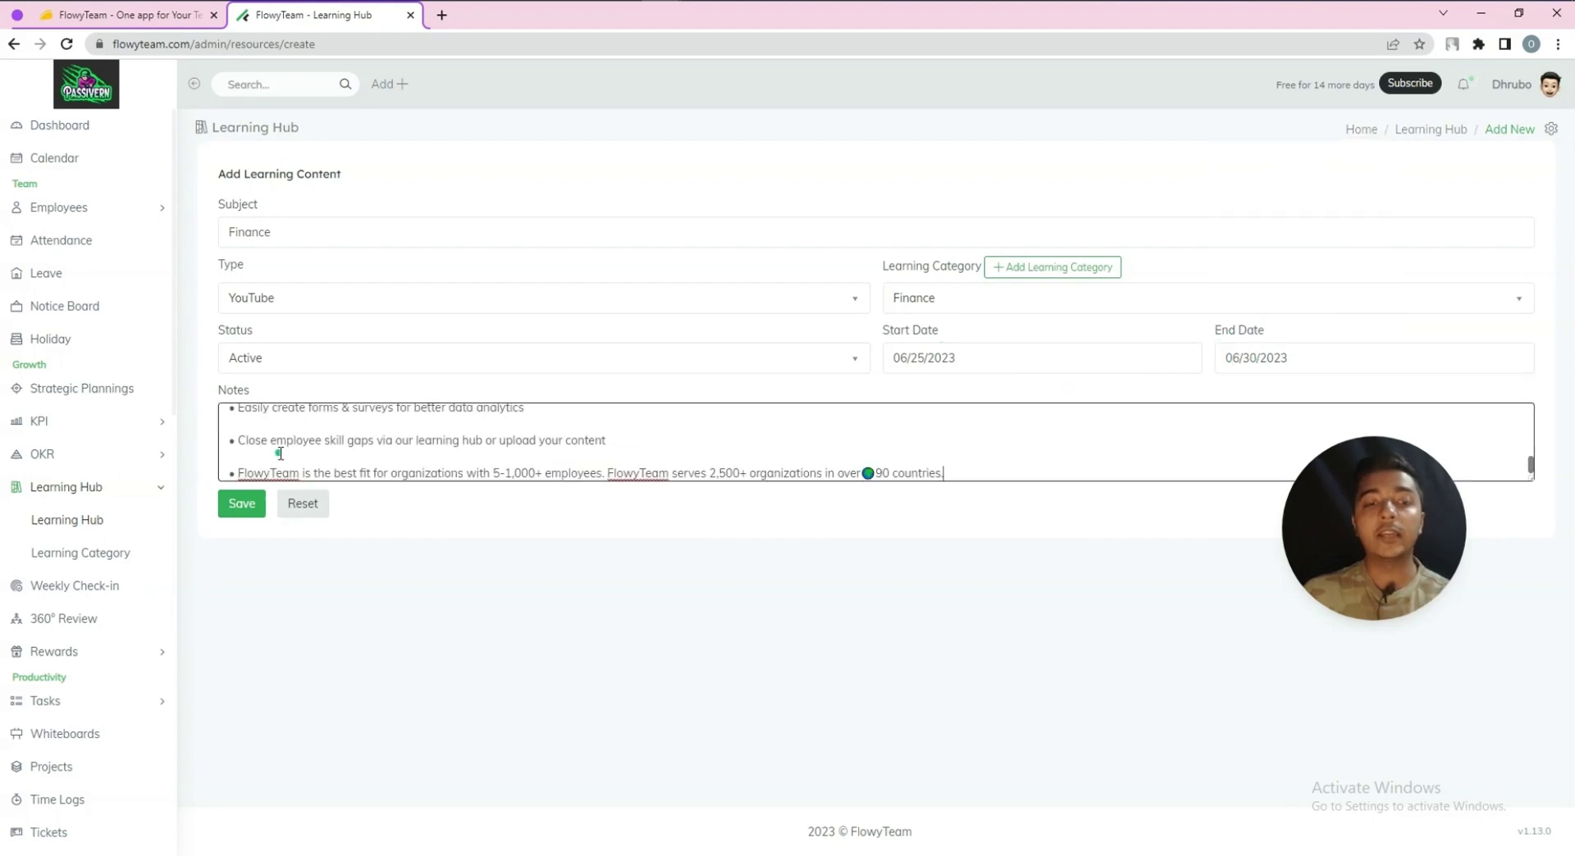
click(243, 506)
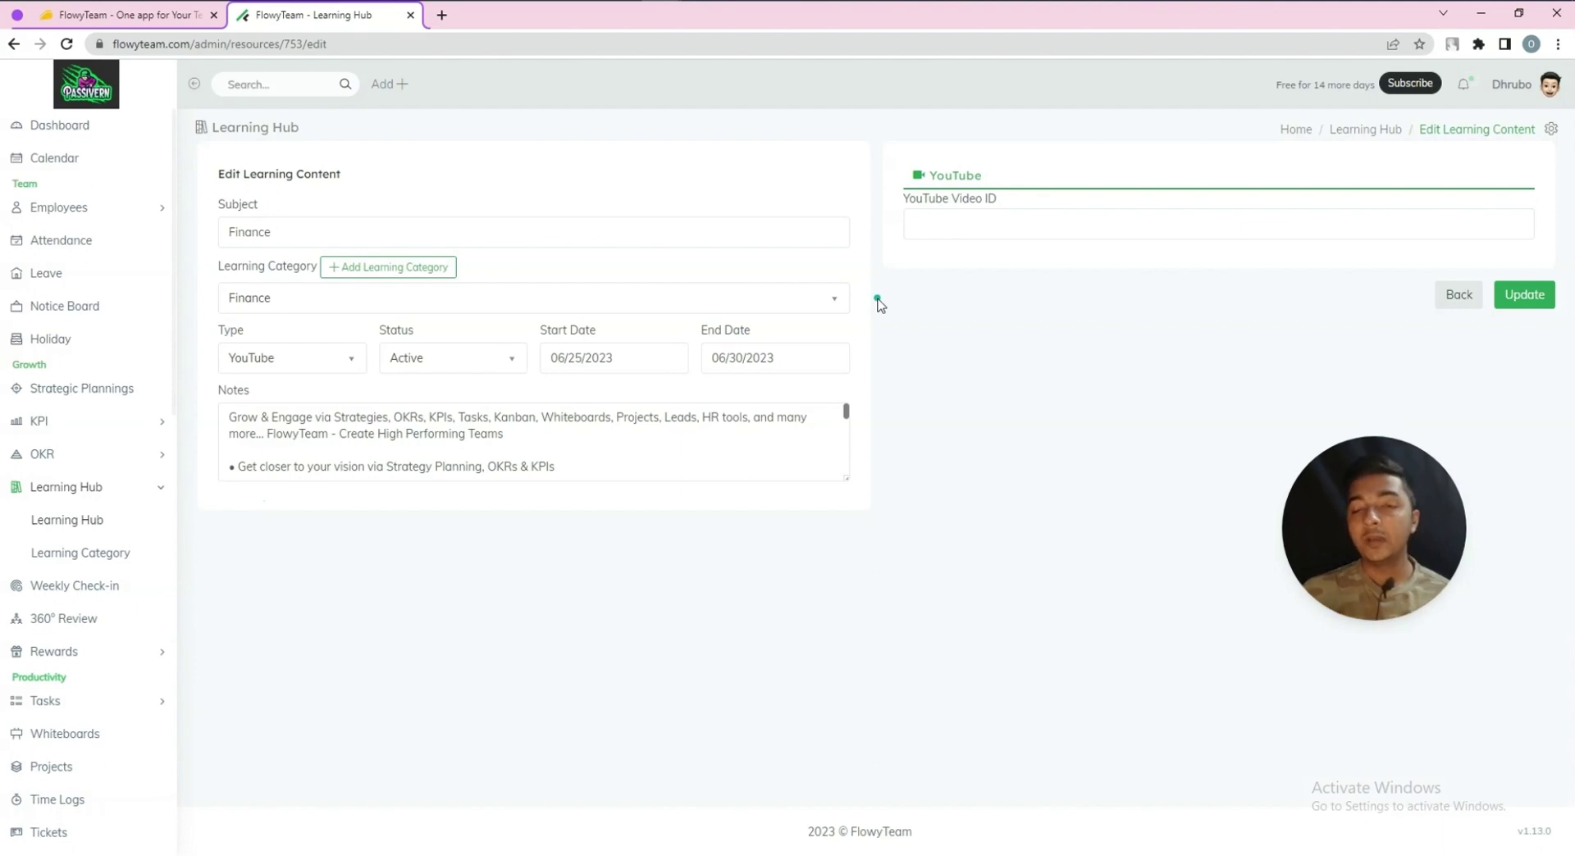
Paste the YouTube video ID into its field and update the Finance item
click(985, 217)
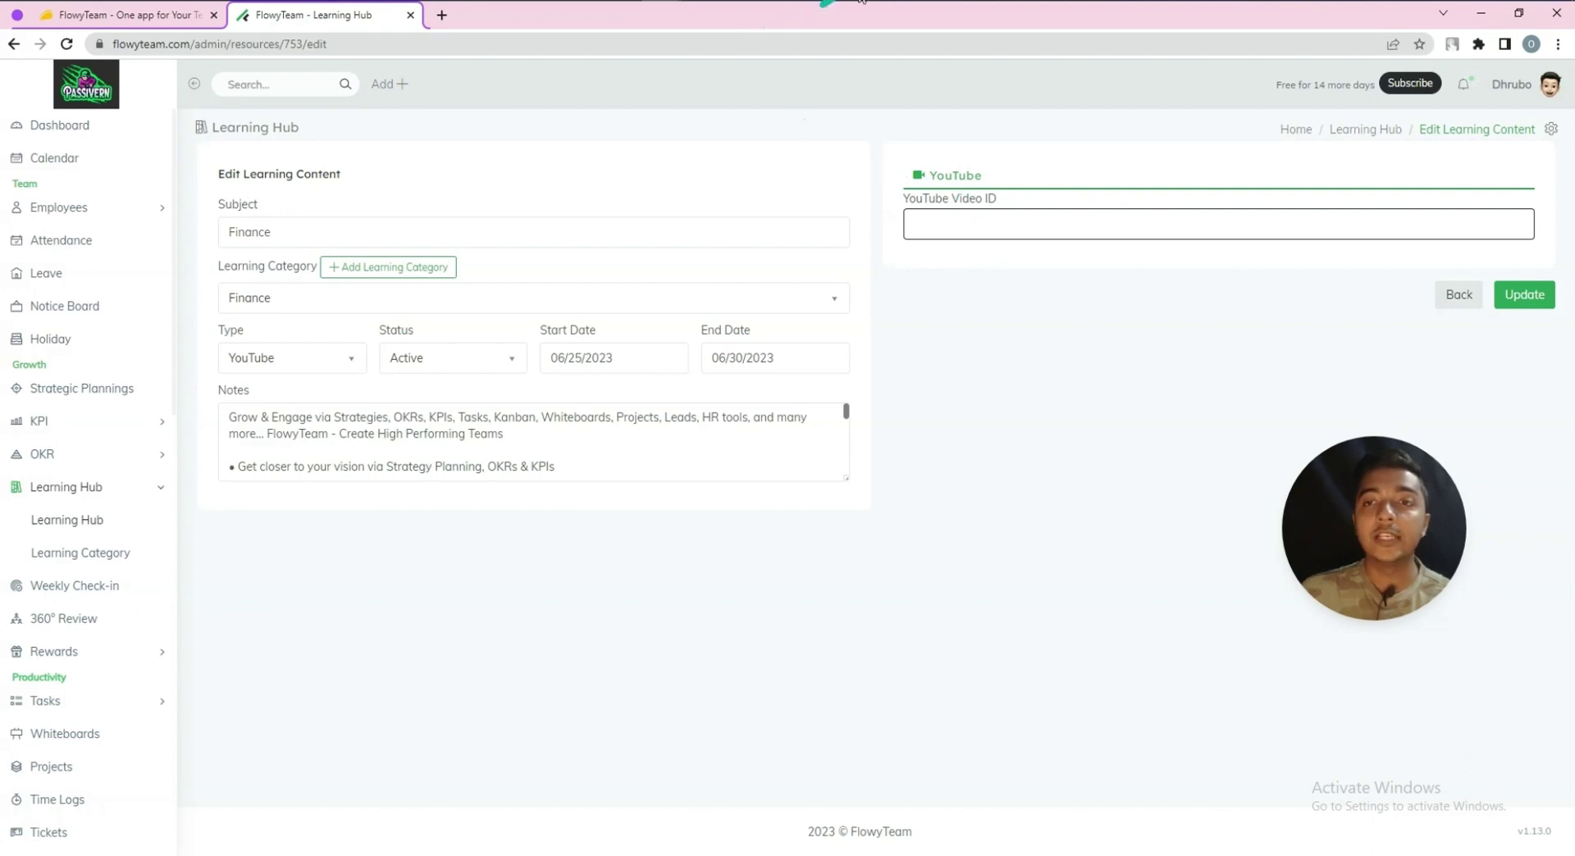
click(987, 183)
click(1001, 233)
text(WrfpXta4Ou4)
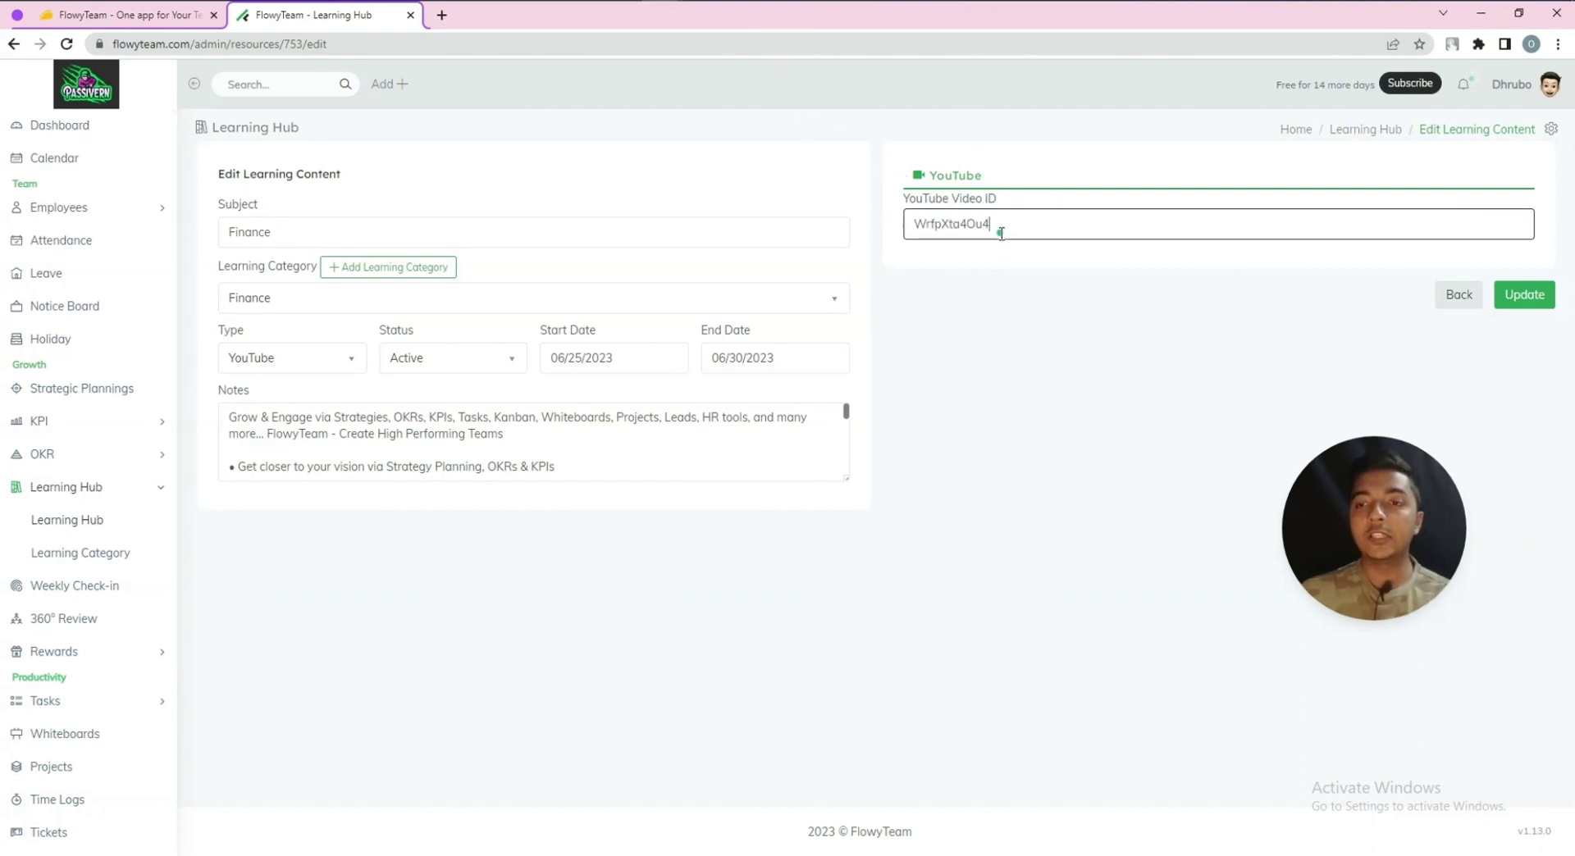
click(1511, 297)
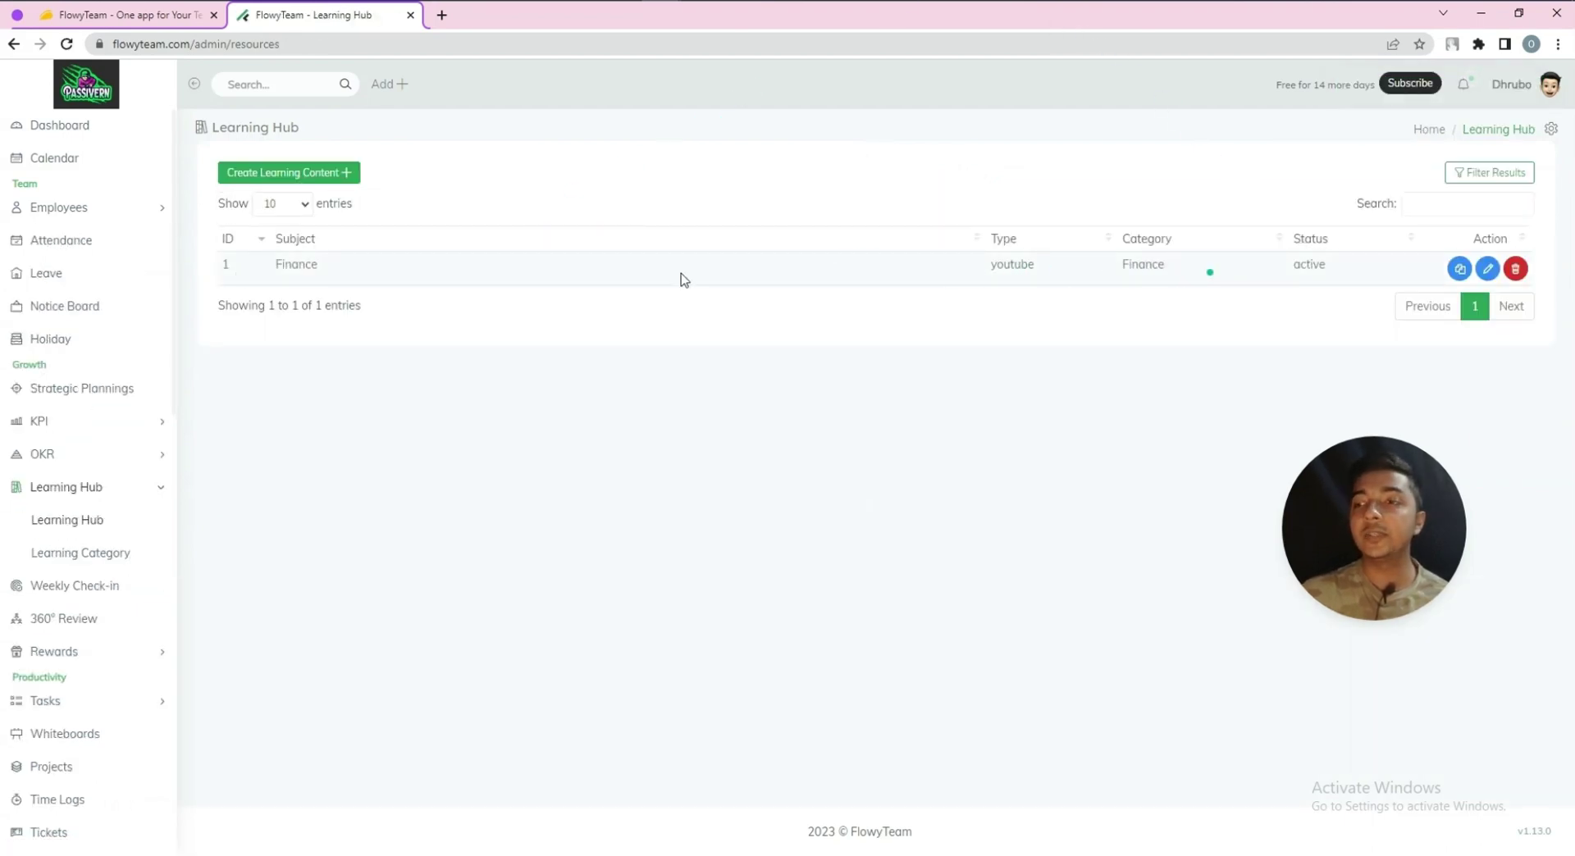
Check the Finance item in the list, view Learning Categories, then go to Weekly Check-in for Week 25
double_click(310, 265)
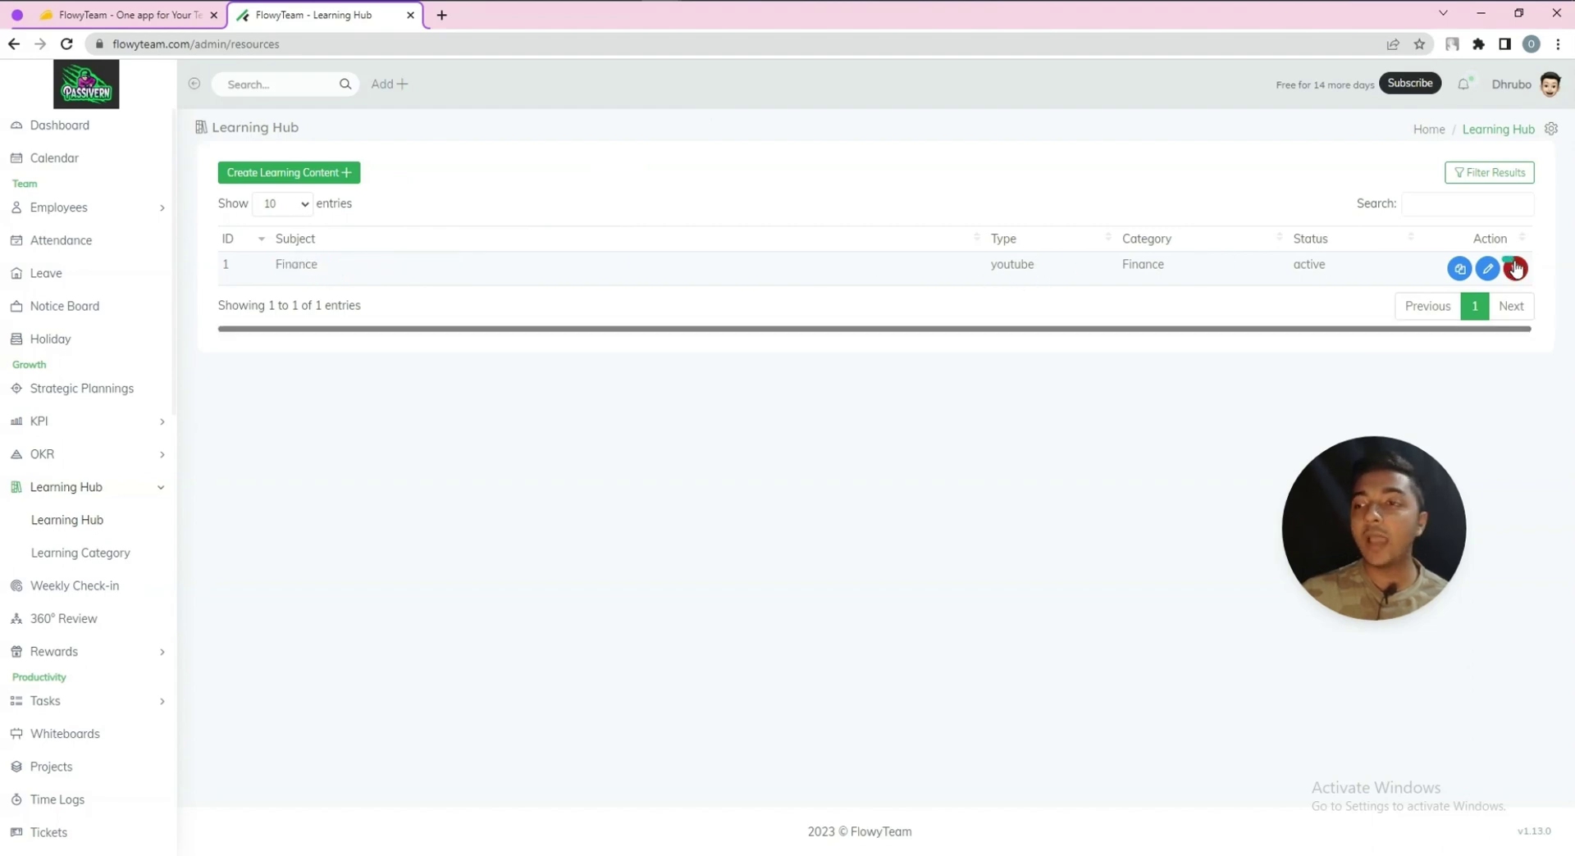
click(68, 555)
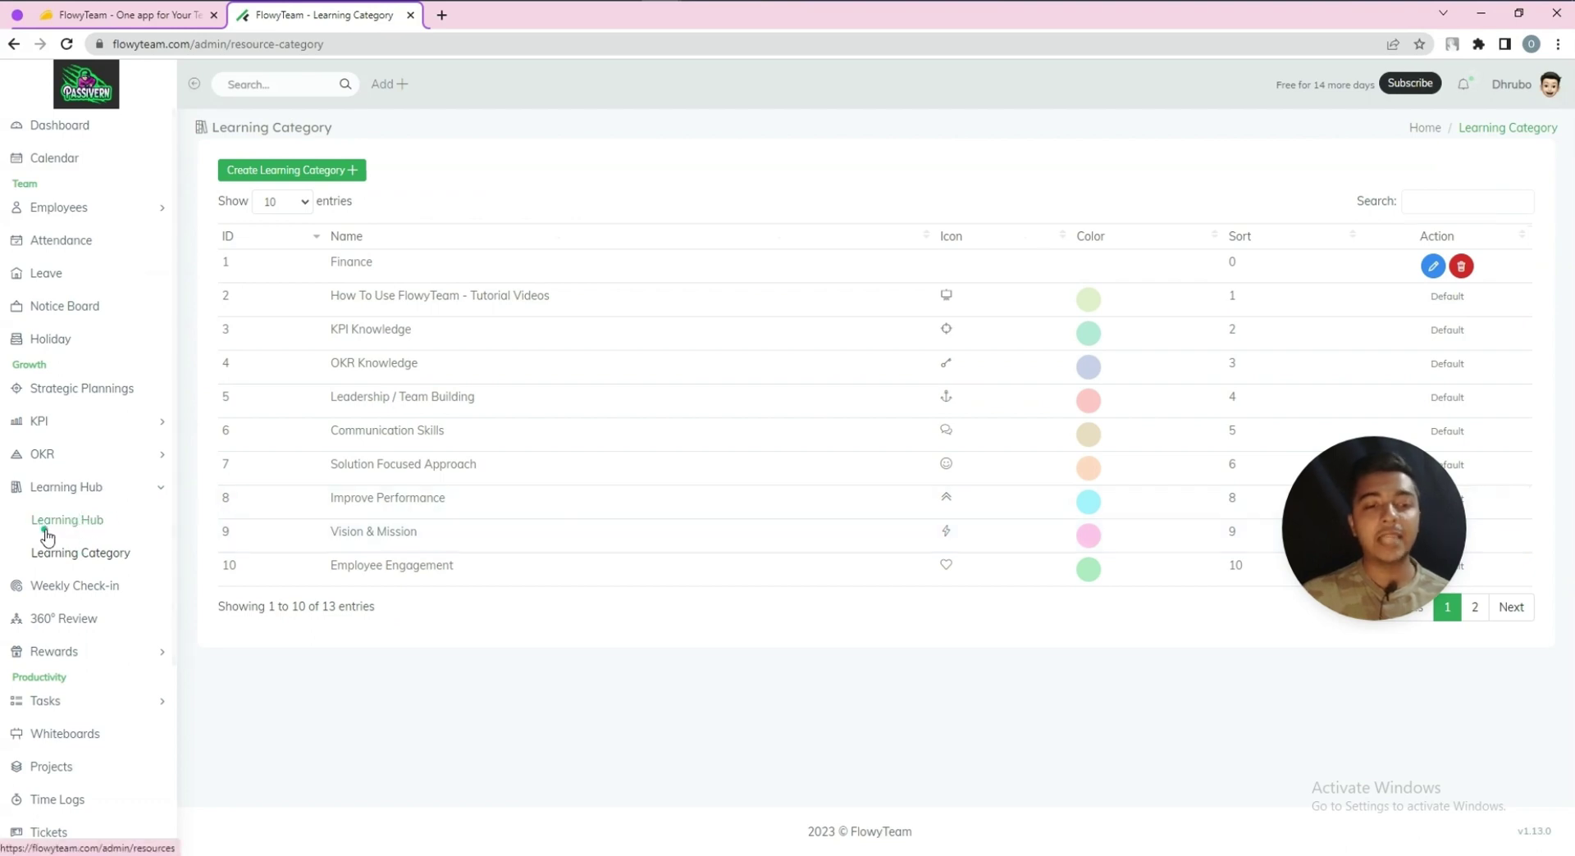
click(69, 587)
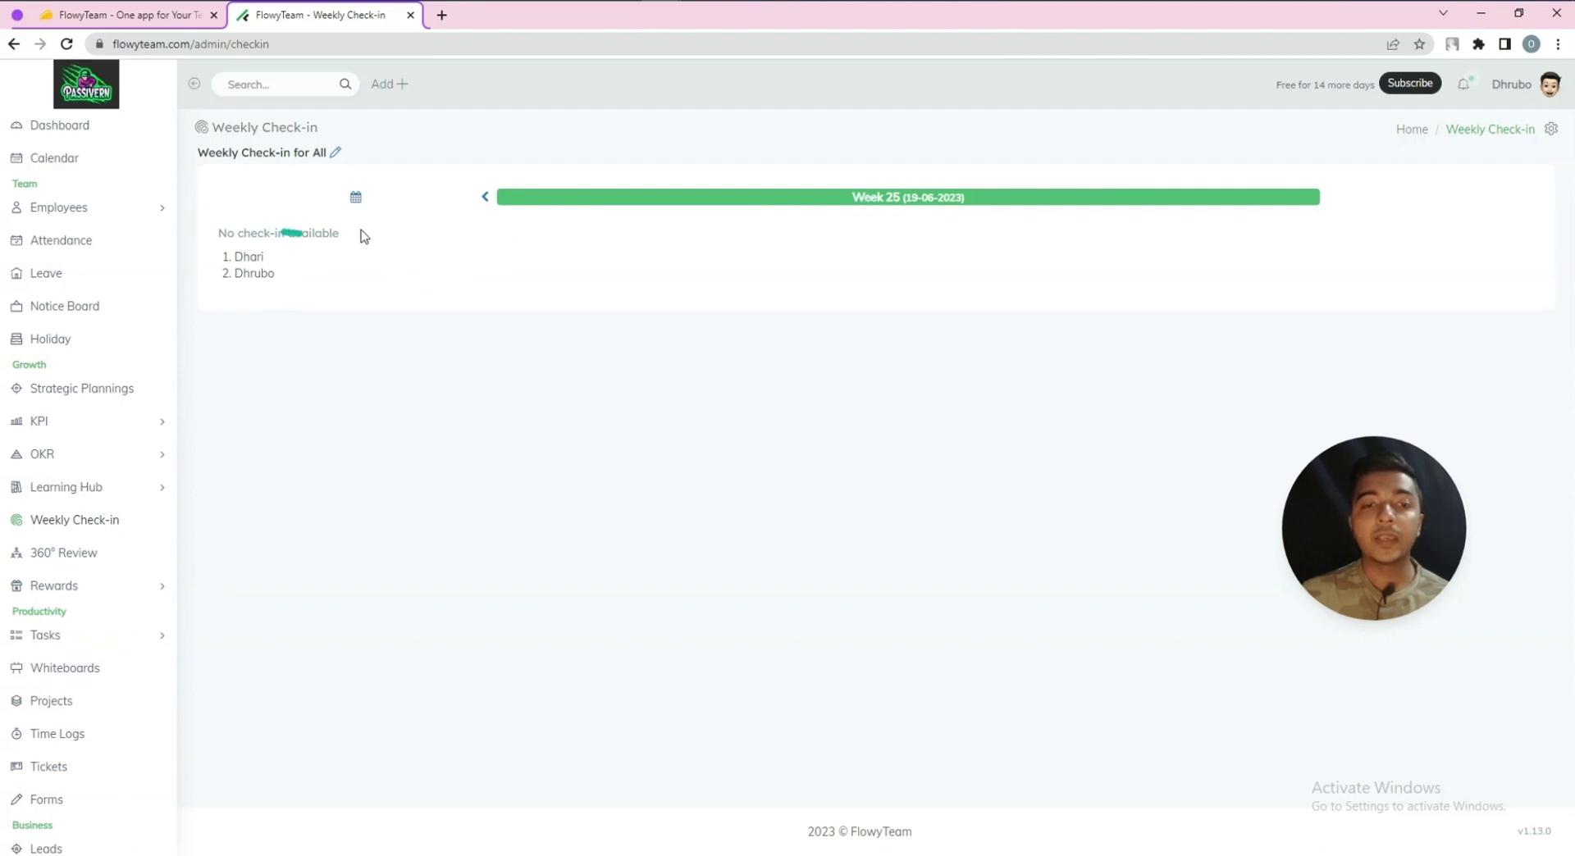
Check the empty Week 24 check-ins, then go to the Q2 2023 Quarterly 360° Review
drag(222, 233, 351, 238)
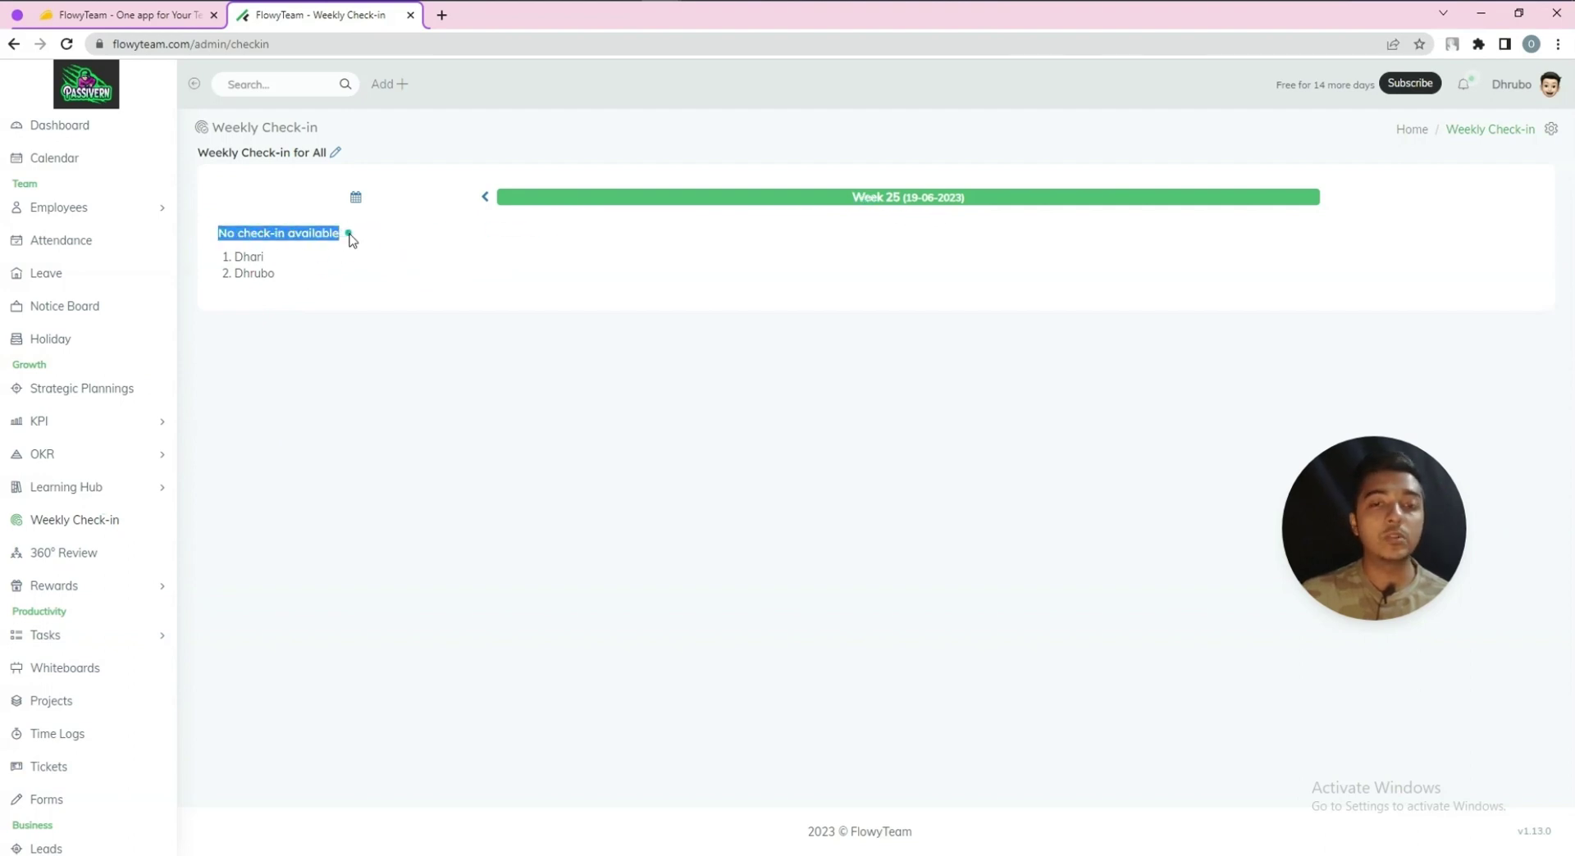
click(351, 238)
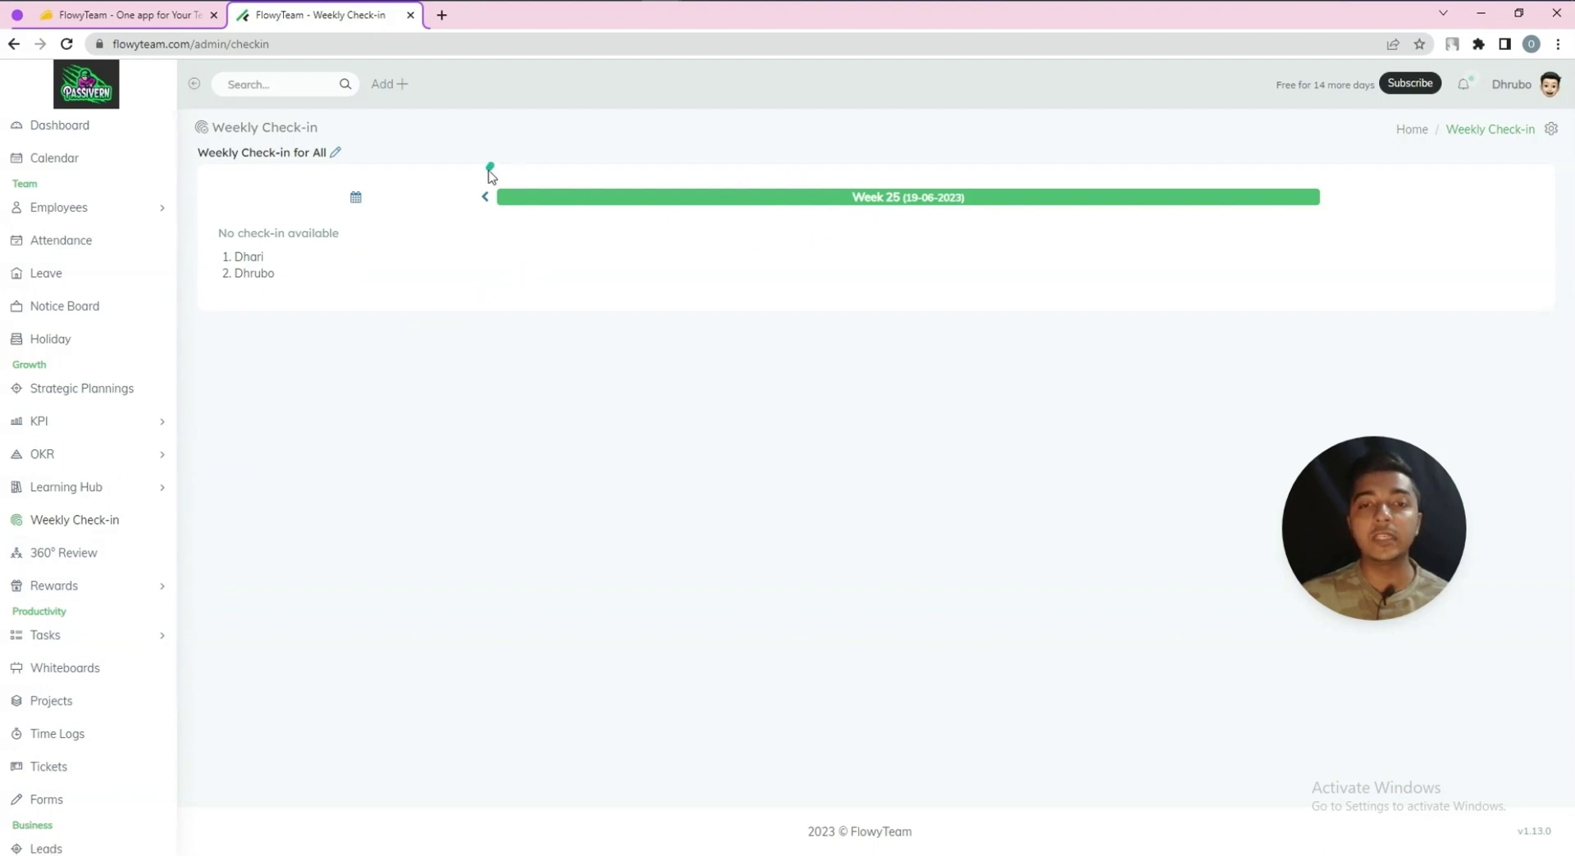
click(486, 192)
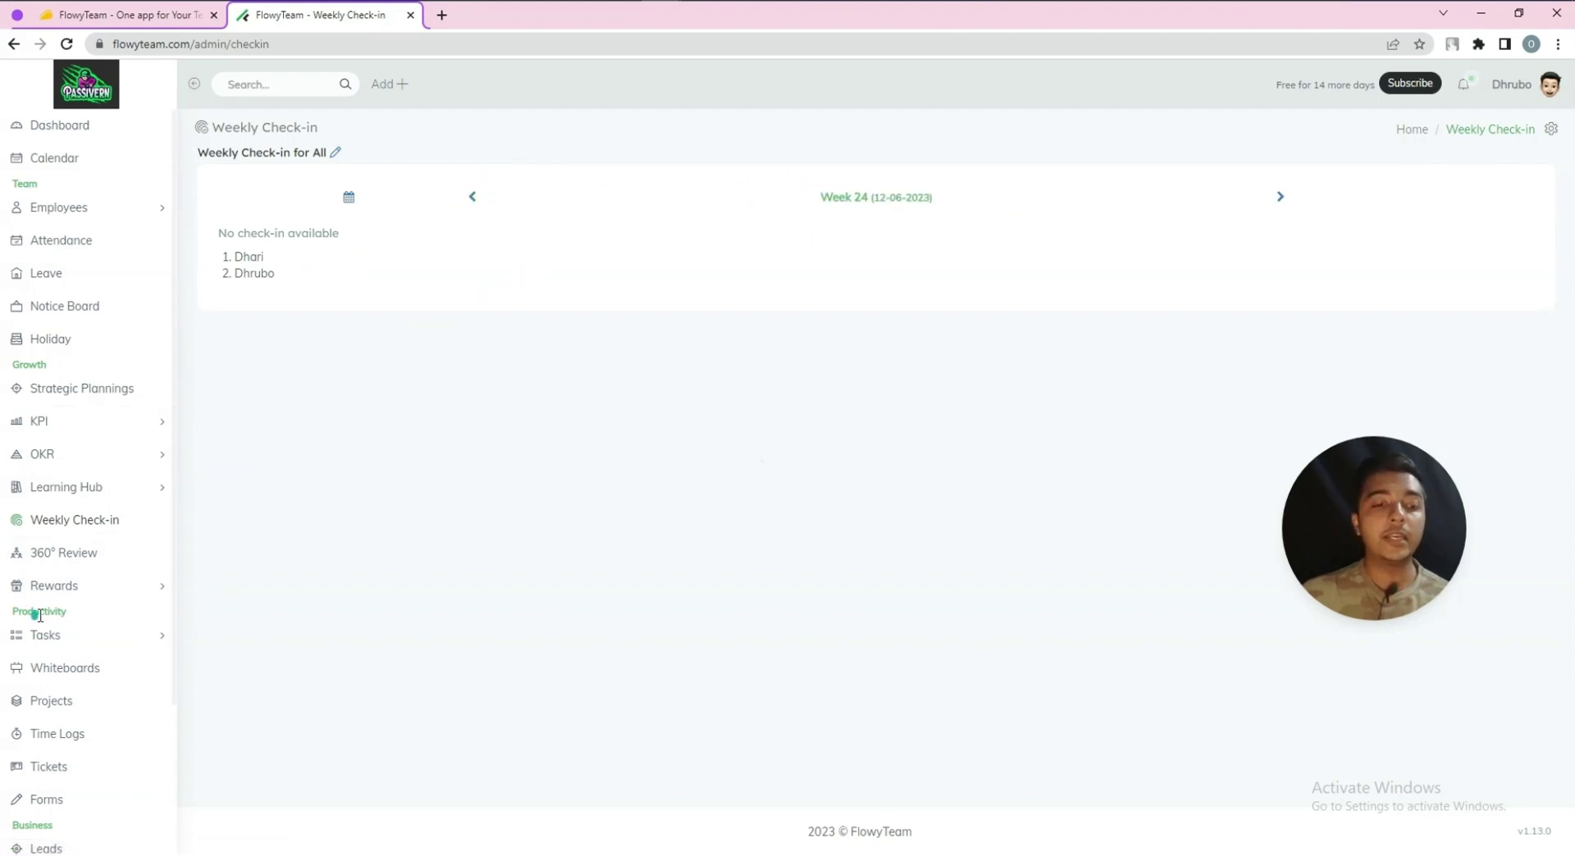
click(66, 561)
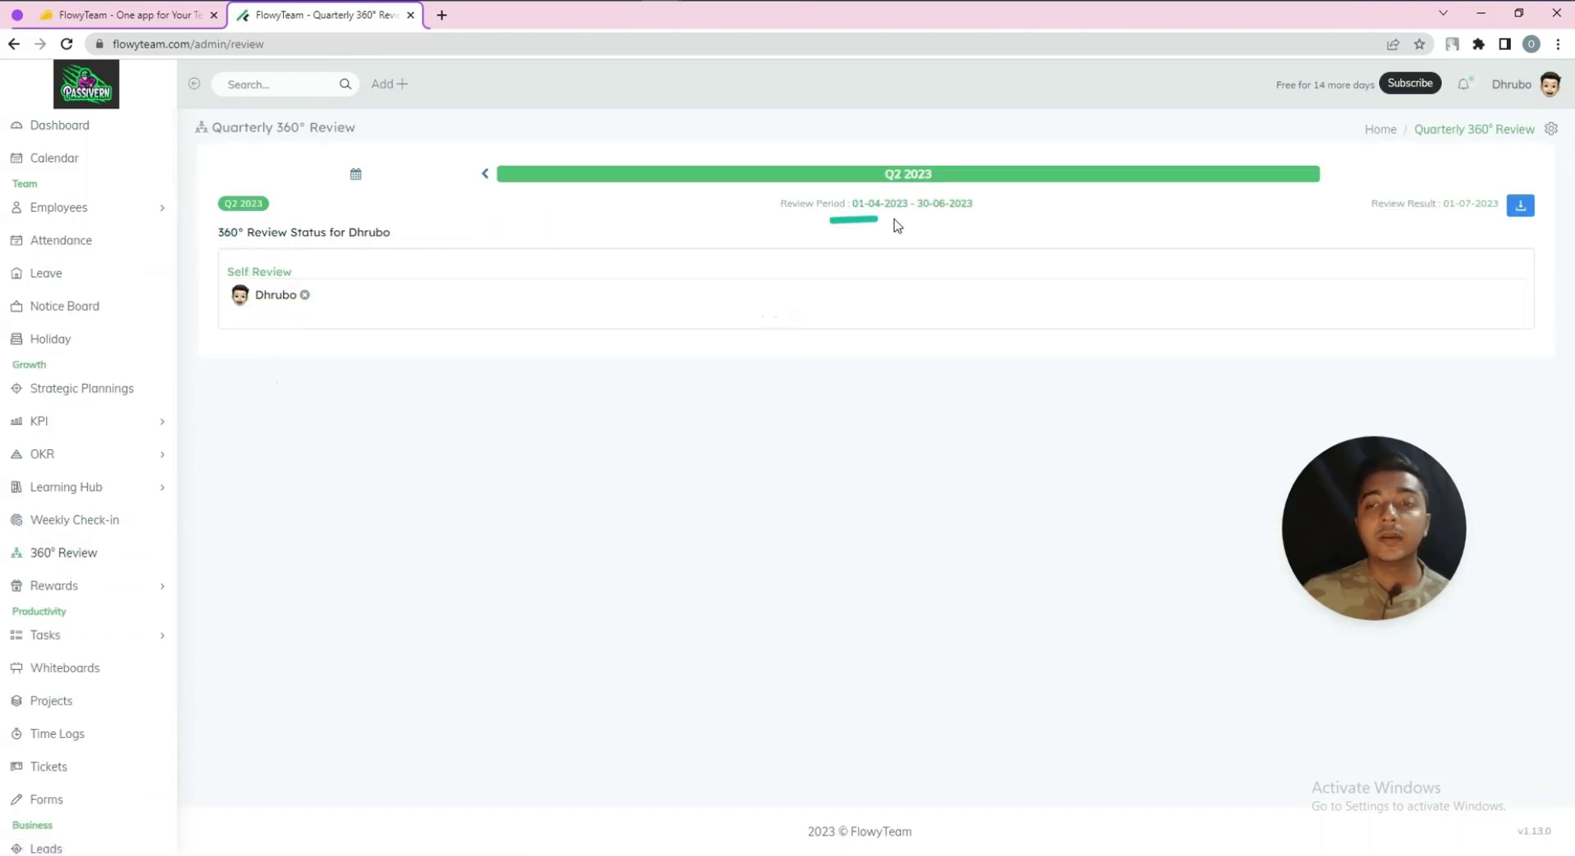
Look over the Self Review section and review period dates, then go to the Rewards list
drag(265, 272, 433, 275)
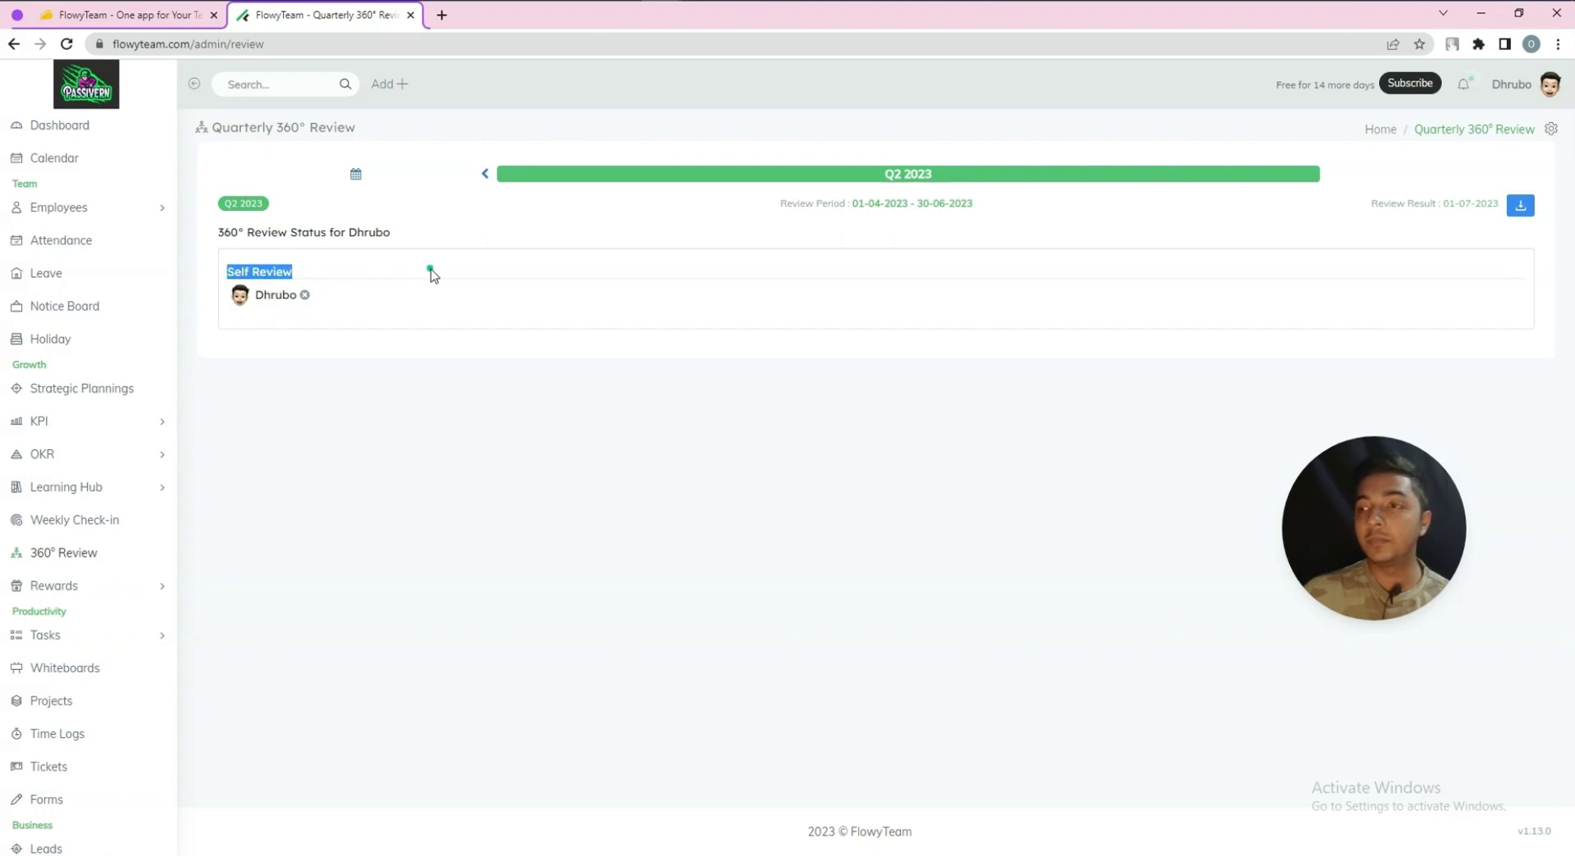
click(865, 201)
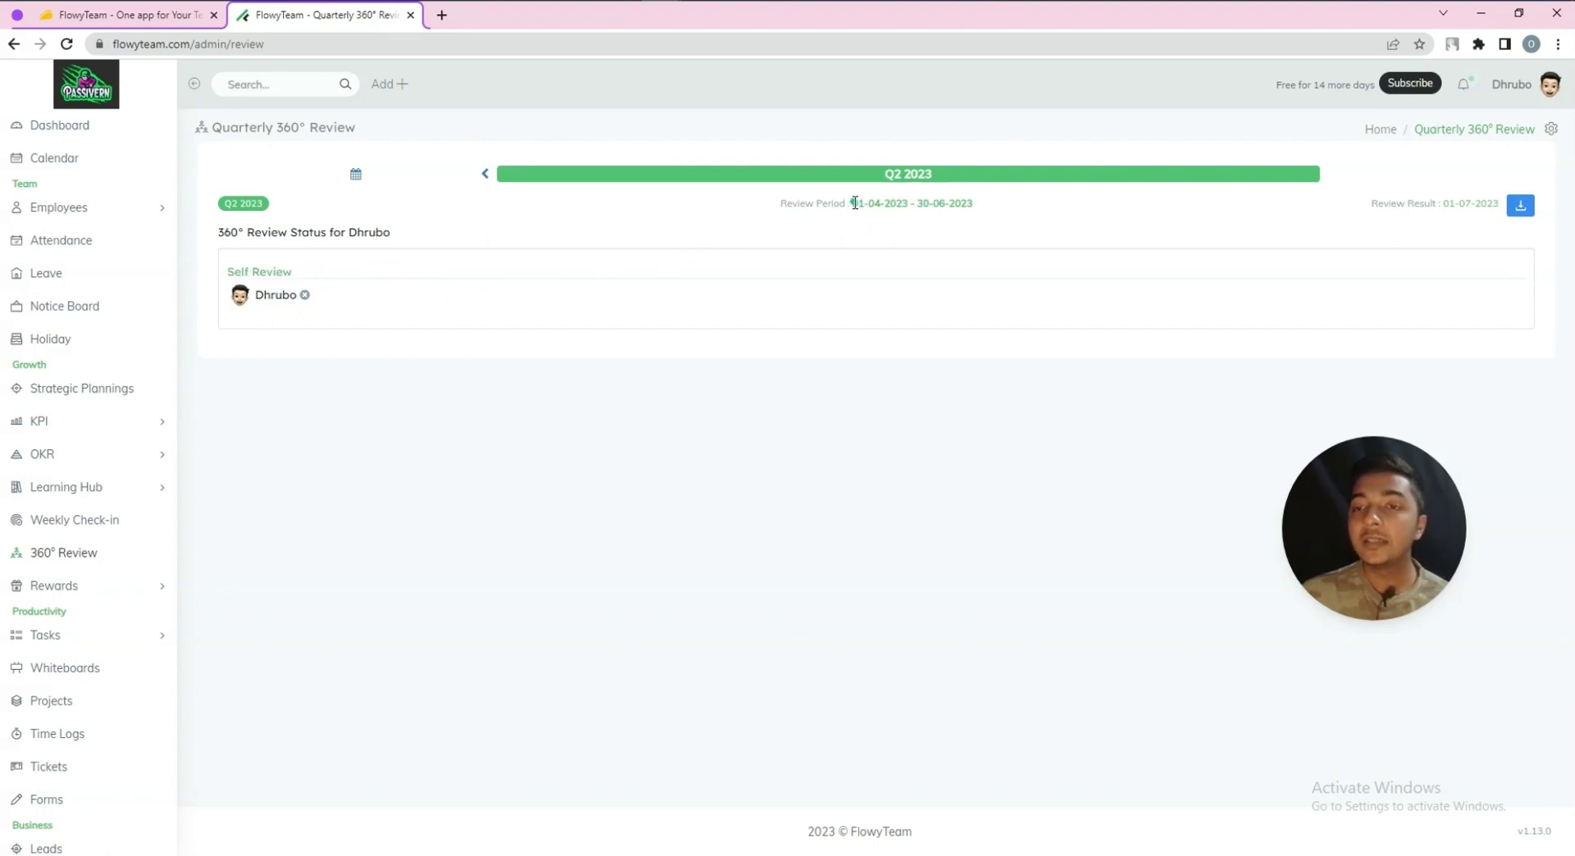
drag(855, 202, 999, 180)
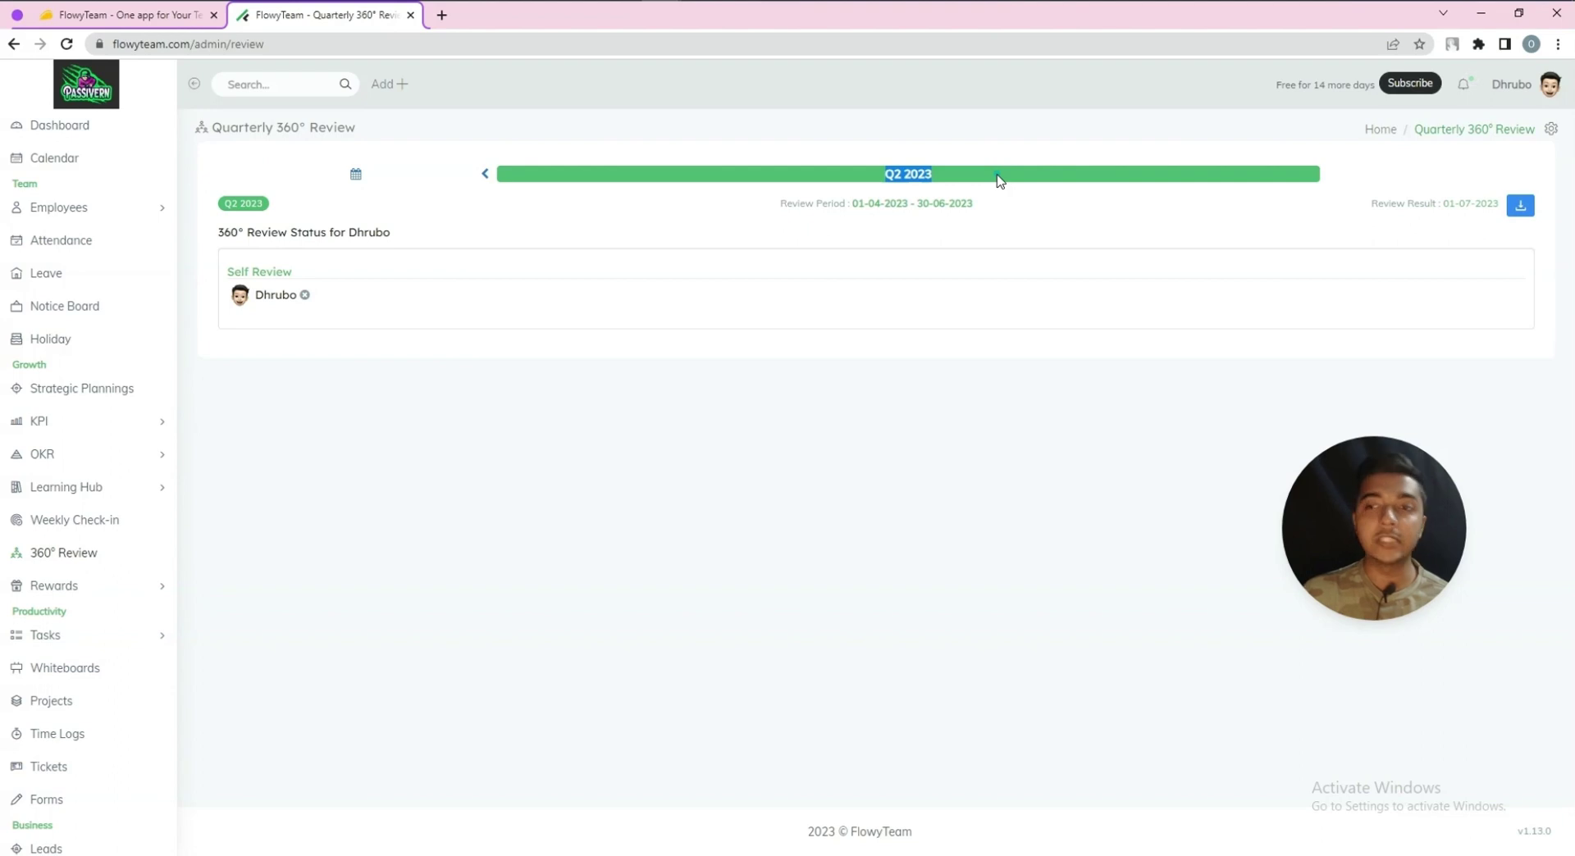
click(1000, 180)
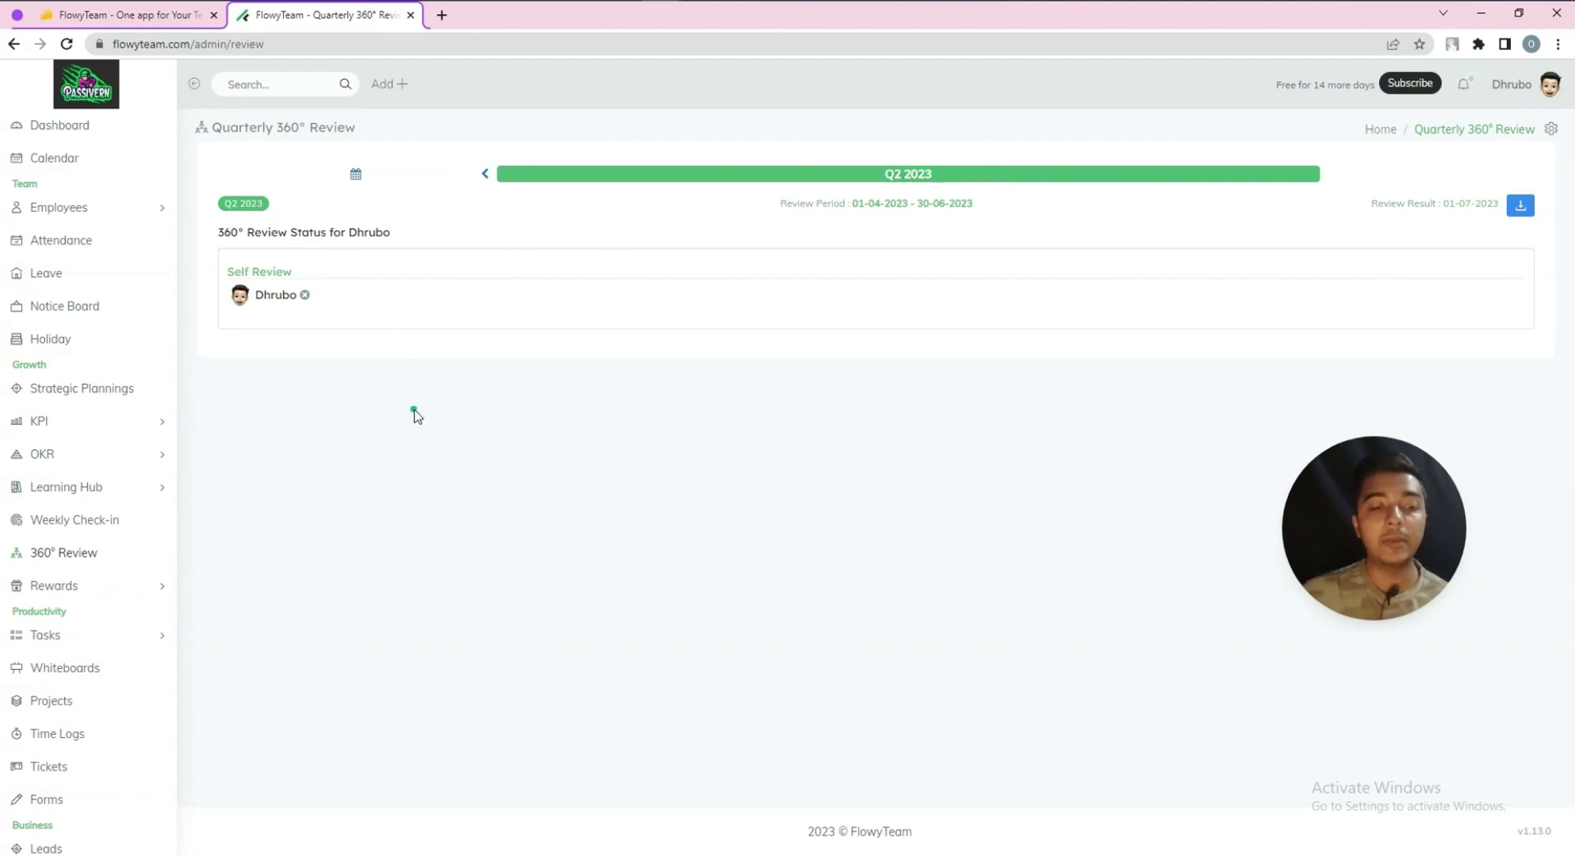
click(82, 587)
click(75, 619)
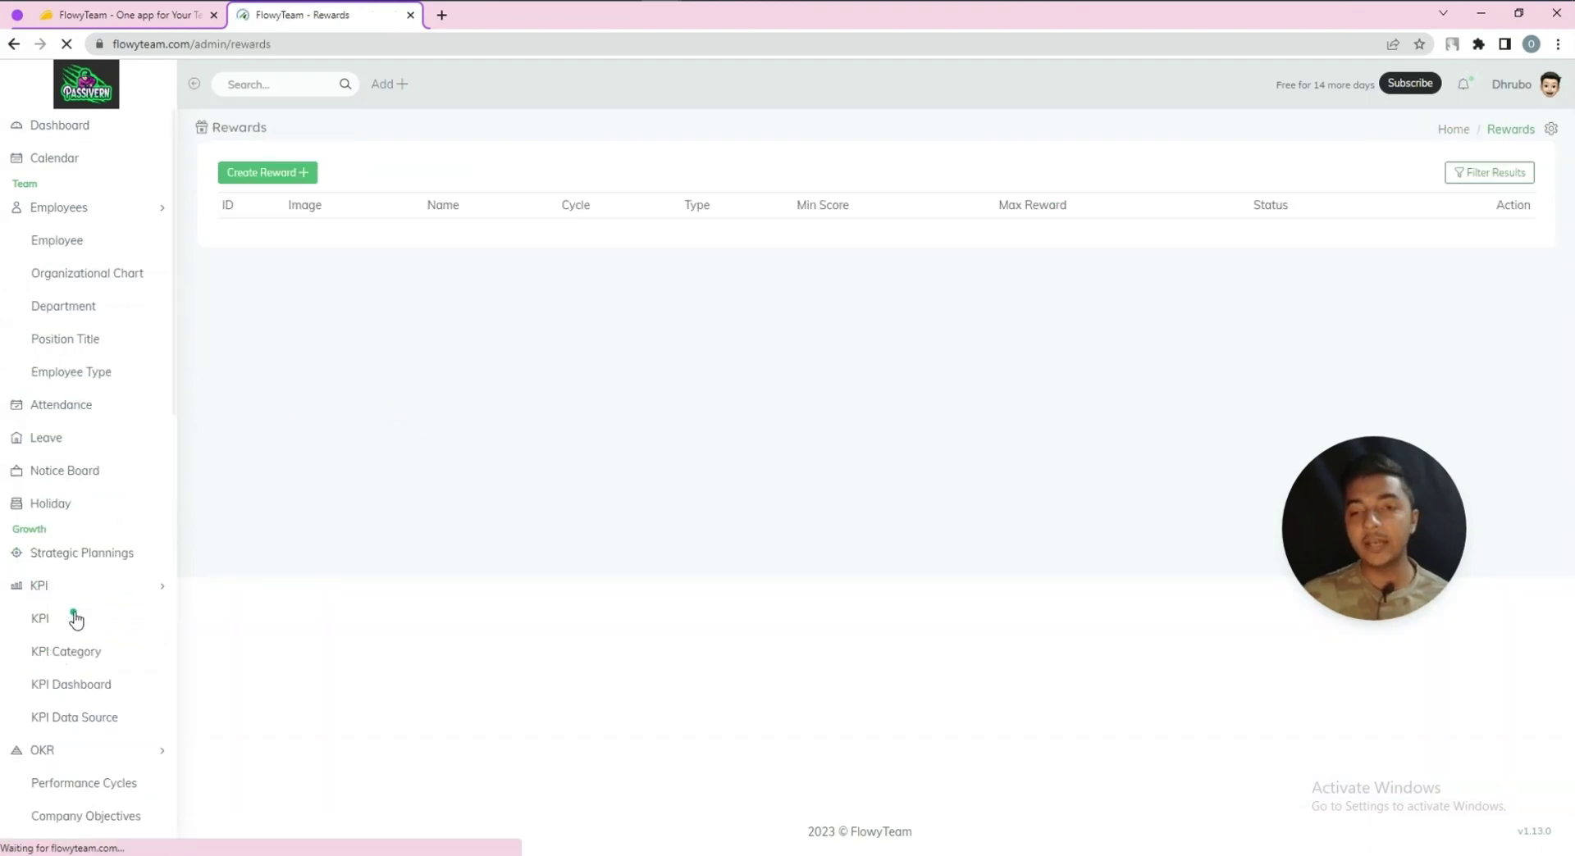
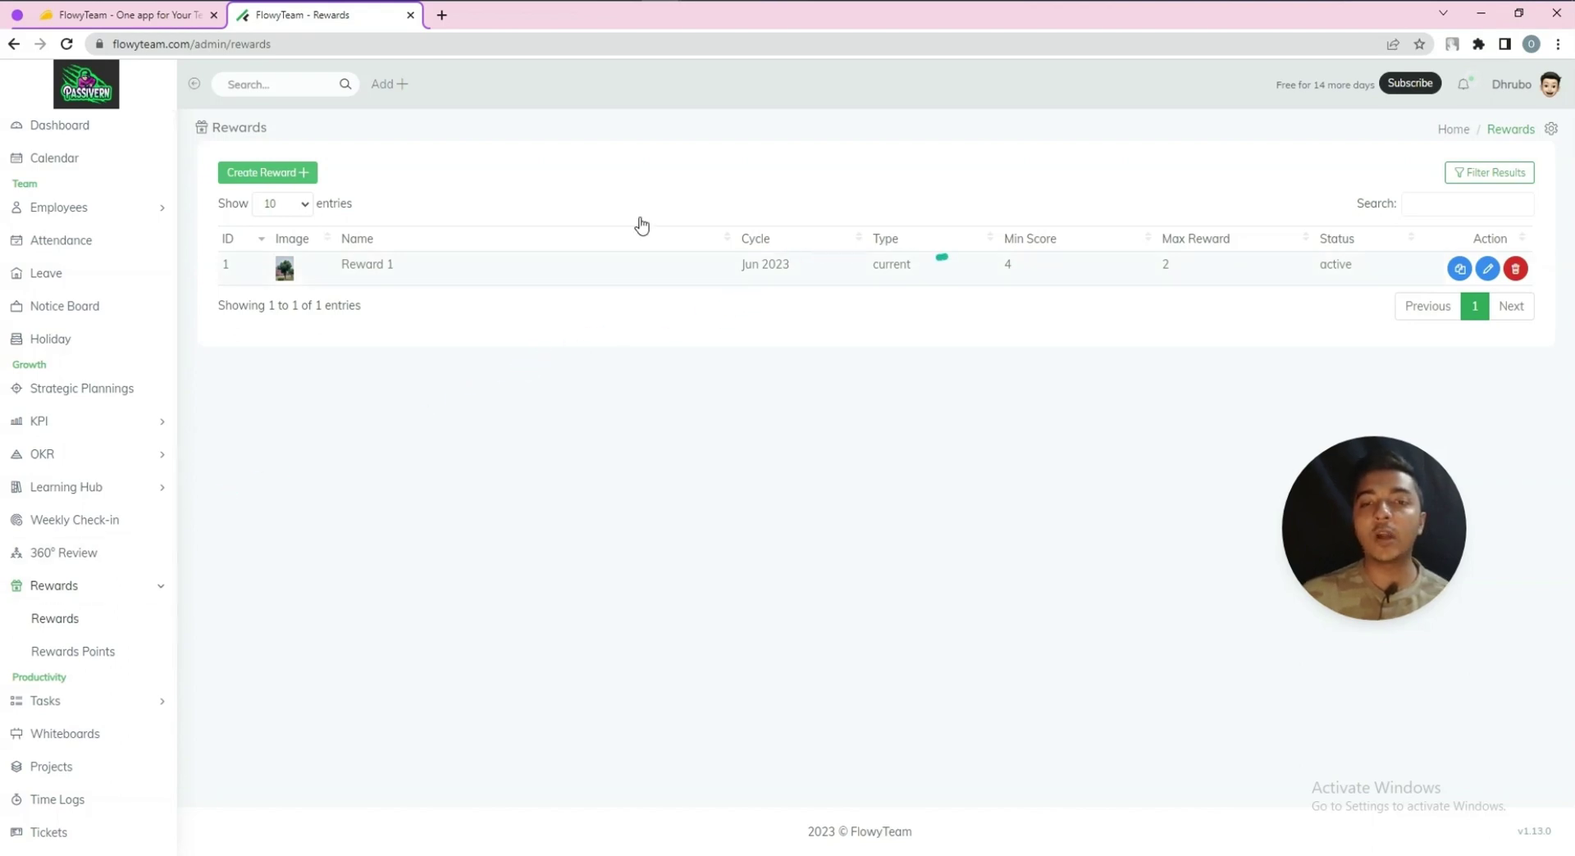
Start a new reward named 'Reward 2' and paste in a long description
click(285, 176)
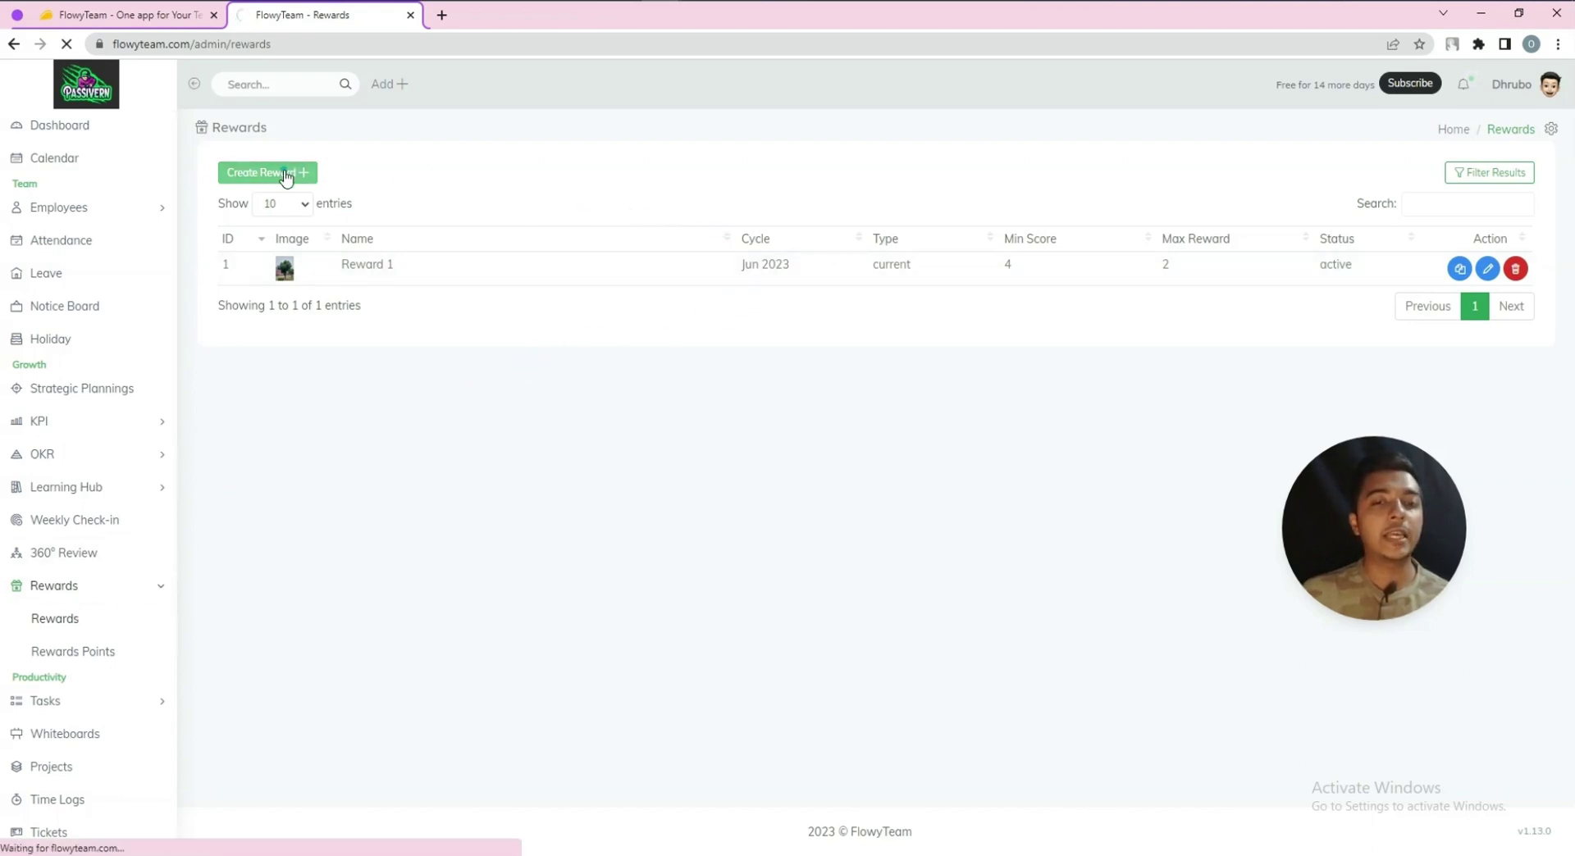
click(275, 238)
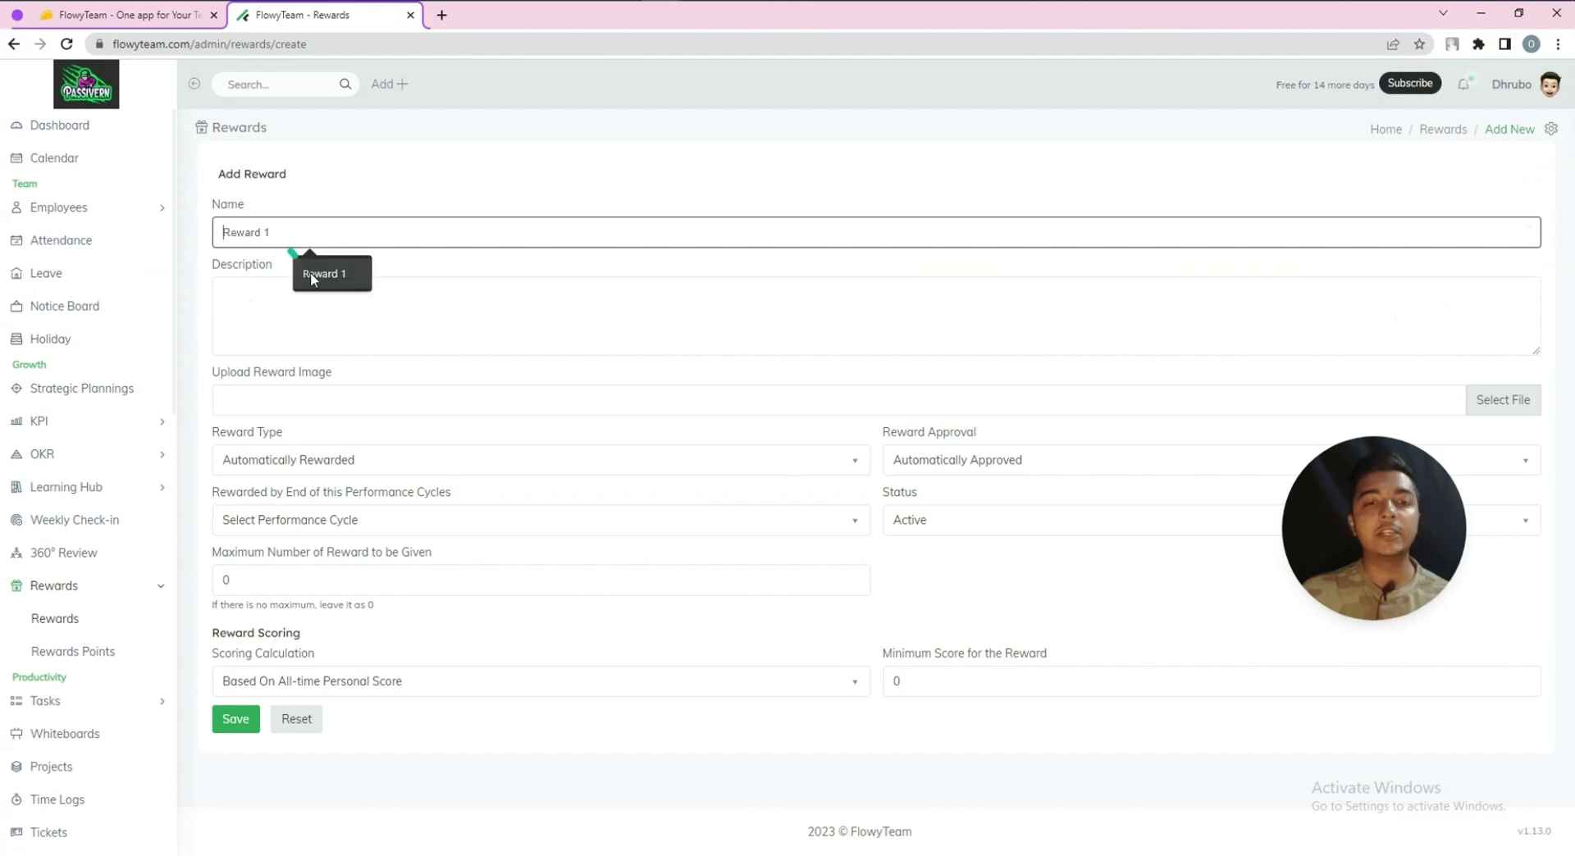
click(310, 272)
key(BackSpace)
text(2)
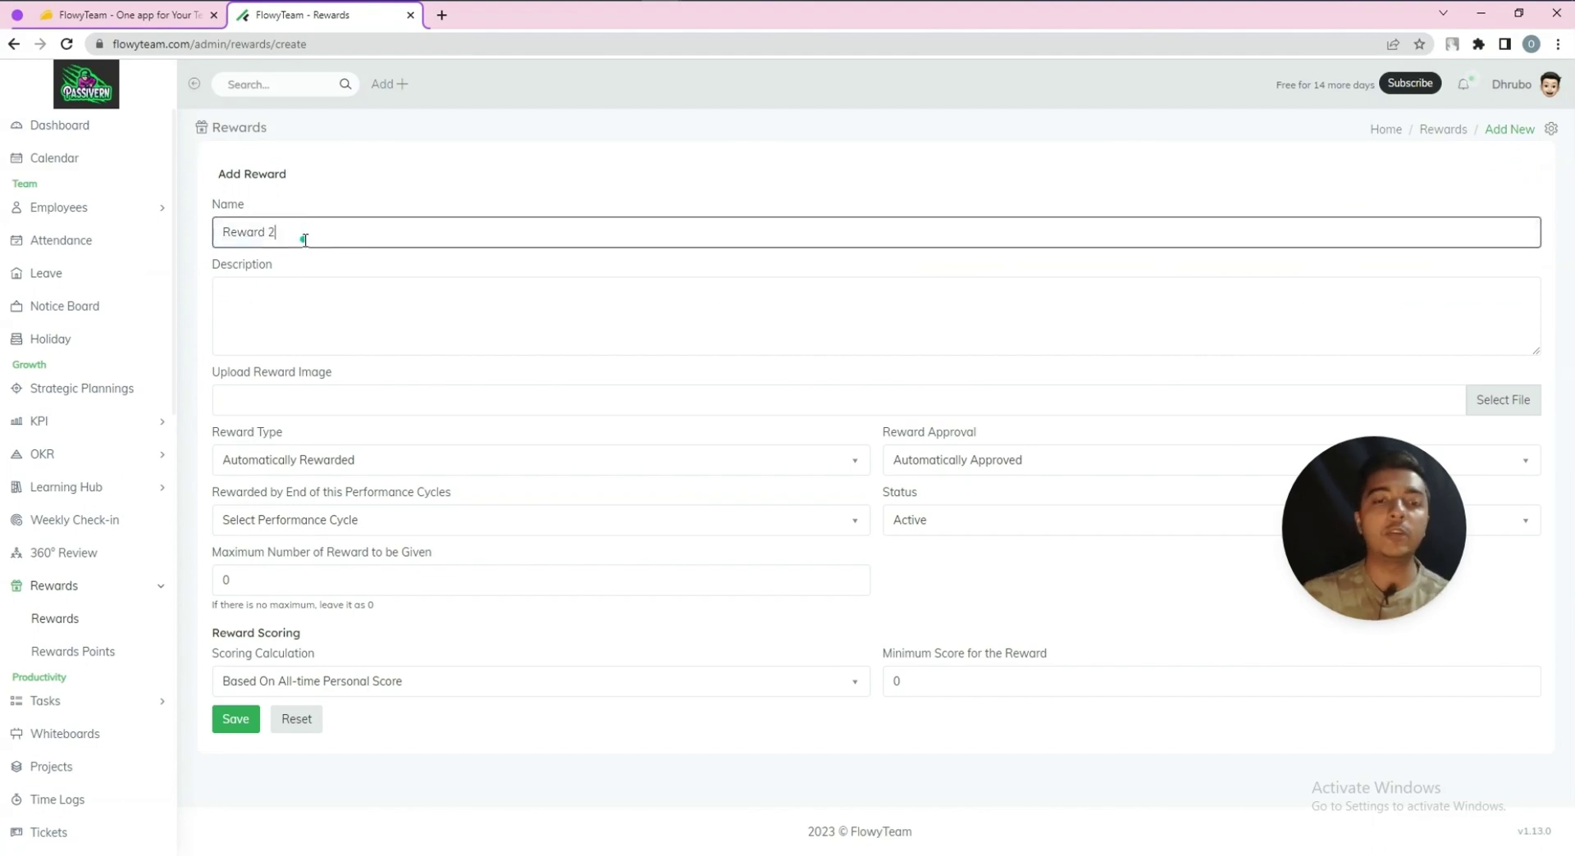
click(326, 301)
text(WrfpXta4Ou4)
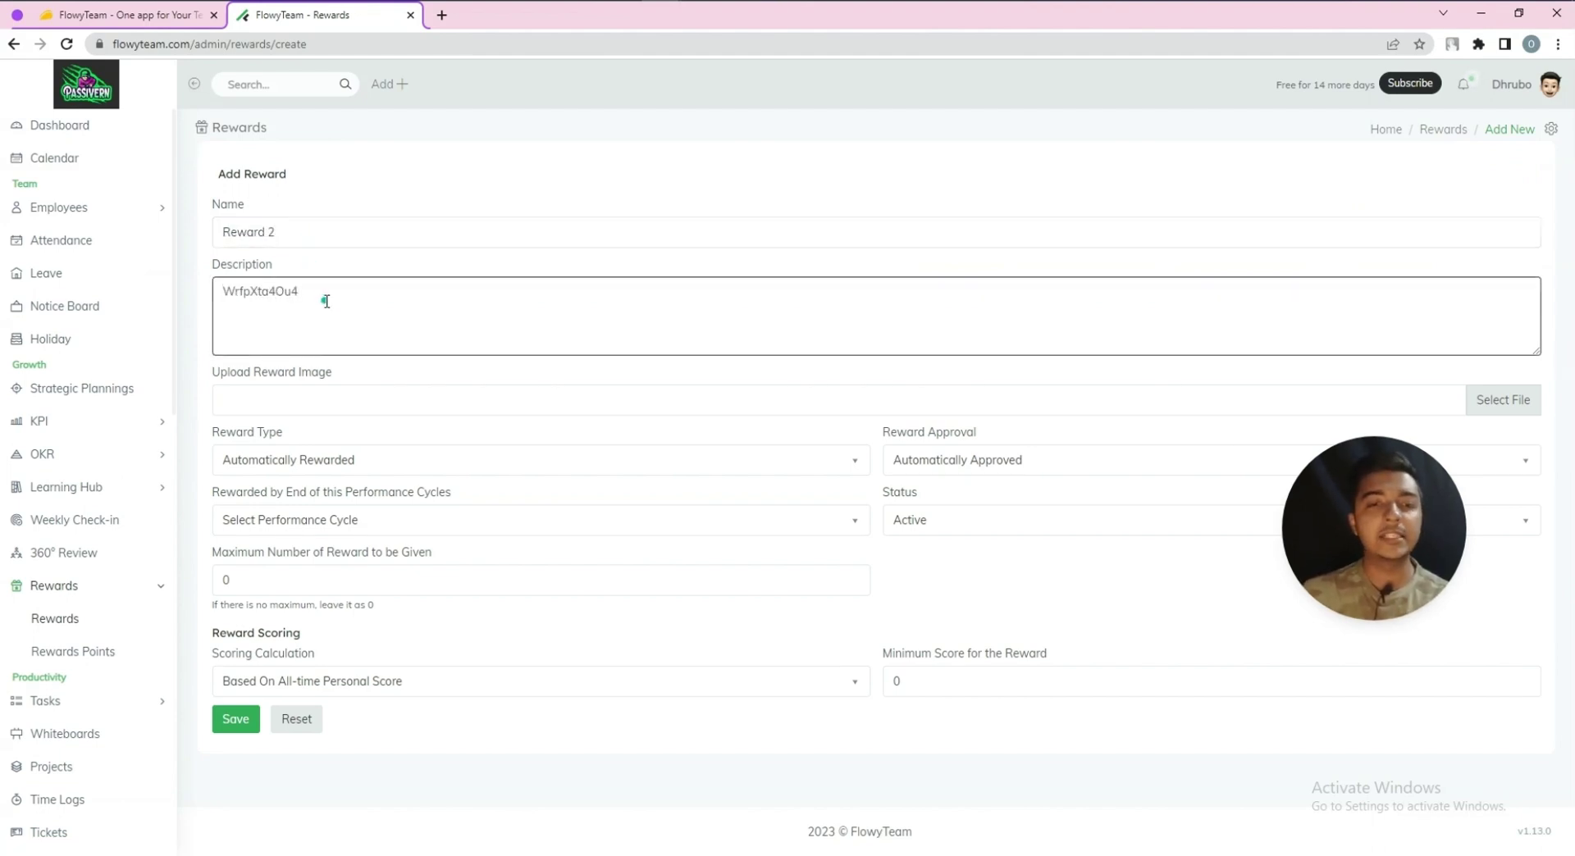
key(ctrl+a)
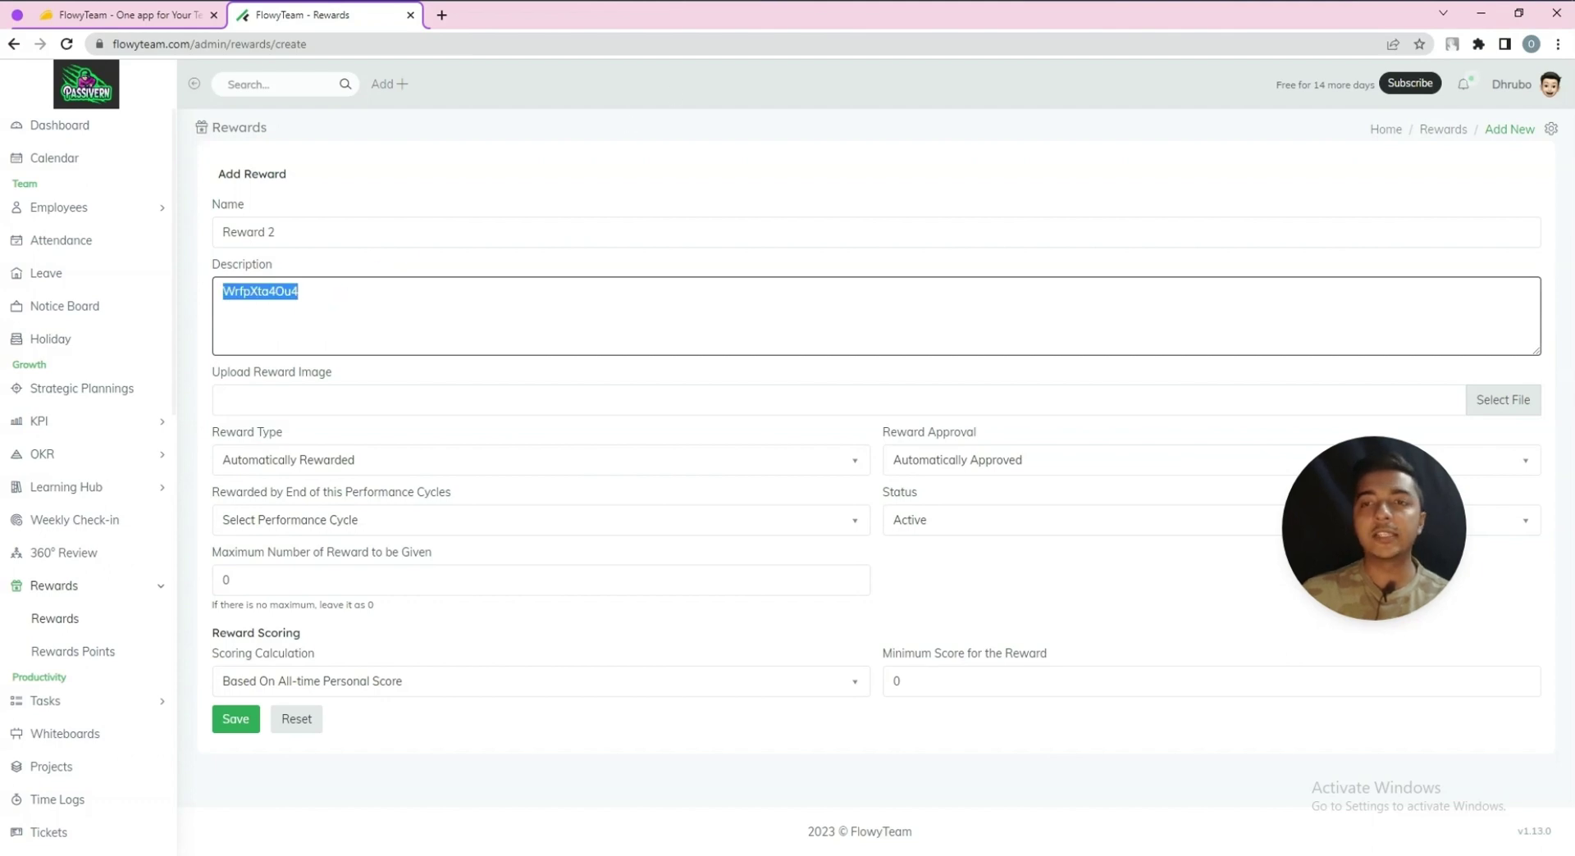
key(ctrl+v)
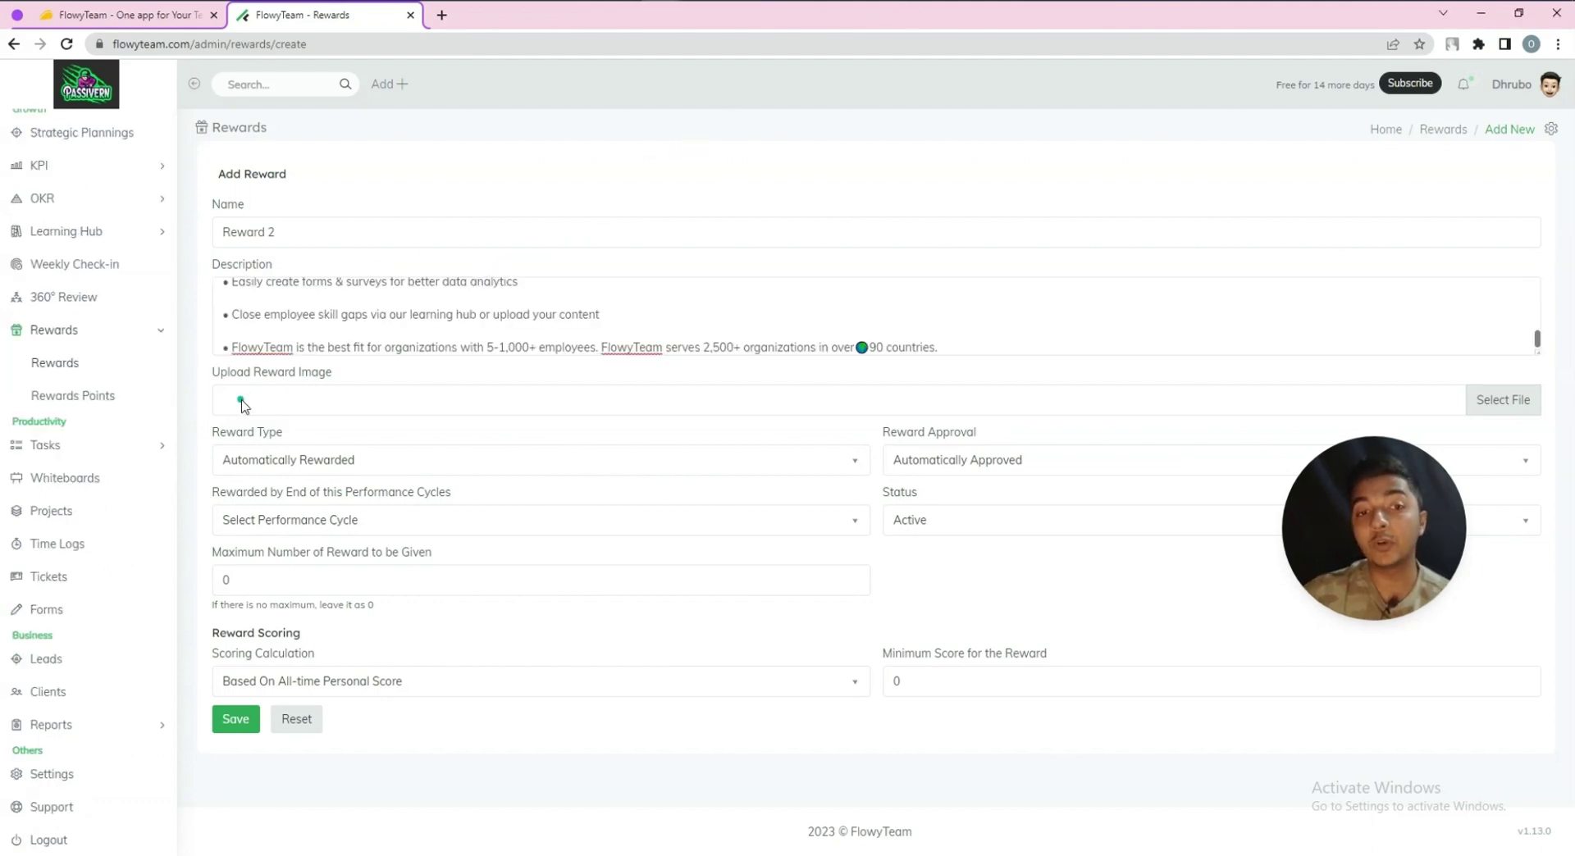
Upload alternative Investor (2).png and keep Automatically Rewarded type with Automatically Approved approval
click(243, 404)
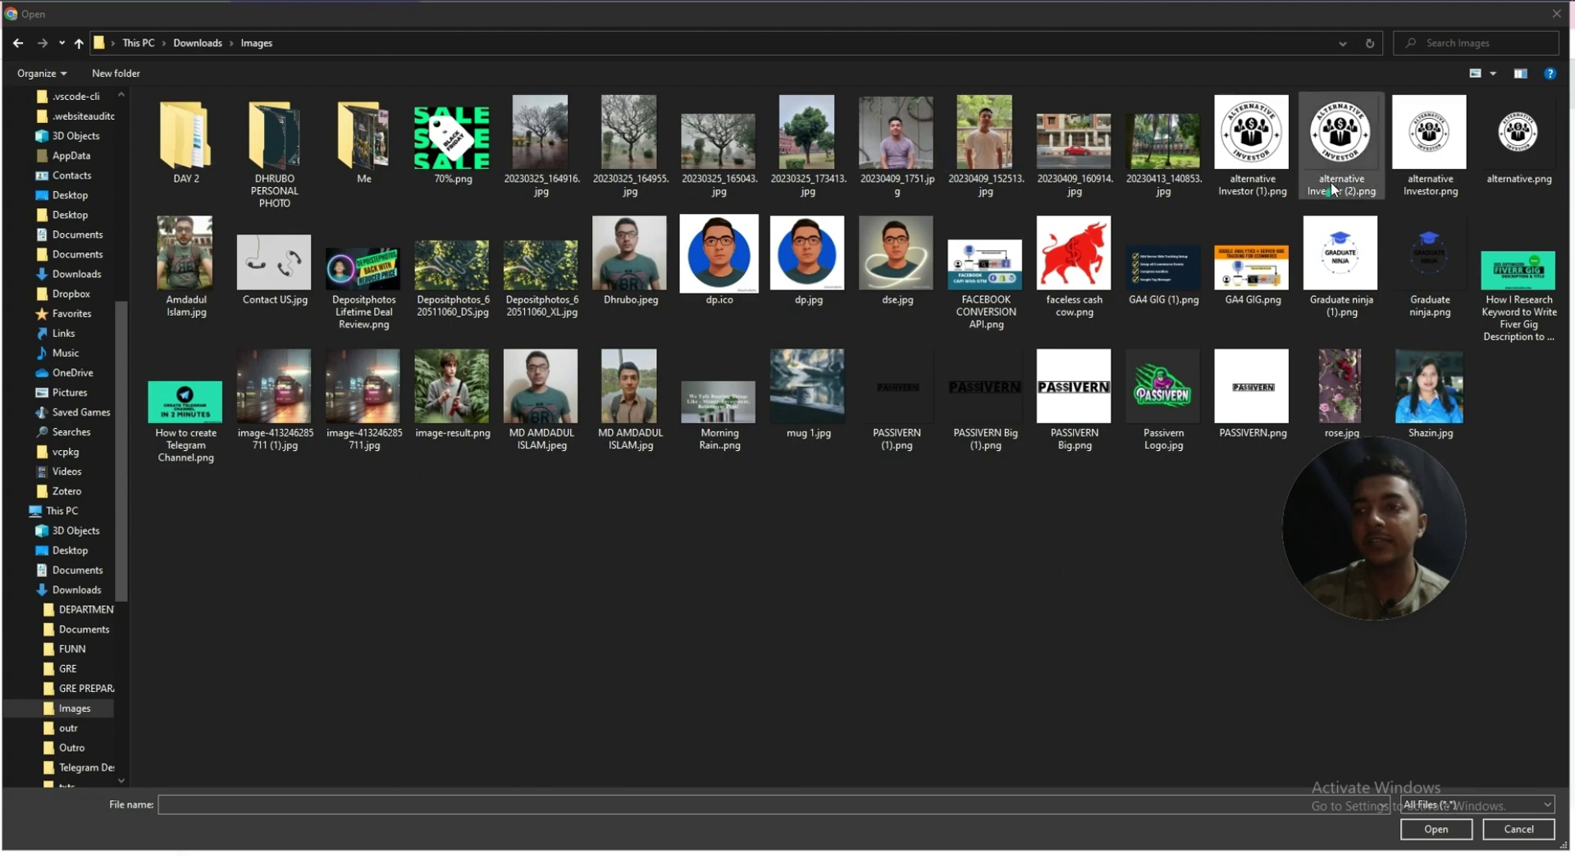
click(1330, 162)
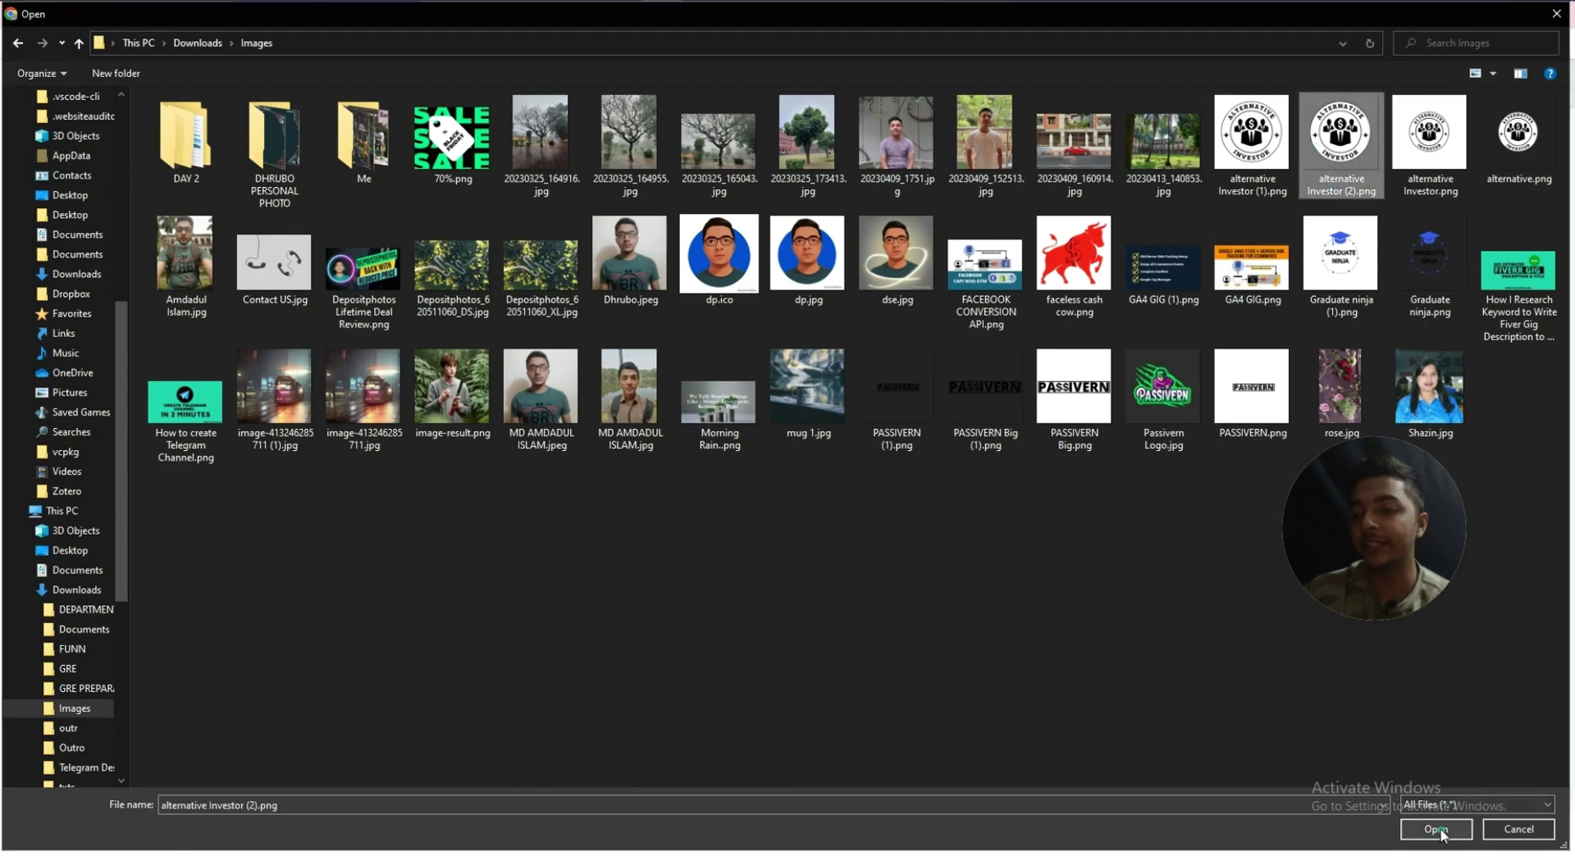
click(1435, 829)
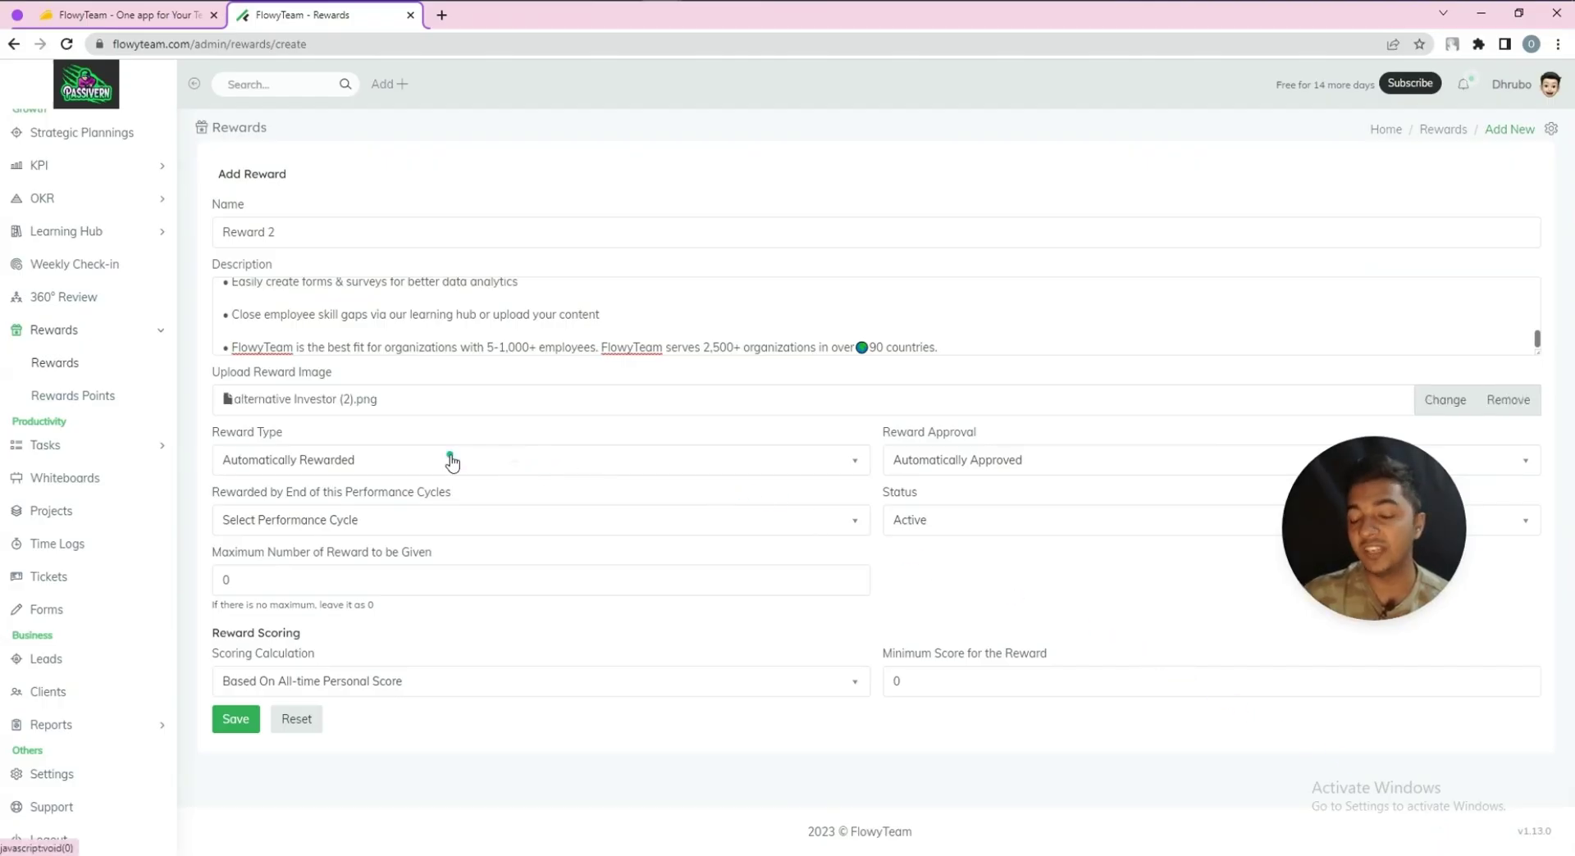
click(273, 460)
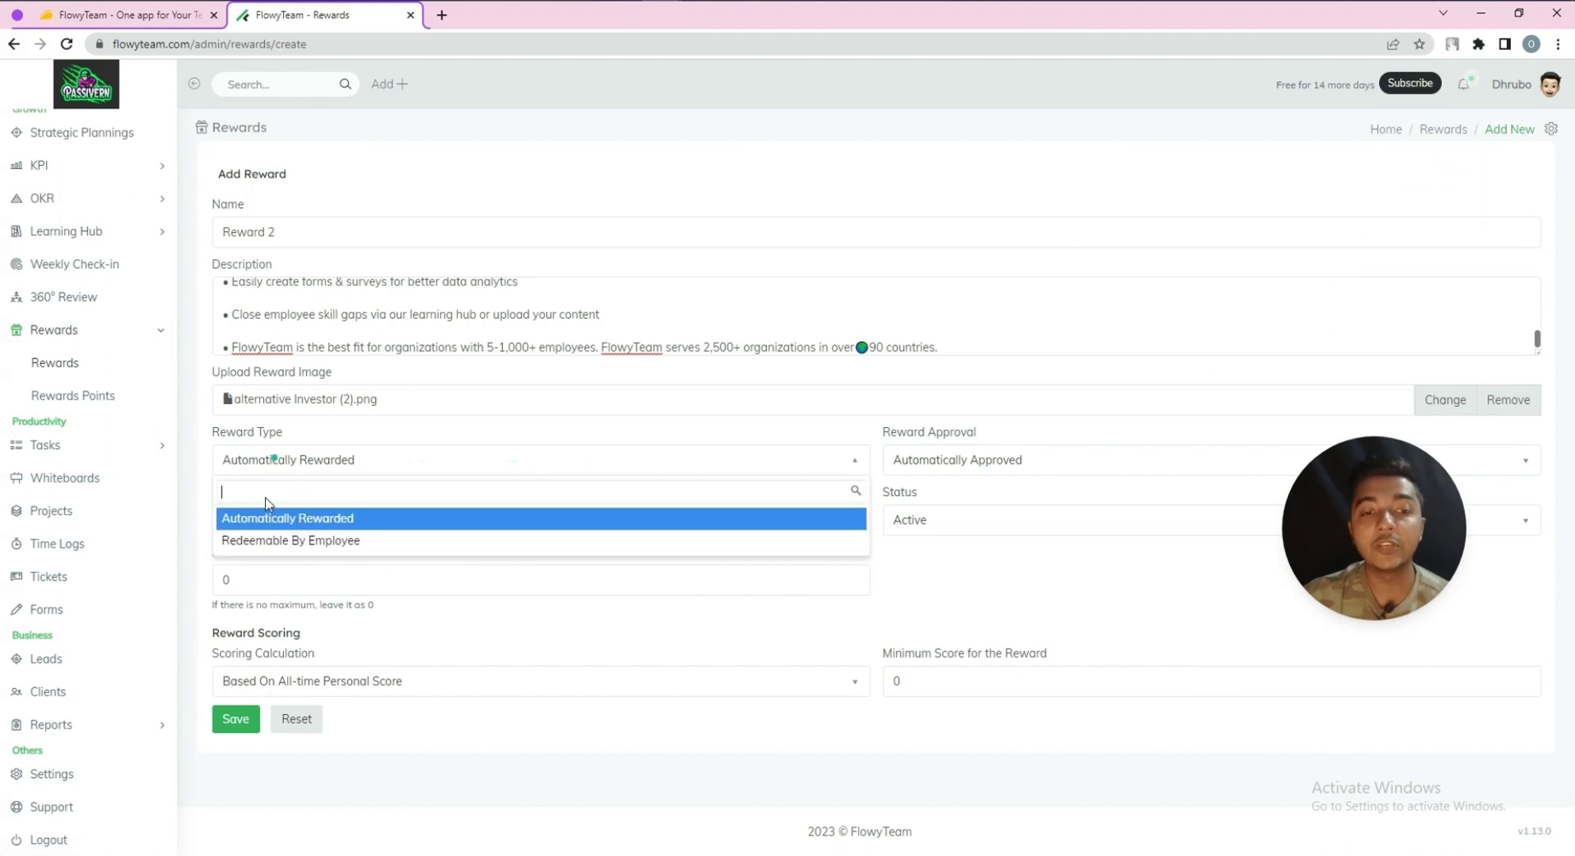
click(288, 543)
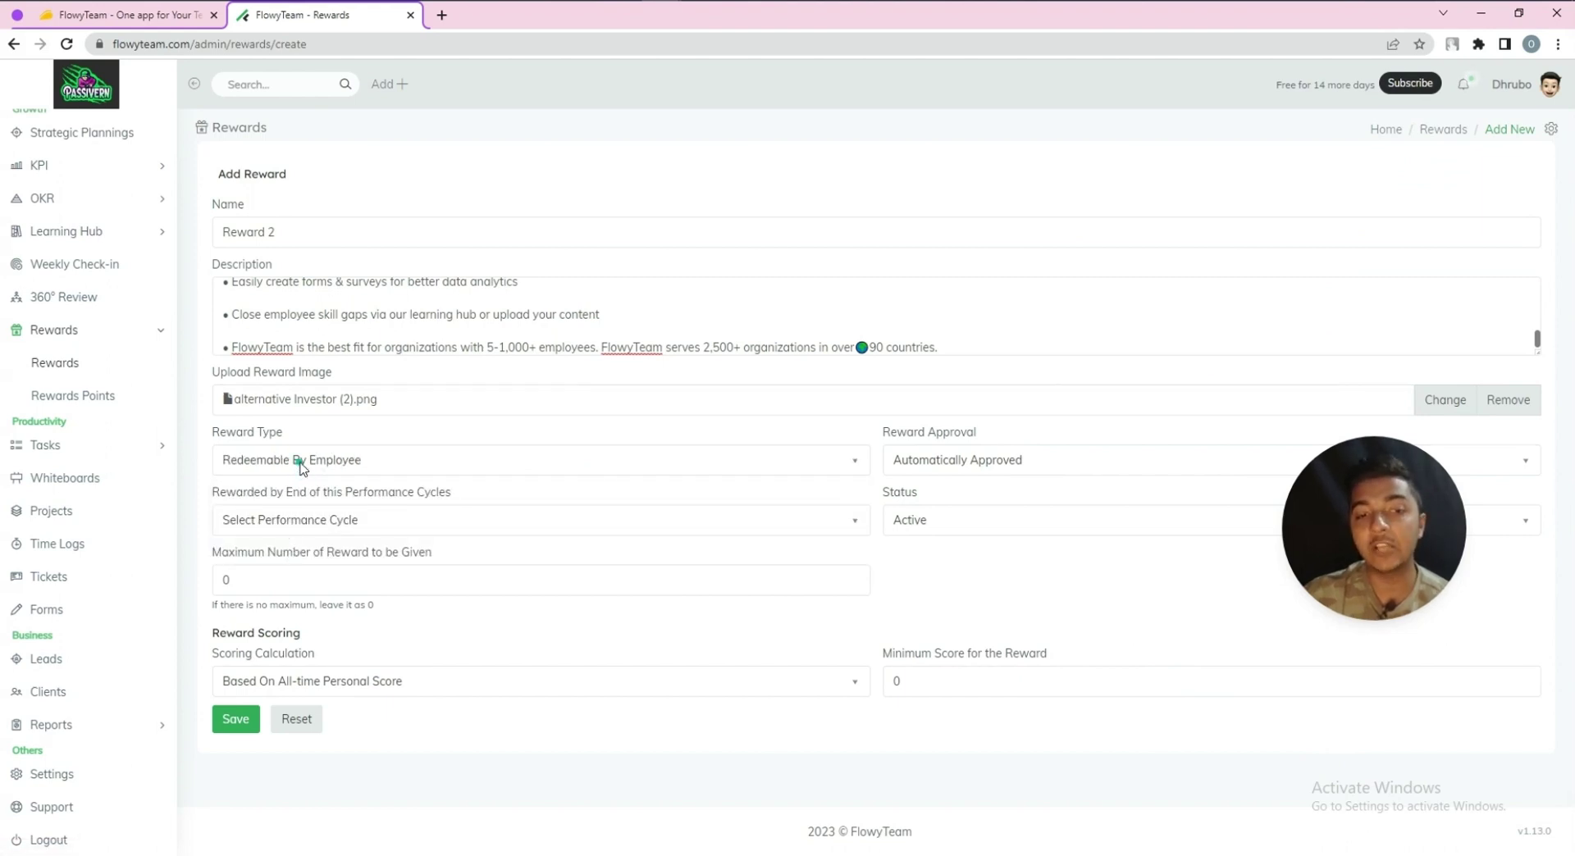
click(301, 461)
click(299, 517)
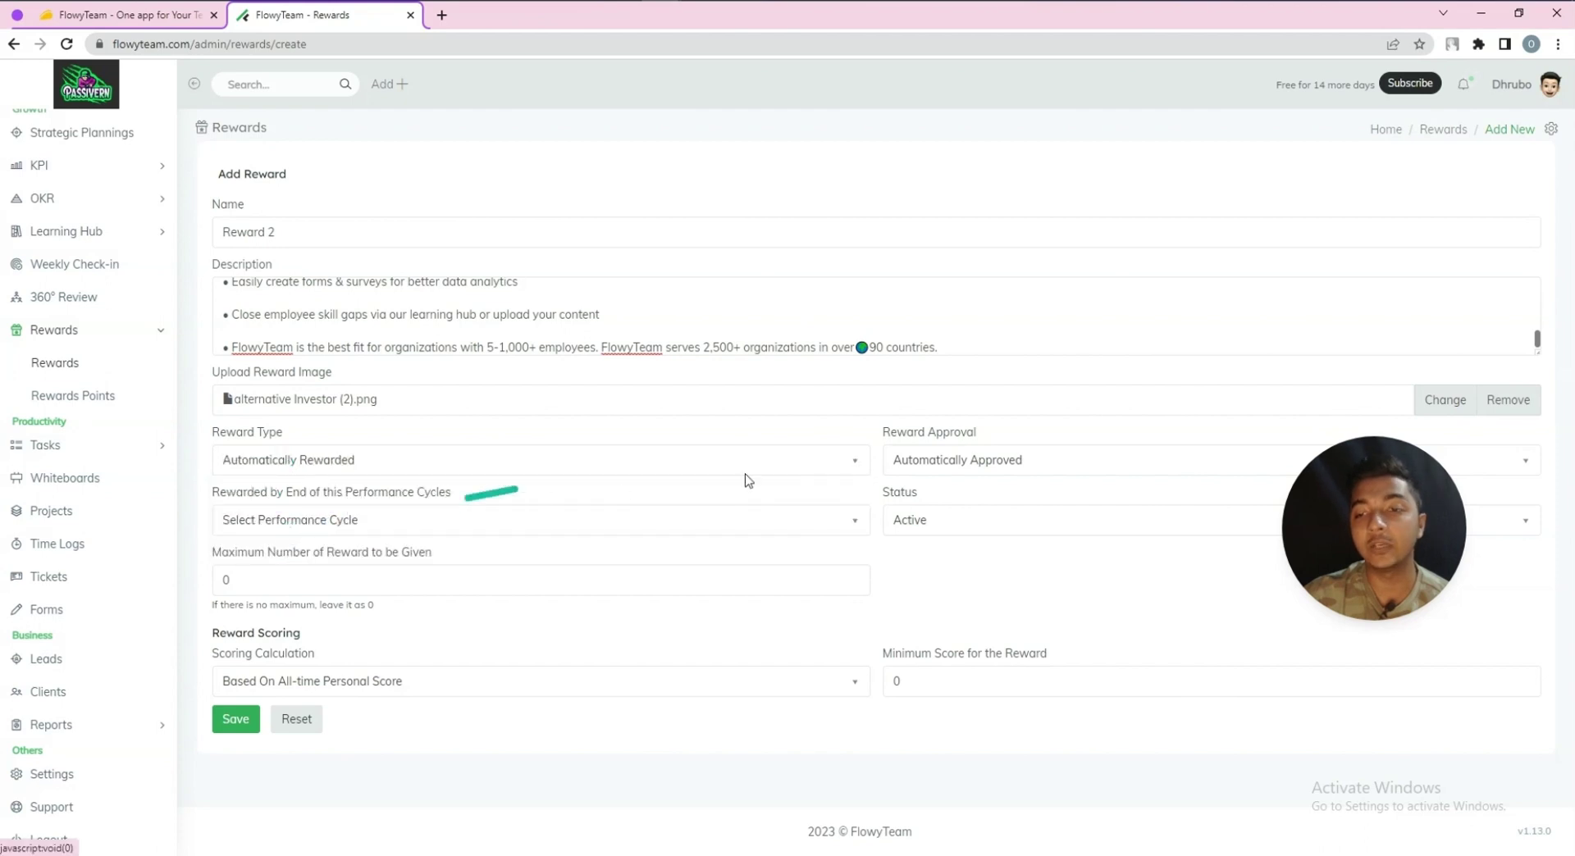
click(925, 465)
click(949, 526)
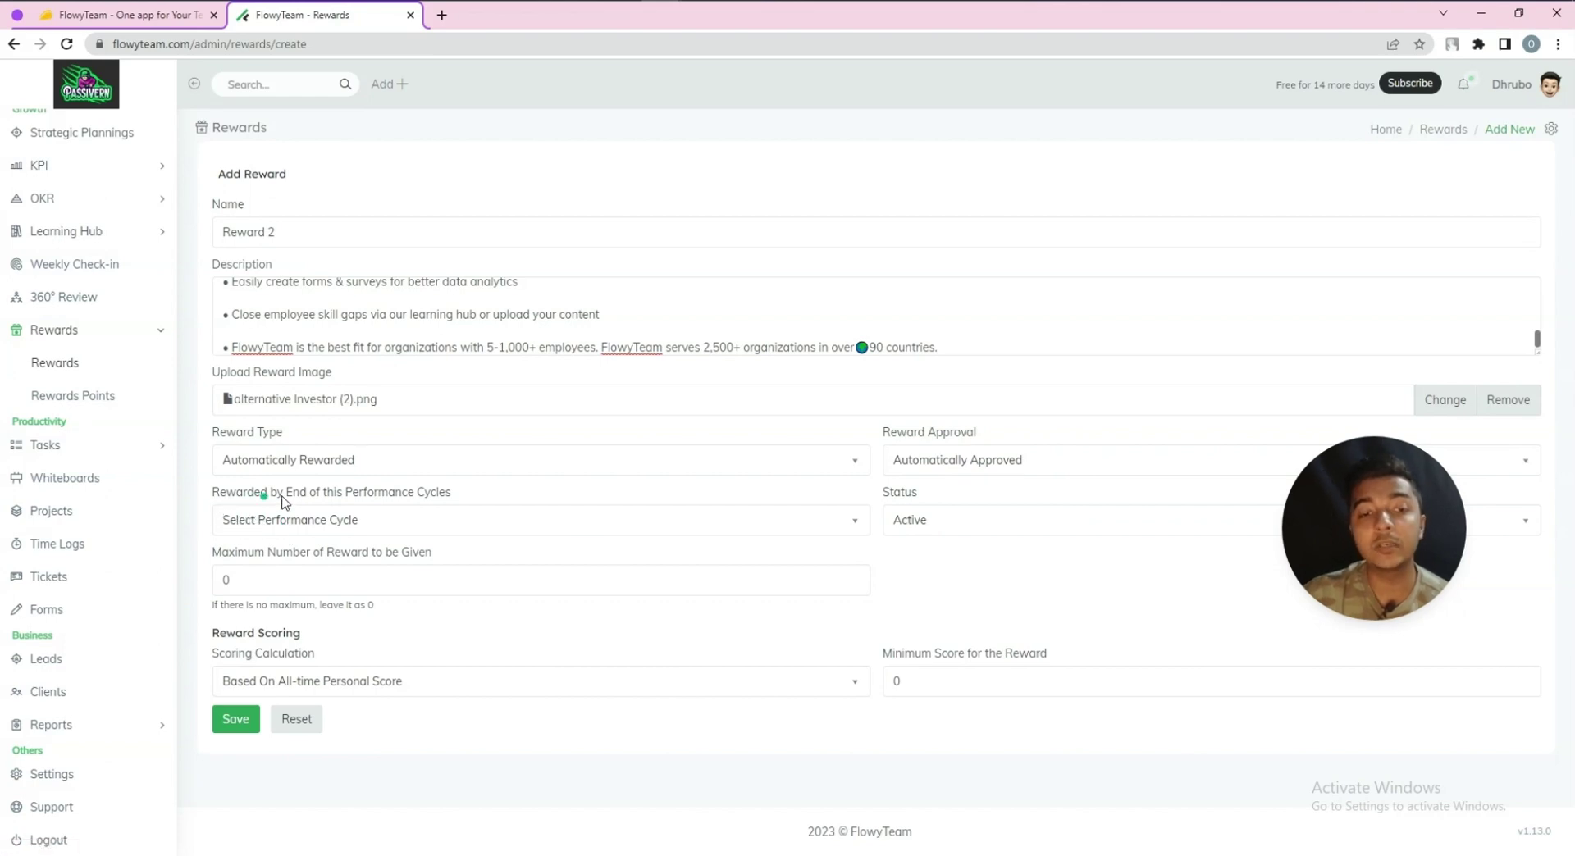
Tie the reward to the Jun 2023 cycle, keep it Active, and set maximum rewards to 3
click(311, 529)
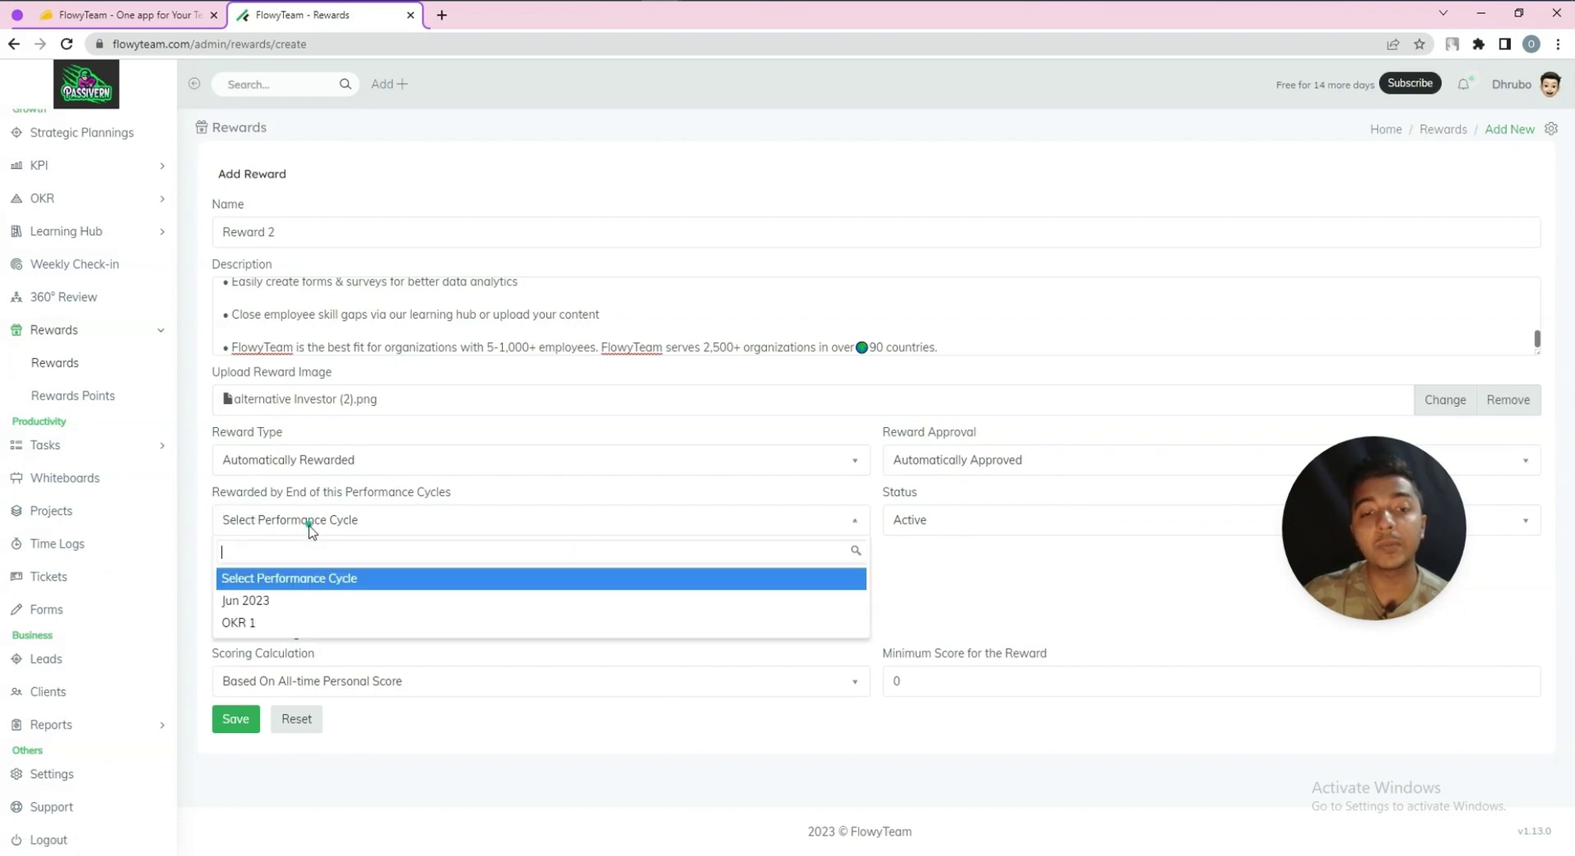
click(265, 603)
click(915, 520)
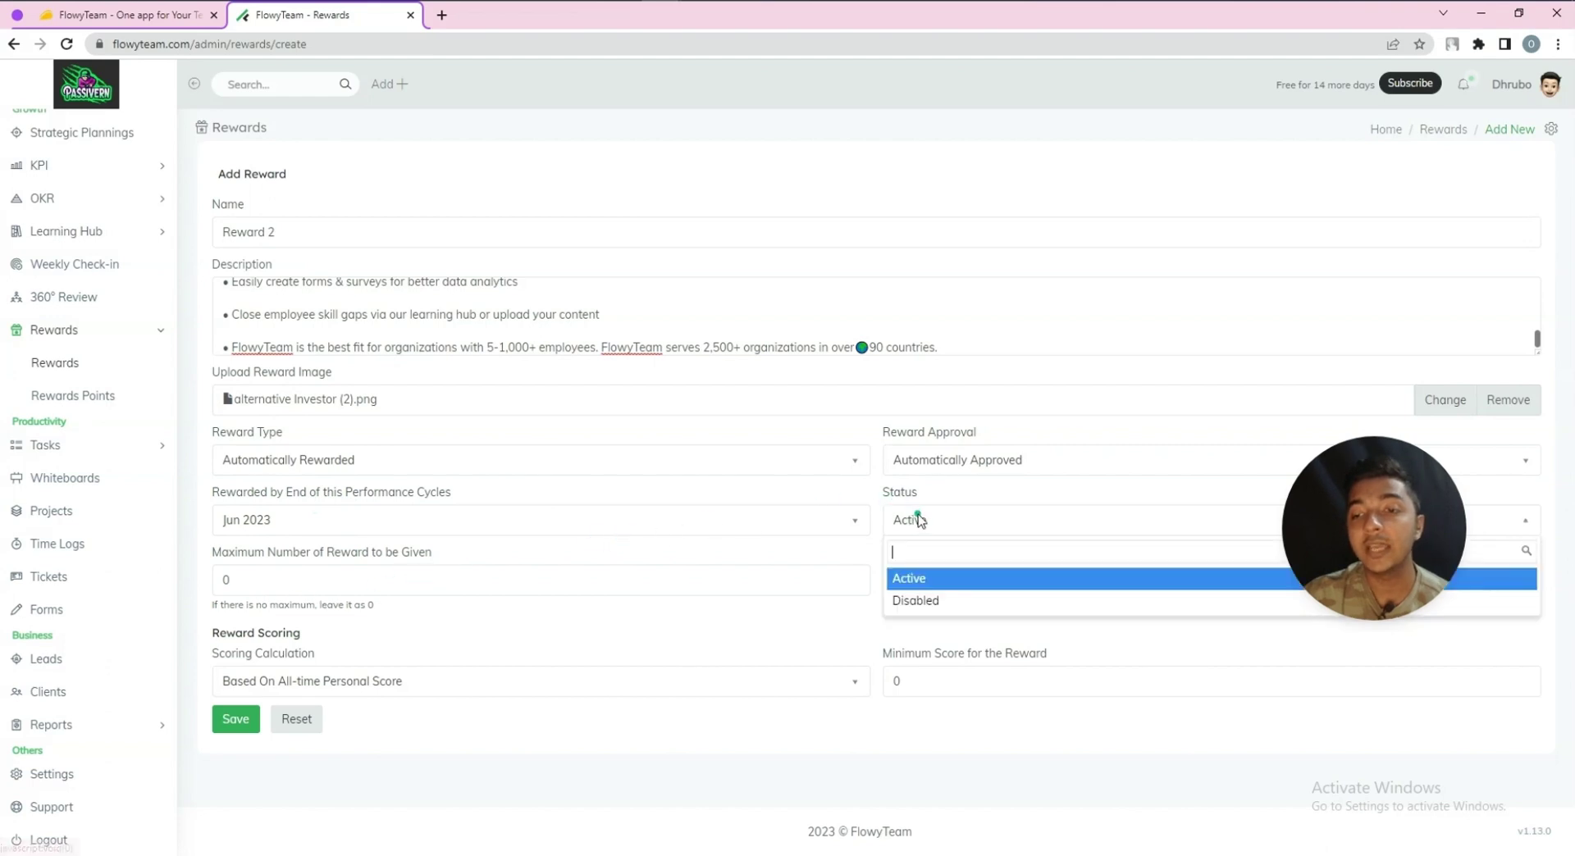
click(918, 522)
drag(302, 577, 185, 556)
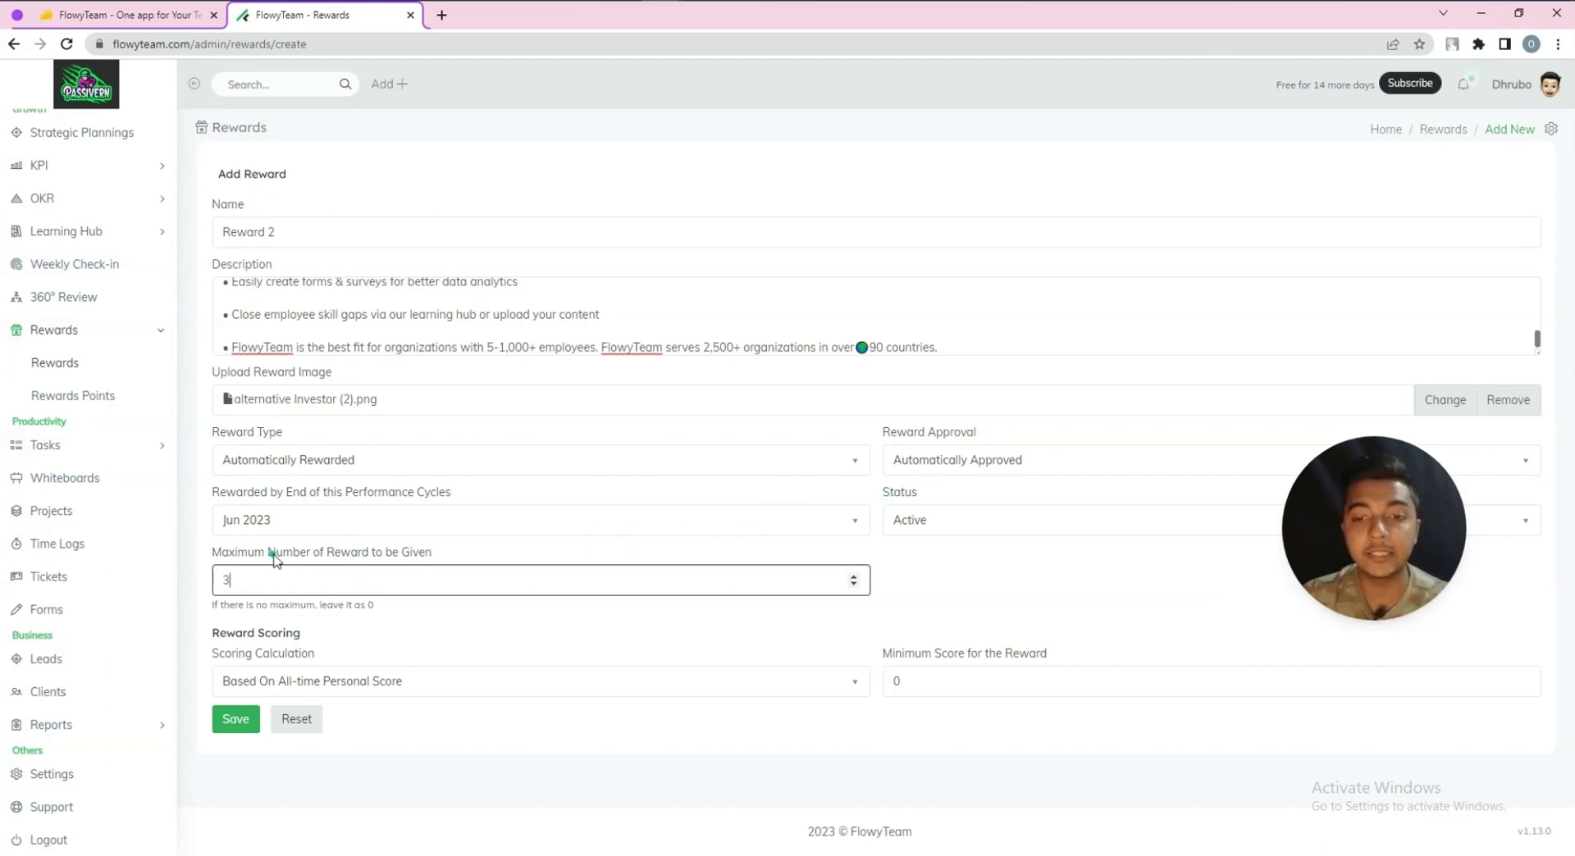
text(3)
click(492, 615)
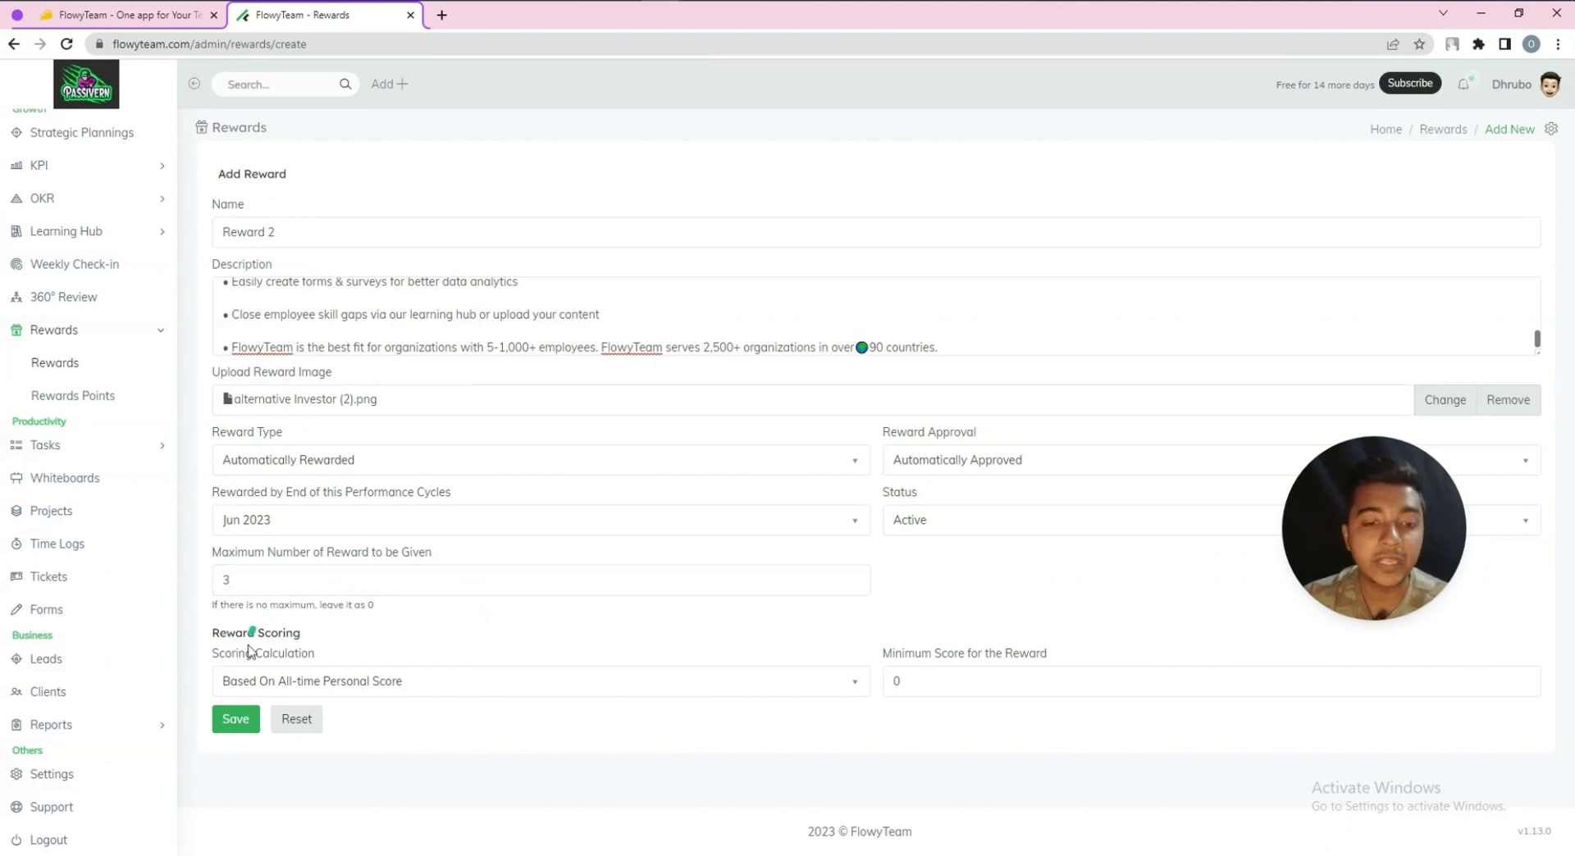
Keep all-time personal scoring, set the minimum score to 44, and save the reward
click(301, 693)
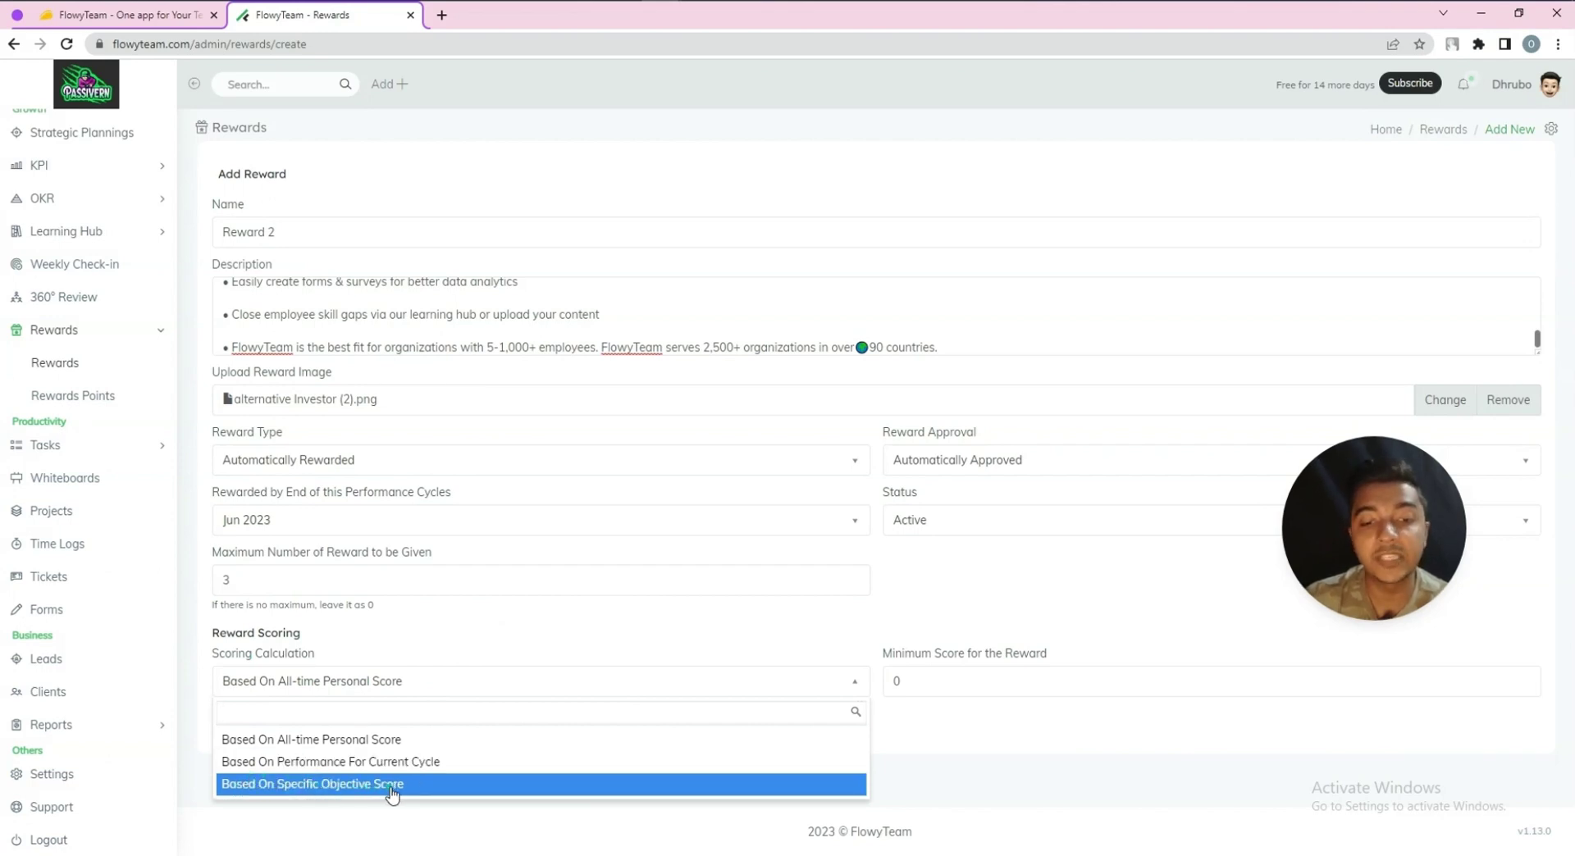
click(401, 741)
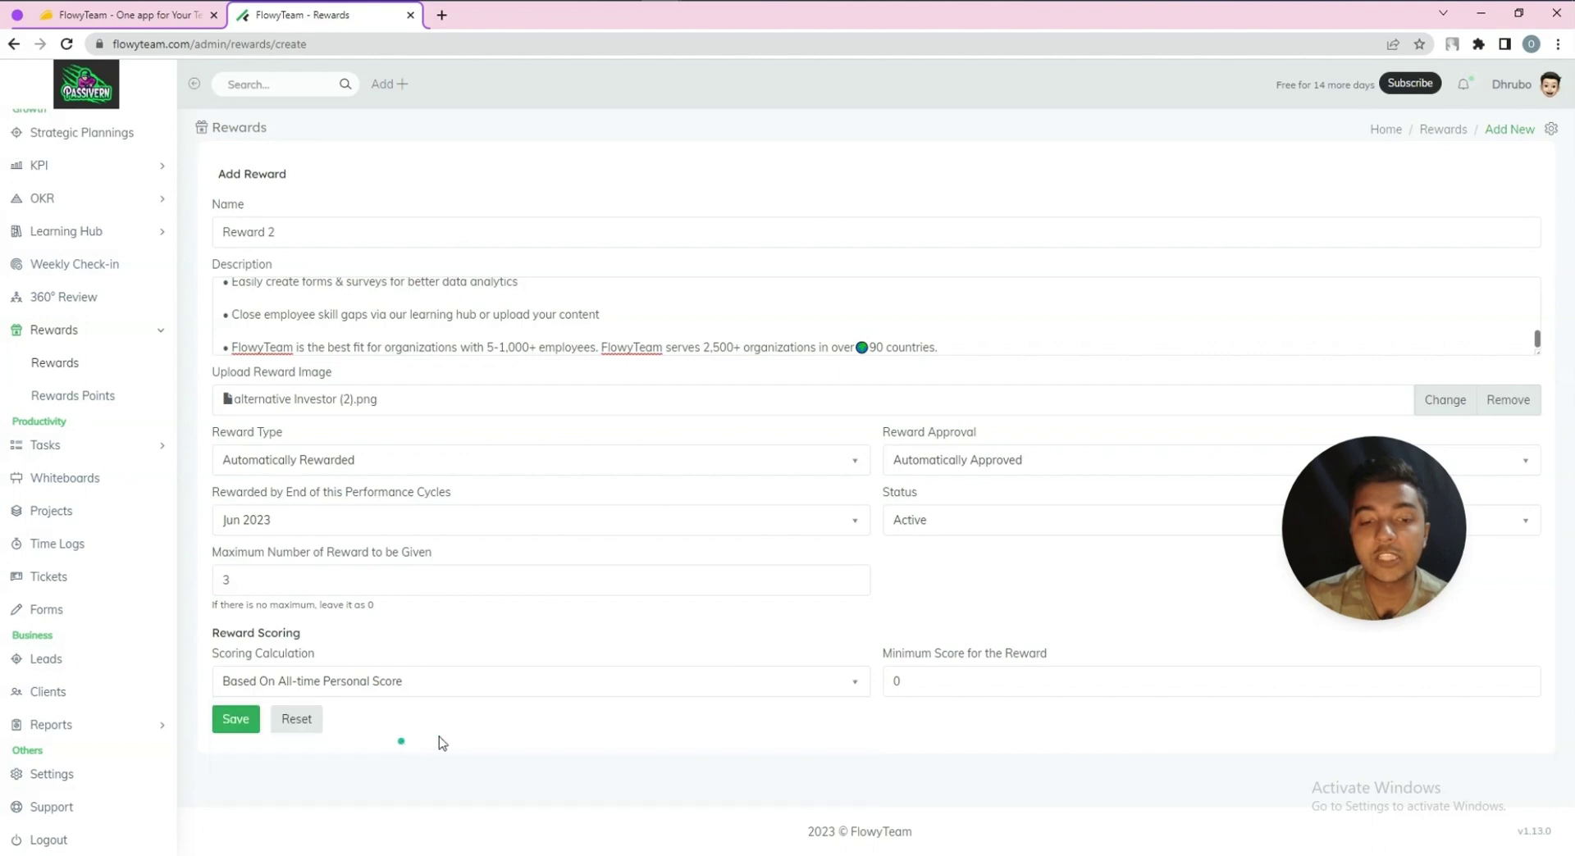
double_click(881, 681)
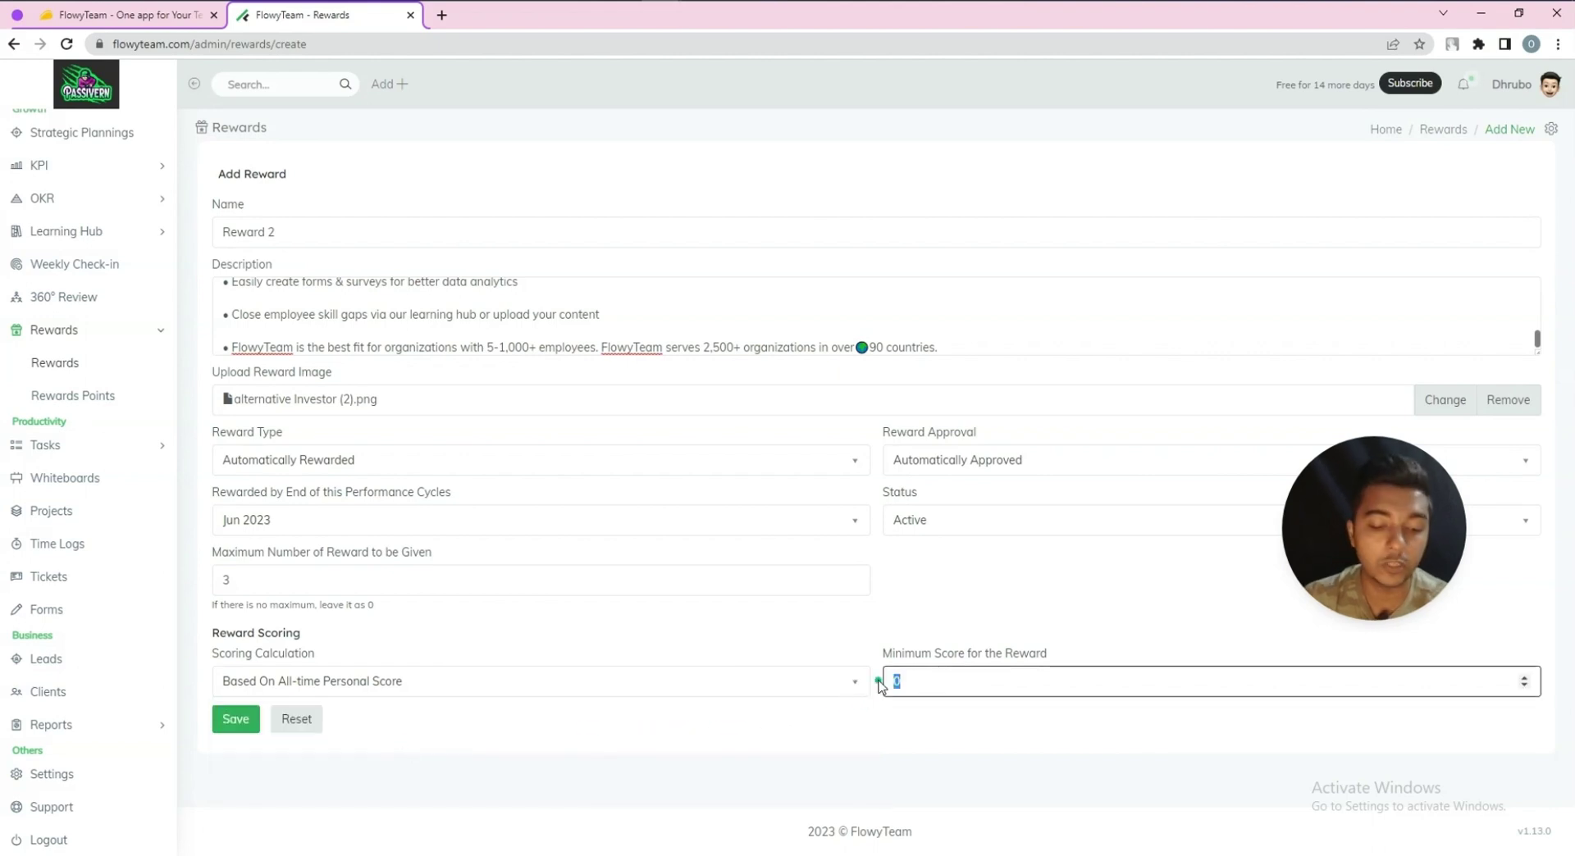
text(44)
click(218, 720)
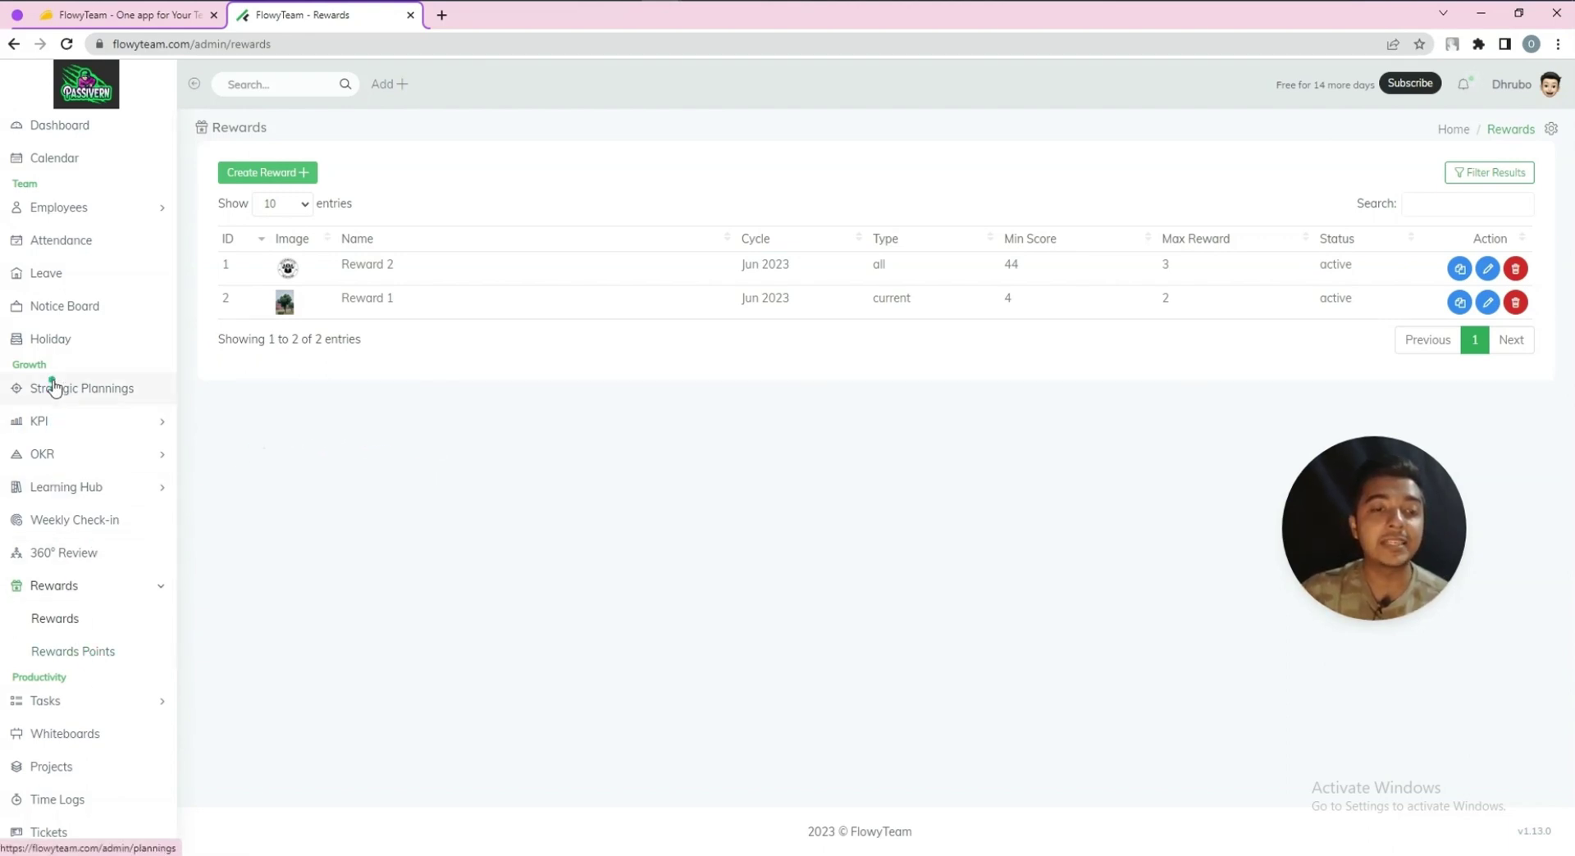
scroll(51, 425, down, 3)
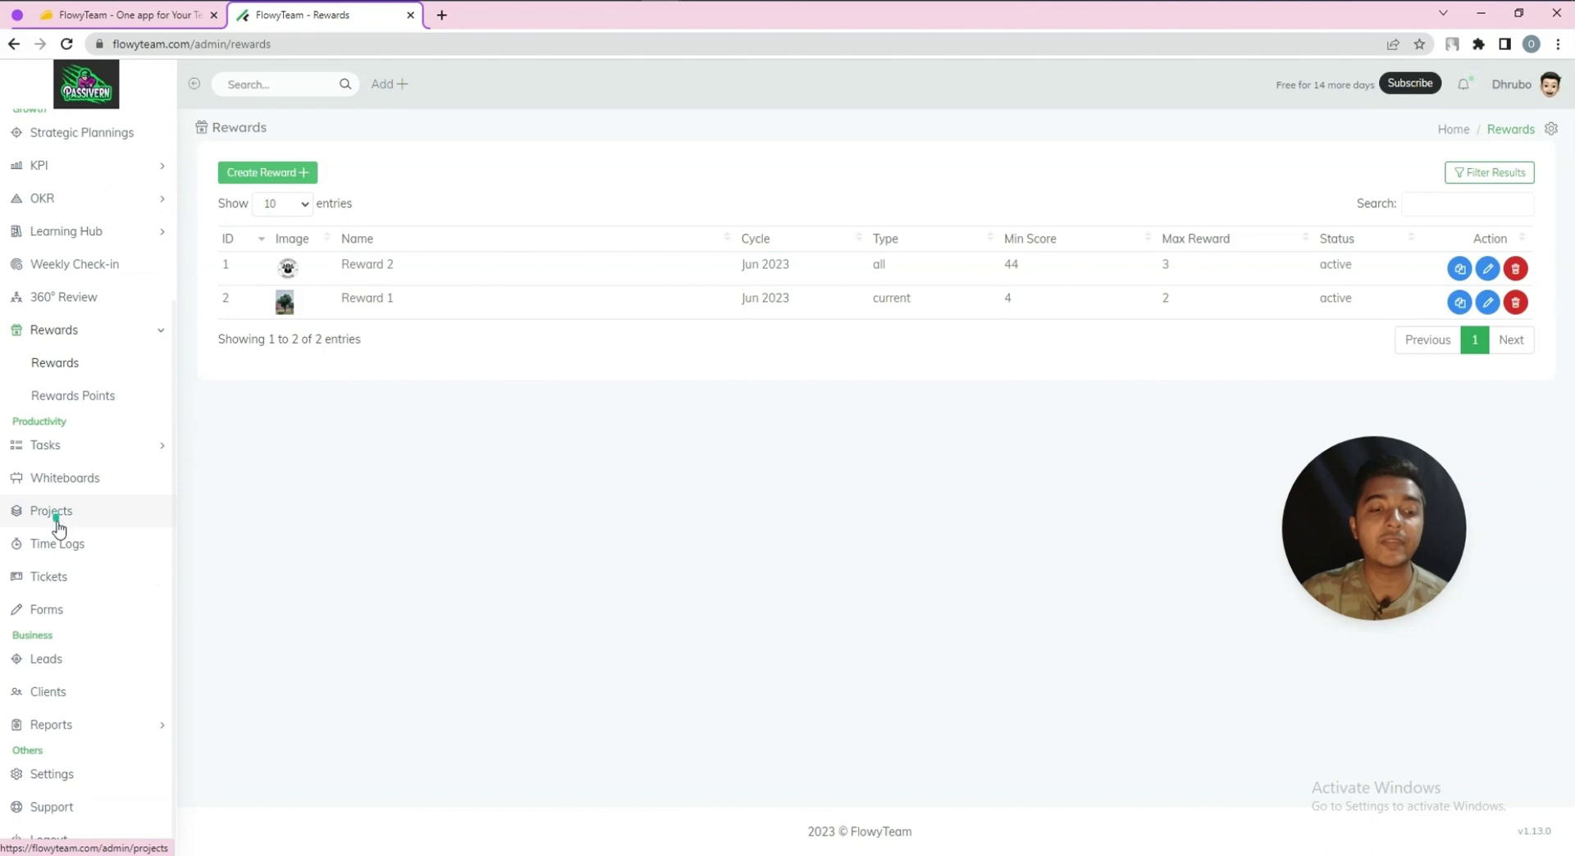
Start a new task titled 'Task 2' from the Tasks list
click(42, 445)
click(53, 420)
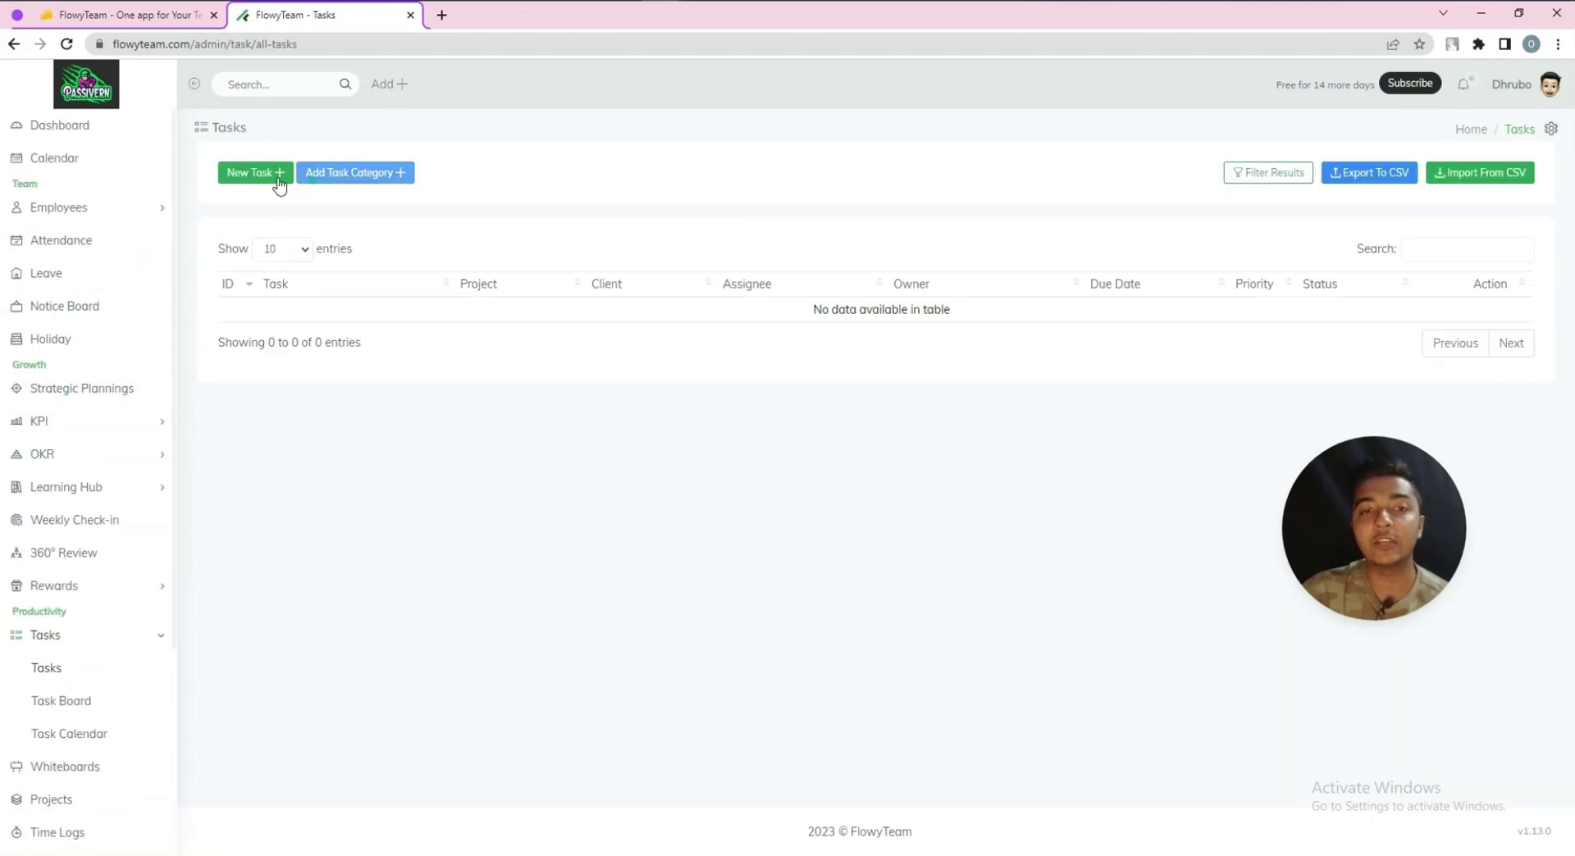
click(383, 182)
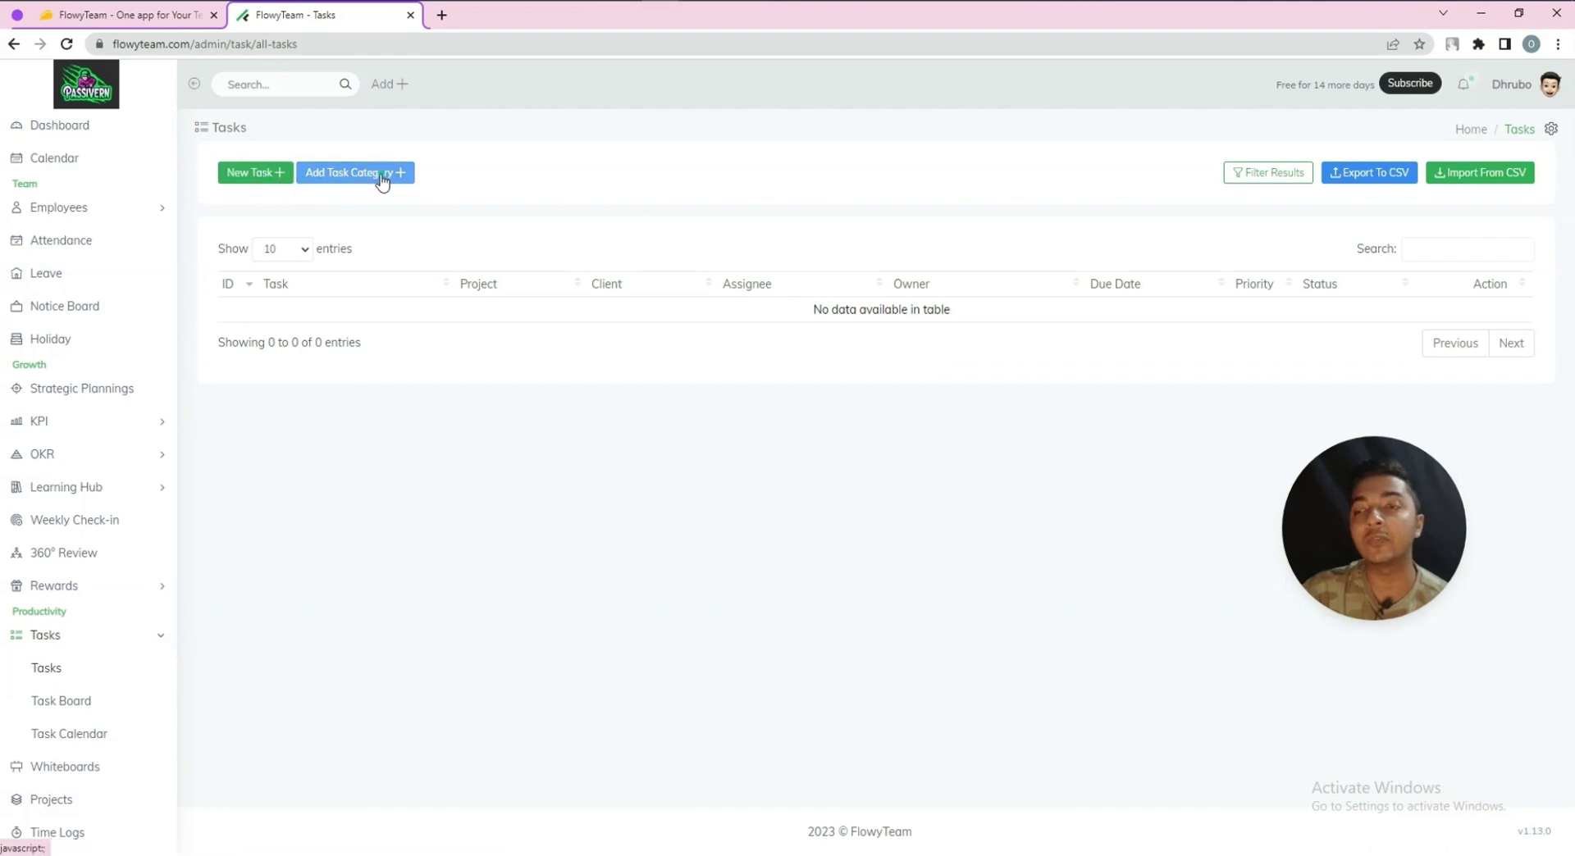
click(254, 183)
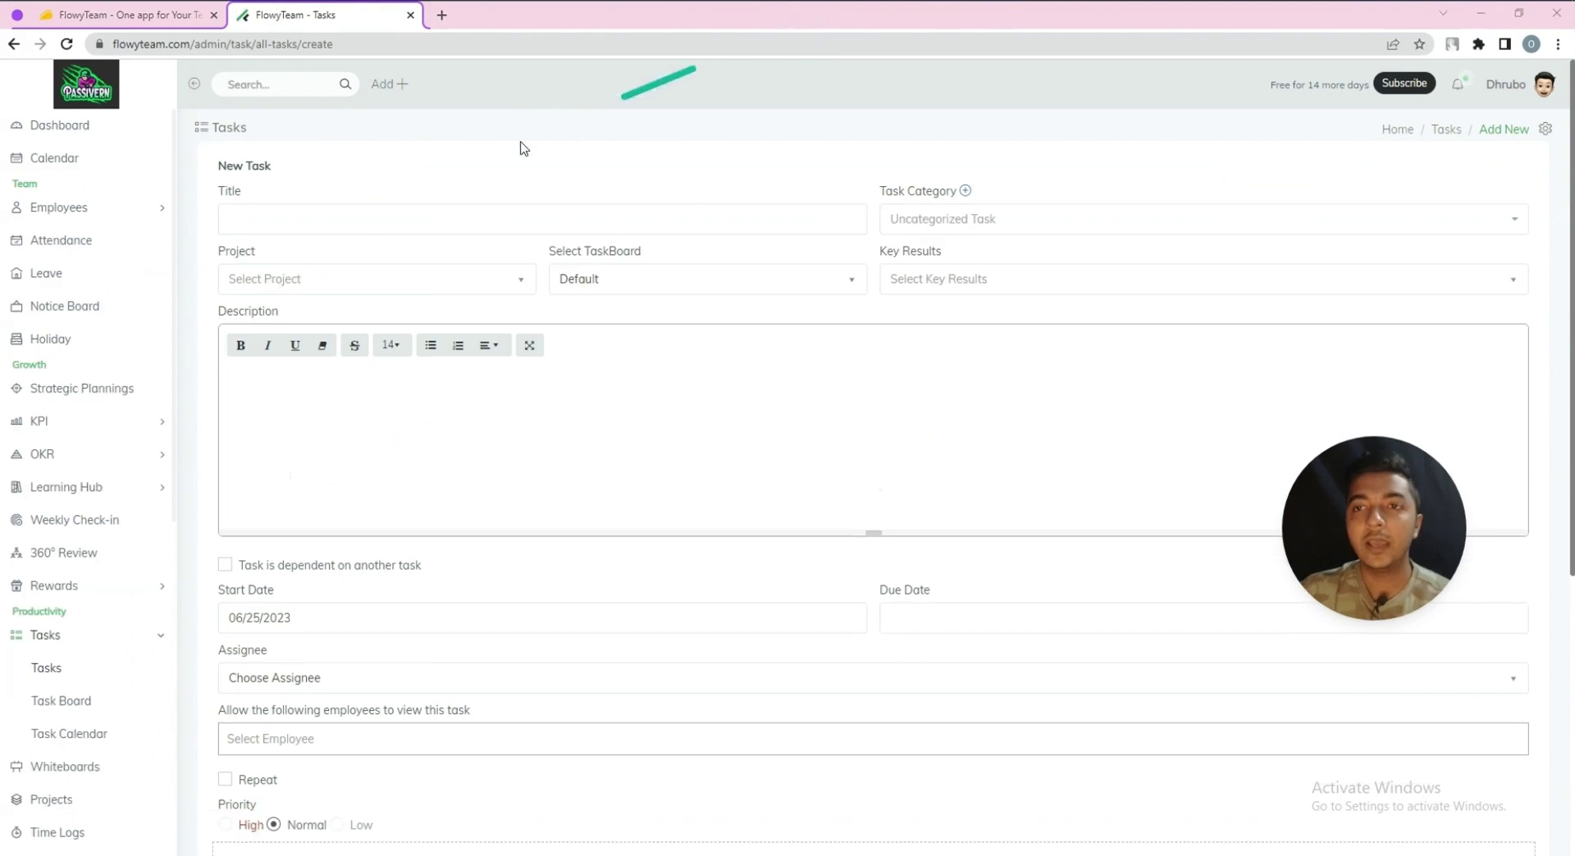
click(324, 226)
text(T)
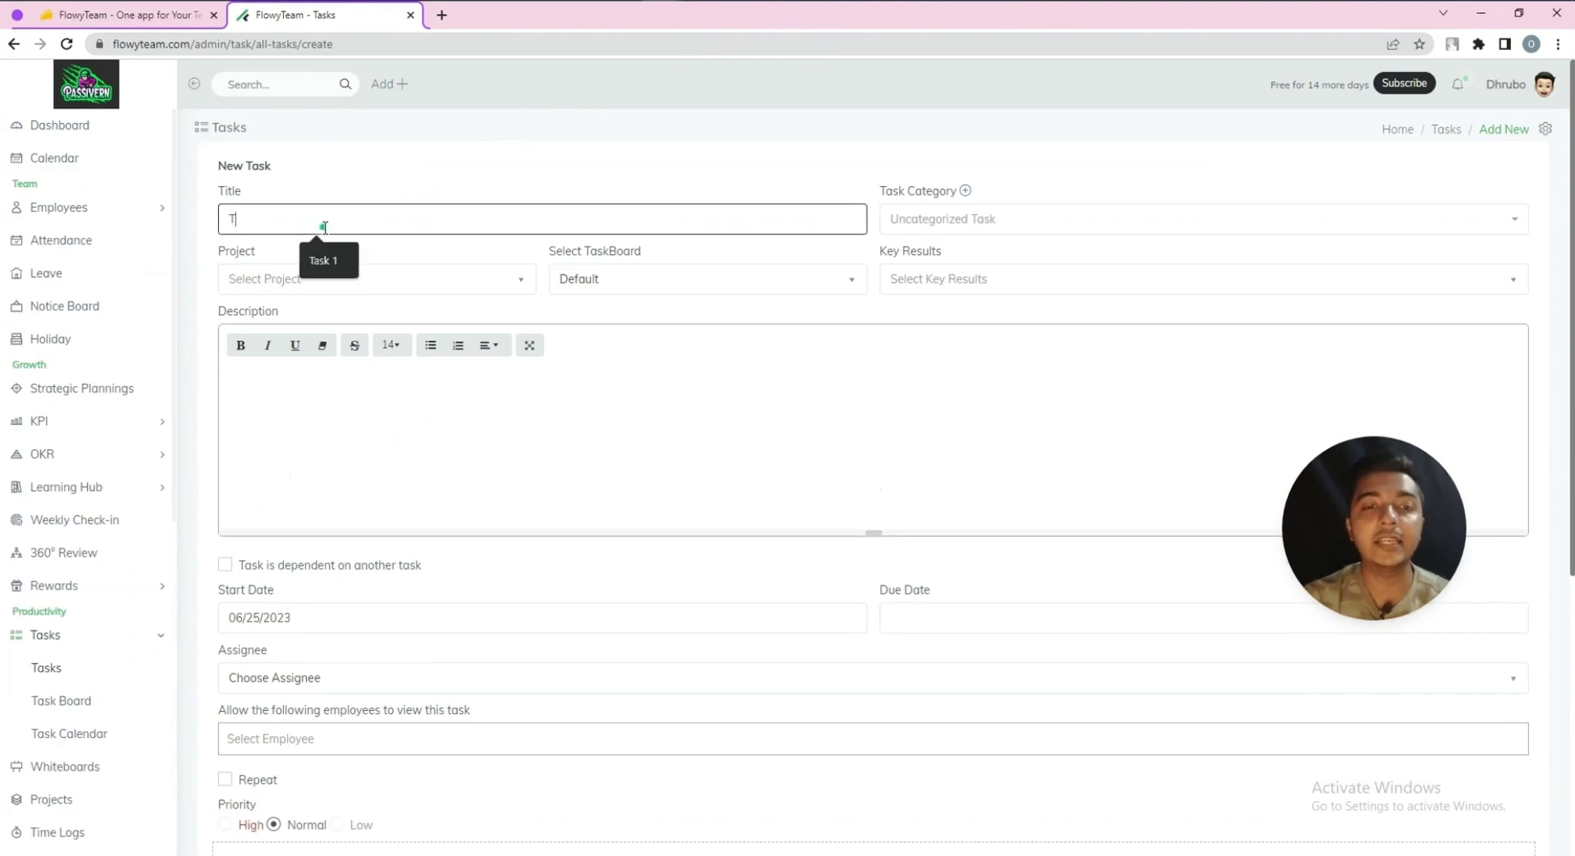
text(ask 2)
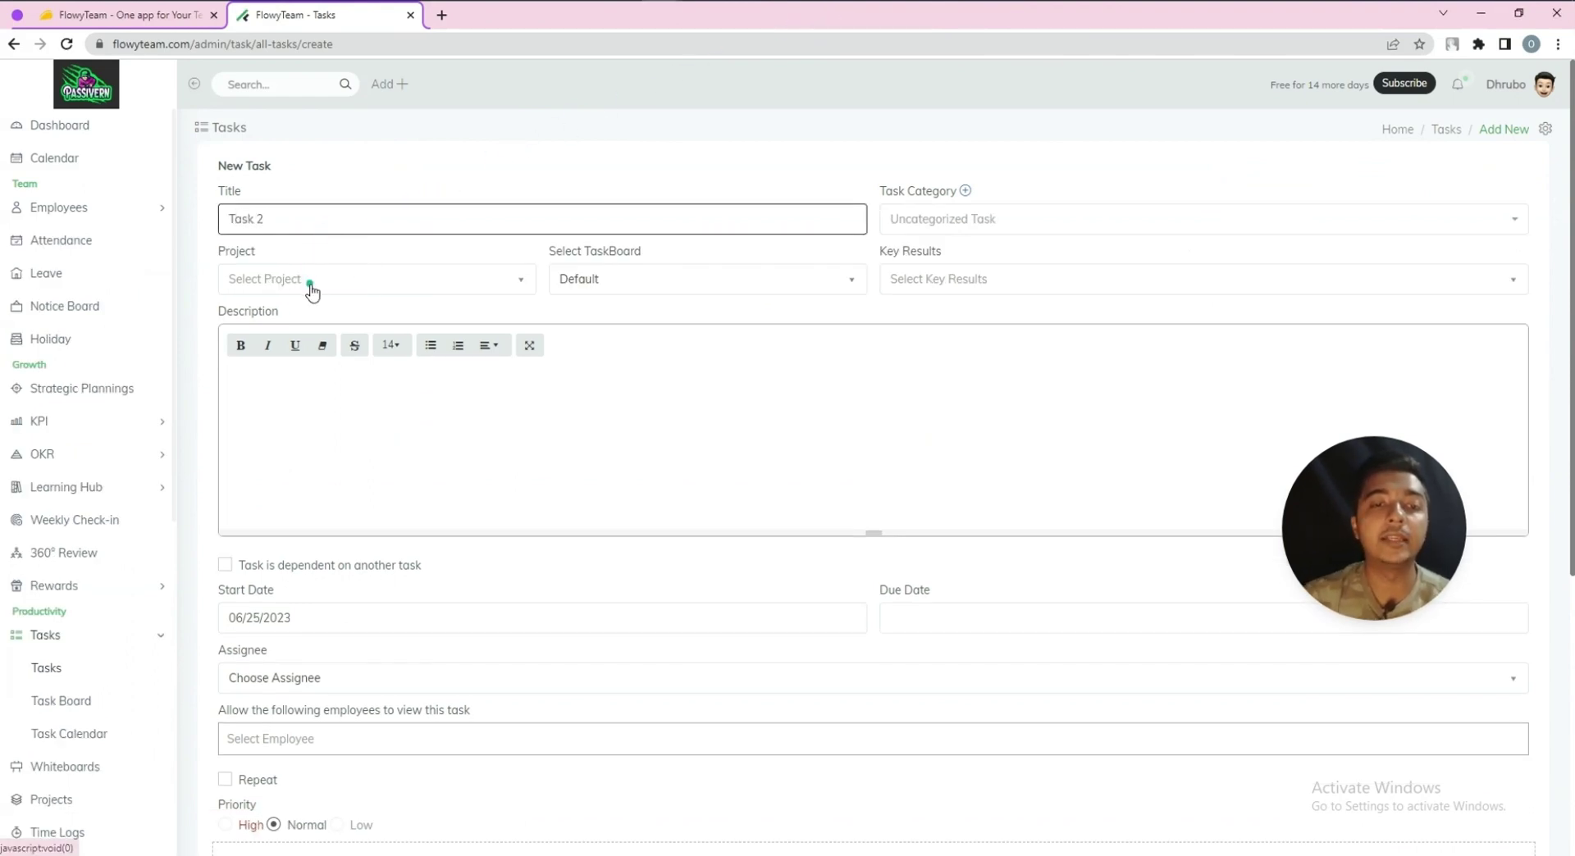
Check the empty project list, then keep Default as the task board
click(312, 282)
click(369, 257)
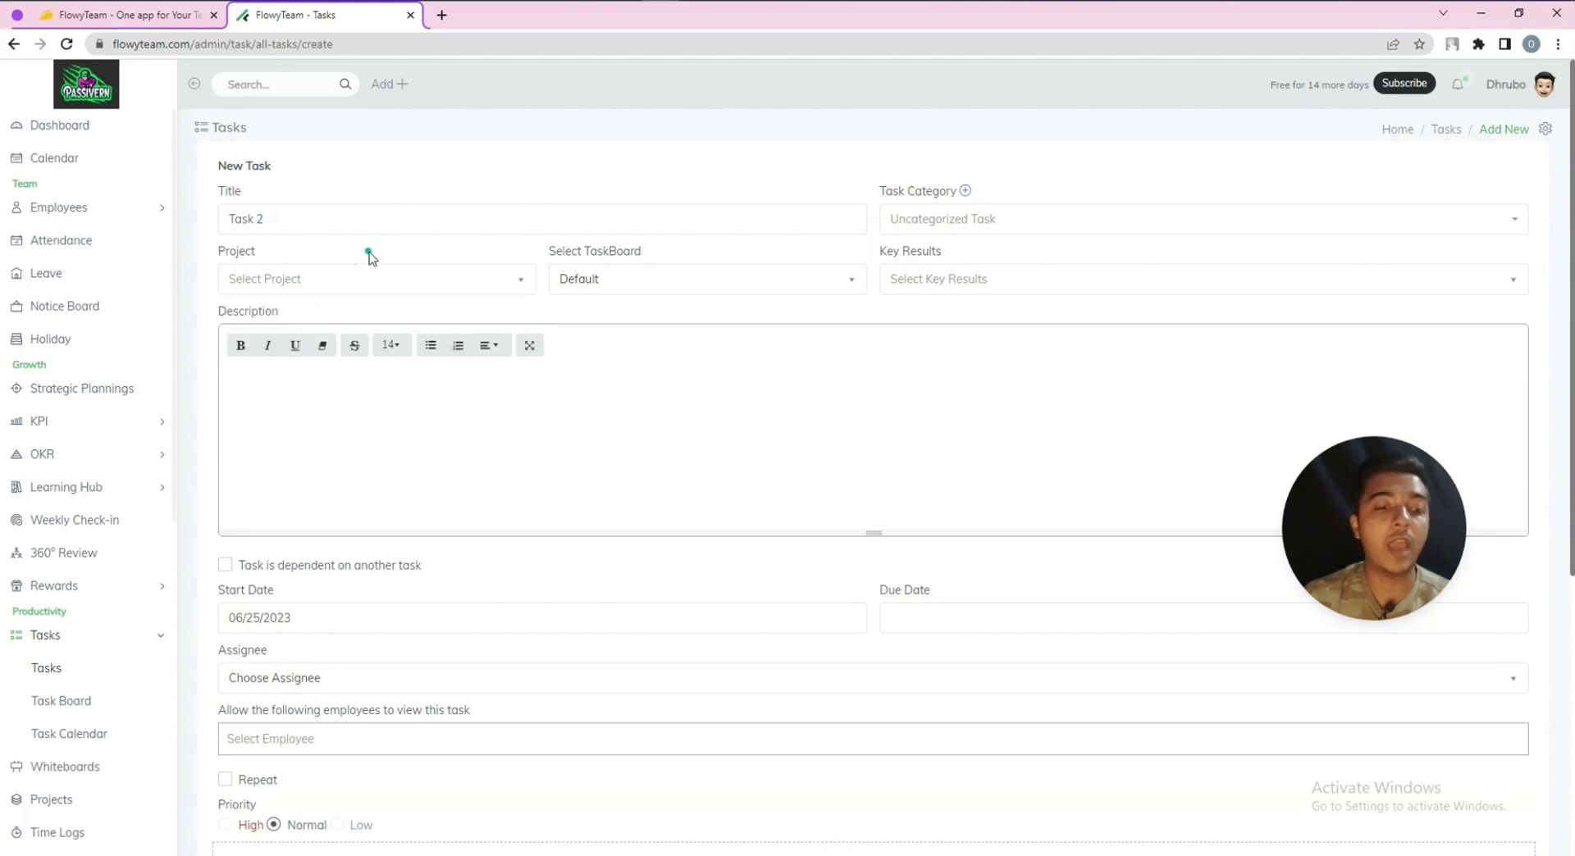
click(35, 804)
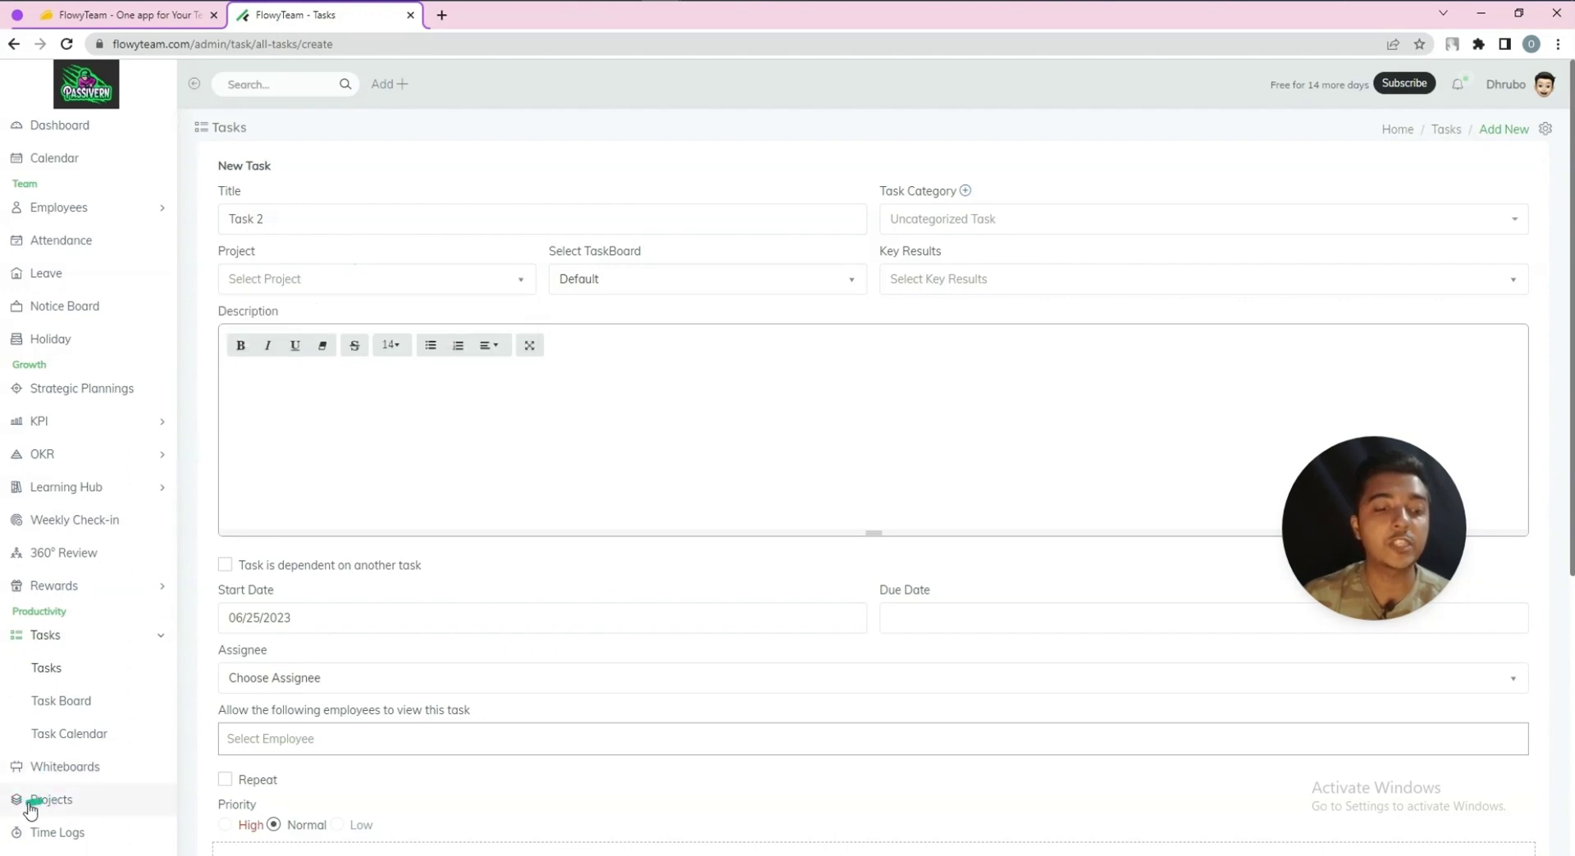
click(51, 803)
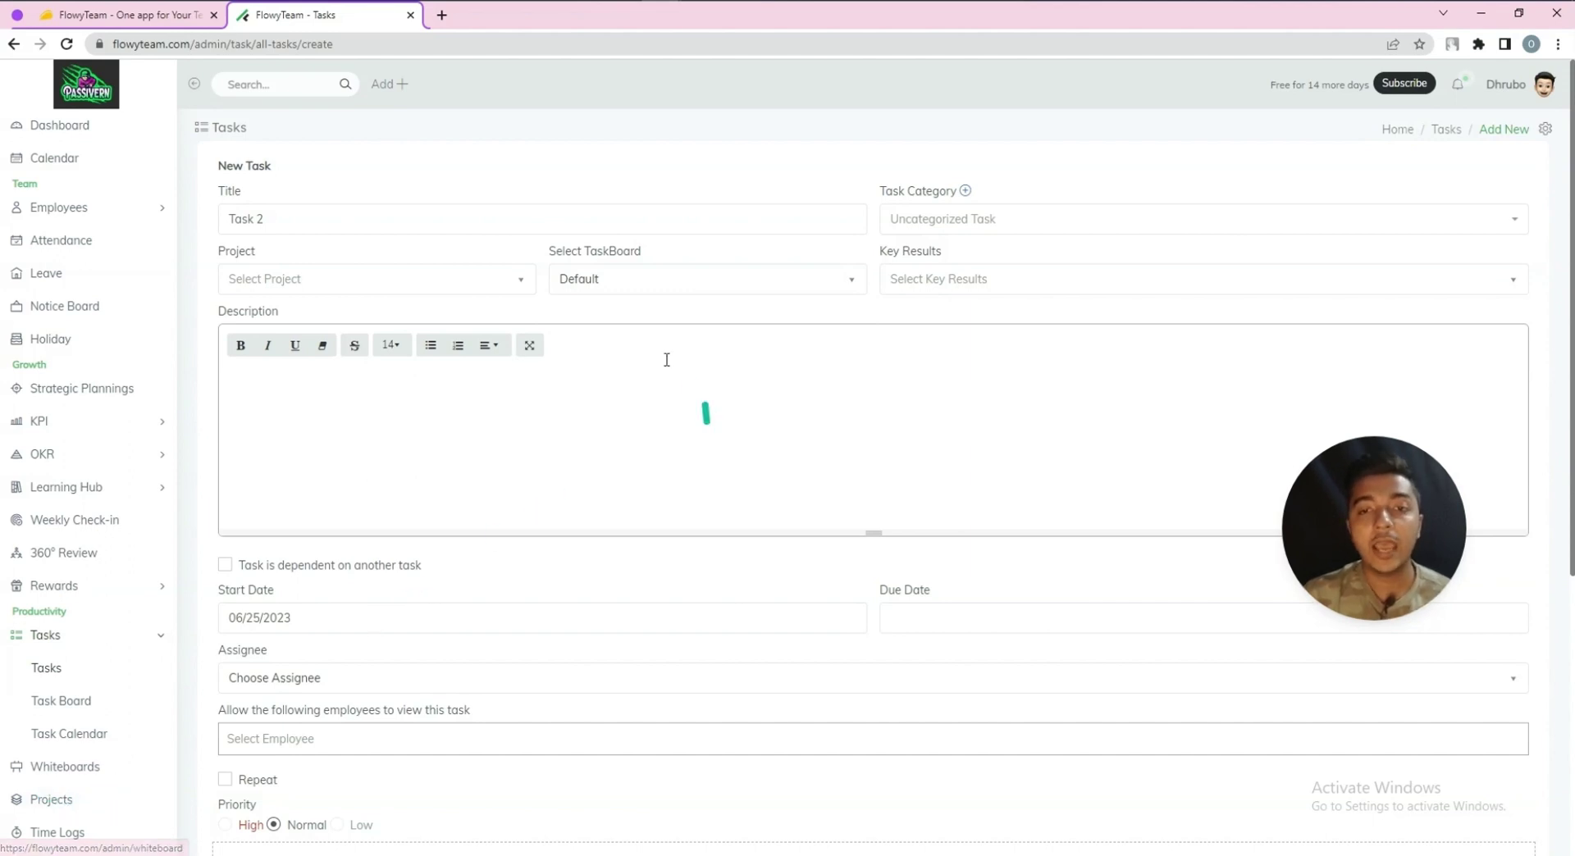
click(616, 280)
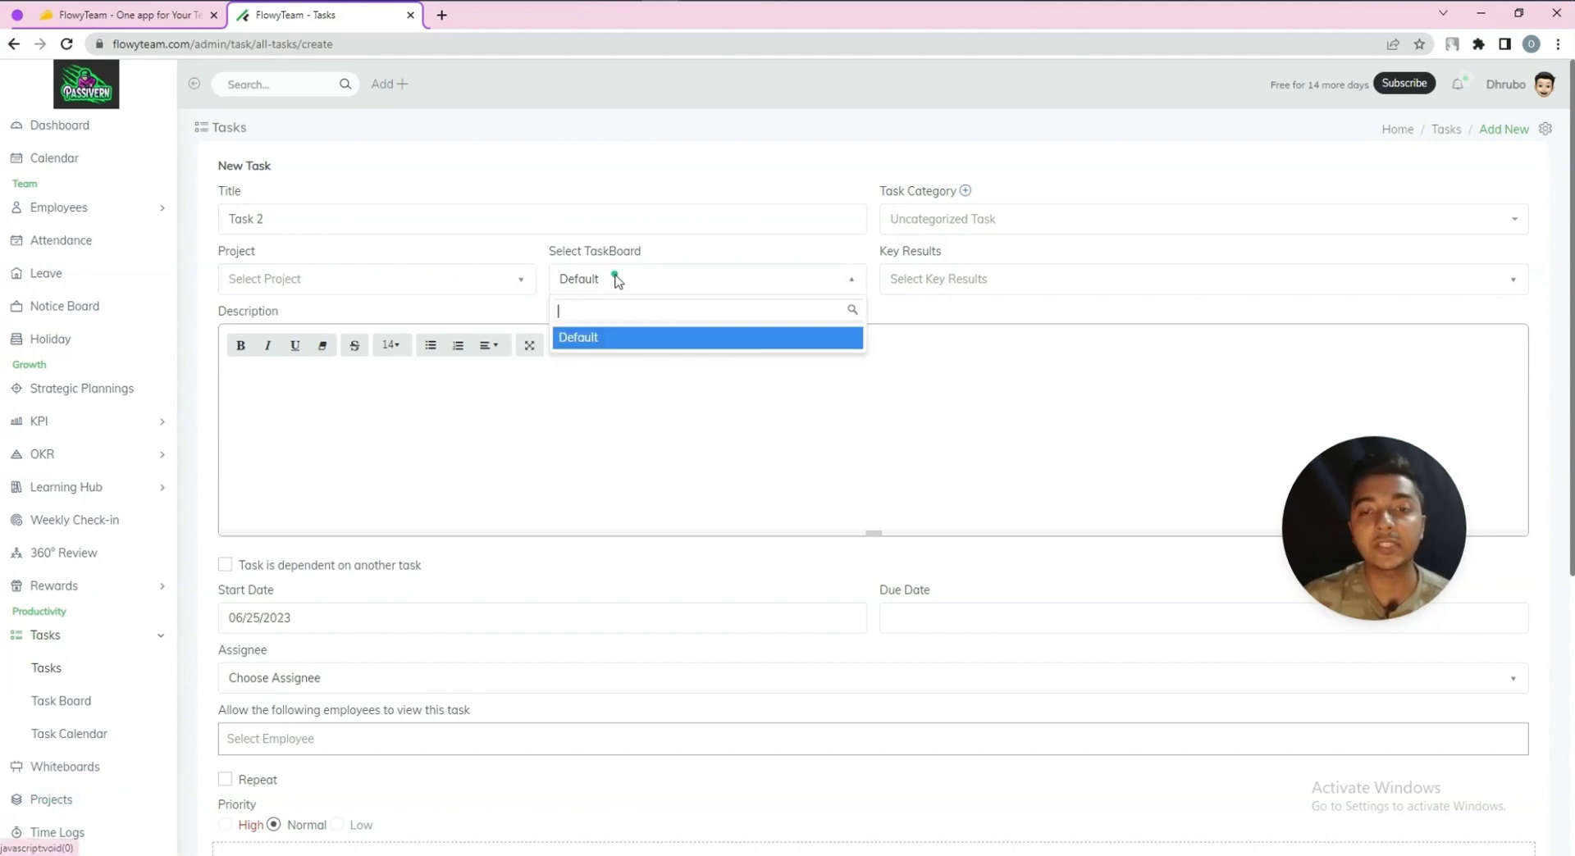
click(612, 264)
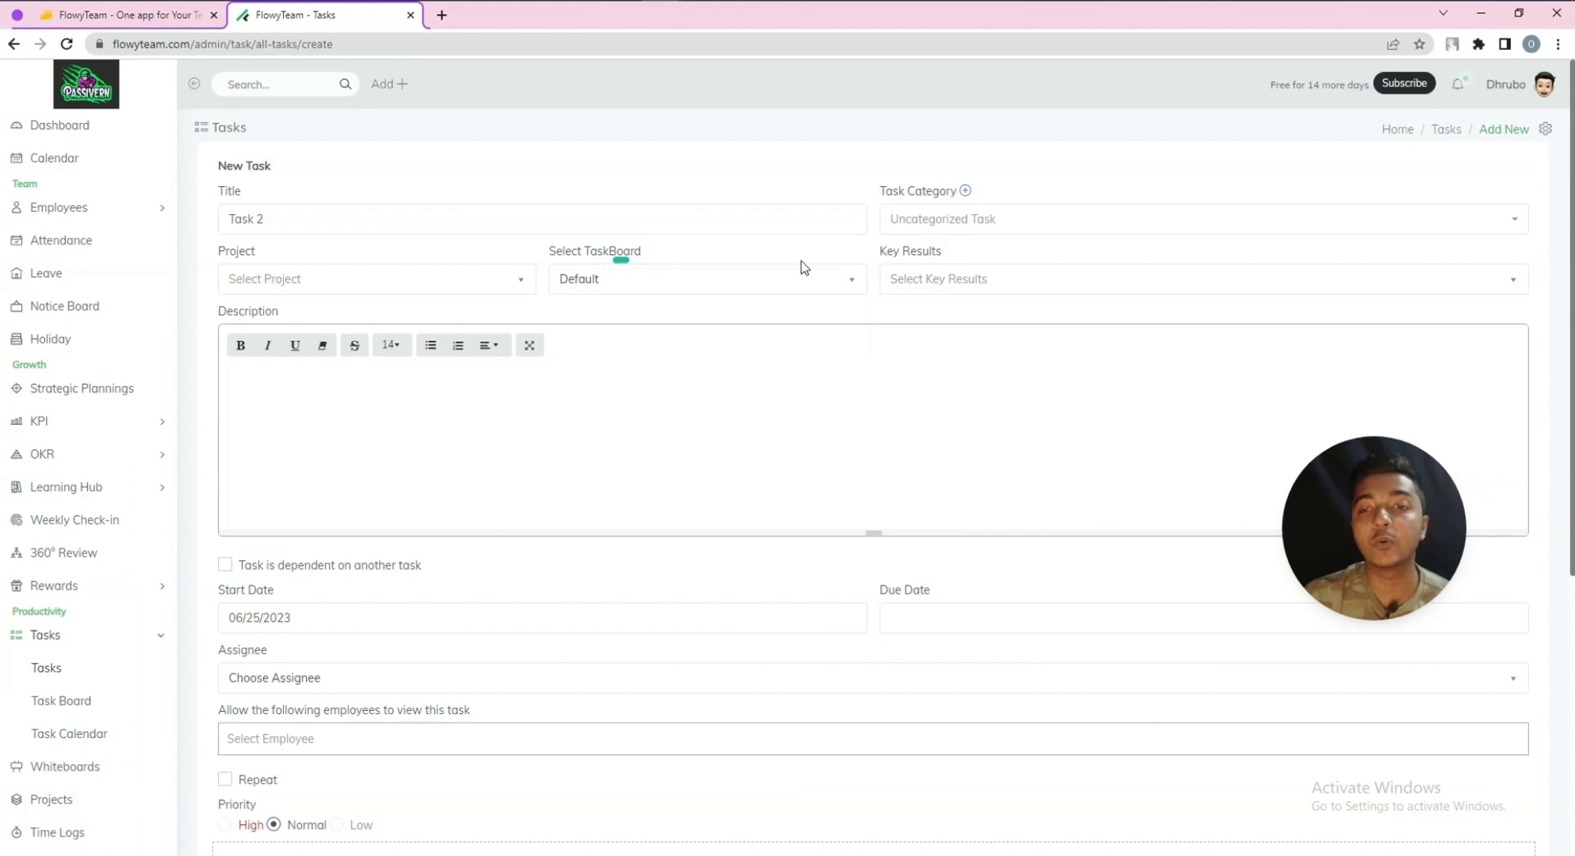
Create a new task category named 'Cat 2'
click(965, 193)
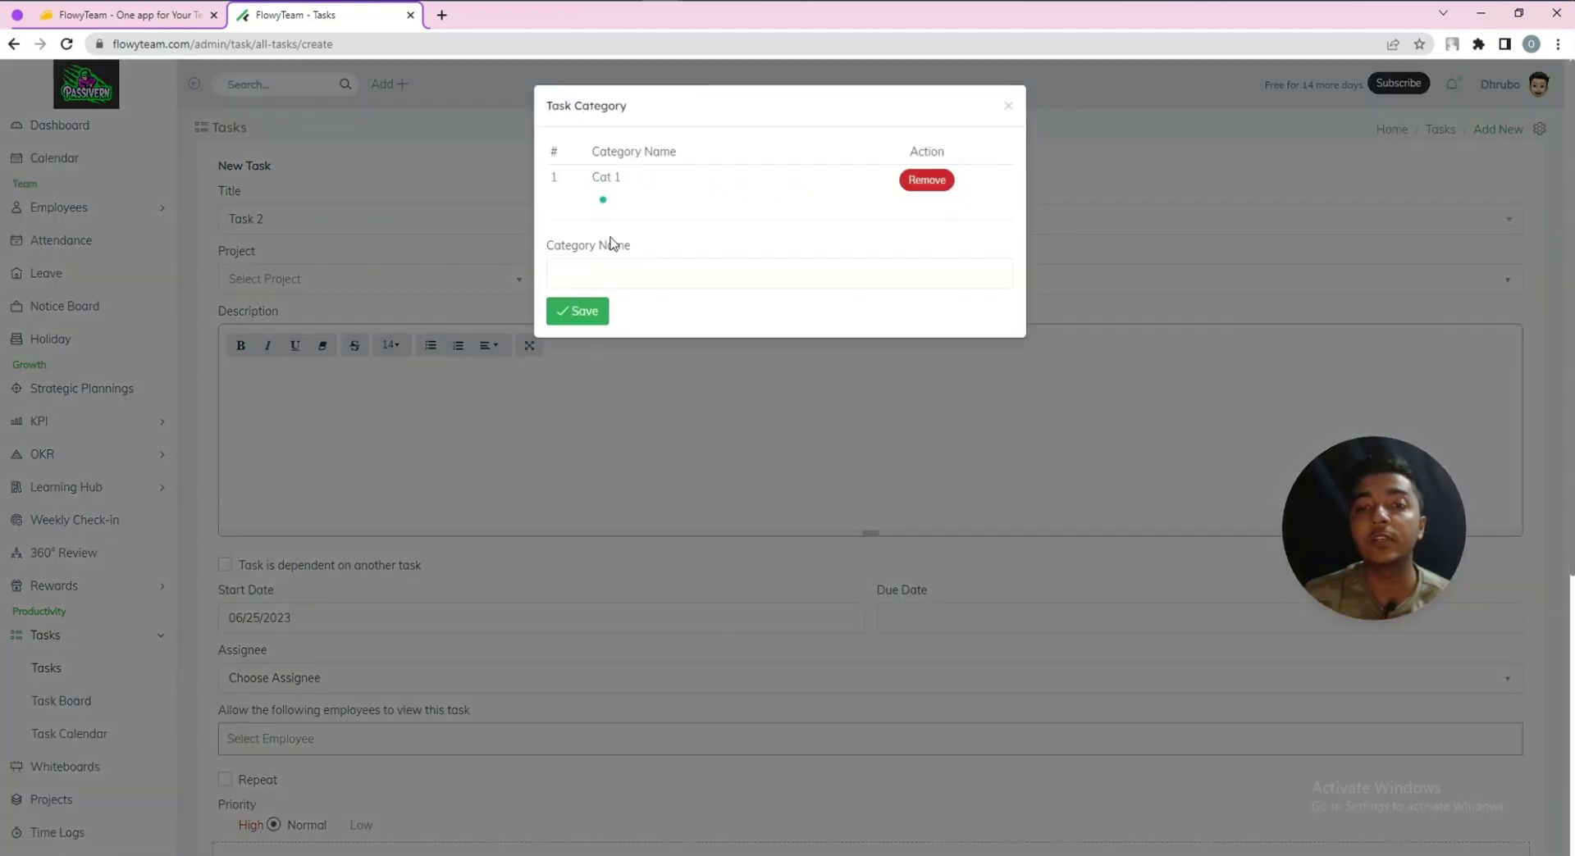
click(603, 273)
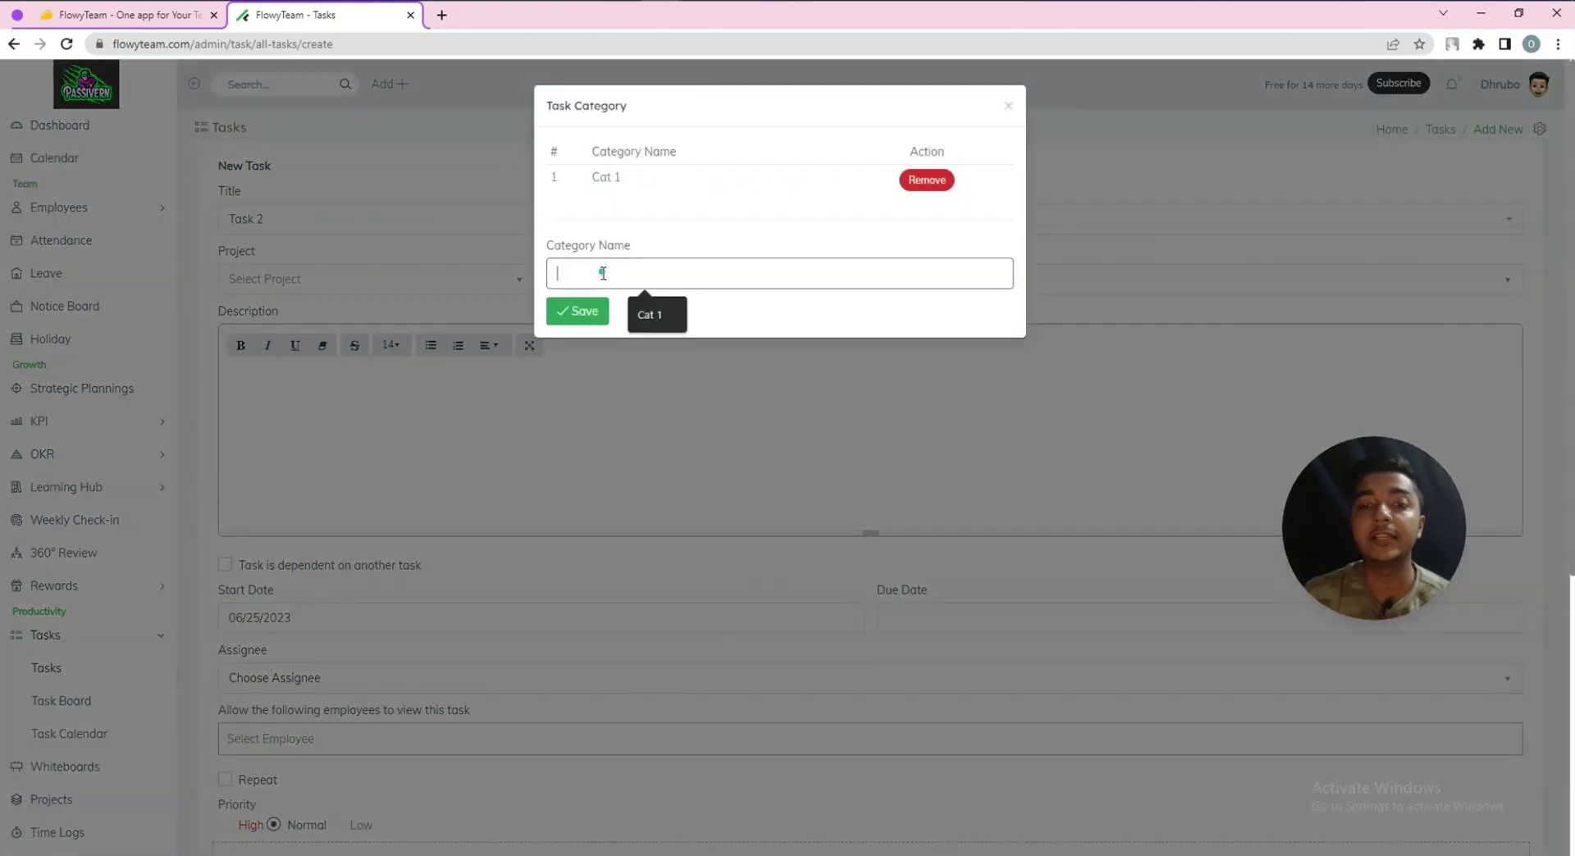
click(645, 310)
key(BackSpace)
text(2)
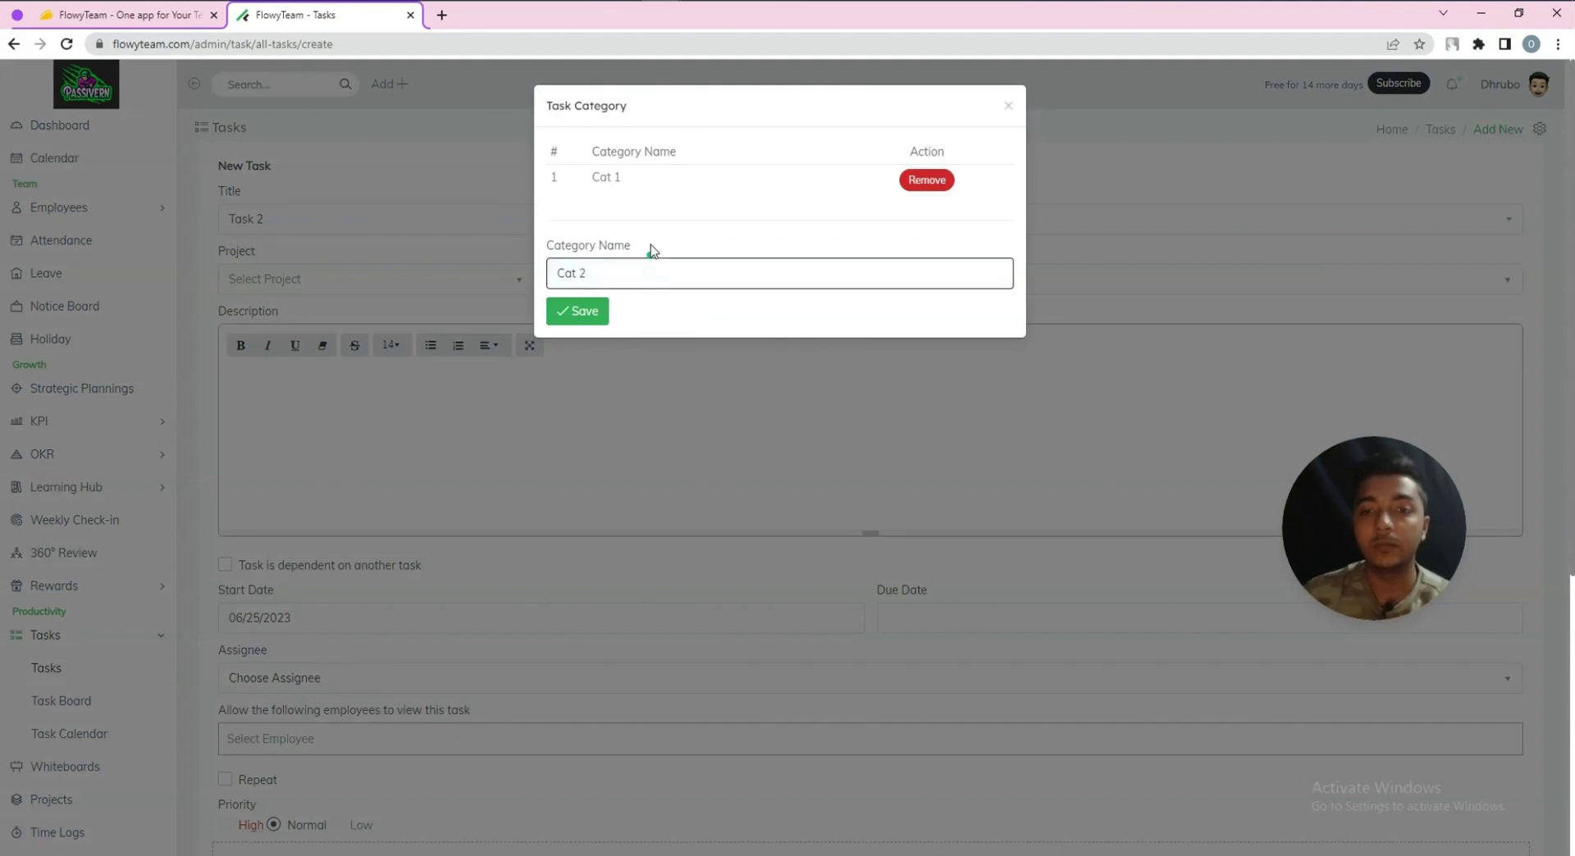
click(580, 310)
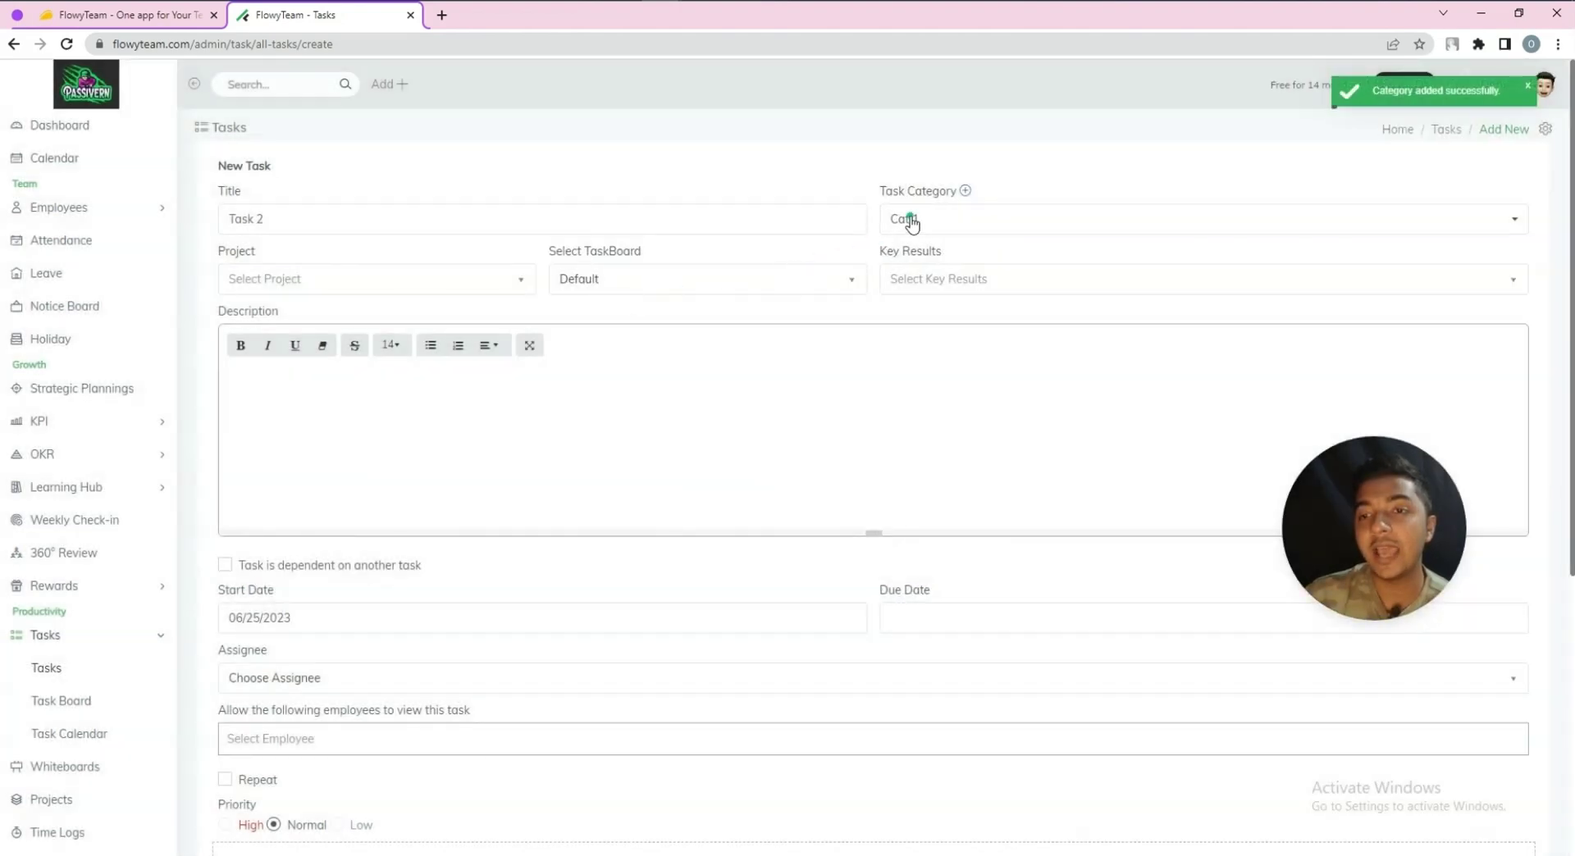
Assign Cat 2 to the task and link the Secure Seed Investment Funding key result
click(909, 219)
click(928, 274)
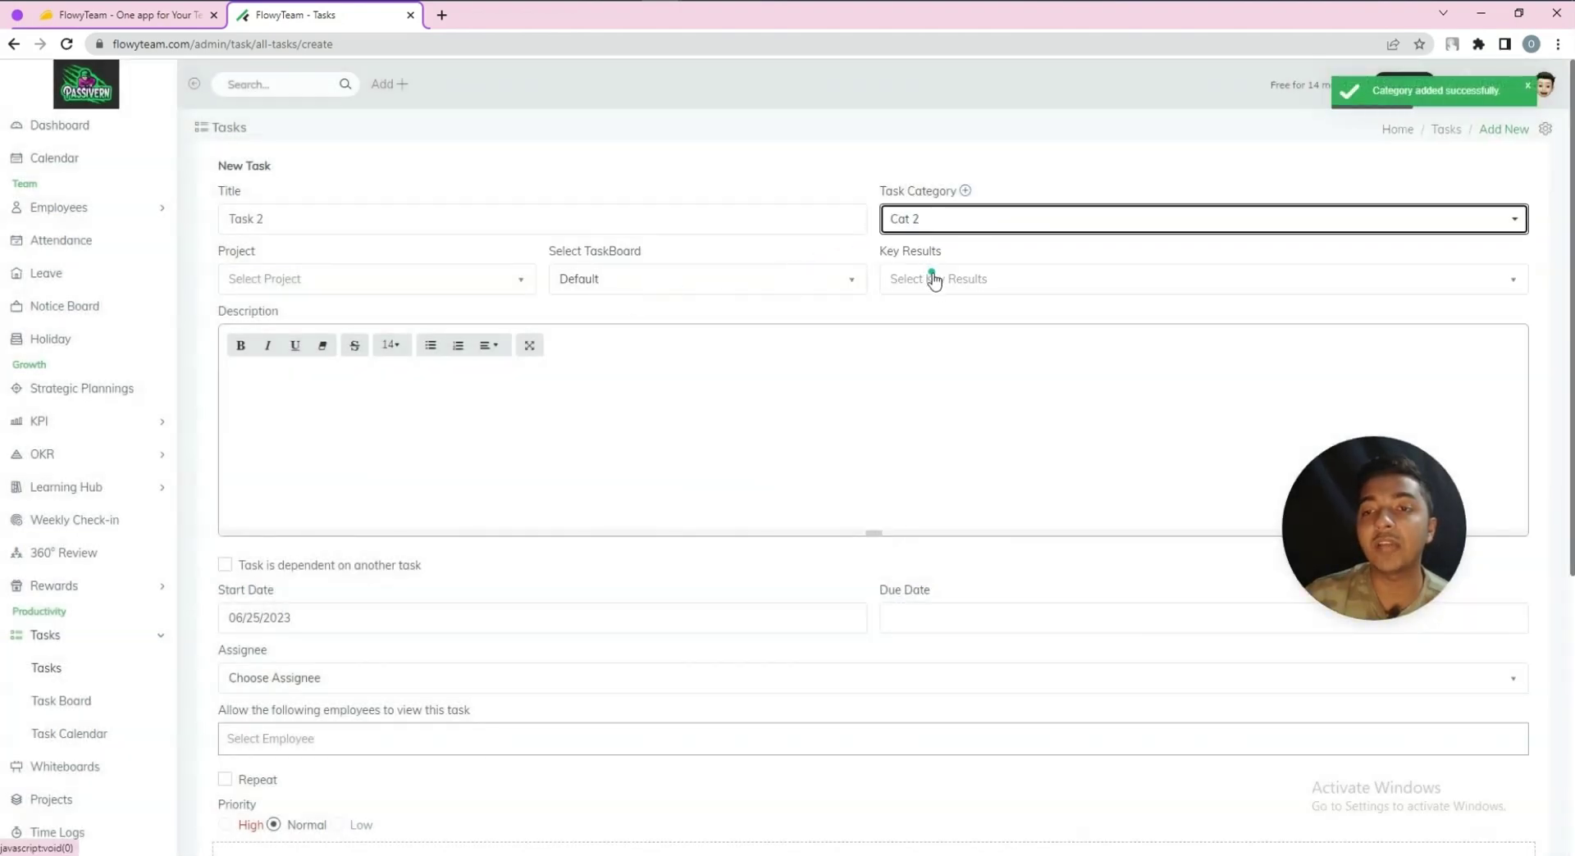
click(931, 279)
click(940, 409)
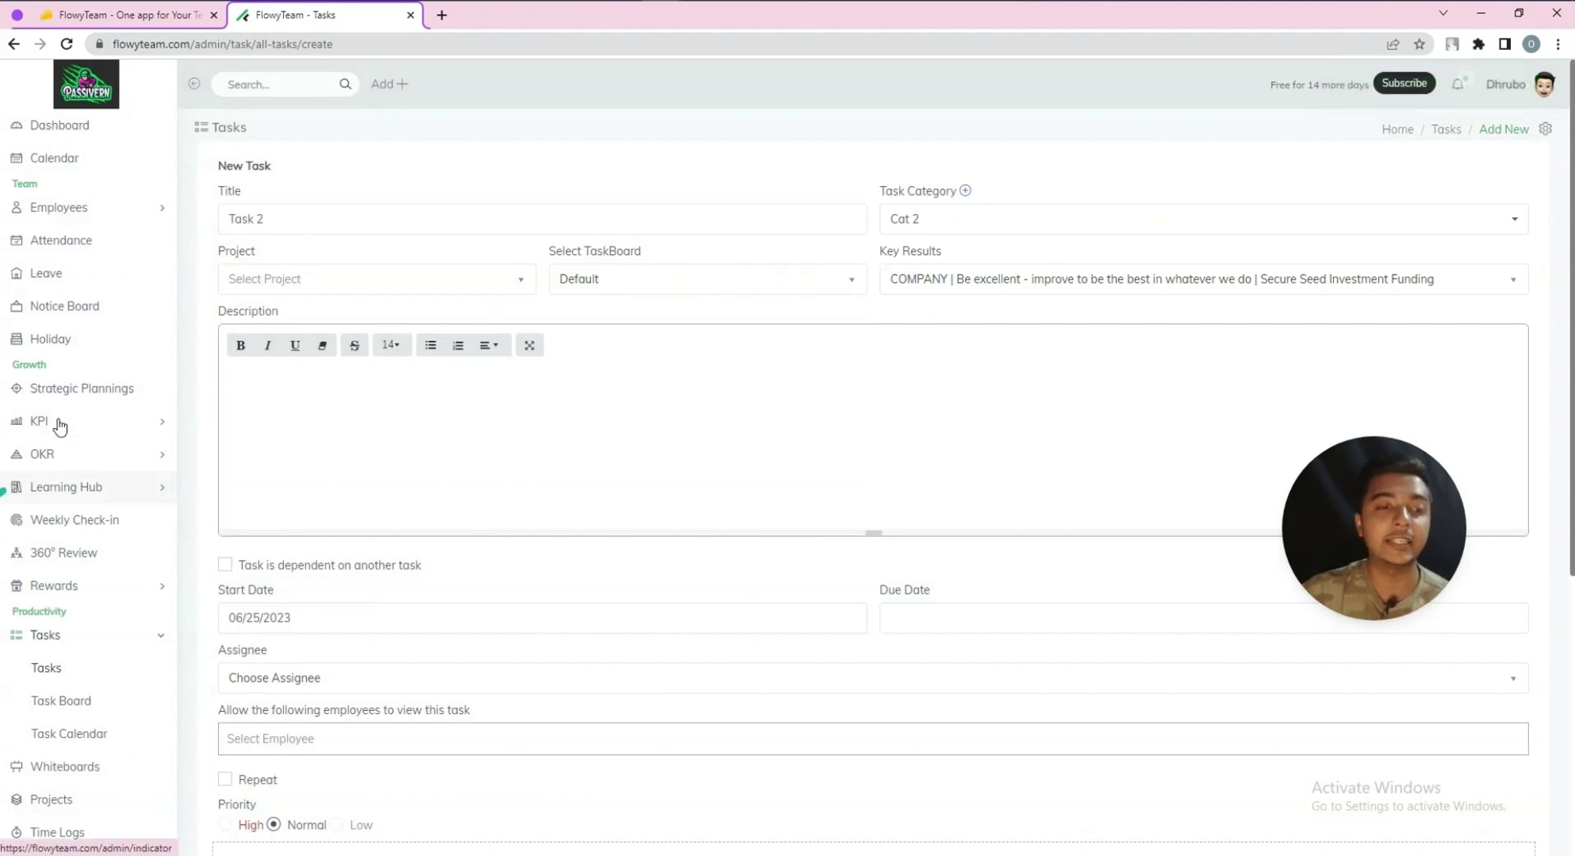
Paste the FlowyTeam feature bullets as the description and make the task depend on Task 1
click(448, 433)
key(ctrl+v)
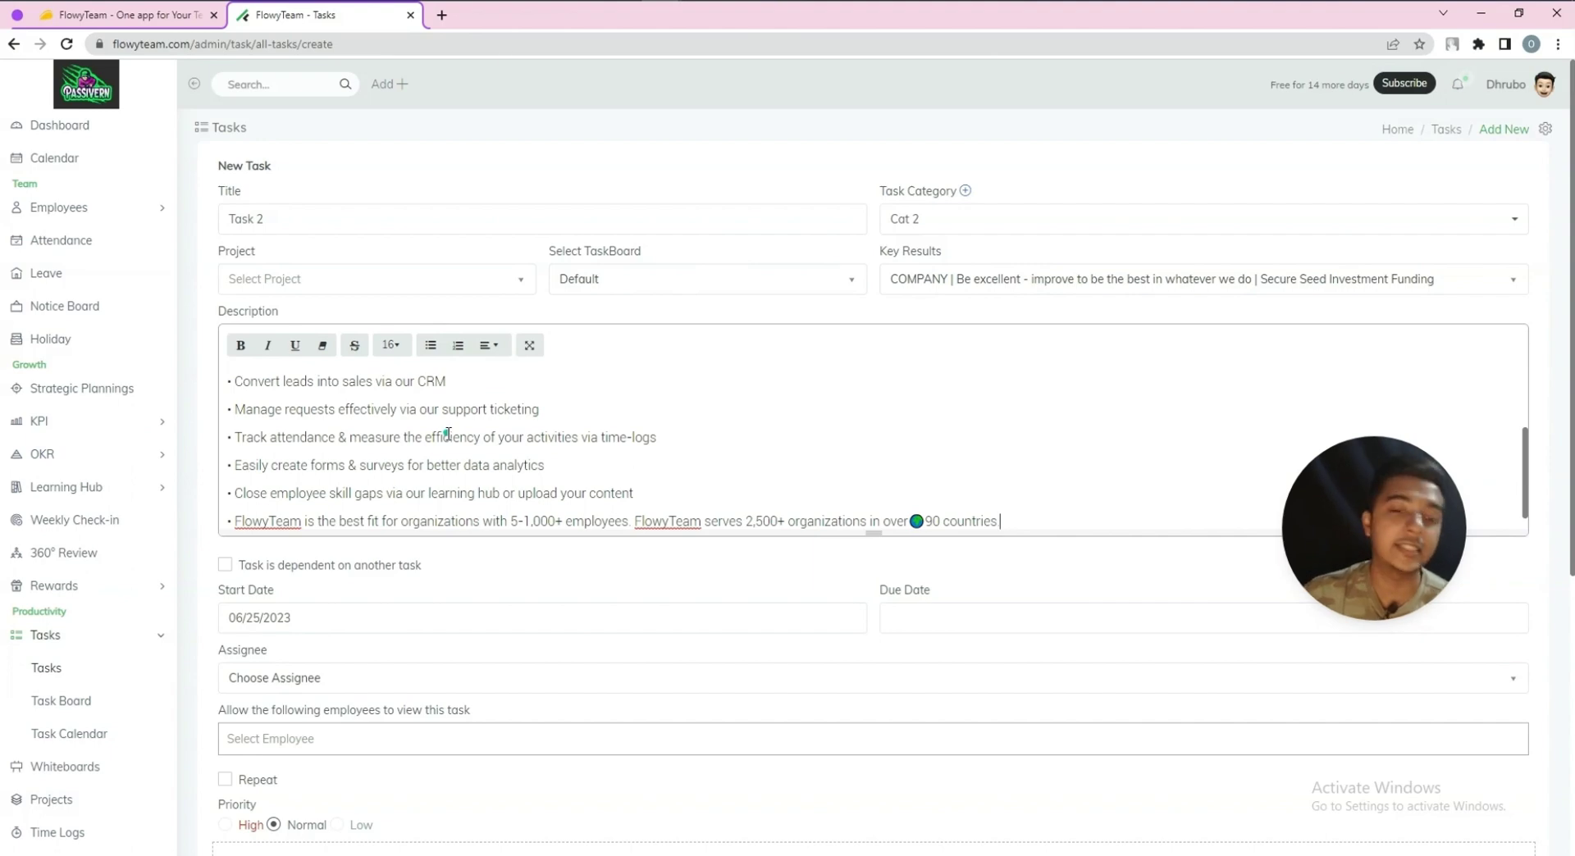
scroll(273, 451, down, 3)
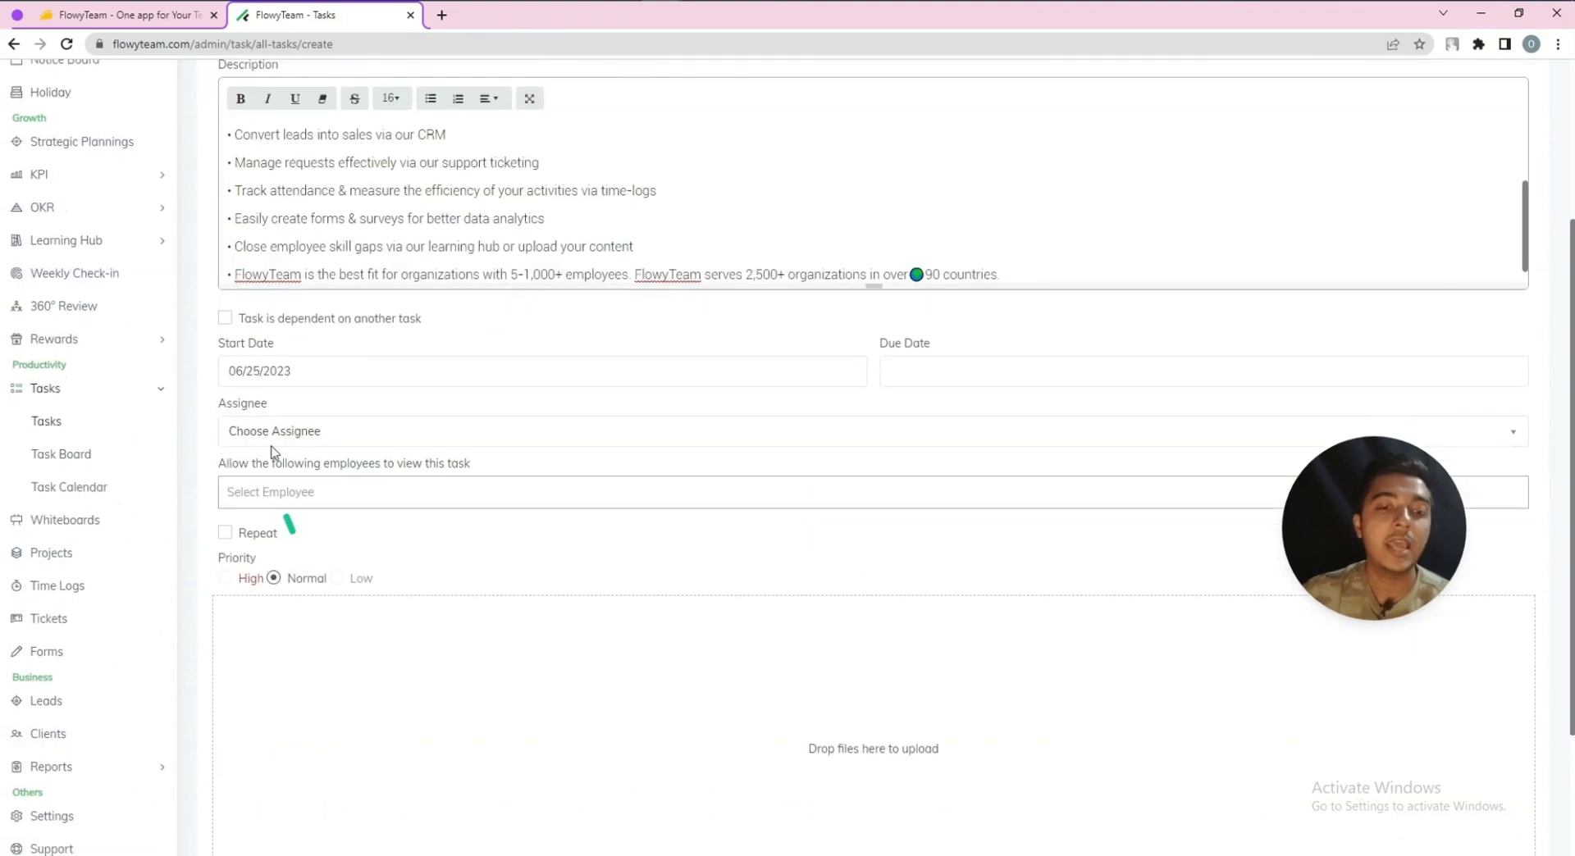
click(226, 322)
click(273, 374)
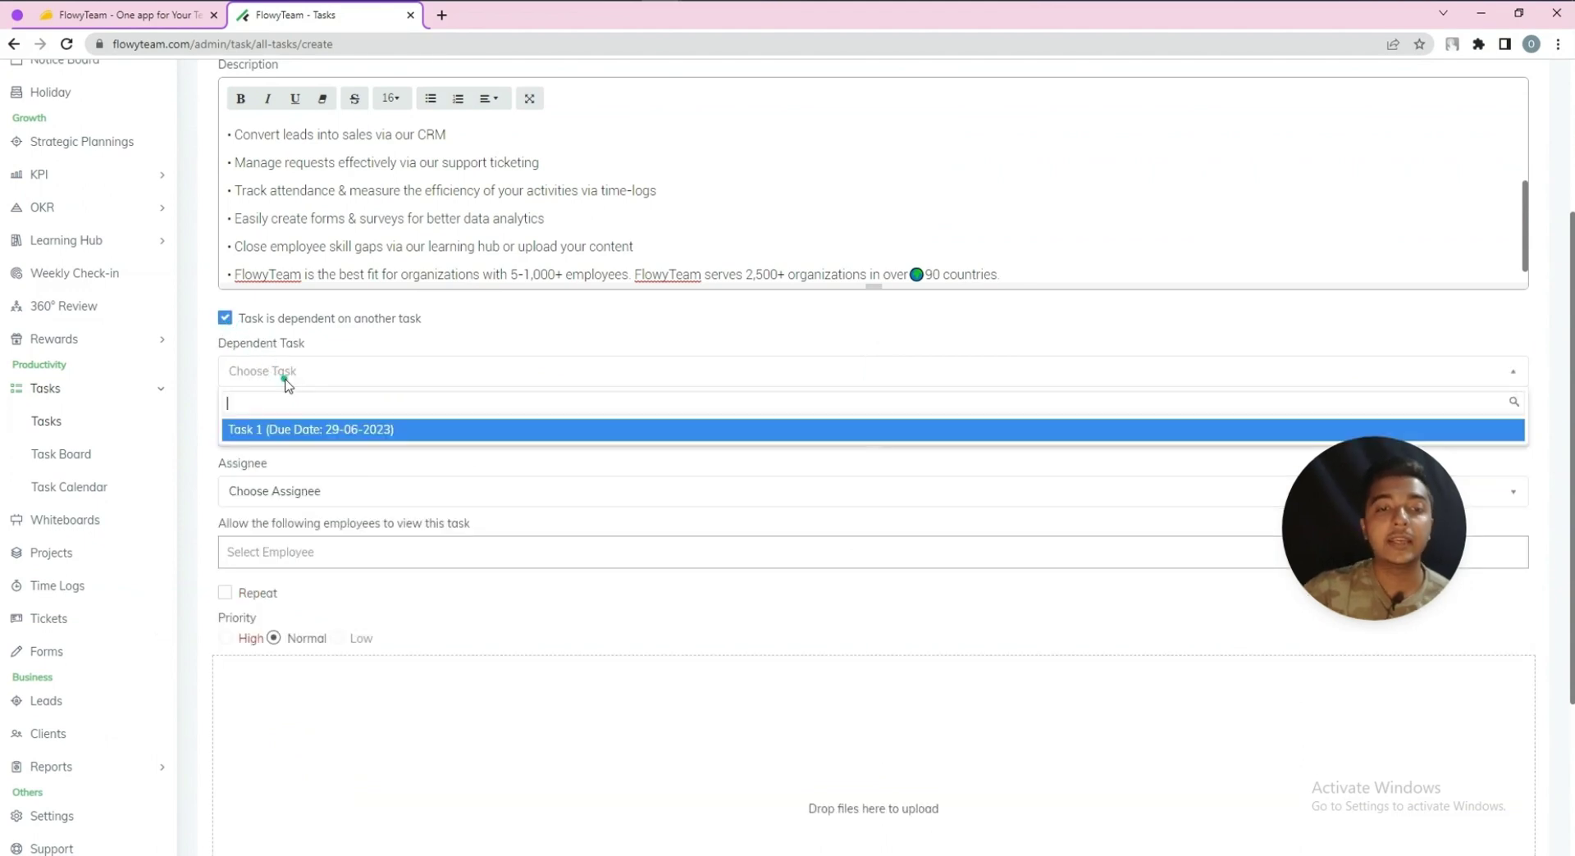
click(262, 432)
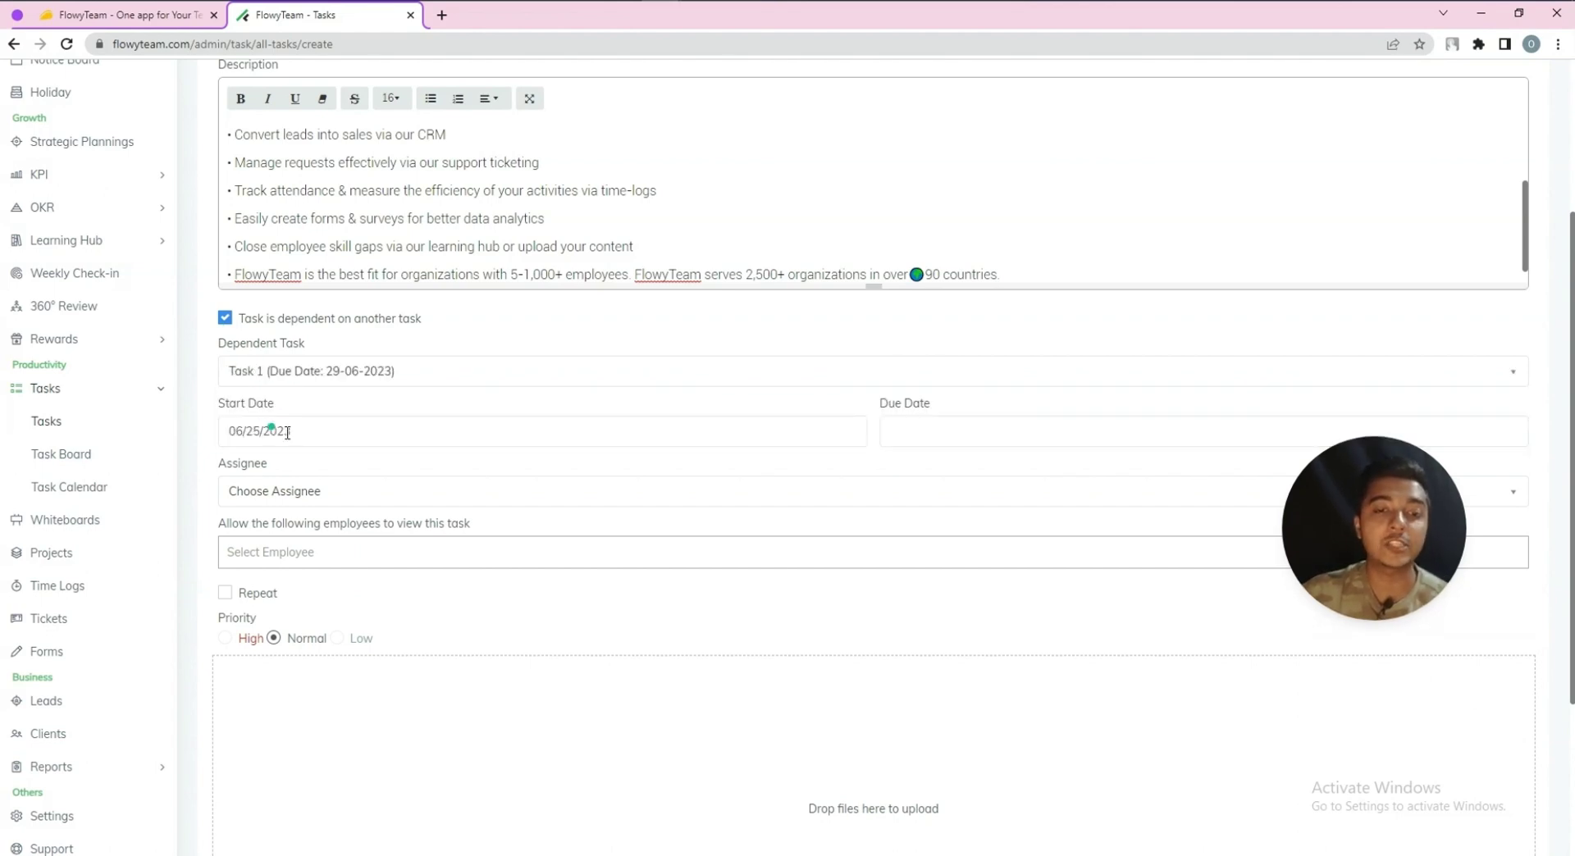
Schedule the task June 27–30, assign the first employee, and give the second employee view access
click(281, 431)
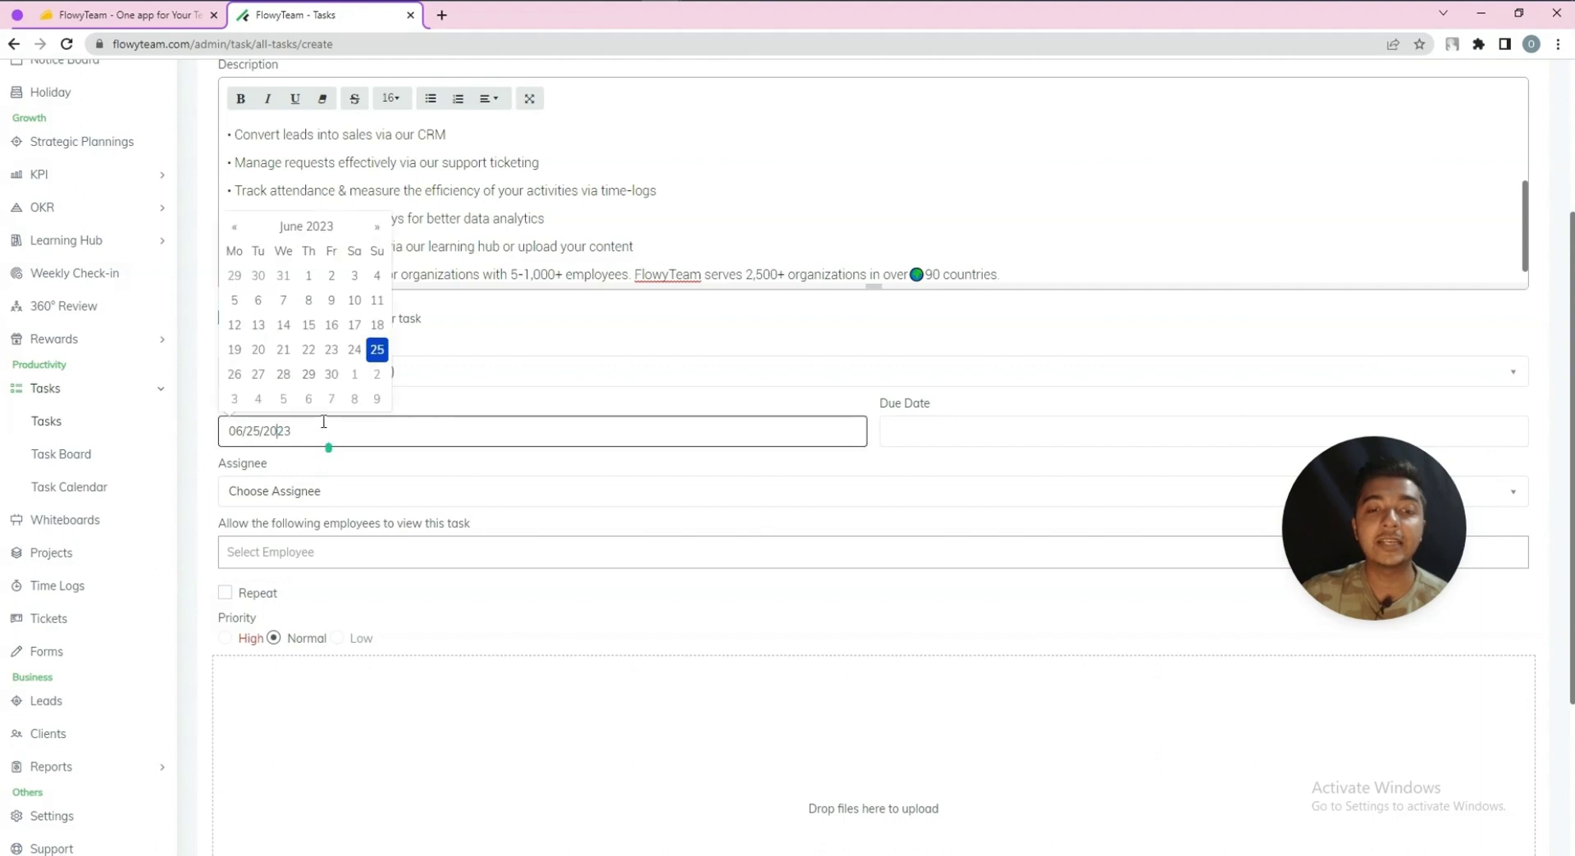
click(273, 377)
click(956, 432)
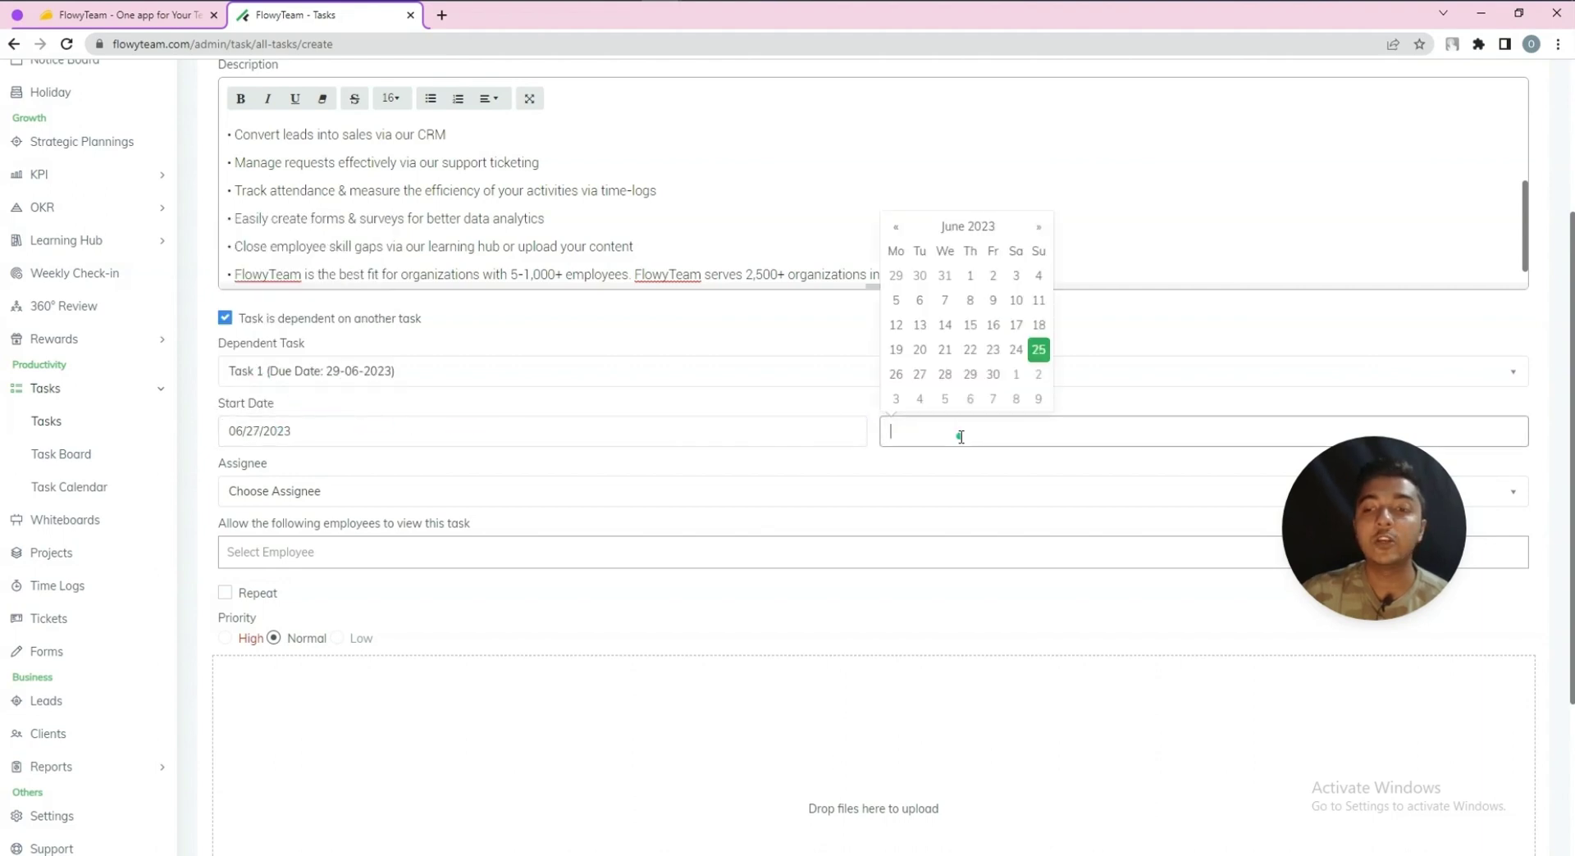
click(994, 375)
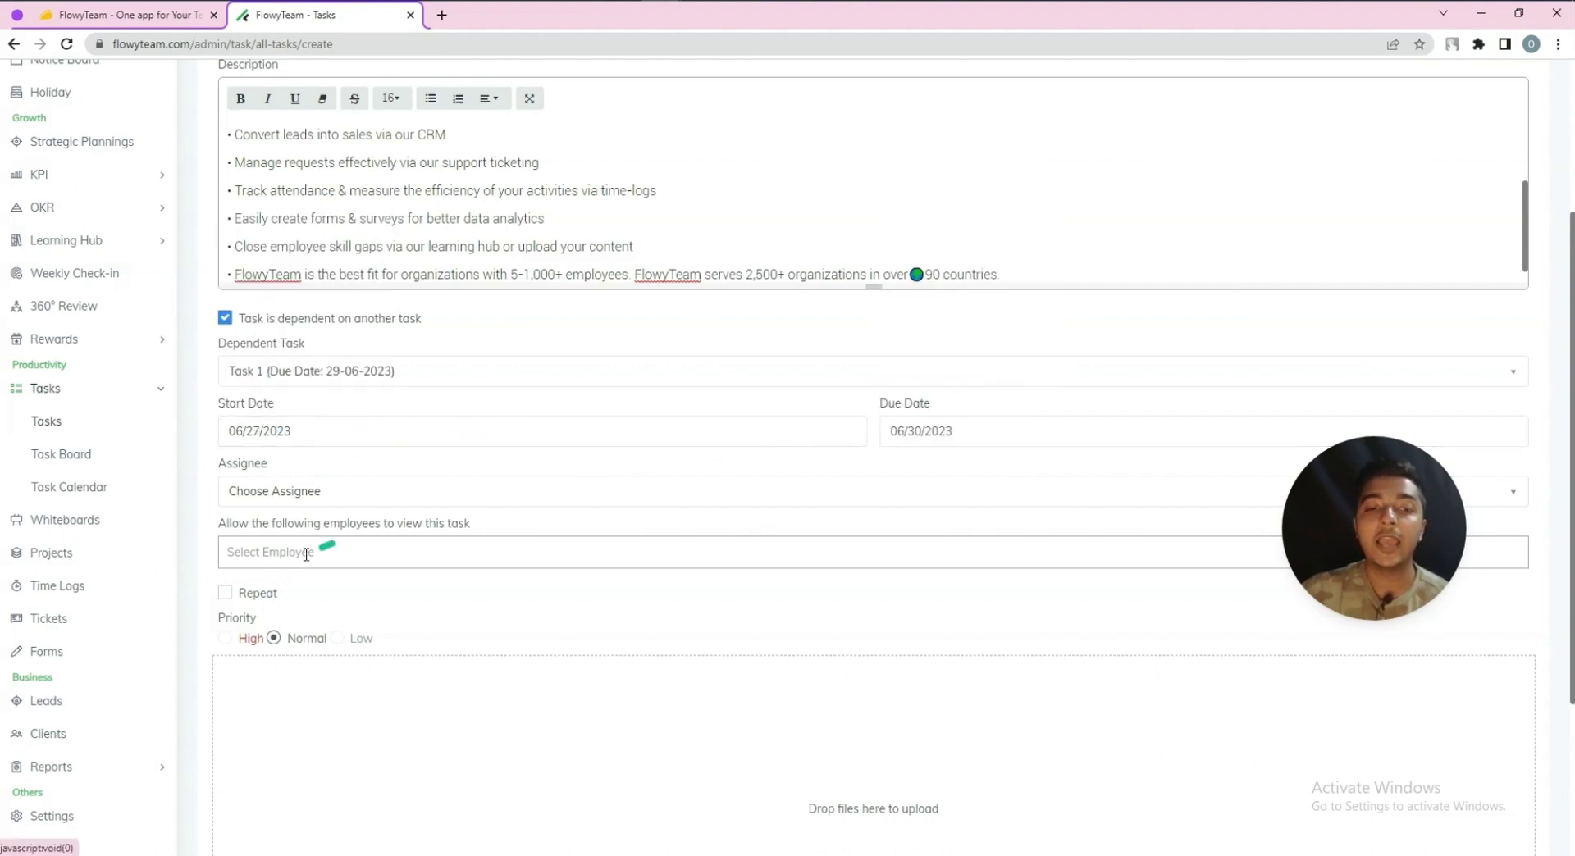
click(289, 492)
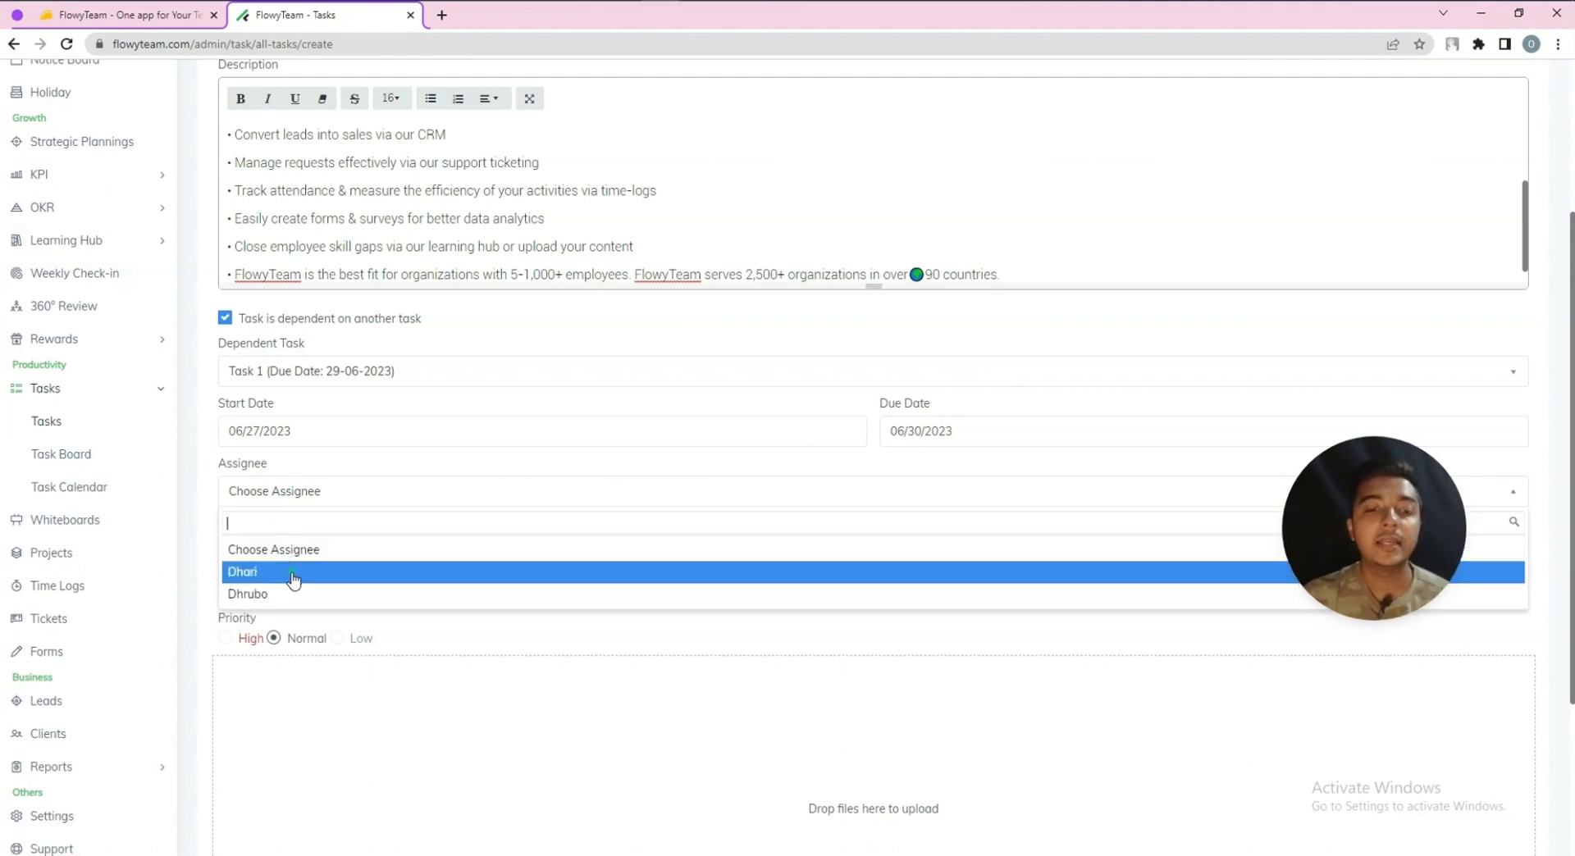
click(294, 574)
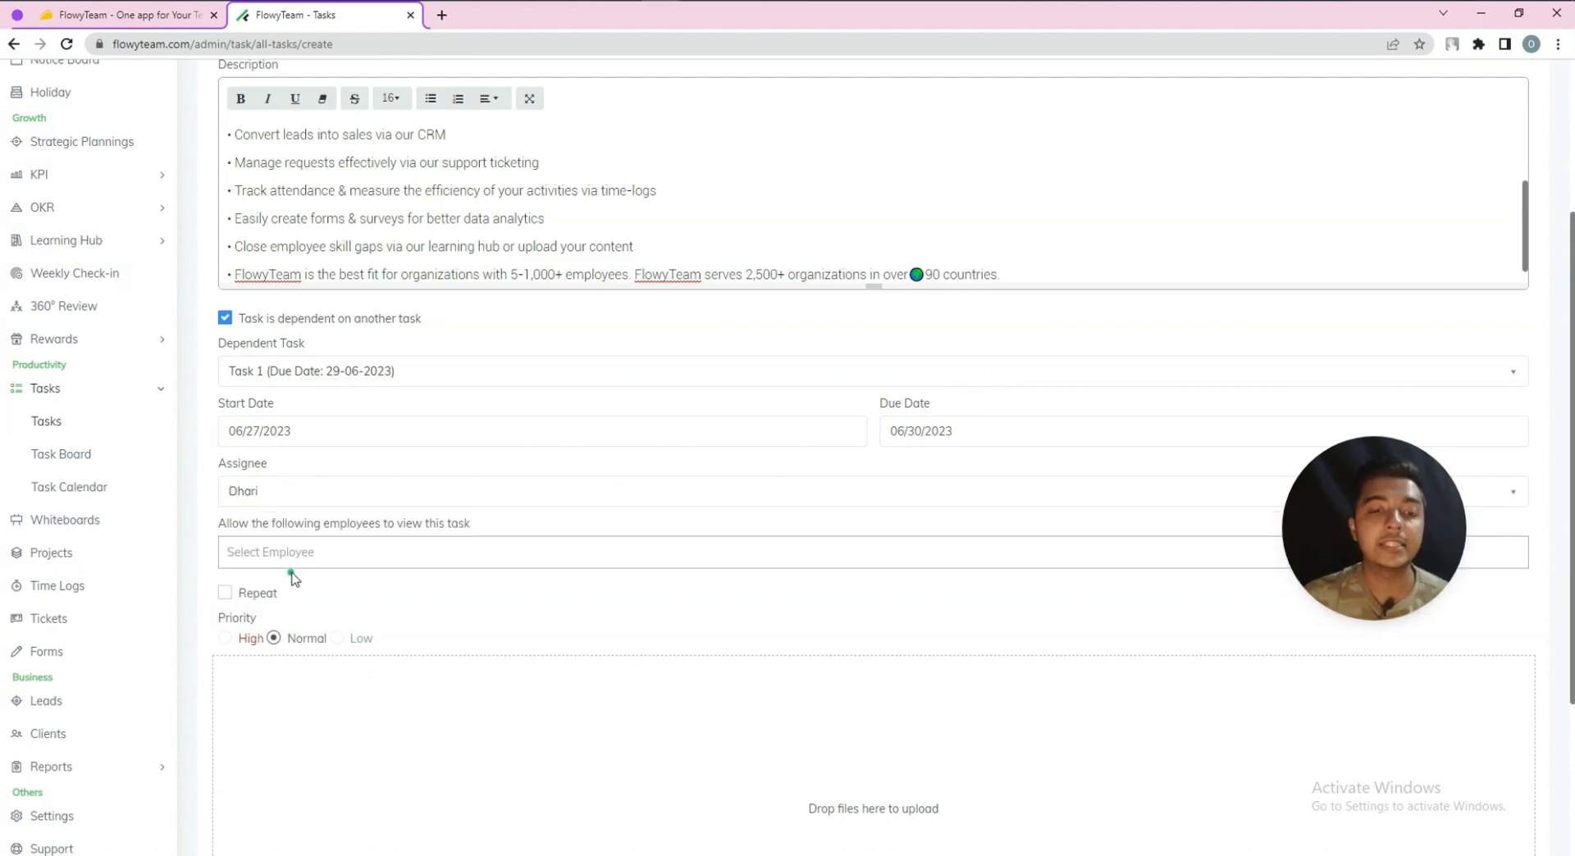
click(248, 548)
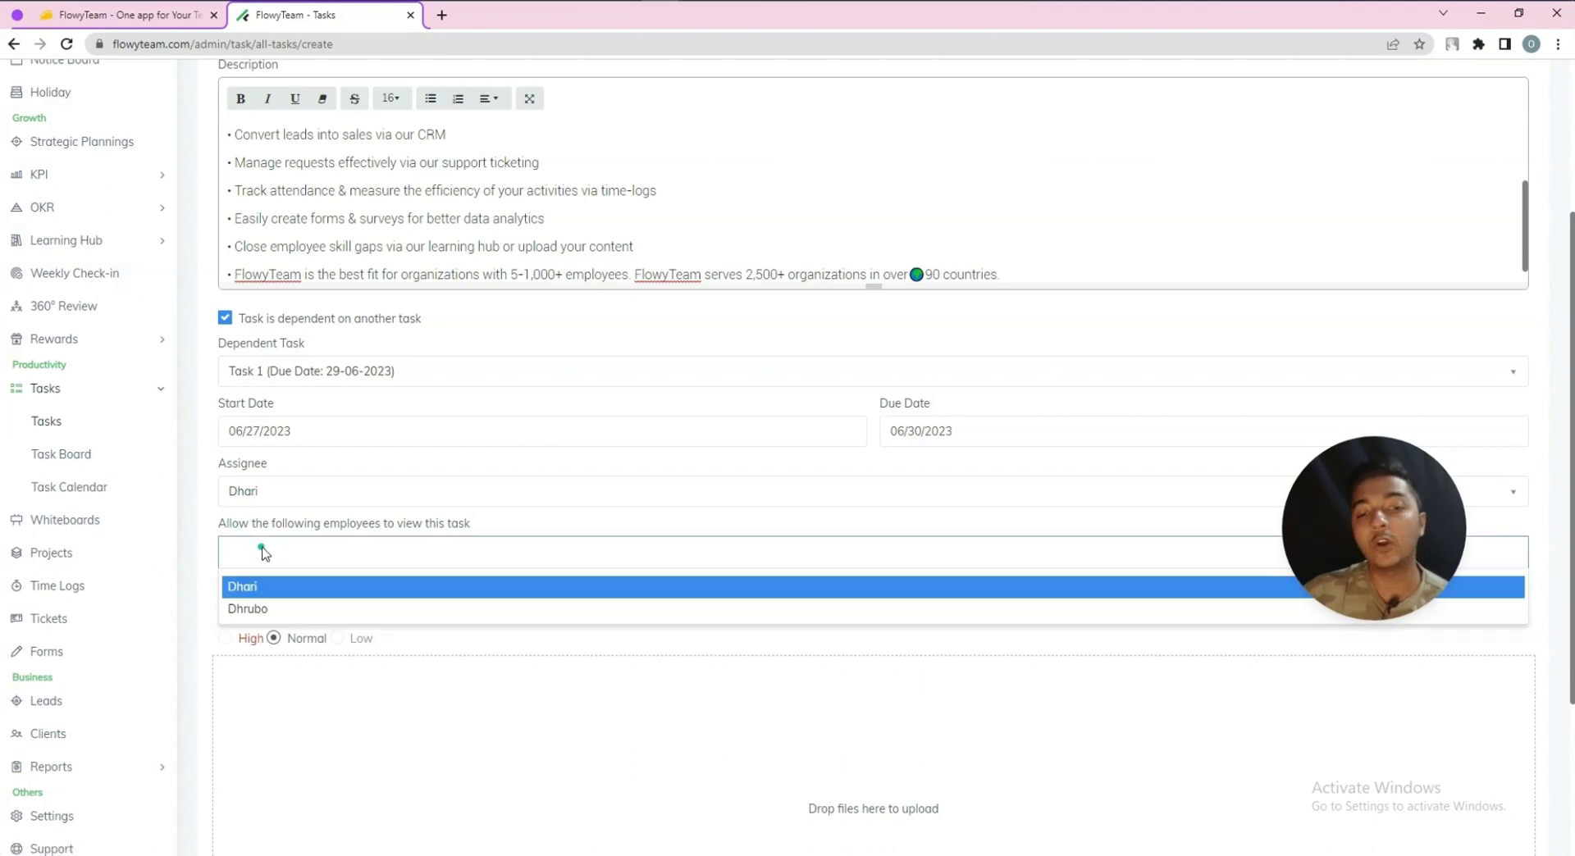
click(320, 608)
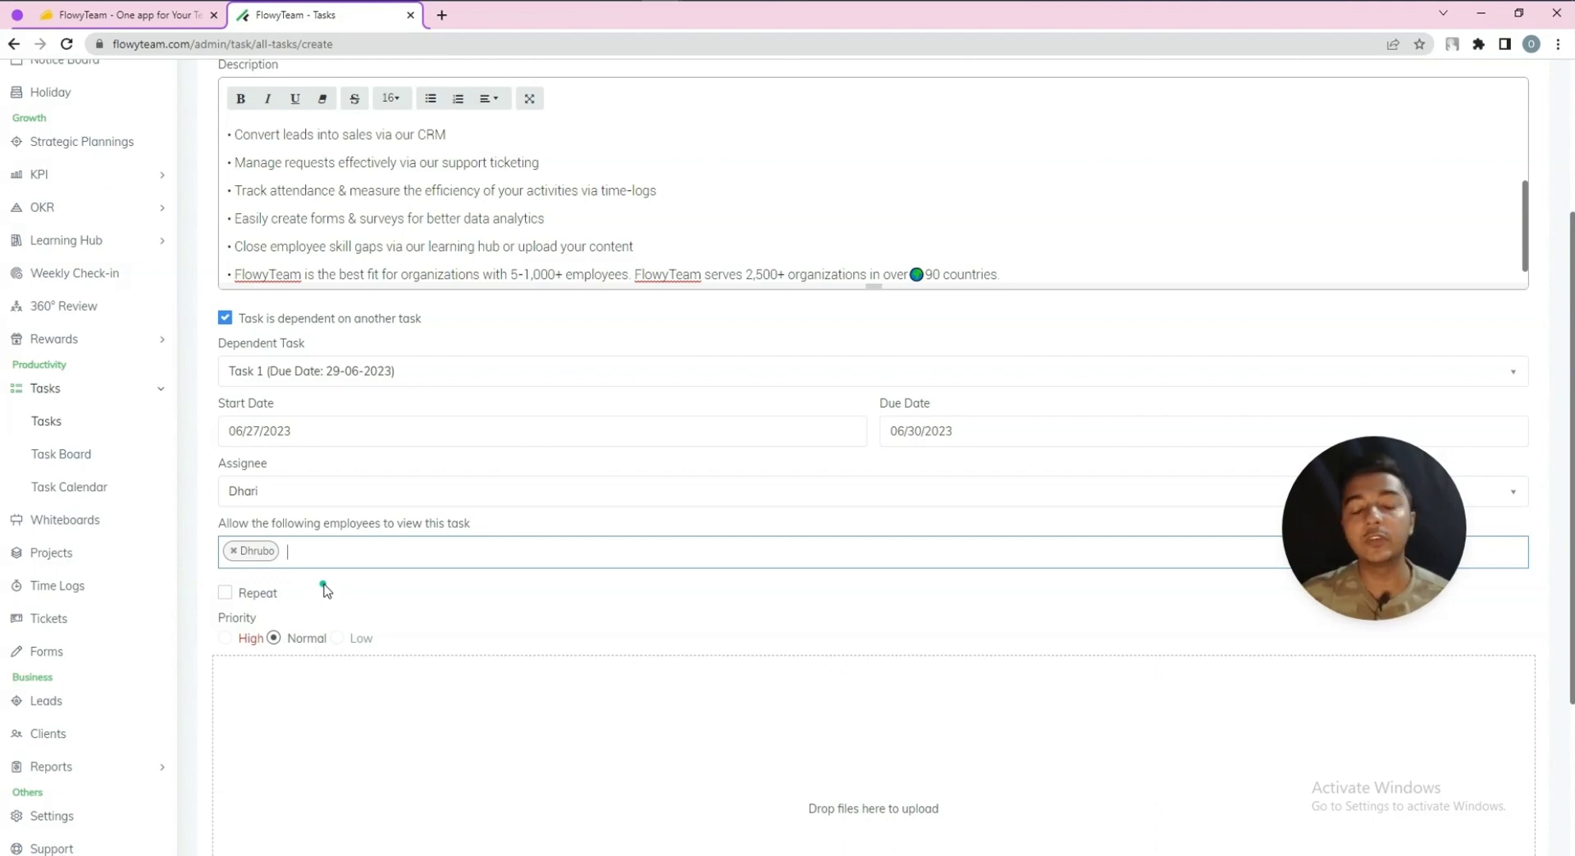
Turn on repeating and set the task to repeat every 4 days
scroll(324, 591, down, 2)
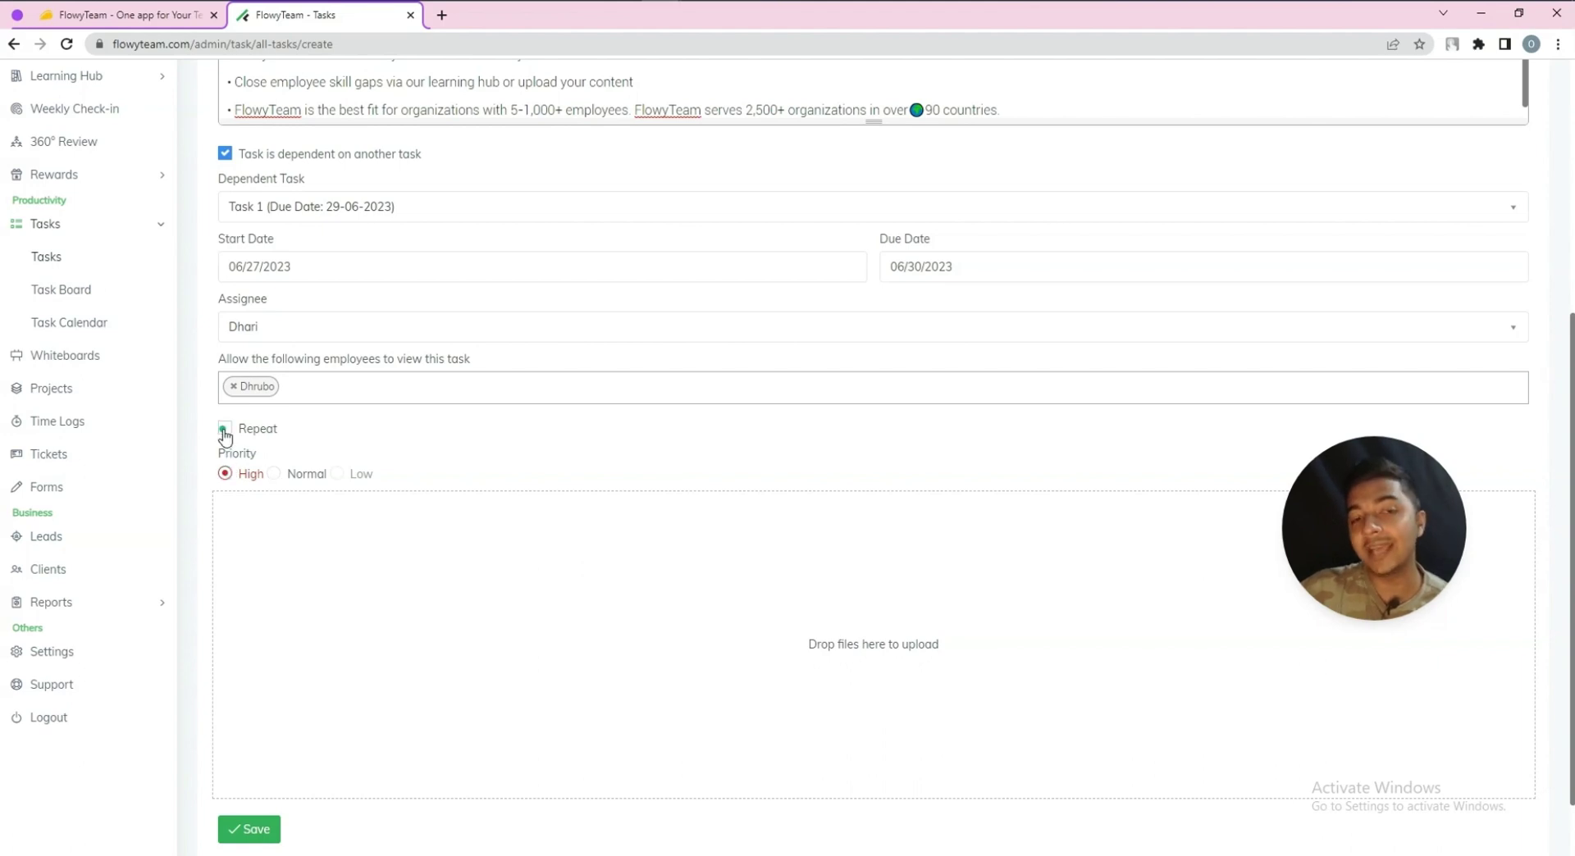
click(225, 429)
click(312, 489)
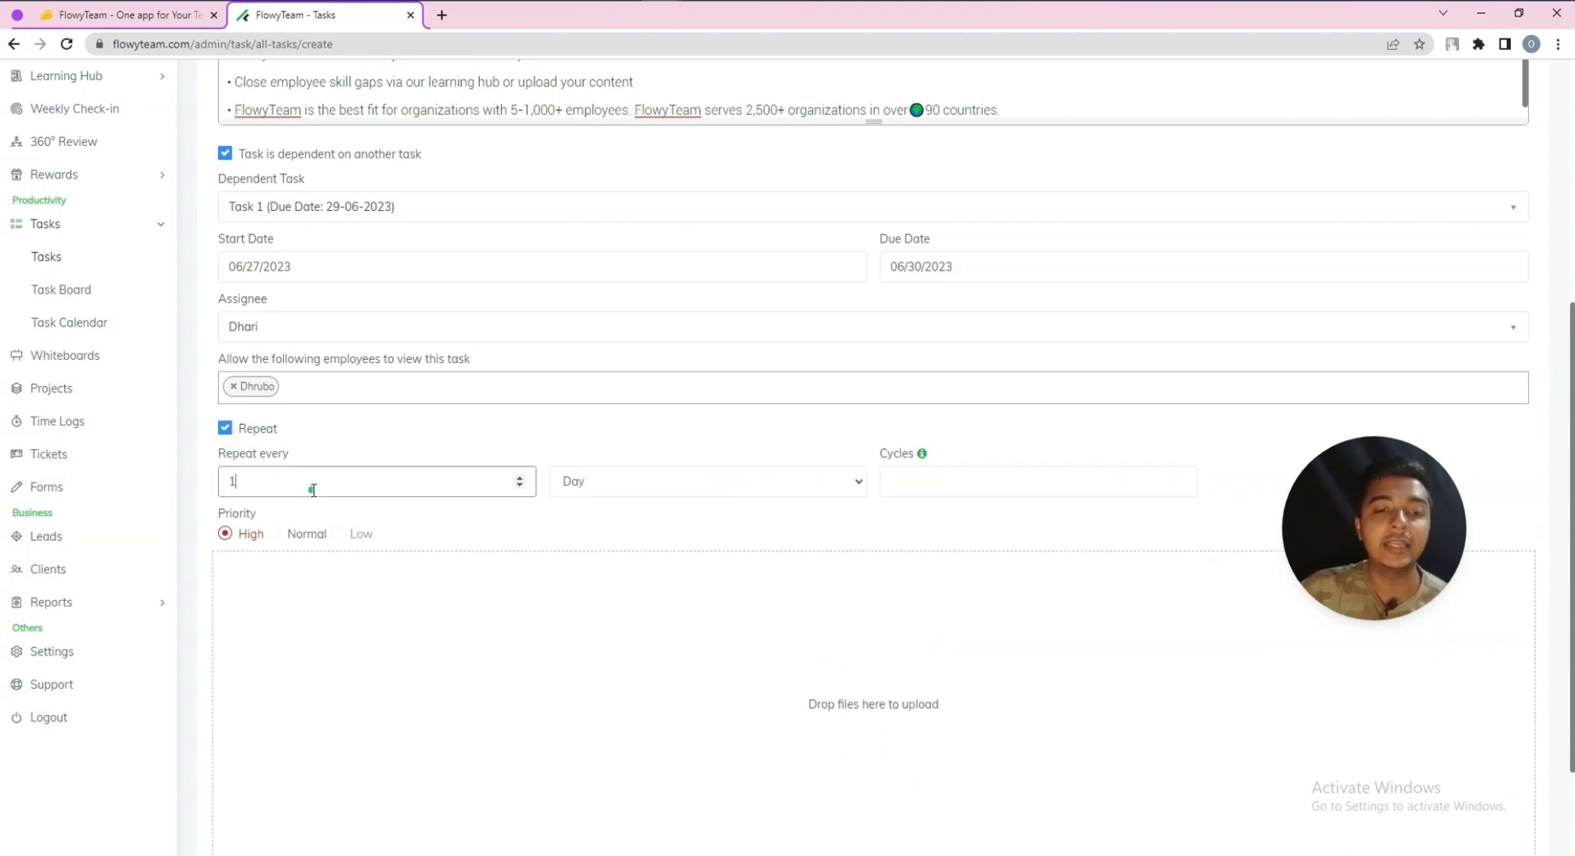
click(665, 490)
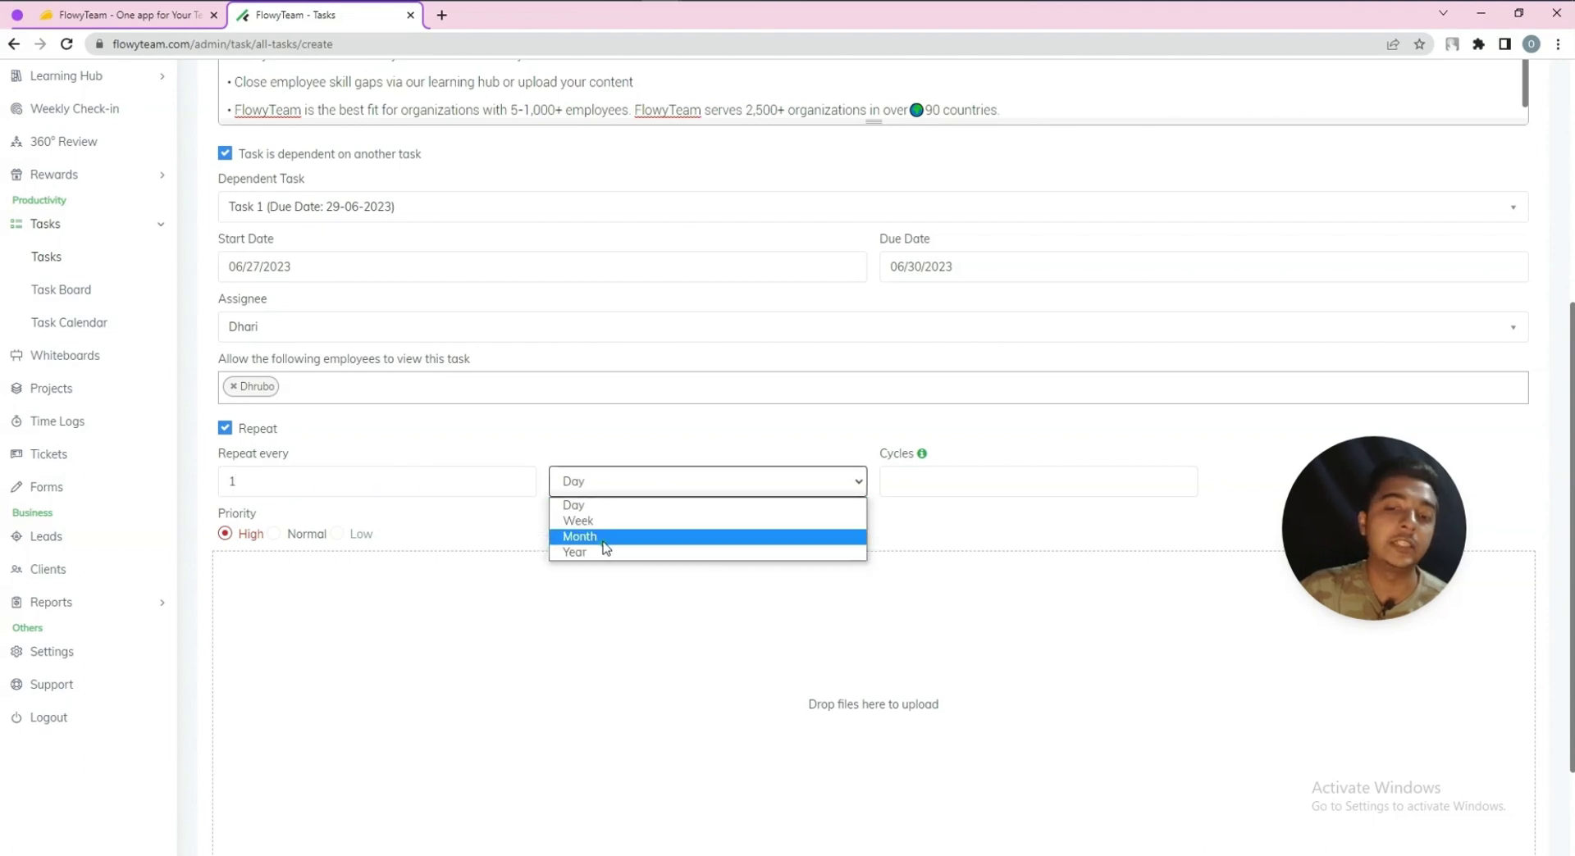
click(926, 477)
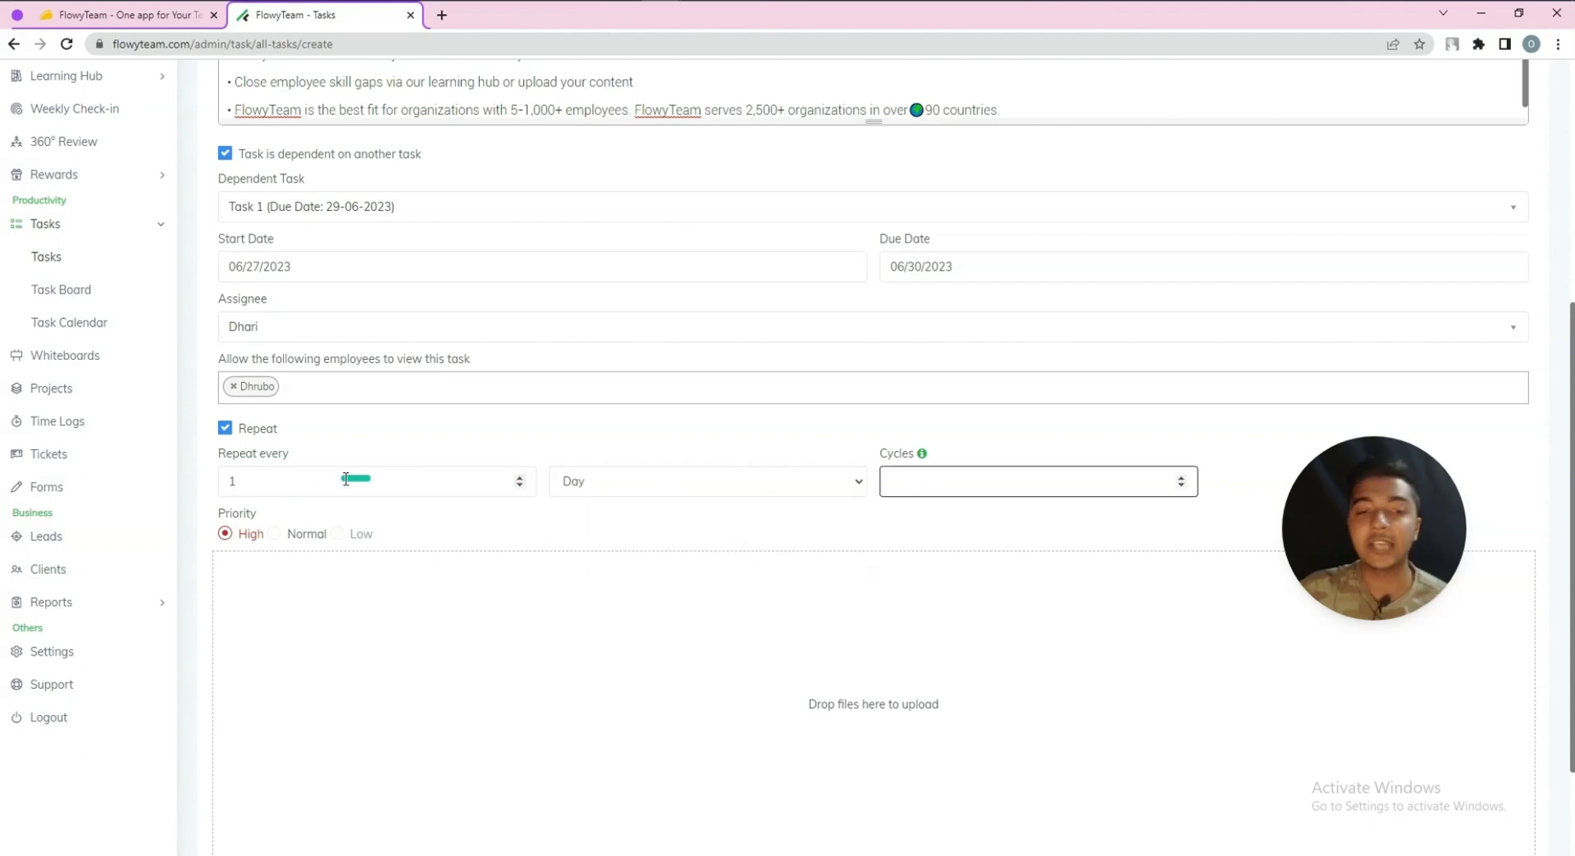
click(465, 477)
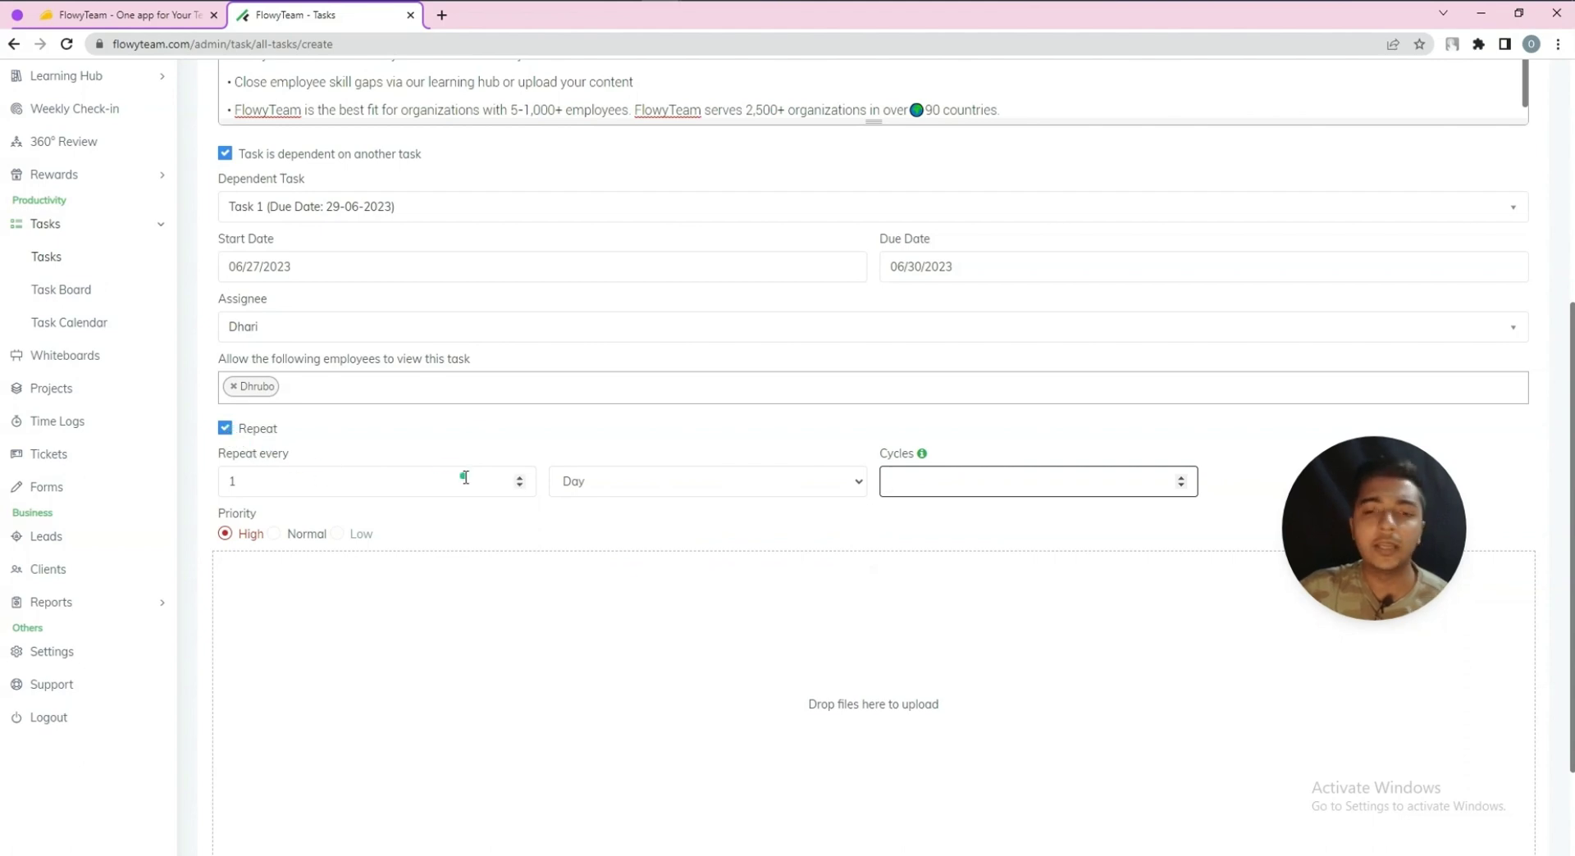
drag(283, 480, 205, 476)
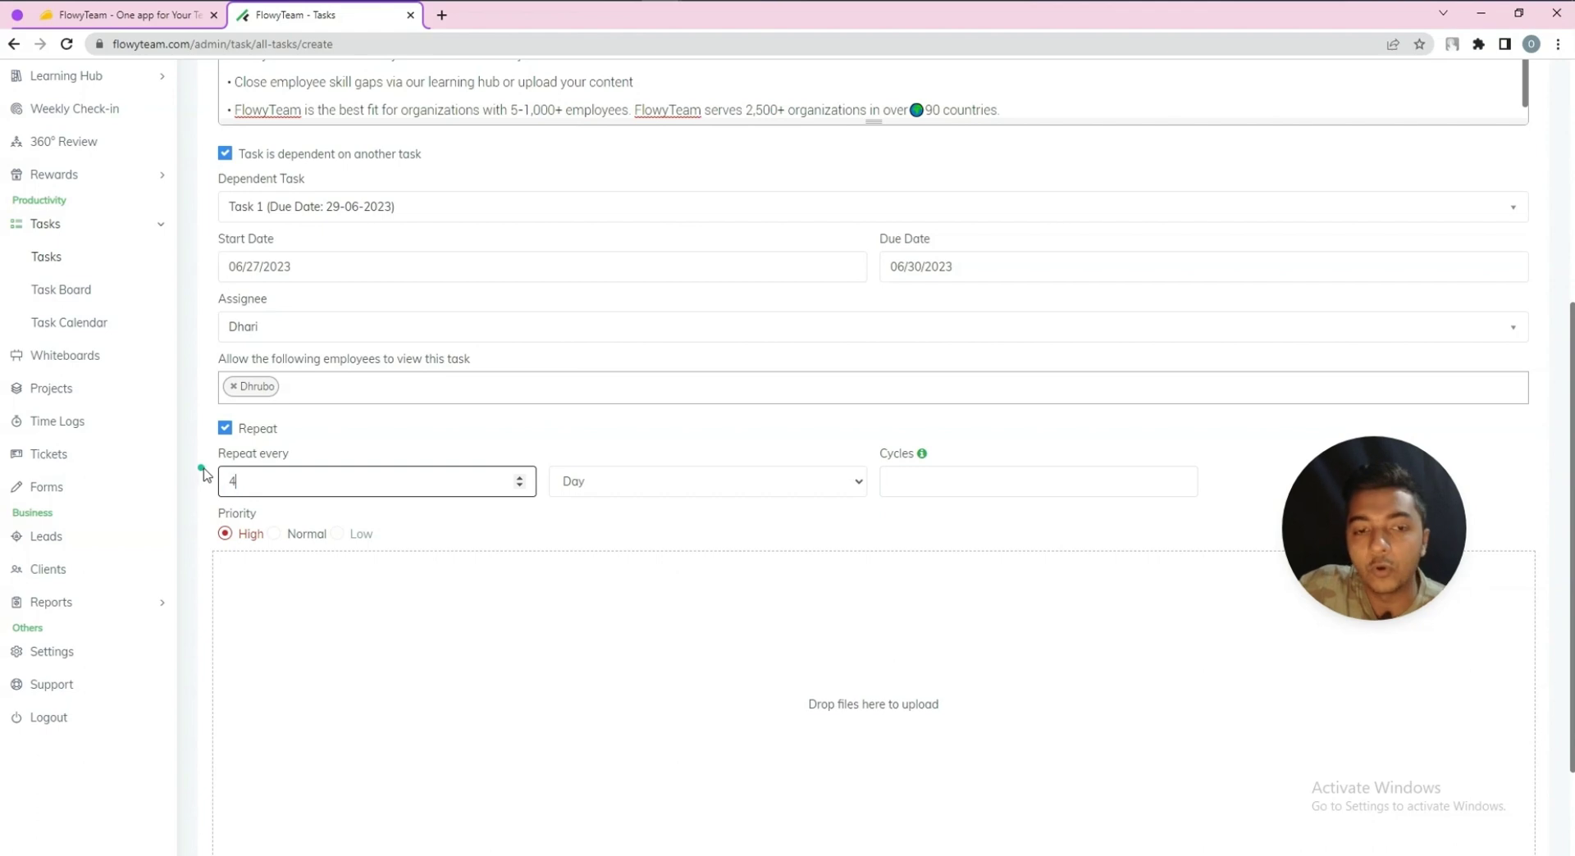
click(596, 488)
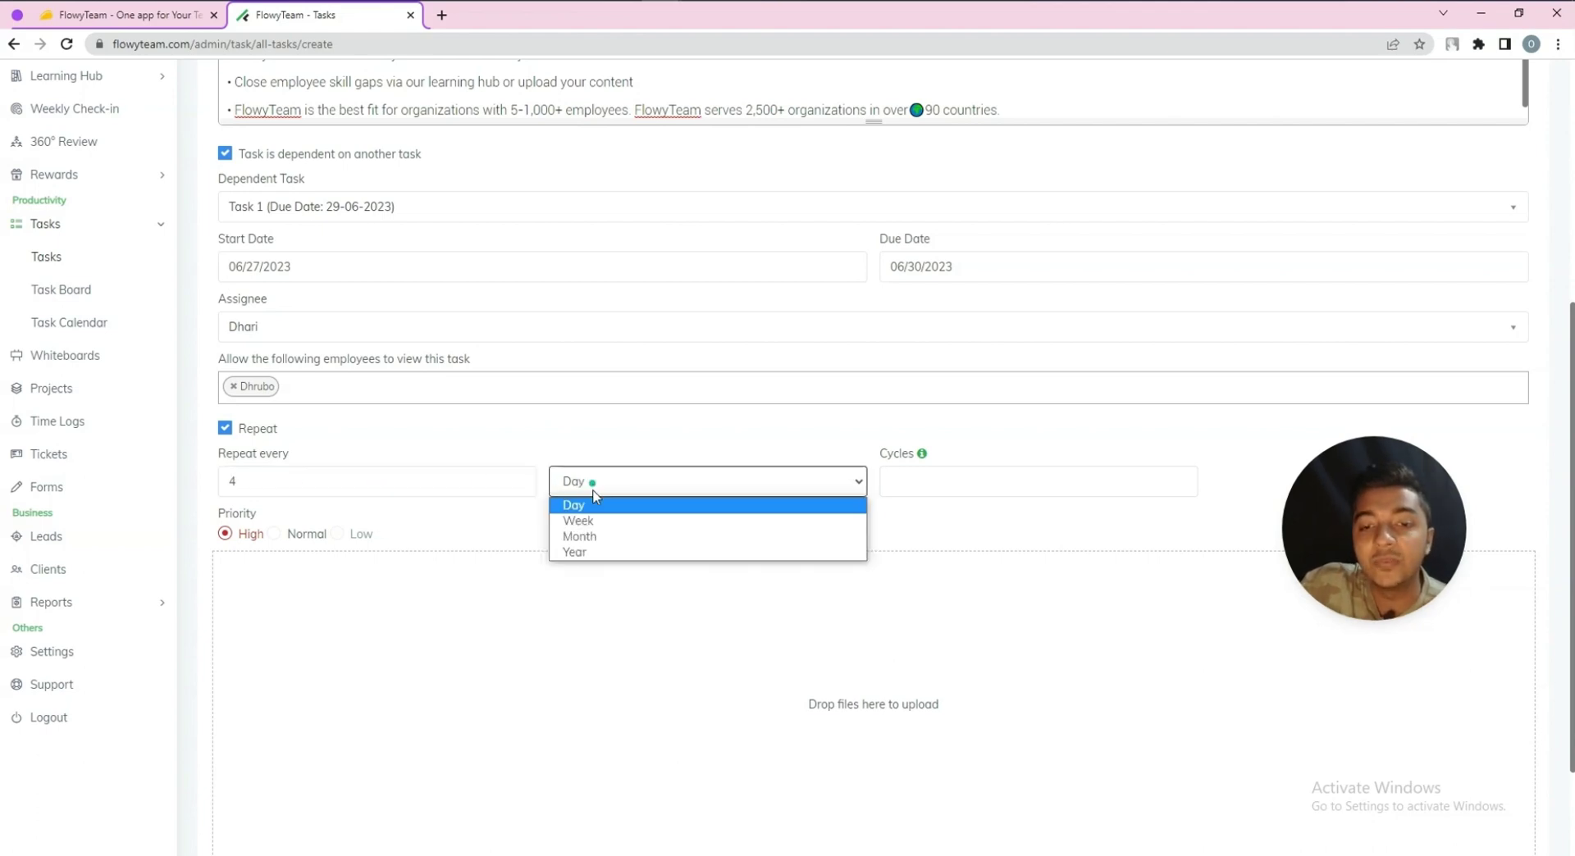
click(595, 512)
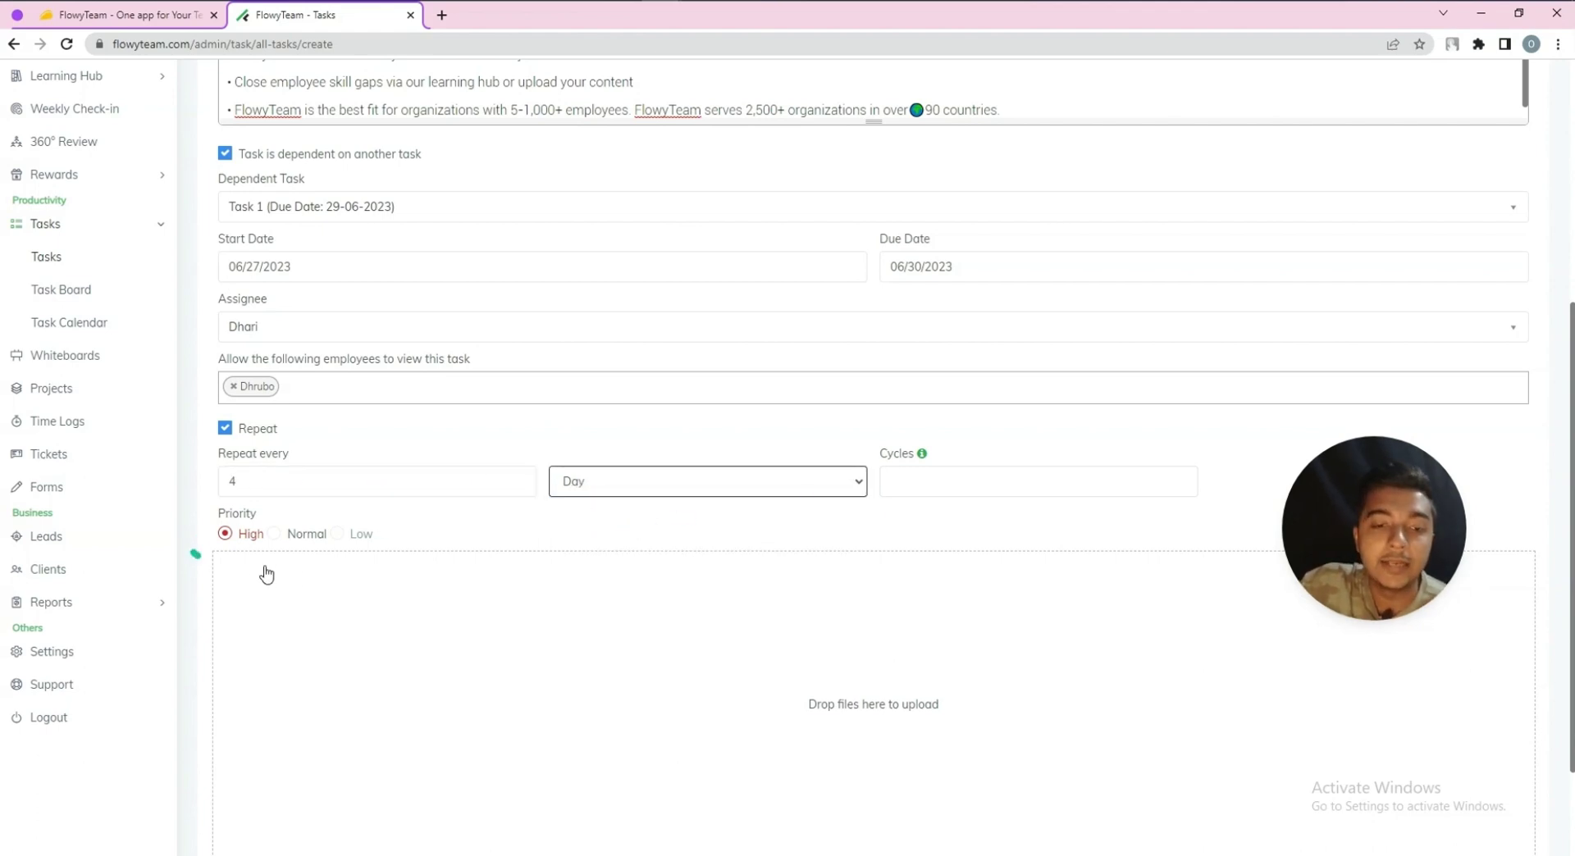
scroll(507, 631, down, 2)
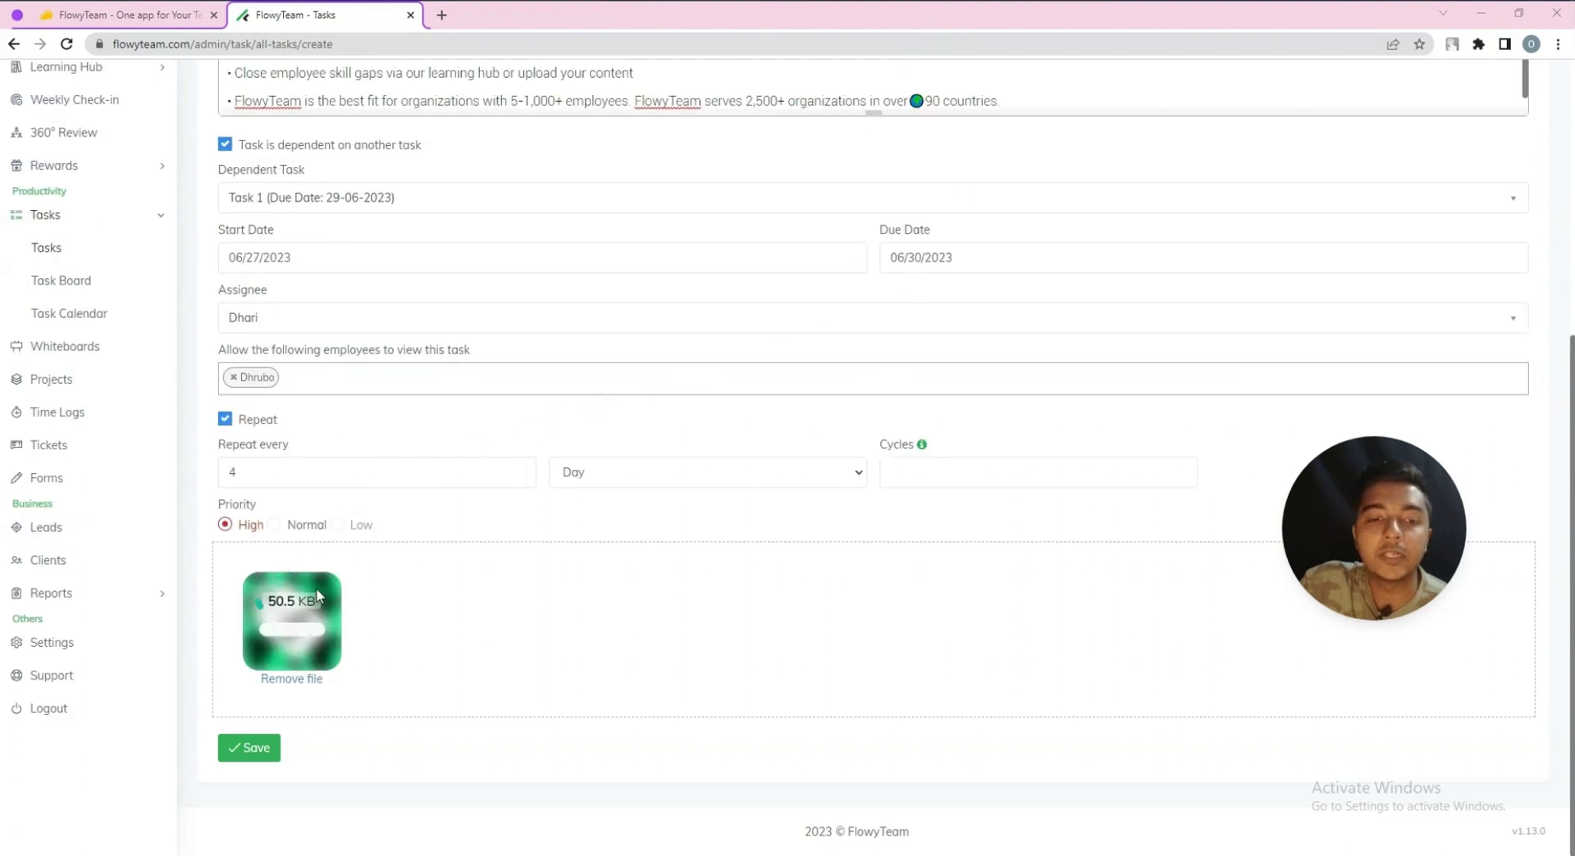
After a failed save, reset the task dates to June 25 through July 9
click(259, 748)
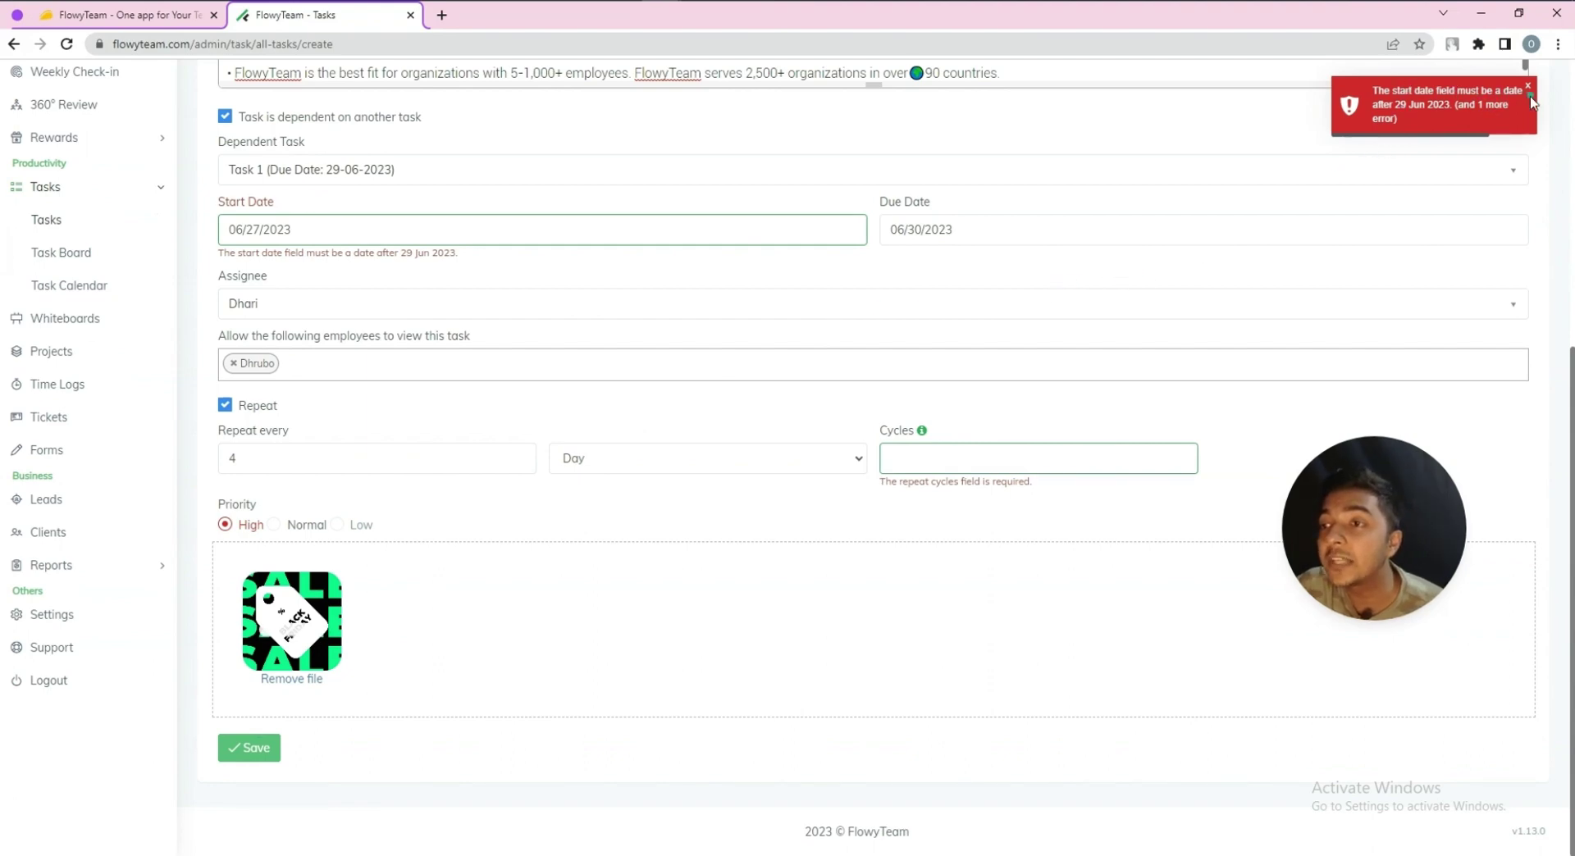
click(1452, 110)
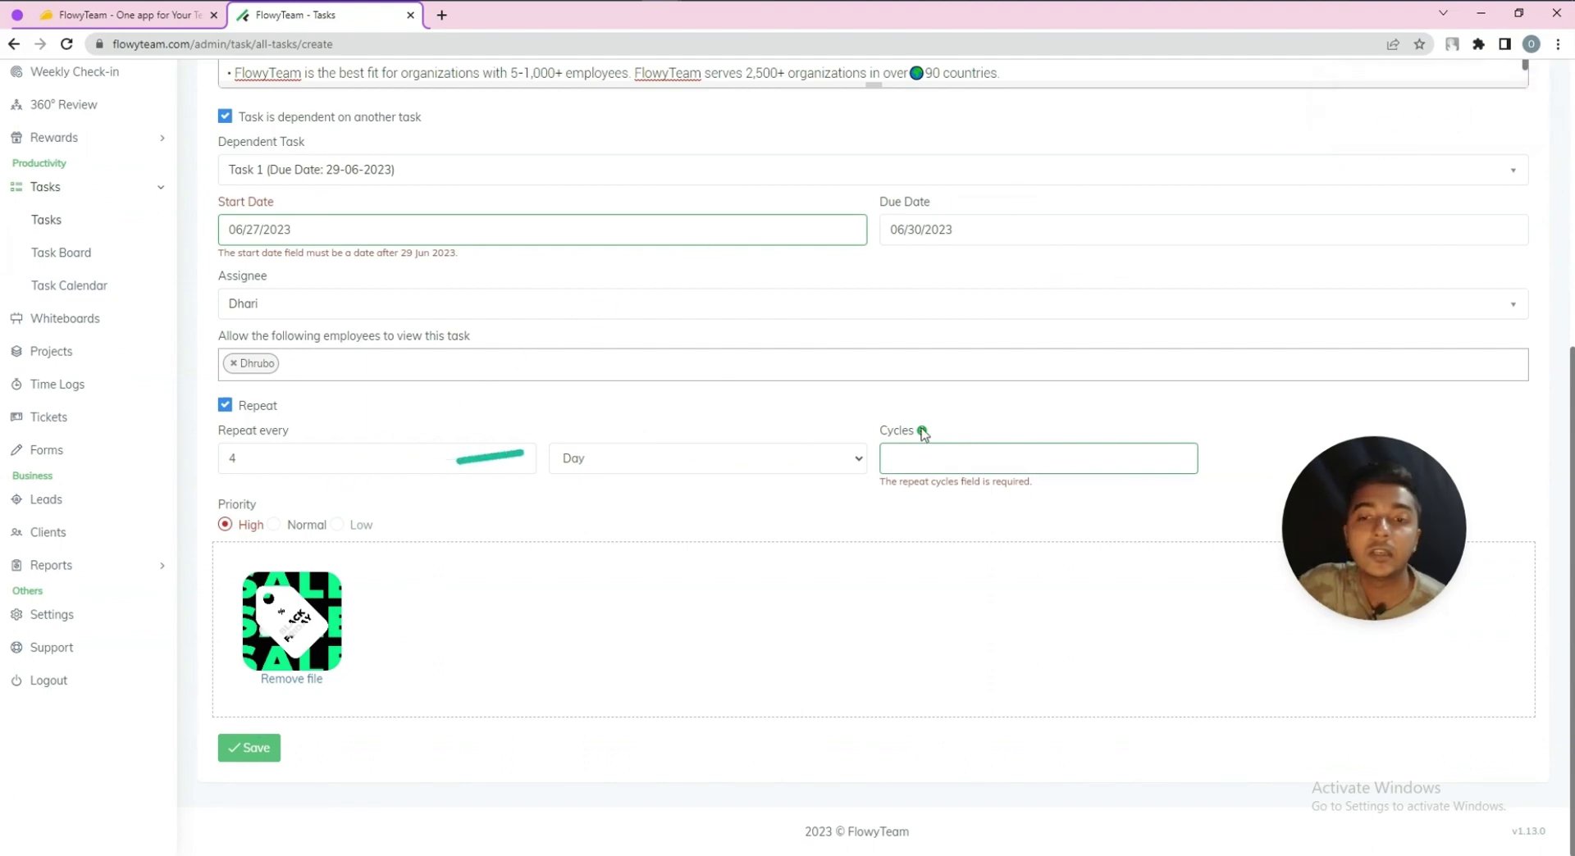
scroll(940, 415, up, 2)
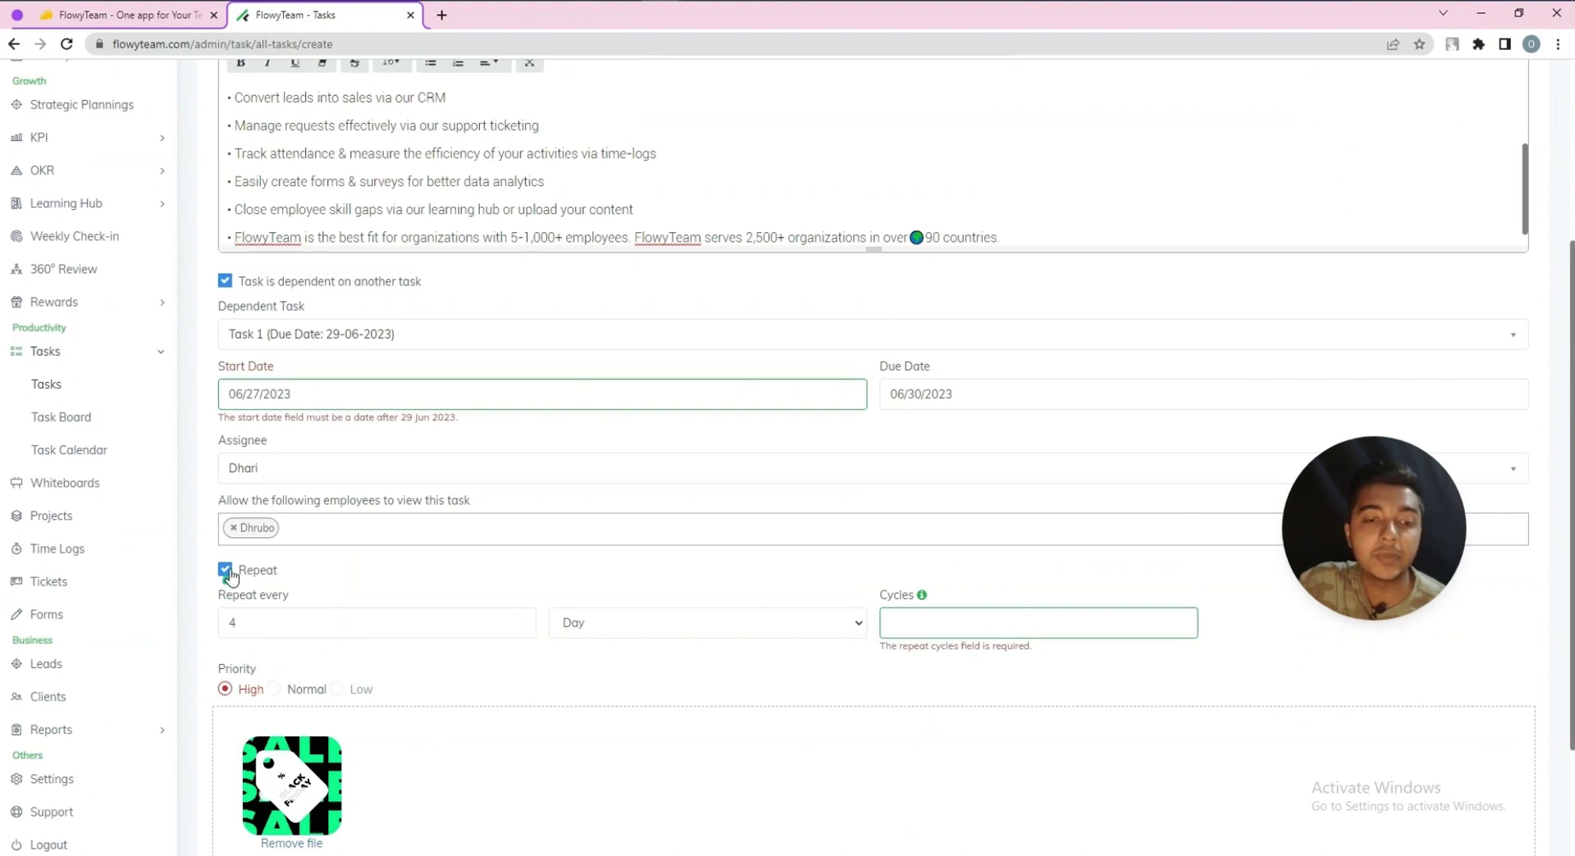
click(289, 392)
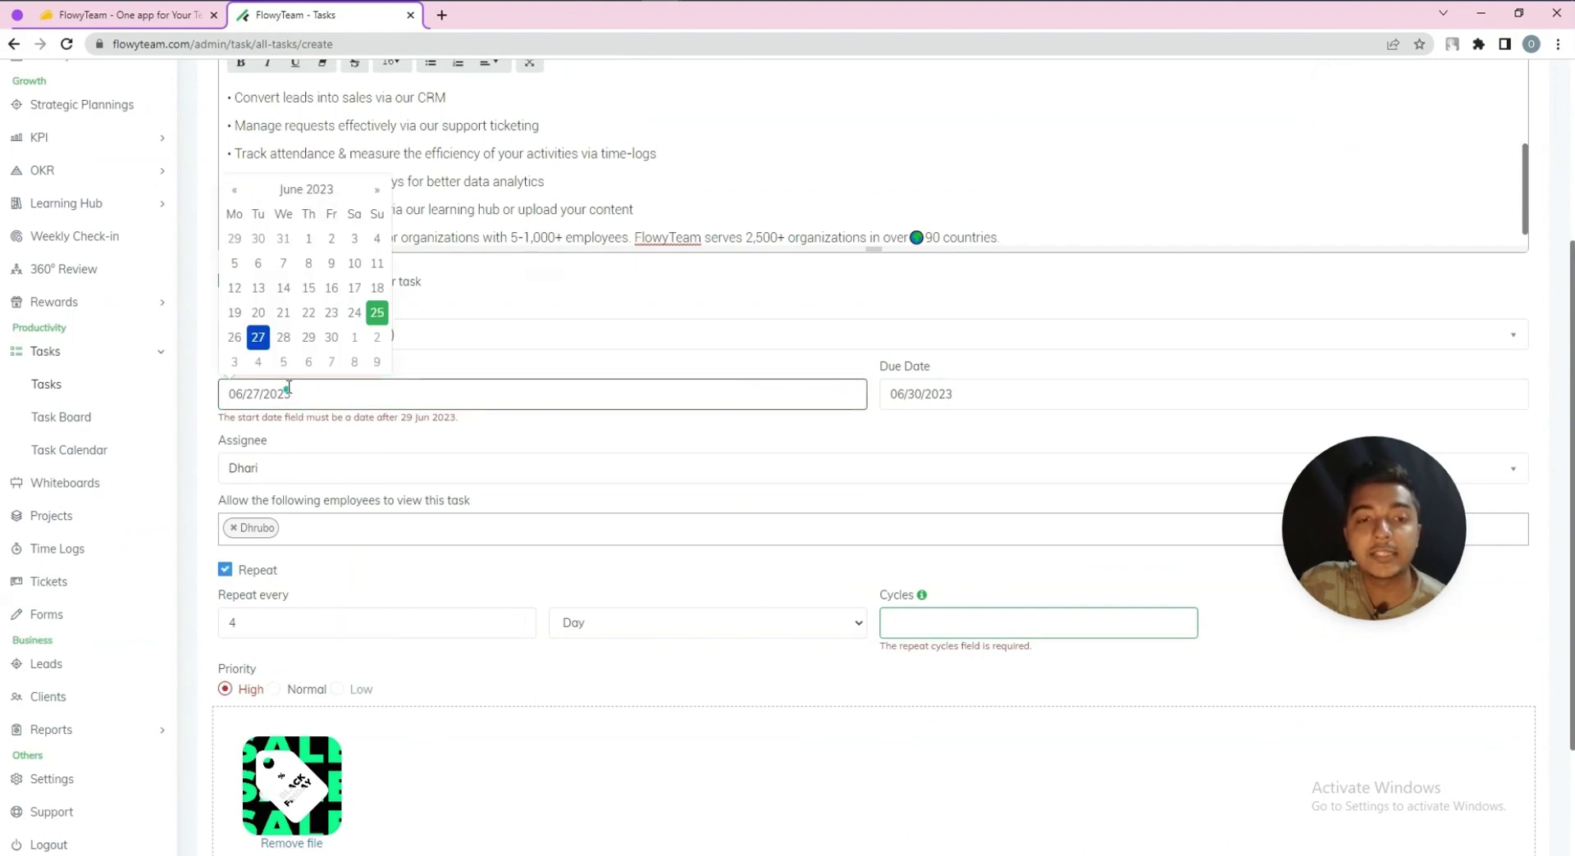
click(372, 312)
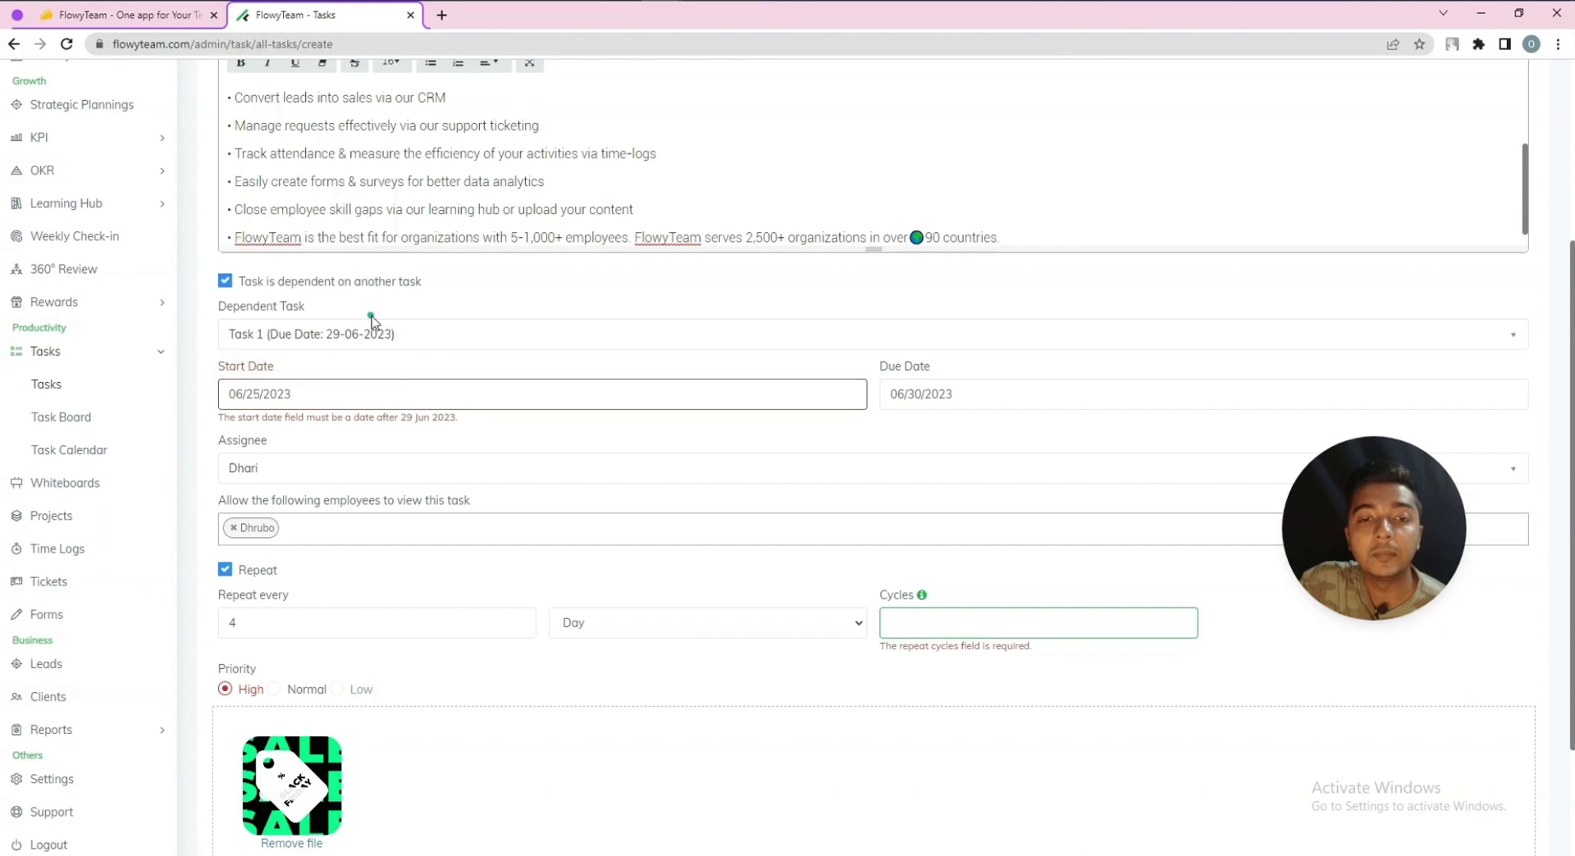
click(980, 395)
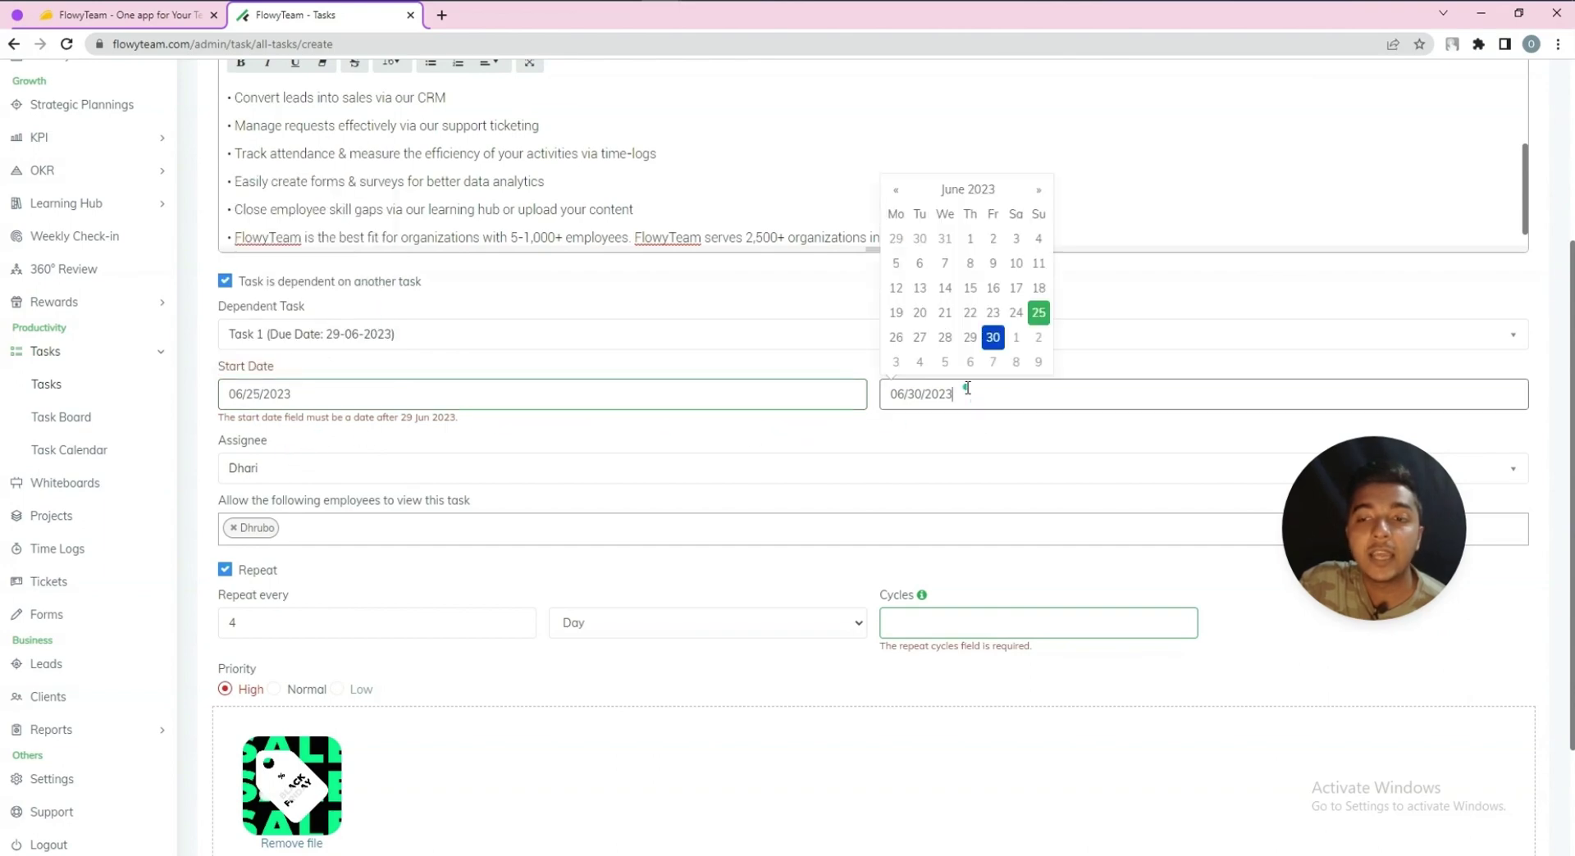
click(1038, 361)
scroll(257, 750, down, 2)
Turn off repeat, move the start date to June 30, and save the task
click(257, 750)
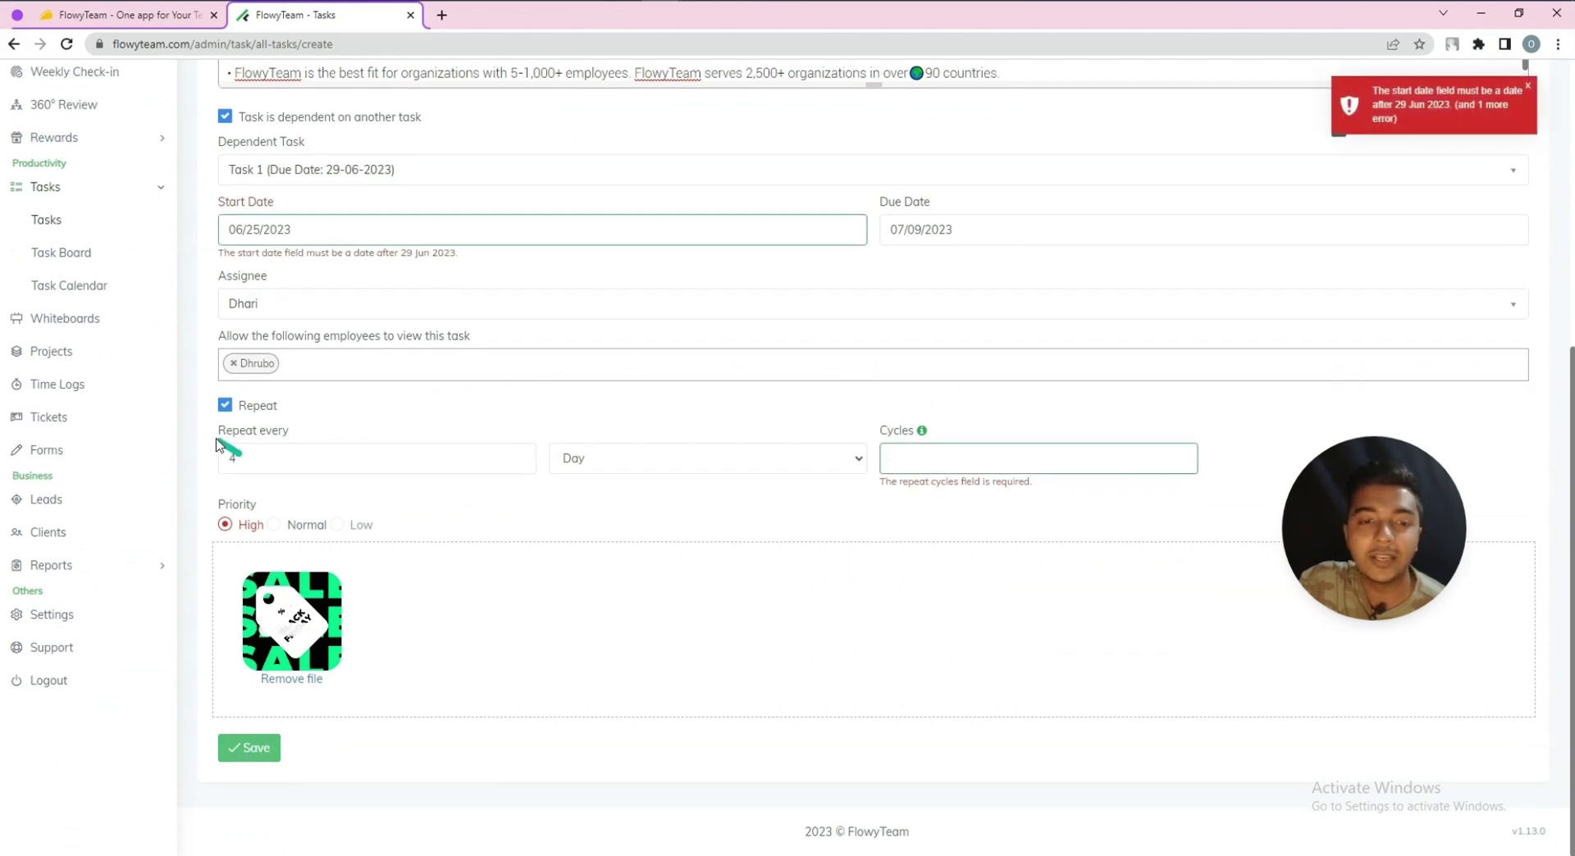
click(225, 405)
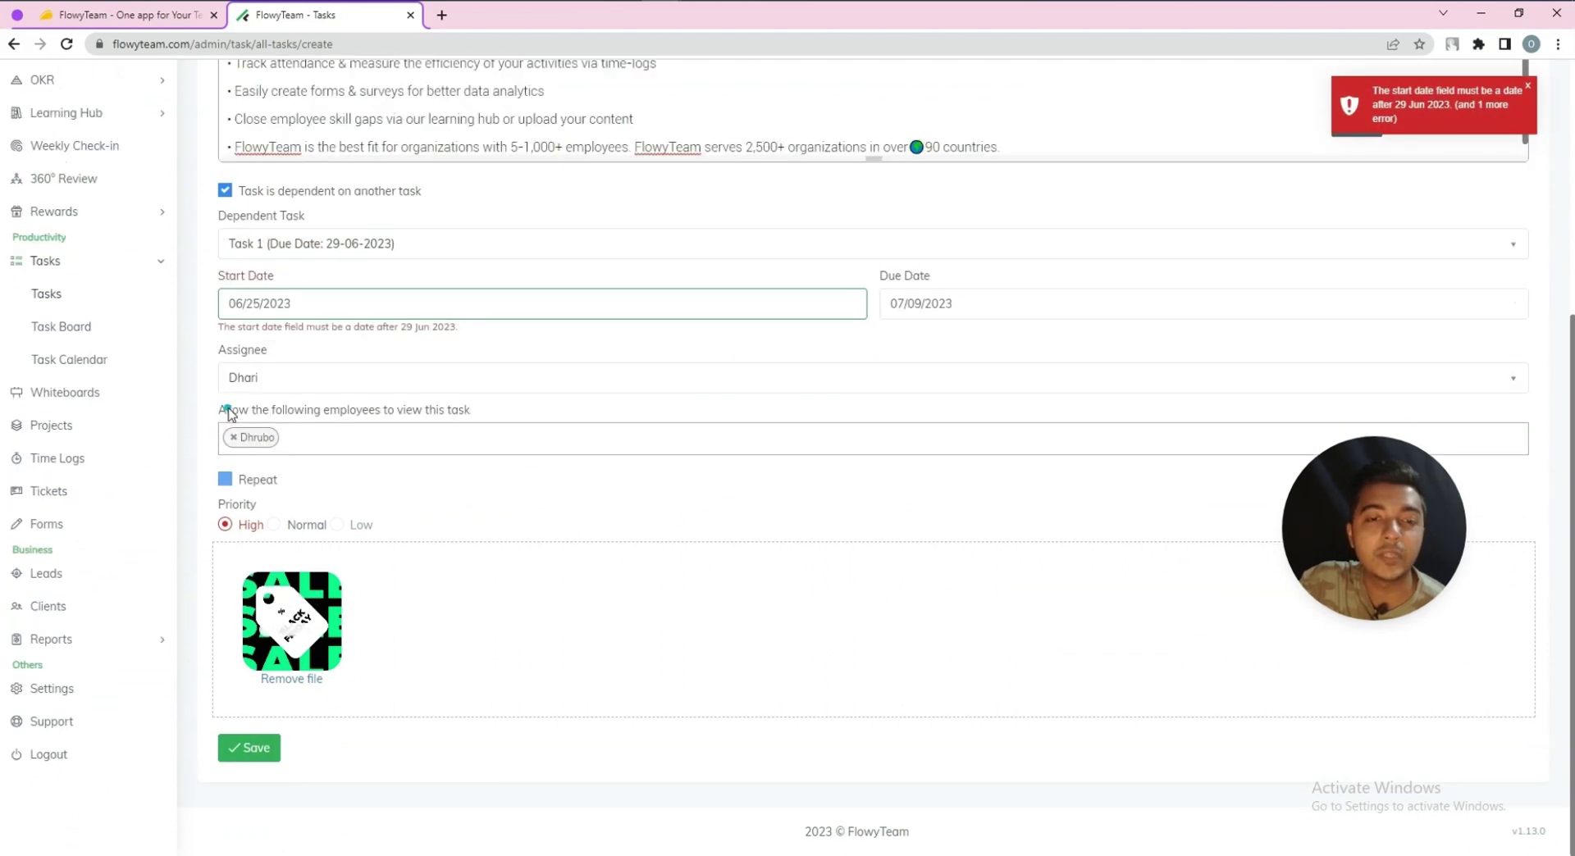
click(258, 746)
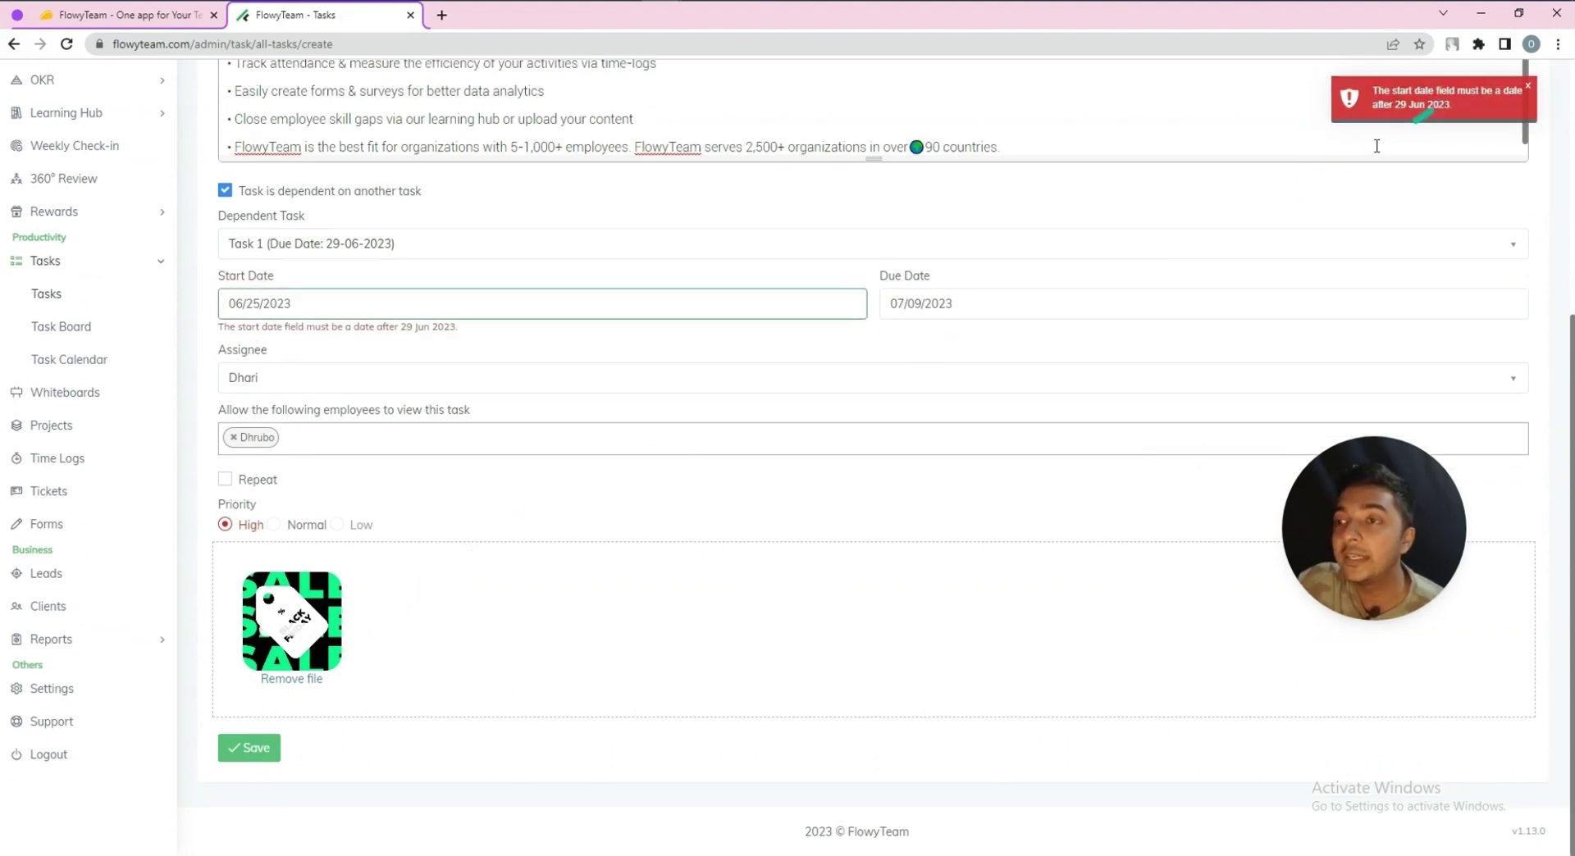
click(324, 308)
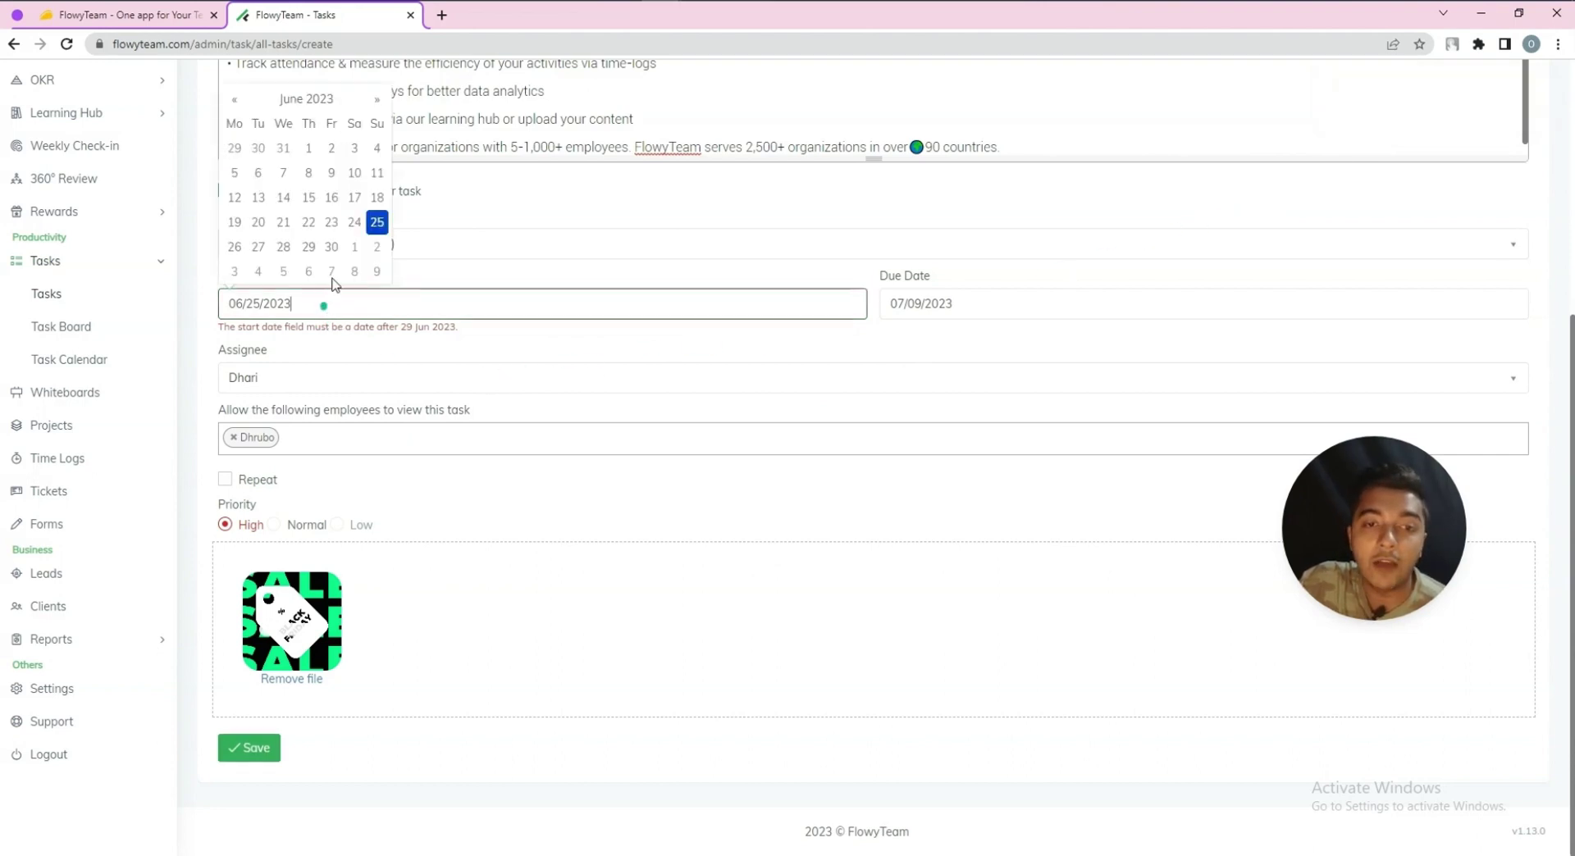
click(332, 248)
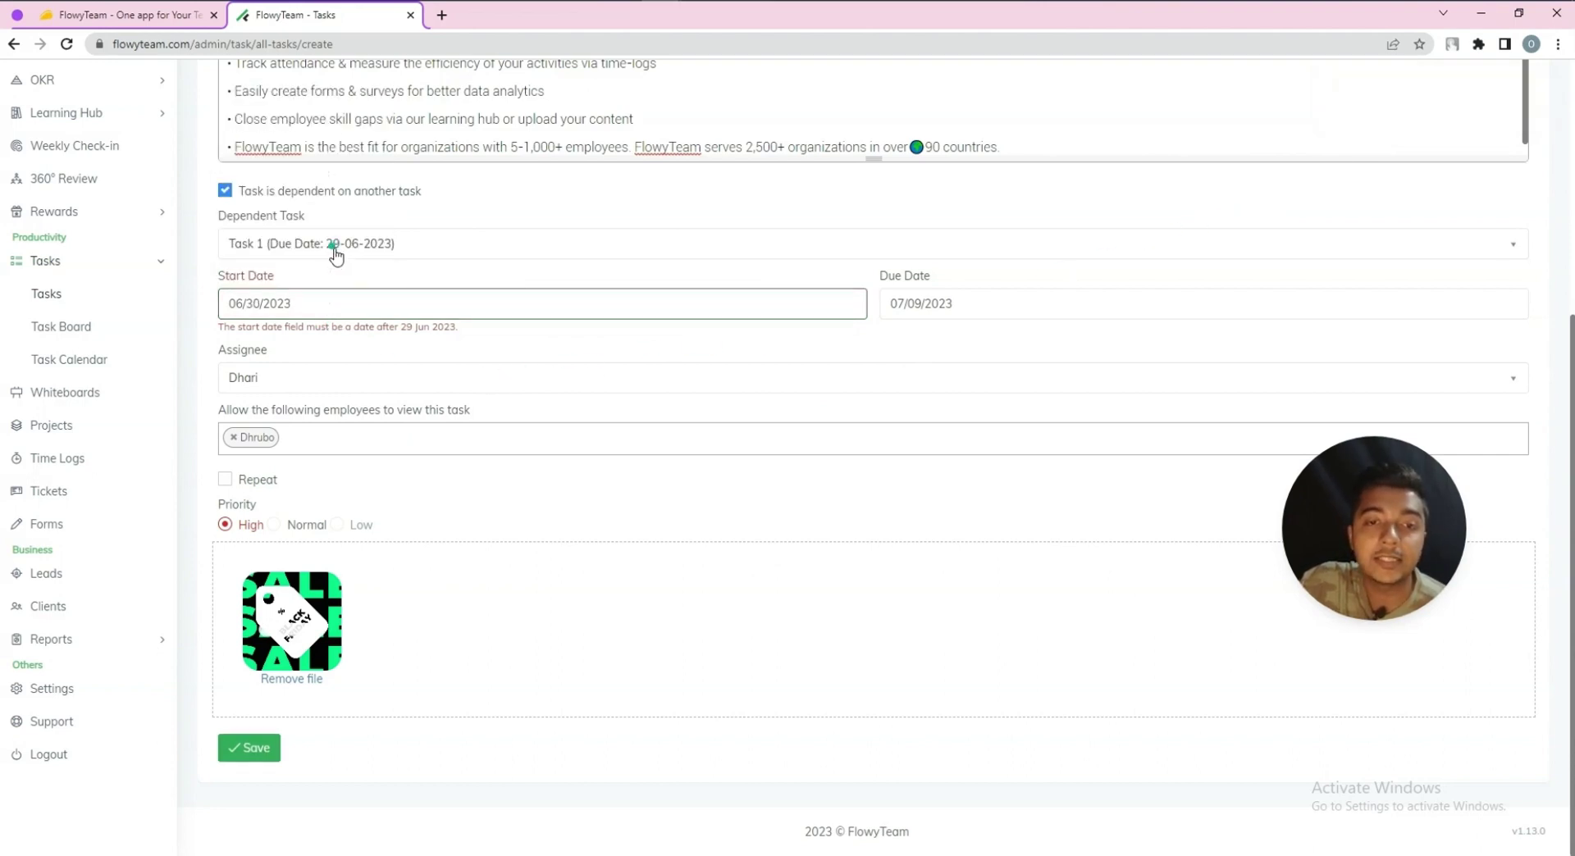
click(247, 748)
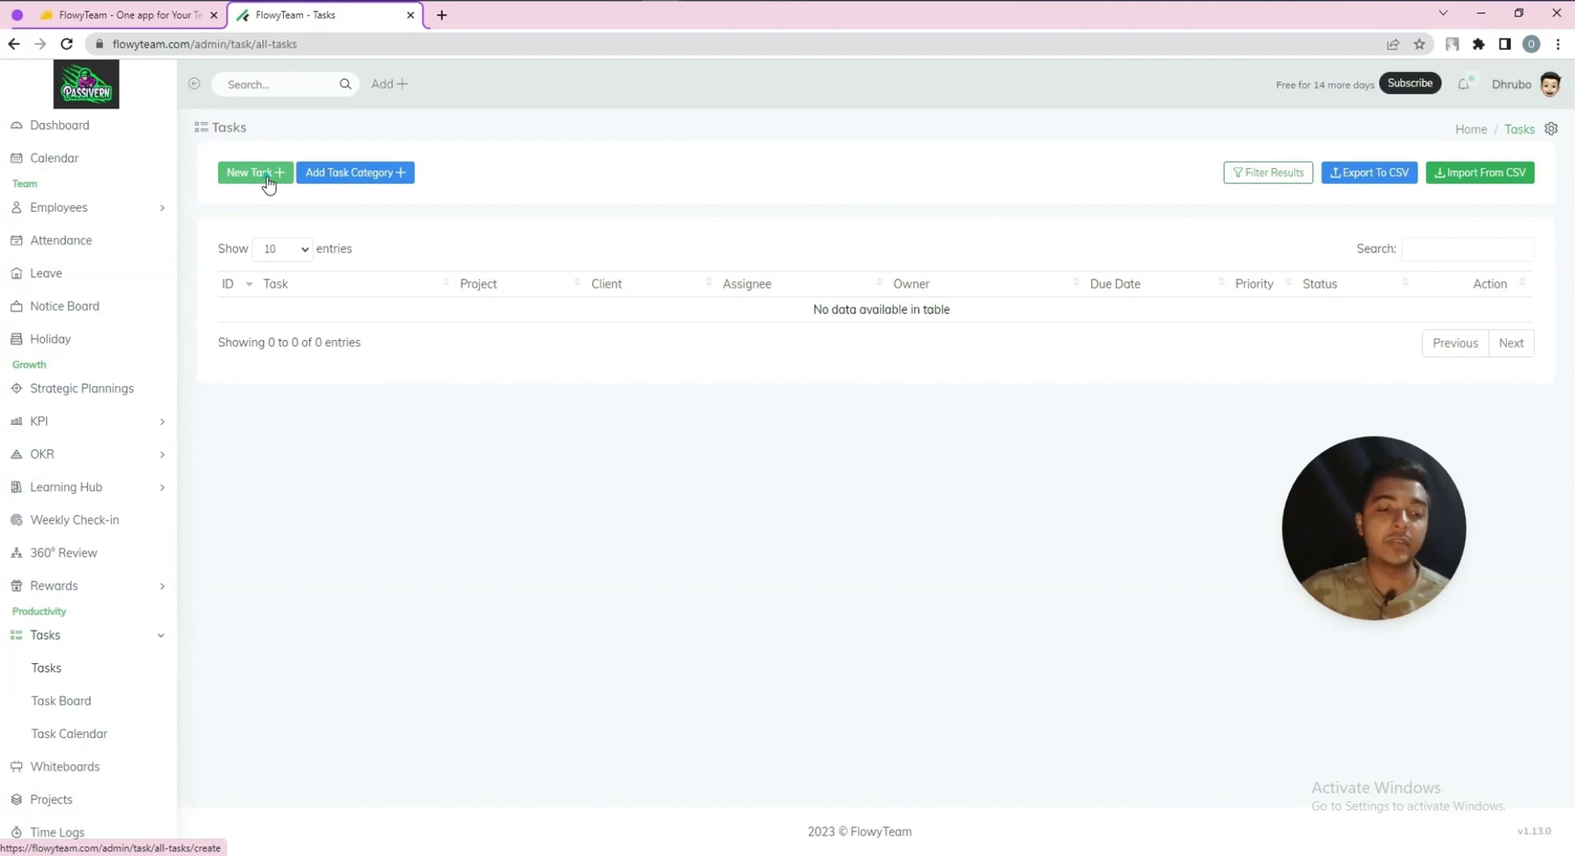
Drag Task 1 into the Completed column on the task board, then view the Task Calendar
click(77, 701)
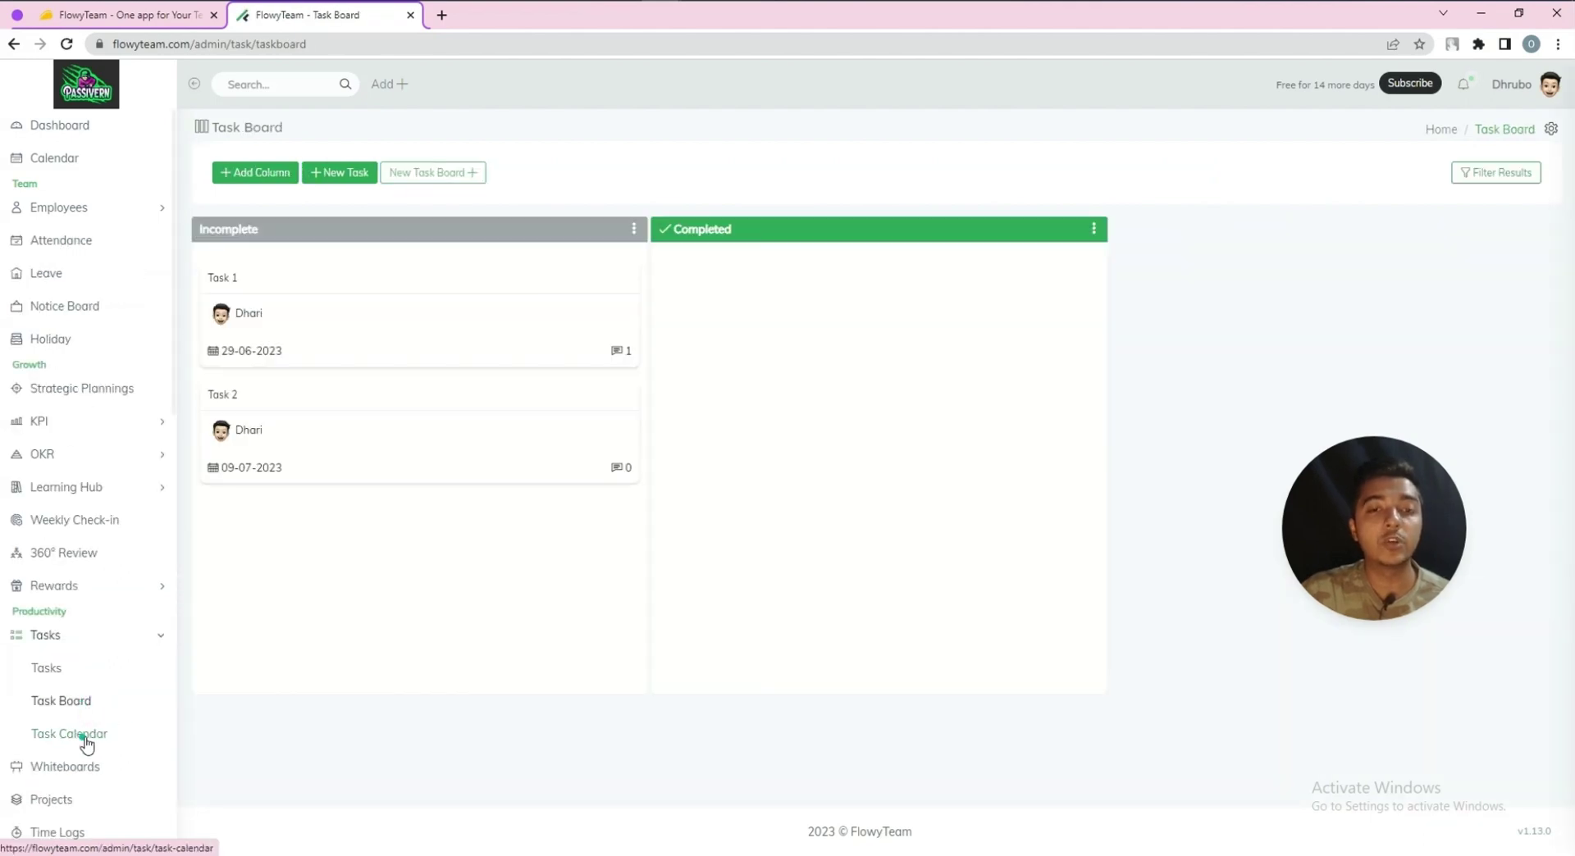
drag(274, 340, 771, 322)
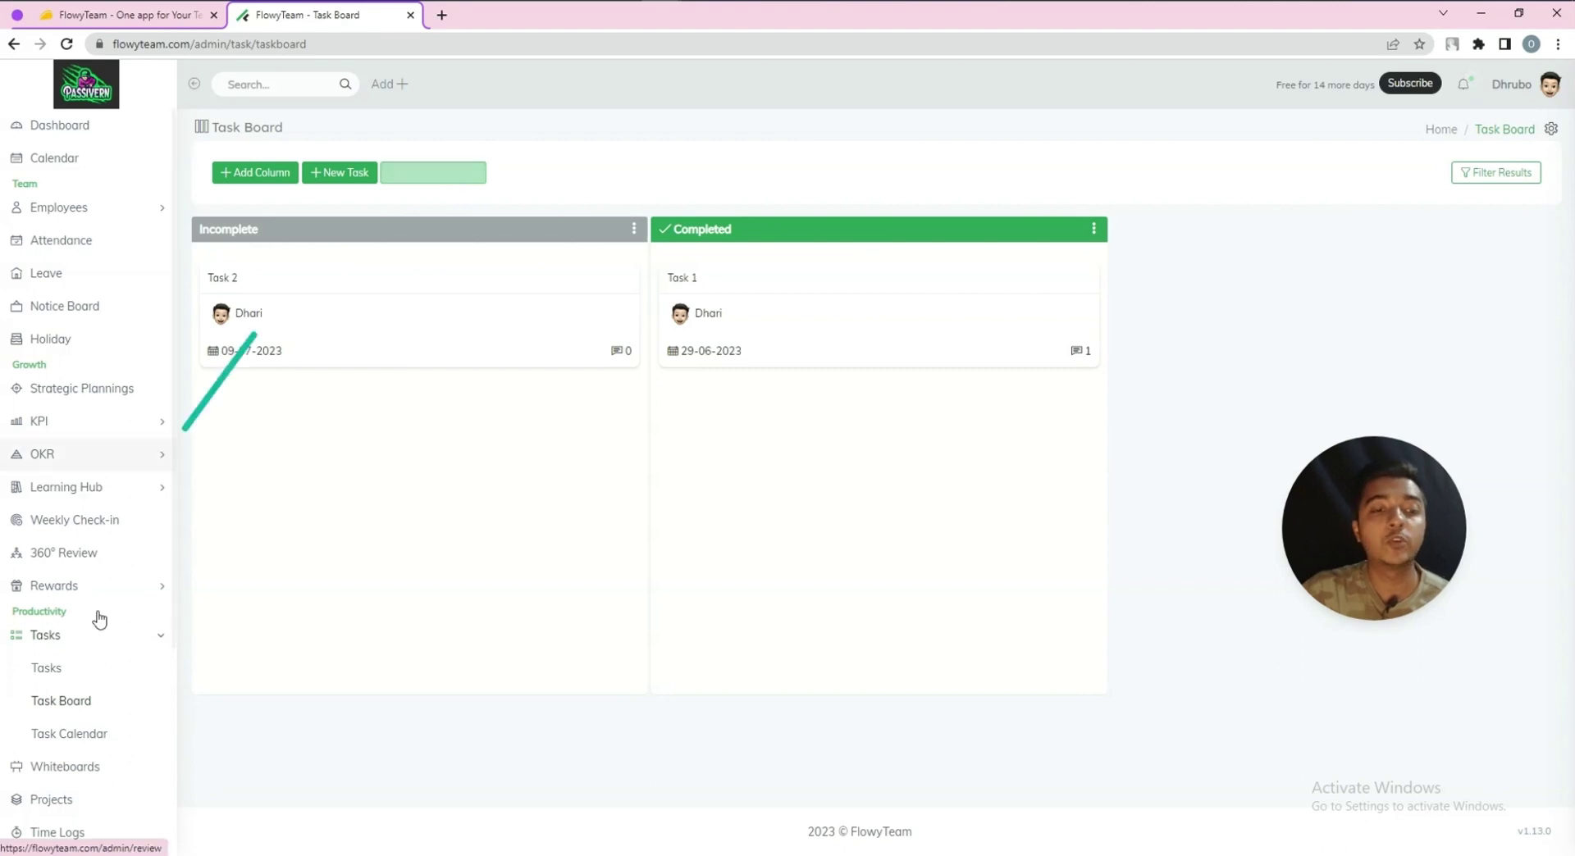
click(70, 742)
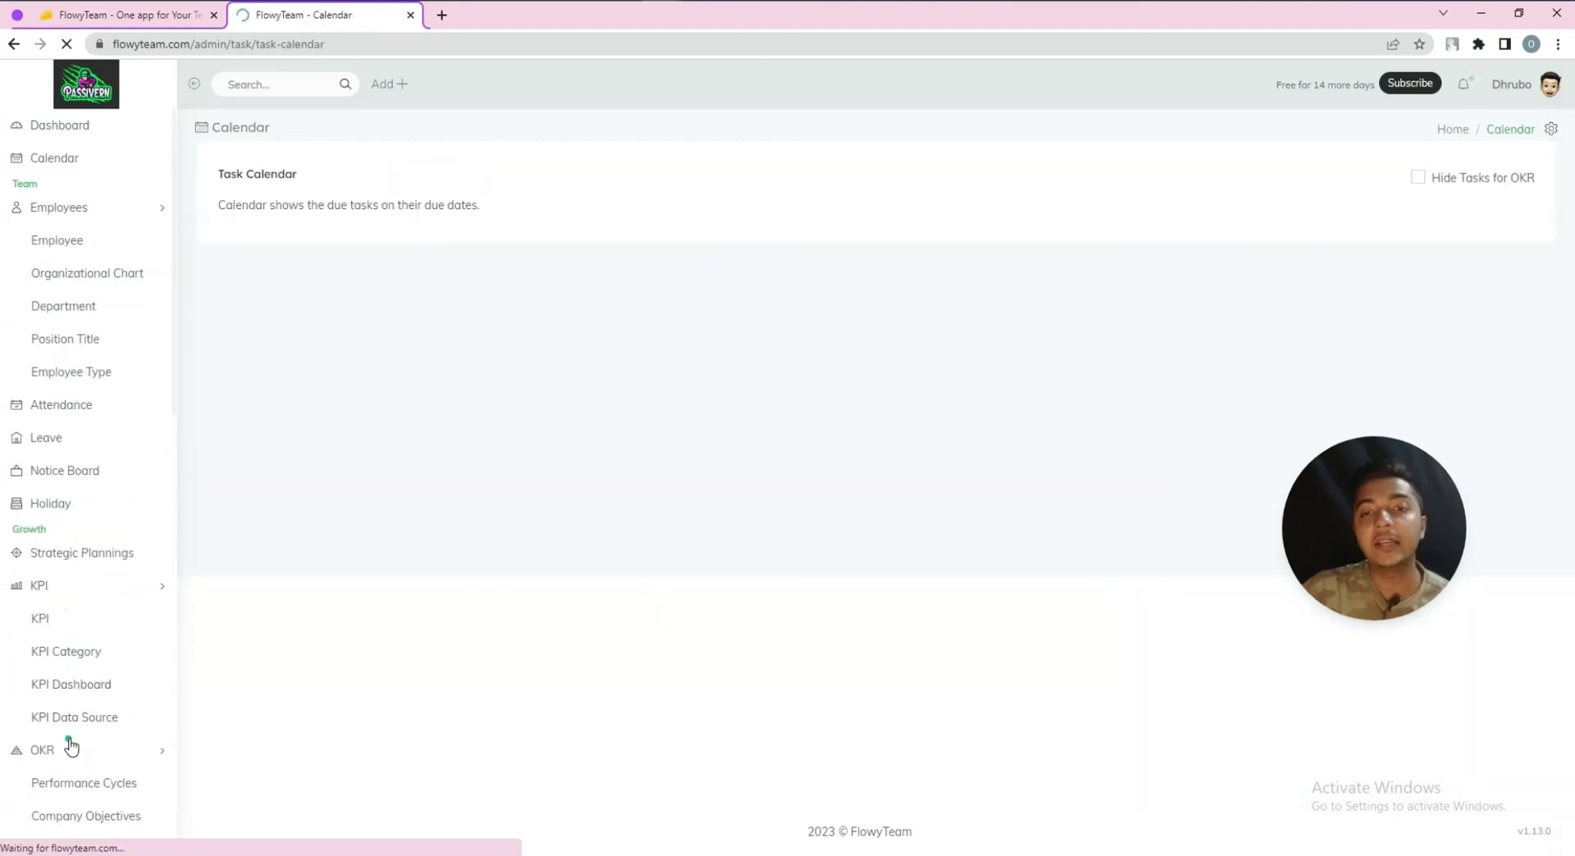
Move Task 2 one day earlier to span June 29–July 8, then go to Whiteboards
scroll(697, 375, down, 6)
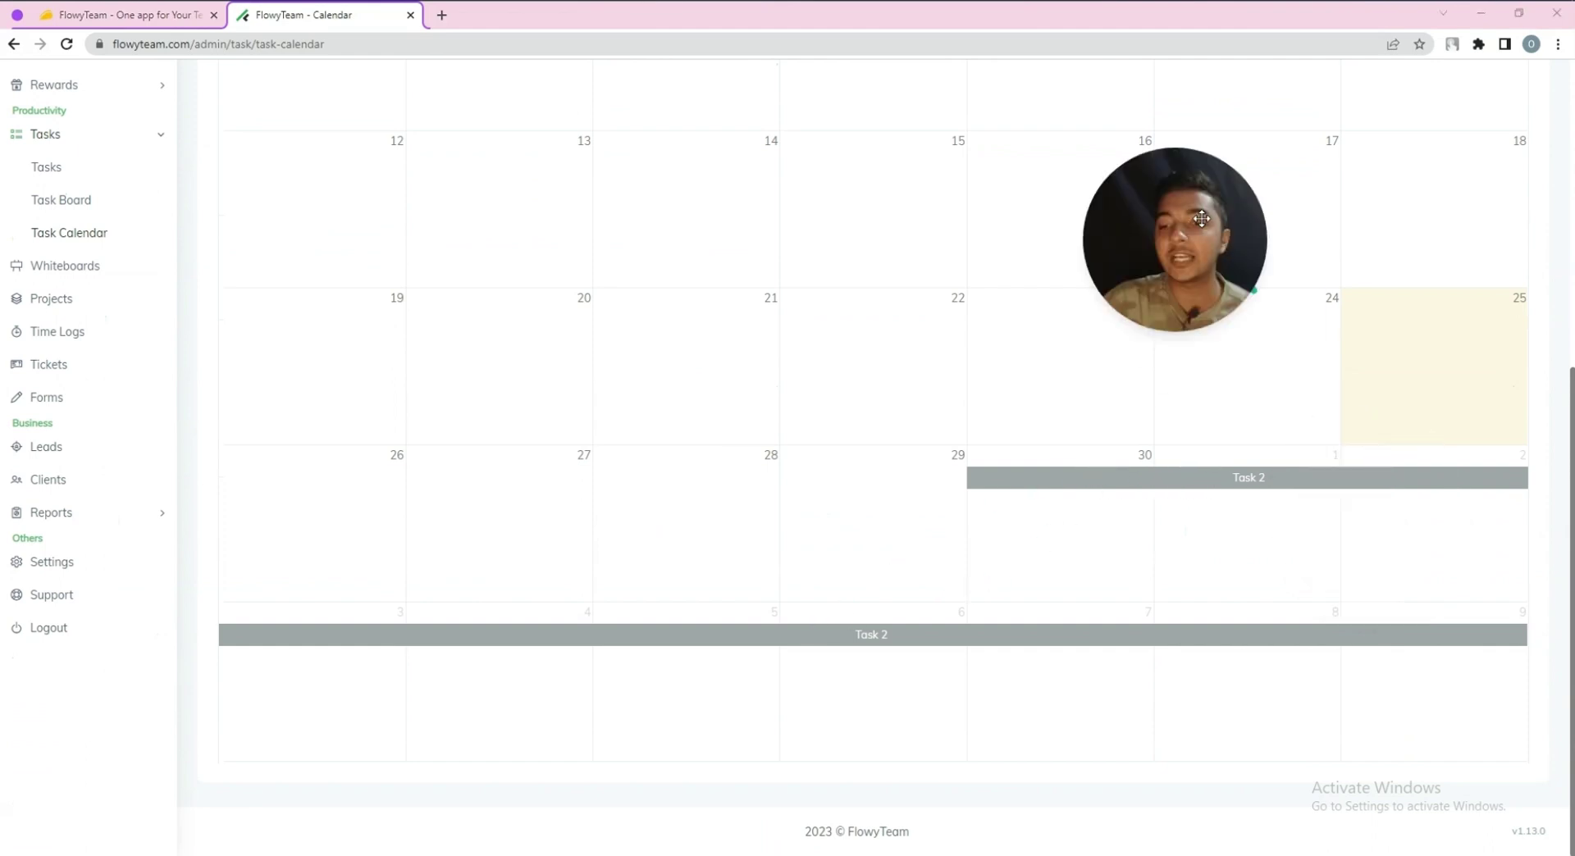
drag(1091, 477, 890, 525)
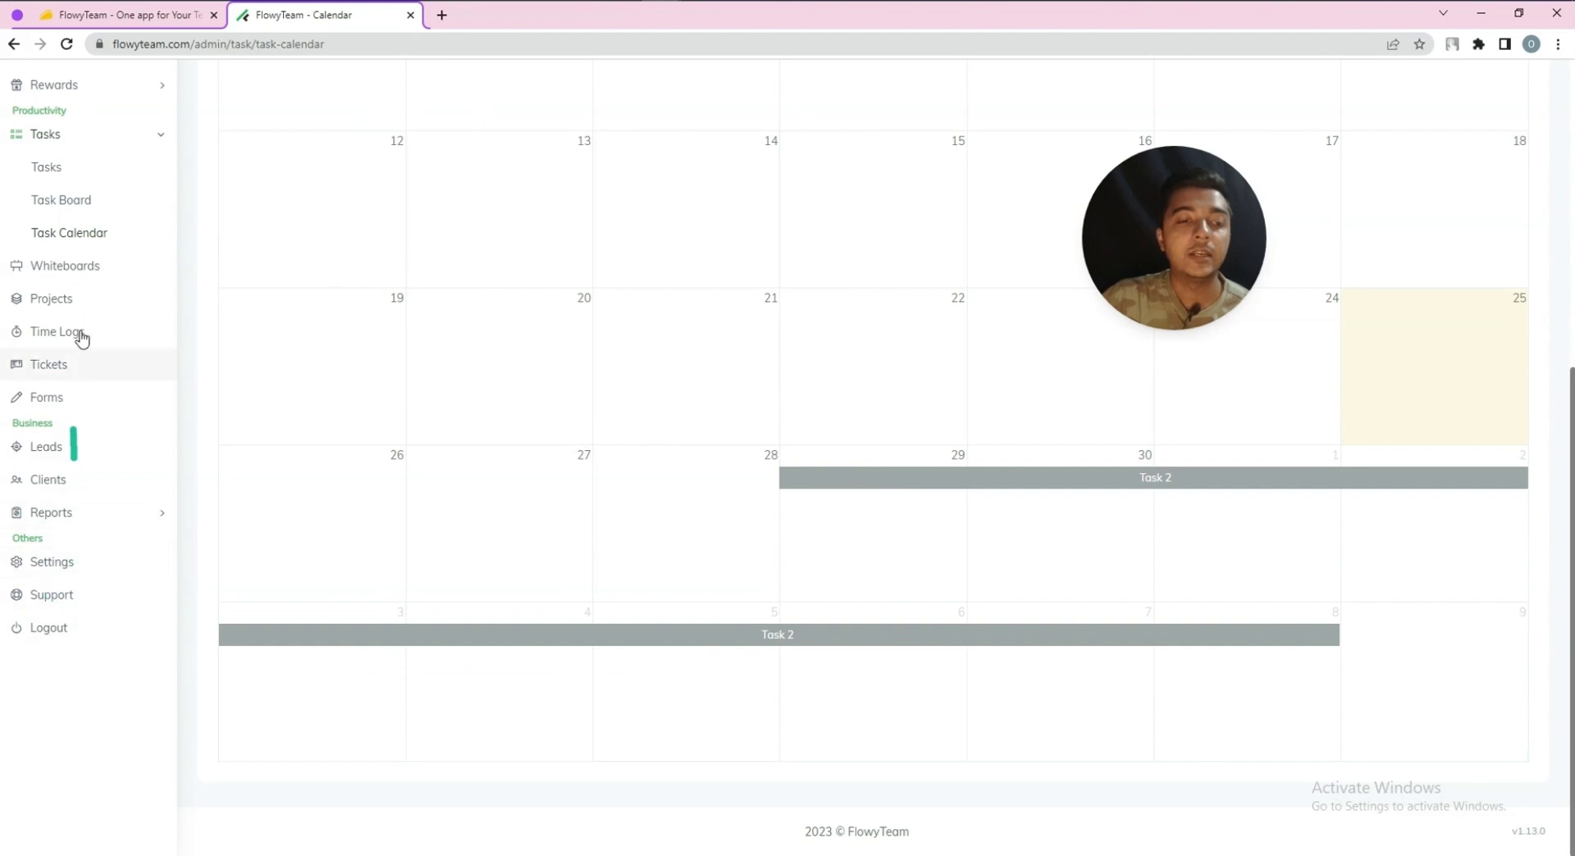
scroll(79, 341, up, 1)
scroll(79, 341, up, 3)
click(61, 525)
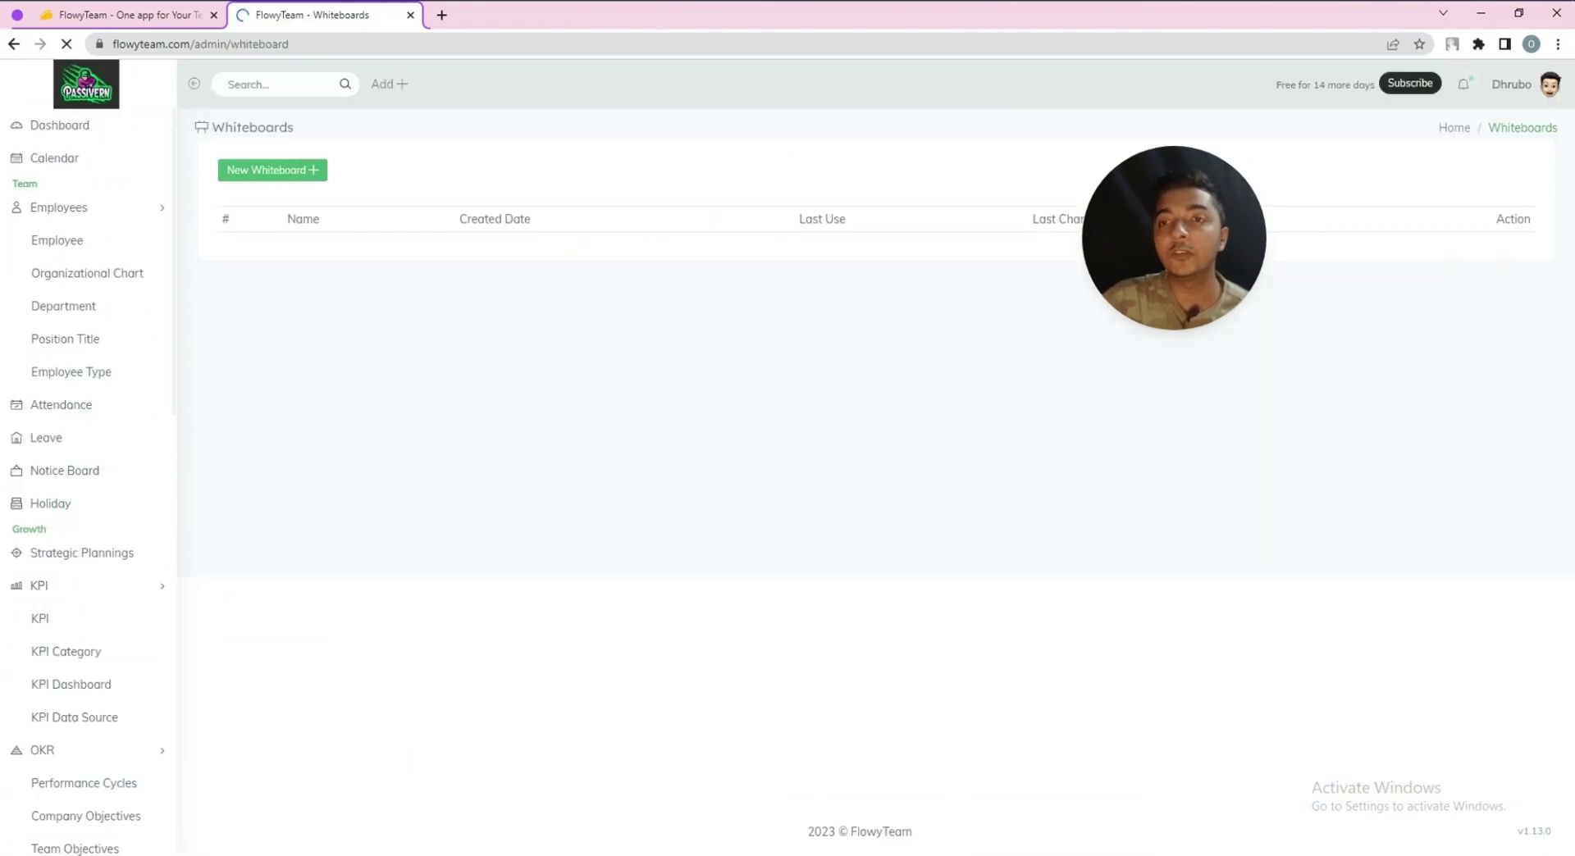
Create a new blank whiteboard and wait for the unnamed board to load
click(279, 171)
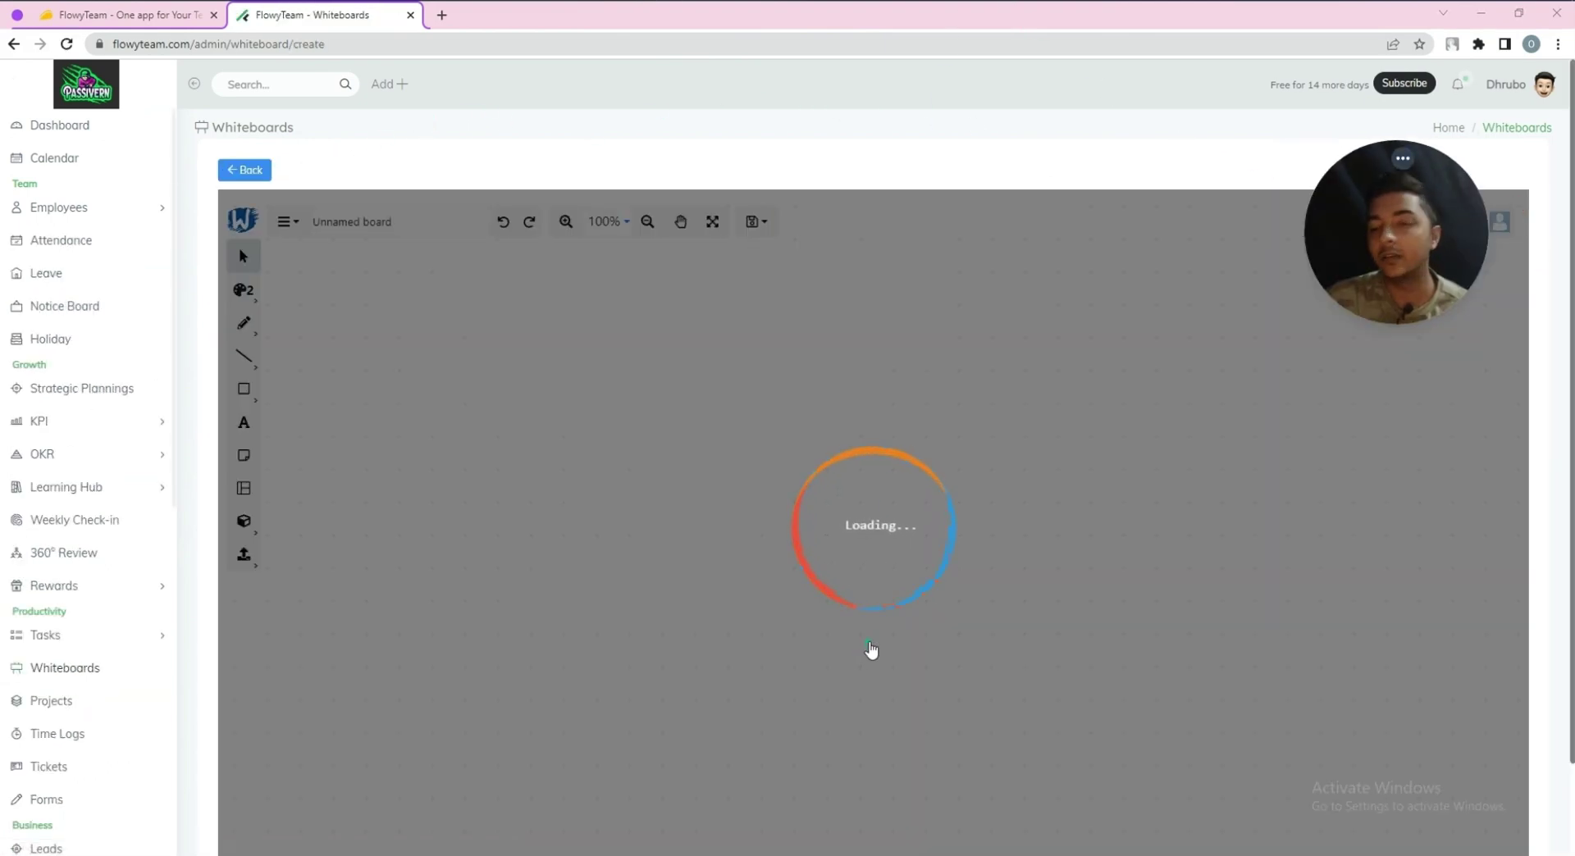
scroll(871, 653, down, 2)
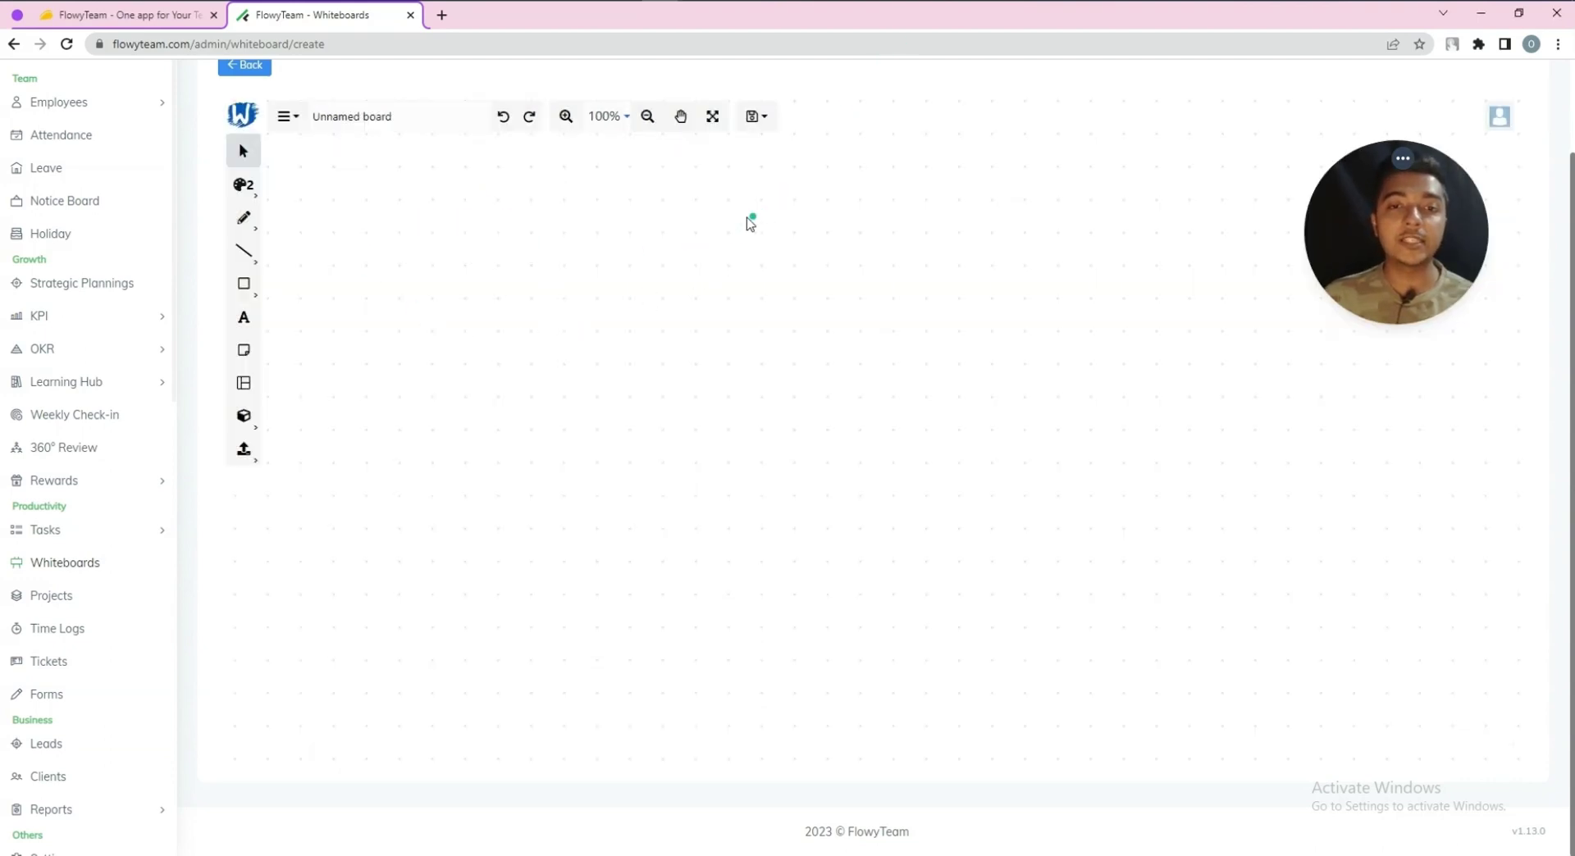
Hand-write 'Subscribe' with the pen and draw a long arrow beneath it
click(244, 218)
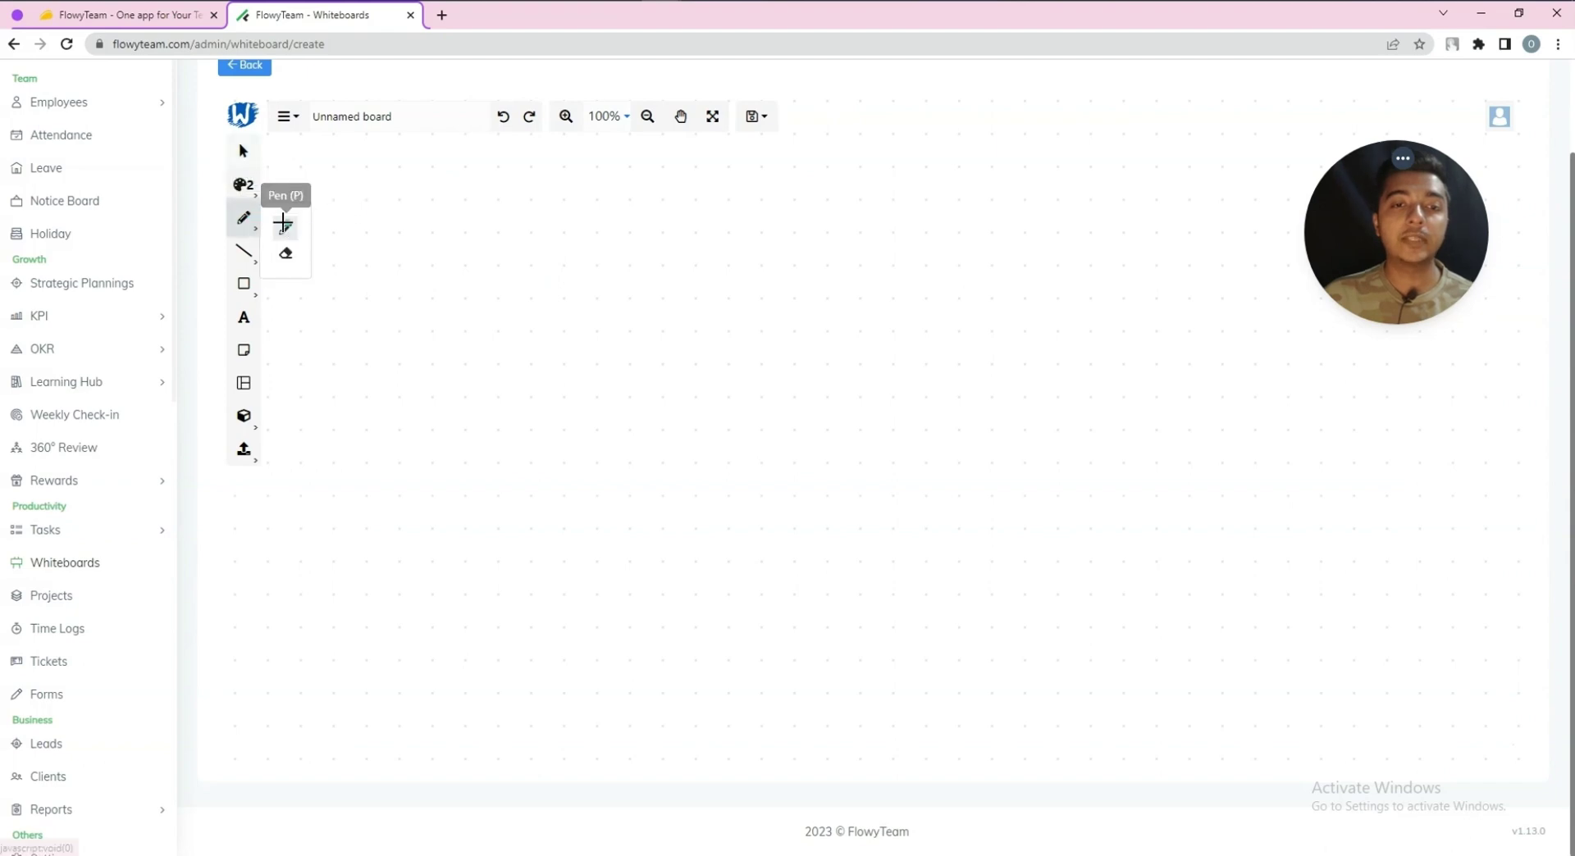
mouse_move(383, 211)
mouse_down()
mouse_move(404, 243)
mouse_move(893, 284)
mouse_up()
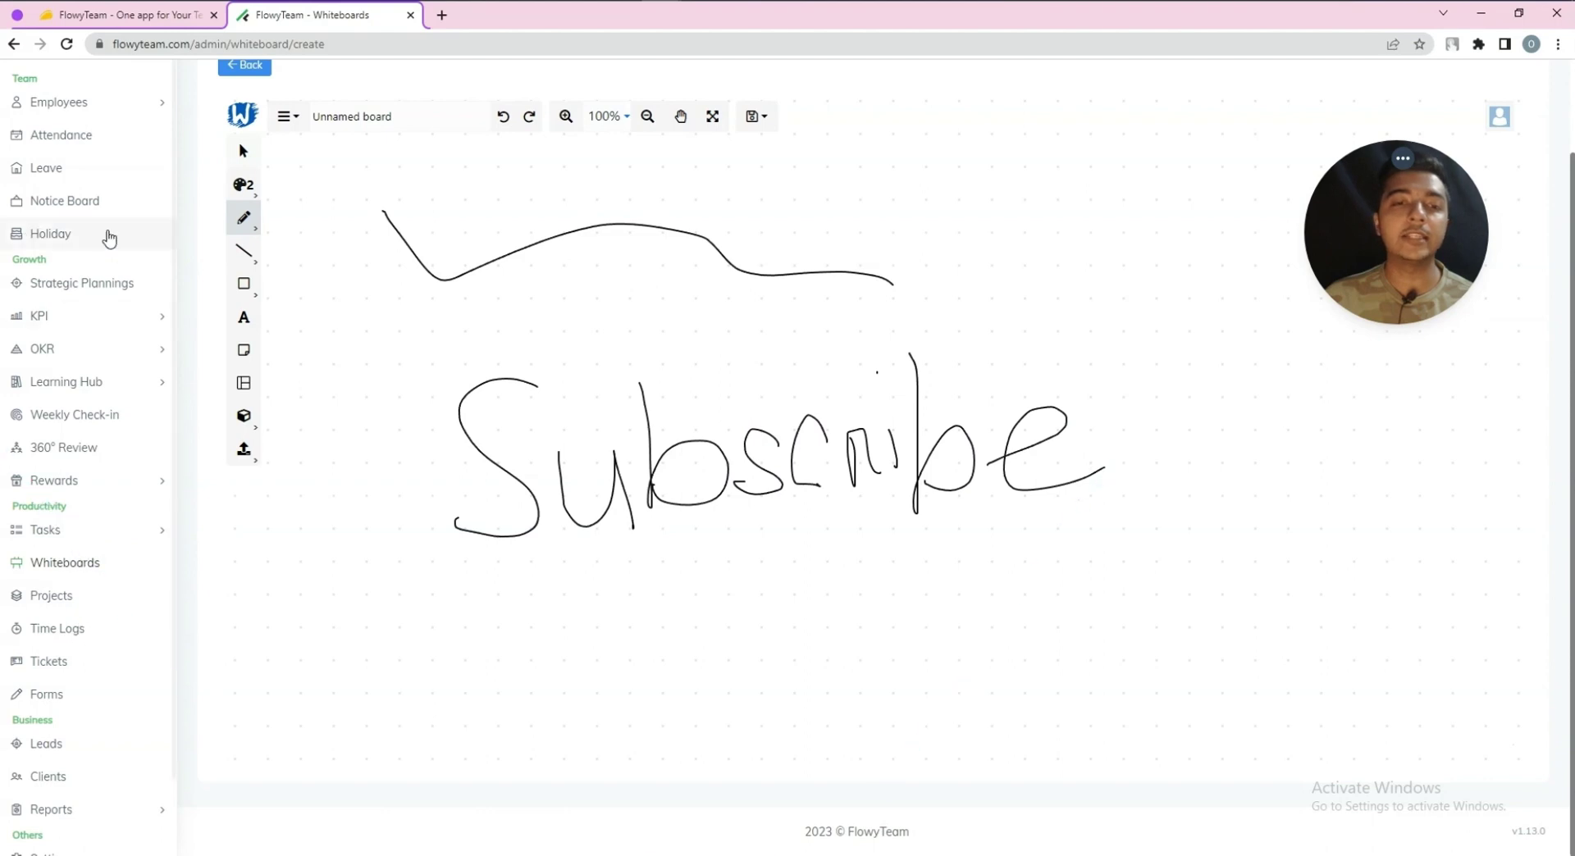
click(243, 252)
click(293, 304)
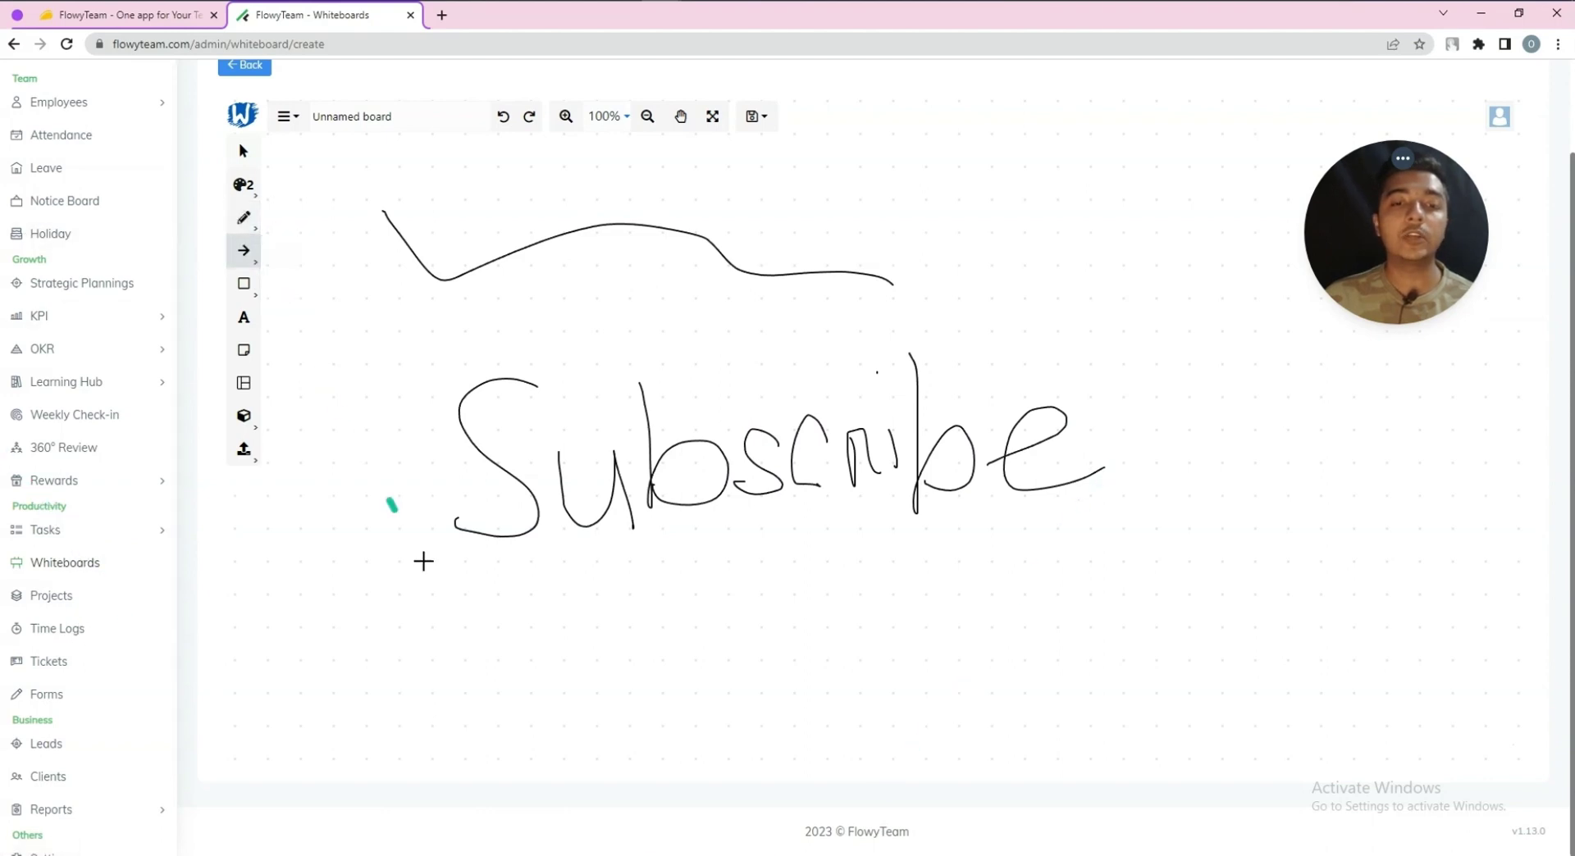
drag(412, 587, 1151, 581)
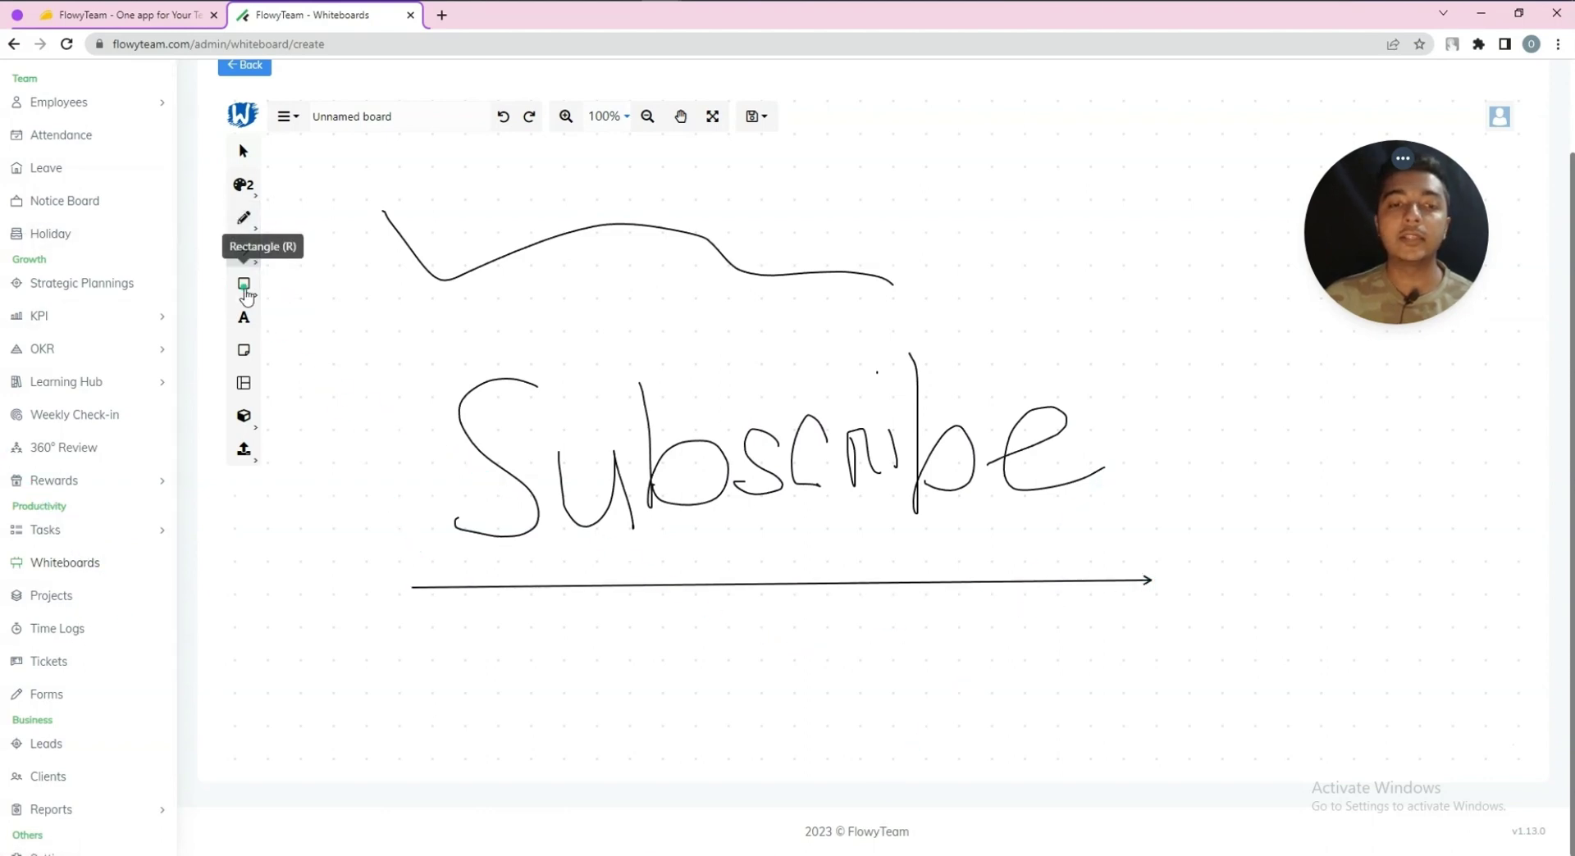
Frame the drawing in an outlined rectangle and place a text box at top right
click(243, 283)
click(281, 303)
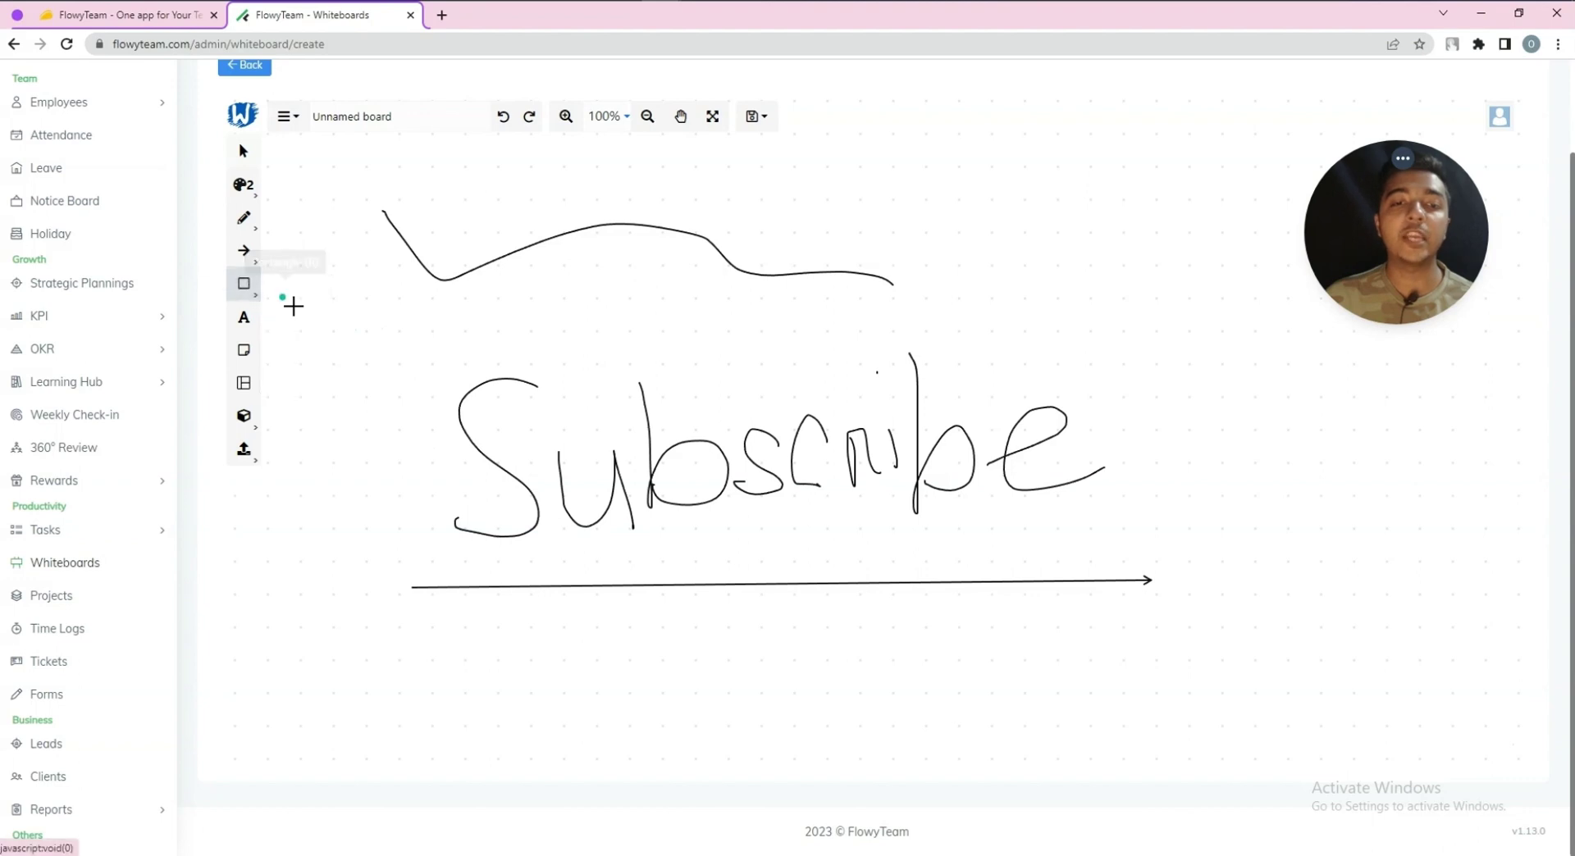
drag(342, 285, 1254, 682)
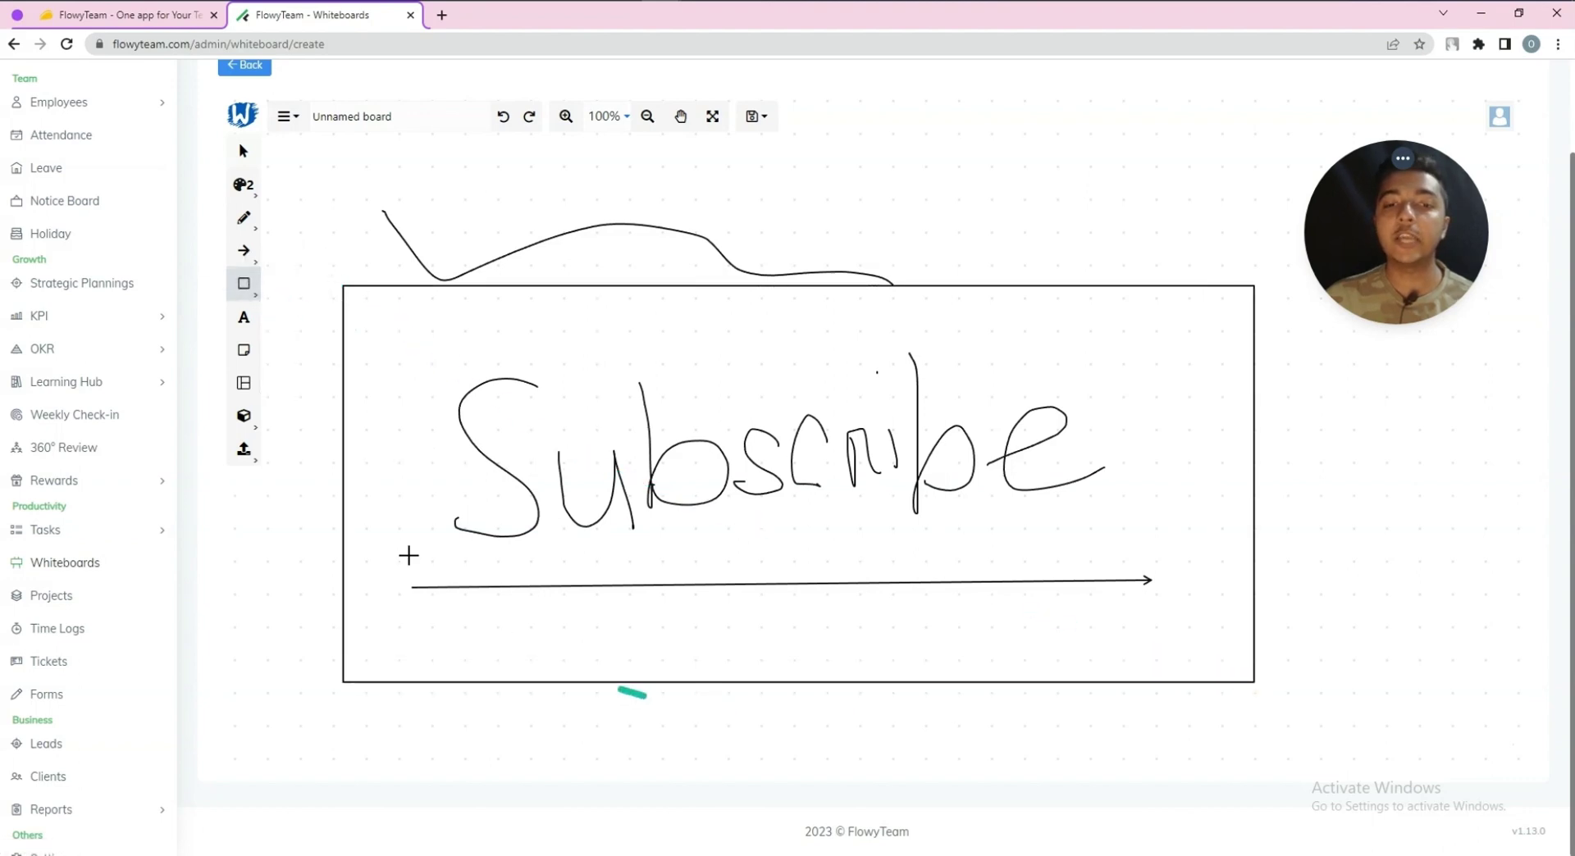
click(246, 324)
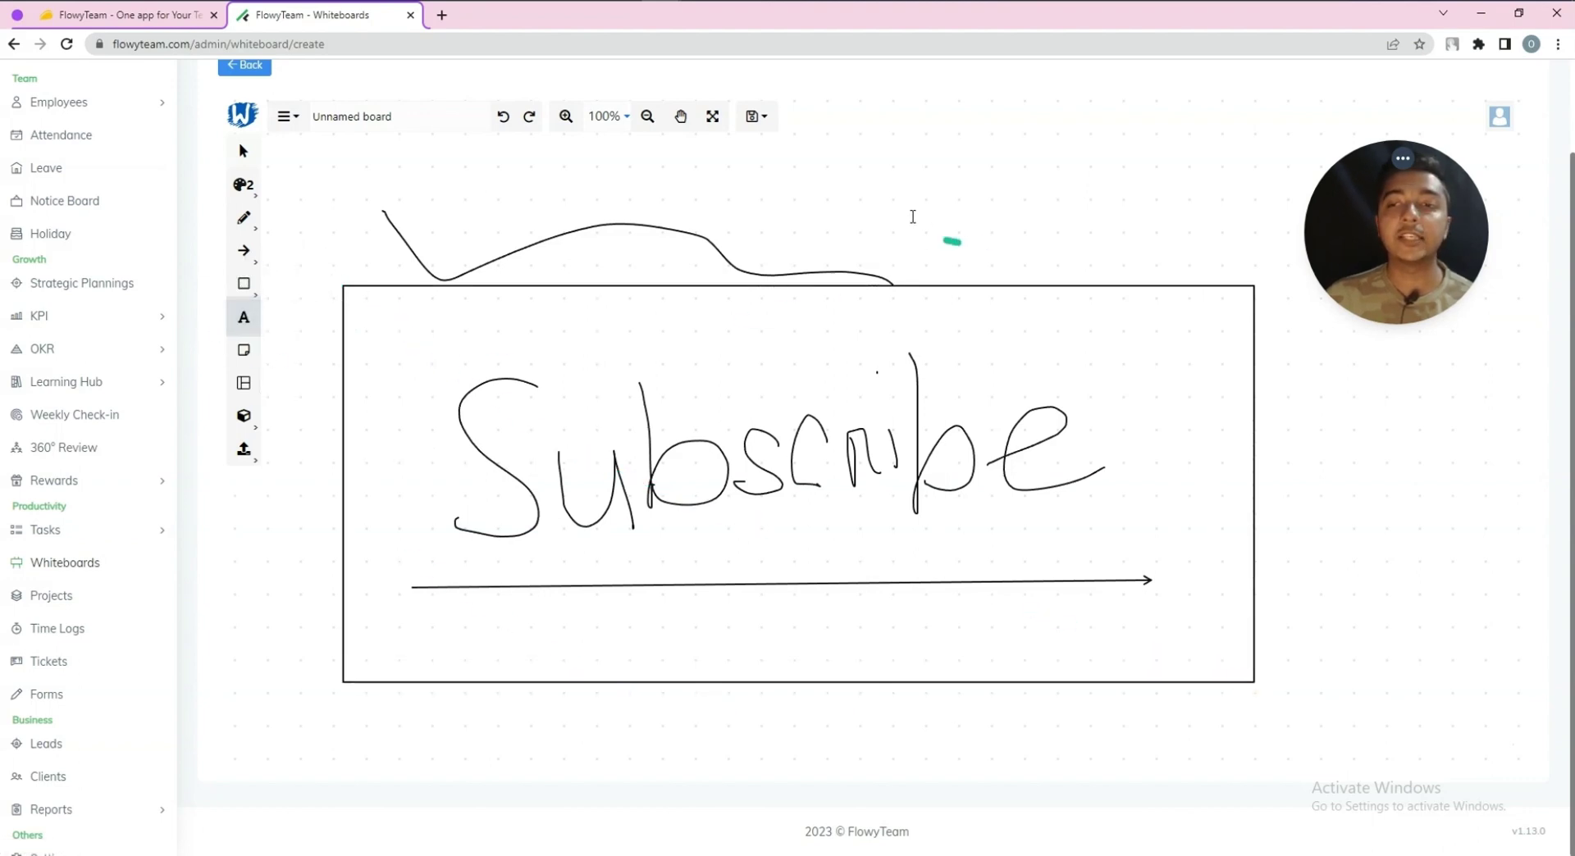
click(907, 198)
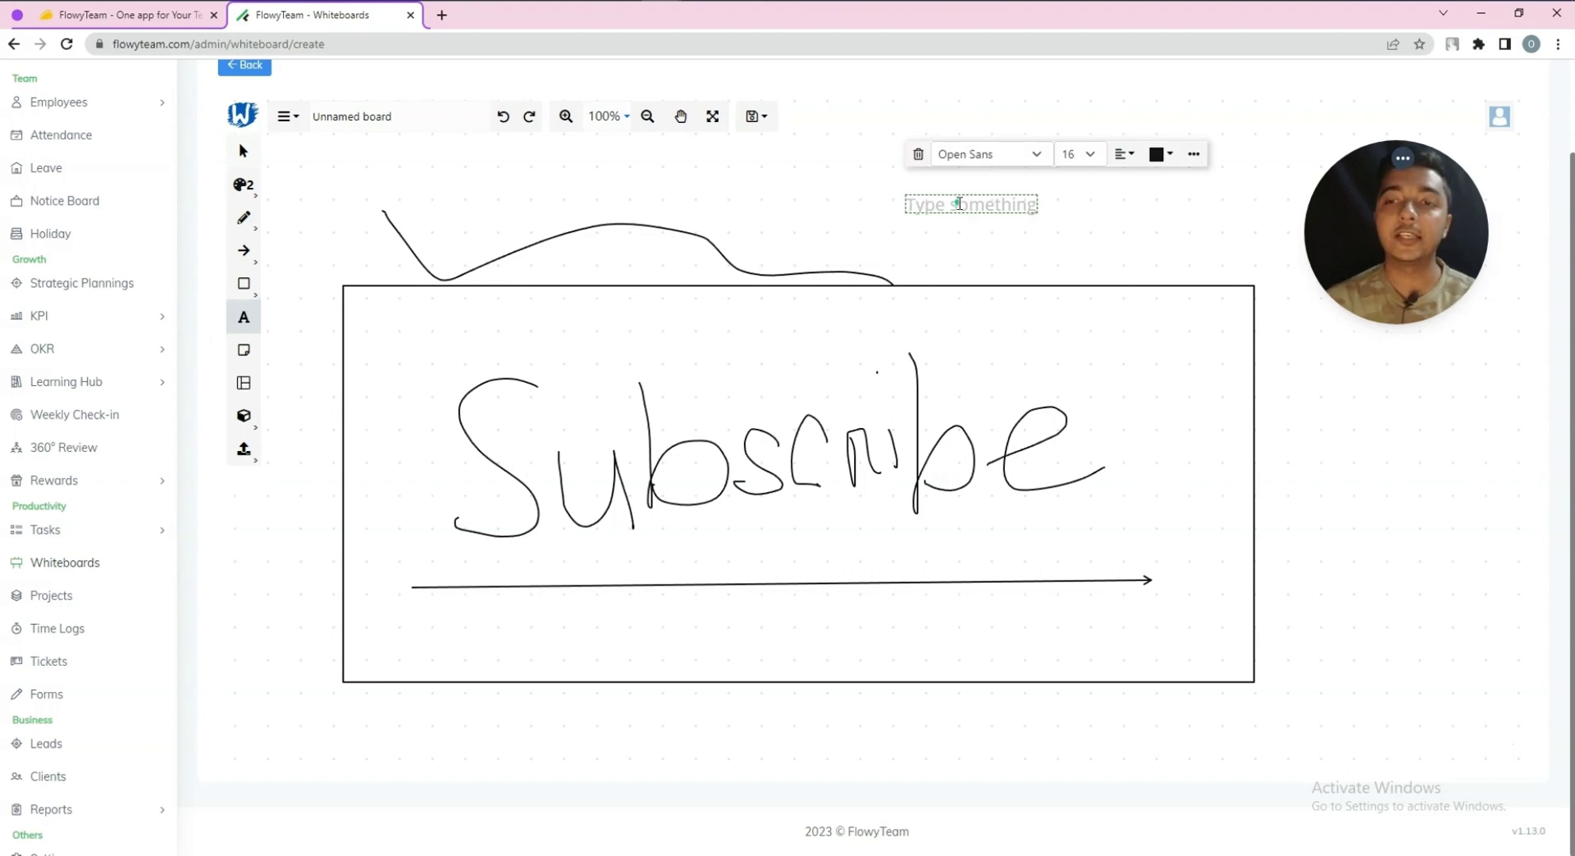
Type 'Subscribe' and style it Courier Prime, size 50, orange, with adjusted alignment
text(Subscribe)
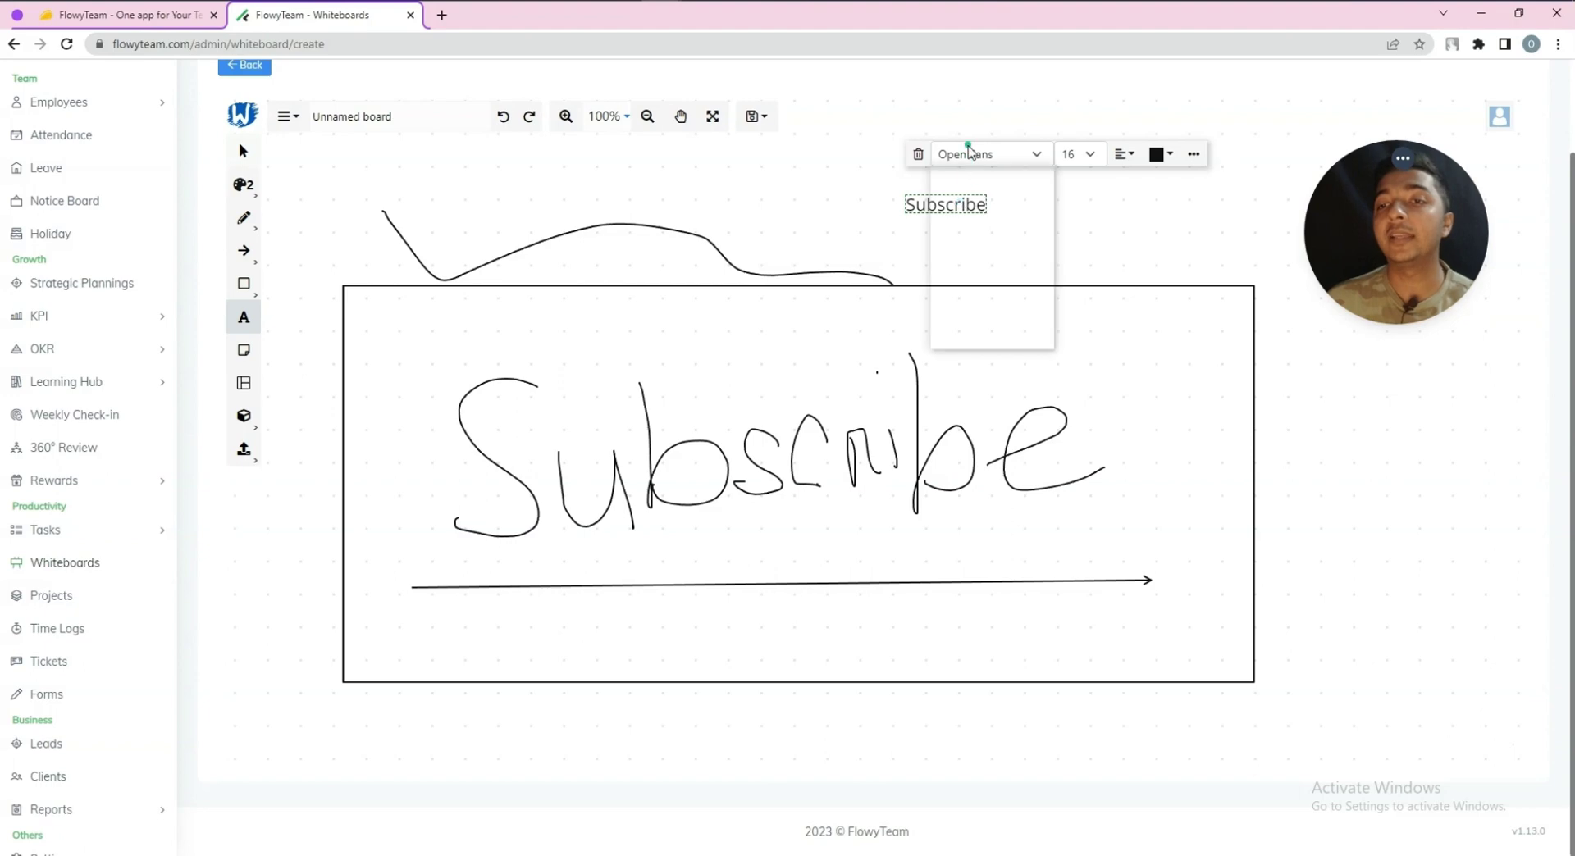
click(988, 154)
click(983, 210)
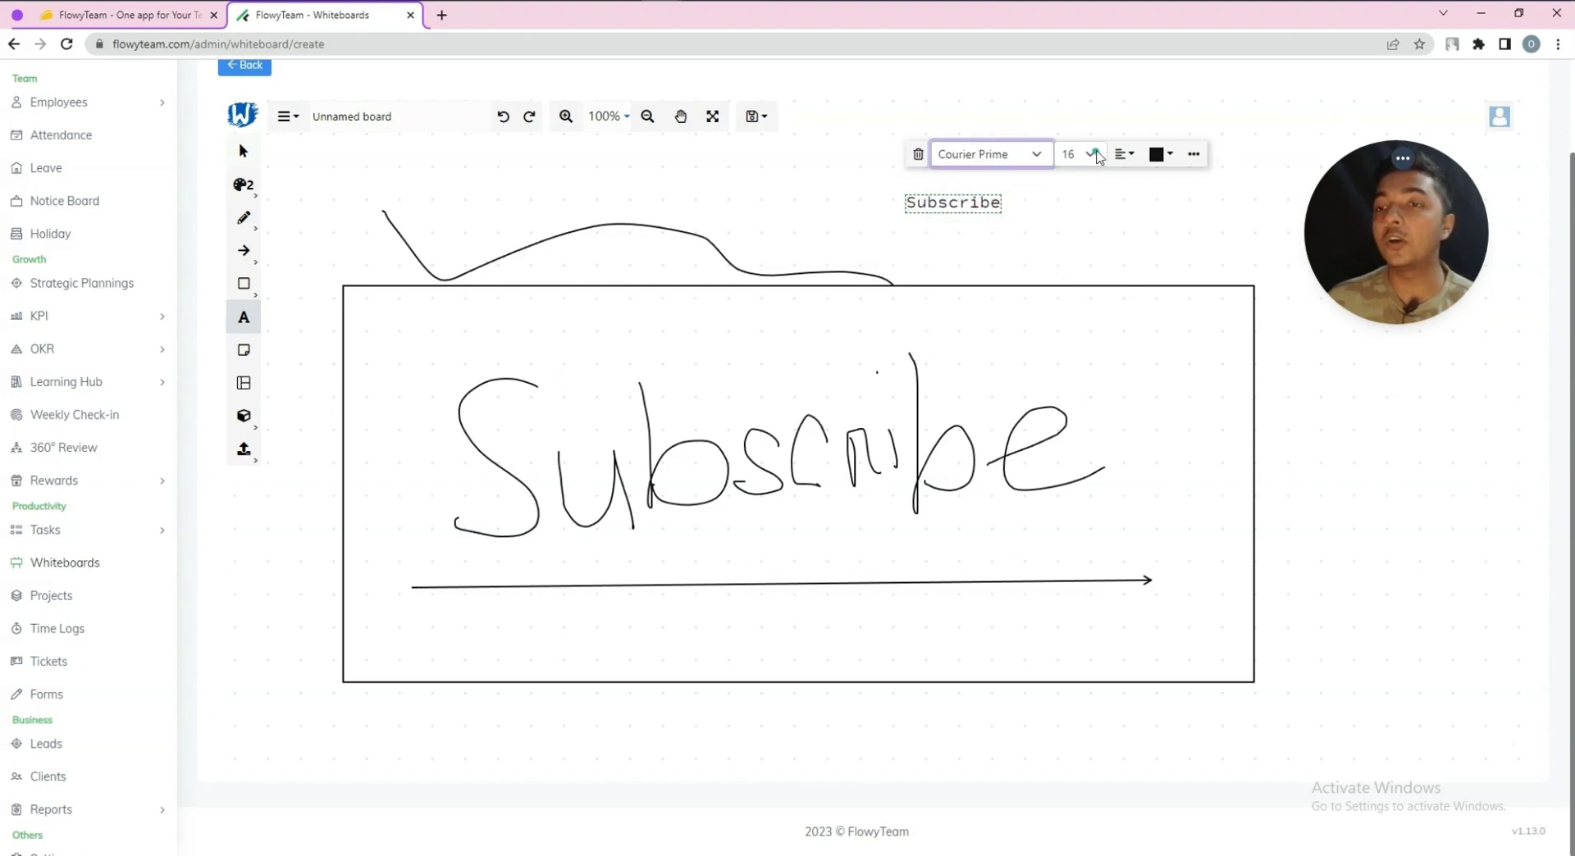
click(1091, 154)
click(1076, 271)
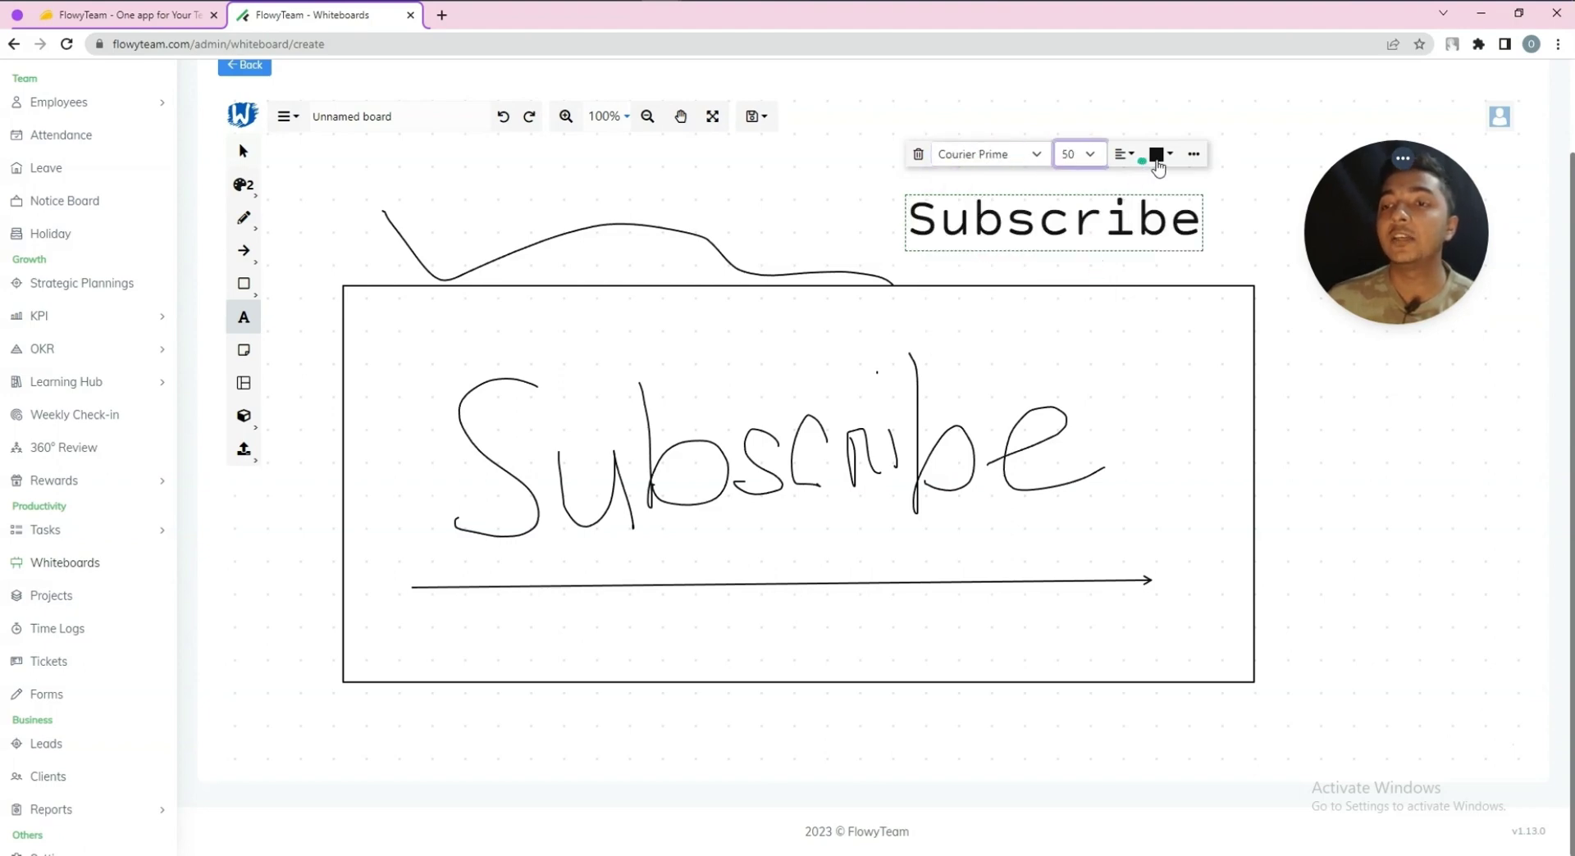
click(1158, 156)
click(1158, 208)
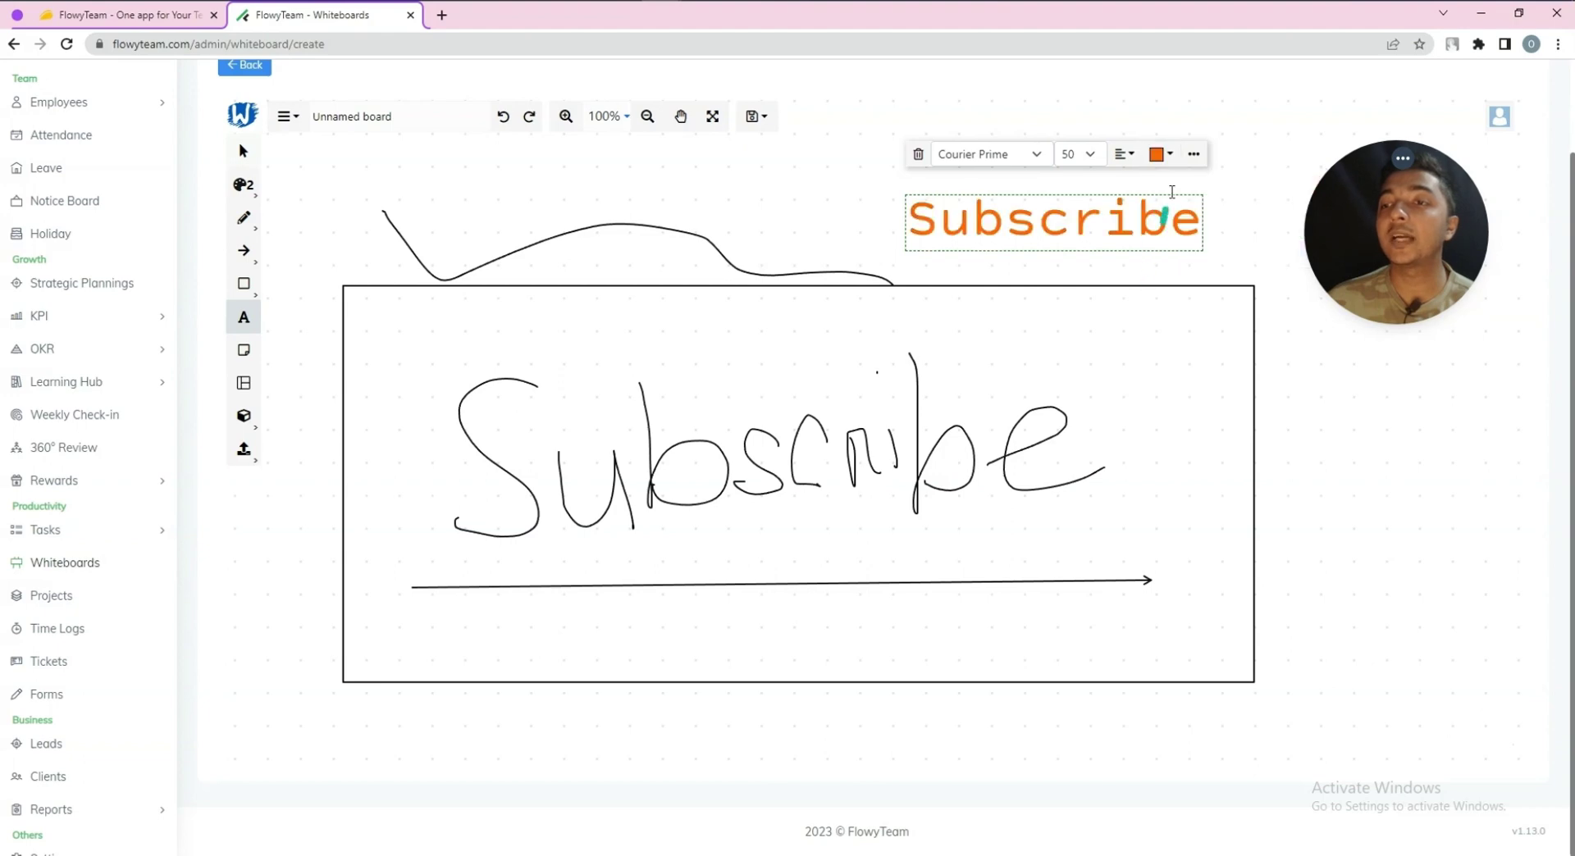
click(1125, 155)
click(1125, 210)
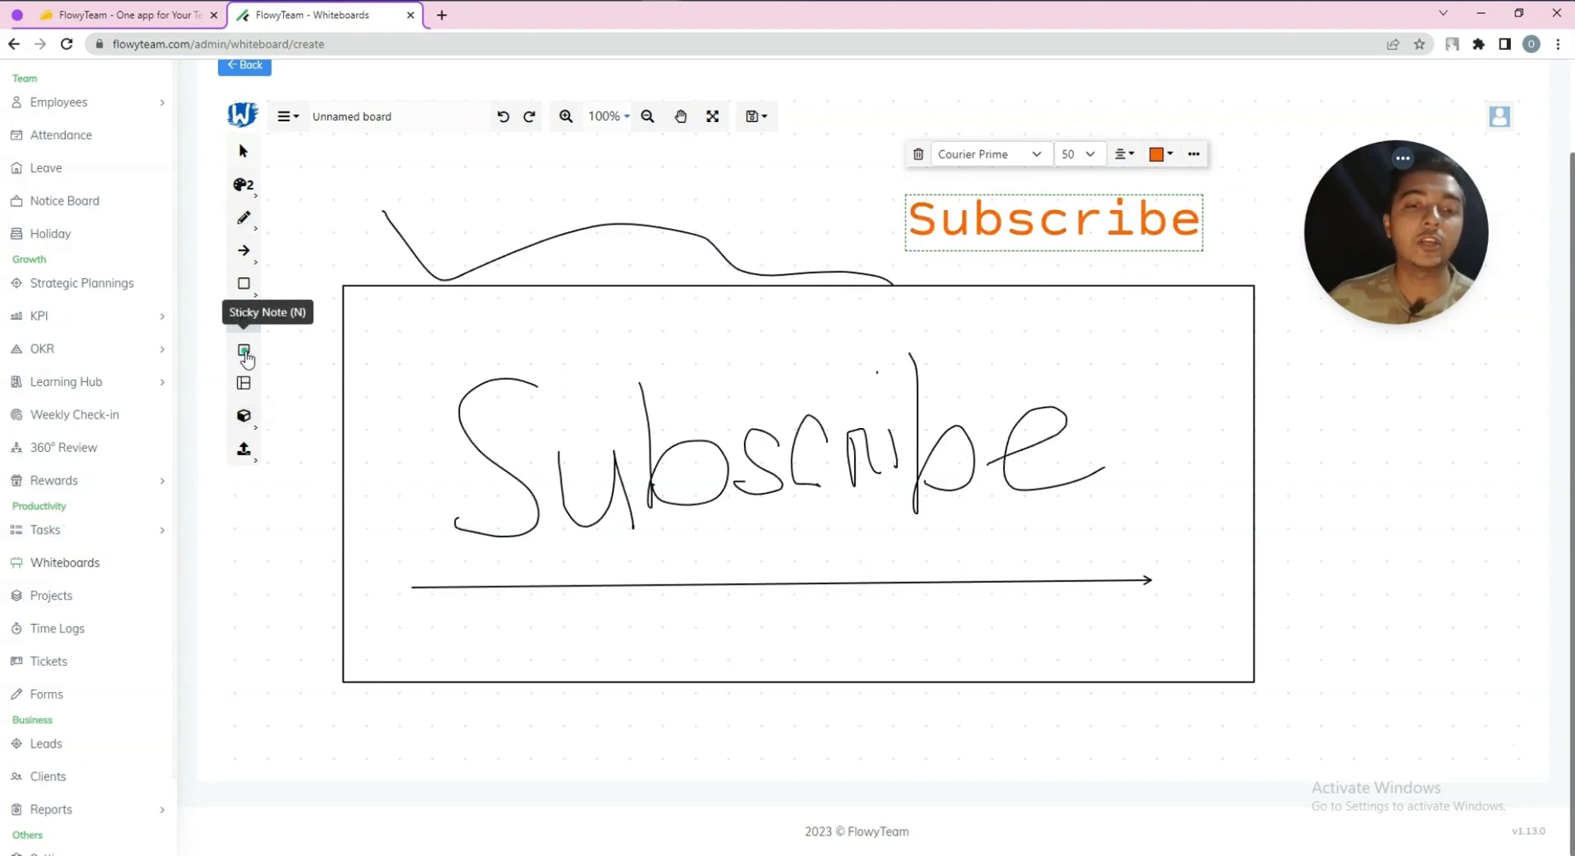
click(245, 354)
Place a yellow sticky note and apply the Brainwriting template to the board
click(564, 182)
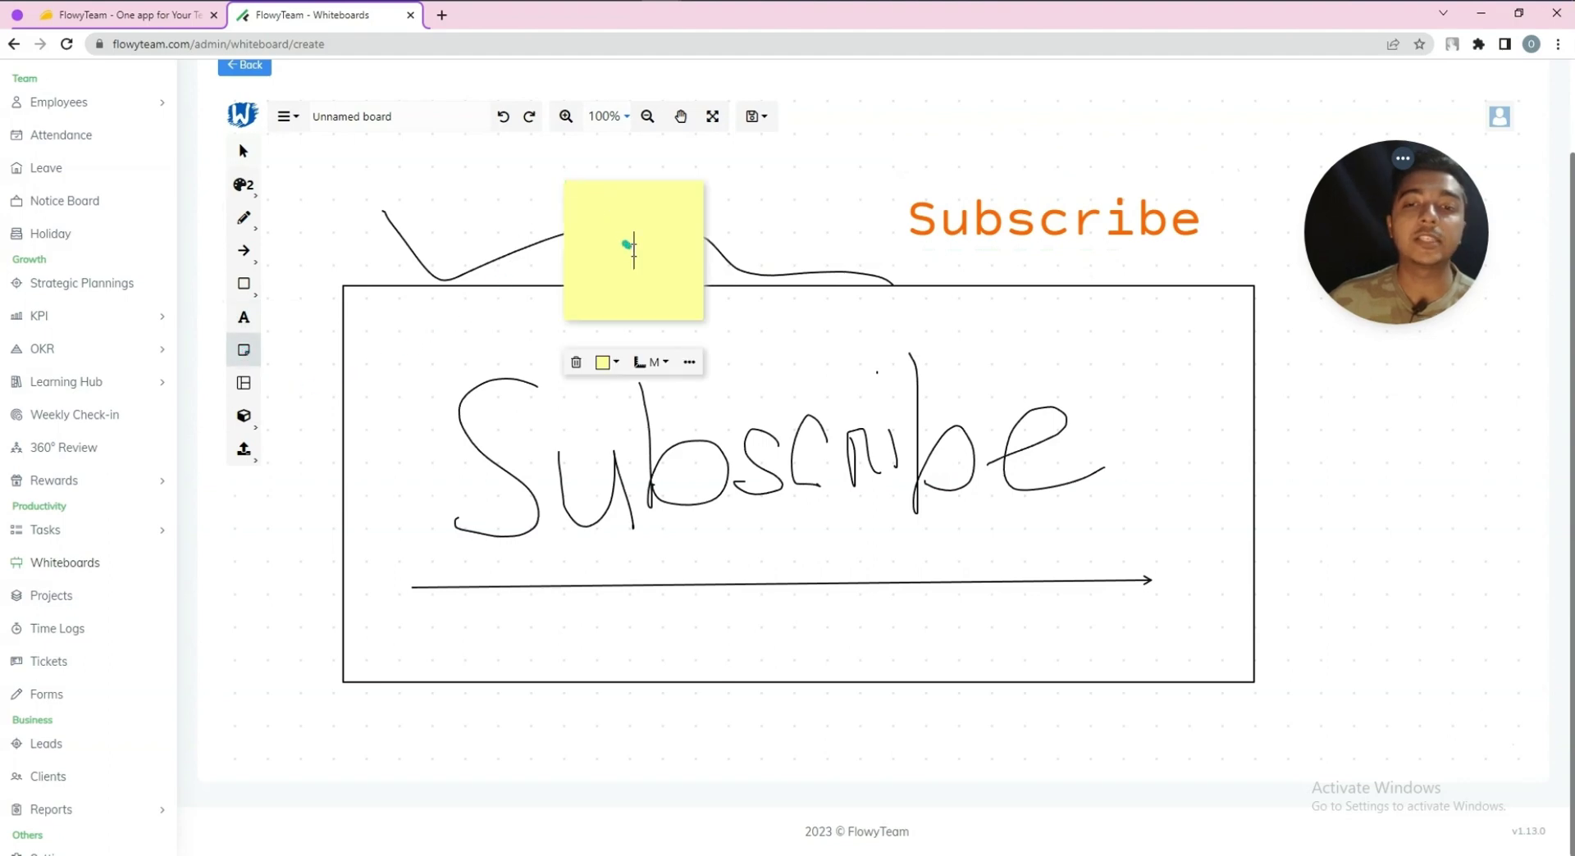
click(244, 383)
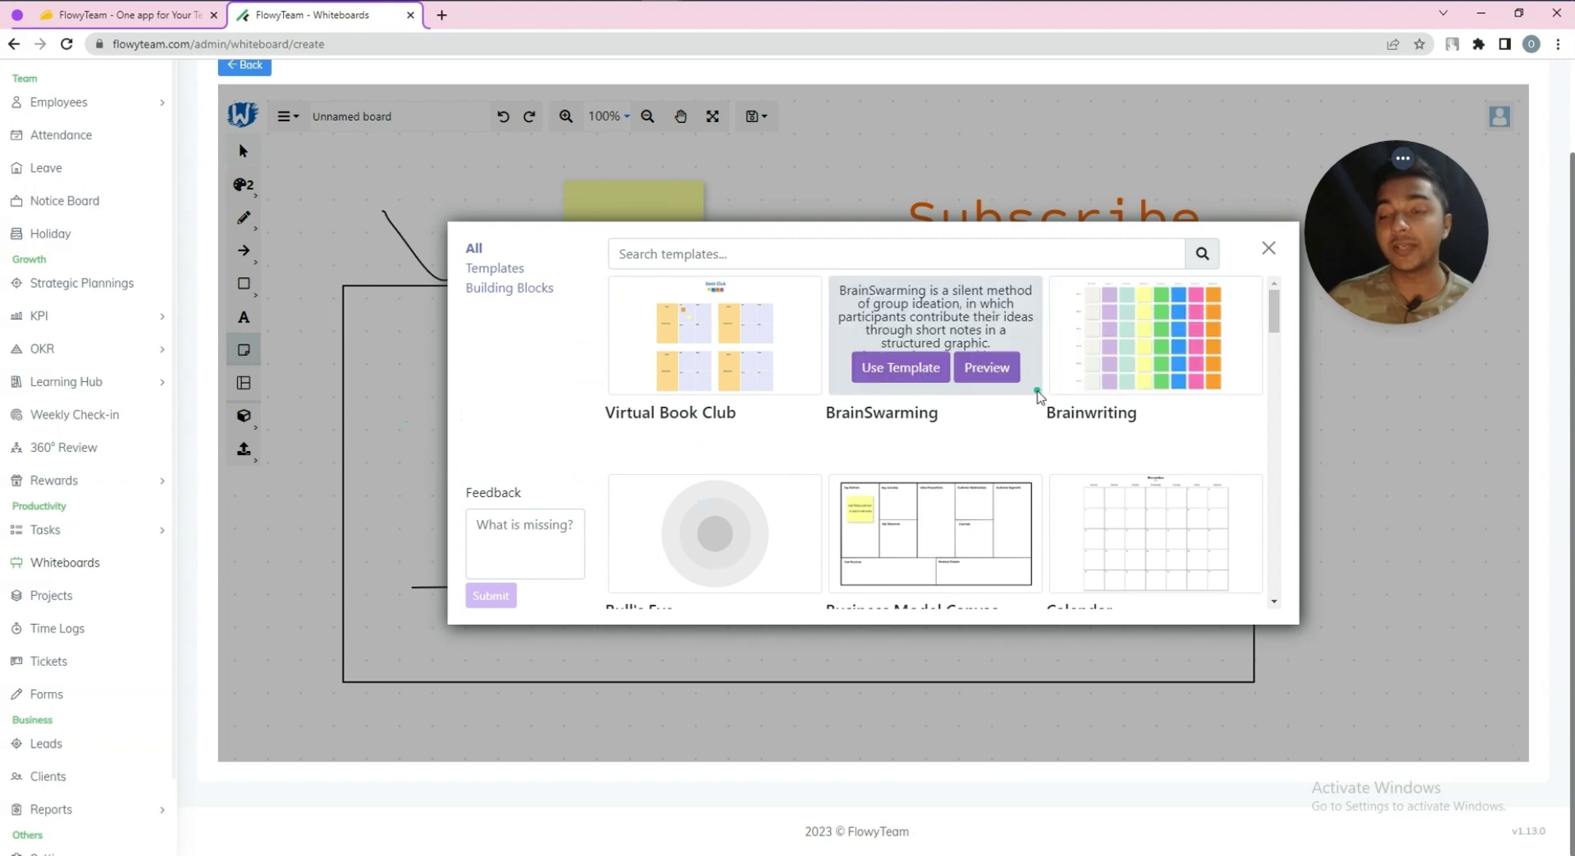
scroll(1227, 451, down, 3)
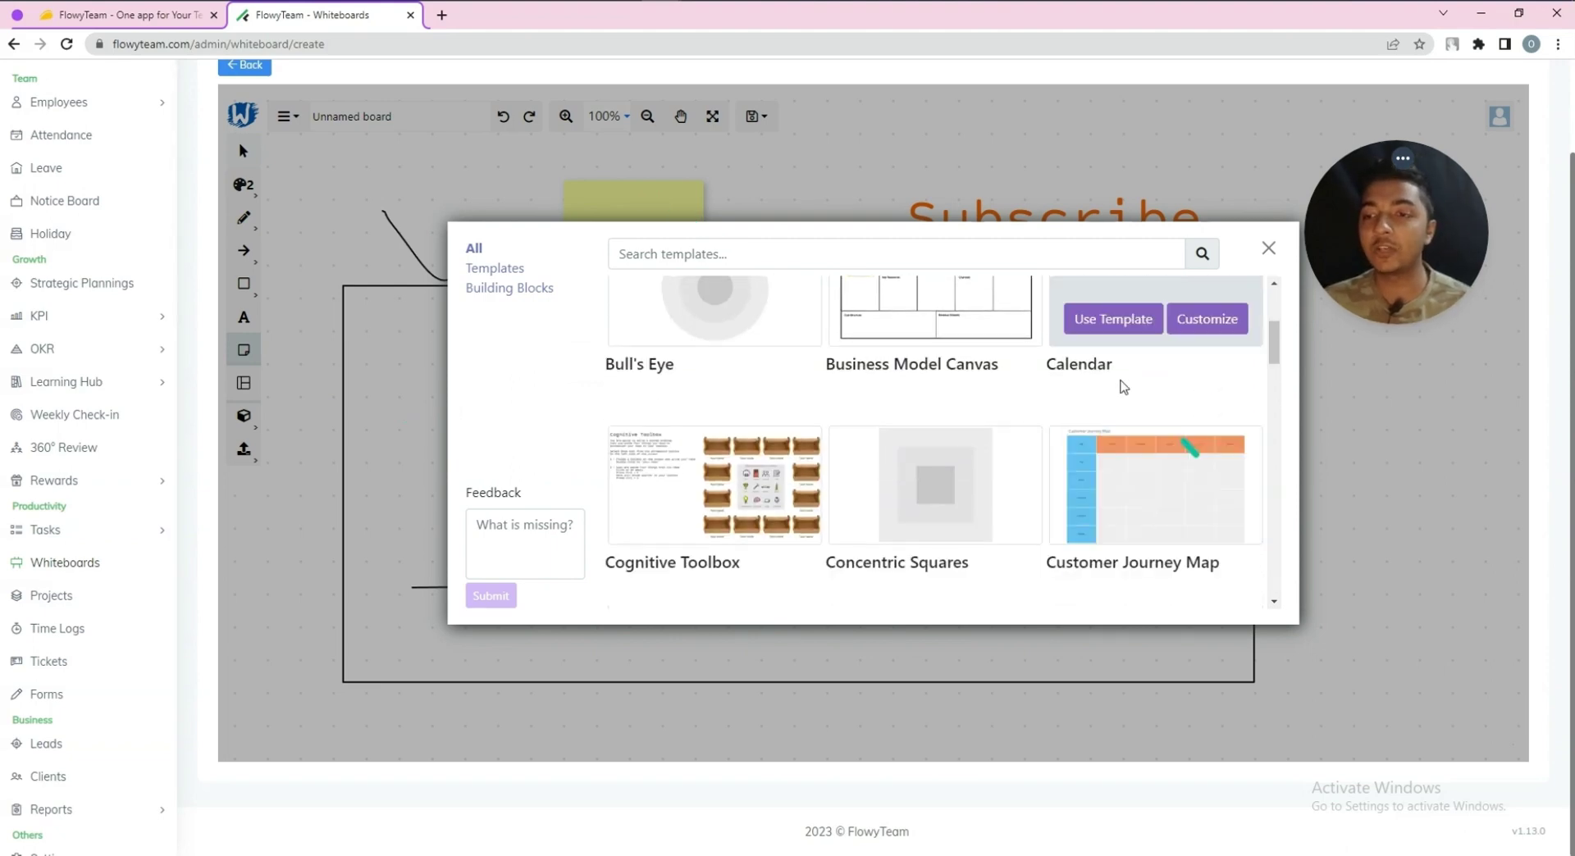
scroll(889, 429, up, 3)
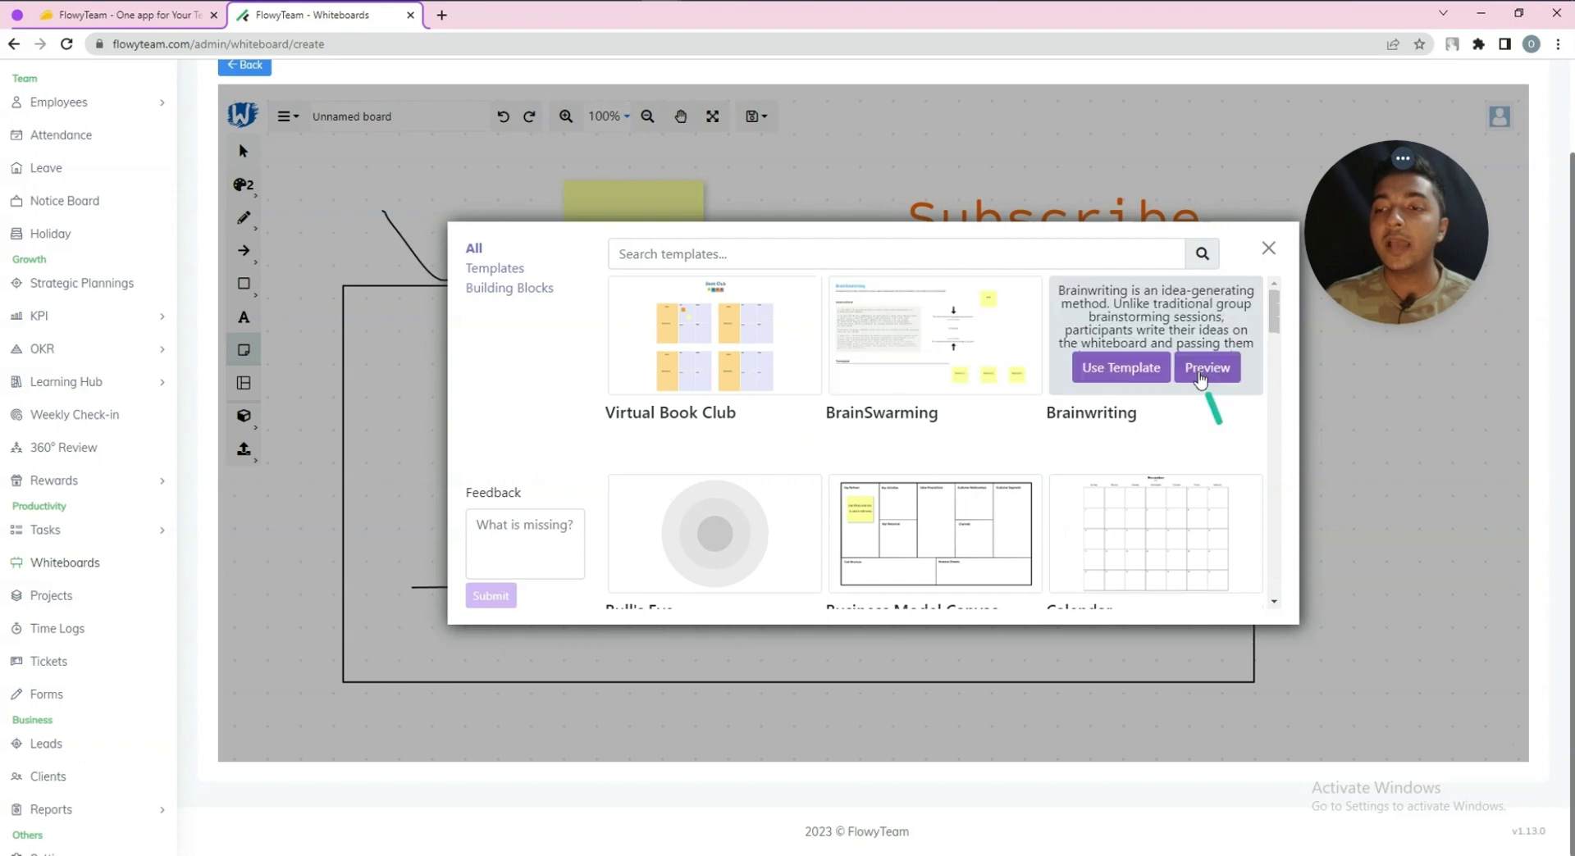
click(1115, 377)
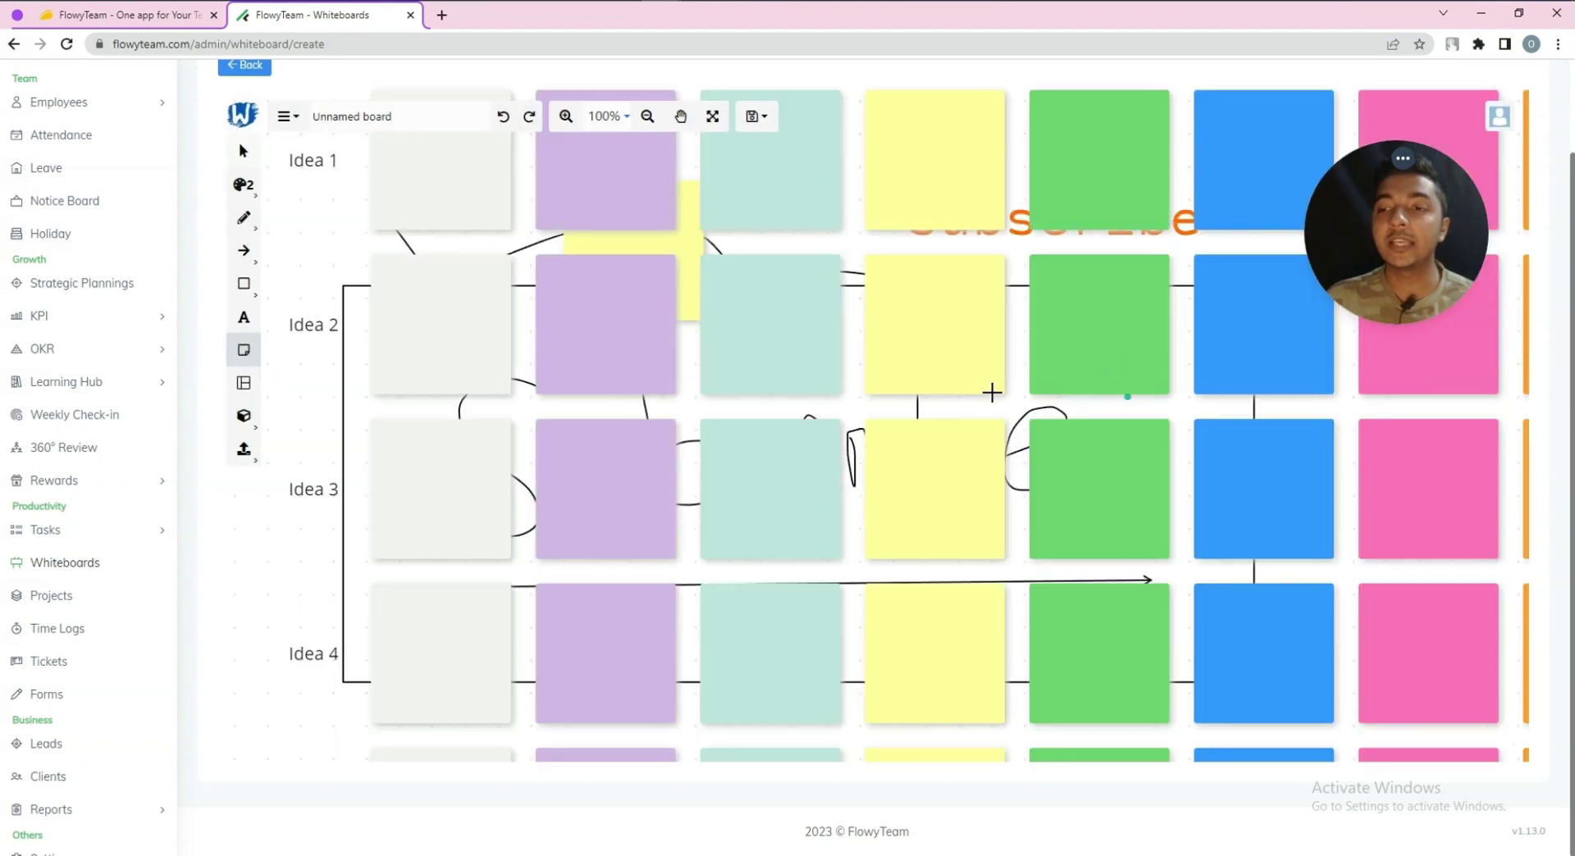
View the Person 1–8 by Idea 1–6 grid and select the first note
scroll(853, 383, down, 3)
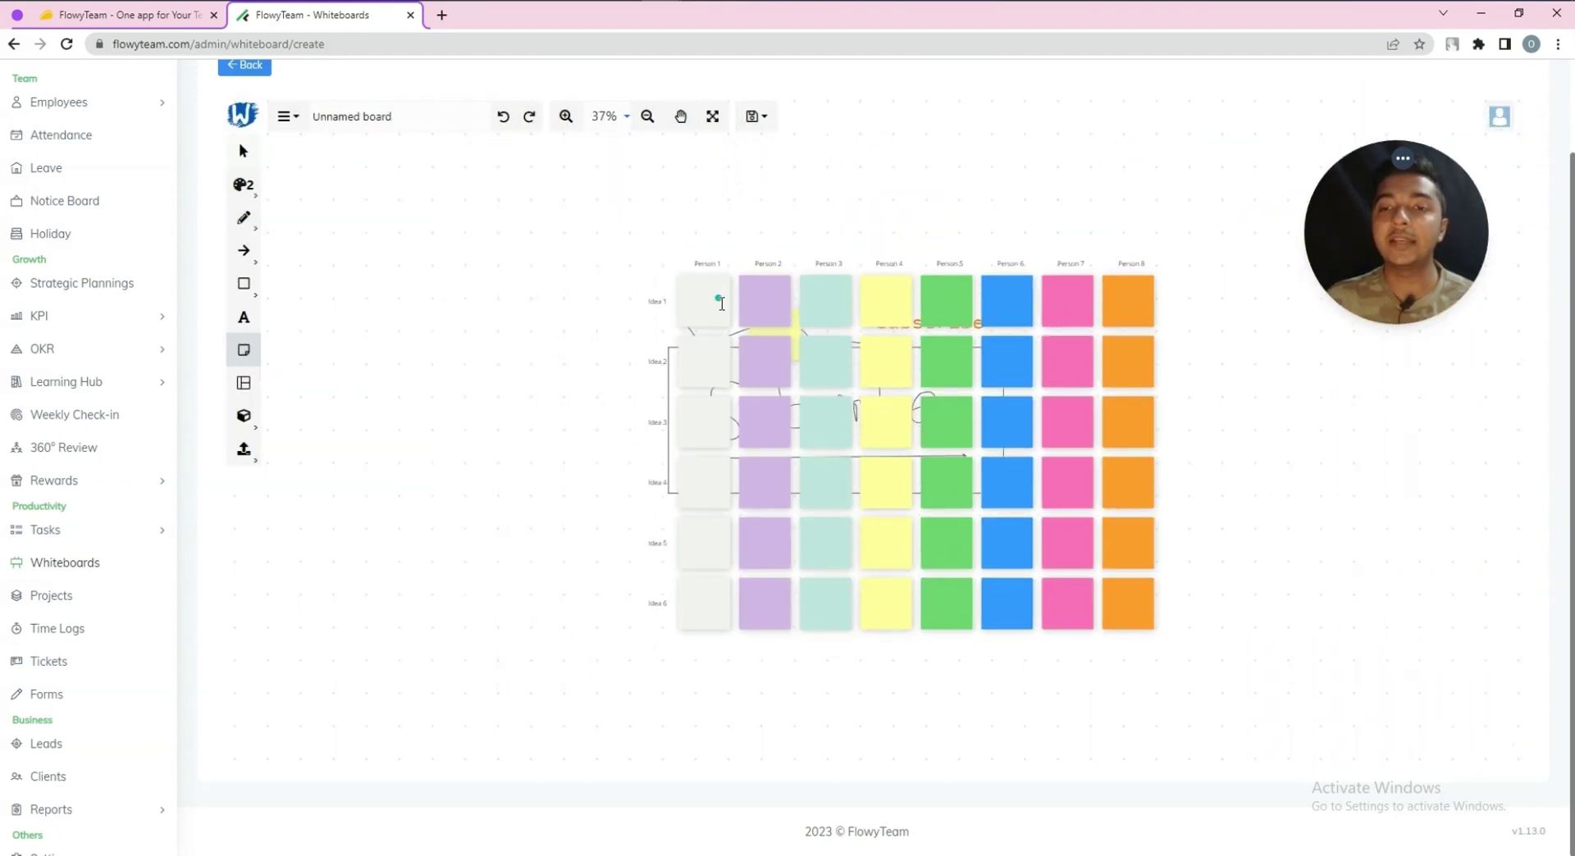
click(721, 303)
scroll(1185, 427, up, 4)
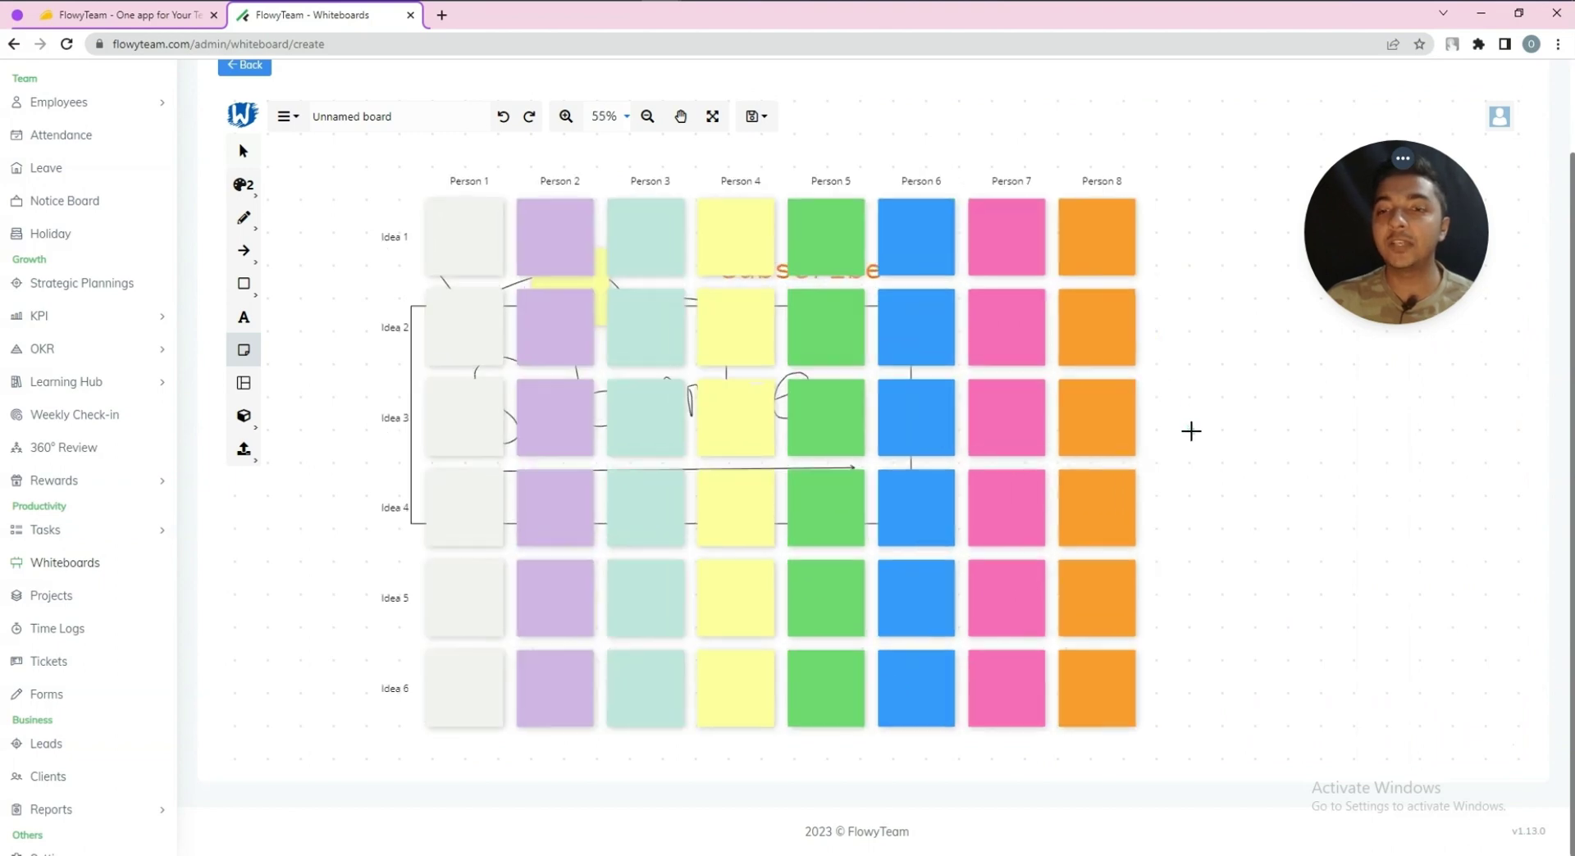
scroll(1165, 433, down, 2)
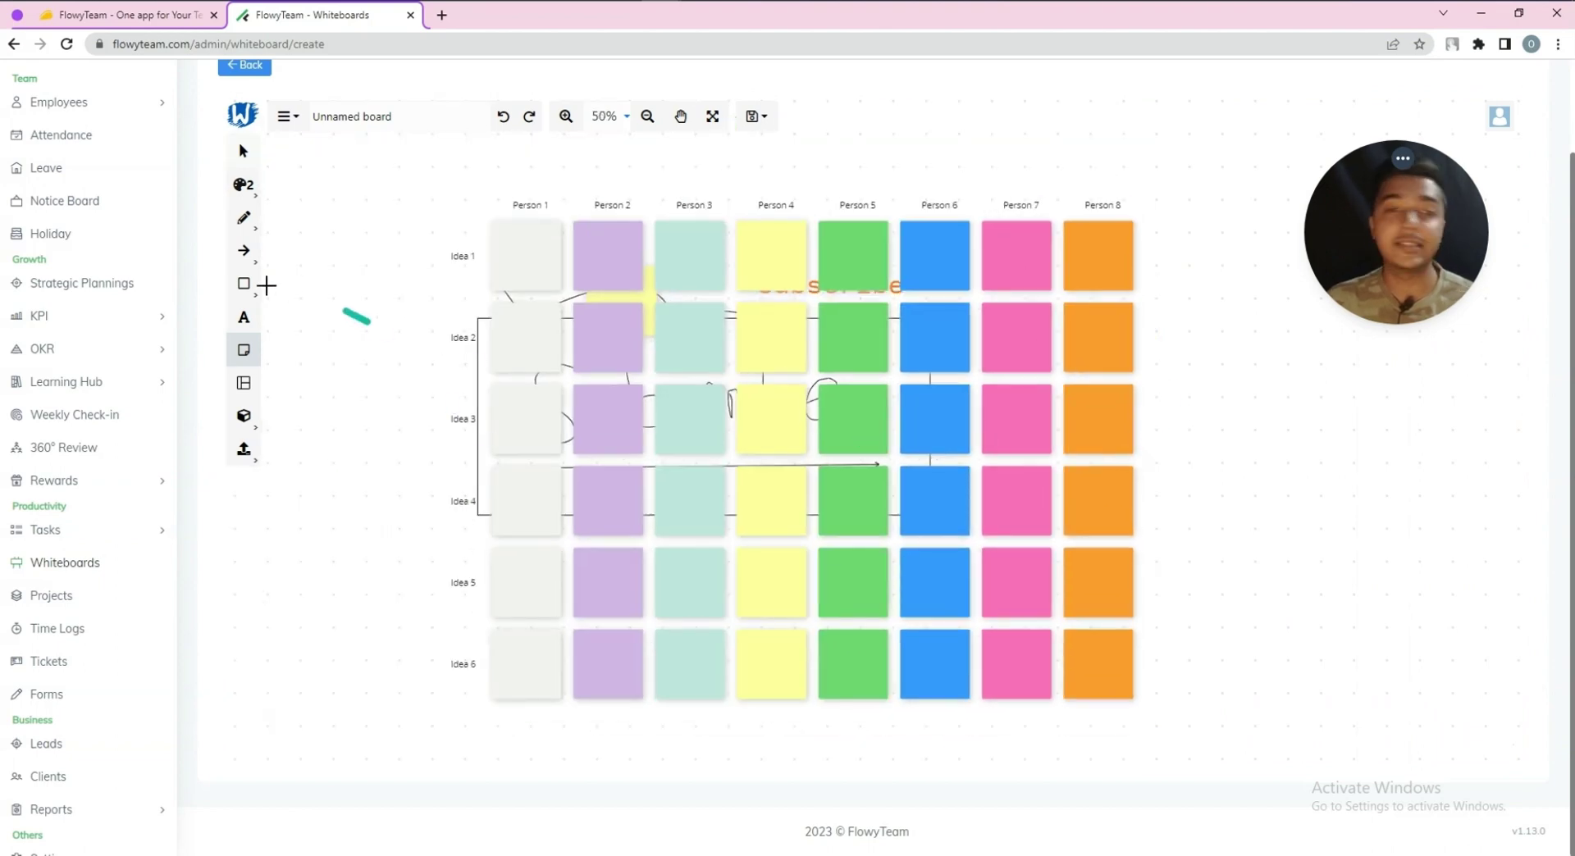
click(244, 418)
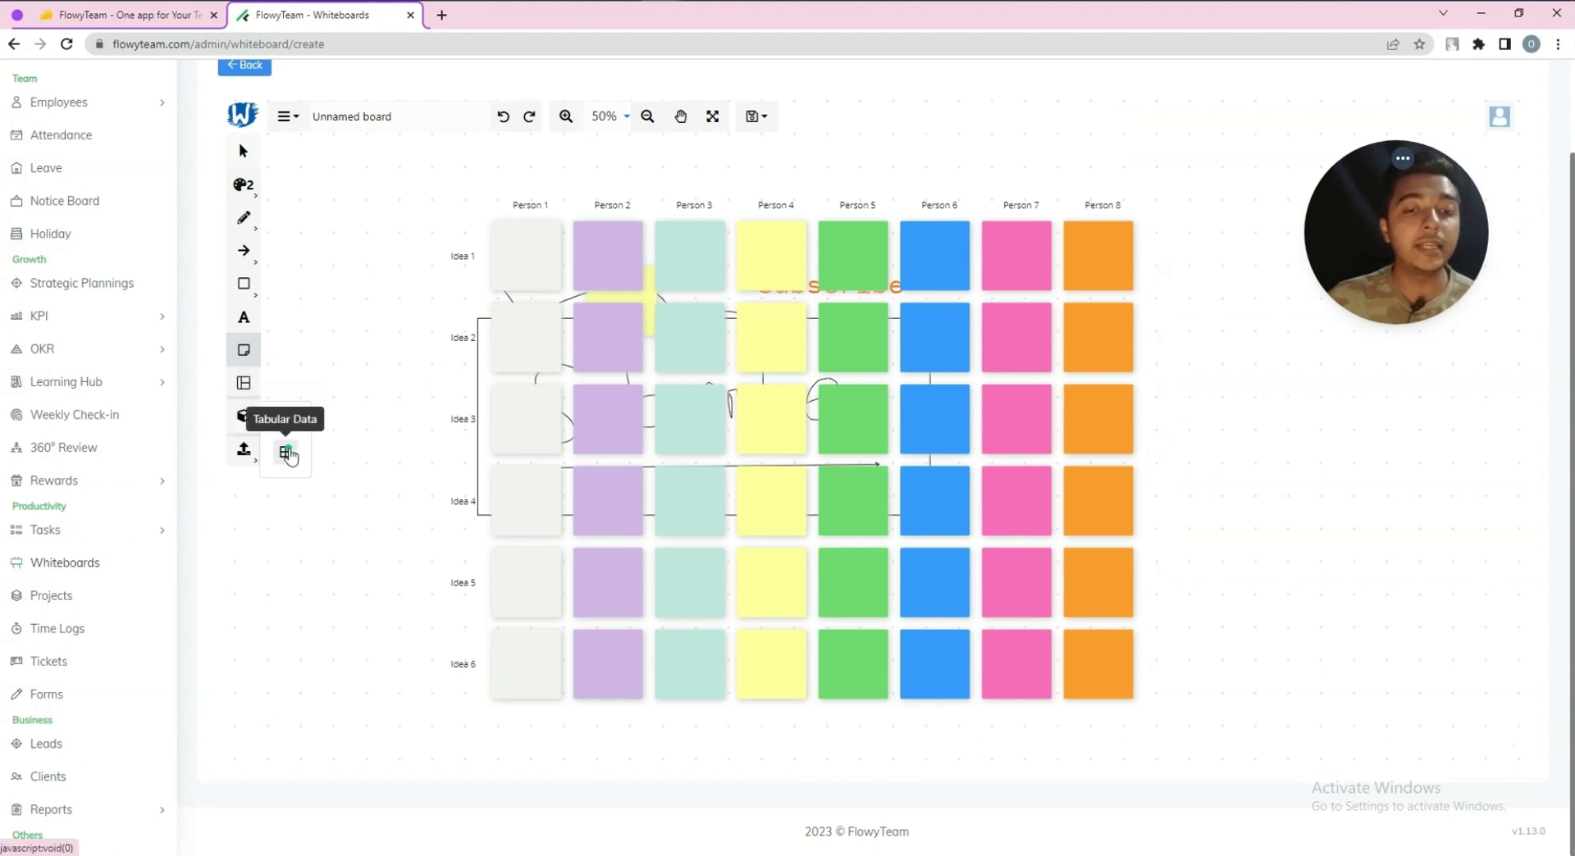
Insert a bordered 6×6 table from Tabular Data onto the board
click(287, 453)
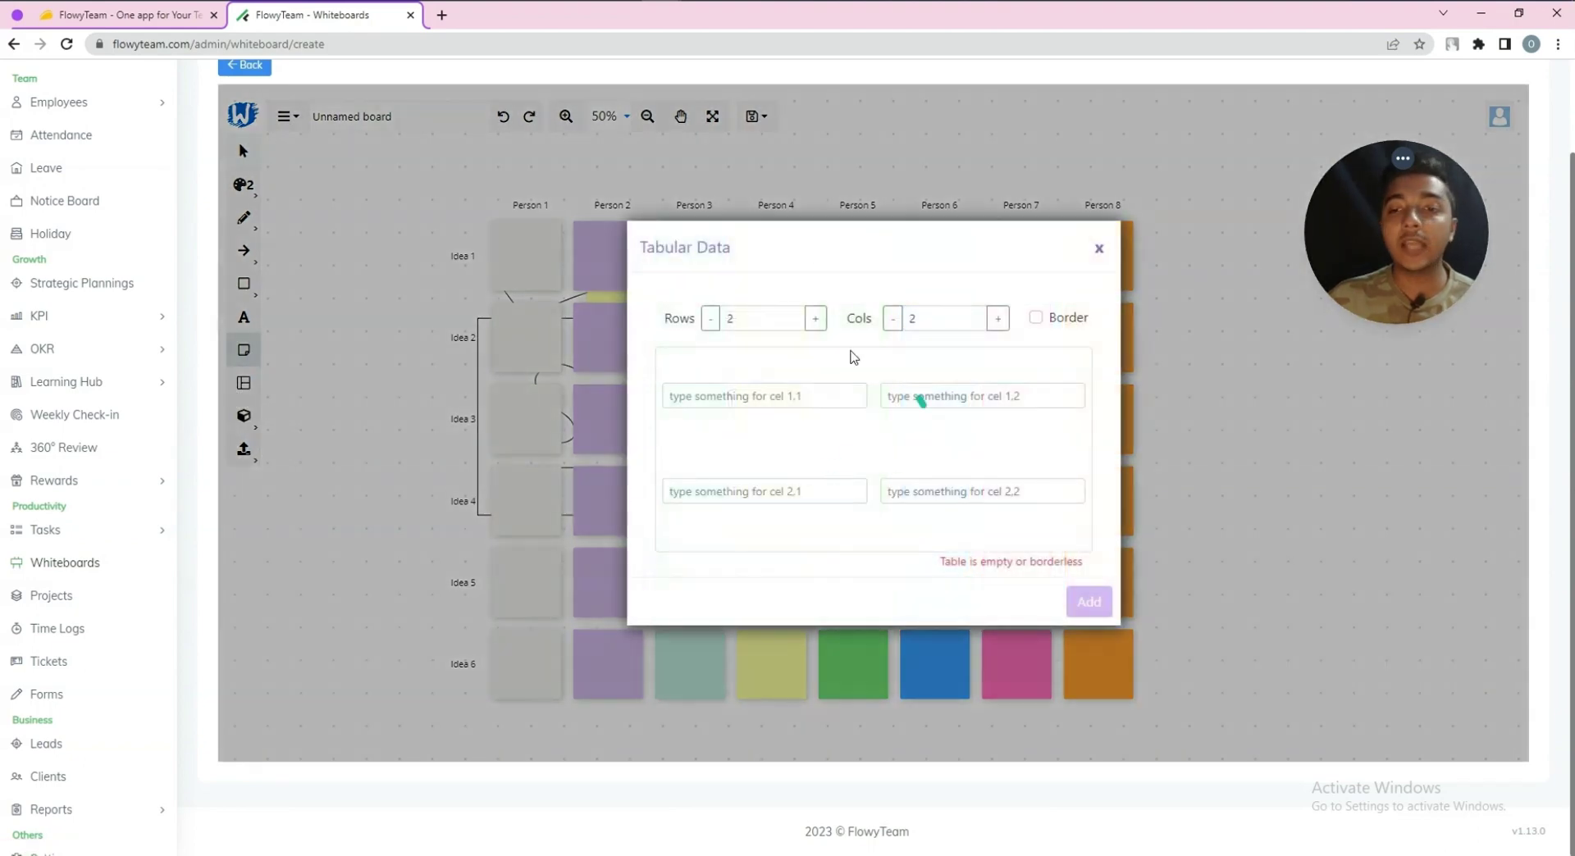
click(813, 323)
click(814, 322)
click(814, 322)
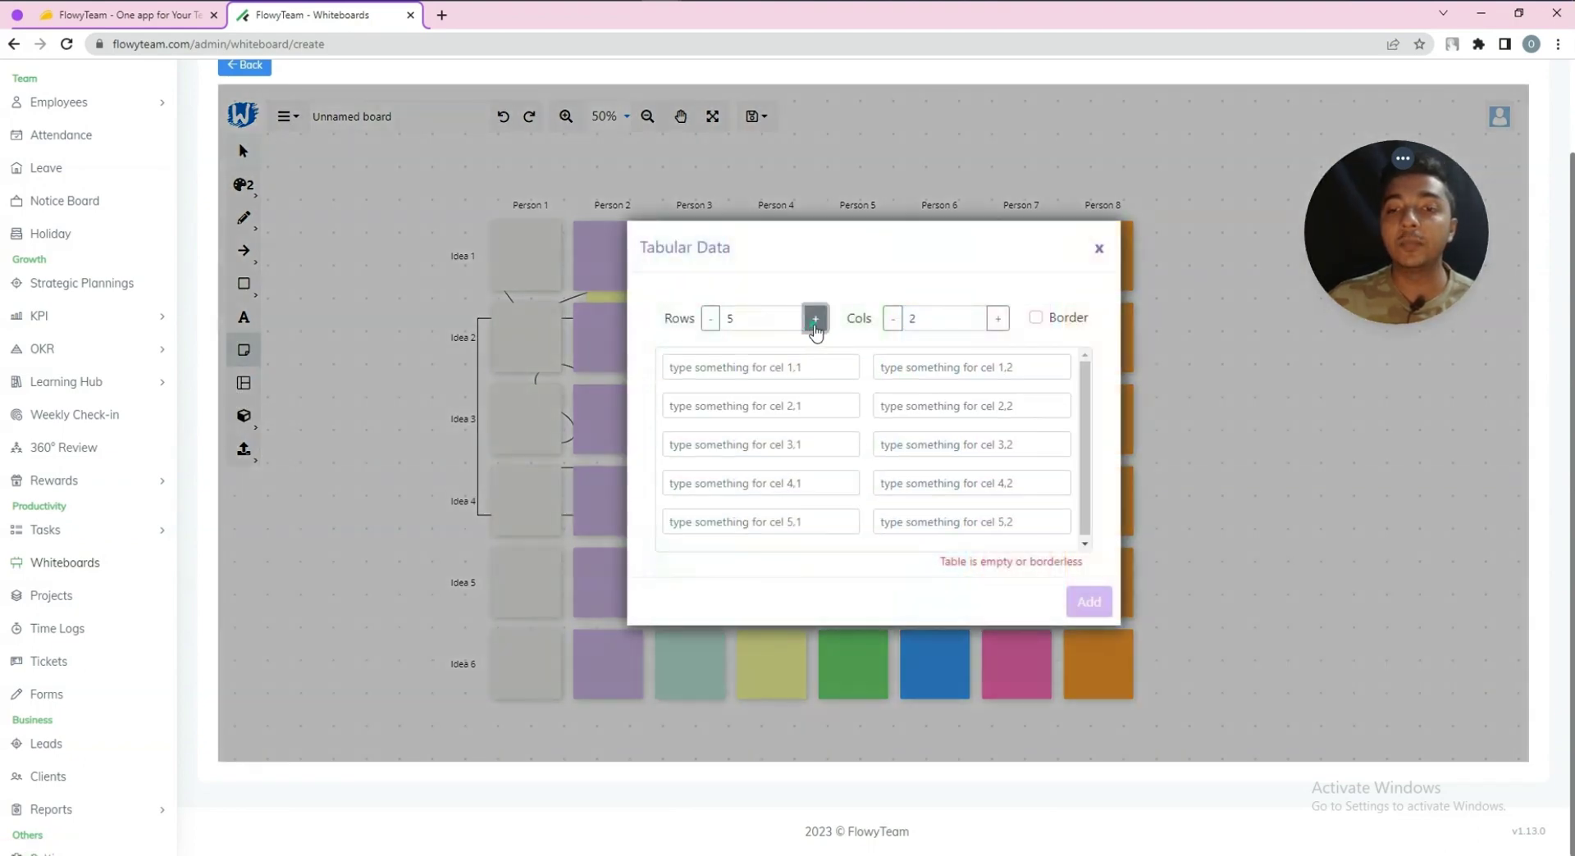
click(1002, 325)
click(1002, 324)
click(1002, 325)
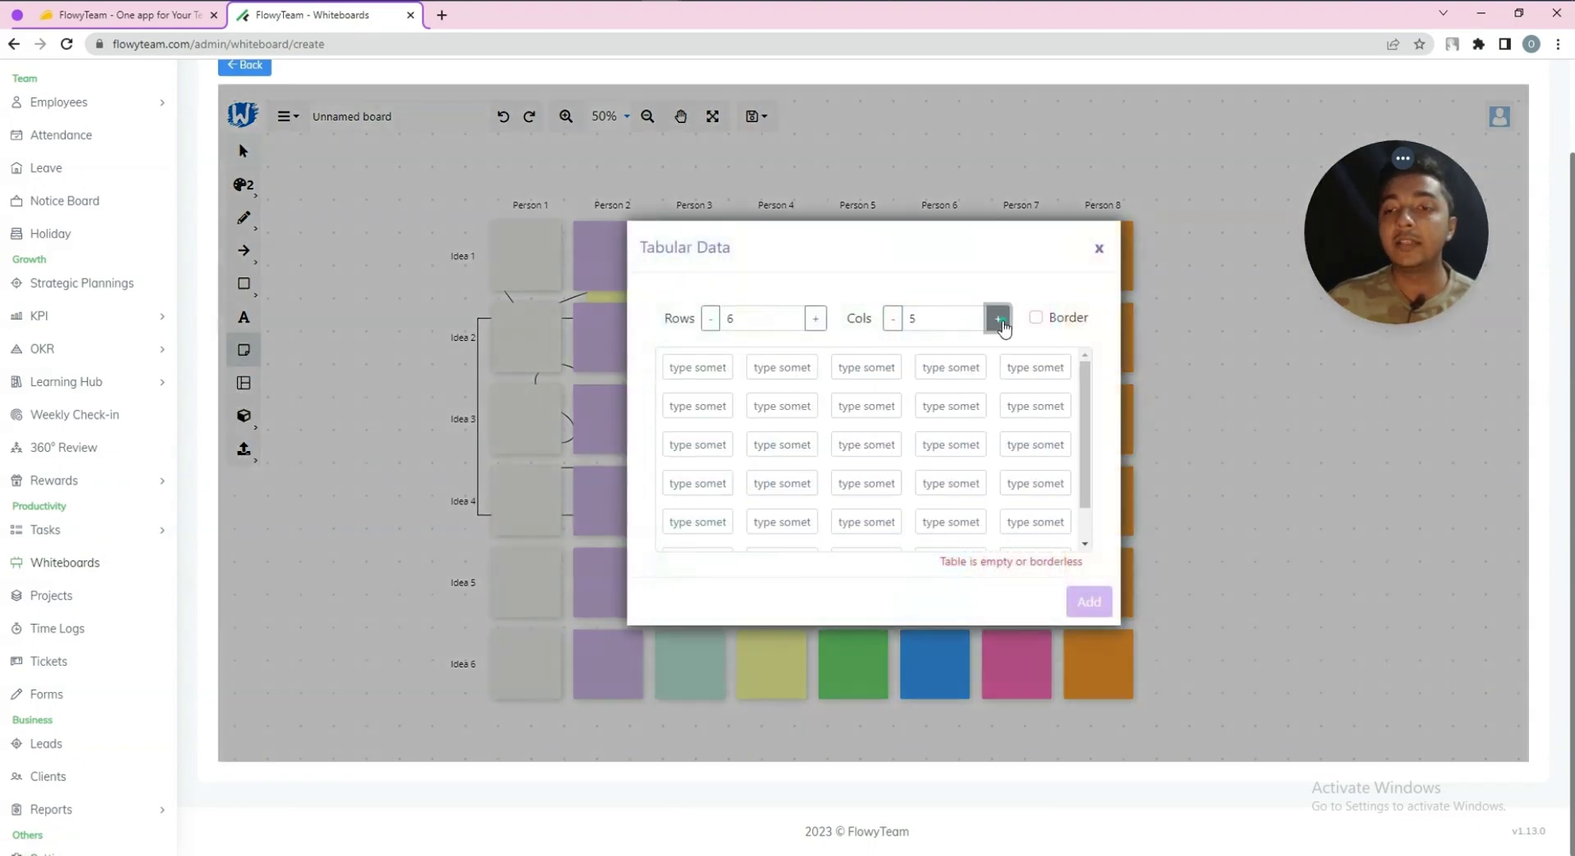
click(1002, 325)
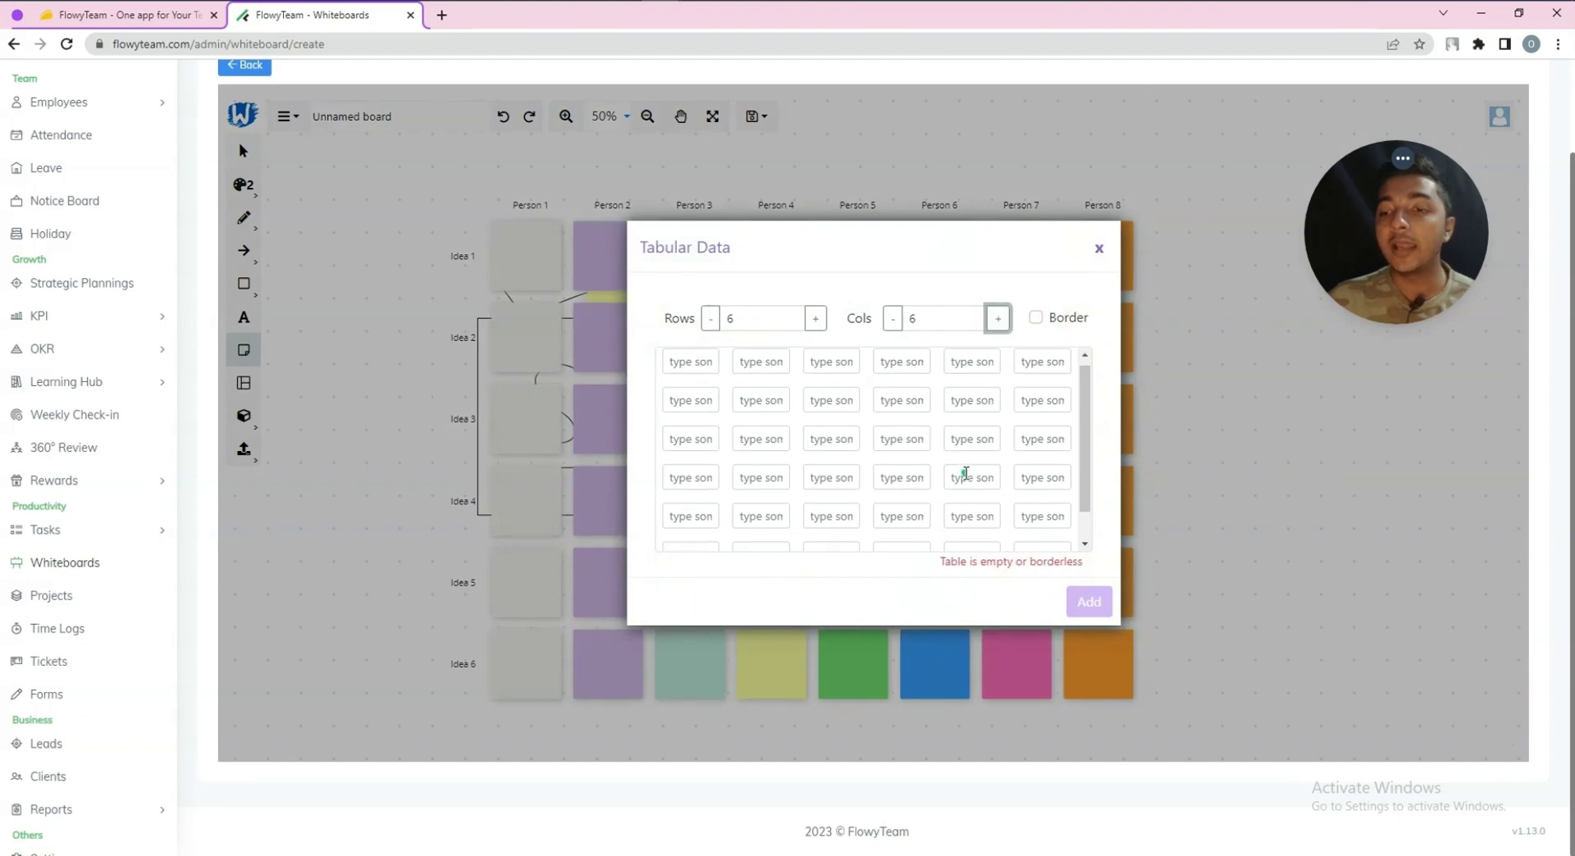
scroll(1037, 503, down, 1)
click(1035, 318)
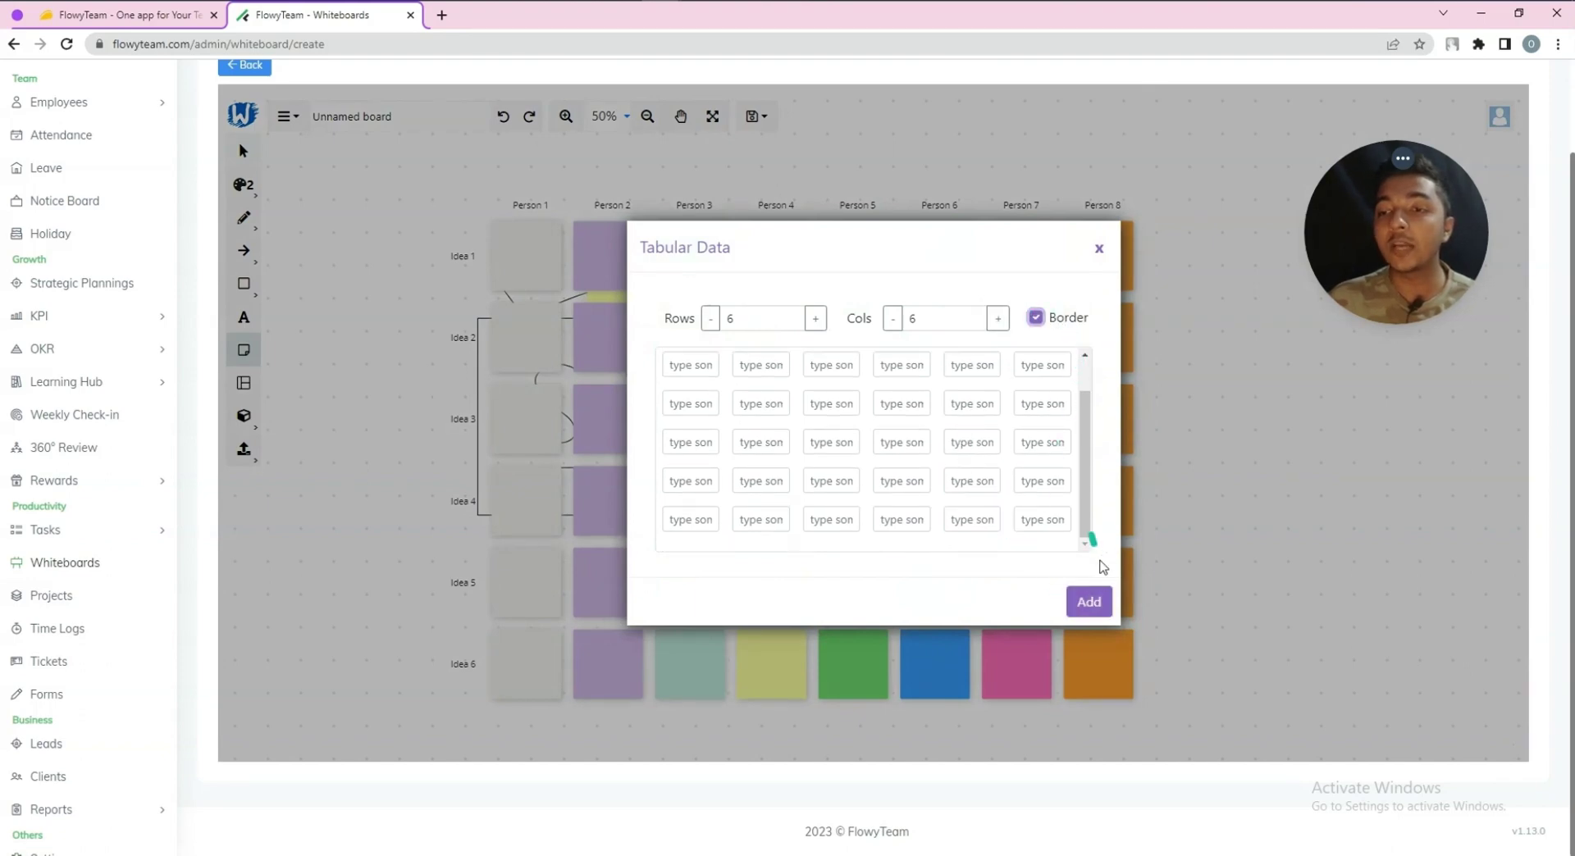
click(1089, 600)
Add two yellow sticky notes onto the Brainwriting grid
click(878, 424)
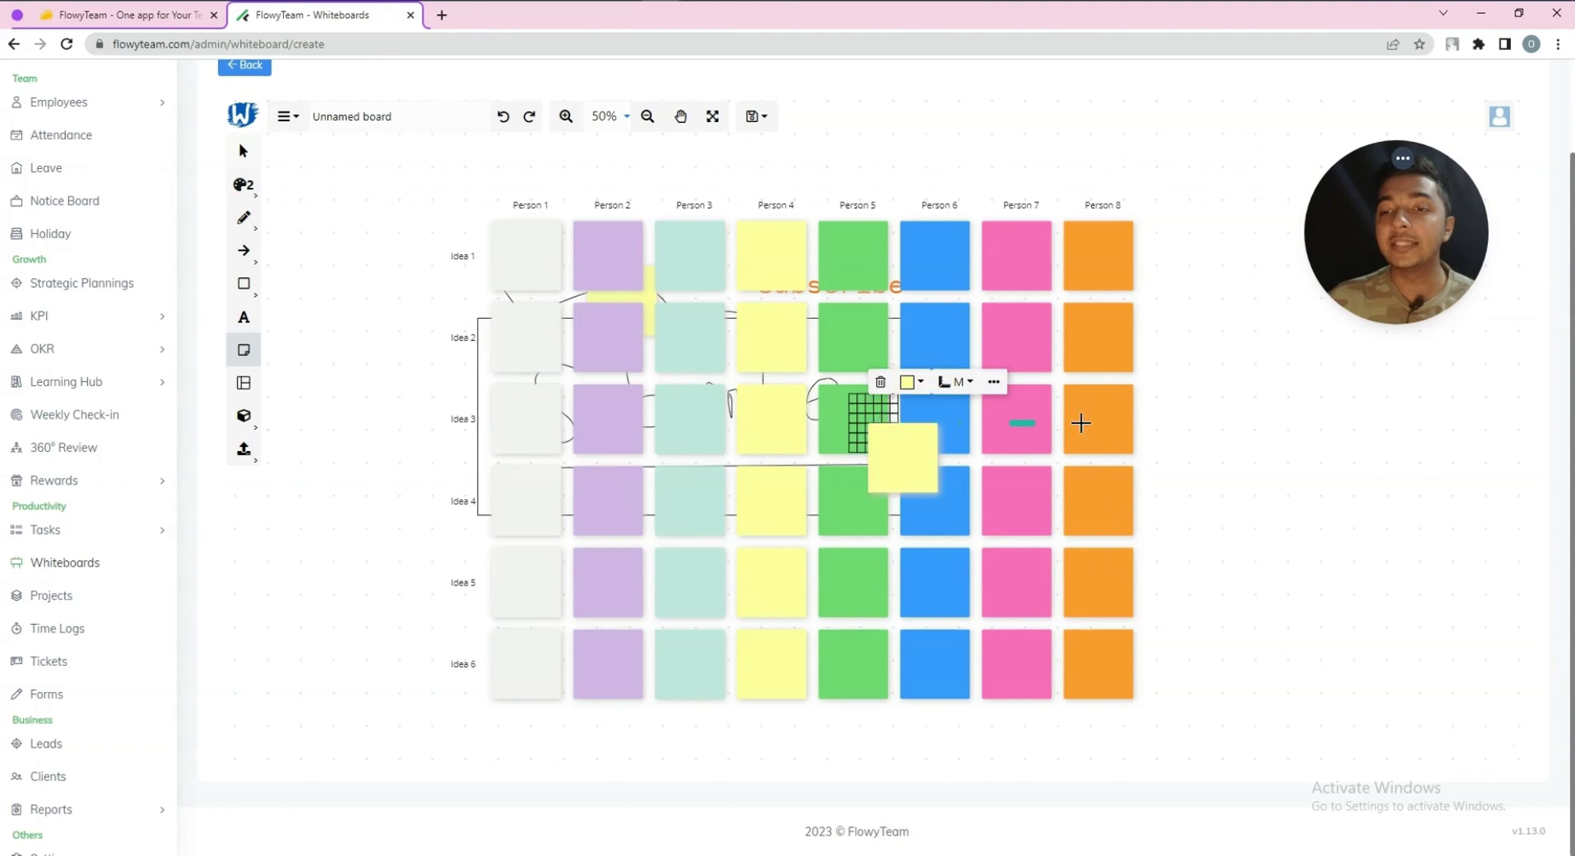
click(846, 394)
click(870, 413)
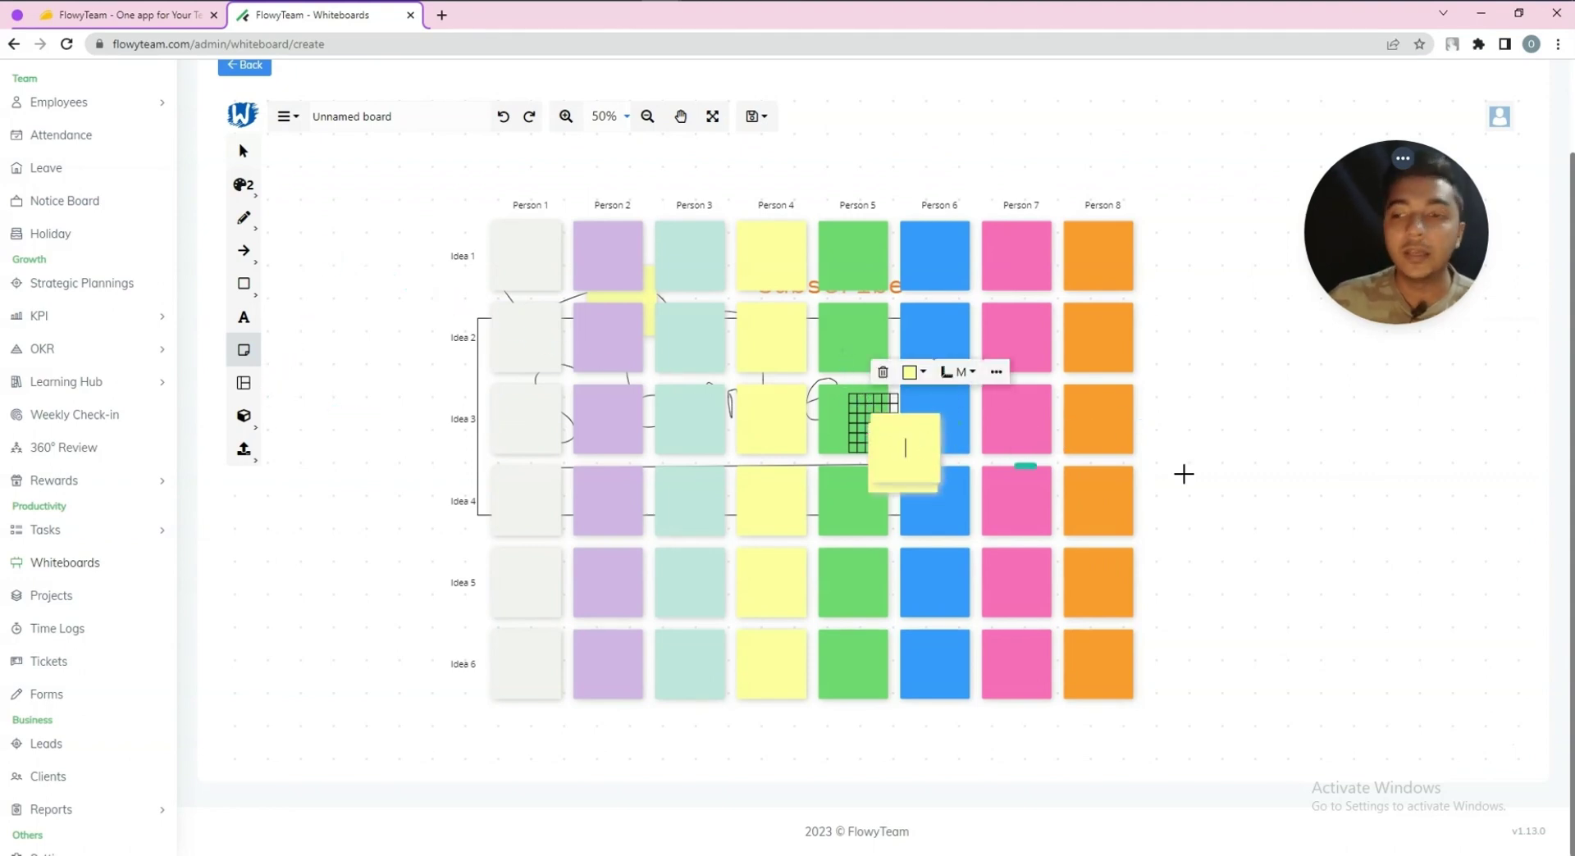
scroll(1184, 470, down, 2)
scroll(1189, 474, down, 1)
Scatter five yellow sticky notes across the empty area left of the grid
click(493, 342)
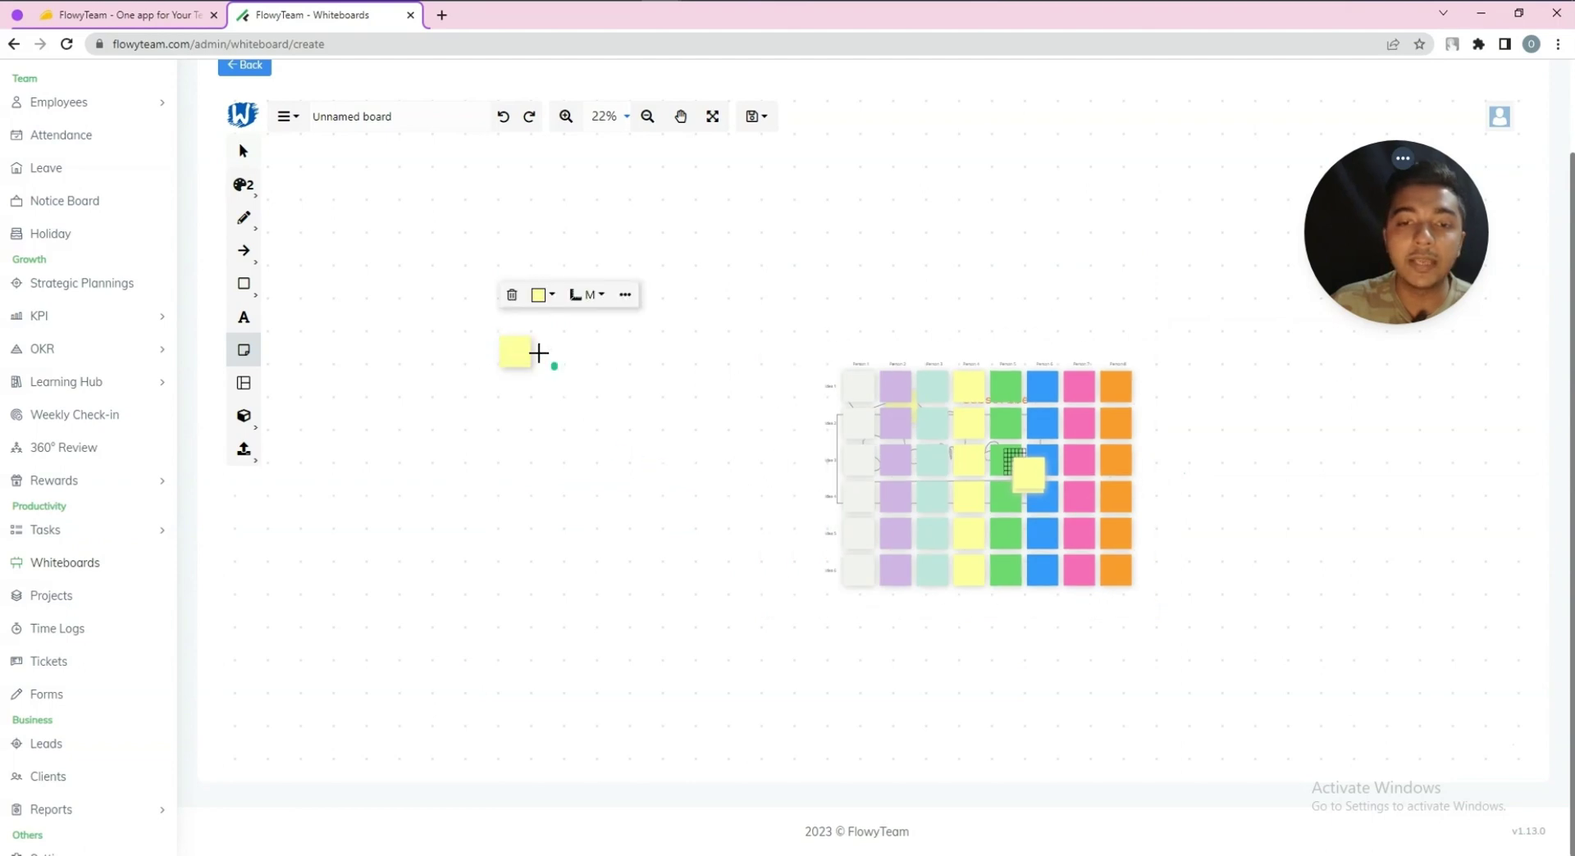
click(244, 351)
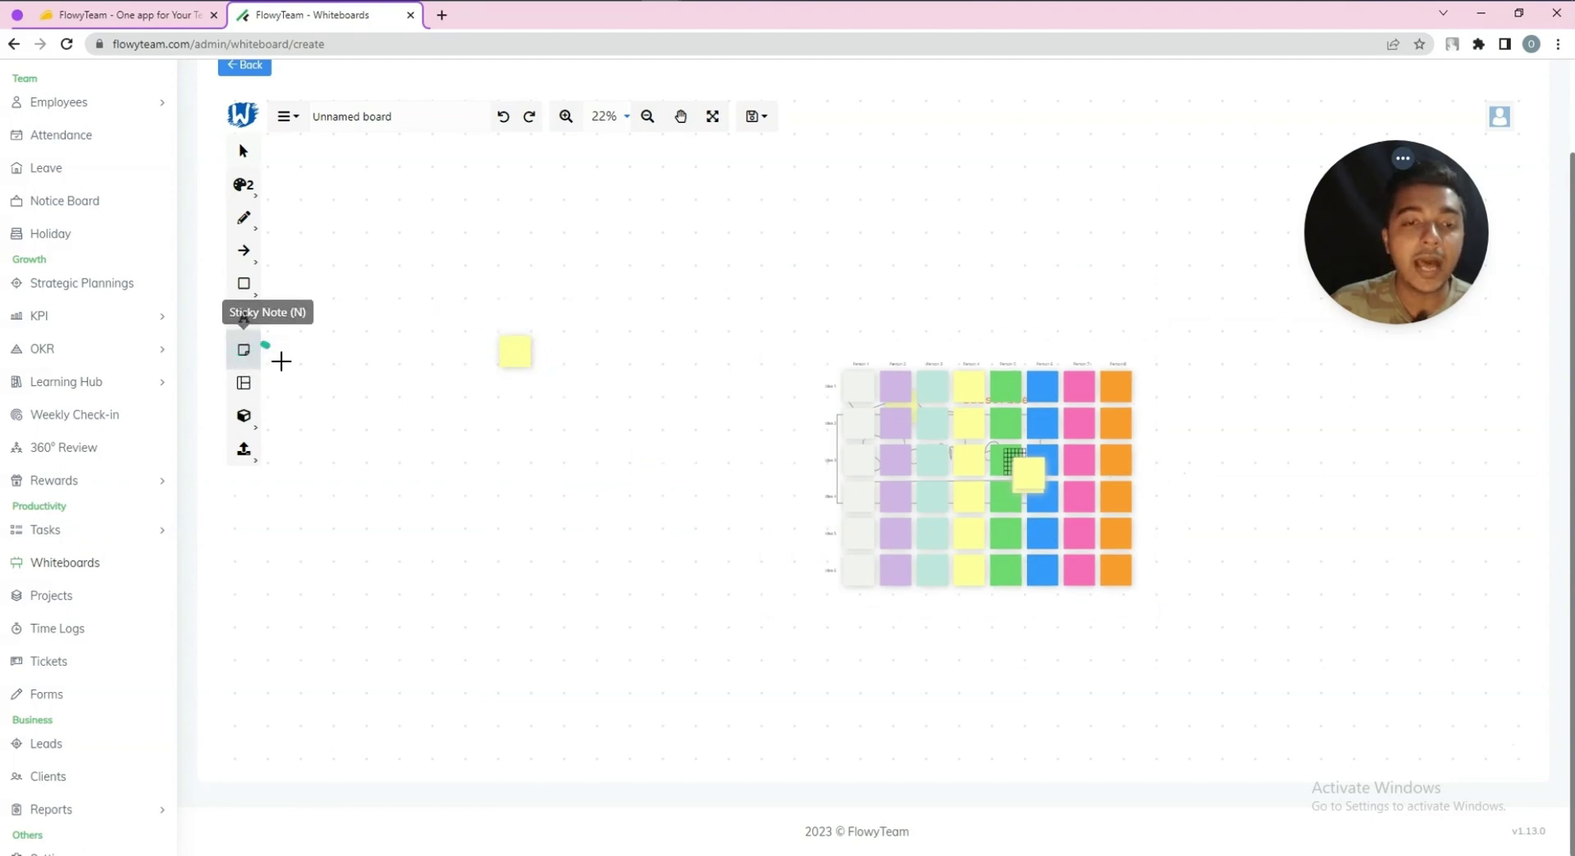
click(449, 390)
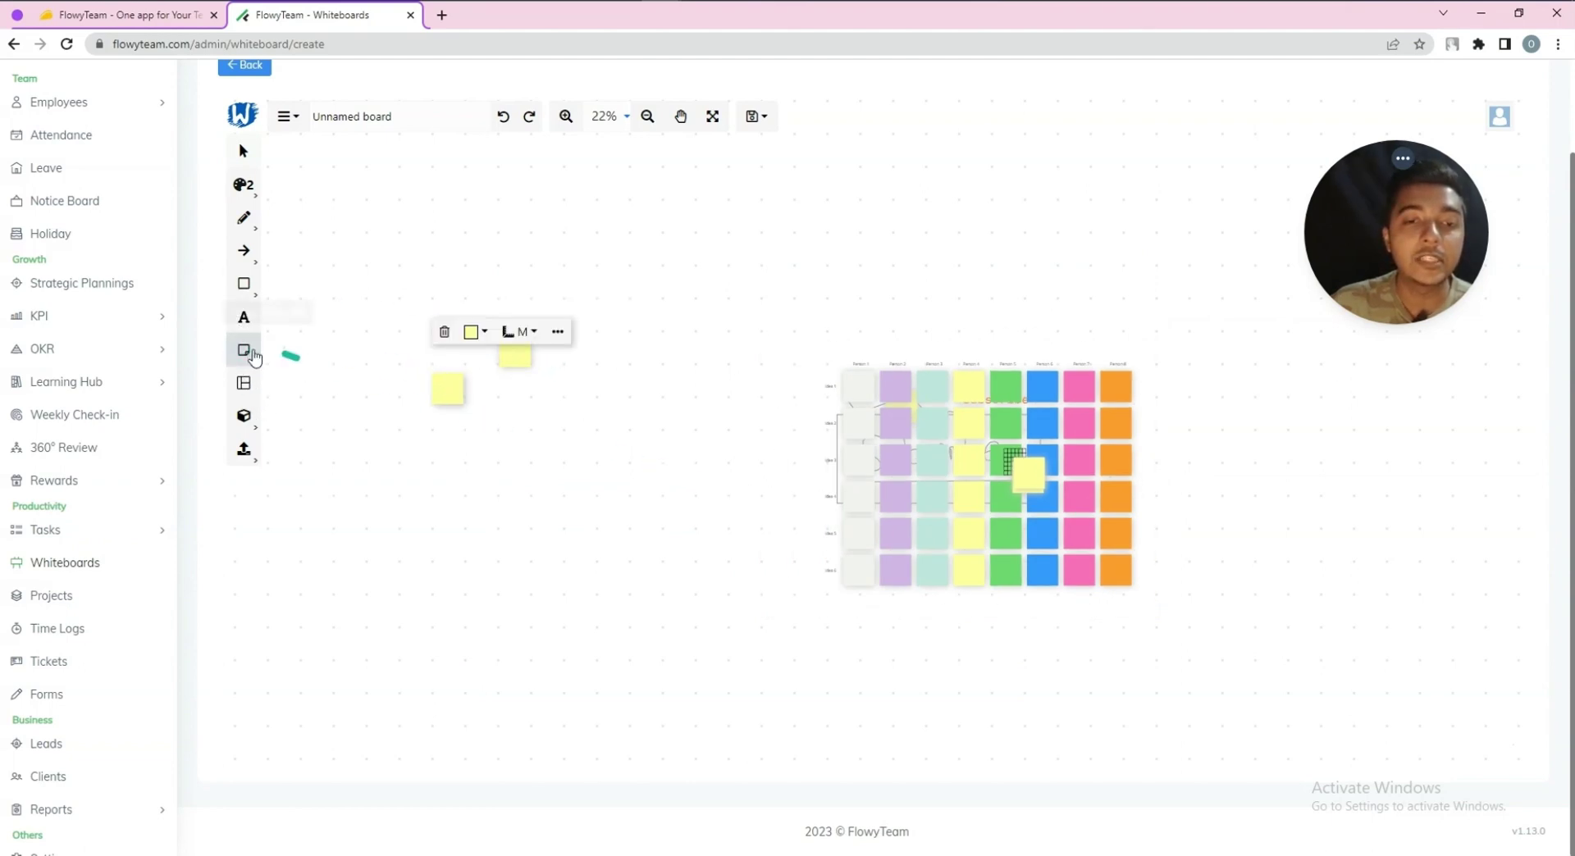
click(253, 358)
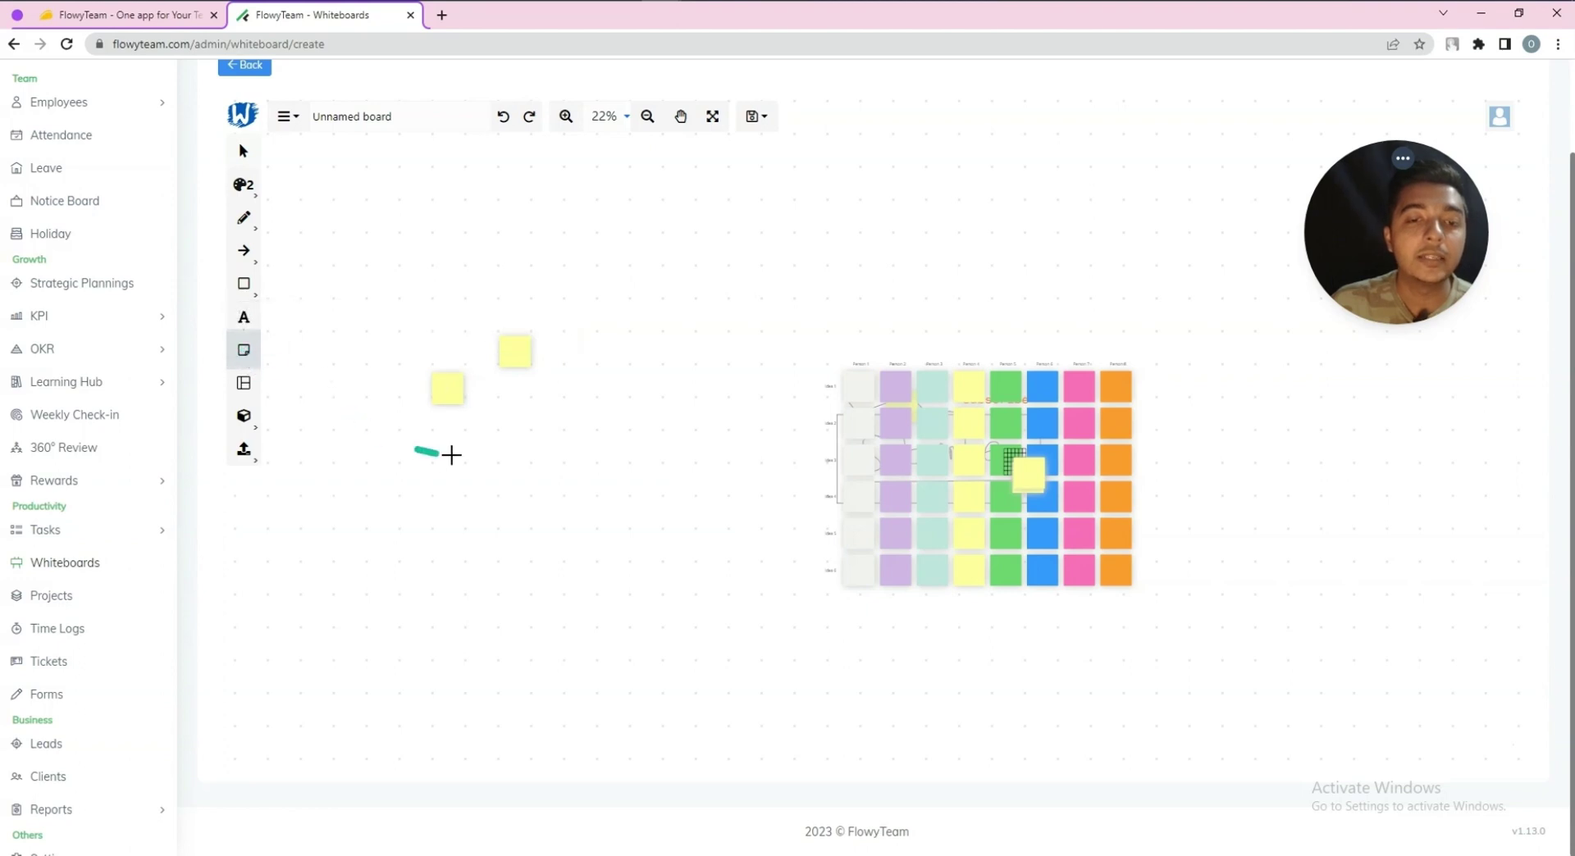
click(467, 471)
click(611, 276)
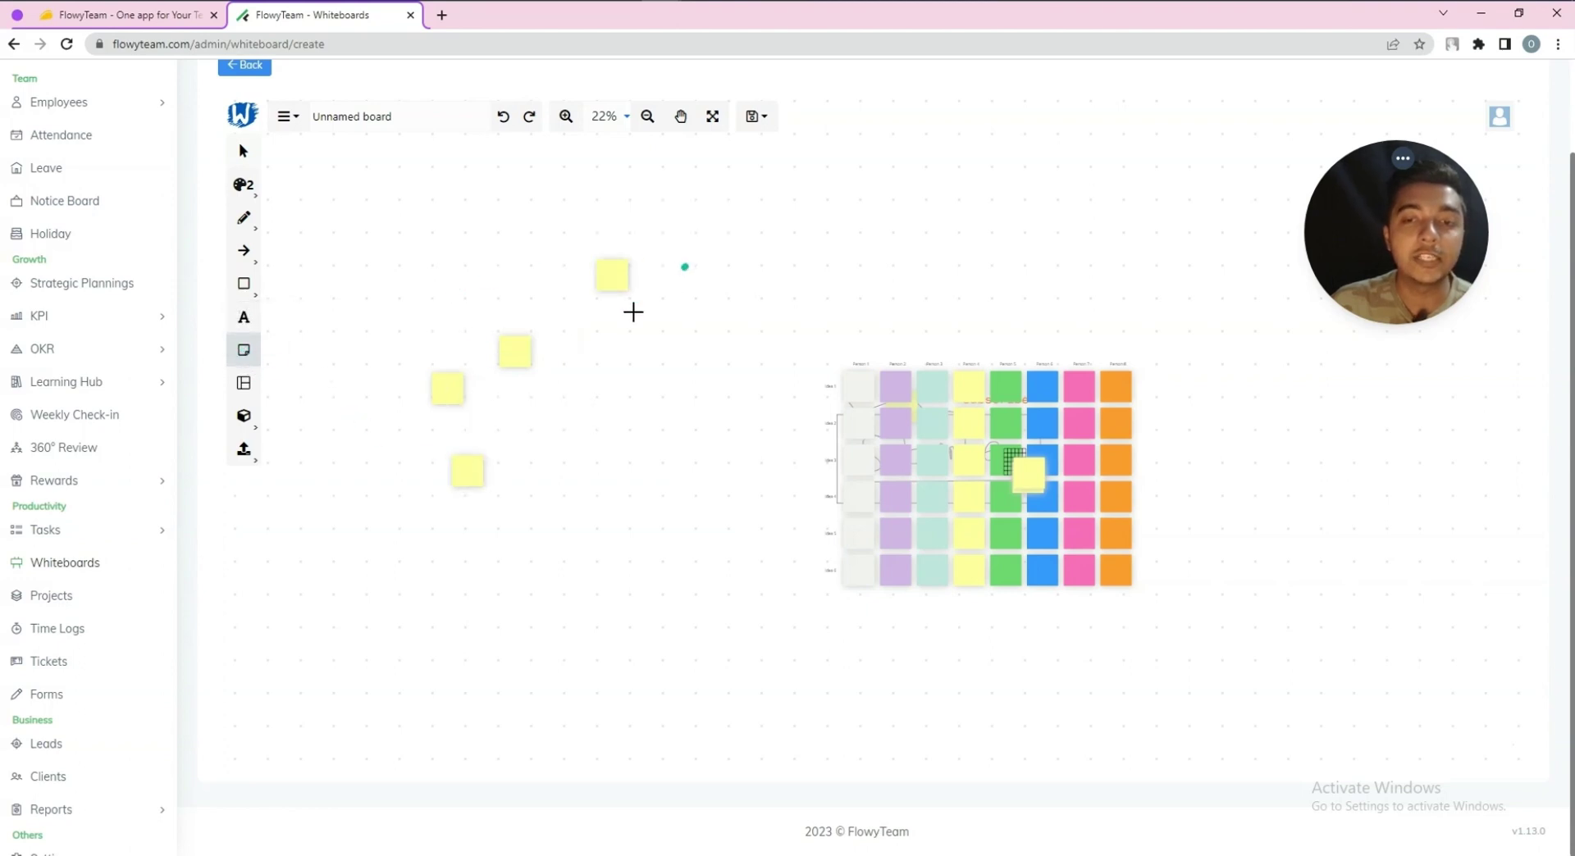
click(434, 236)
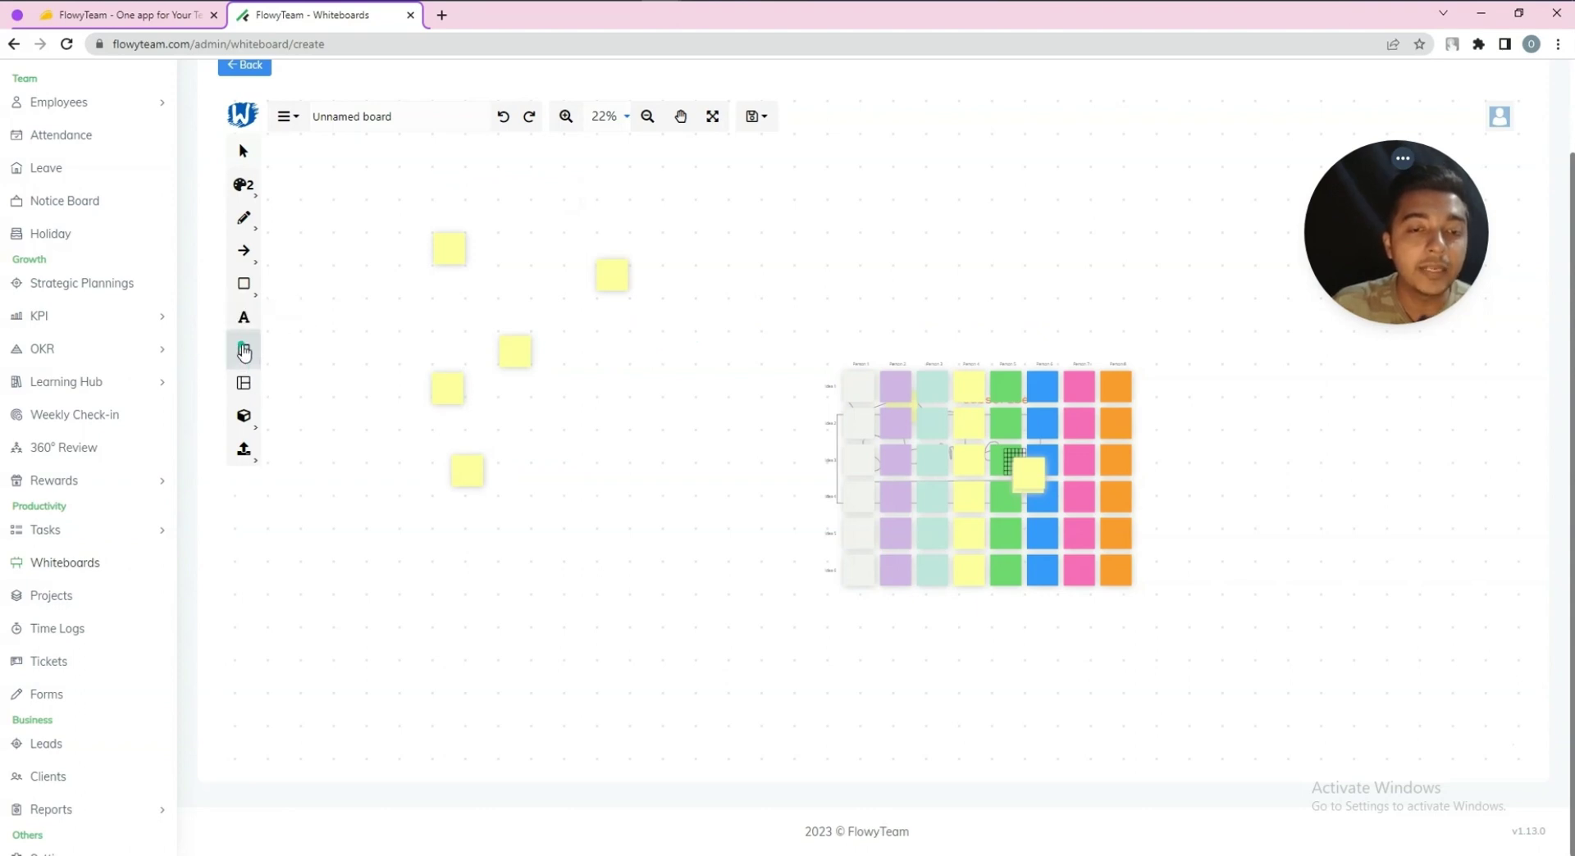
Browse the Text, Pen and stroke colour tools, then return to selection
click(243, 318)
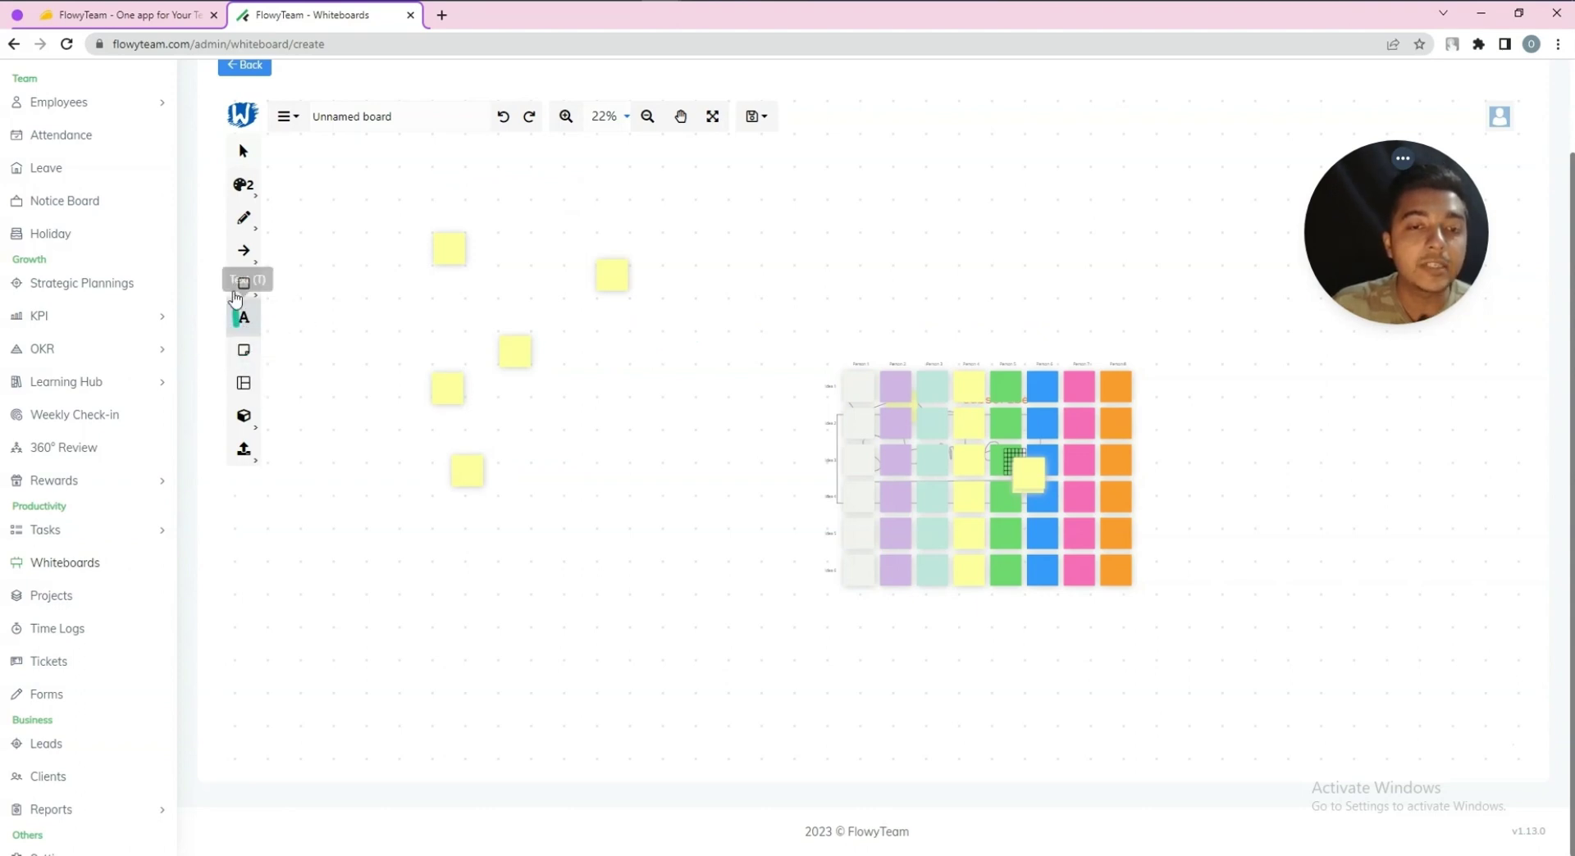
click(242, 219)
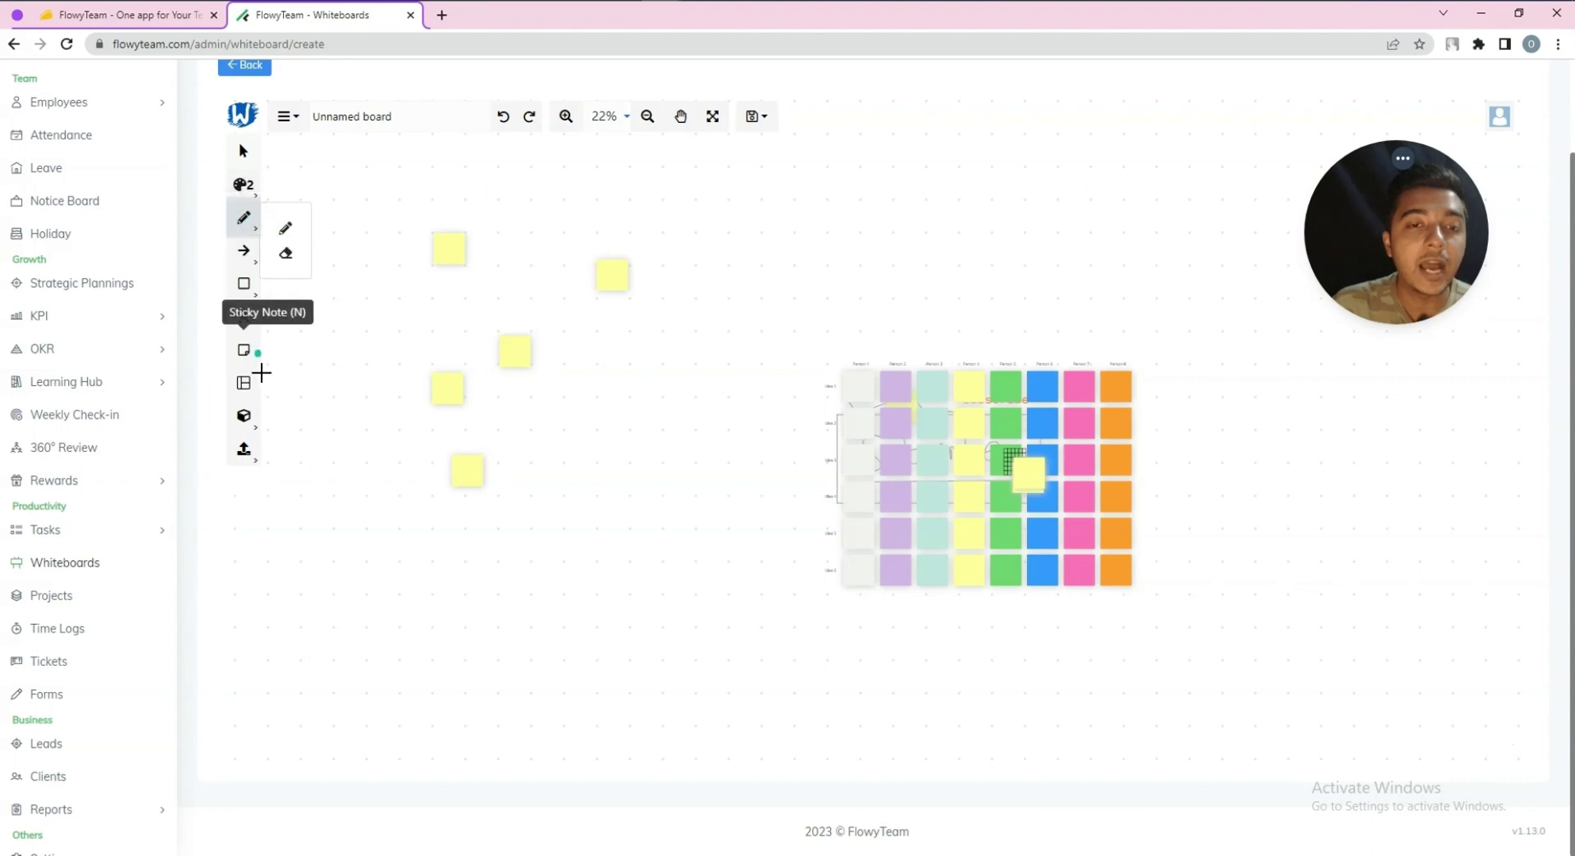
click(244, 185)
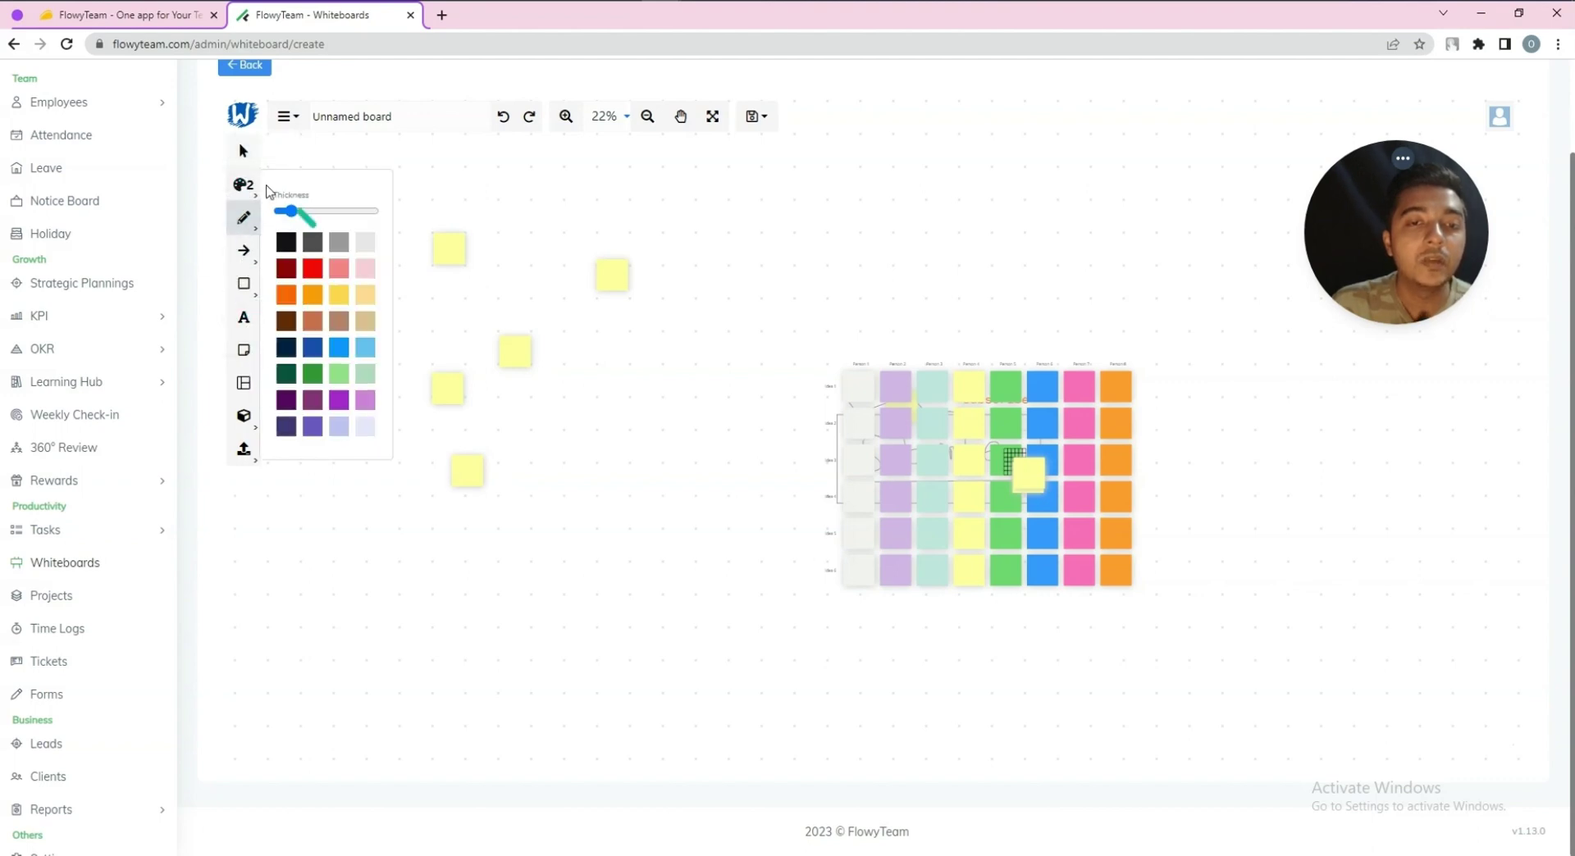
click(241, 151)
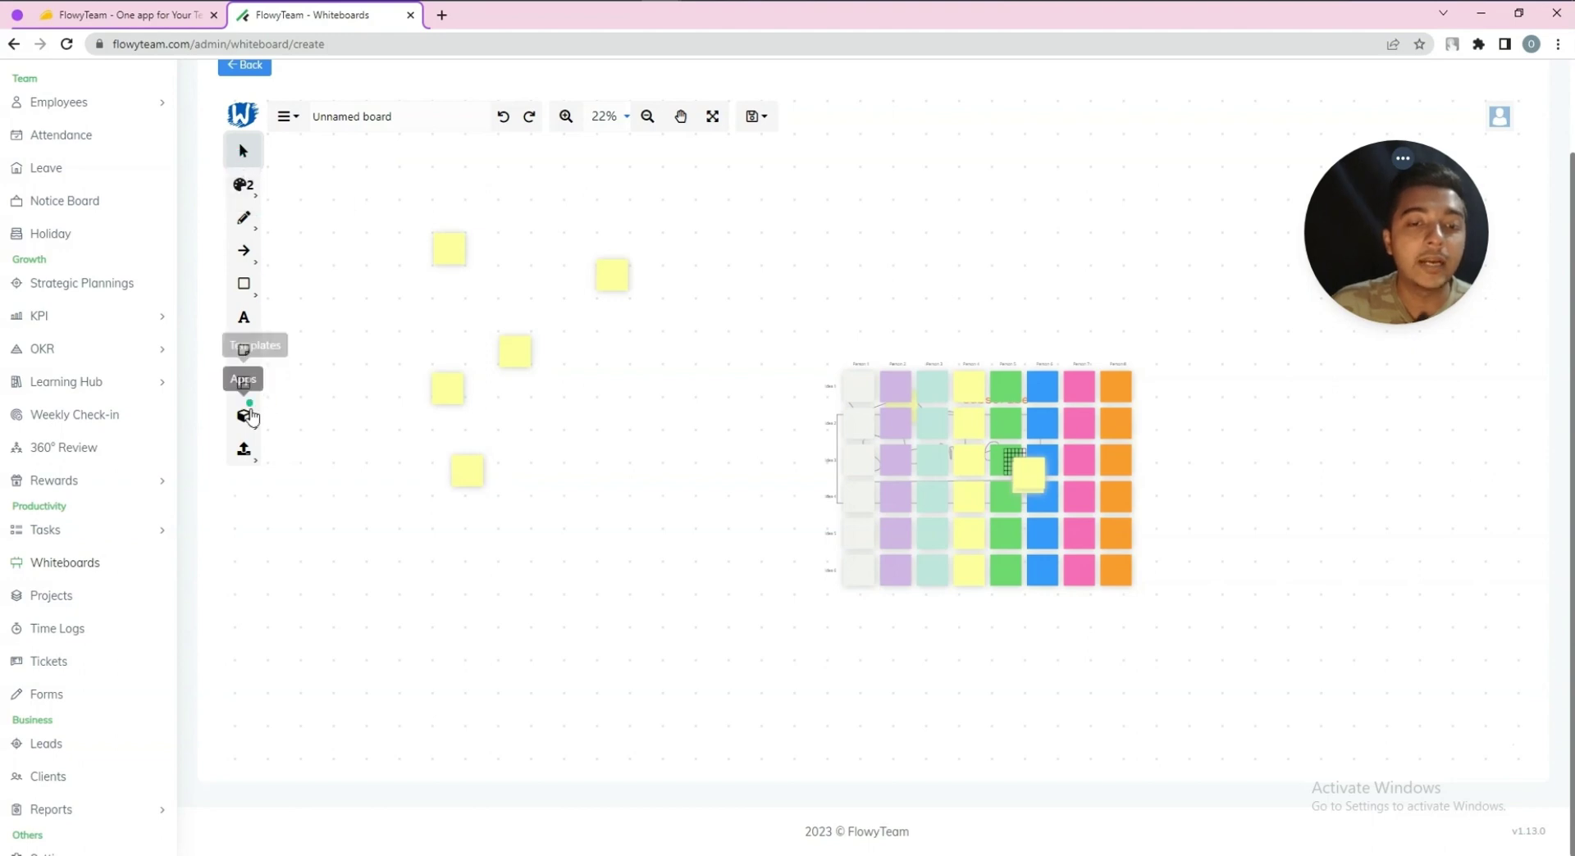
click(247, 425)
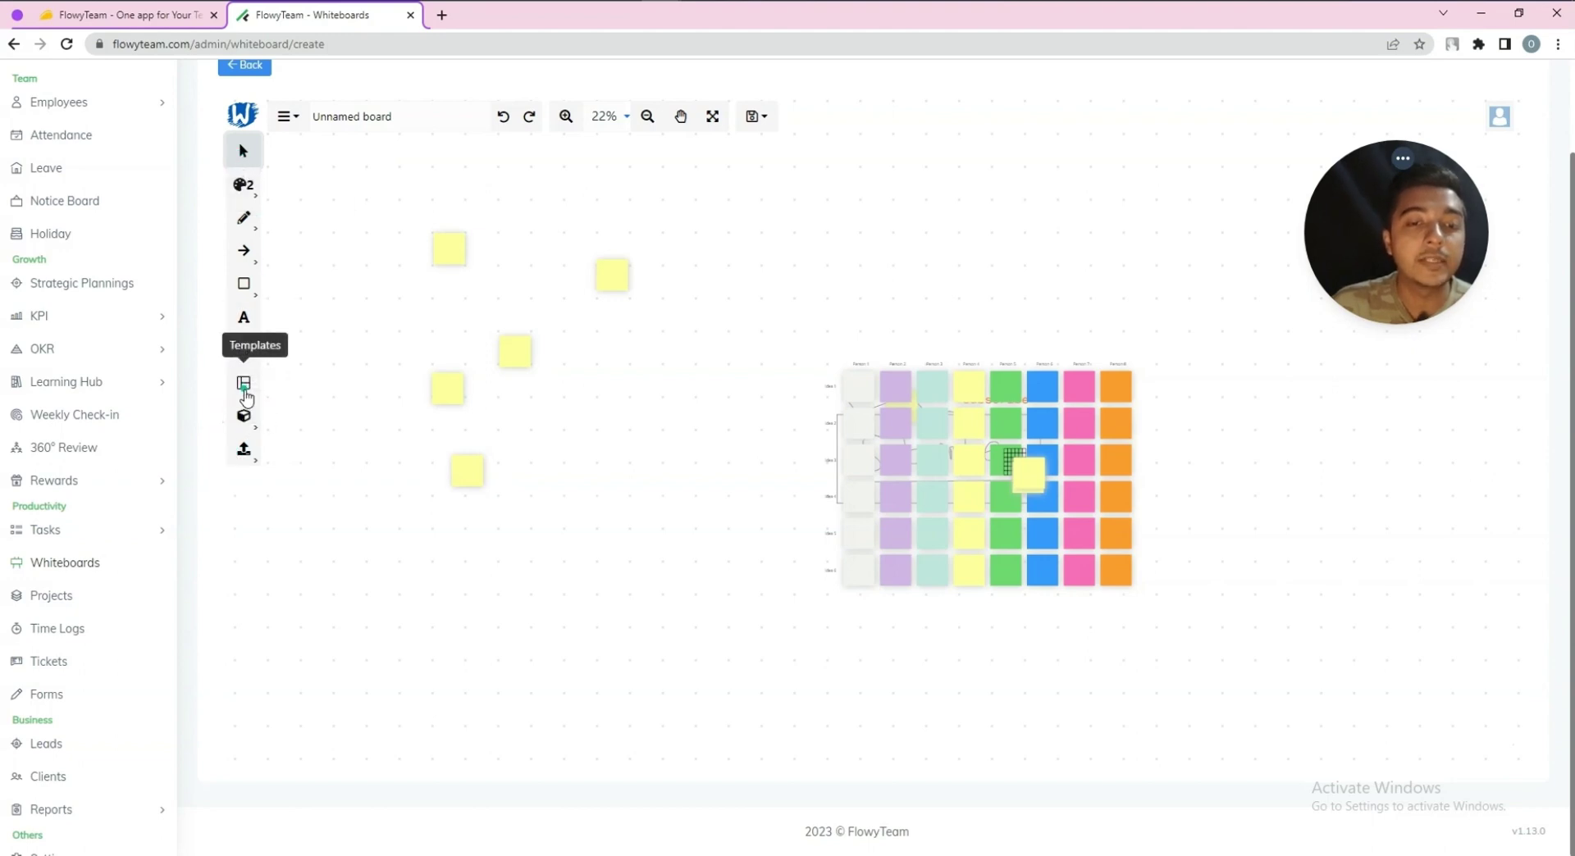
Insert a second bordered 4×4 table from Tabular Data
click(286, 452)
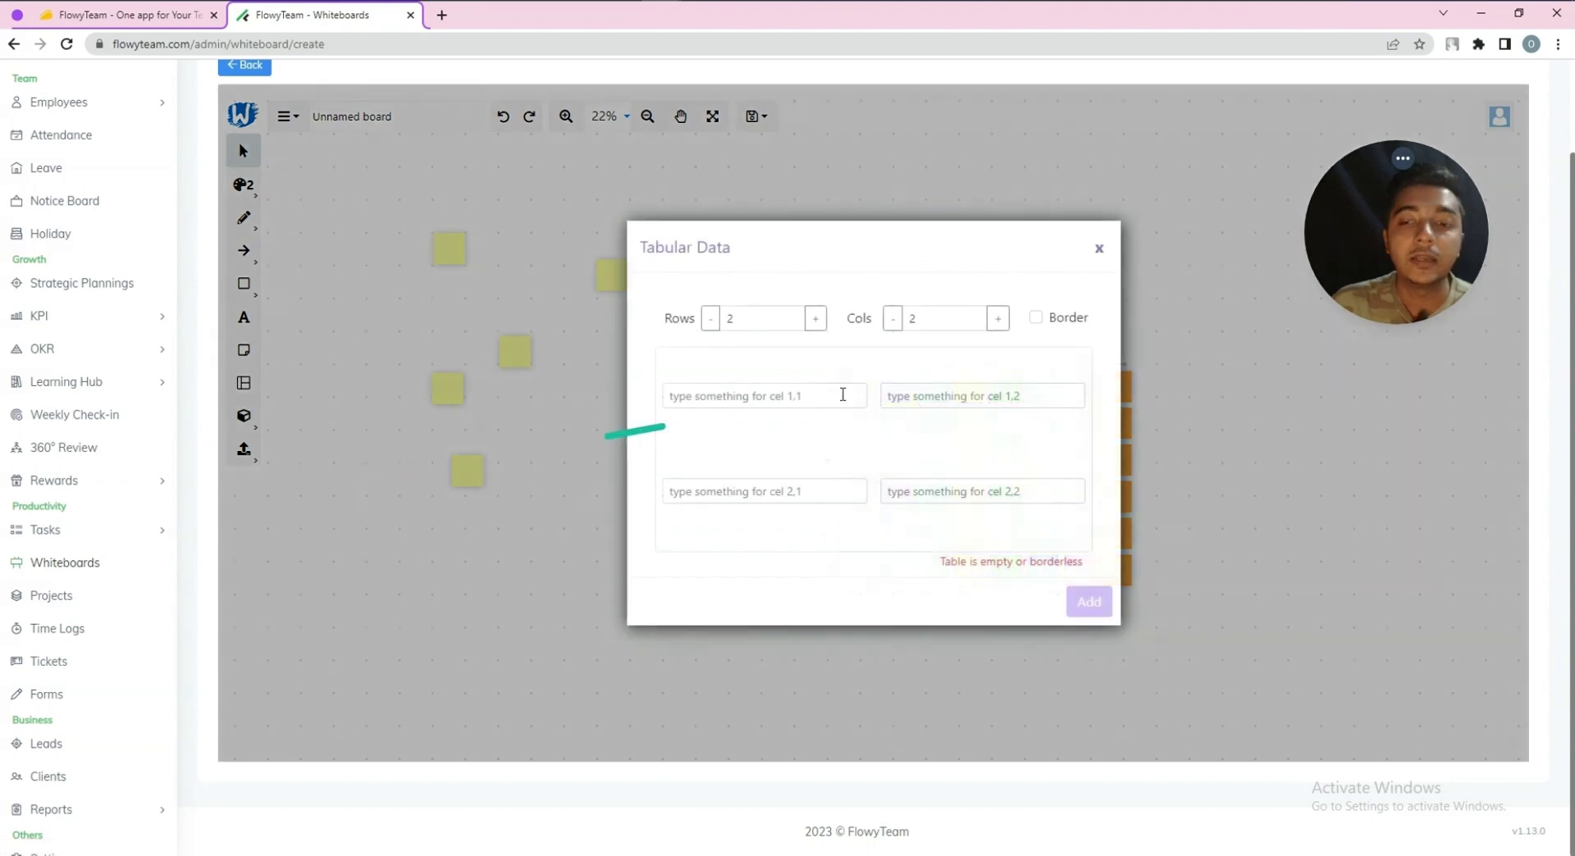
double_click(816, 318)
double_click(997, 322)
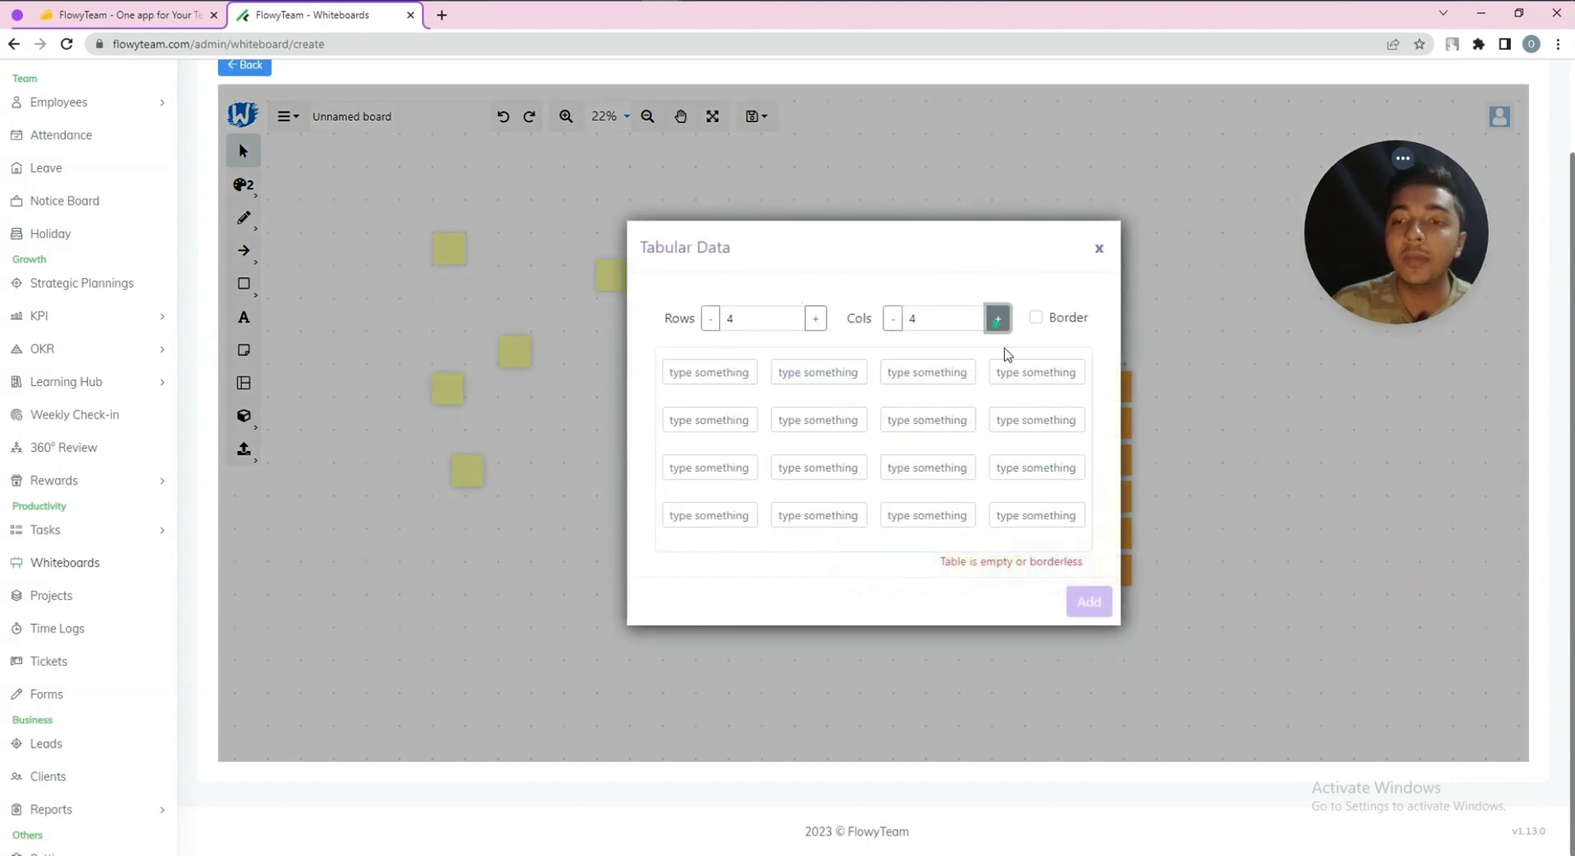
click(1036, 318)
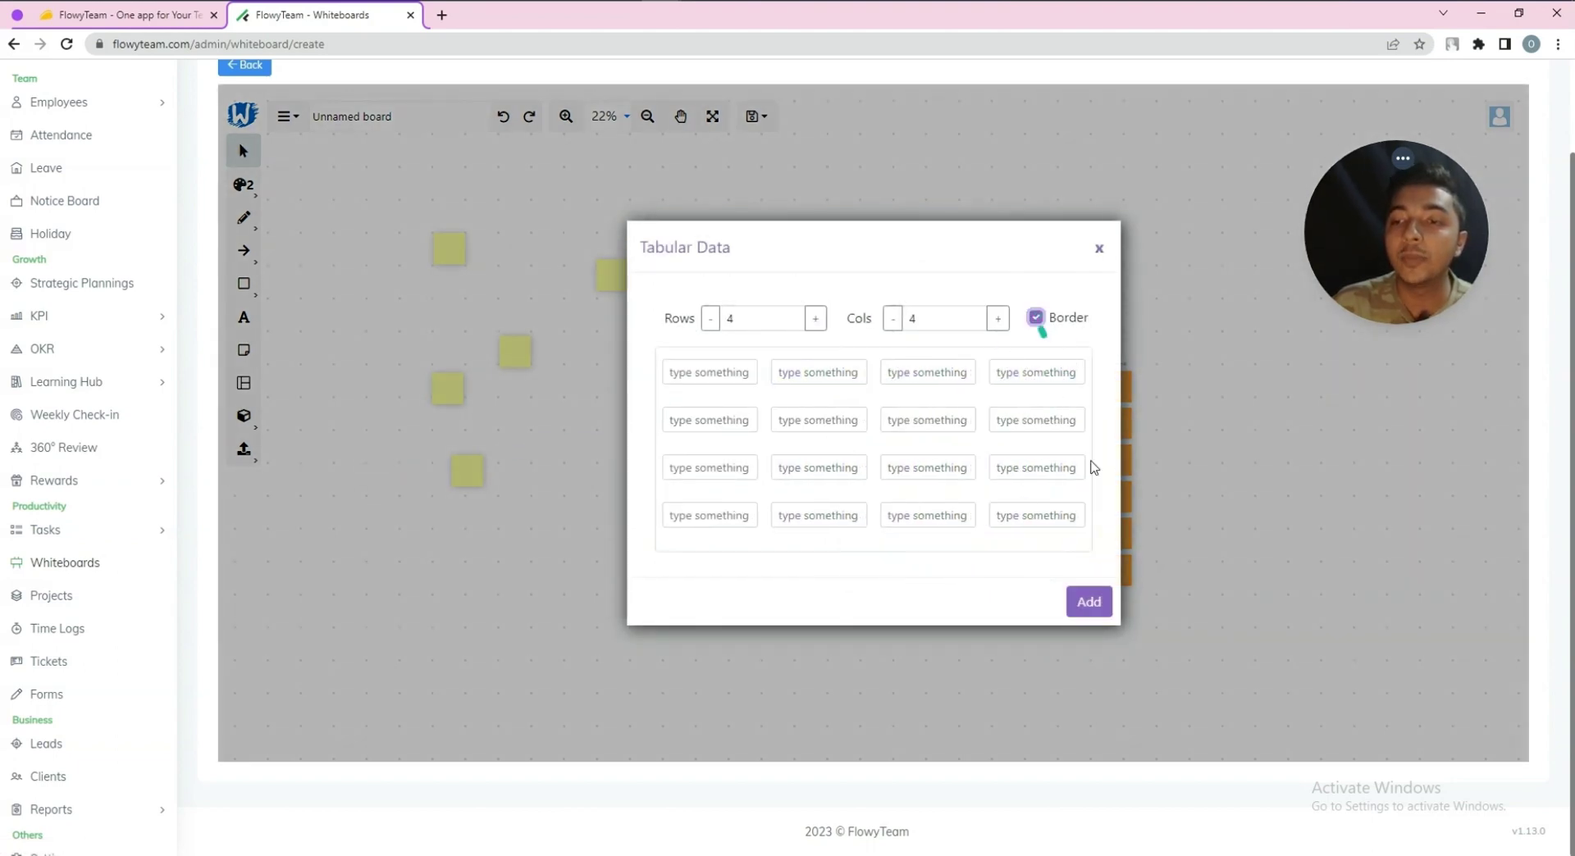
click(1088, 602)
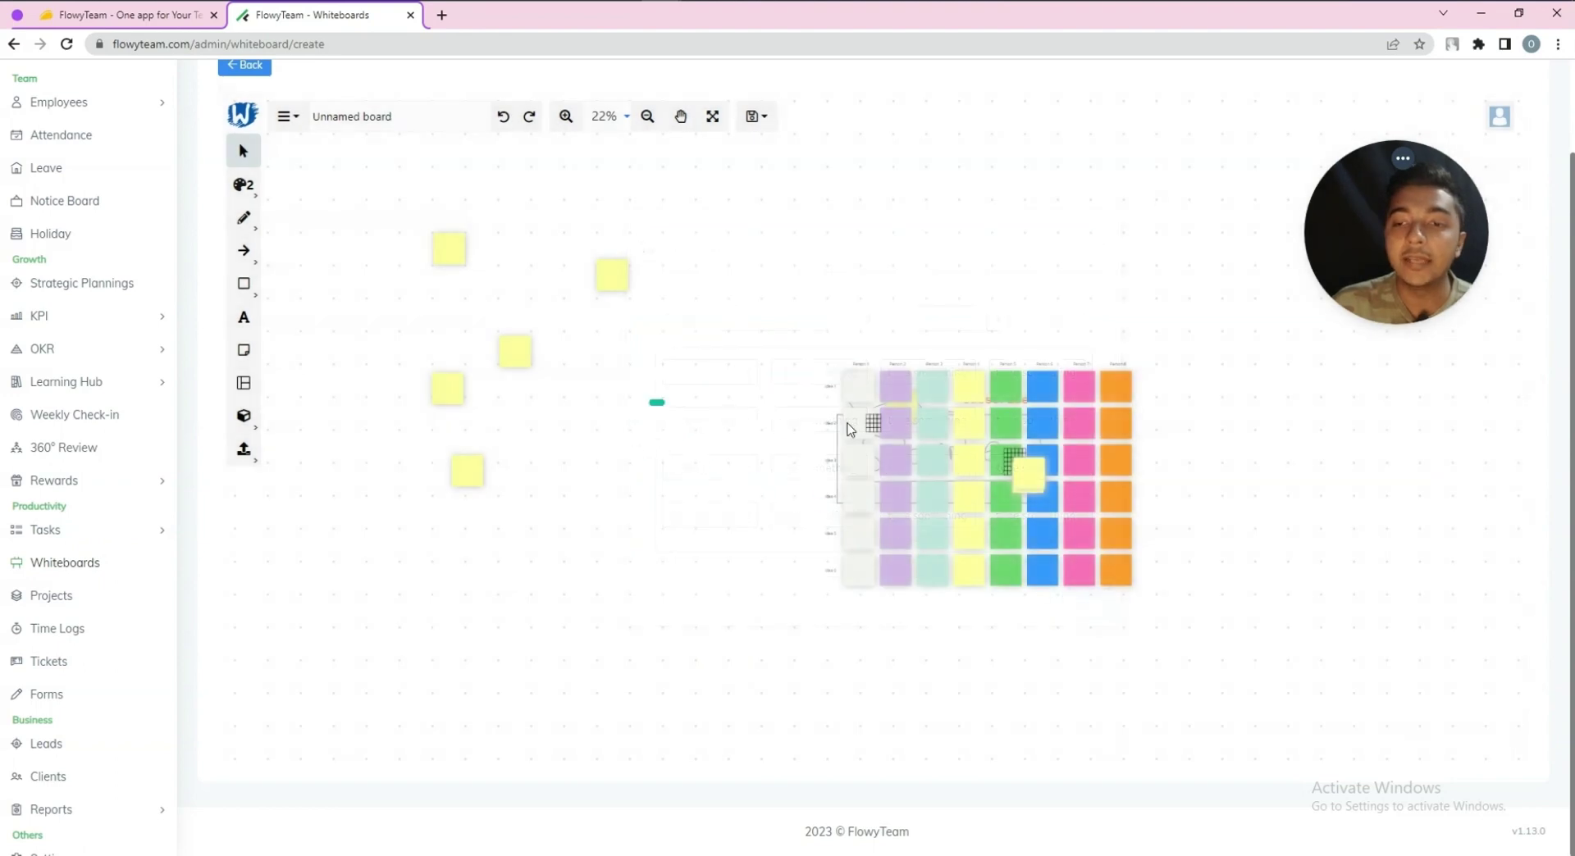
Move the table grid to the right of the colour grid
click(882, 425)
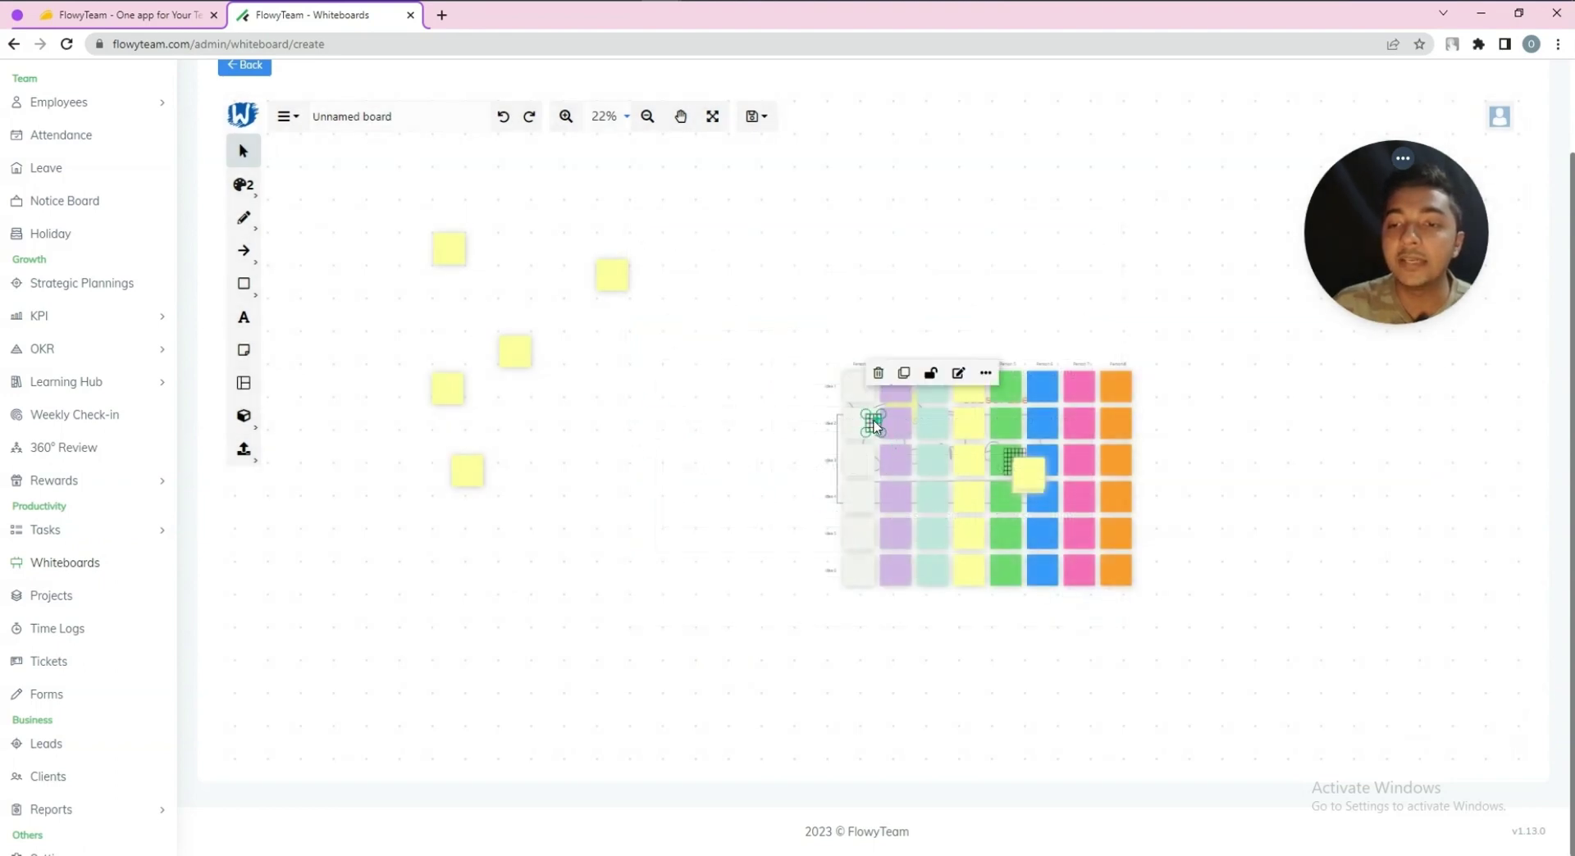
drag(874, 424, 818, 748)
scroll(681, 353, down, 4)
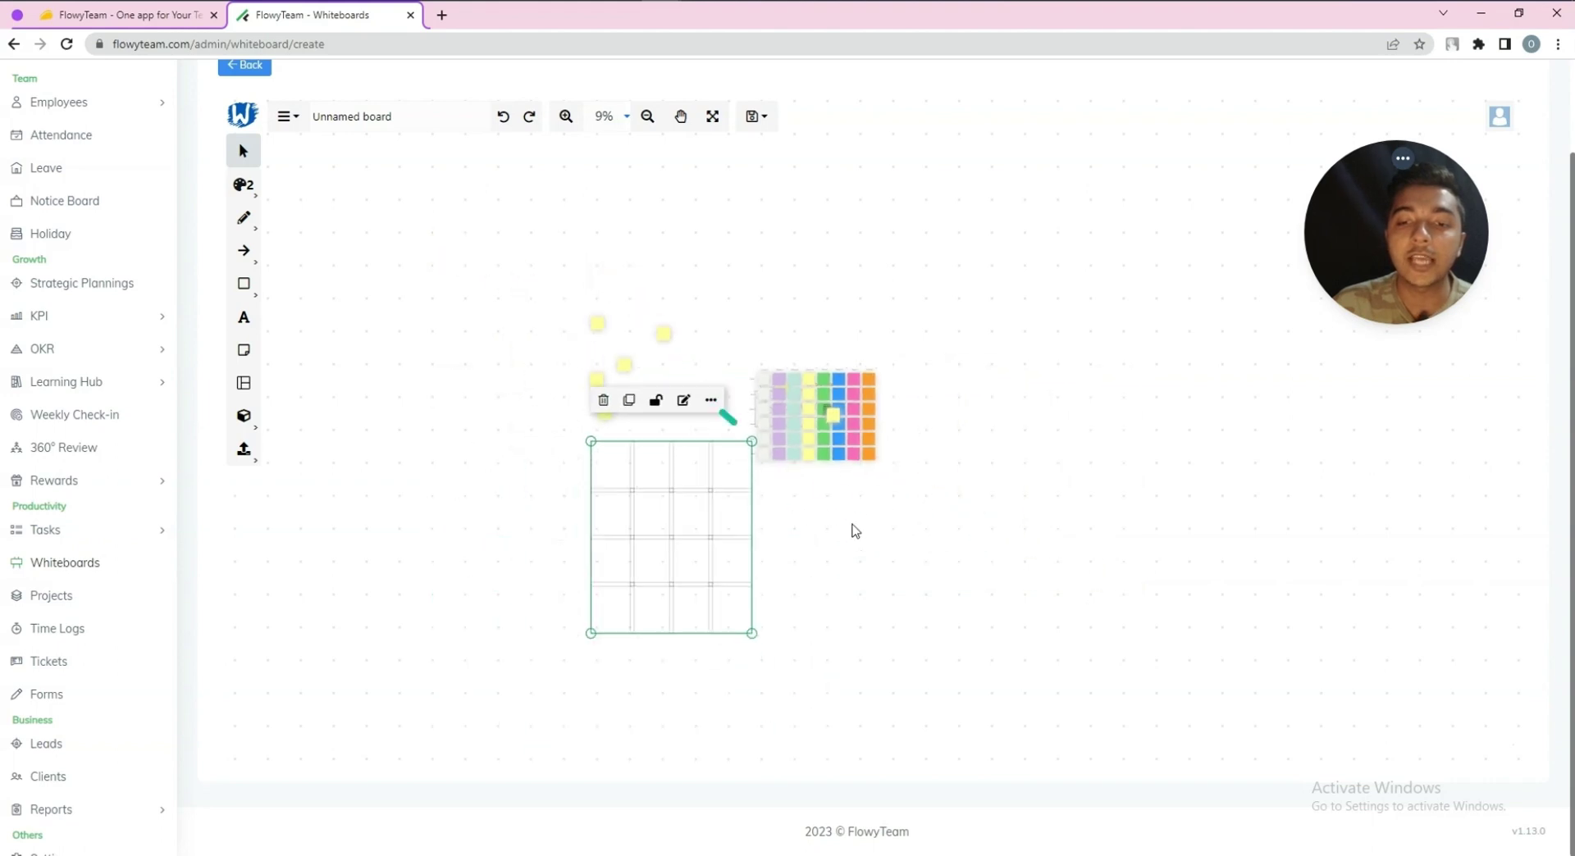
drag(713, 504, 475, 327)
scroll(664, 451, up, 1)
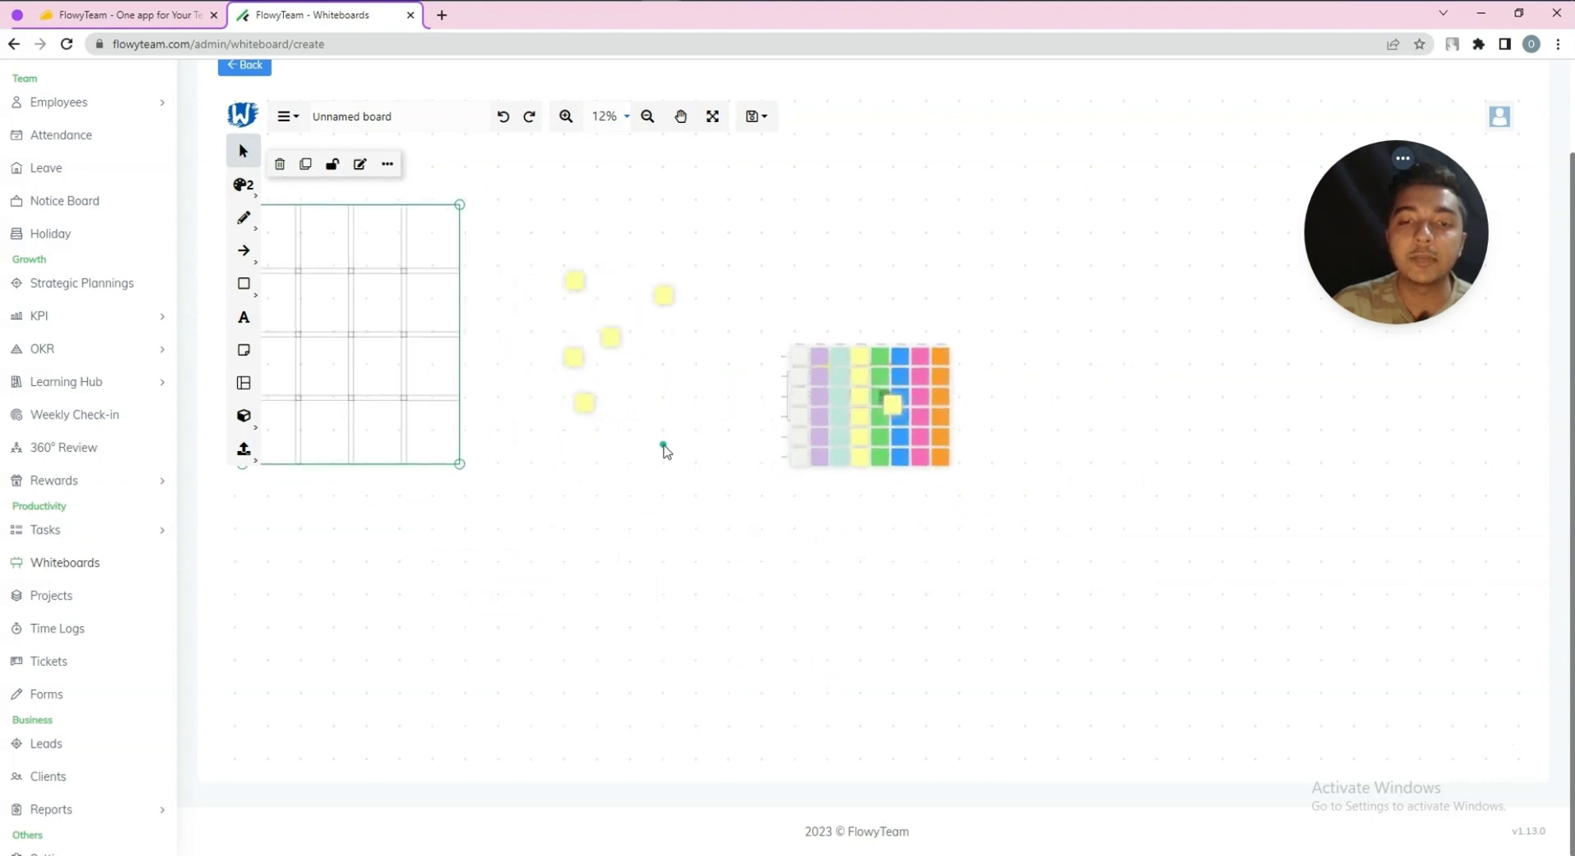
scroll(664, 451, up, 1)
drag(588, 477, 787, 482)
drag(416, 557, 264, 596)
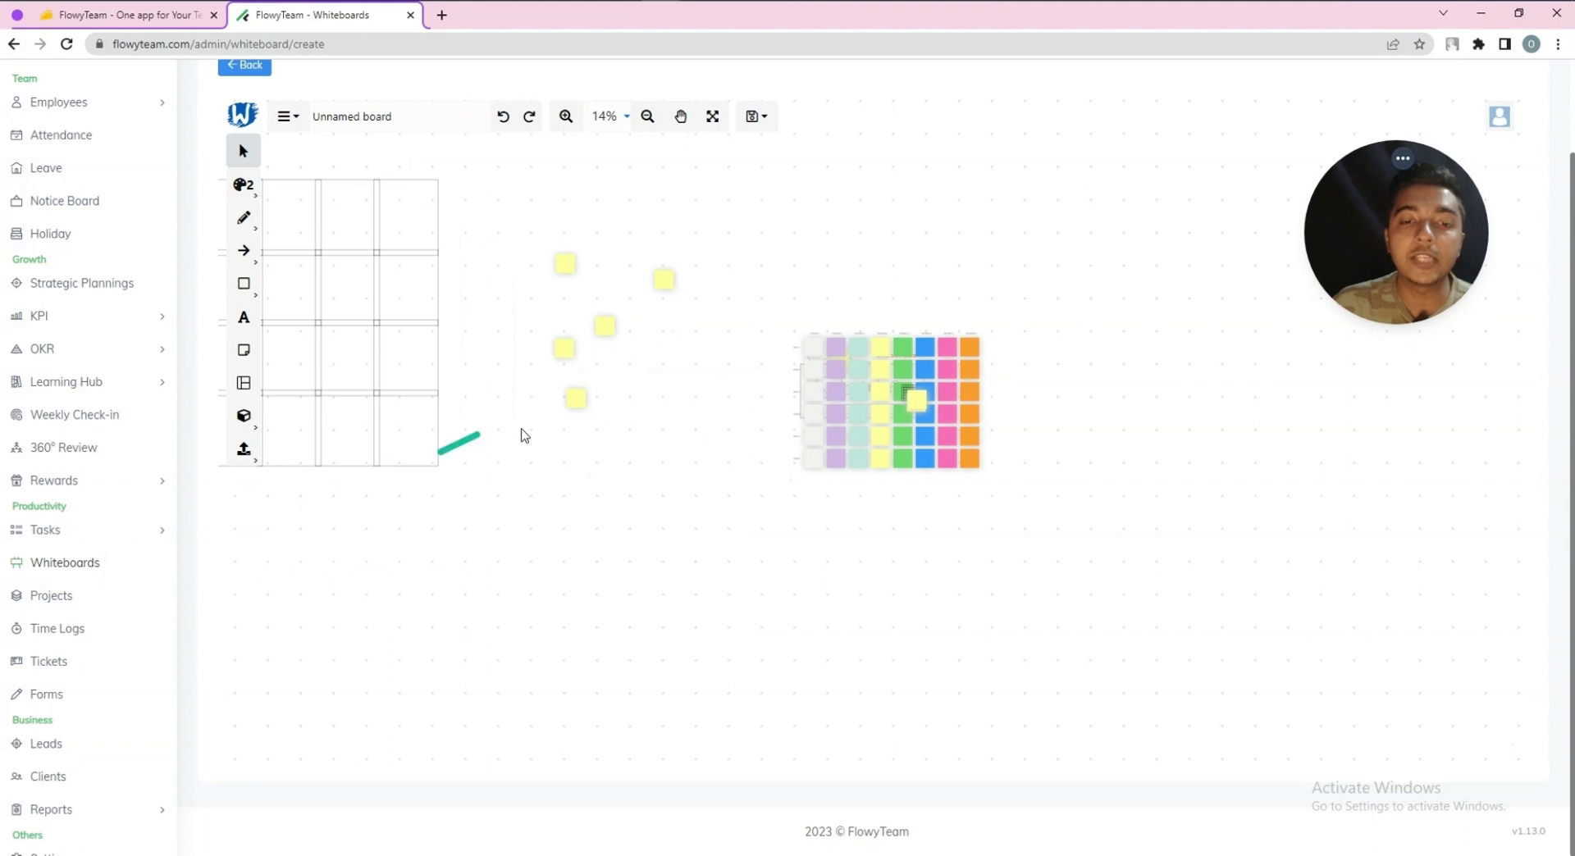
drag(386, 279, 1124, 378)
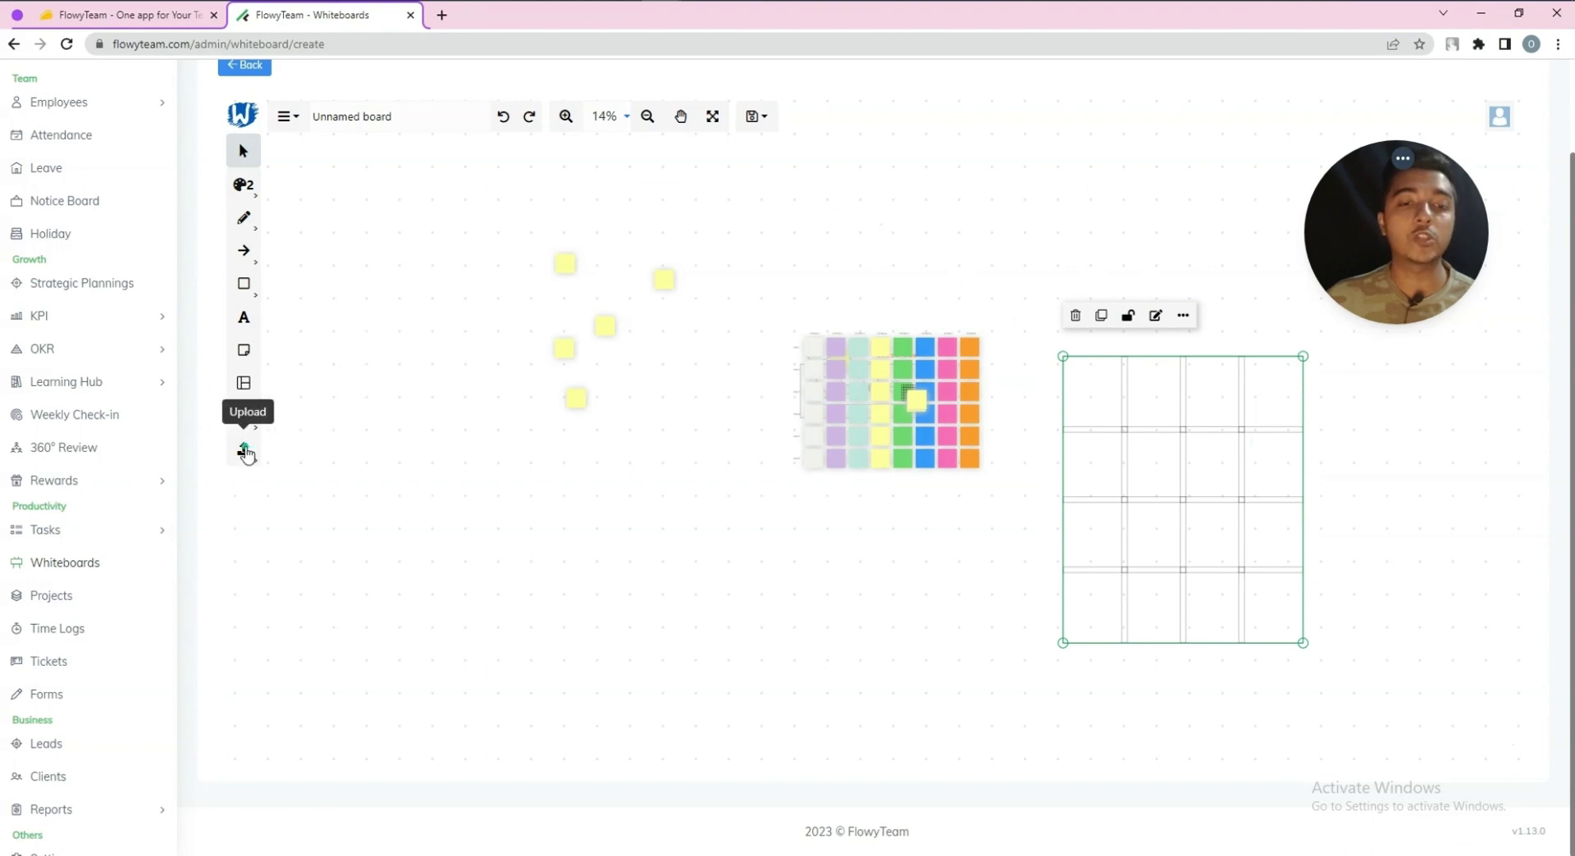
click(243, 449)
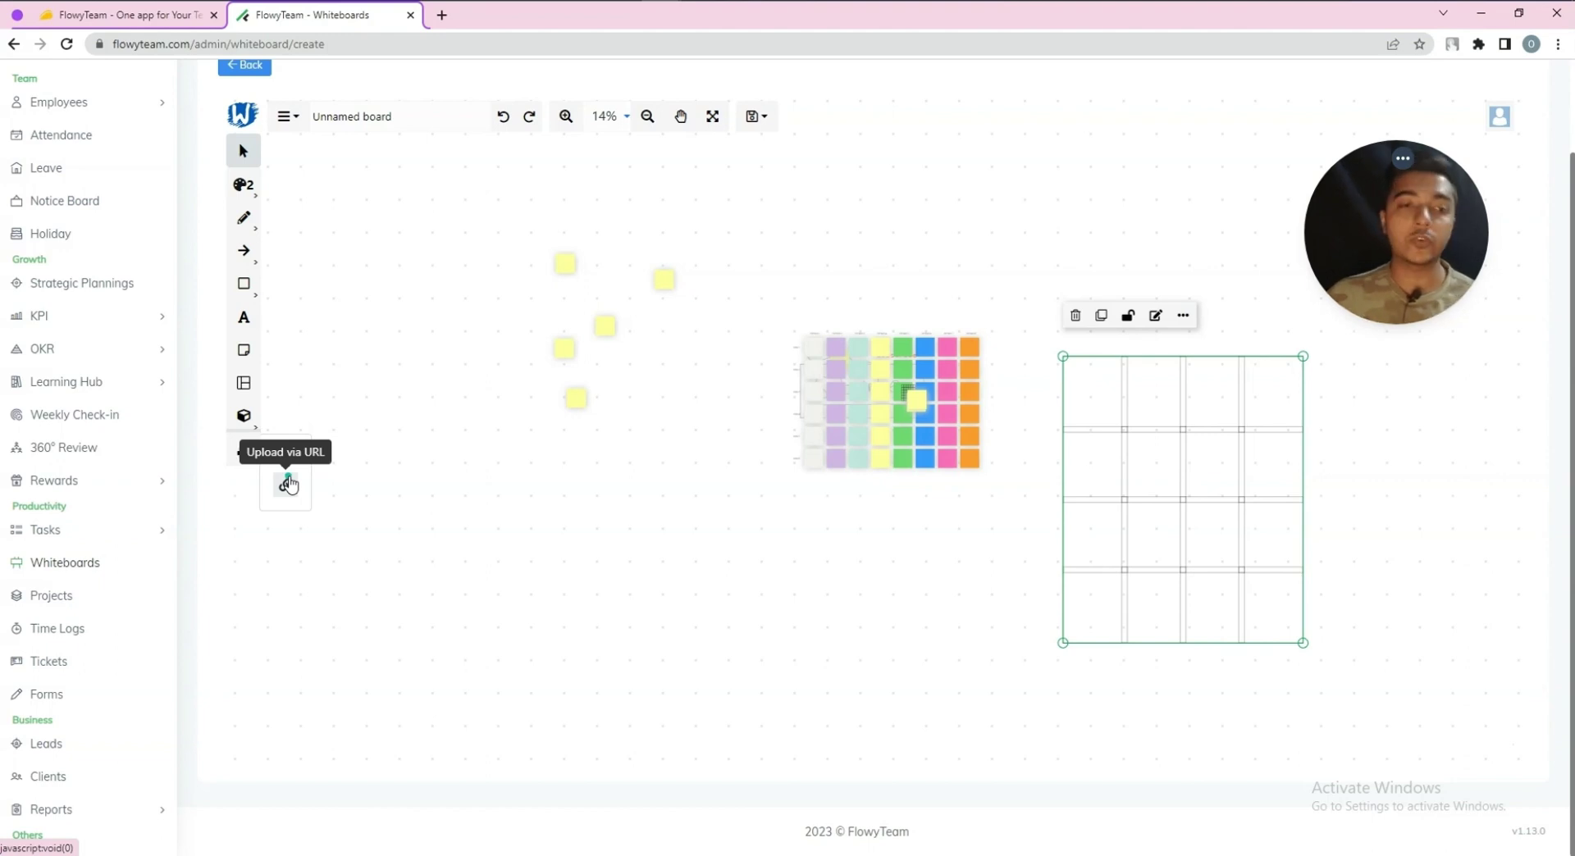
Leave the whiteboard, glance at the empty Projects list, then open Time Logs
click(453, 554)
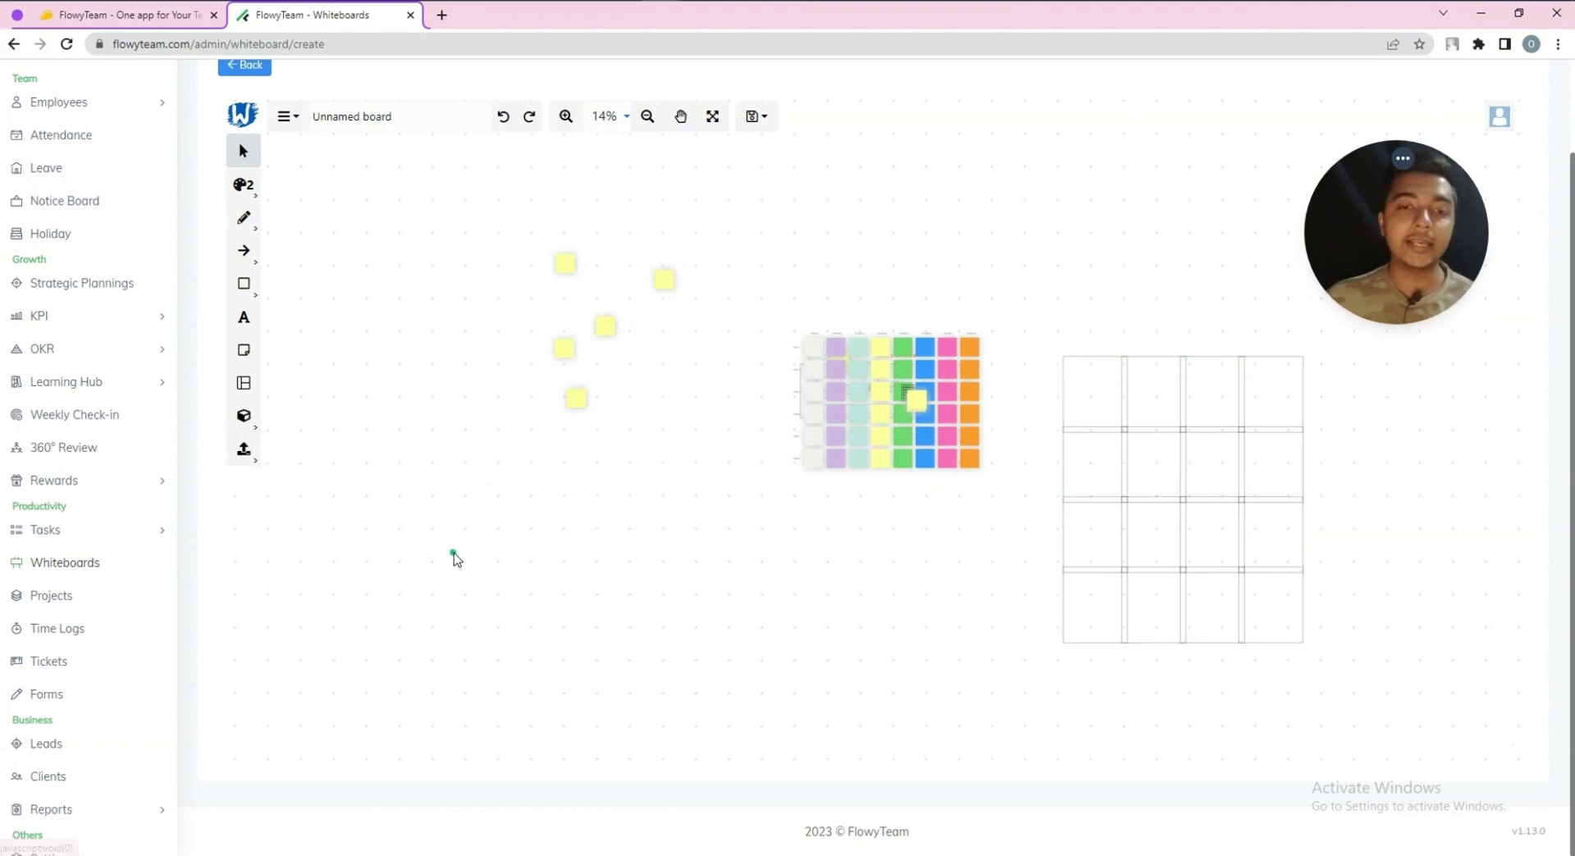
click(70, 604)
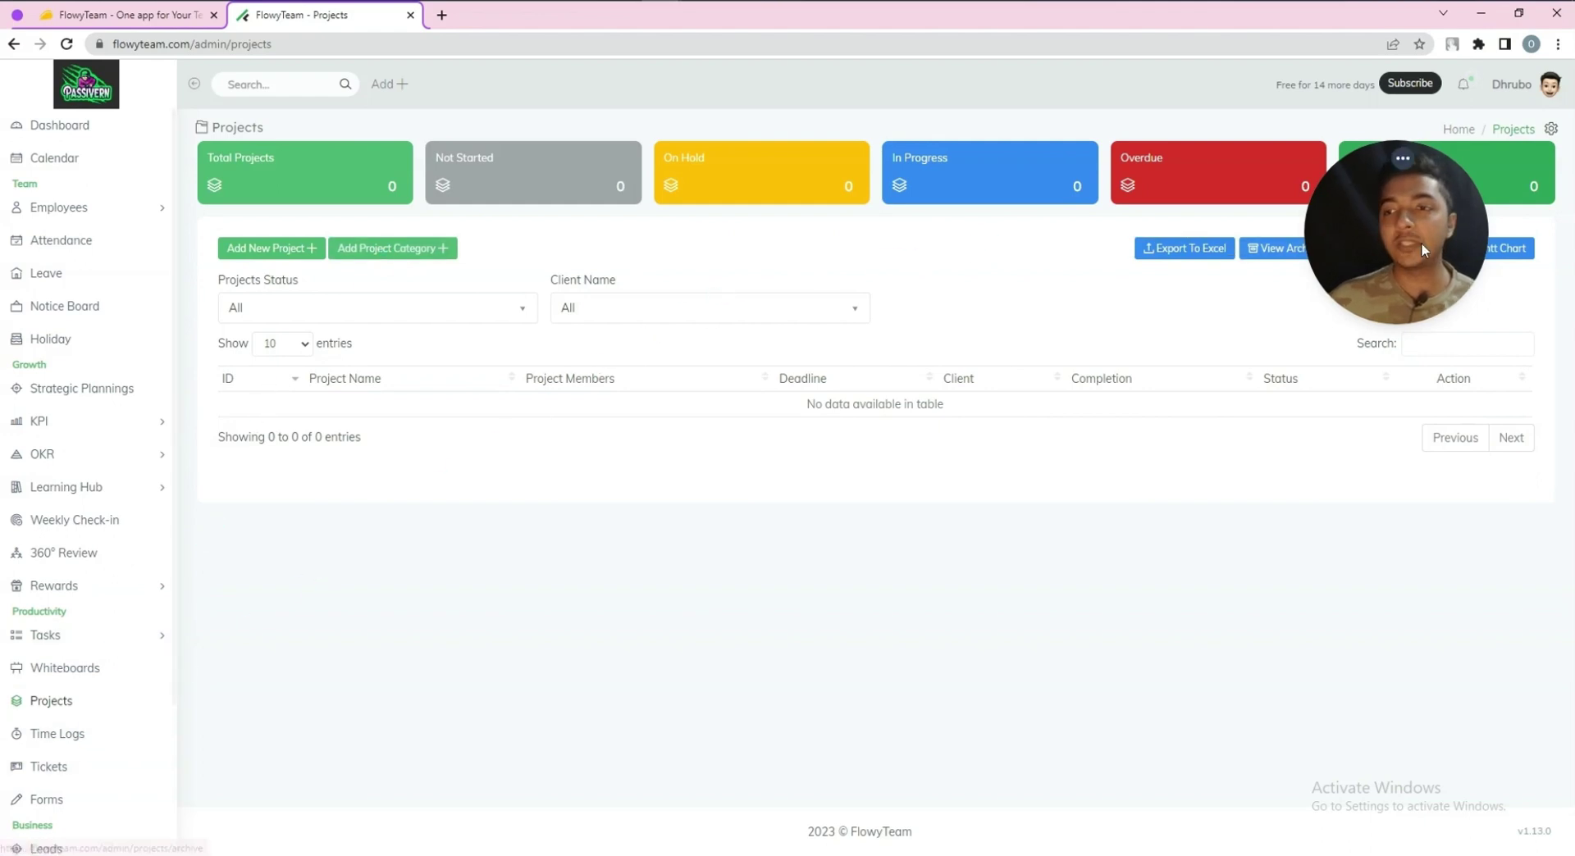
drag(1416, 256, 1410, 567)
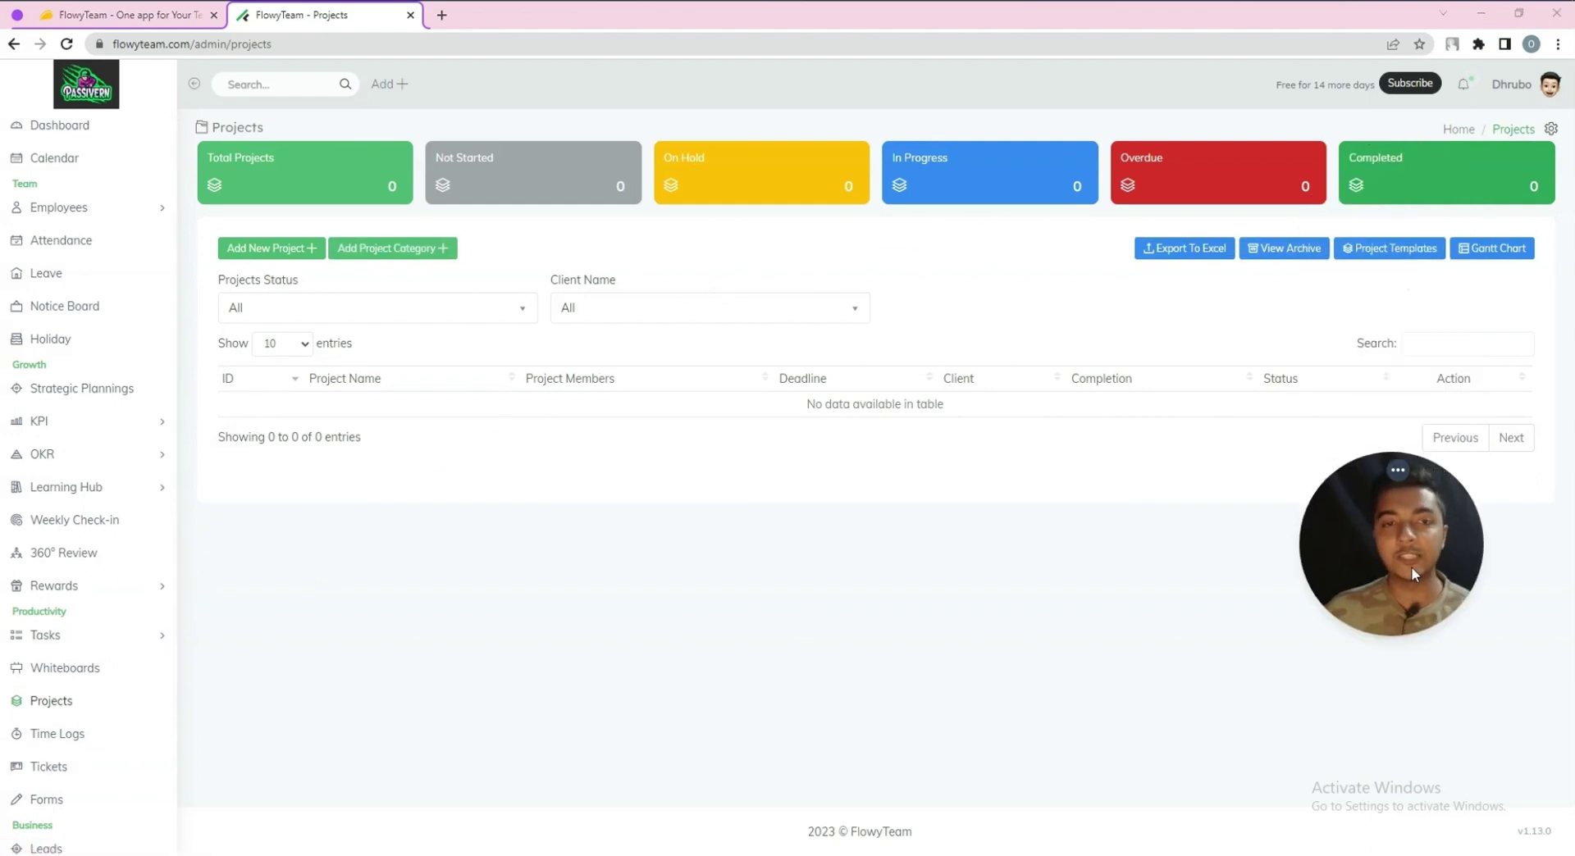
click(54, 743)
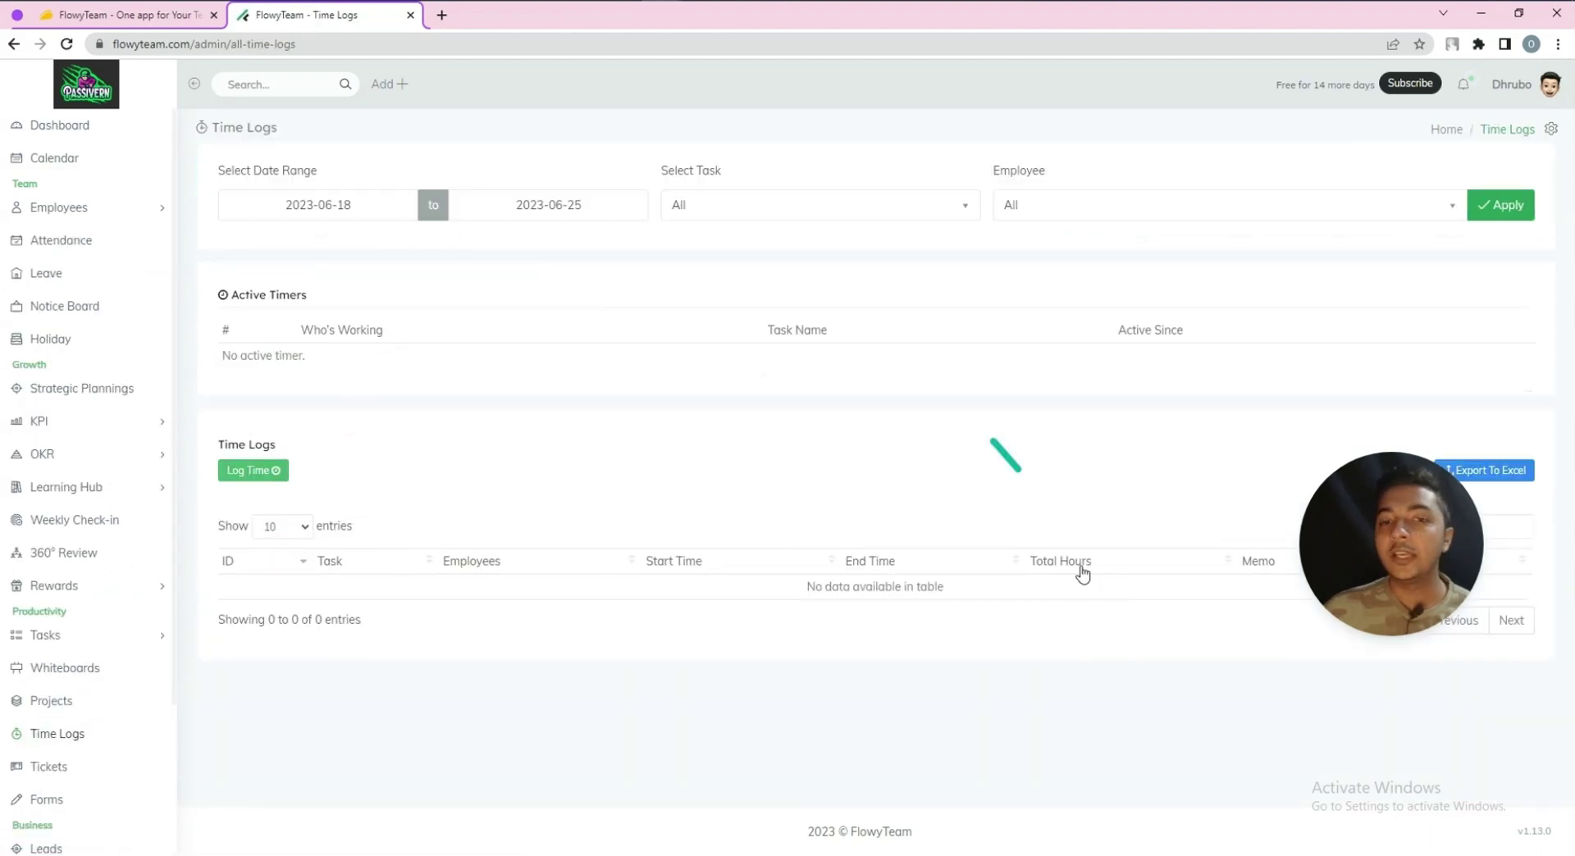
Start a time log for Task 1 with end date 06/29/2023
drag(1339, 614, 1284, 332)
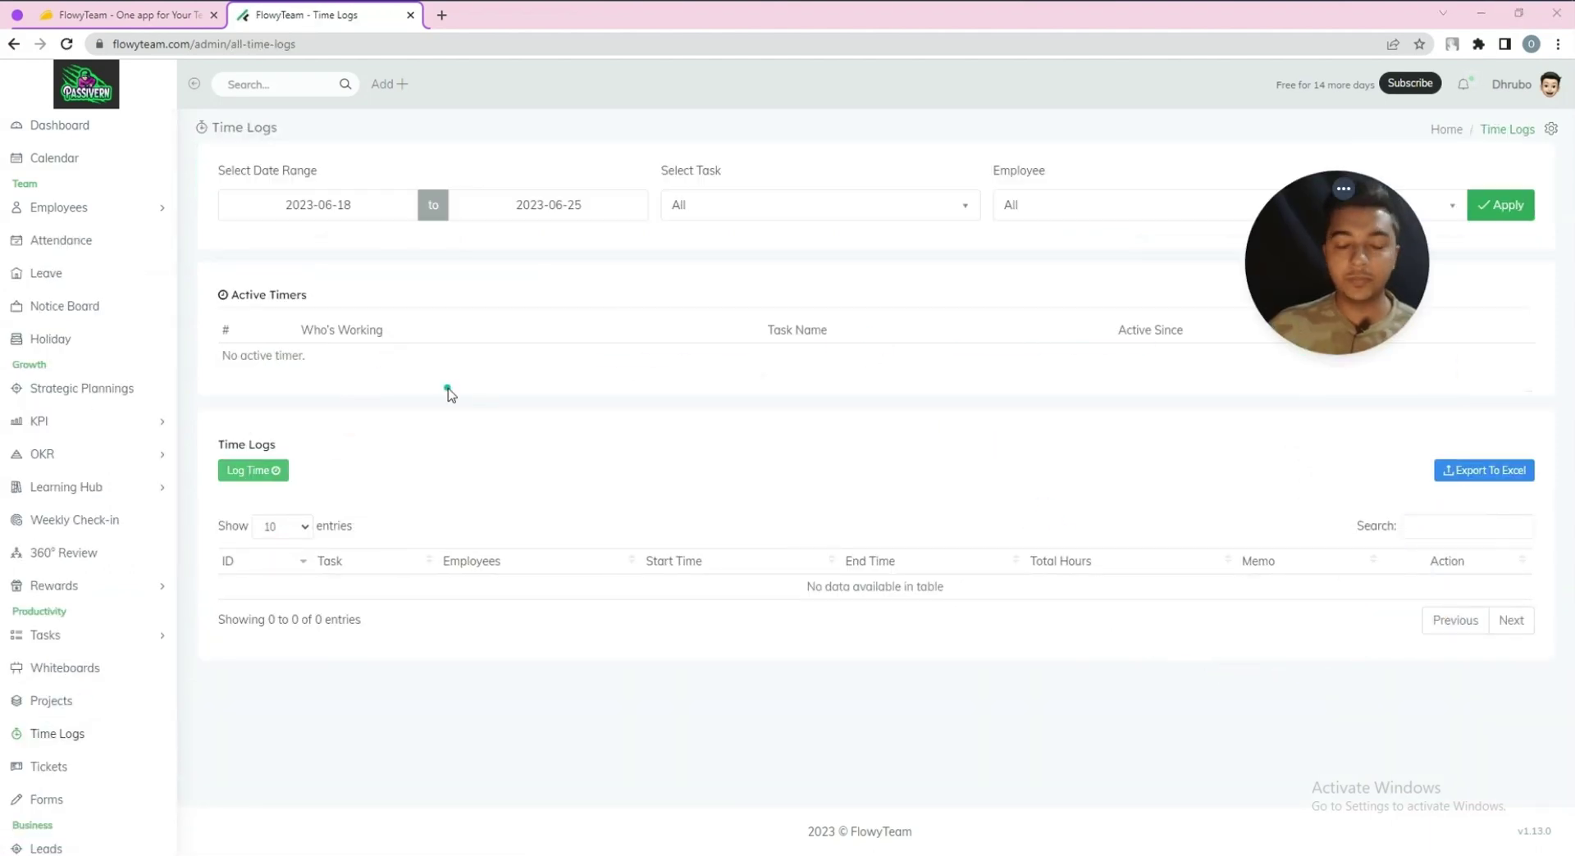
click(271, 473)
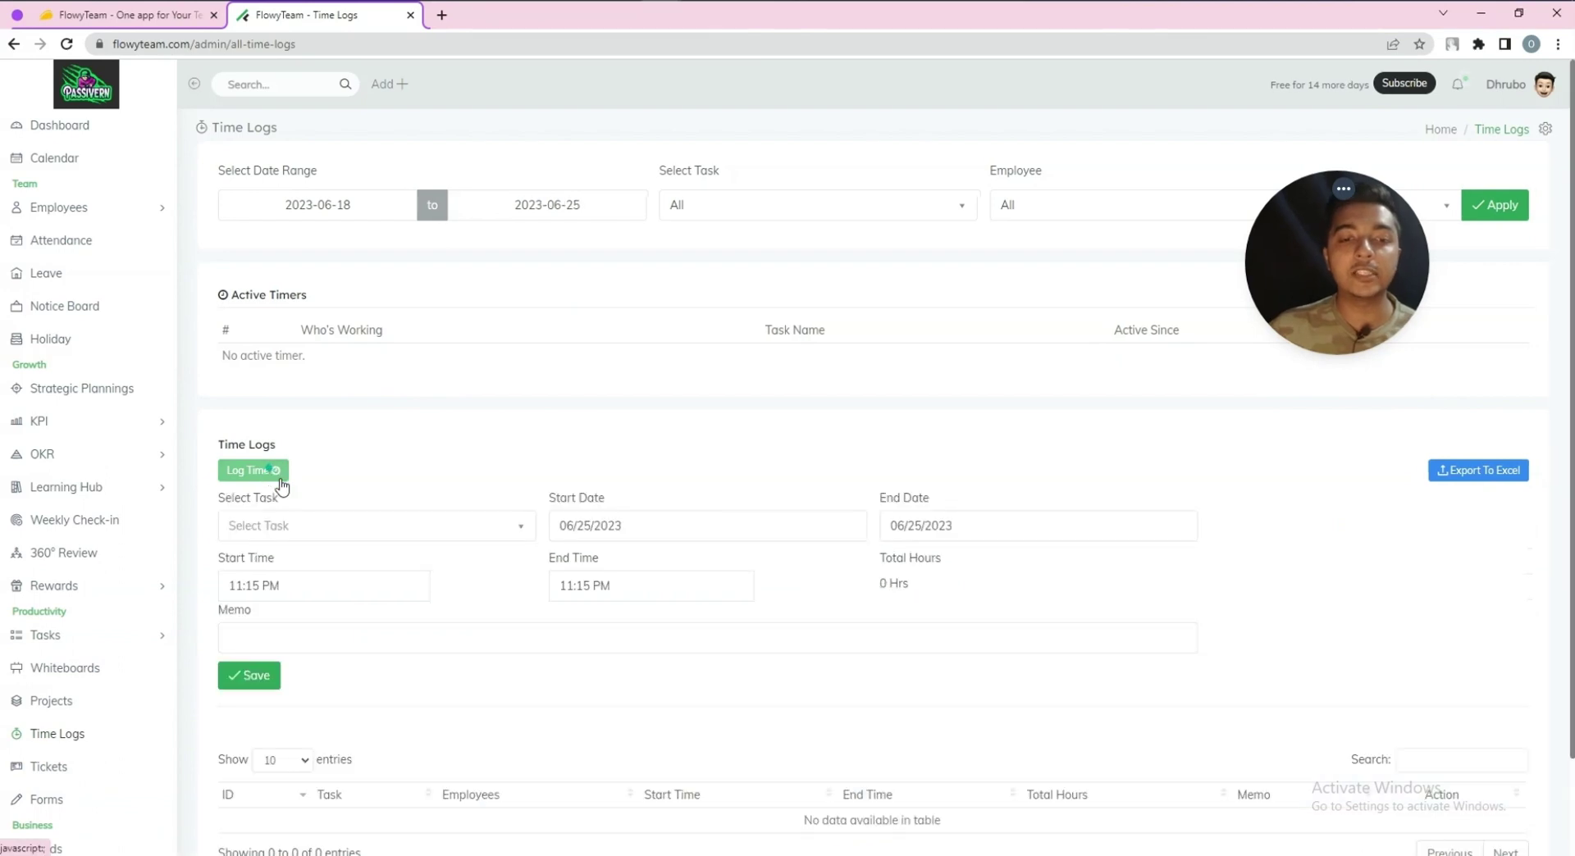
click(297, 527)
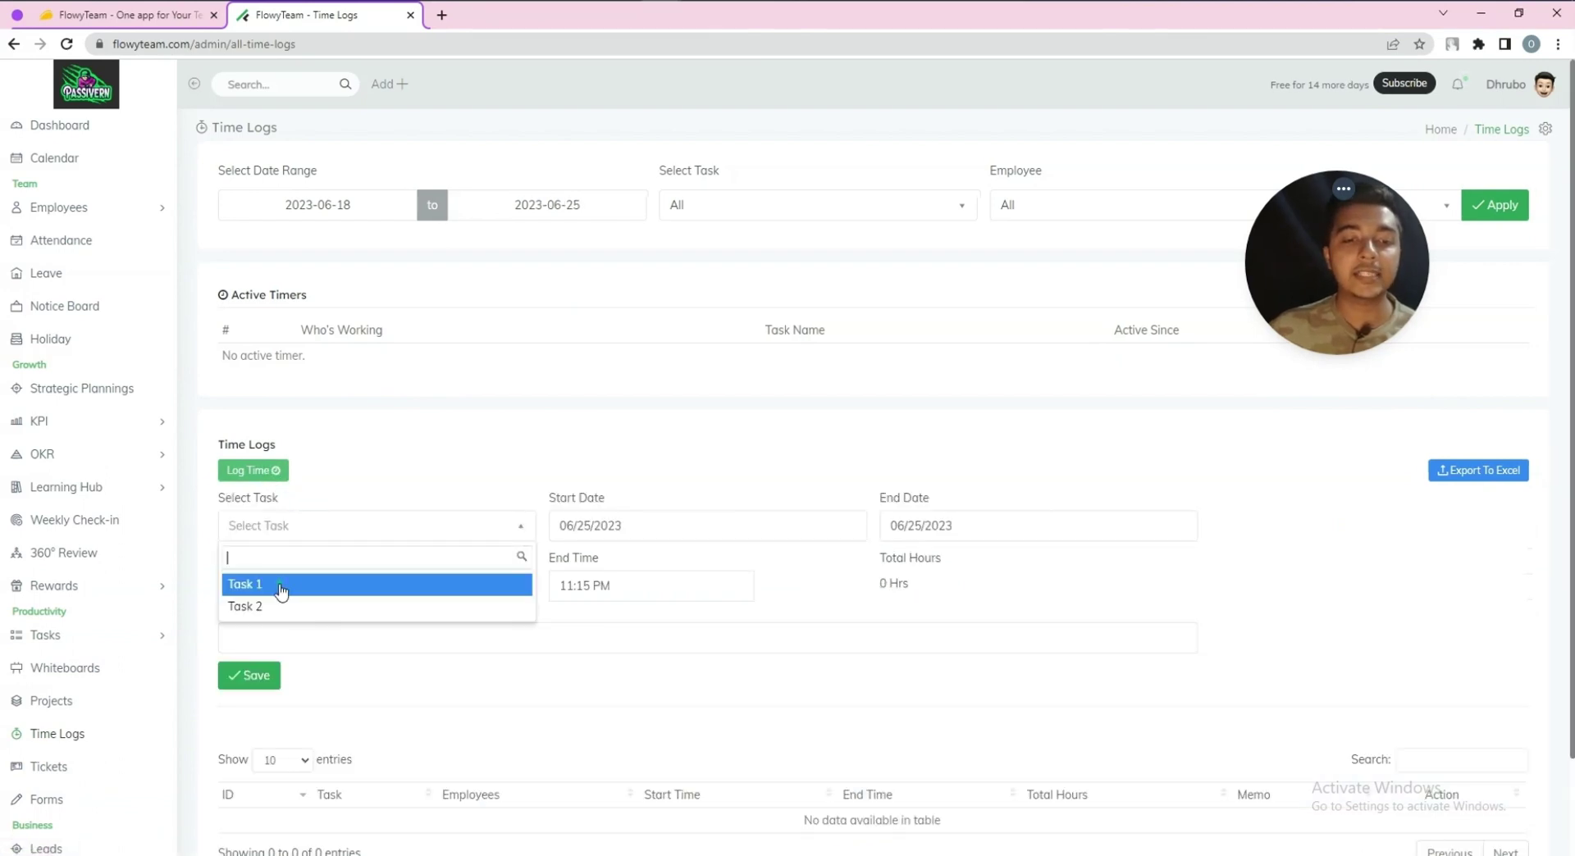
click(281, 587)
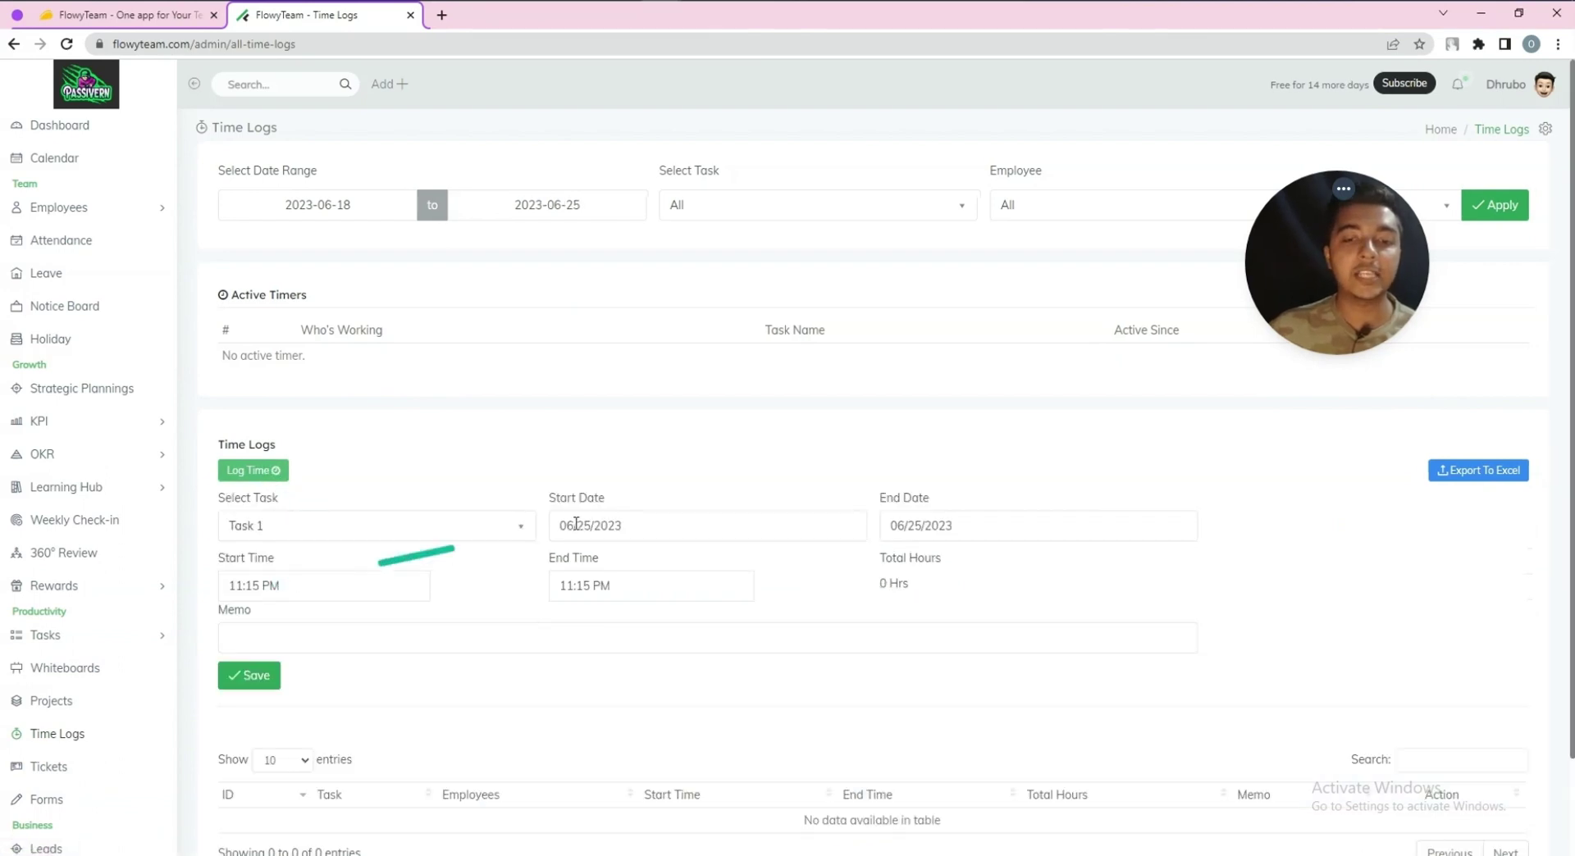
click(976, 527)
click(967, 468)
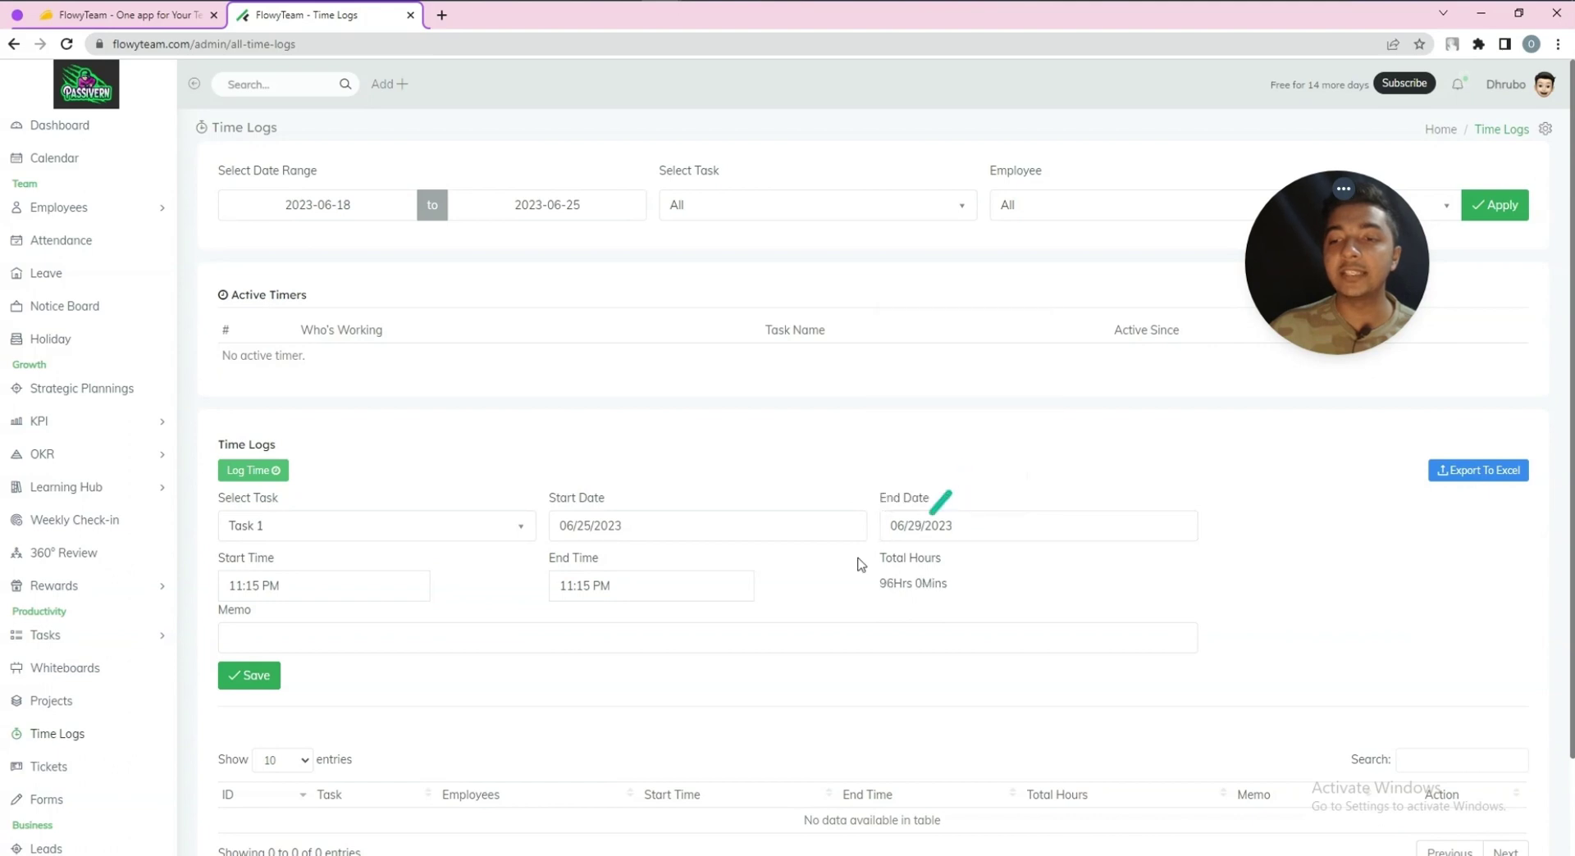
Keep the default start and end times, add memo 'Memo 1', and save the entry
click(316, 589)
click(482, 582)
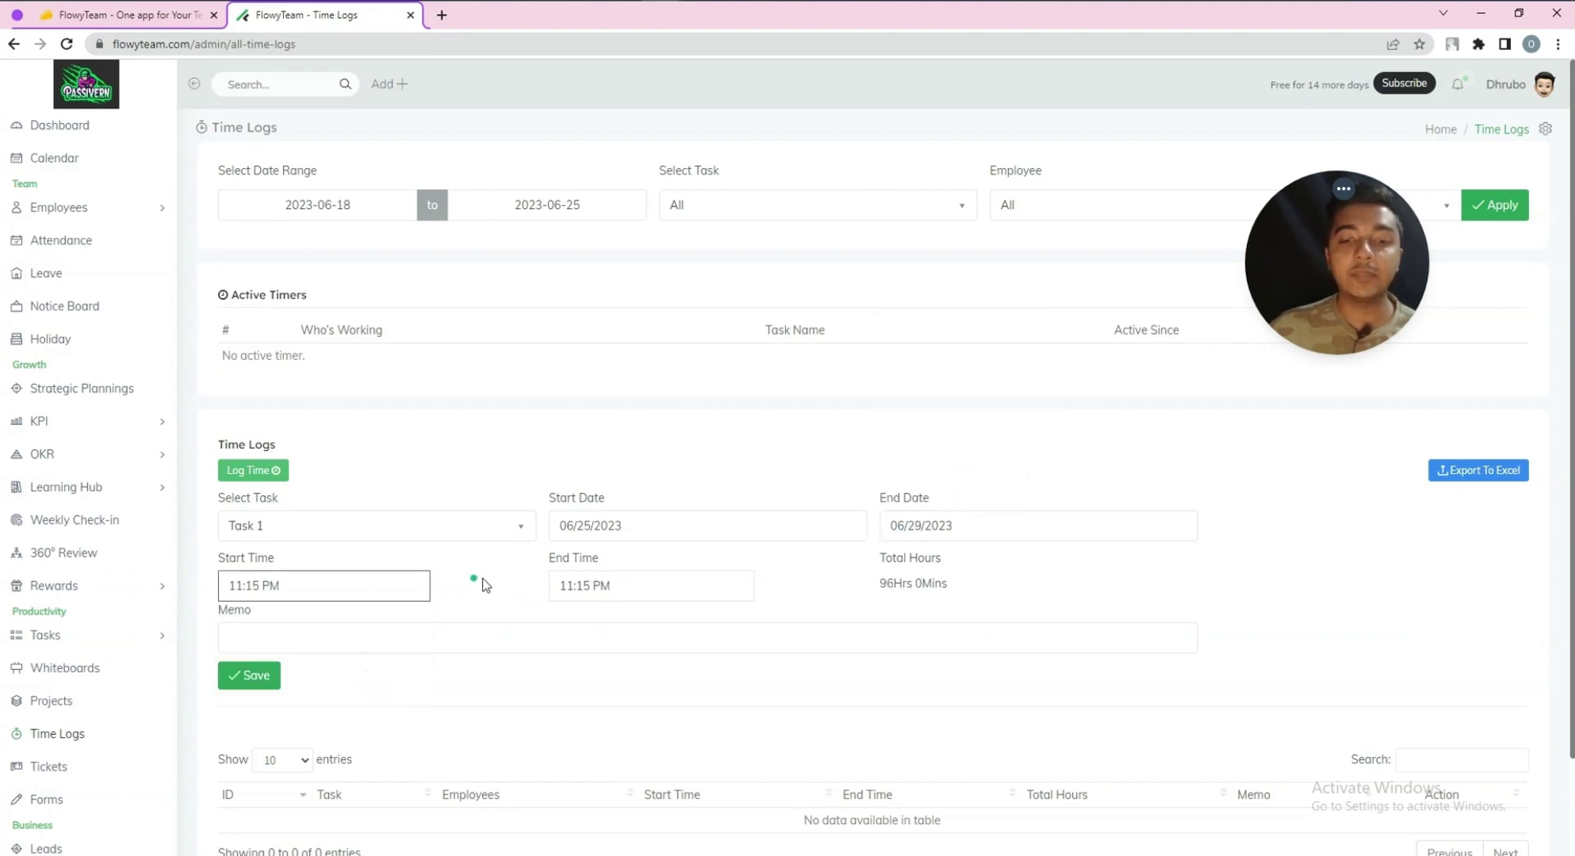
click(603, 585)
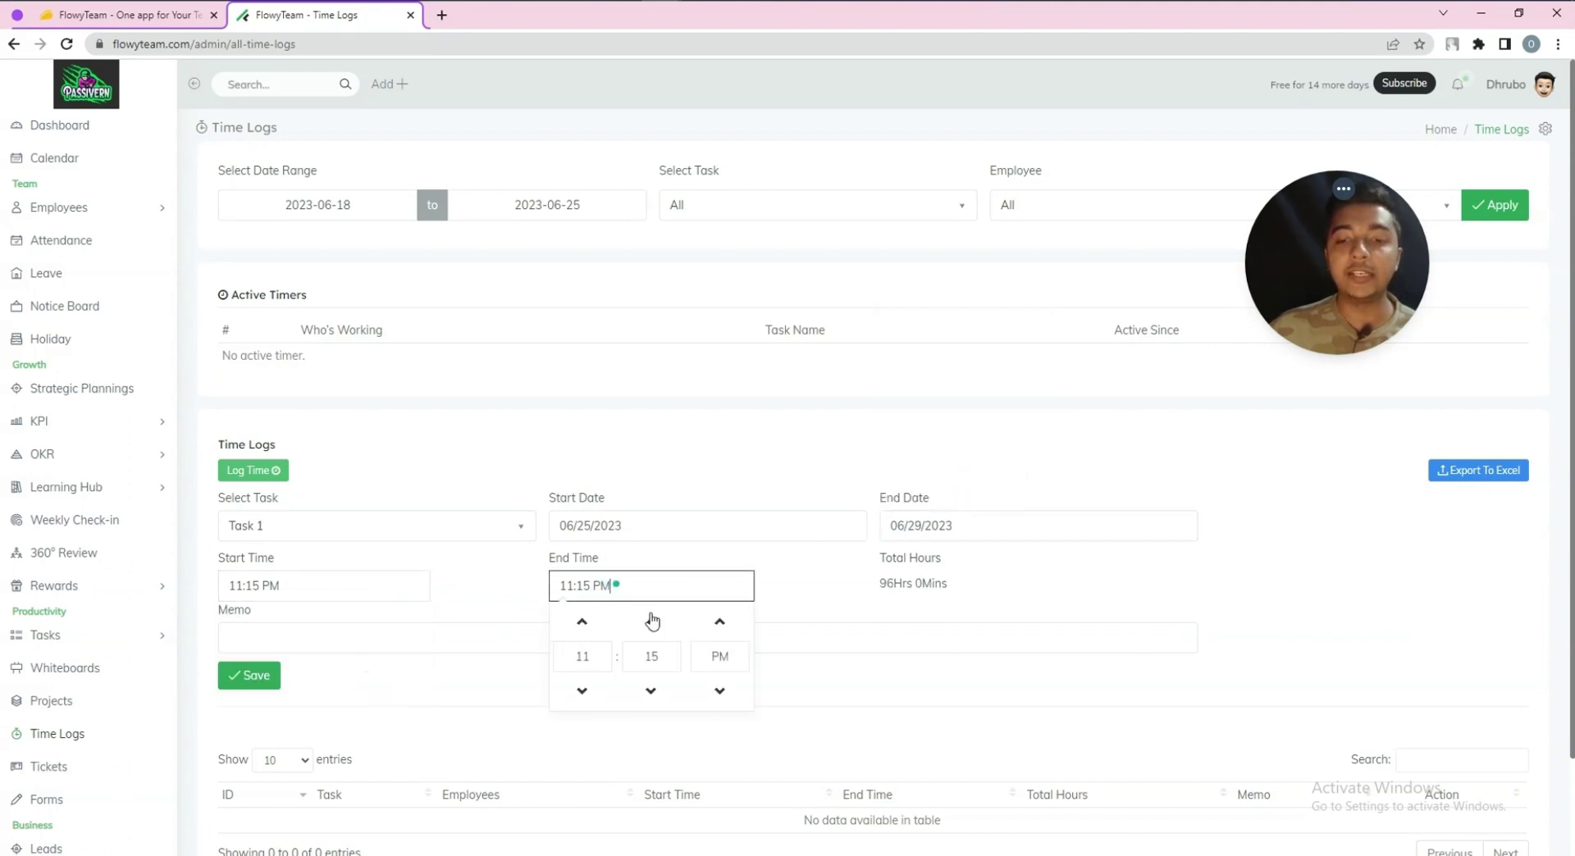
click(905, 601)
click(340, 631)
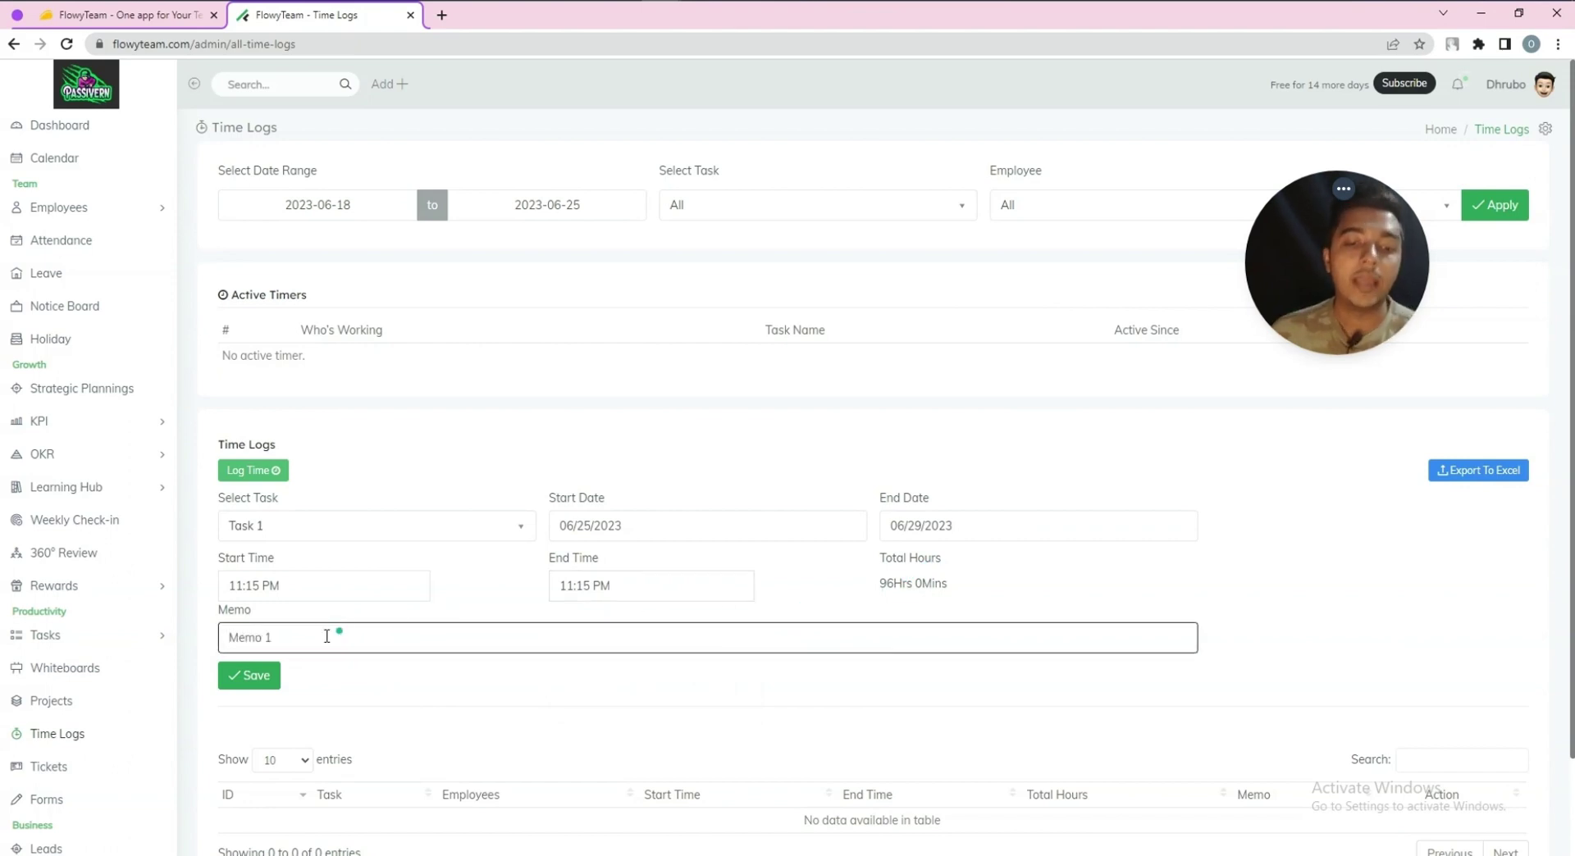
text(Memo 1)
click(271, 675)
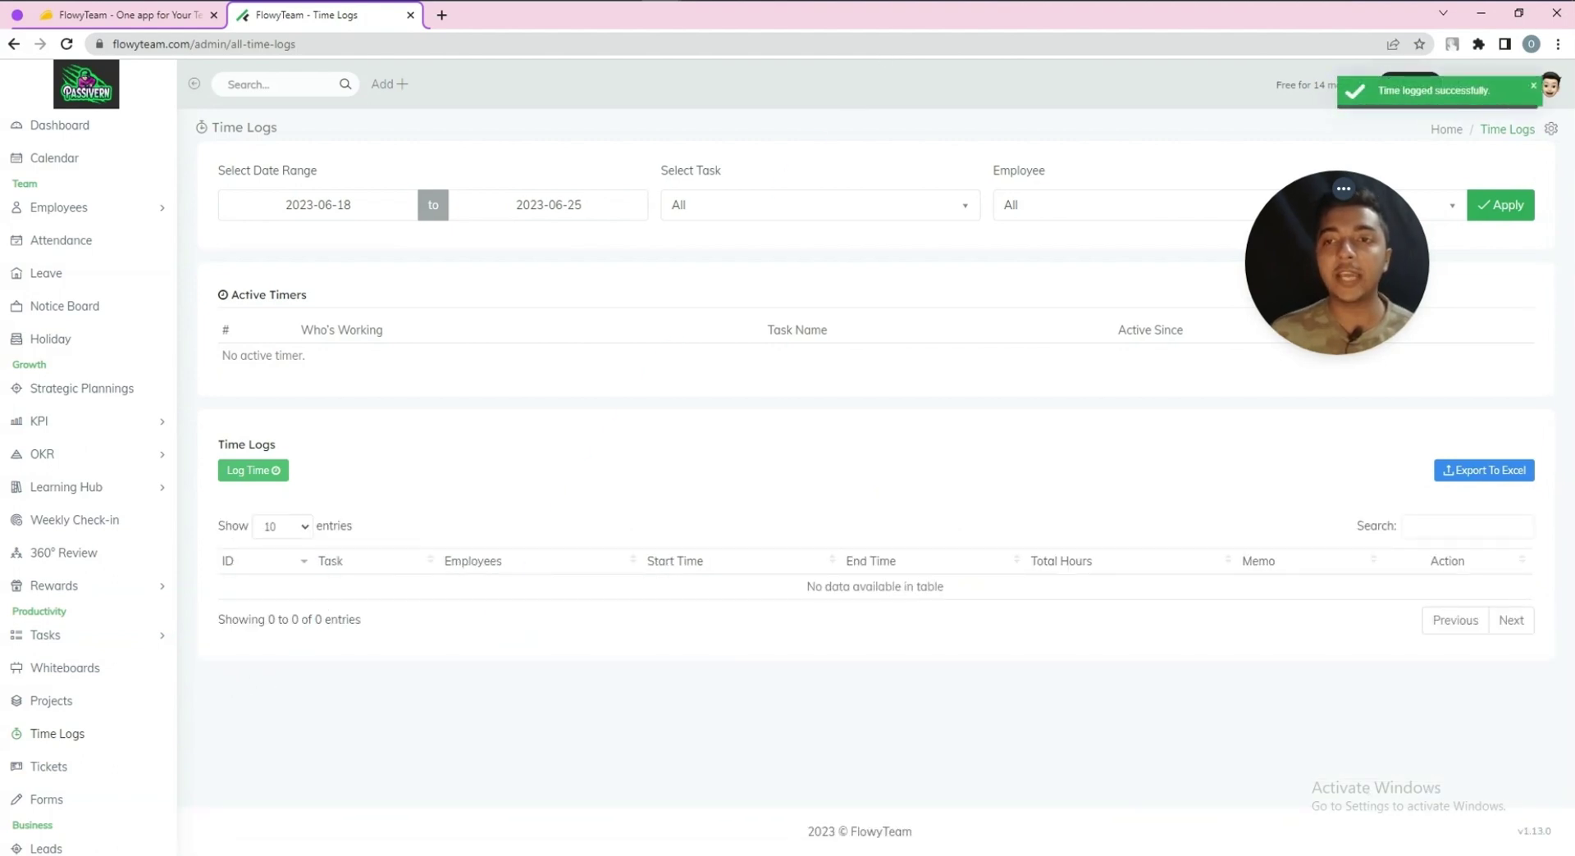
scroll(82, 509, down, 3)
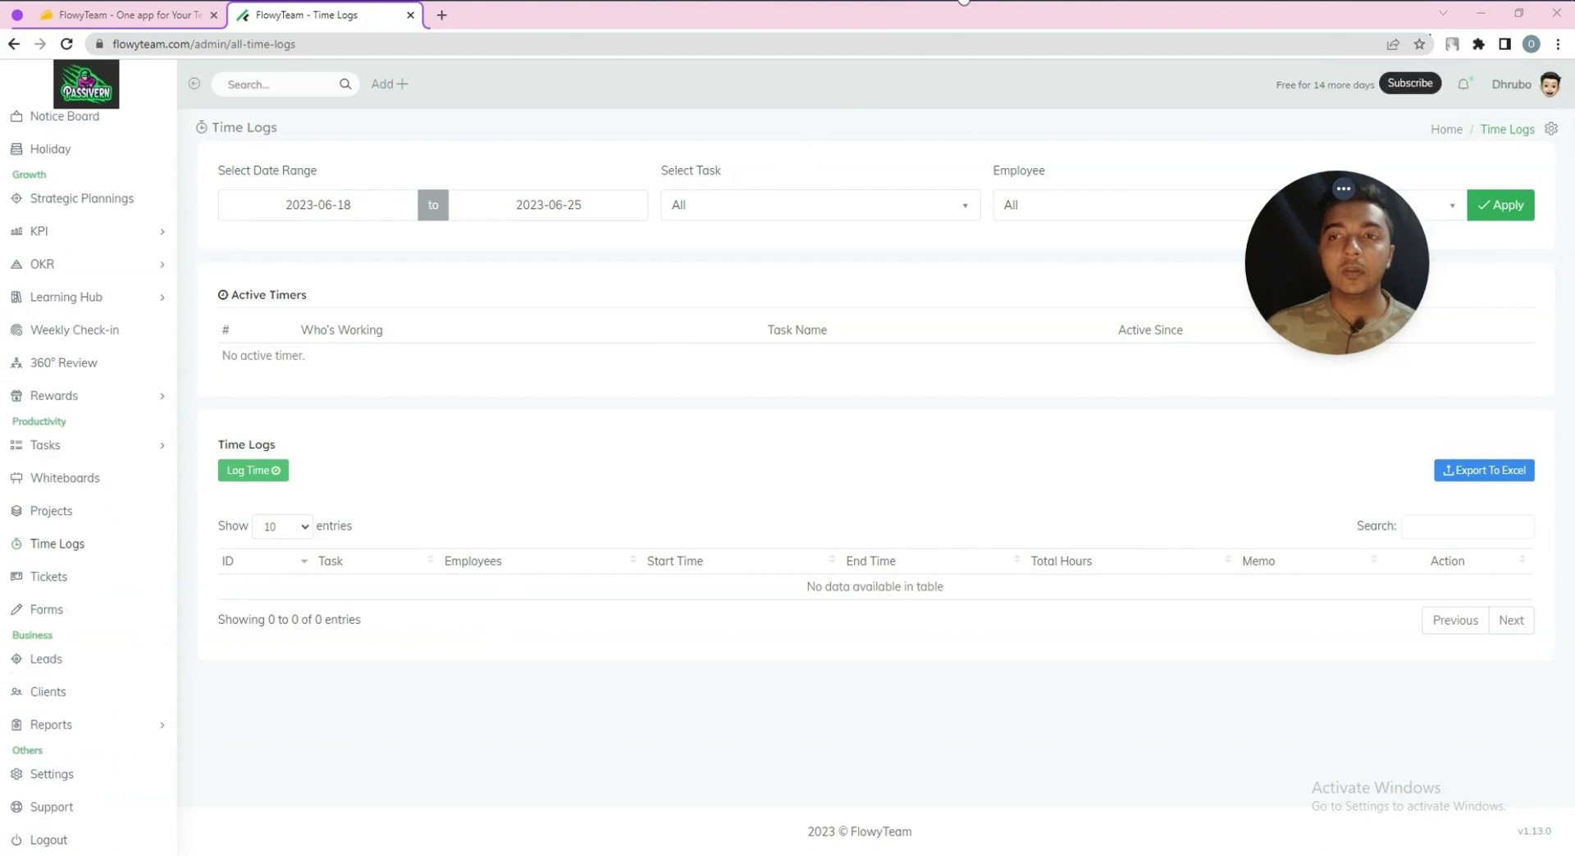
Create a ticket with subject 'Finance 1' and paste the promo text as description
click(57, 583)
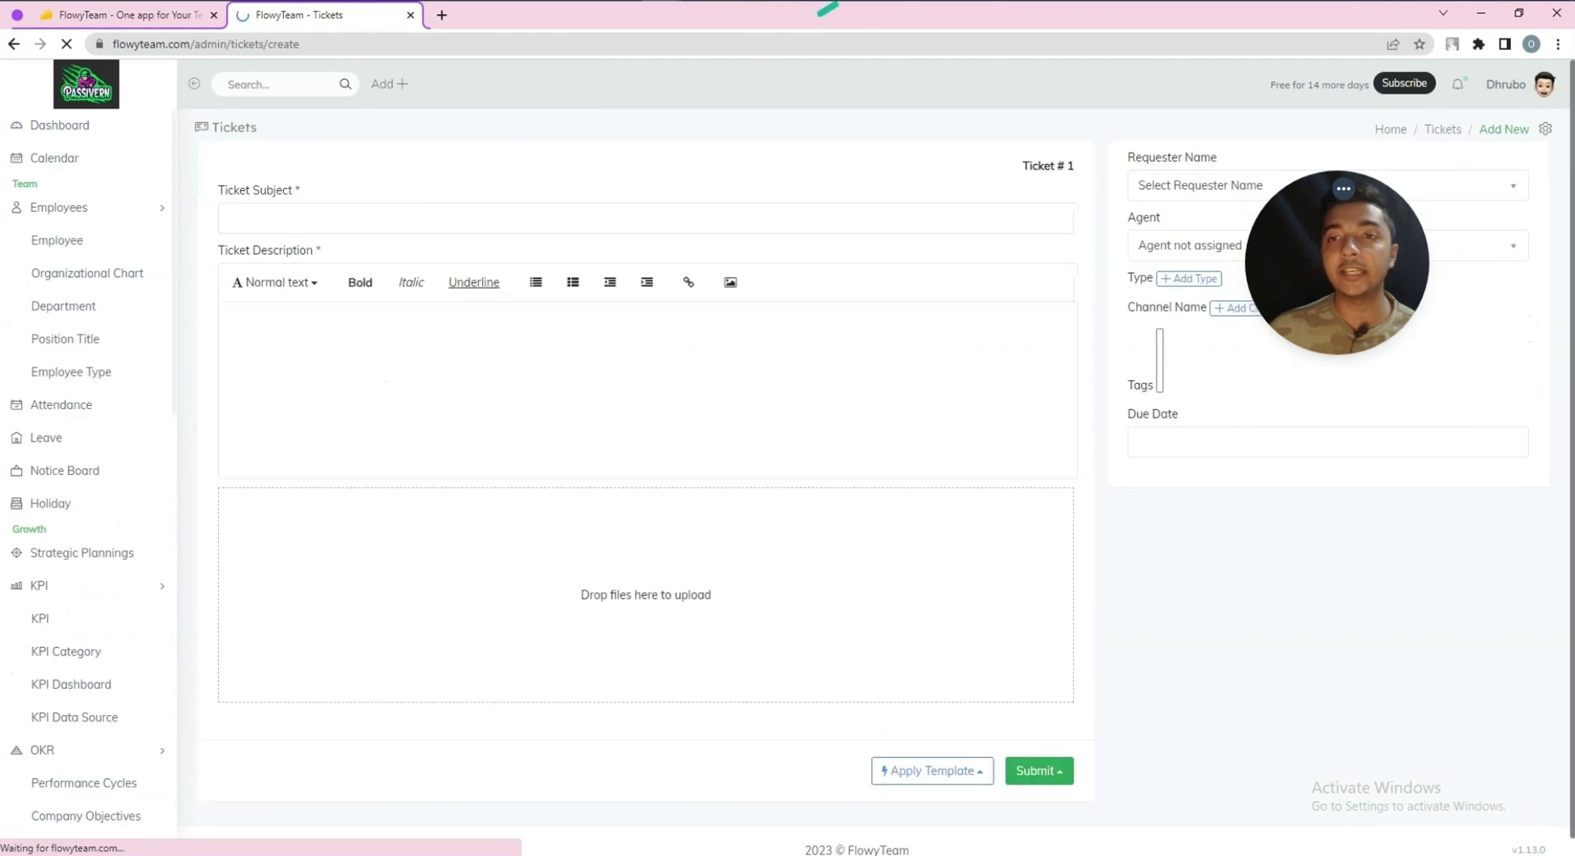
click(358, 223)
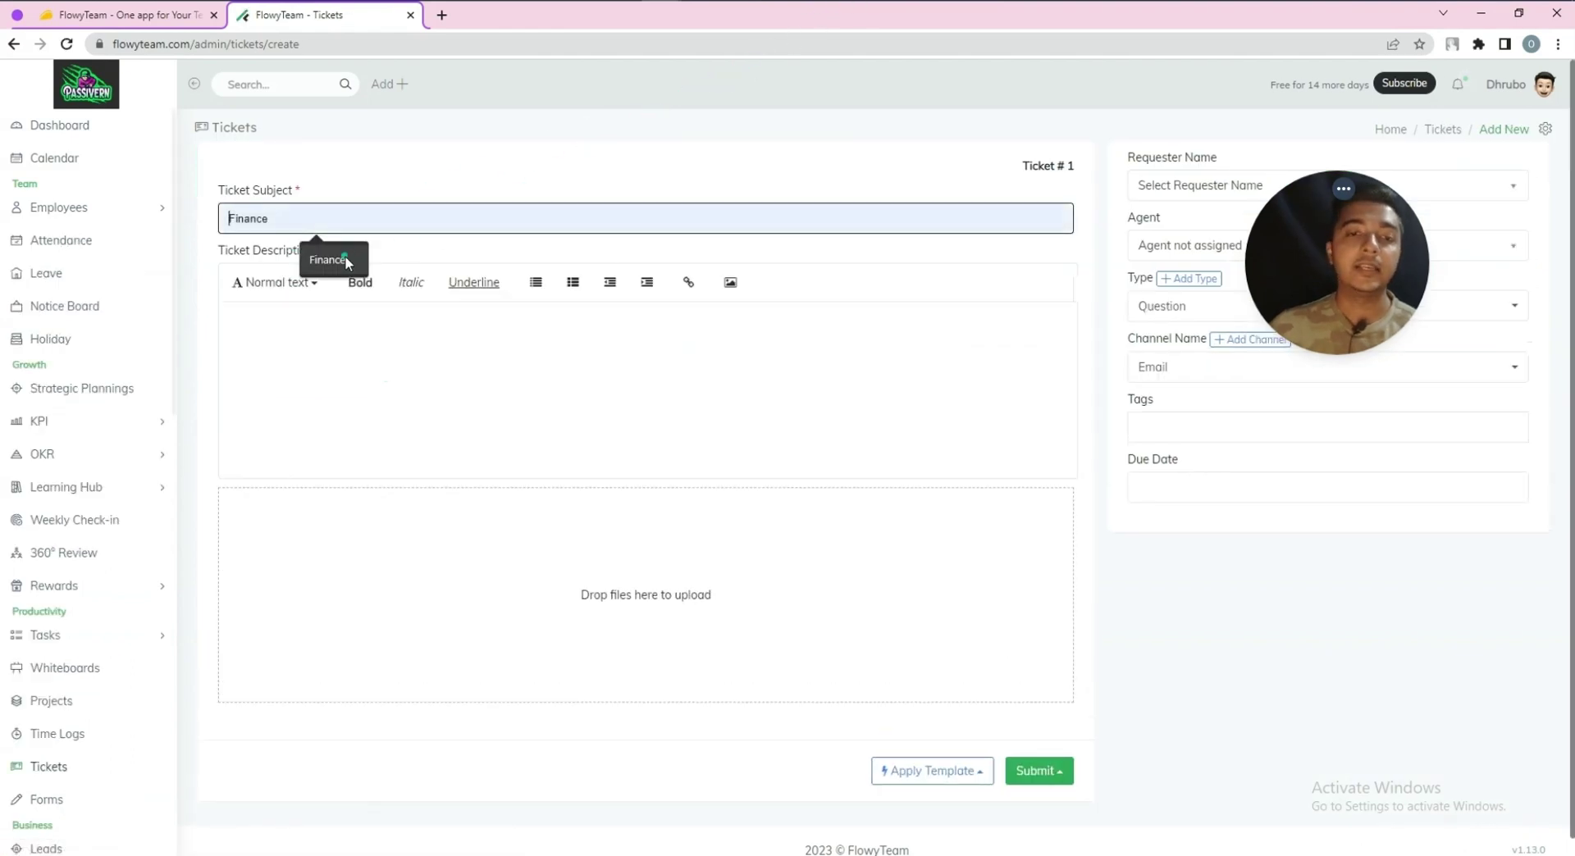
click(345, 259)
text(1)
click(338, 353)
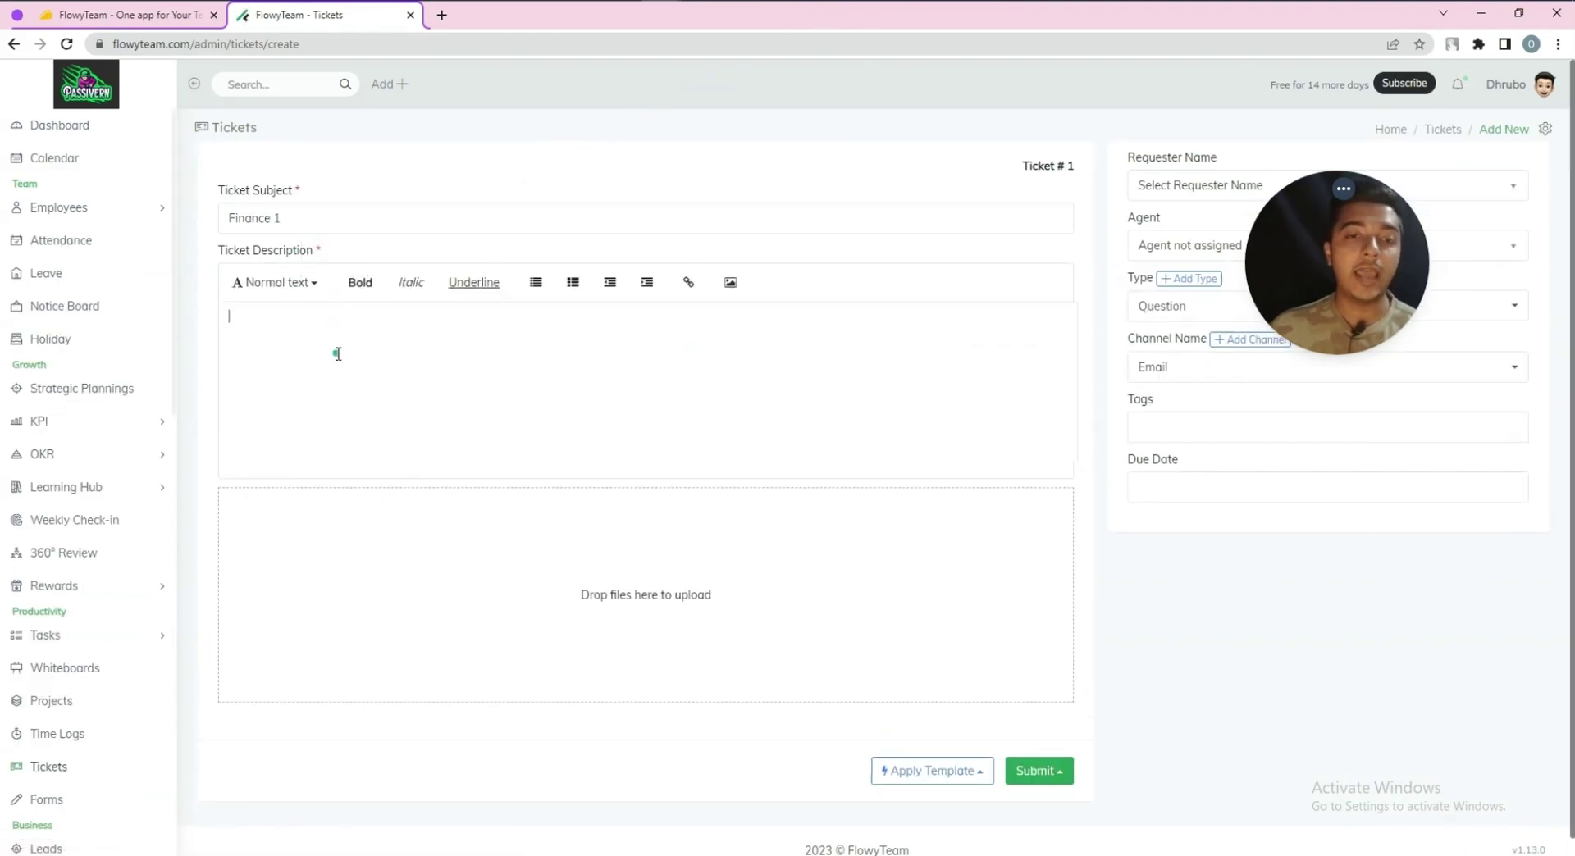
key(ctrl+v)
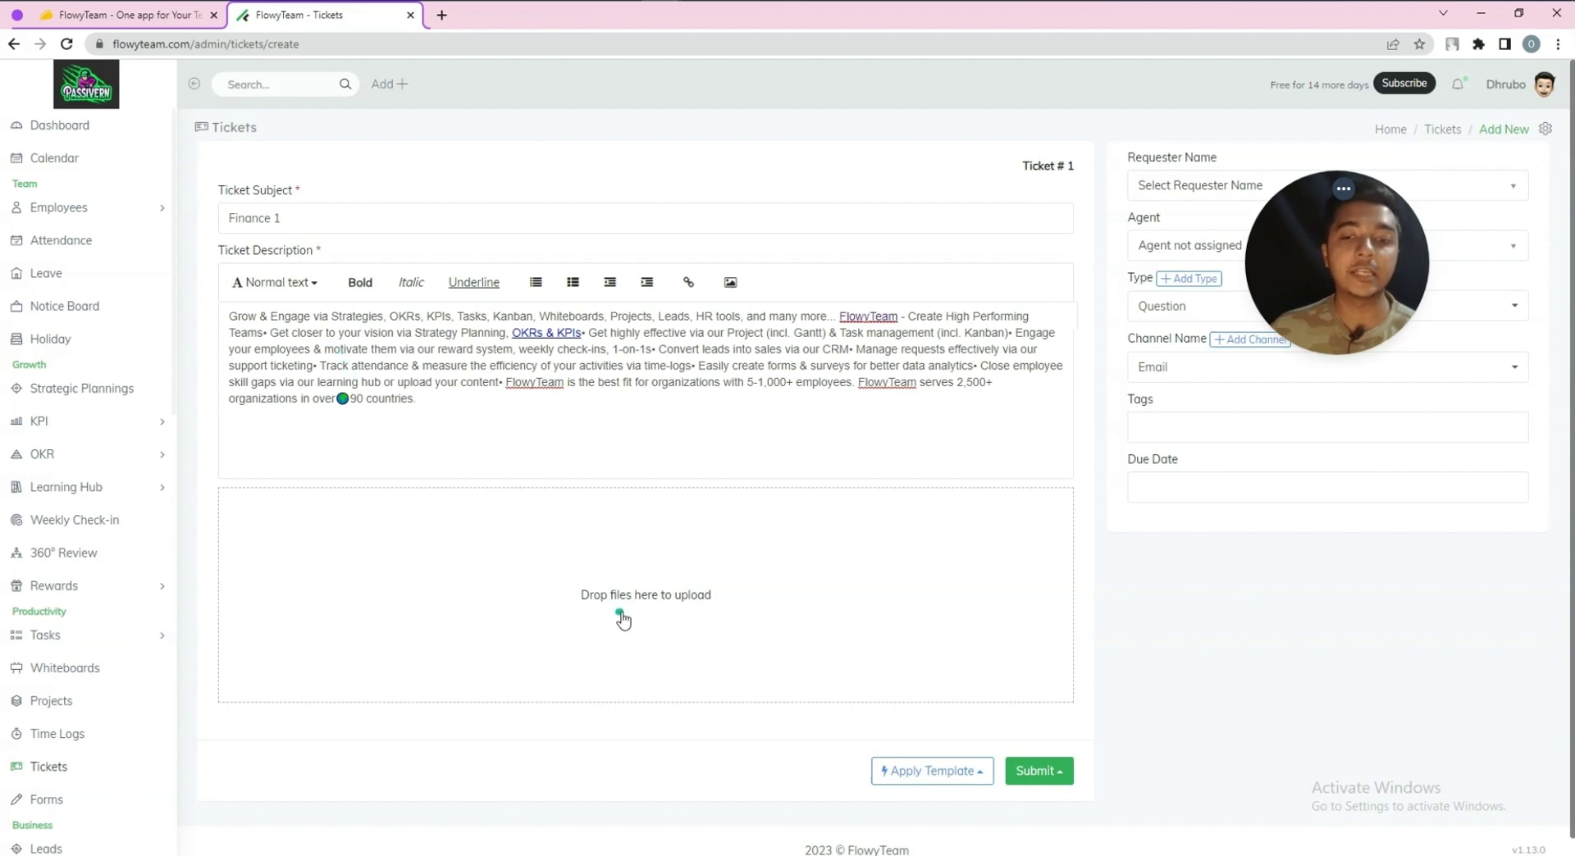
scroll(739, 611, down, 1)
scroll(727, 620, up, 1)
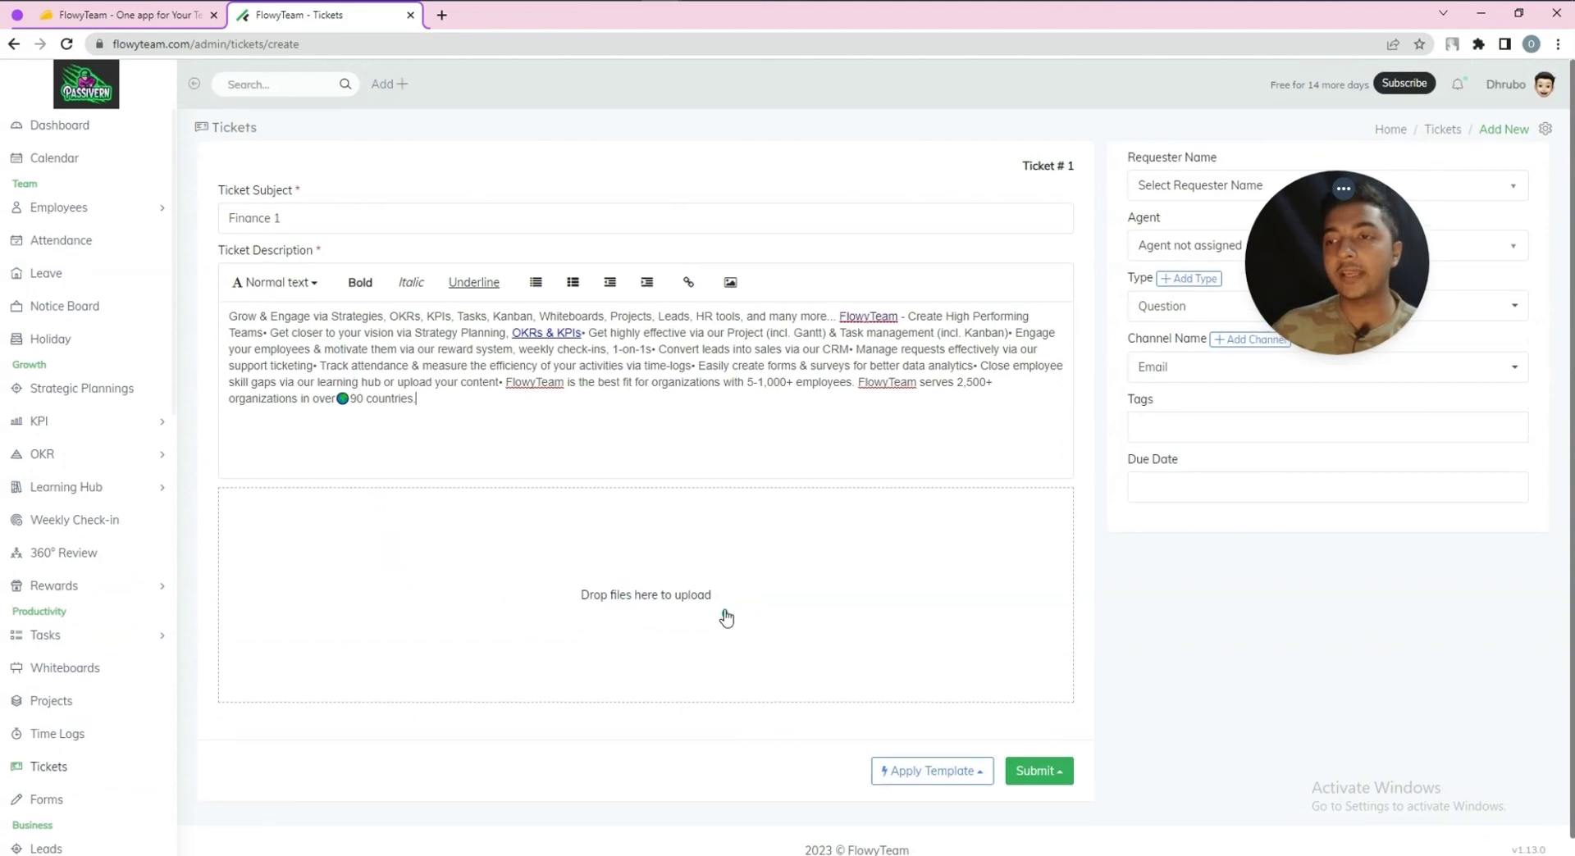
Choose the second listed person as requester, leaving the agent unset
click(1255, 187)
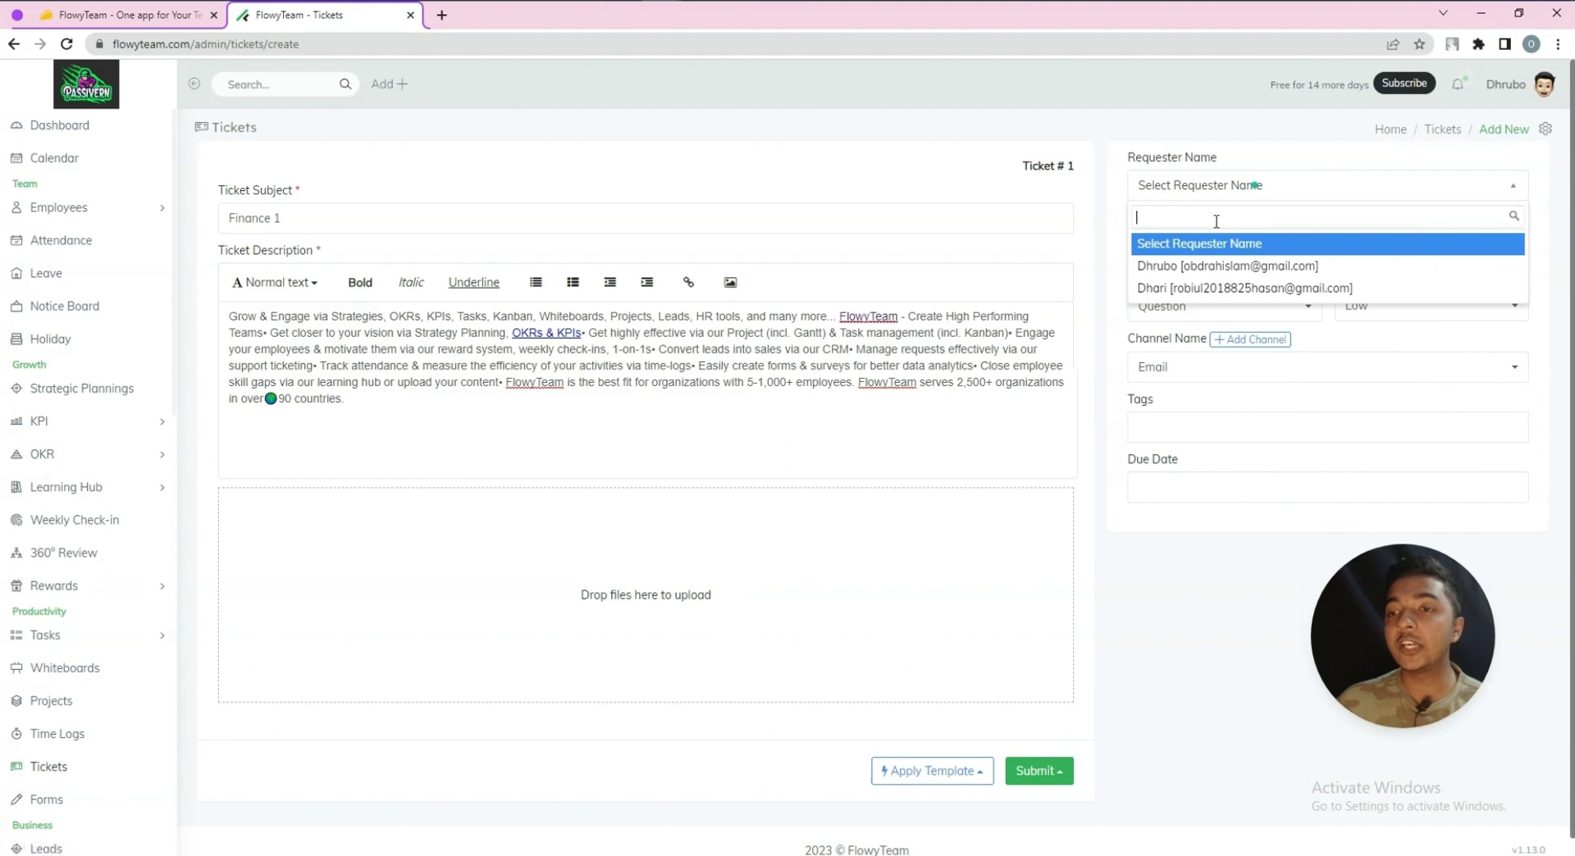
click(1174, 288)
click(1174, 261)
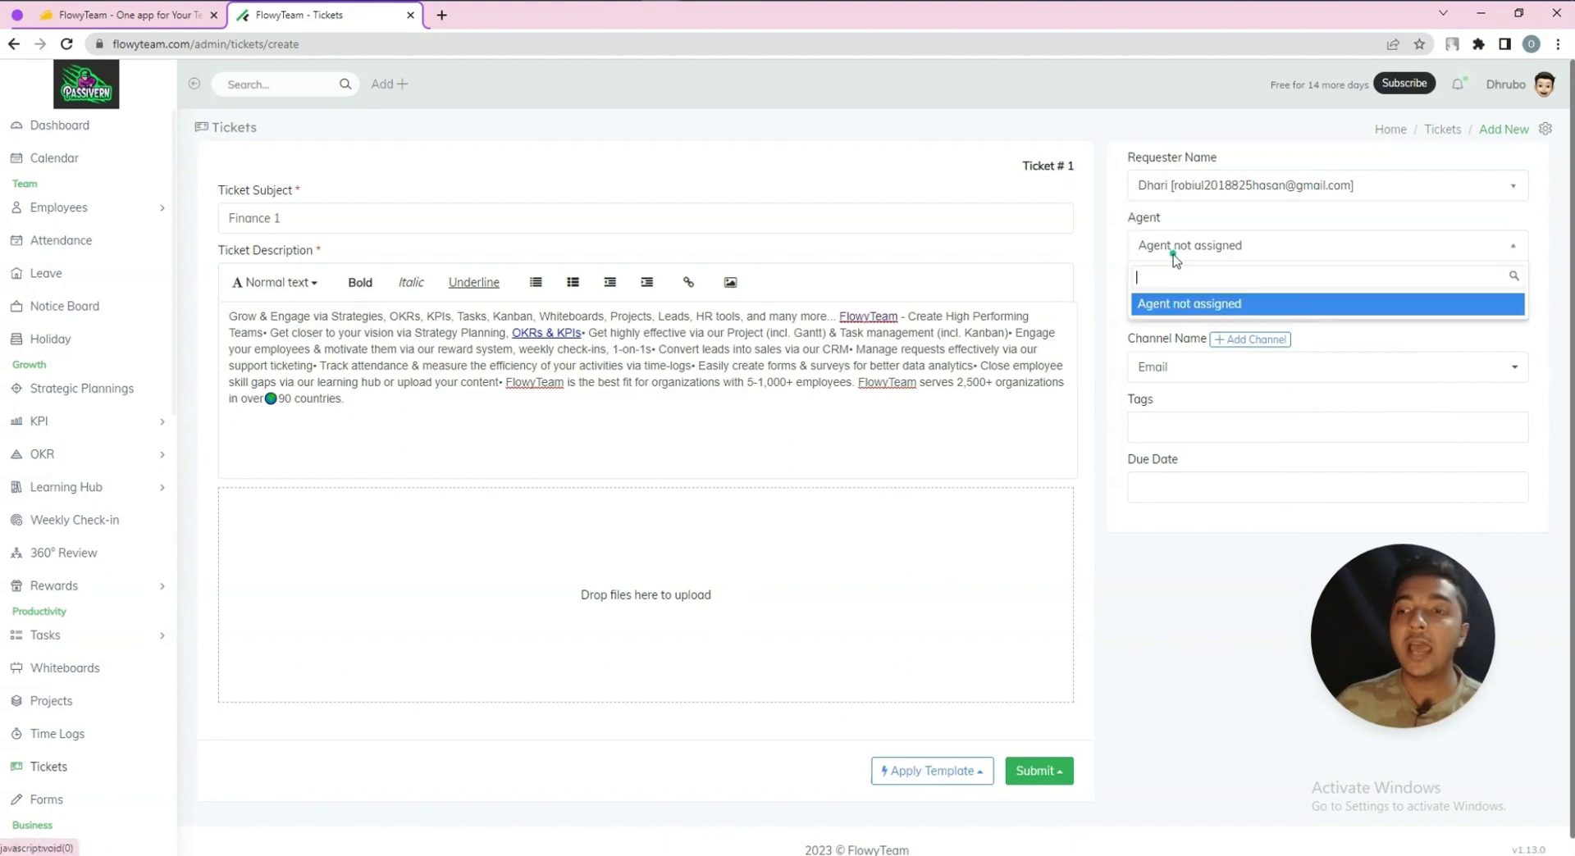
click(1165, 308)
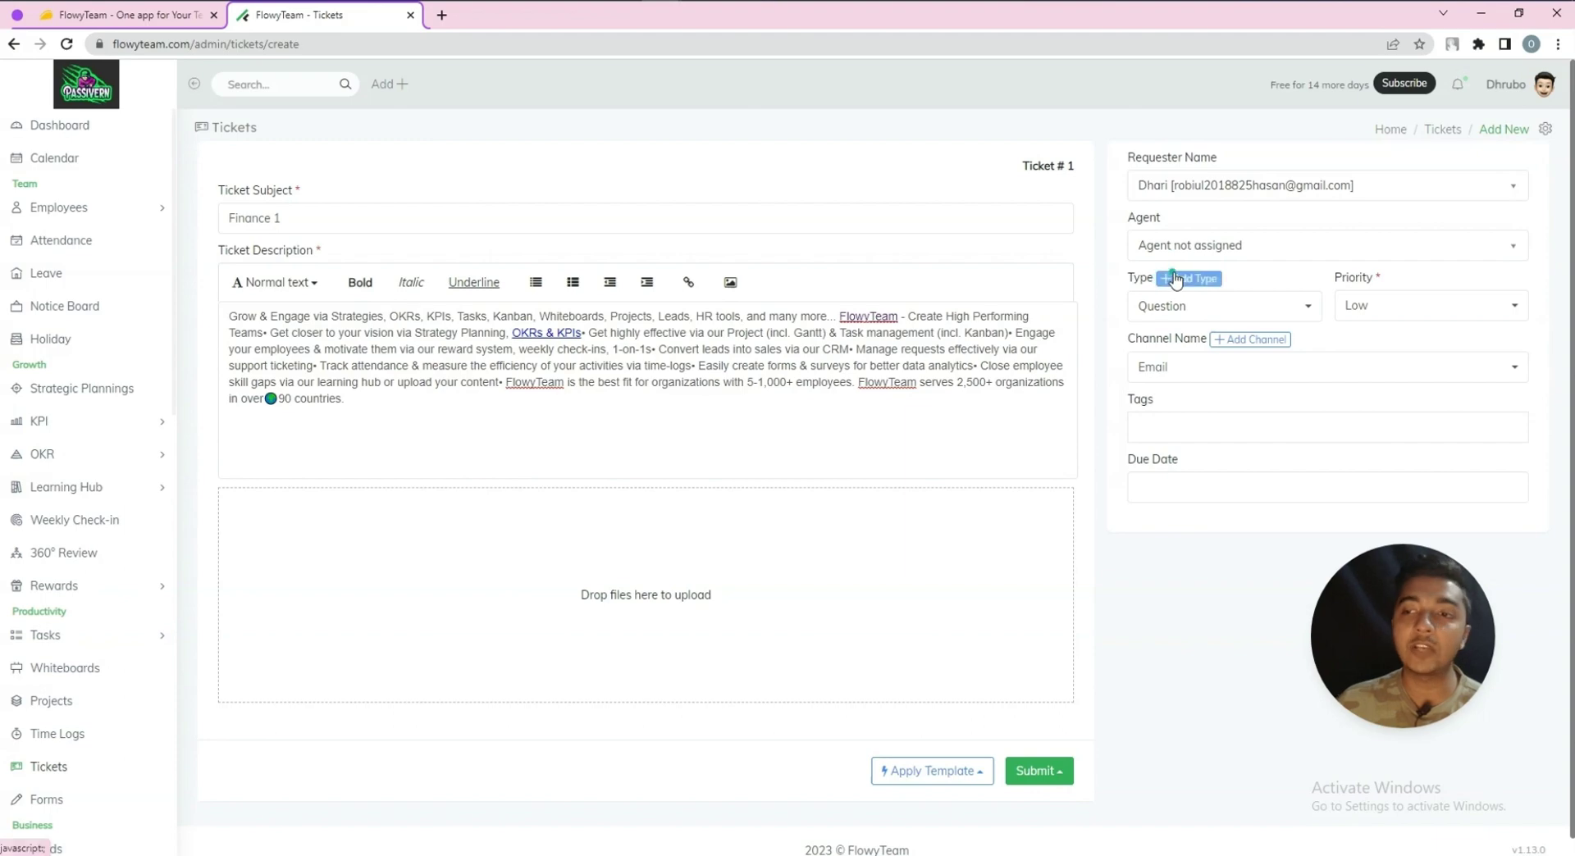
Add a new ticket type named 'bug'
click(1188, 279)
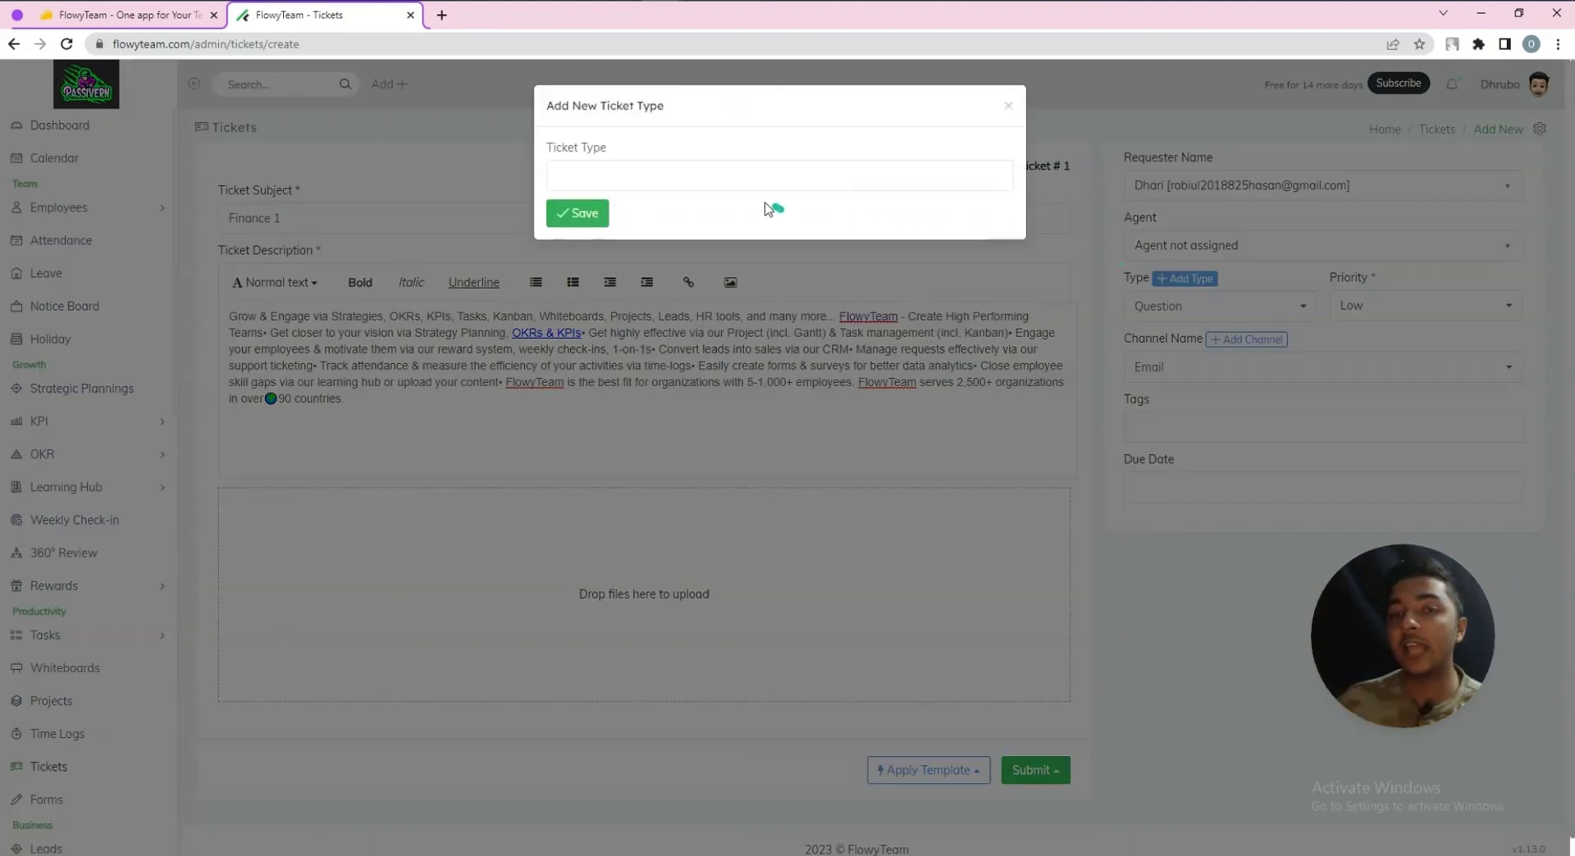
click(706, 191)
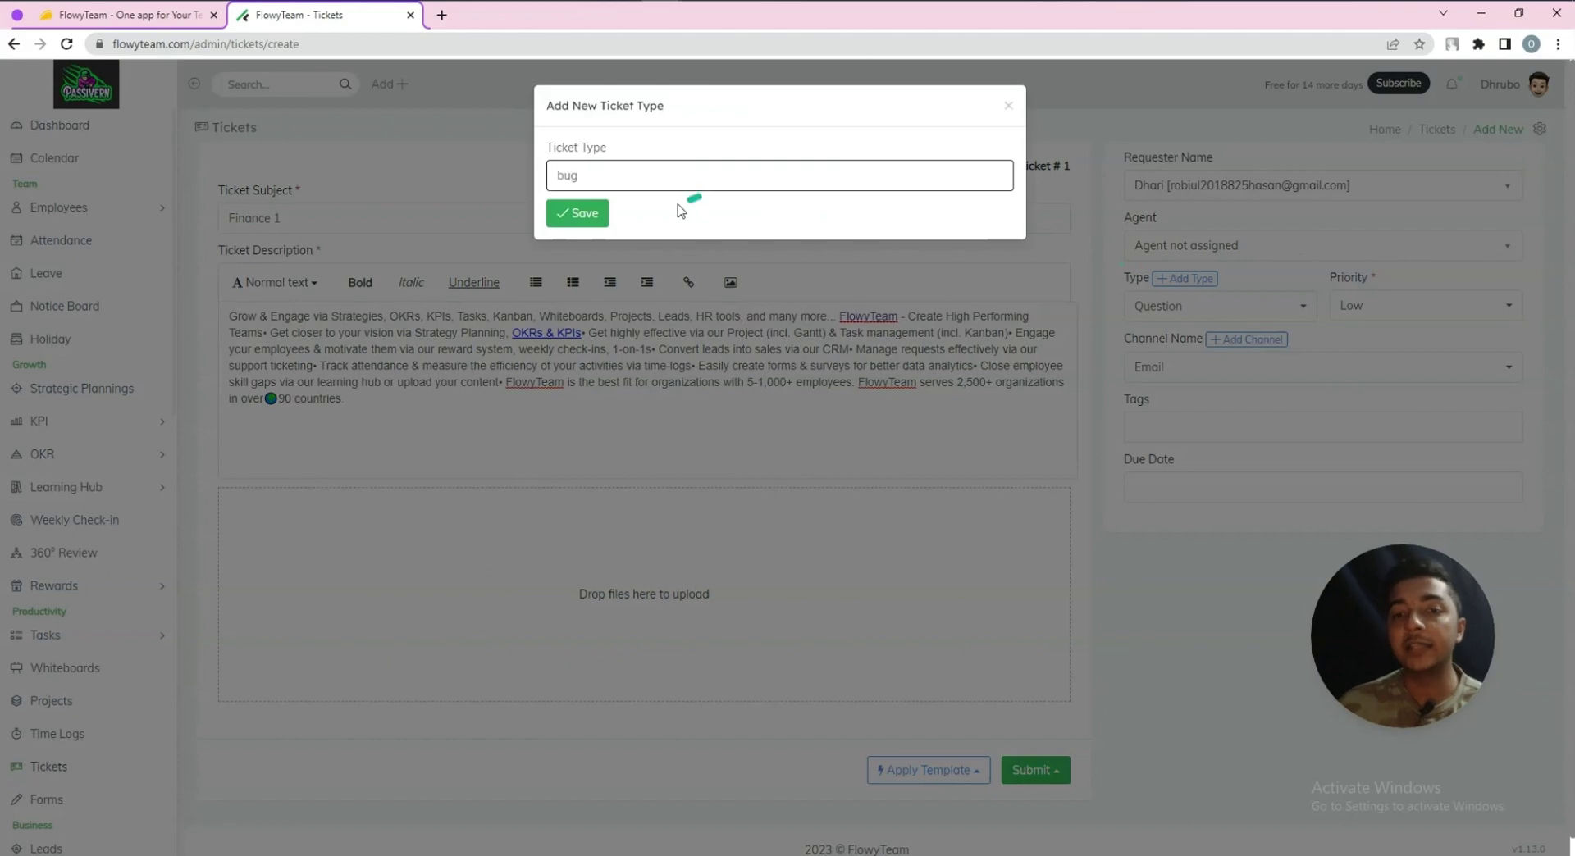
text(bug)
click(581, 214)
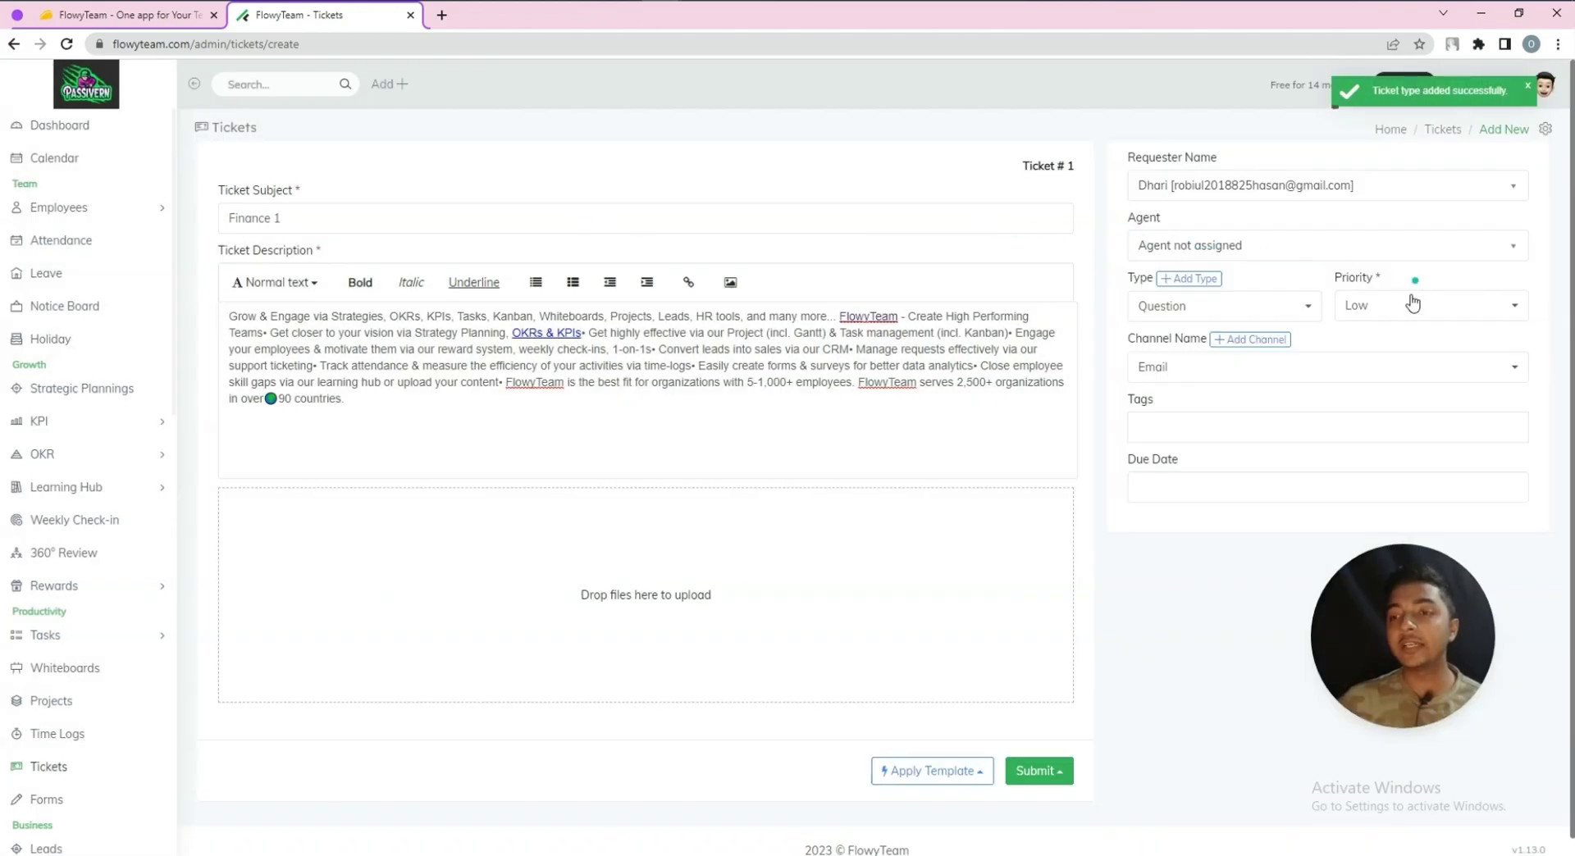
Leave the agent unassigned and set the ticket type to Bug
click(1268, 255)
click(1212, 310)
click(1207, 309)
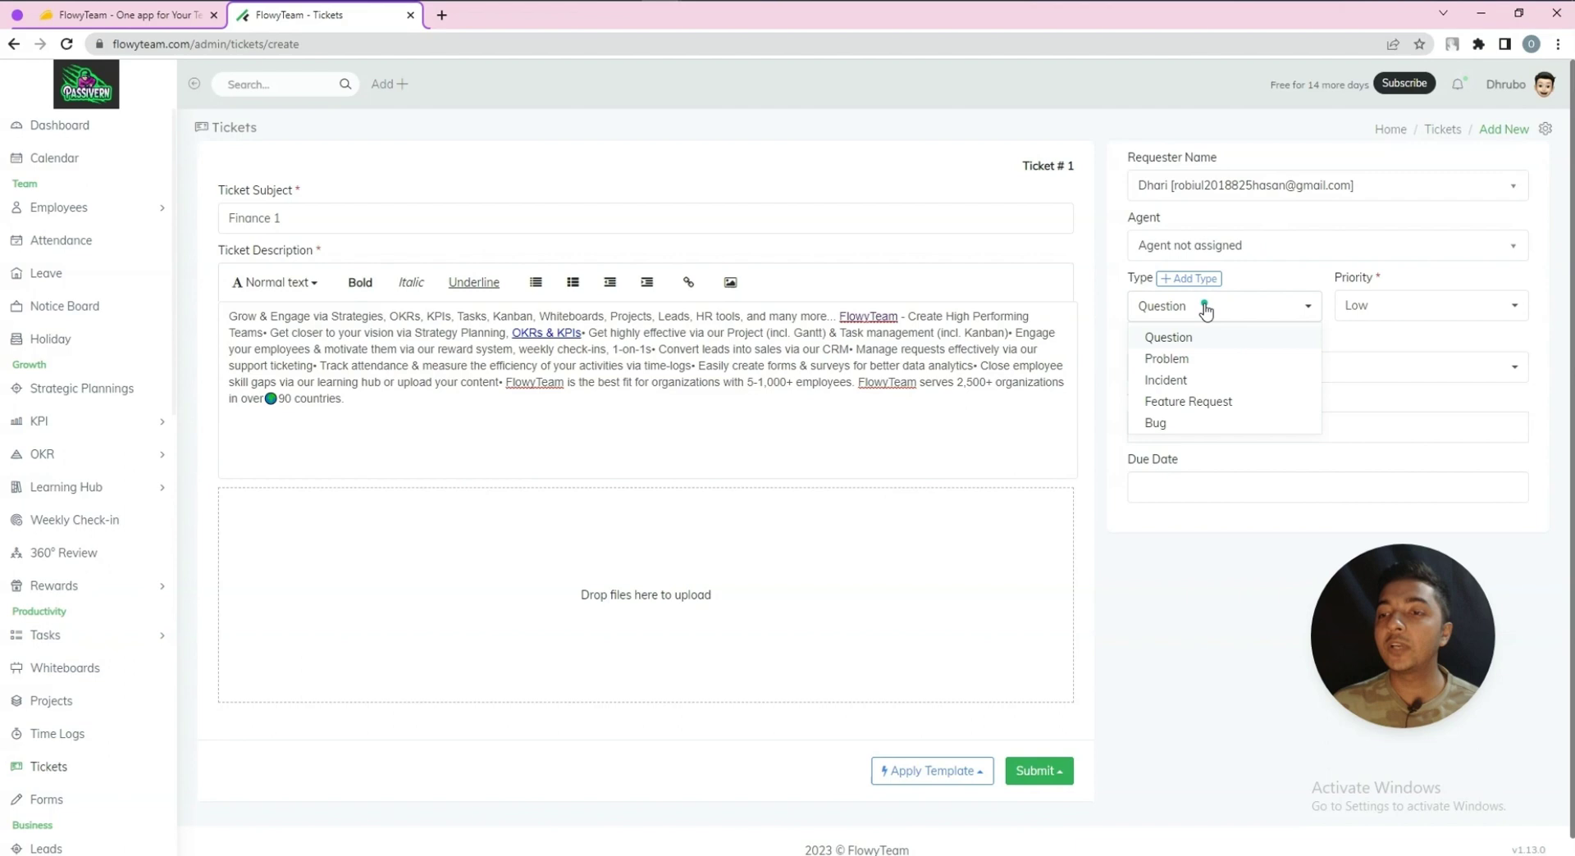
click(1174, 358)
click(1164, 307)
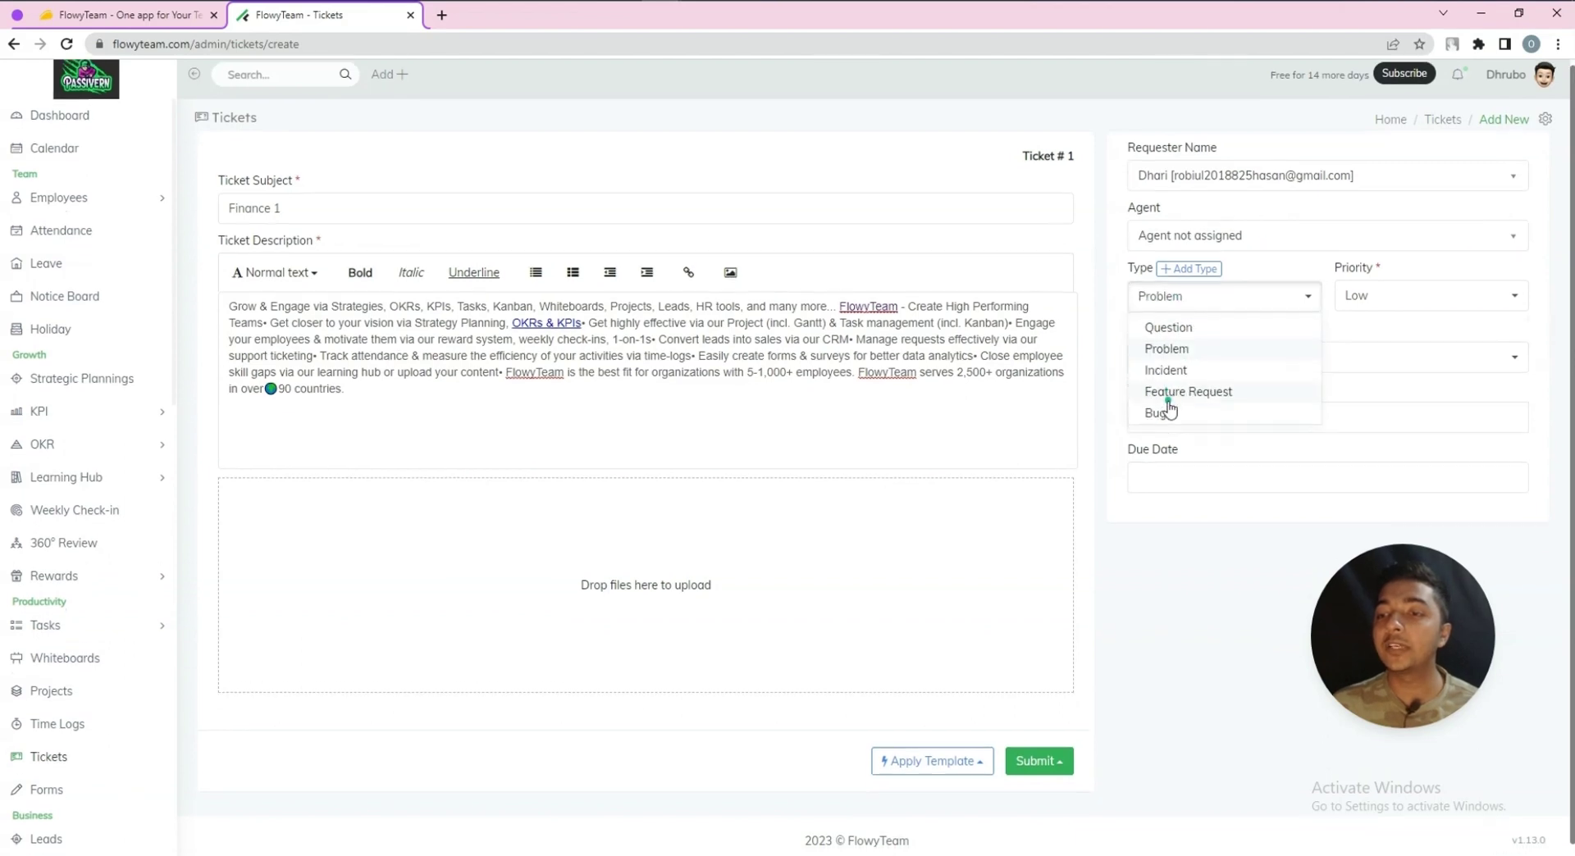
click(1174, 405)
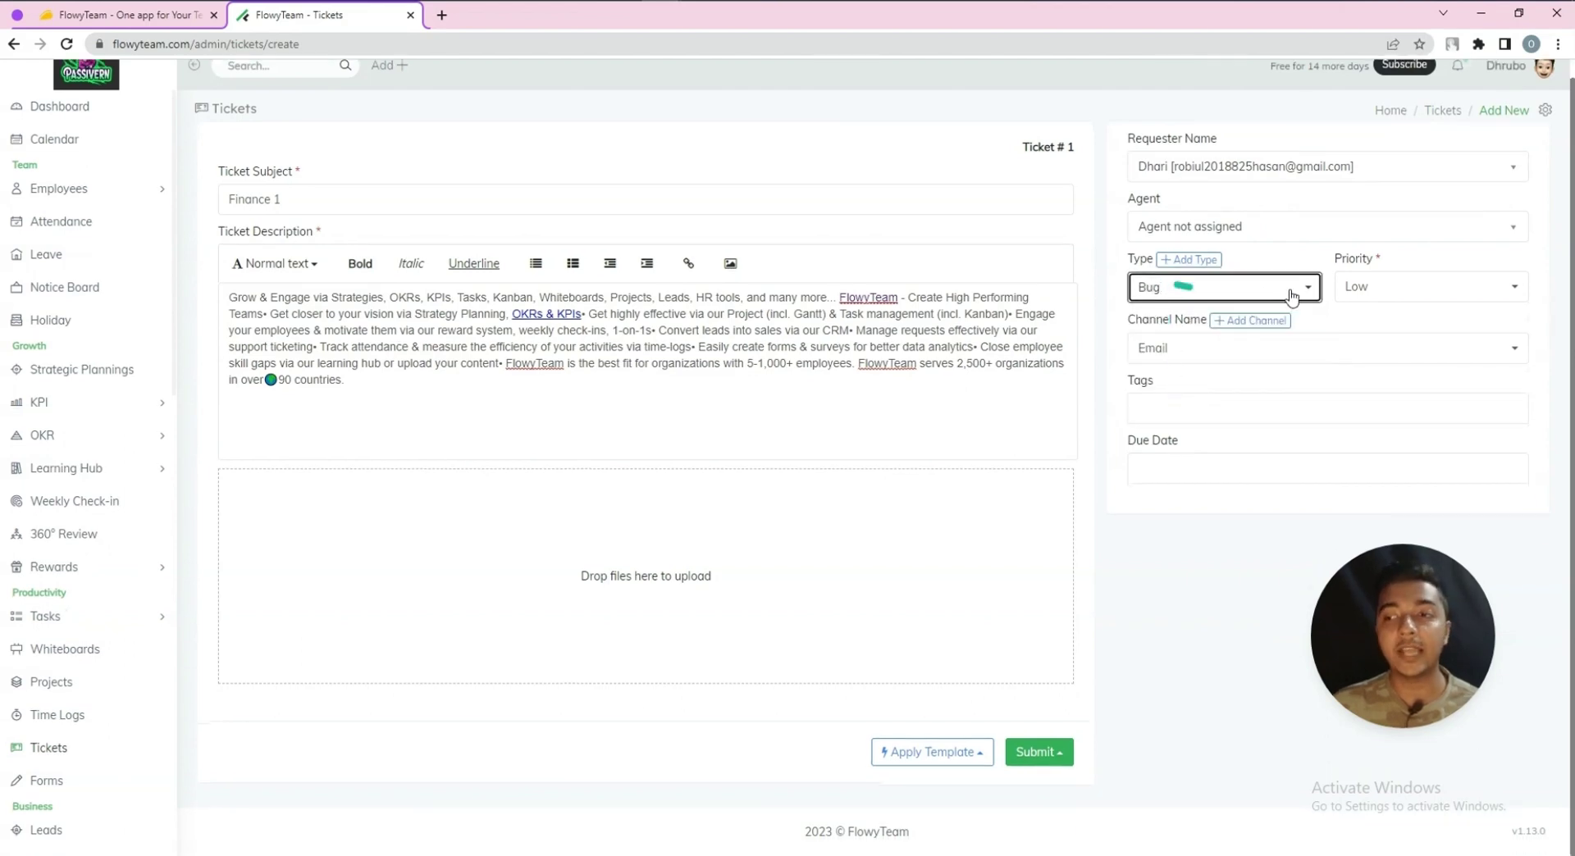
Set the ticket priority to Urgent and the channel to Email
click(1386, 287)
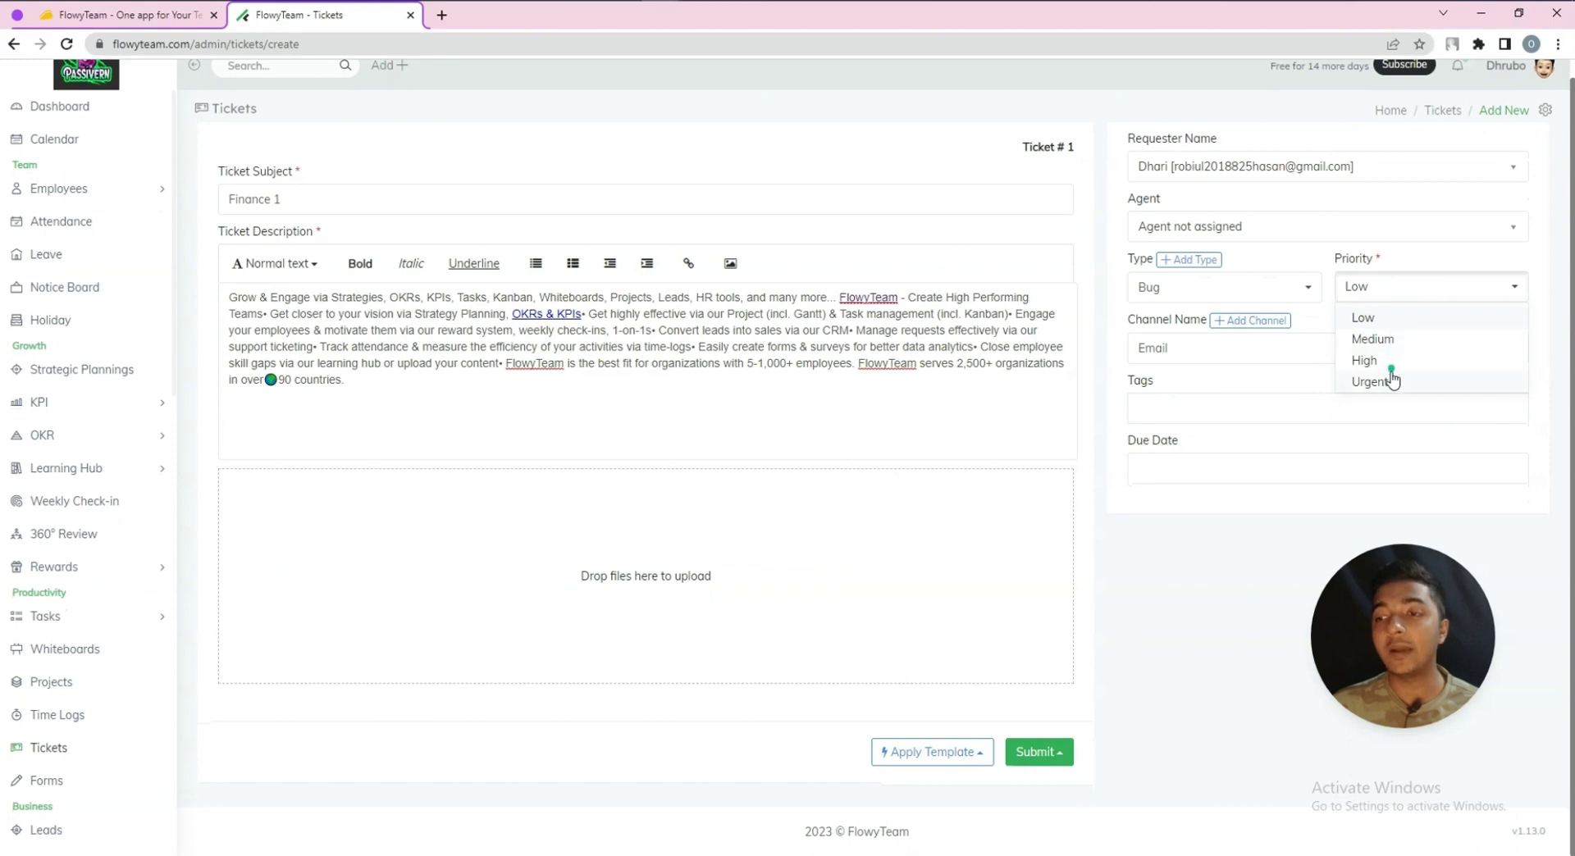
click(1391, 379)
click(1179, 353)
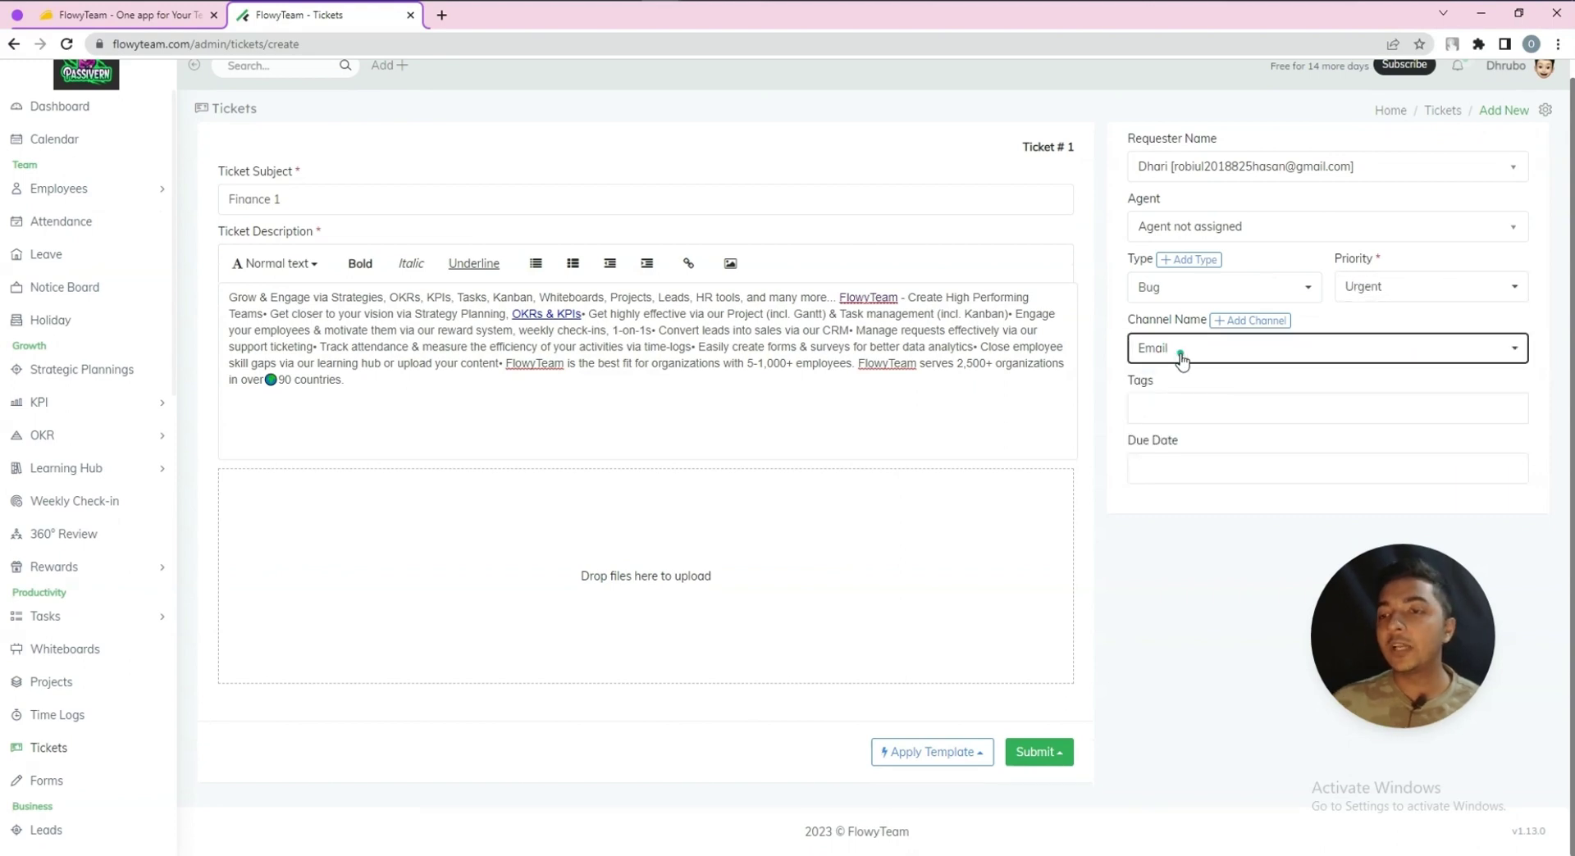
click(1173, 406)
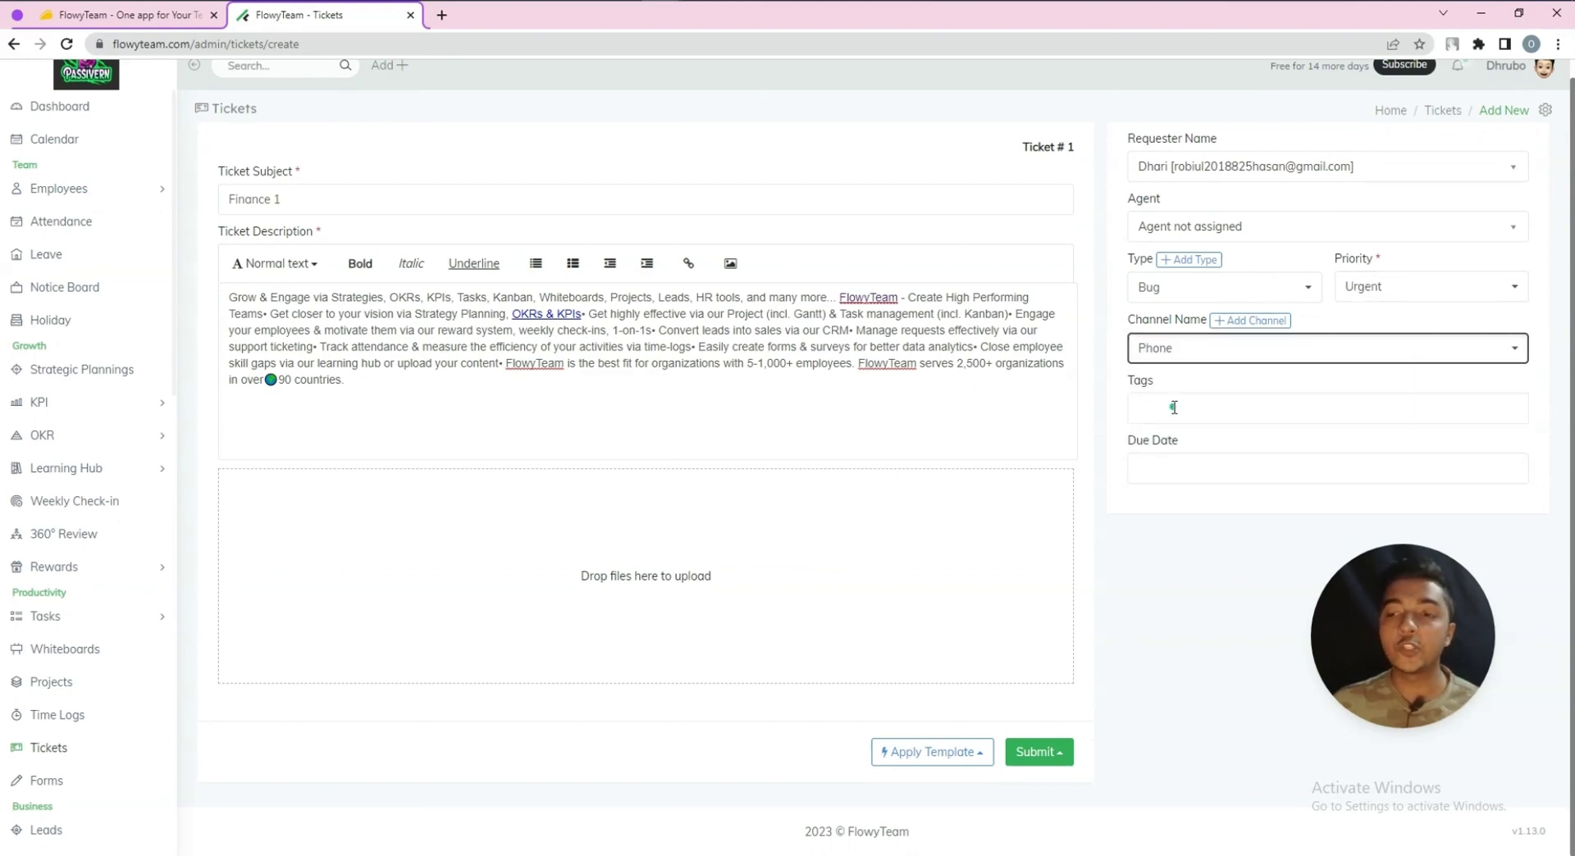
click(1174, 353)
click(1174, 378)
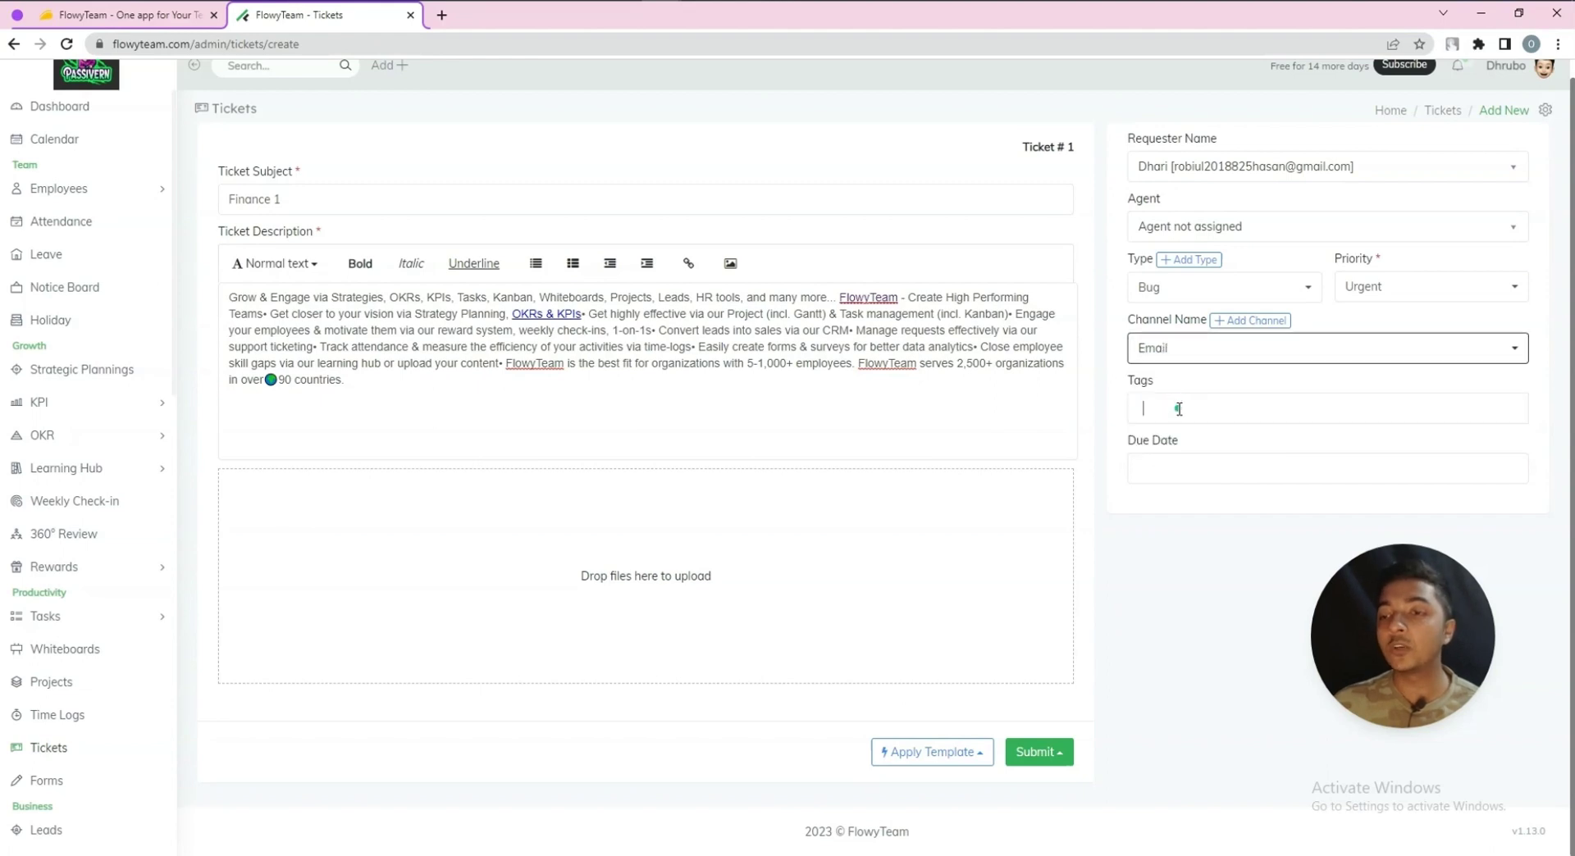
Set the due date to 06/29/2023 and submit the ticket with Submit & Open
click(1179, 473)
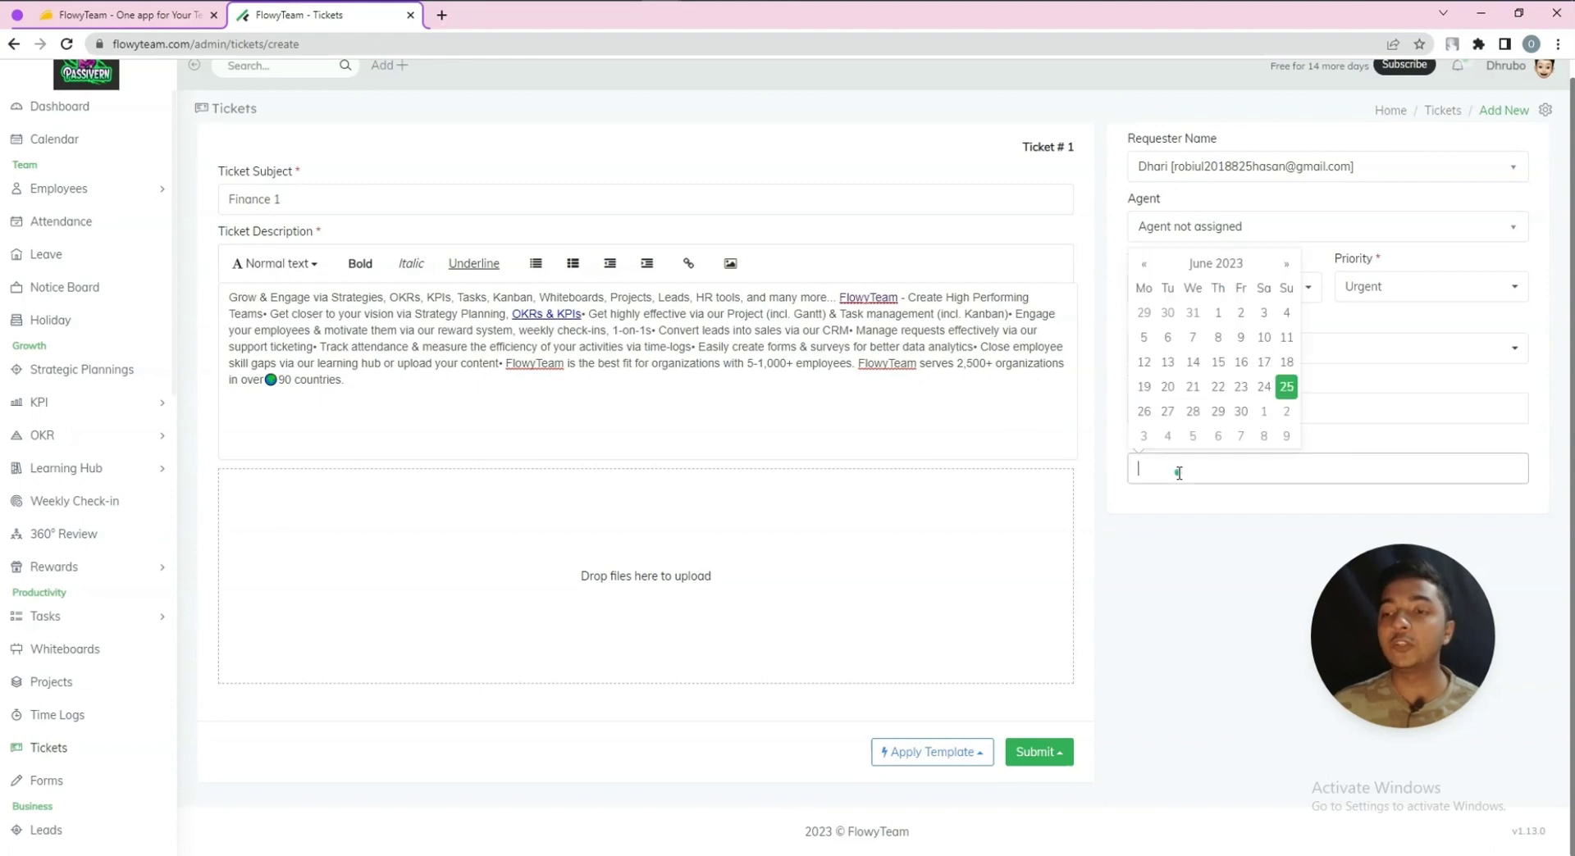
click(1217, 412)
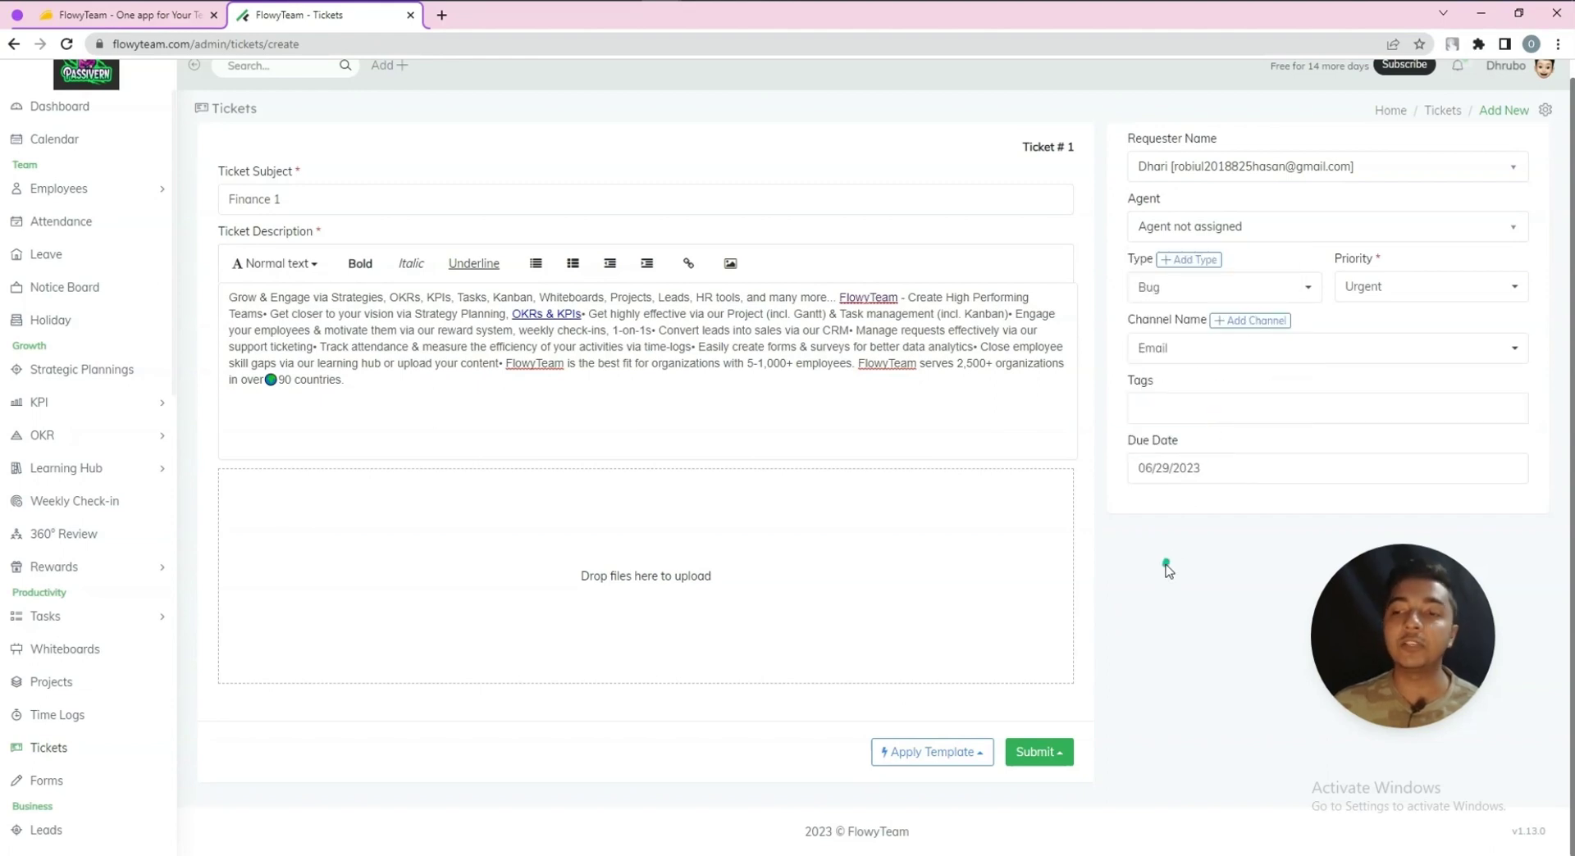
click(959, 766)
click(957, 766)
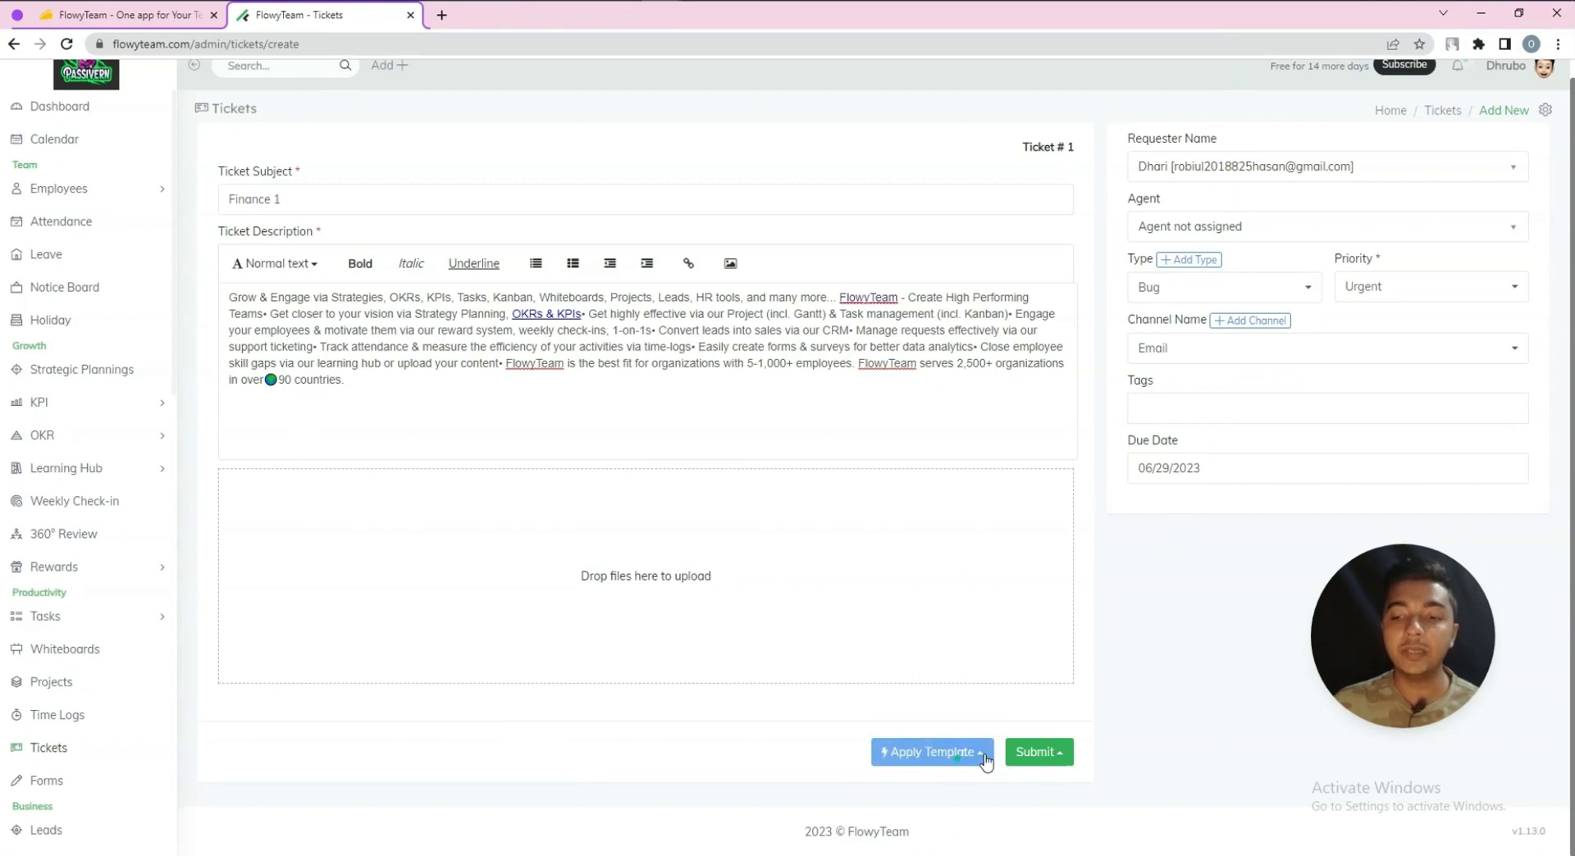
click(1041, 753)
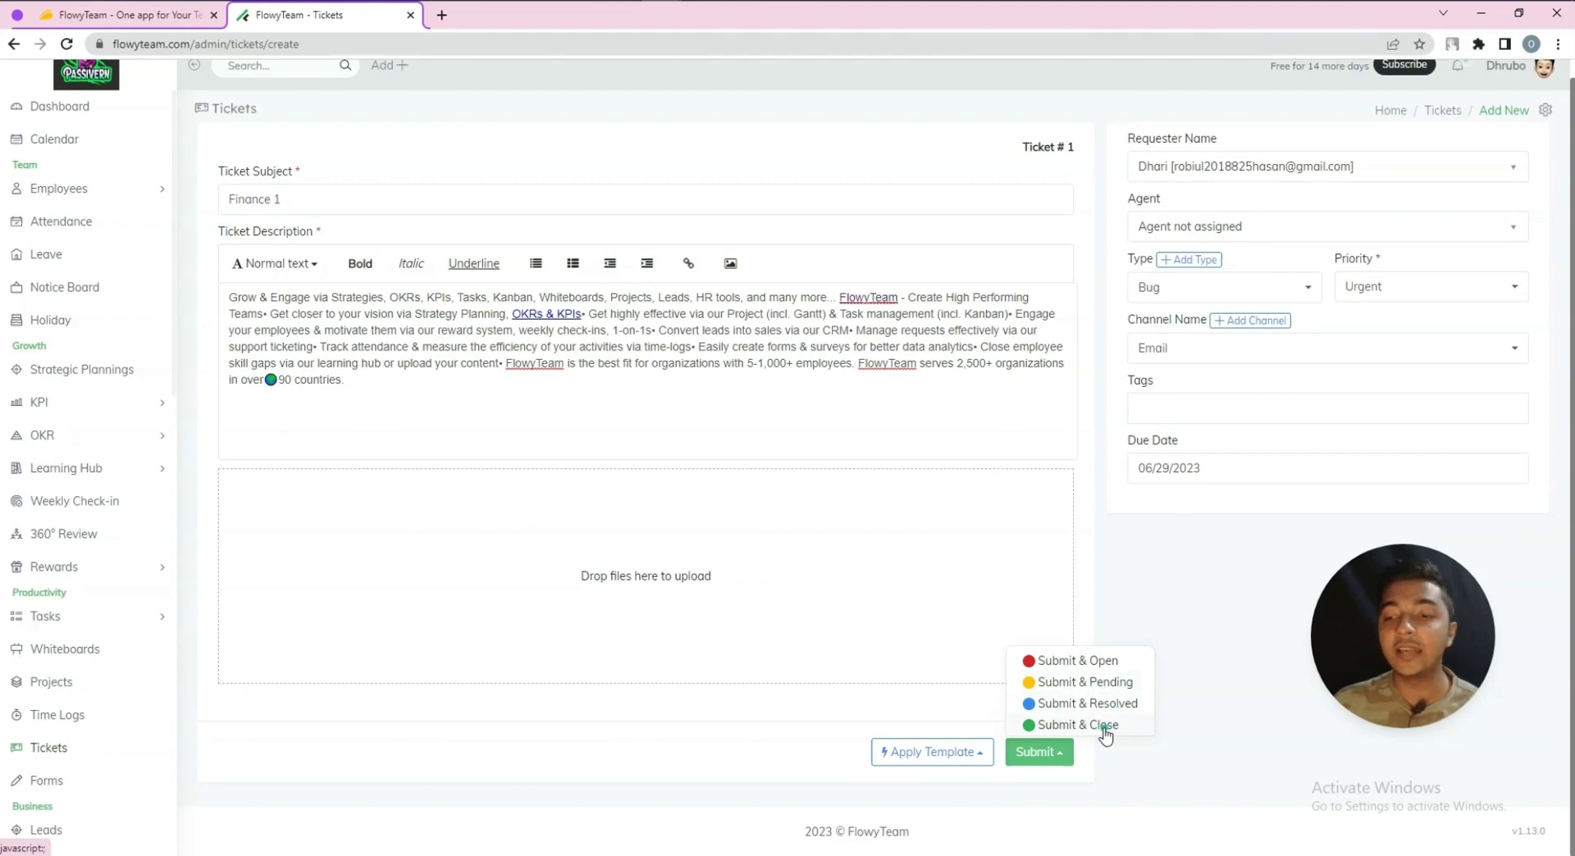
click(1081, 662)
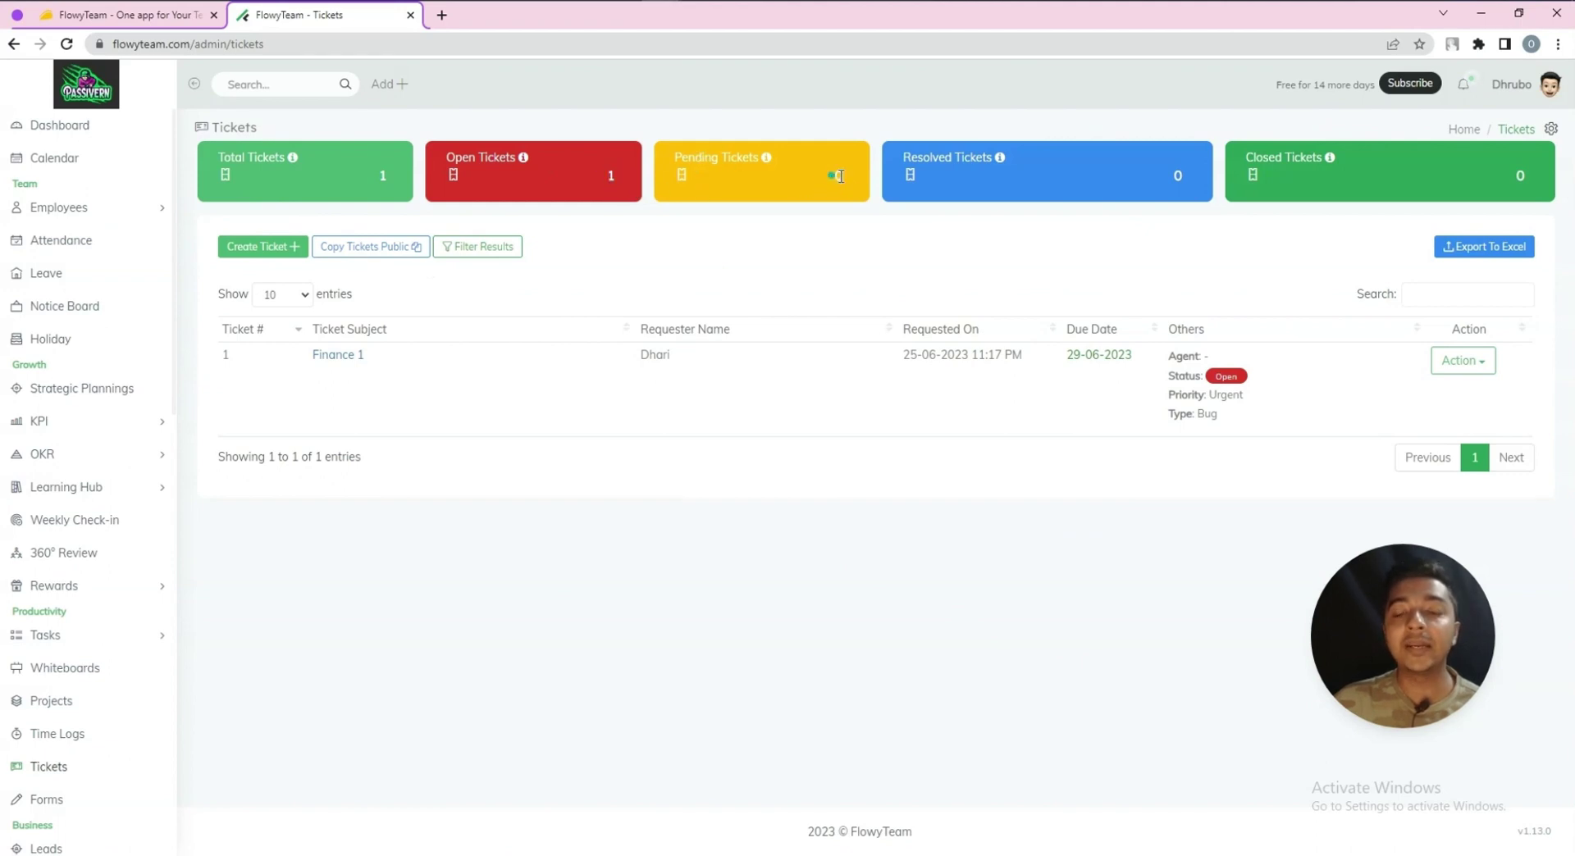
Leave the Tickets list and go to Forms in the left sidebar
double_click(1178, 178)
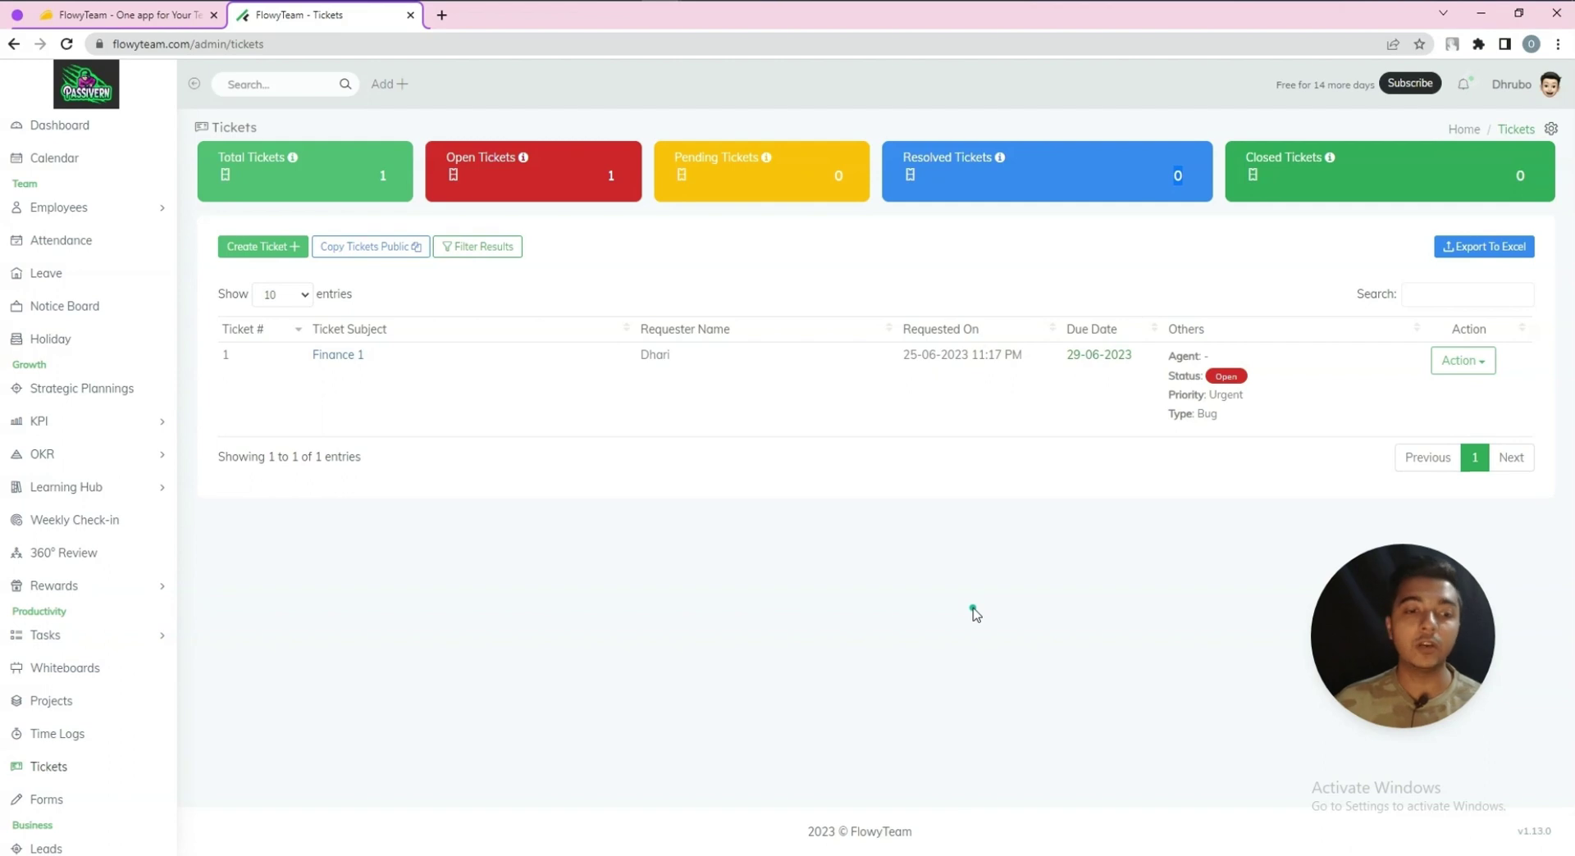
scroll(32, 590, down, 3)
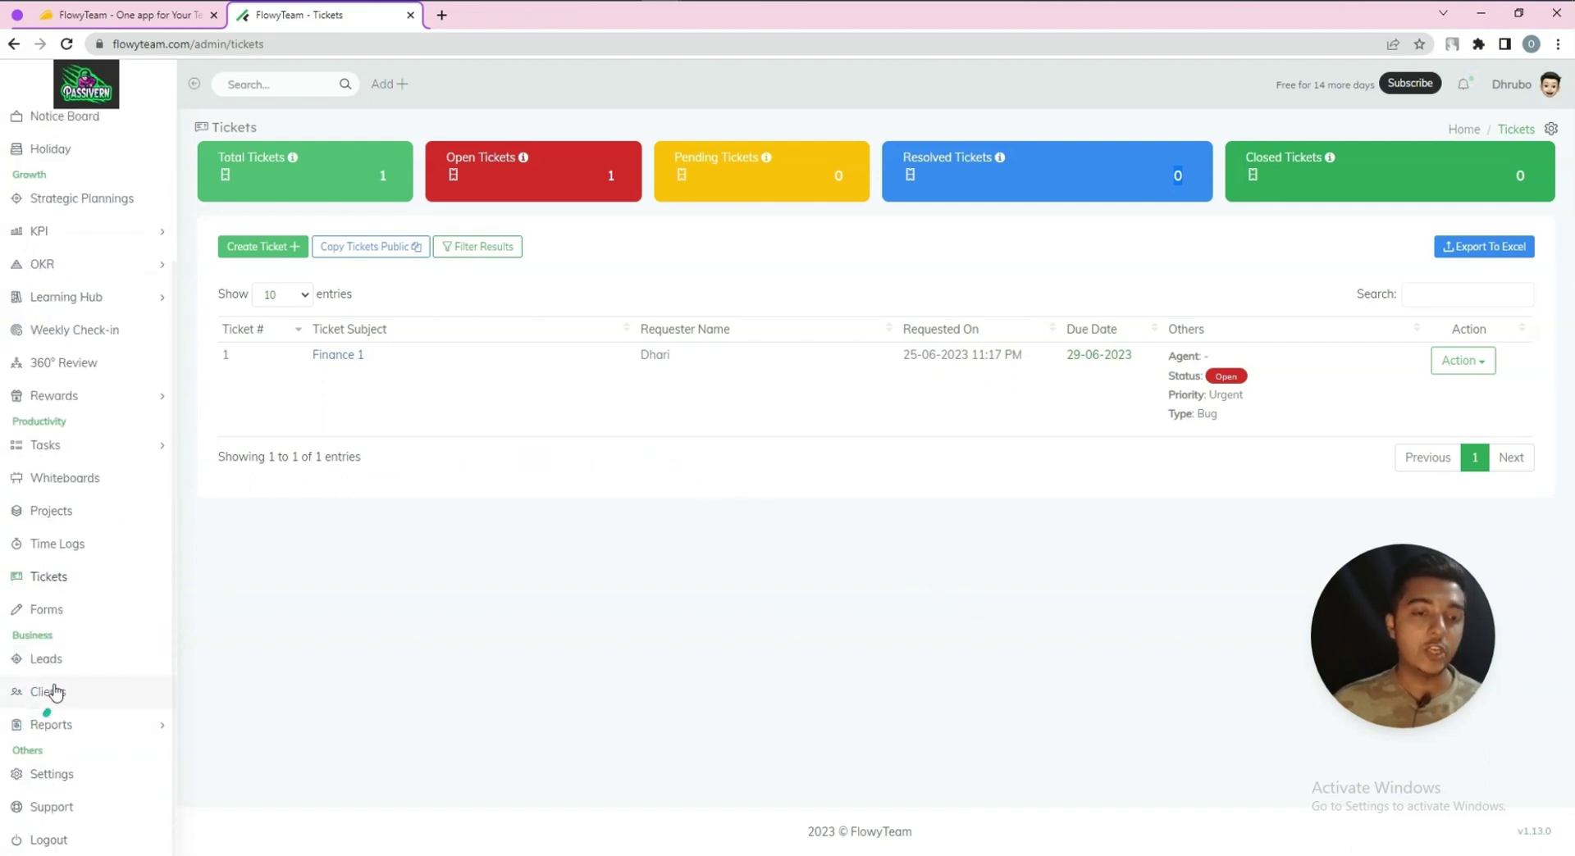
click(52, 625)
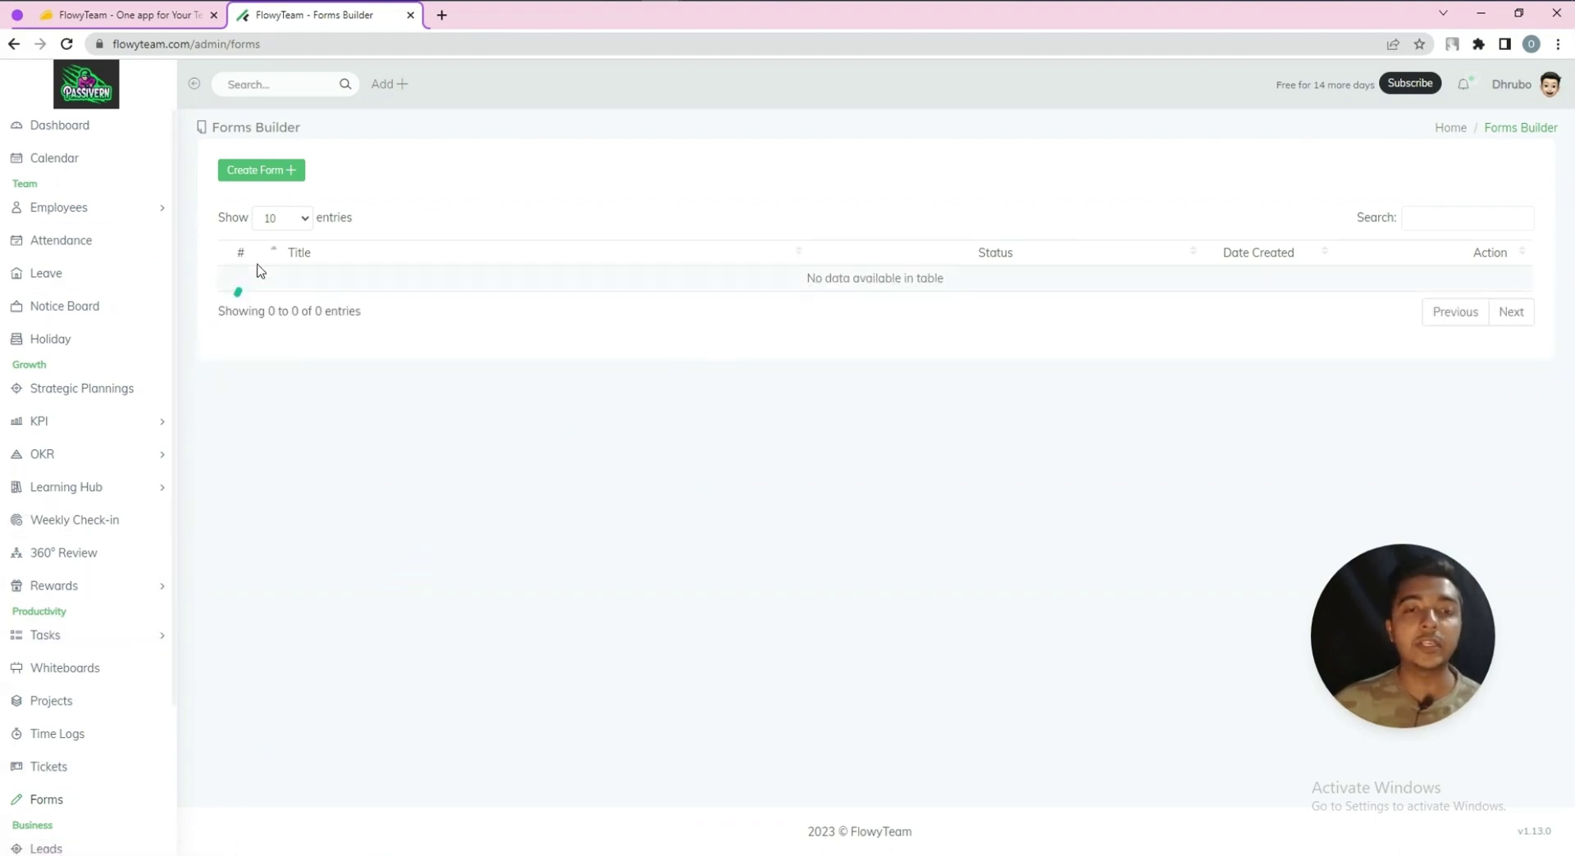
Create a new form with a Button between Phone and Description, then go to Leads
click(283, 173)
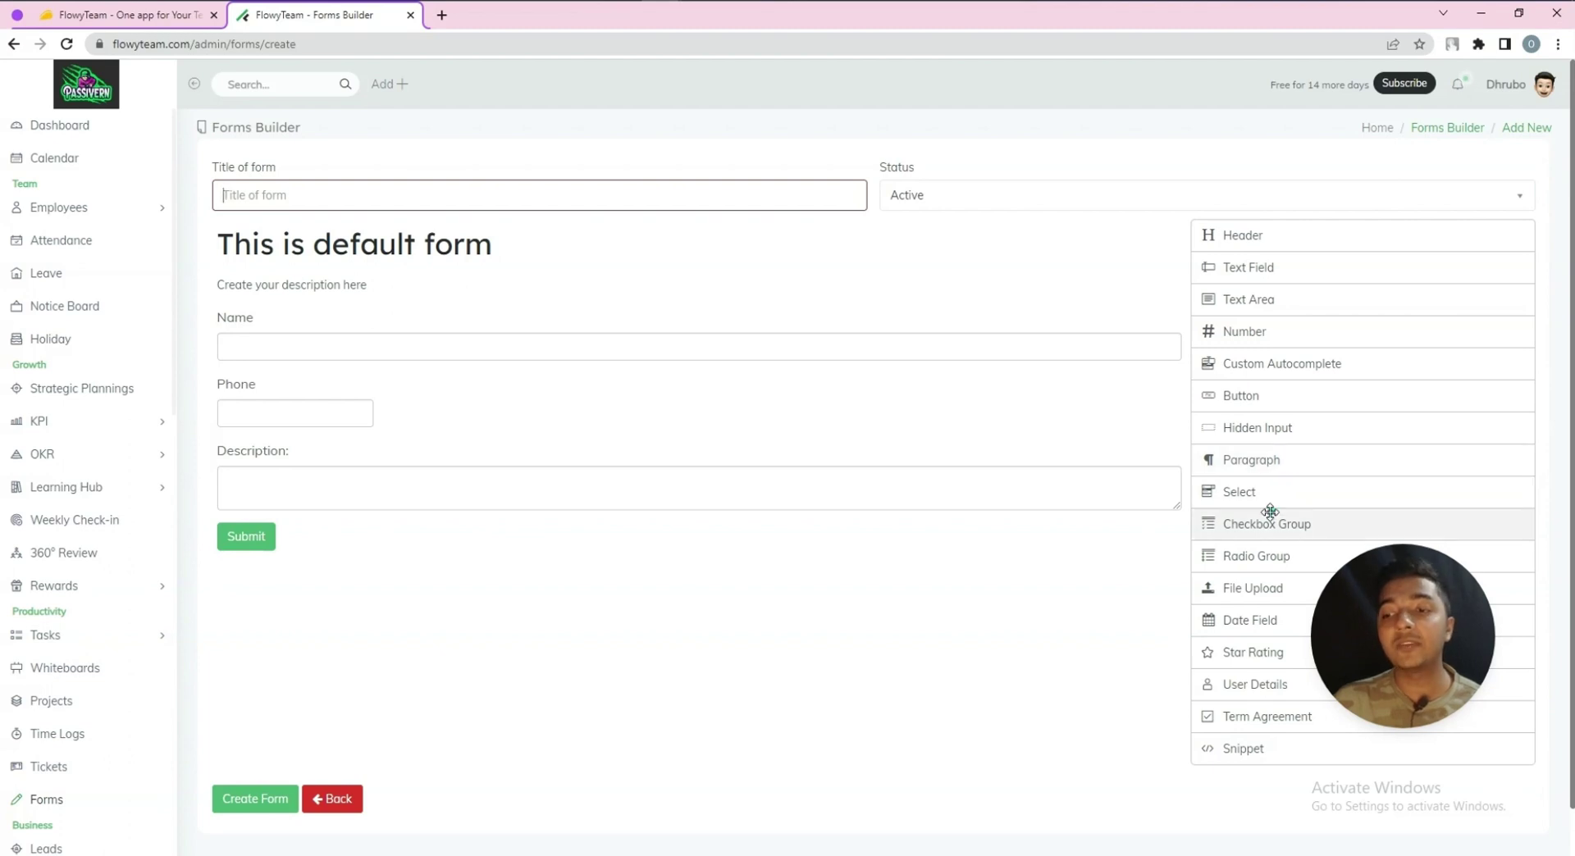
scroll(1267, 542, down, 1)
drag(1279, 348, 334, 432)
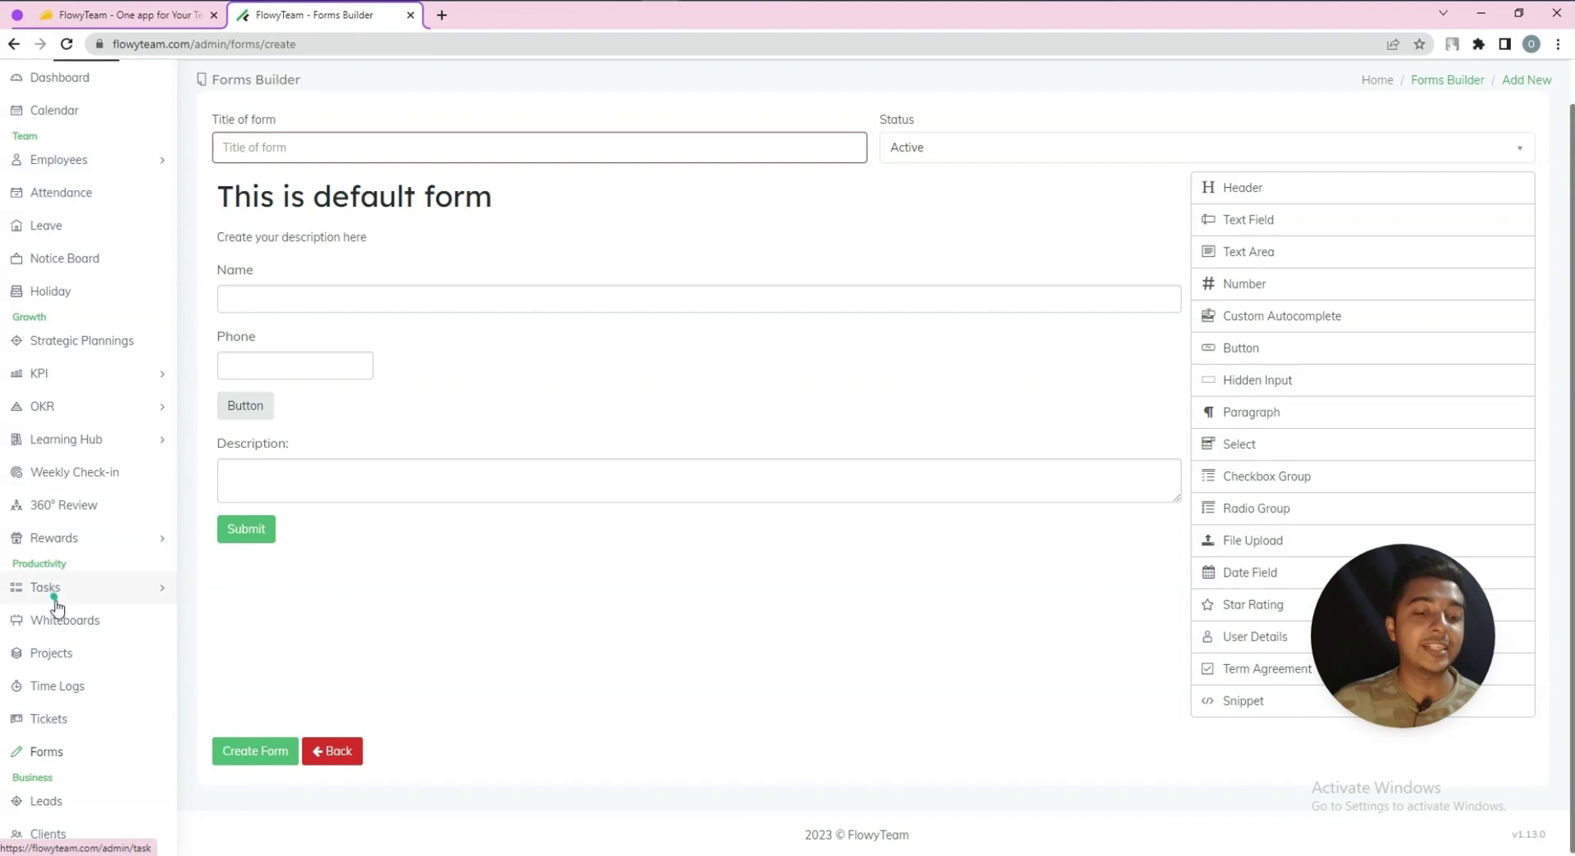
scroll(58, 665, down, 2)
click(58, 665)
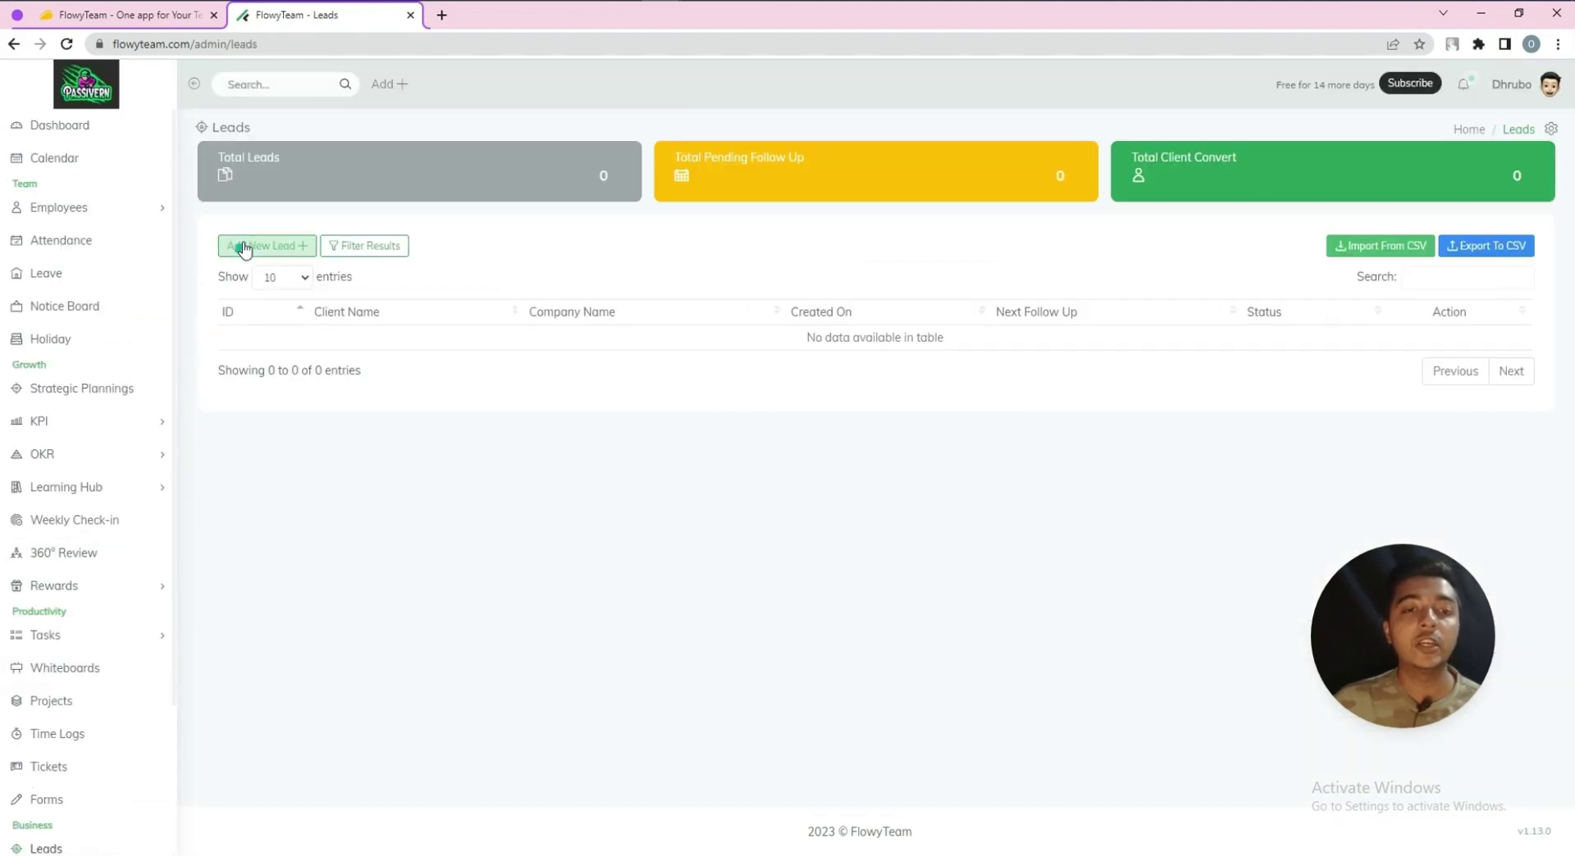
Start a new lead with the client's name, e-mail, mobile number and follow-up Yes
click(265, 247)
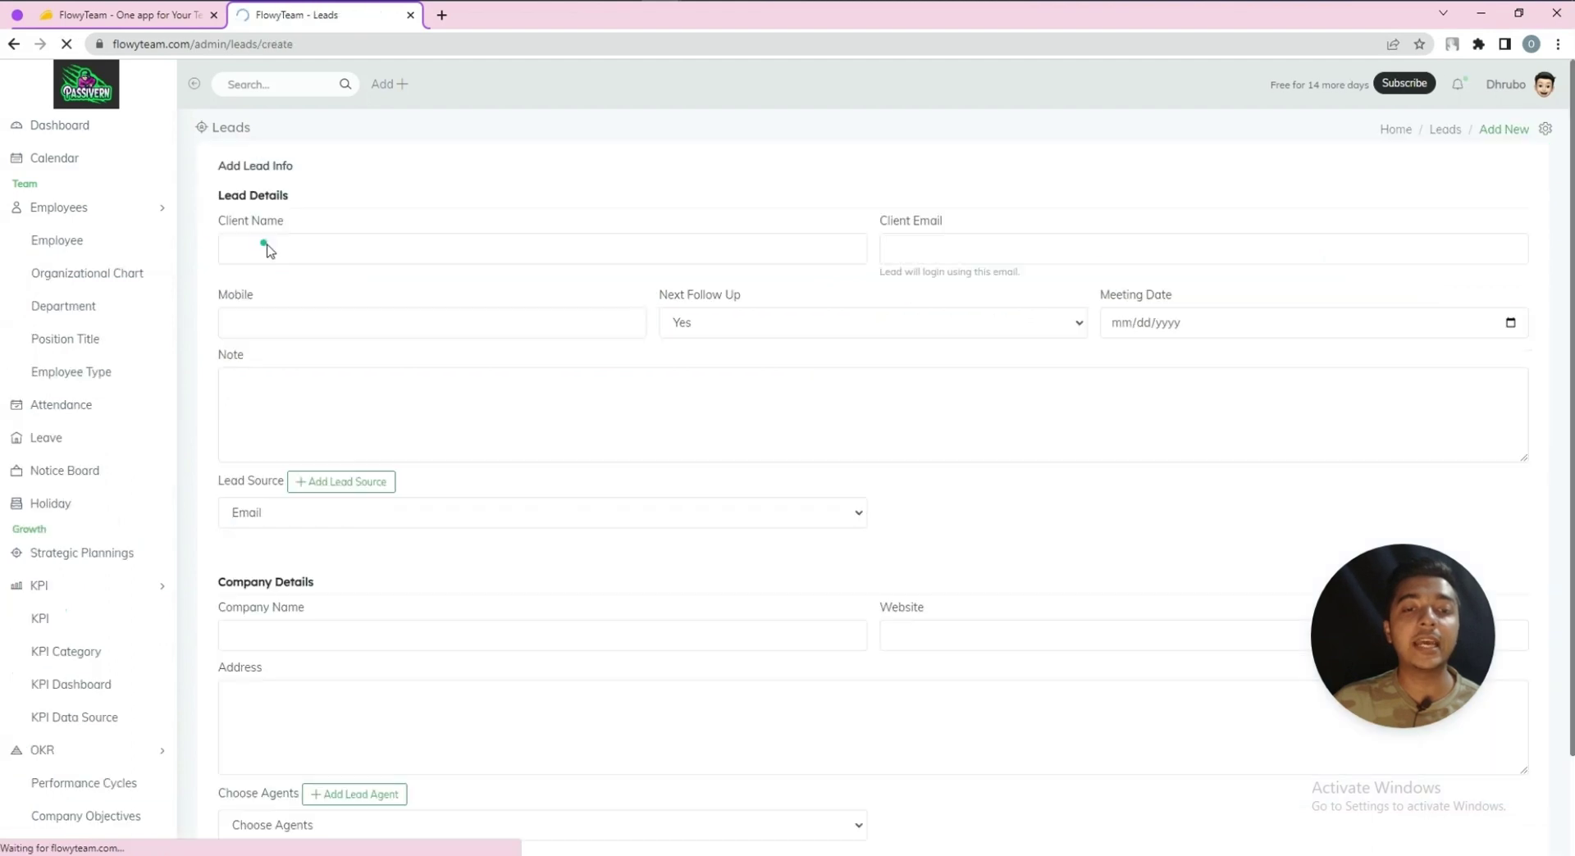
click(301, 248)
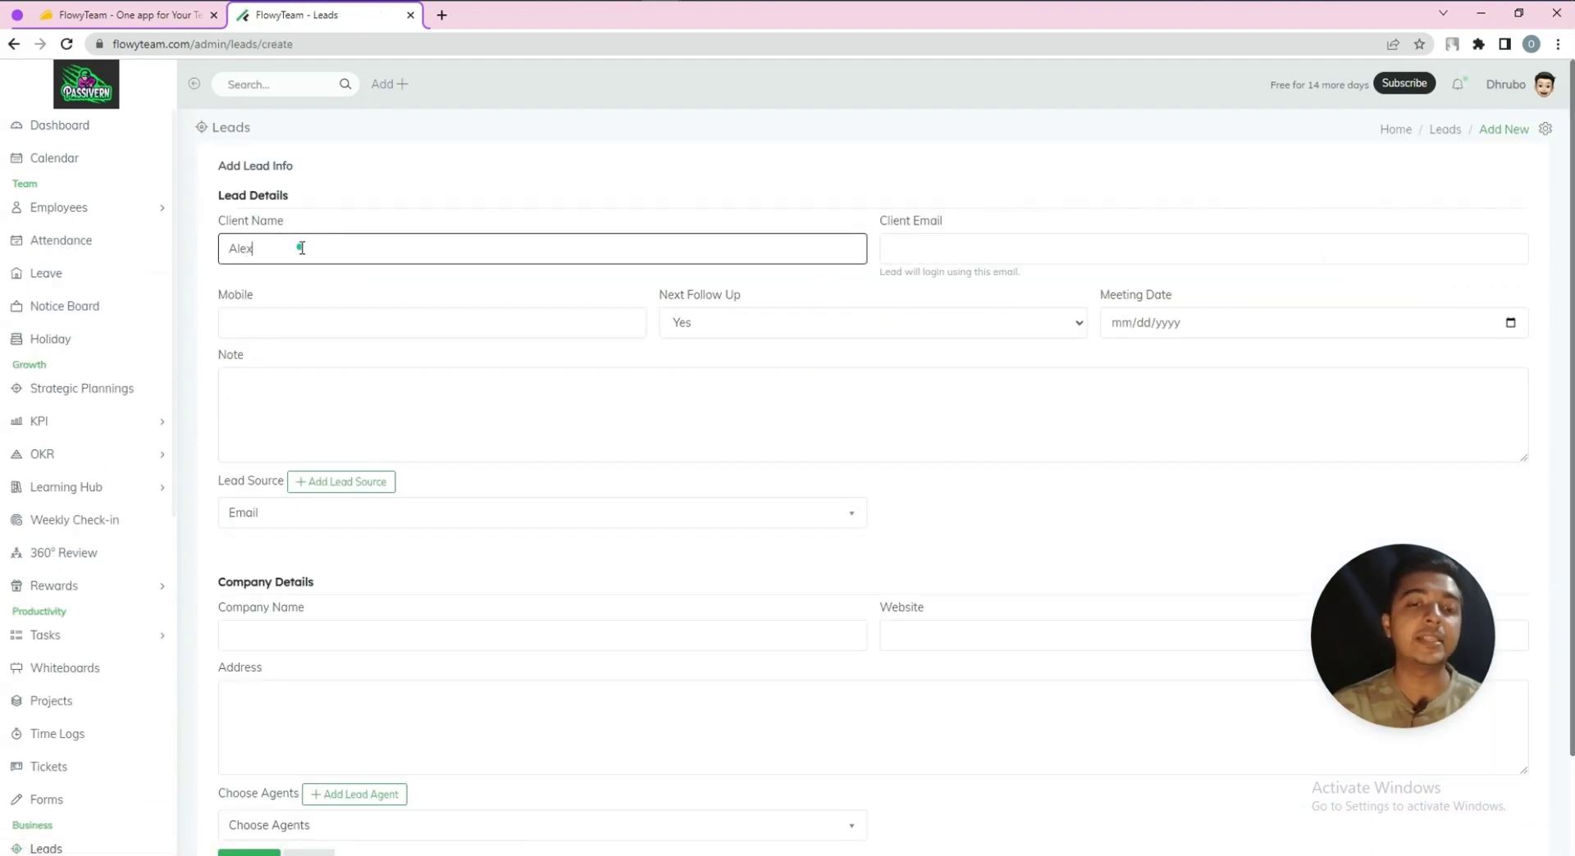
click(981, 244)
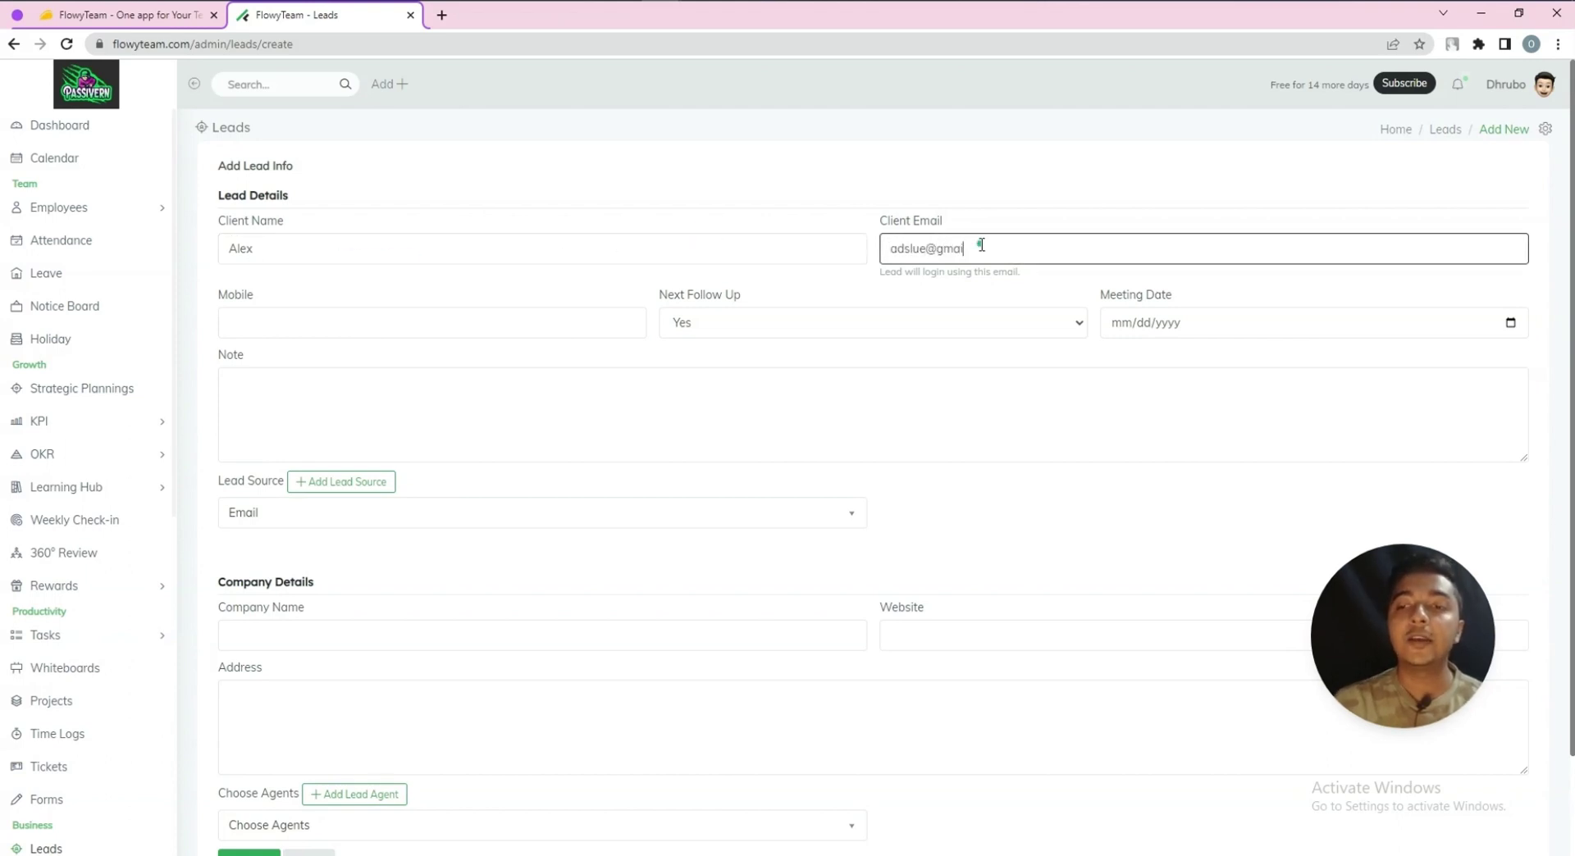
click(550, 324)
click(818, 324)
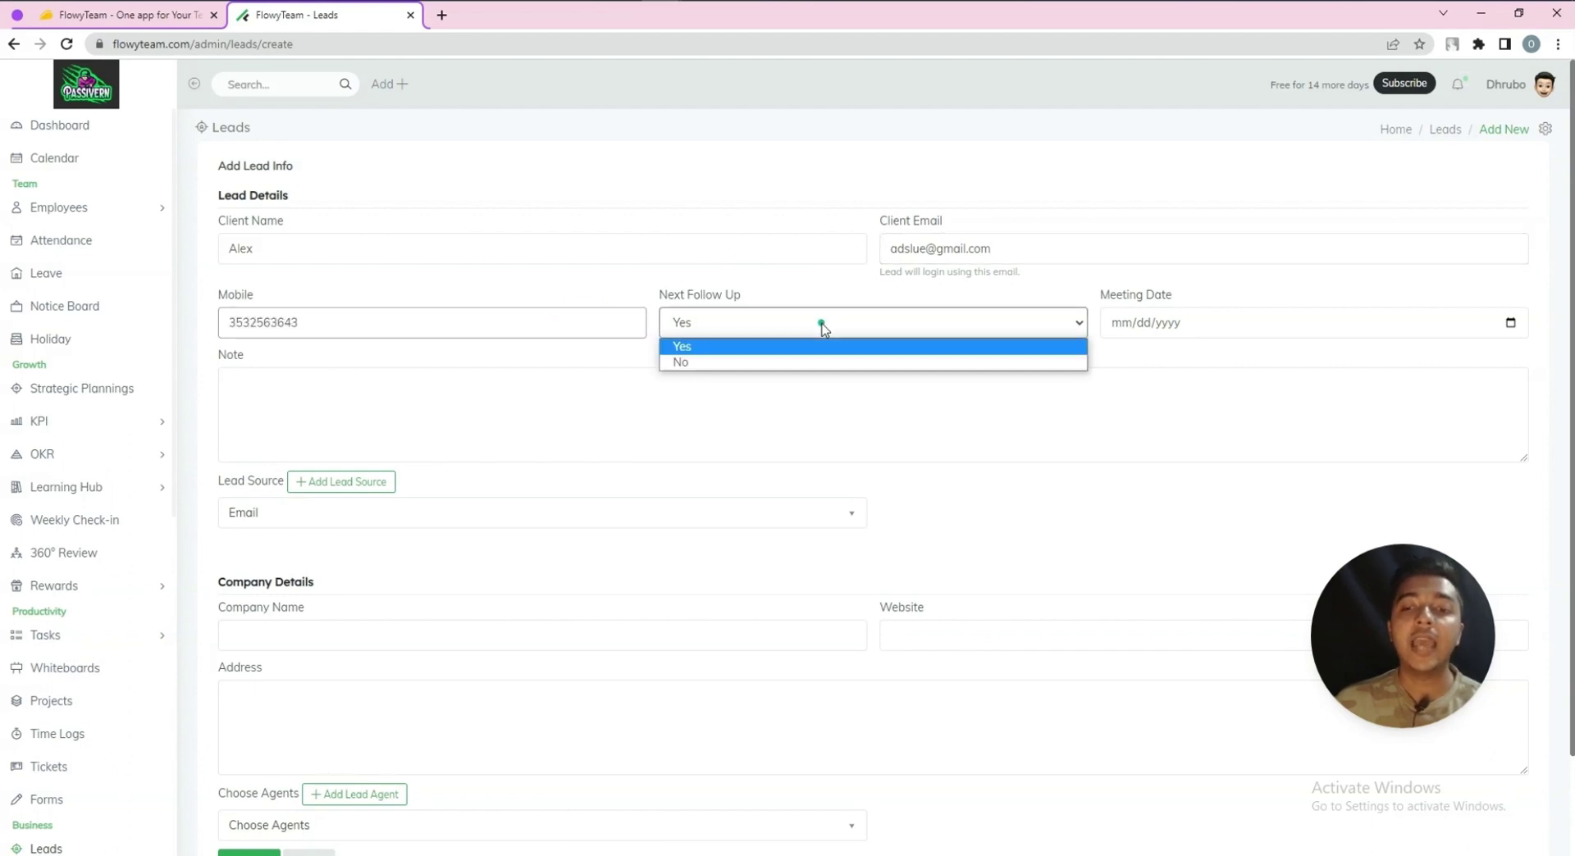
click(812, 337)
Set the meeting date to 06/27/2023 and paste the bulleted note
click(1160, 322)
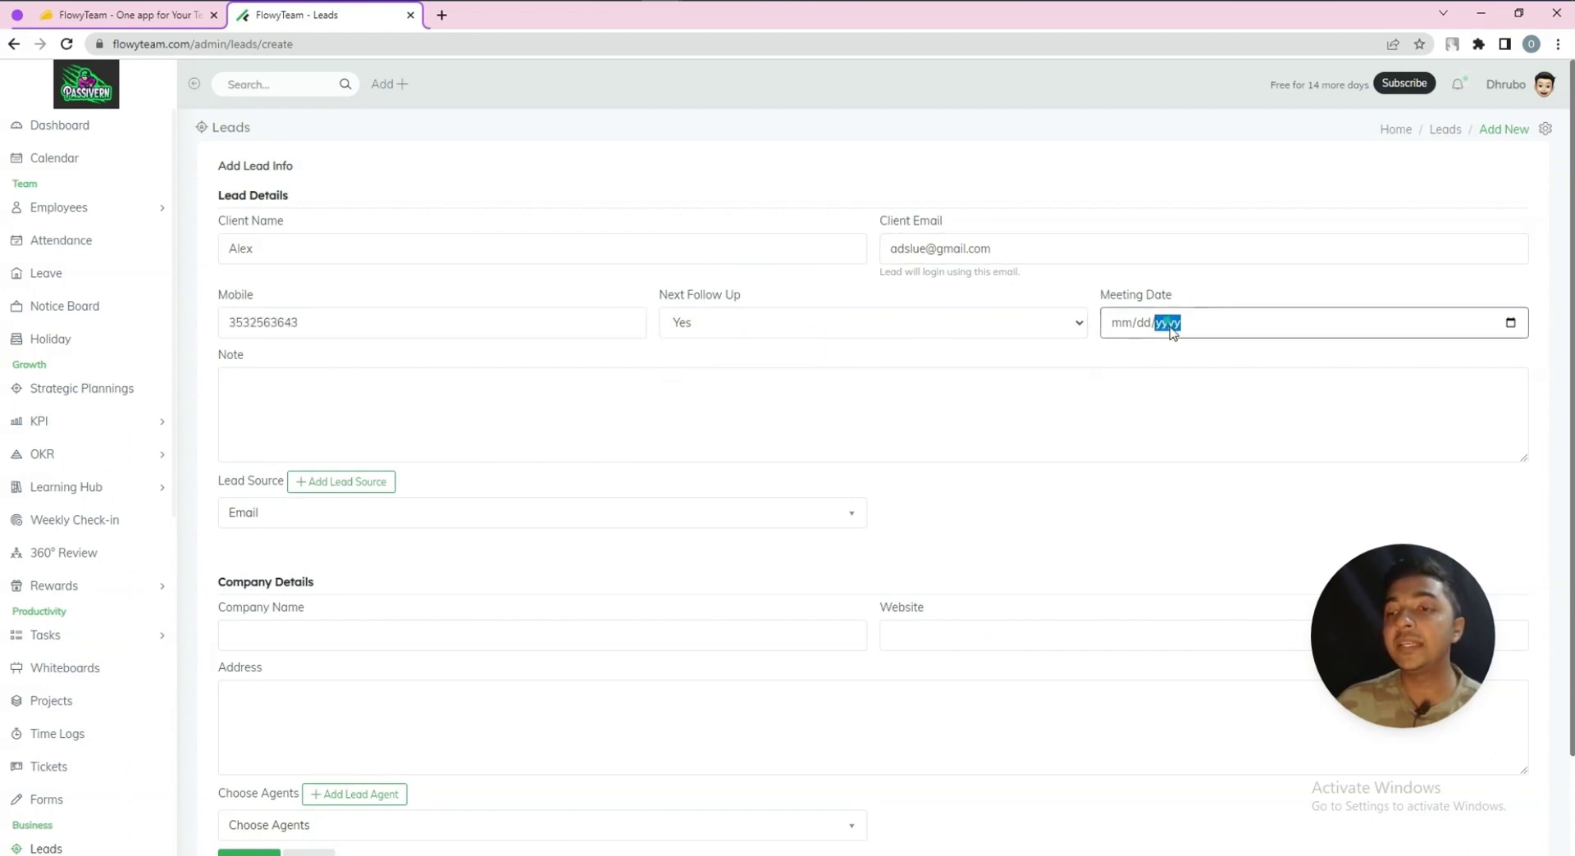
click(1510, 322)
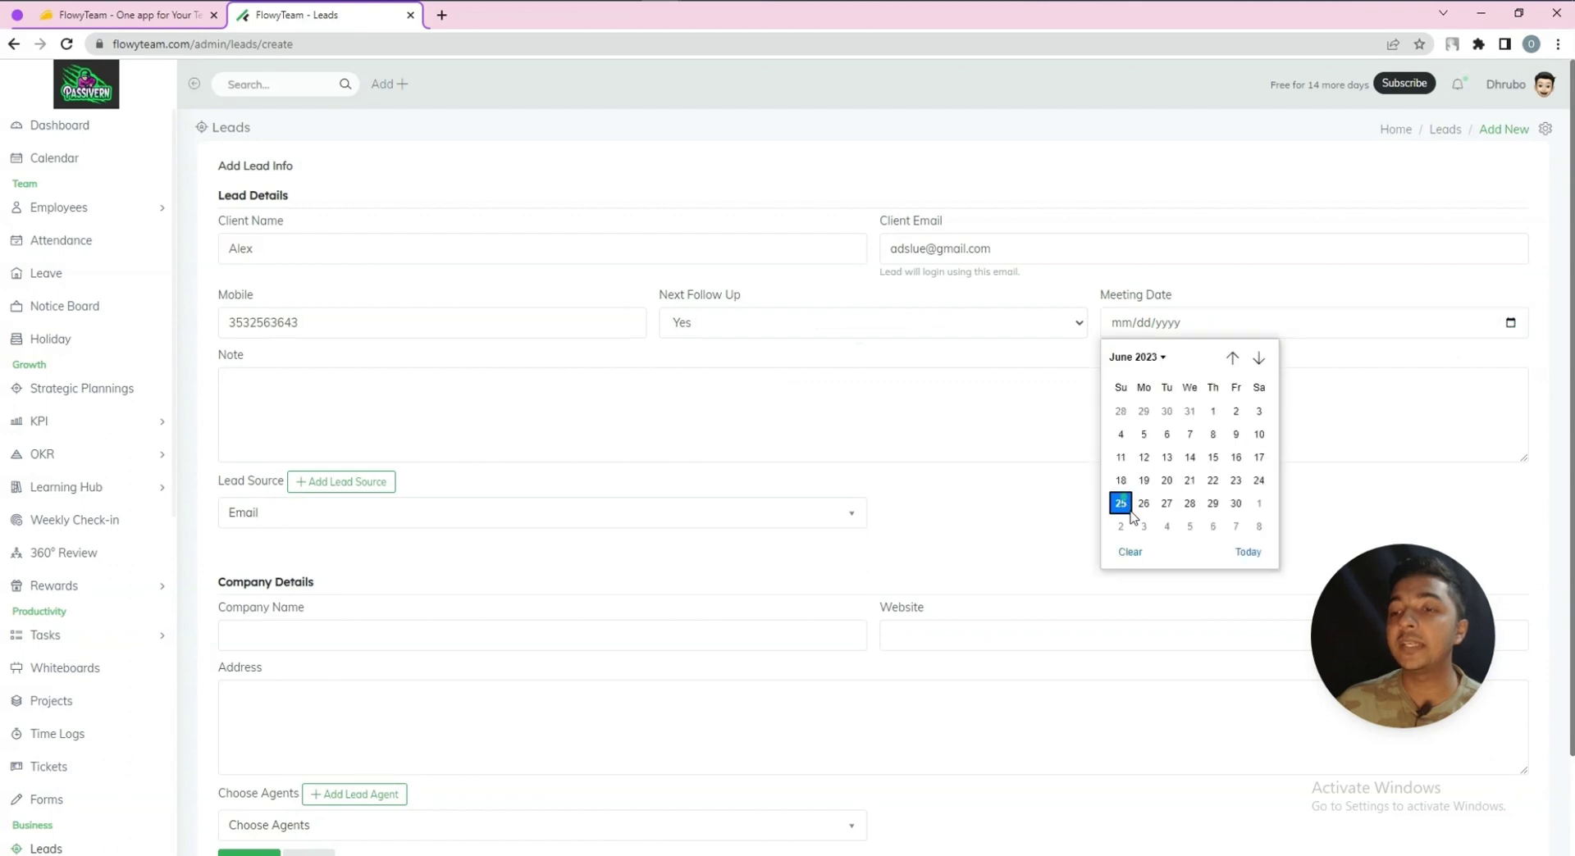
click(1167, 503)
click(304, 395)
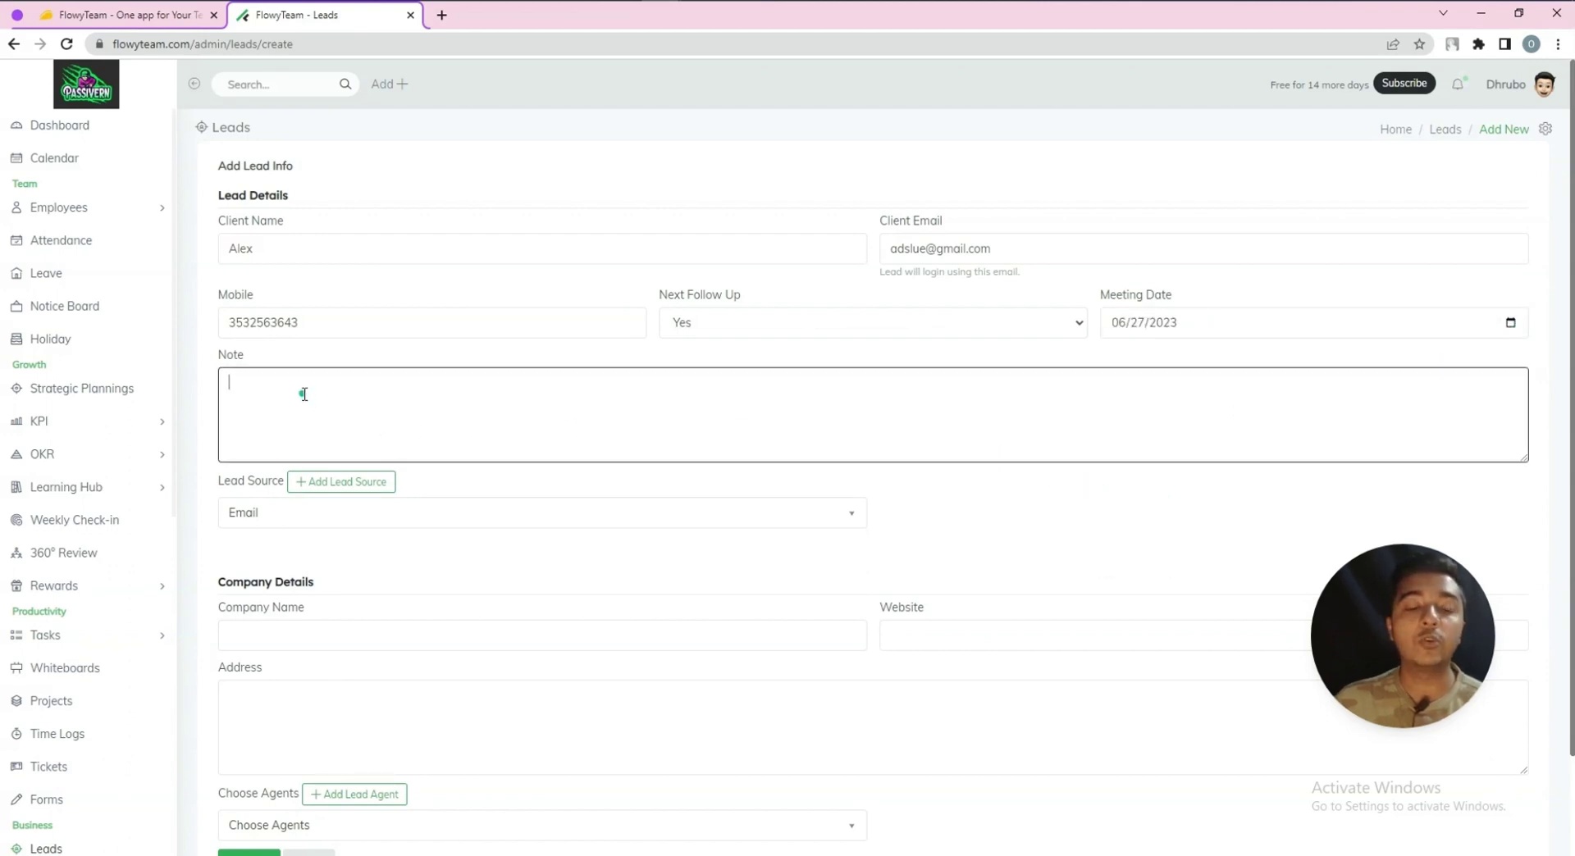
key(ctrl+v)
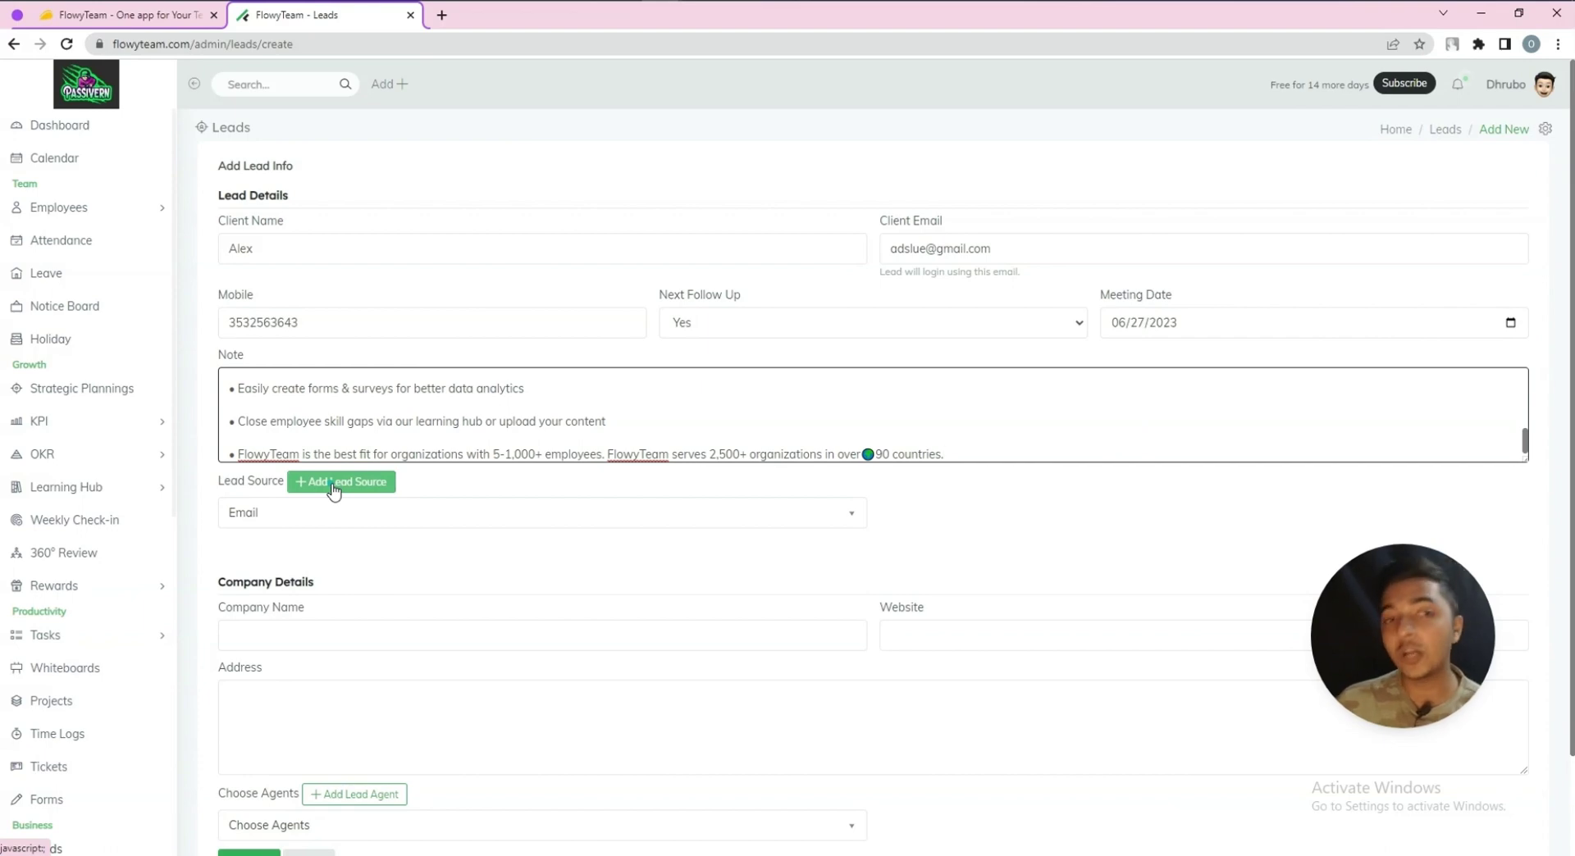
Choose Facebook as the lead source, enter the company name, and begin the website 'dwe'
click(333, 485)
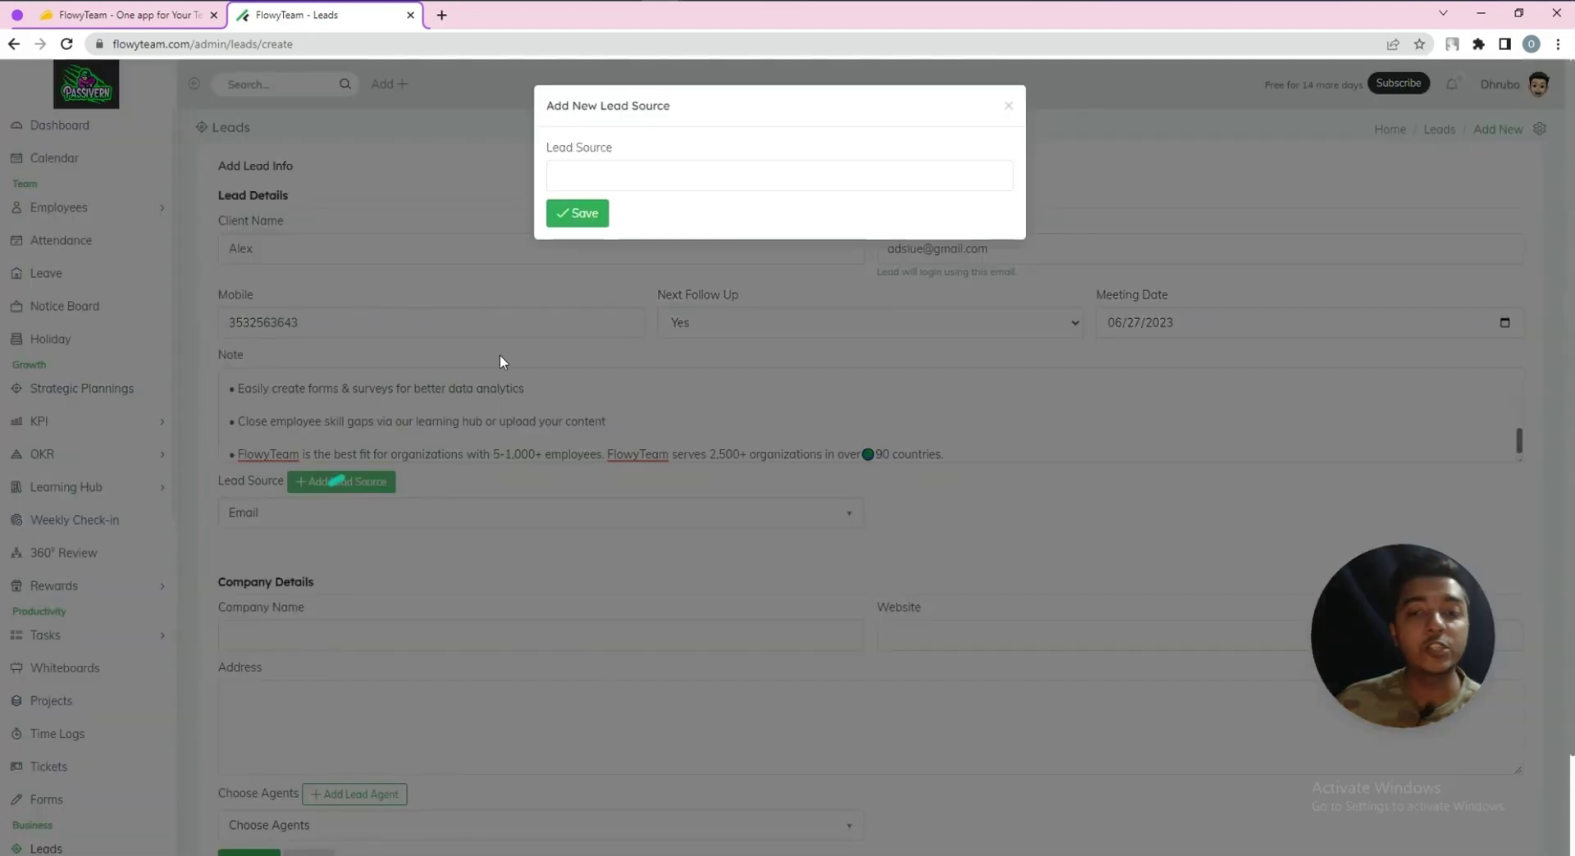
click(248, 489)
click(254, 513)
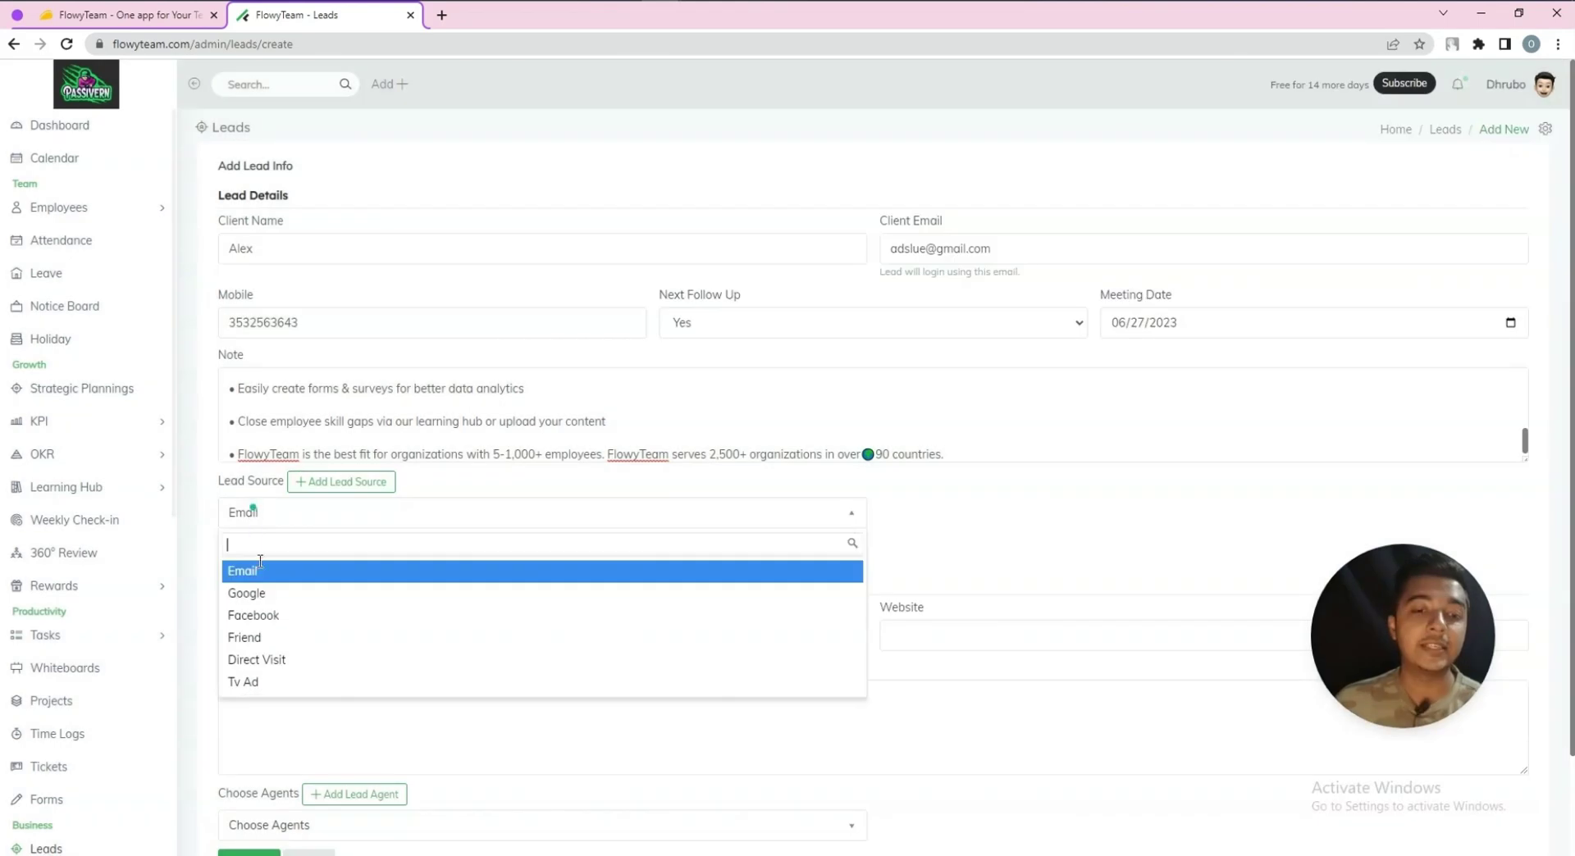
click(255, 615)
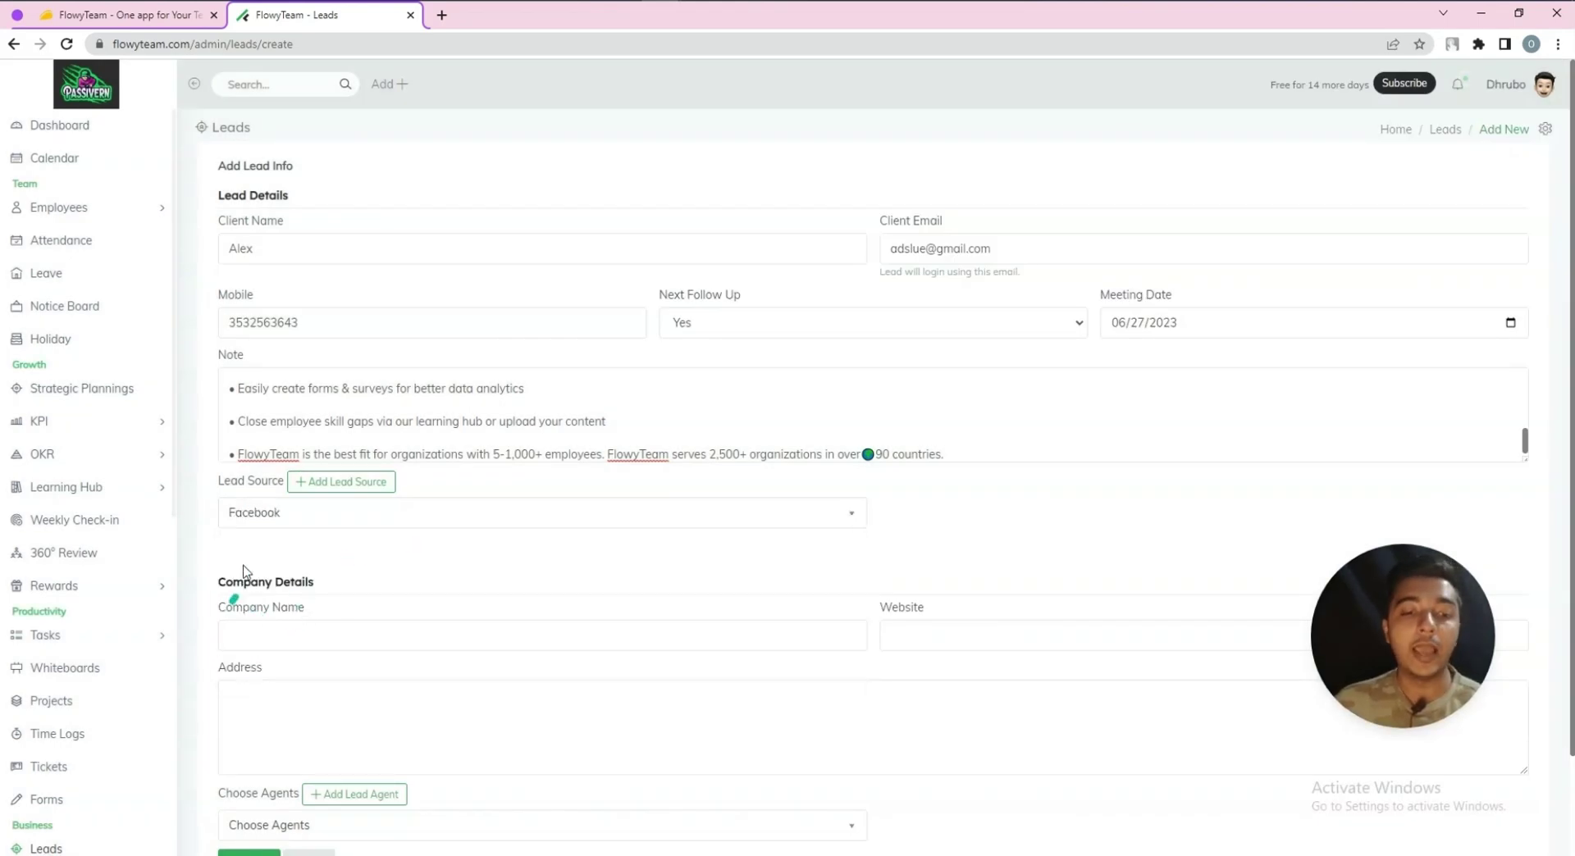
click(325, 632)
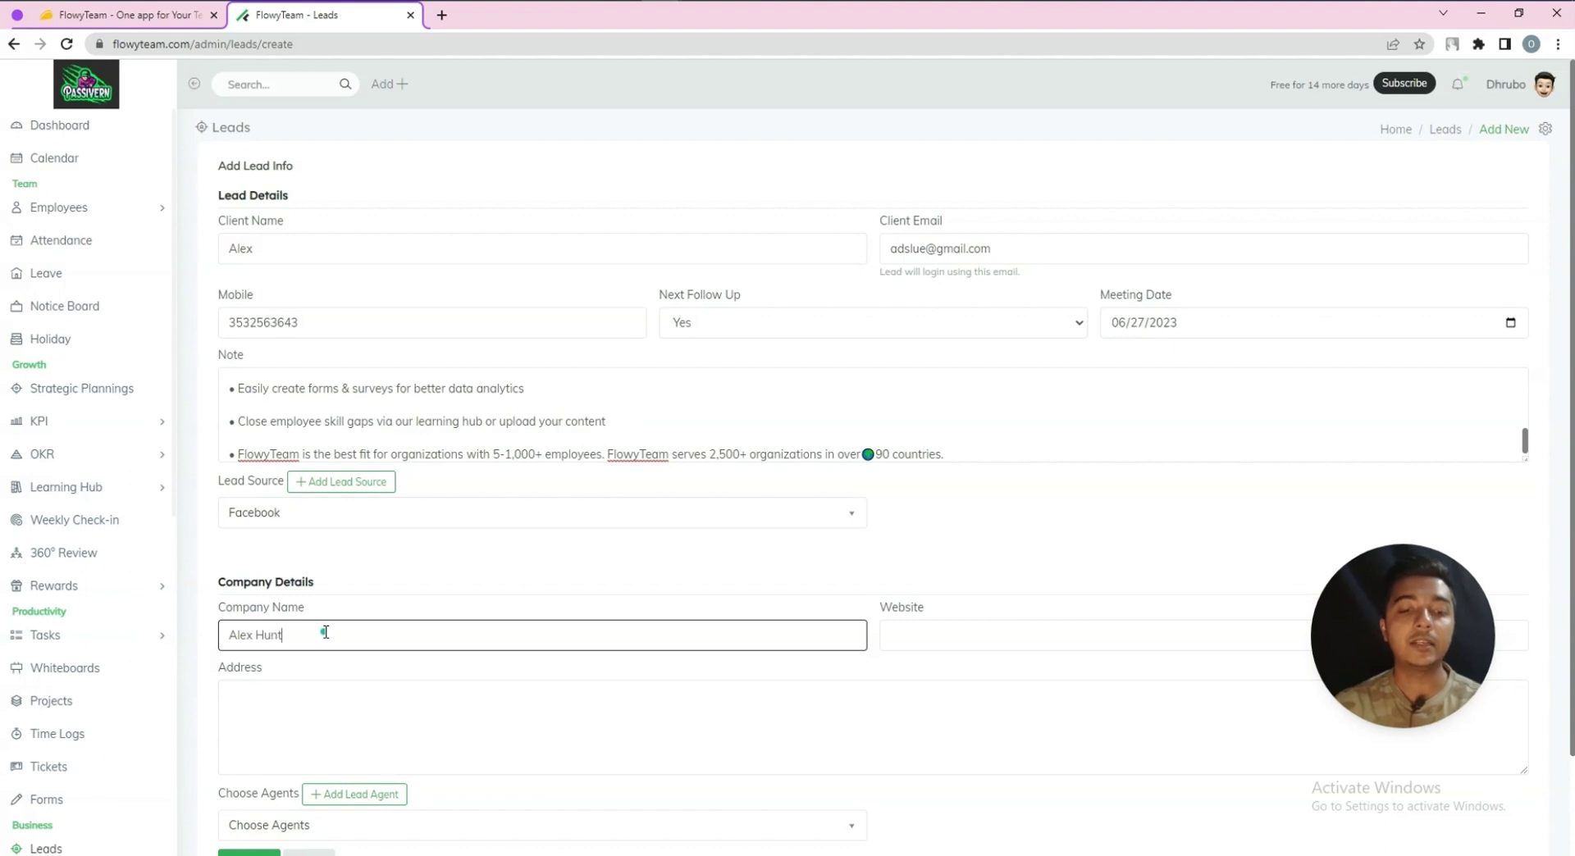
click(898, 636)
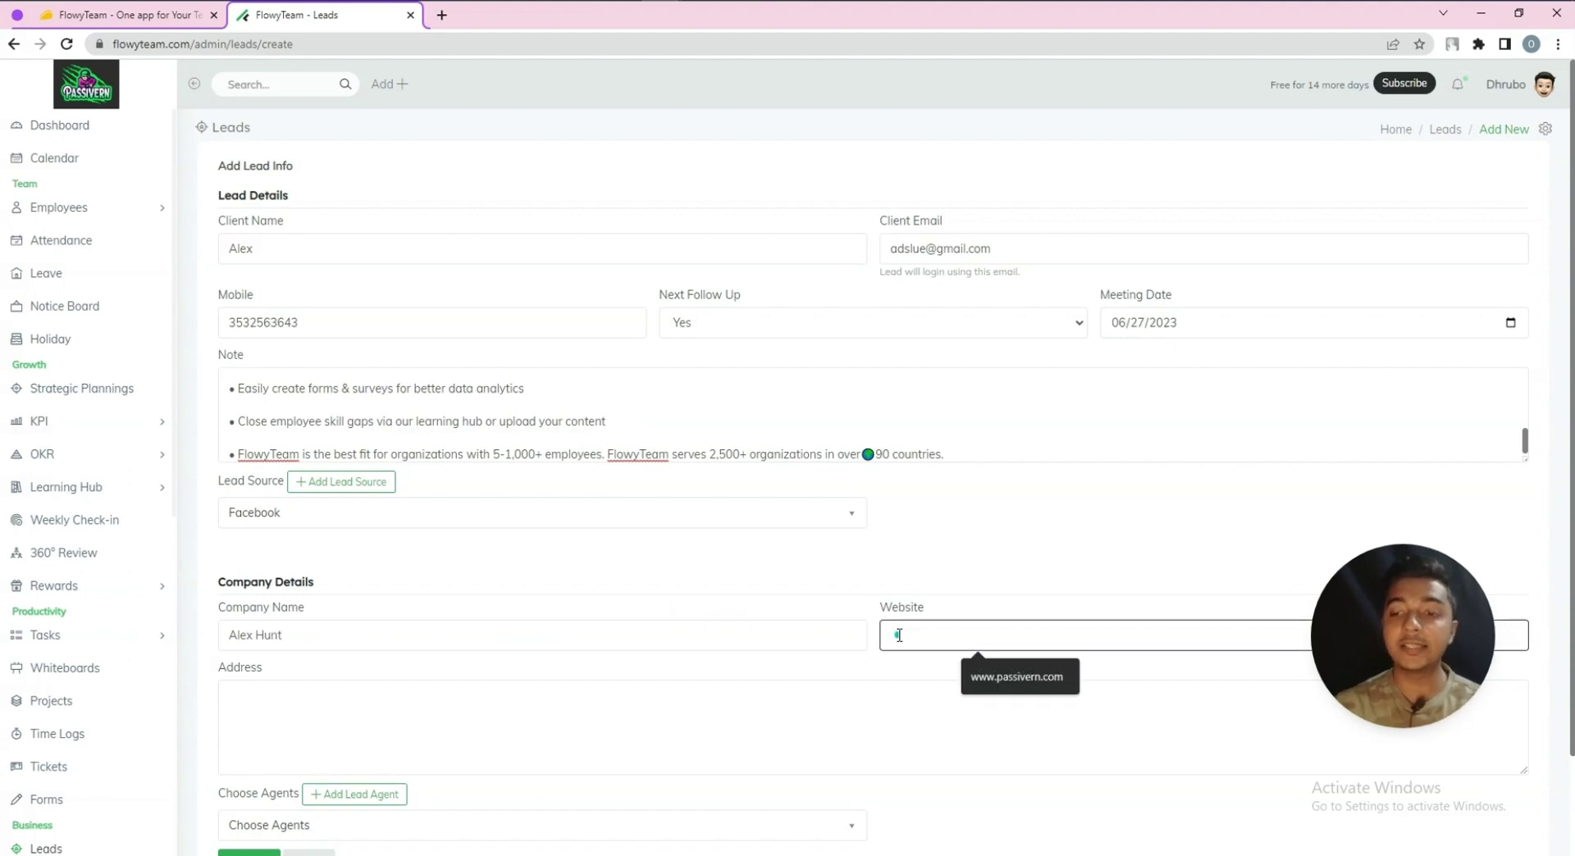
text(dwex.com)
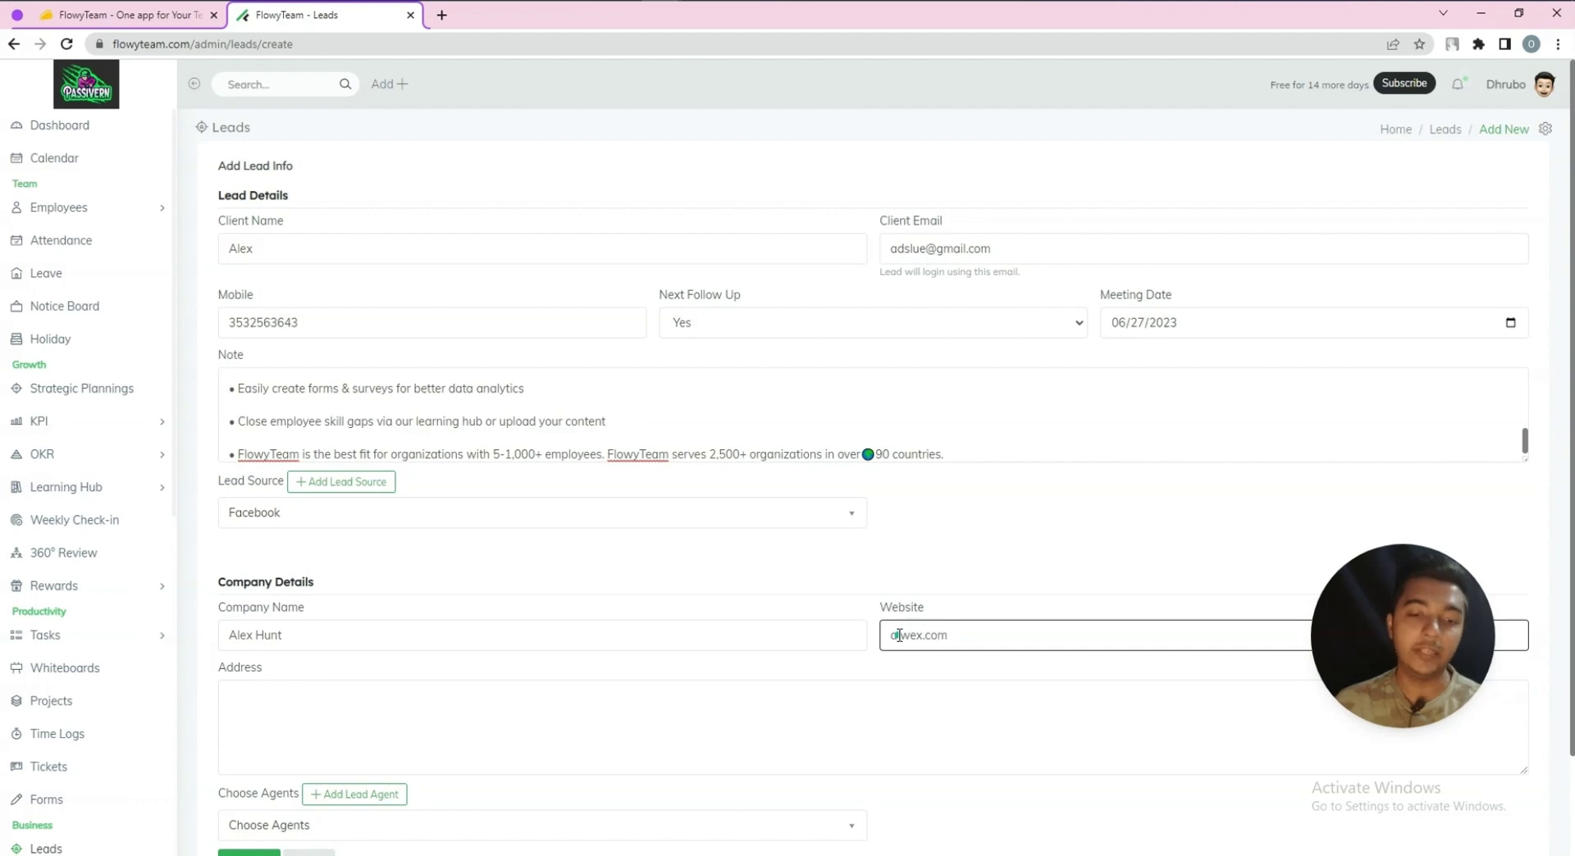
Set the lead's address to New York
scroll(899, 636, down, 2)
click(597, 590)
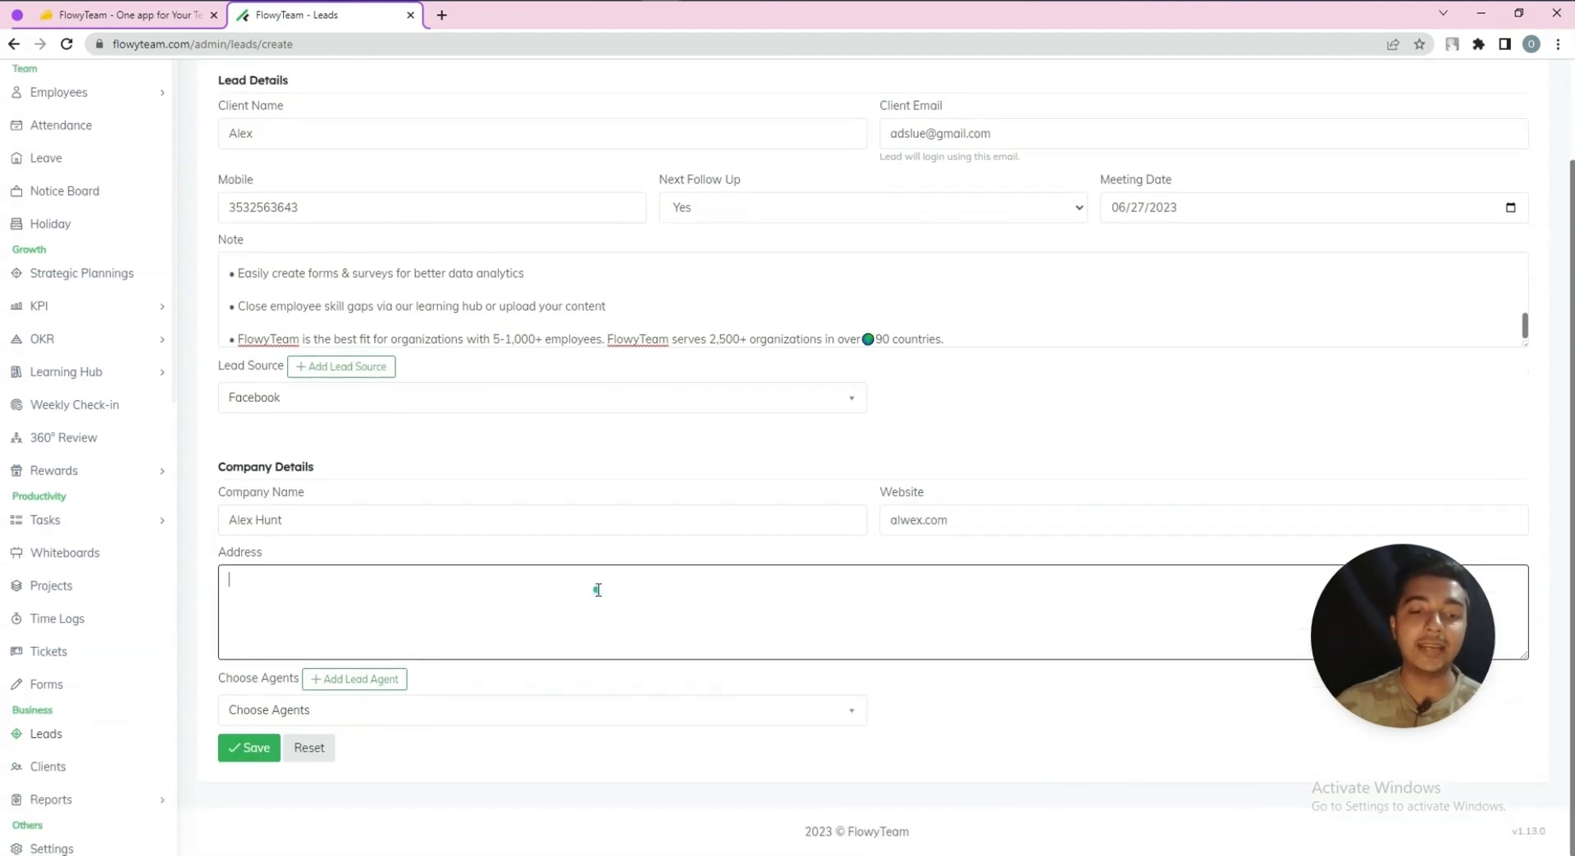
key(ctrl+v)
key(ctrl+a)
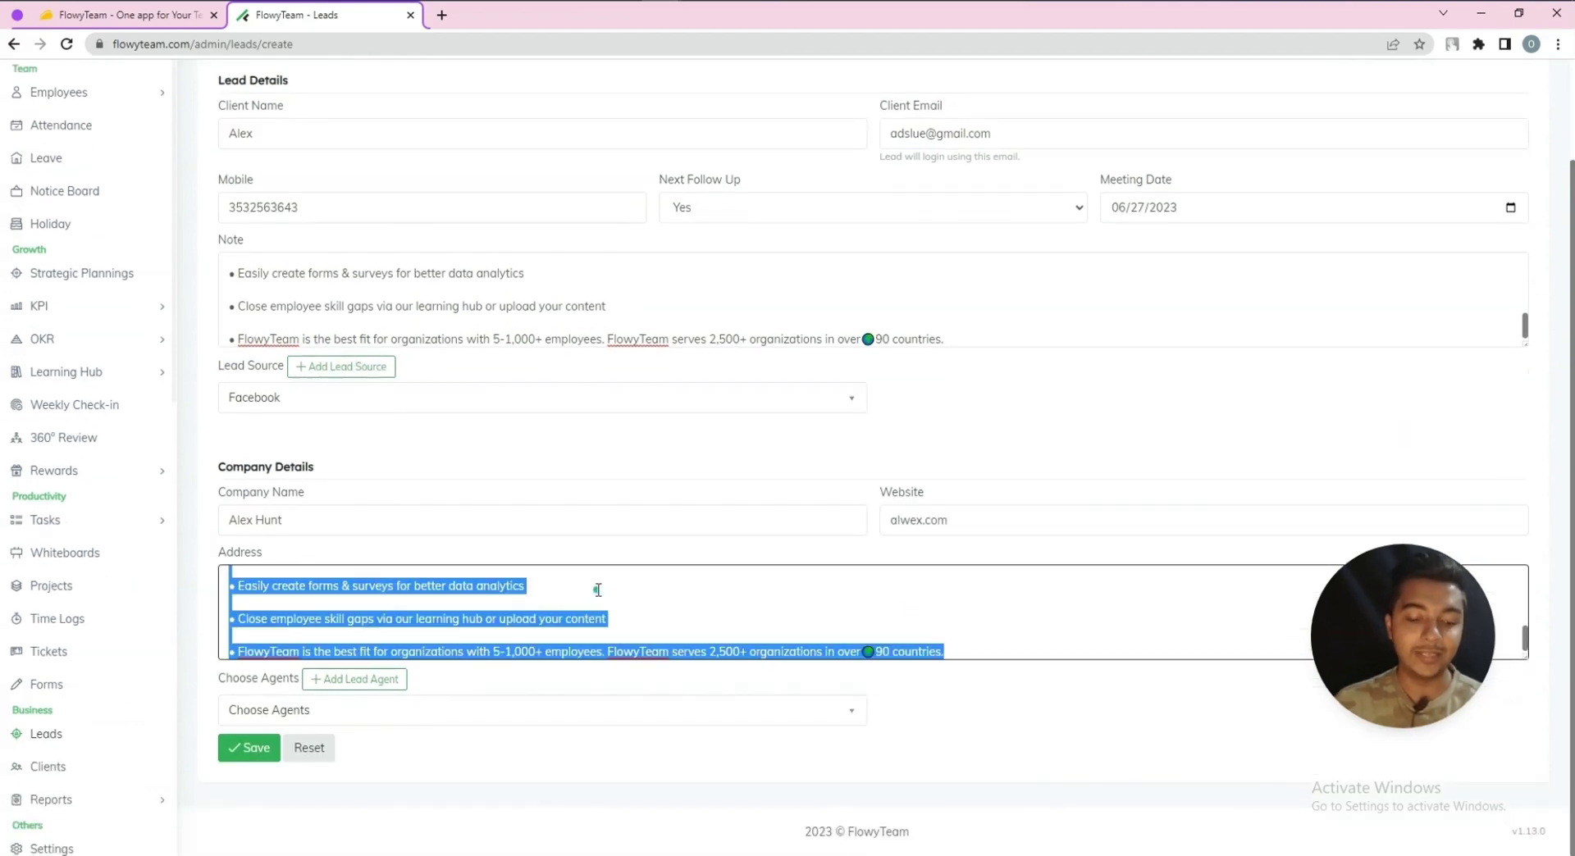
key(BackSpace)
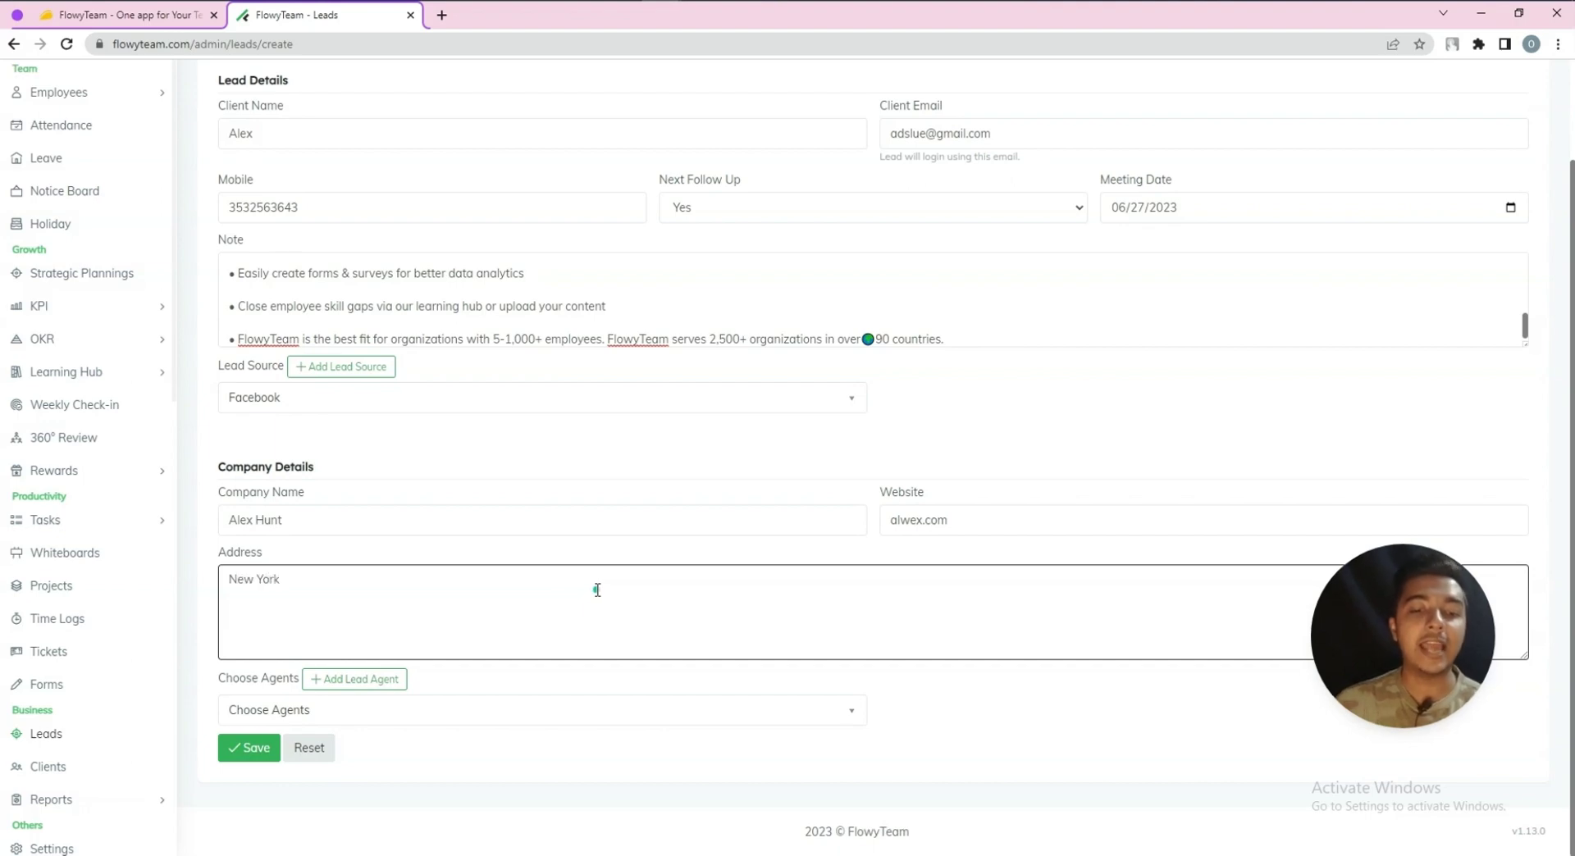
text(New York)
Assign the second agent as lead agent and submit the lead
click(344, 681)
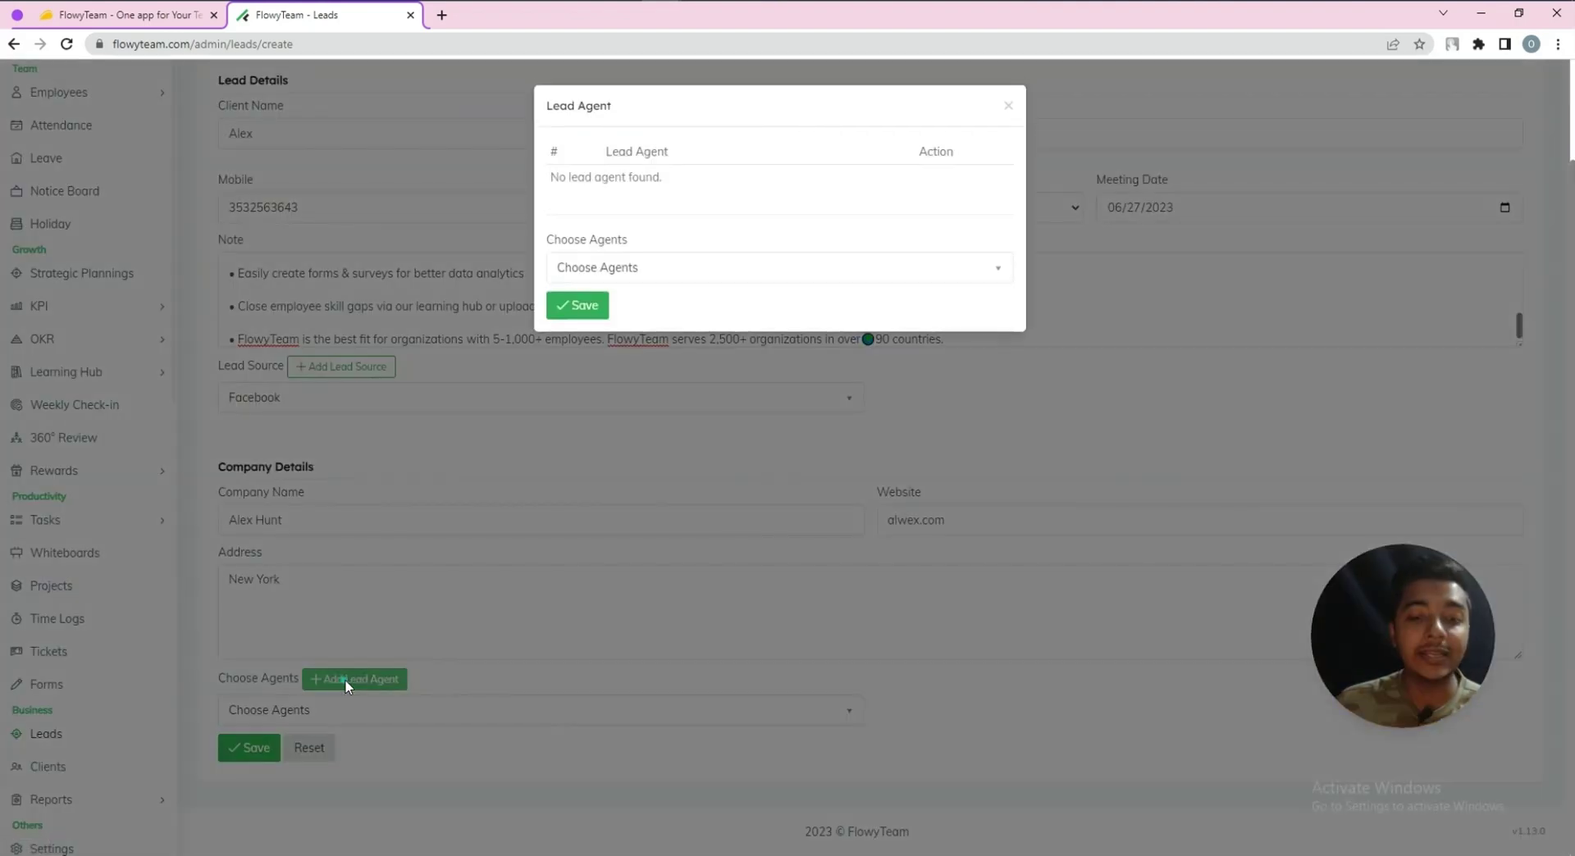
click(589, 269)
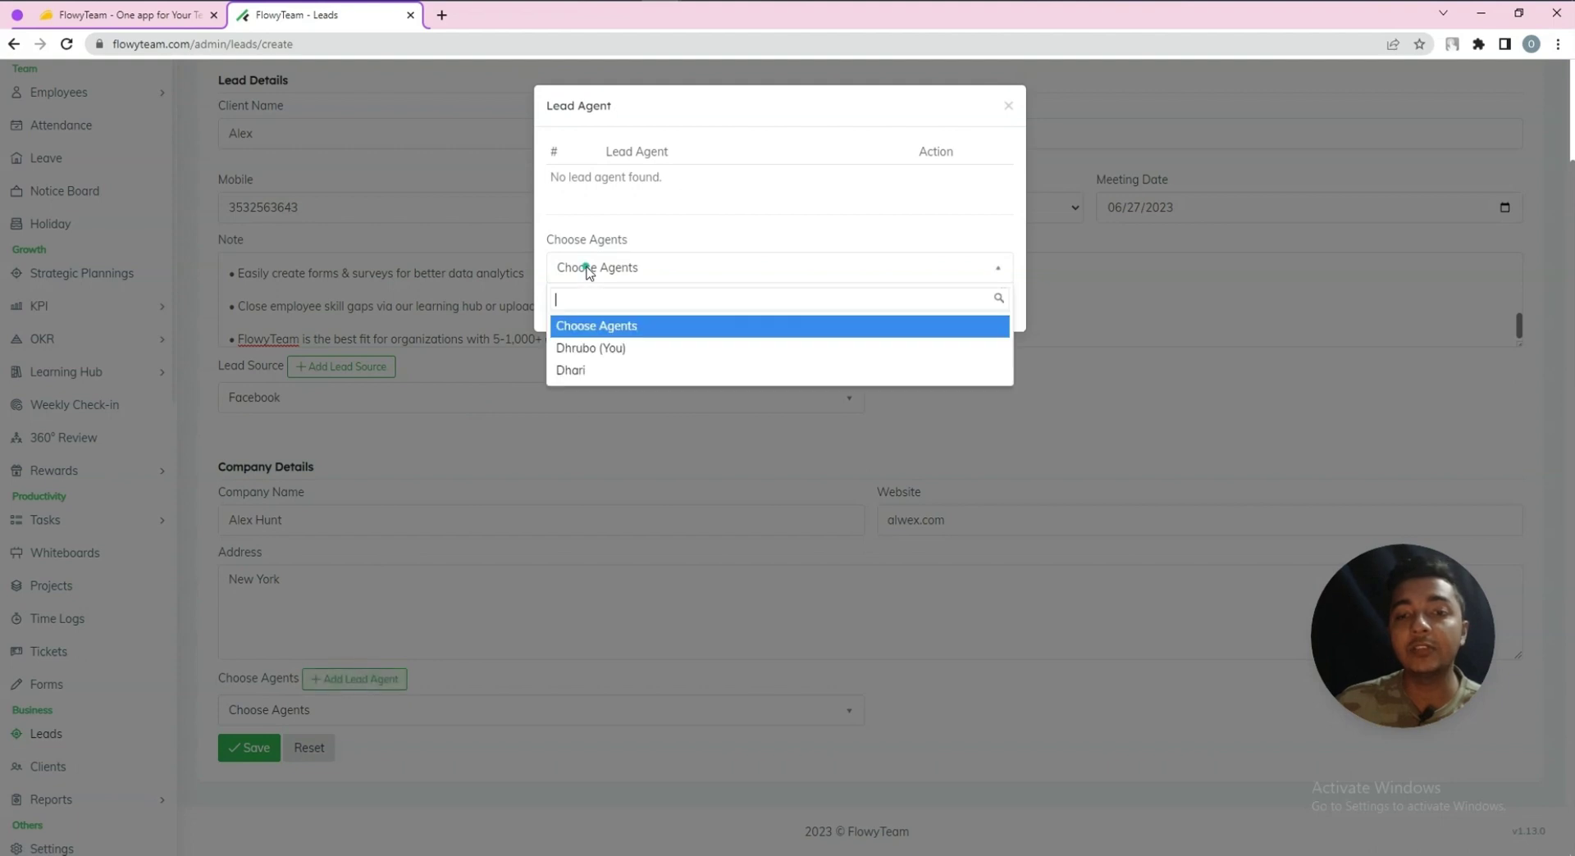
click(611, 373)
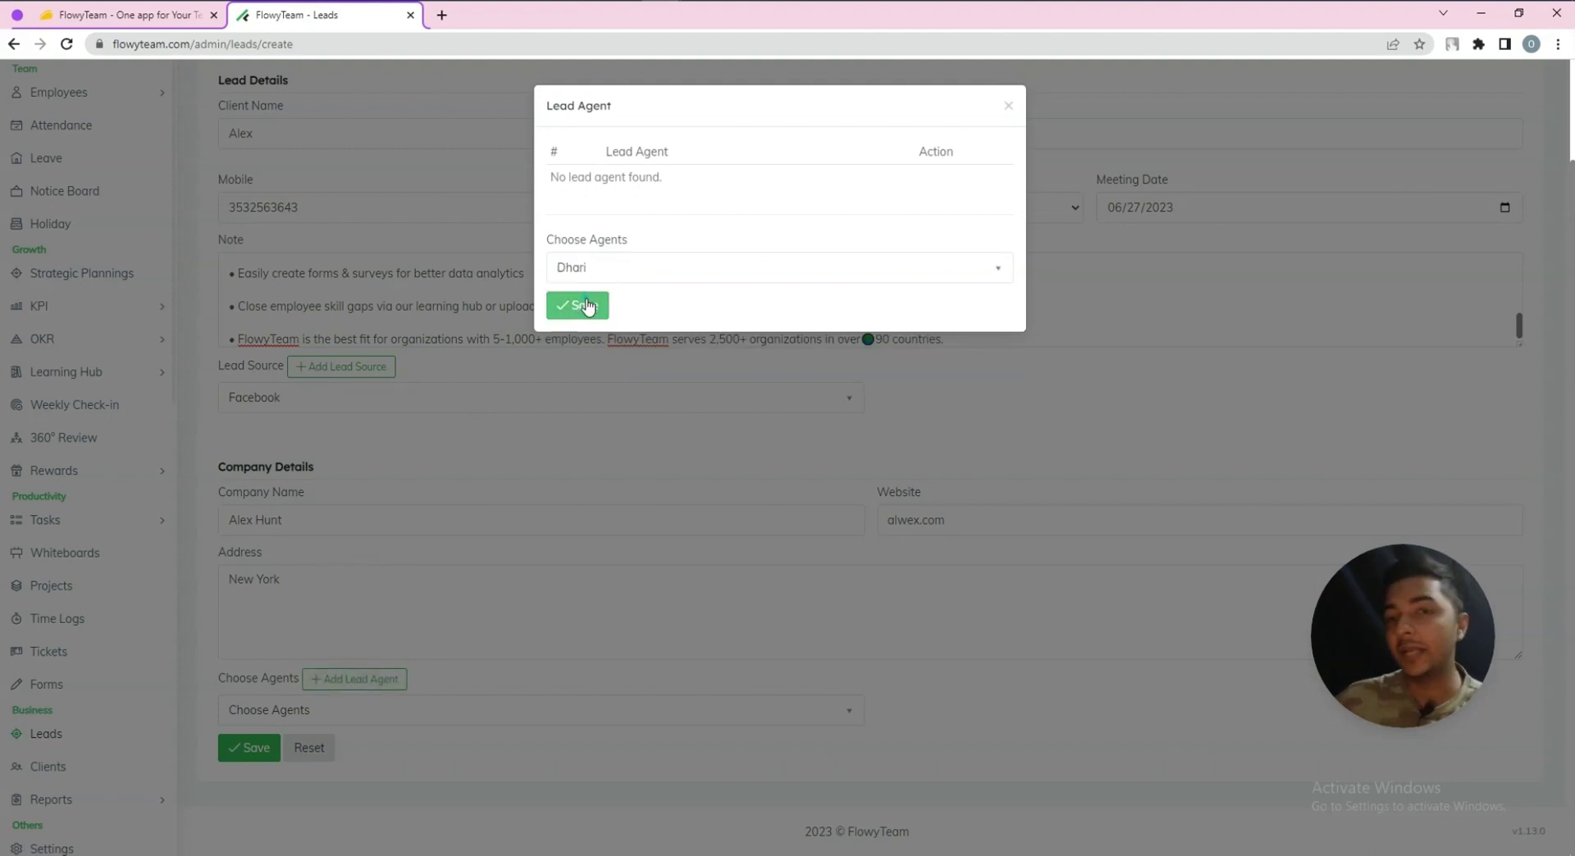
click(584, 306)
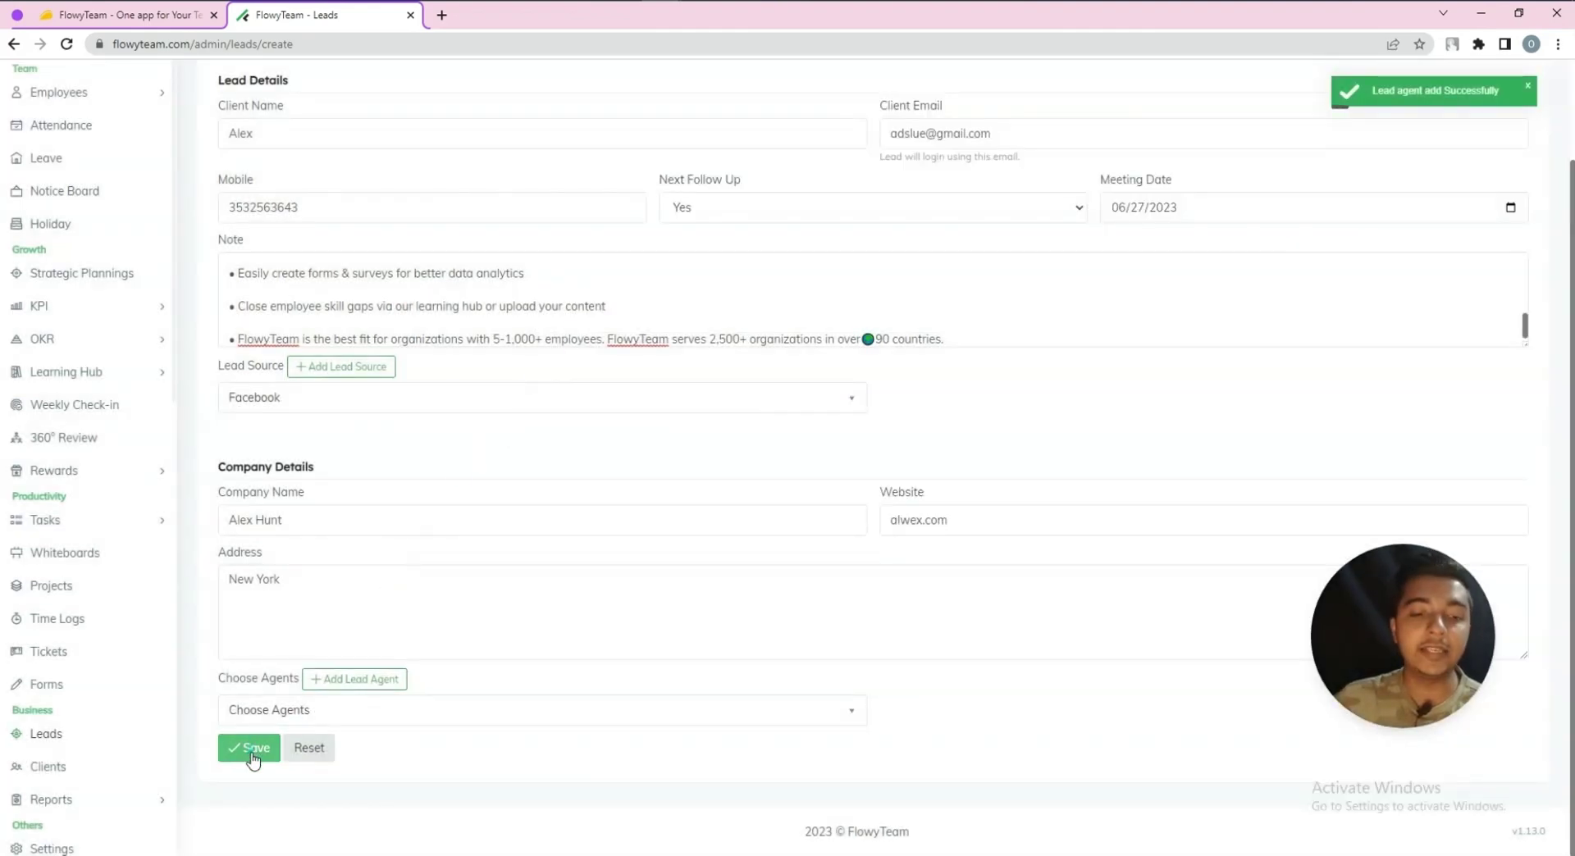
click(252, 753)
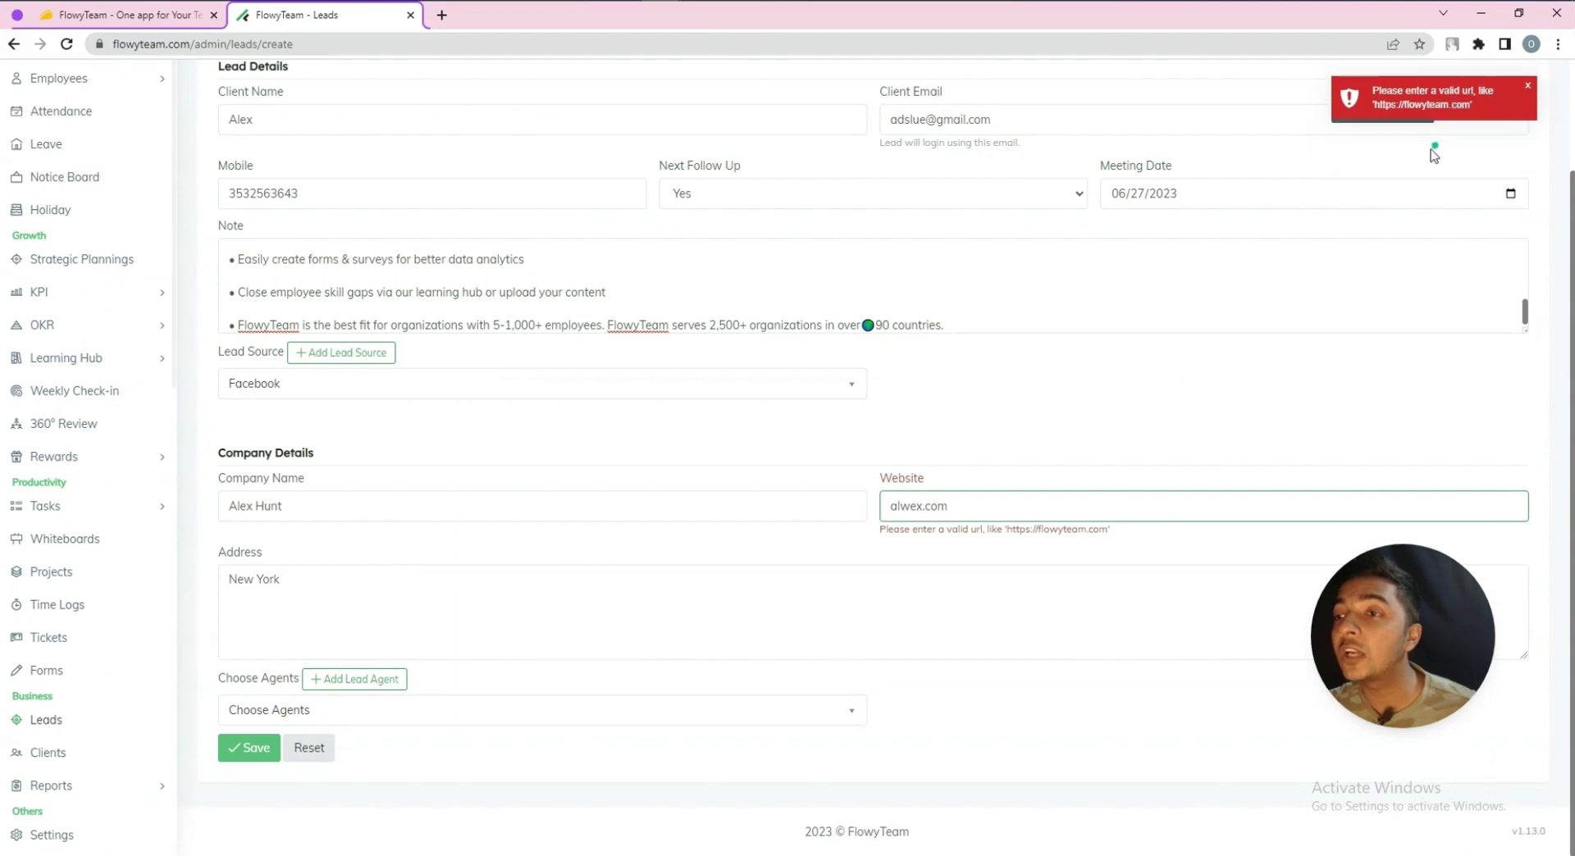
double_click(910, 508)
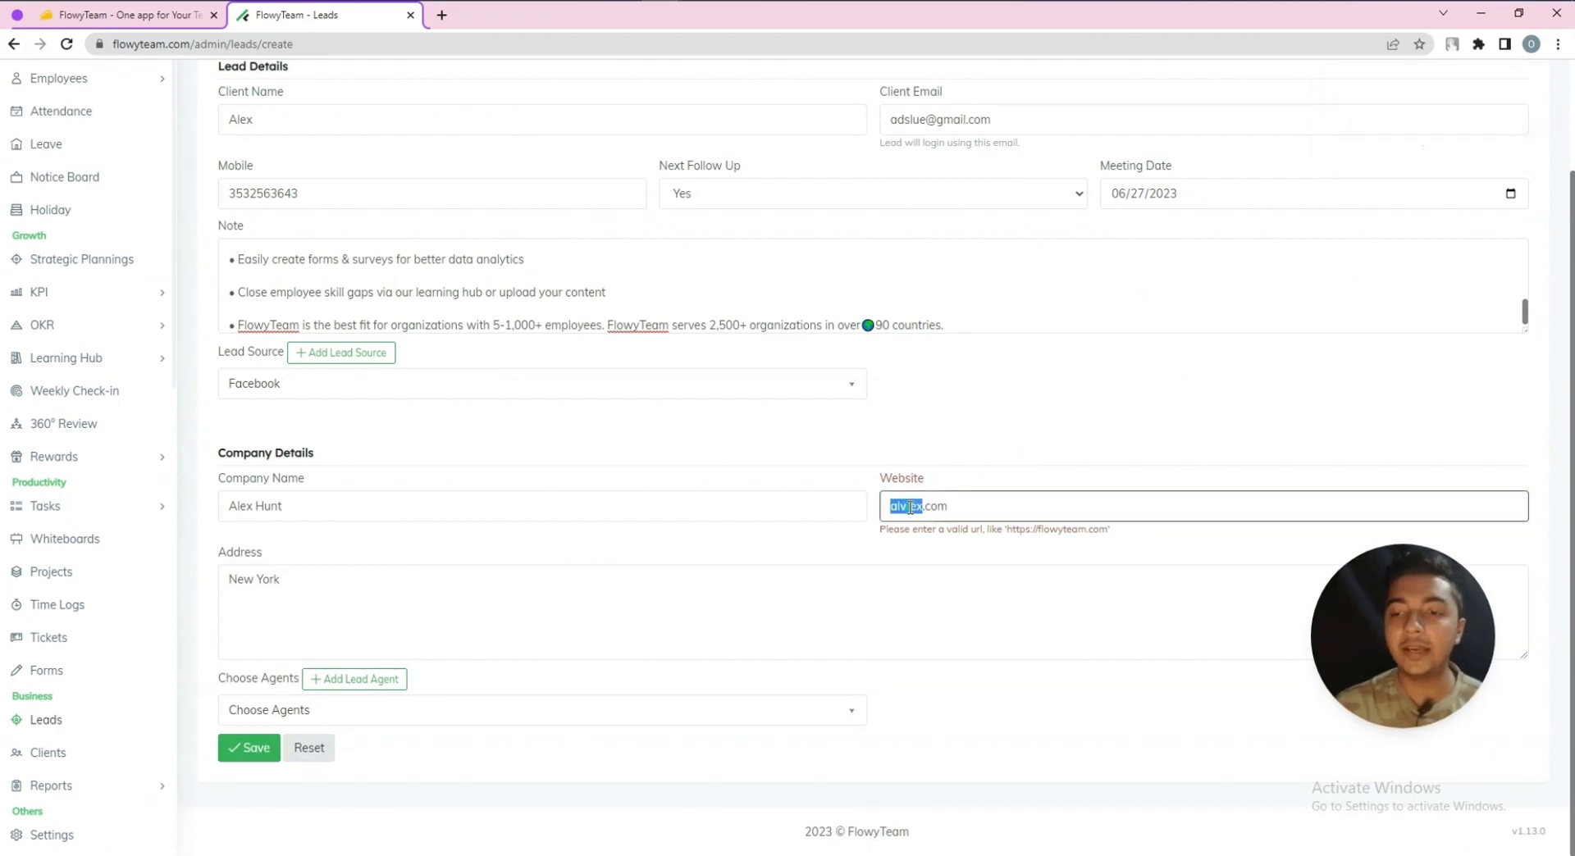
text(spacetravello)
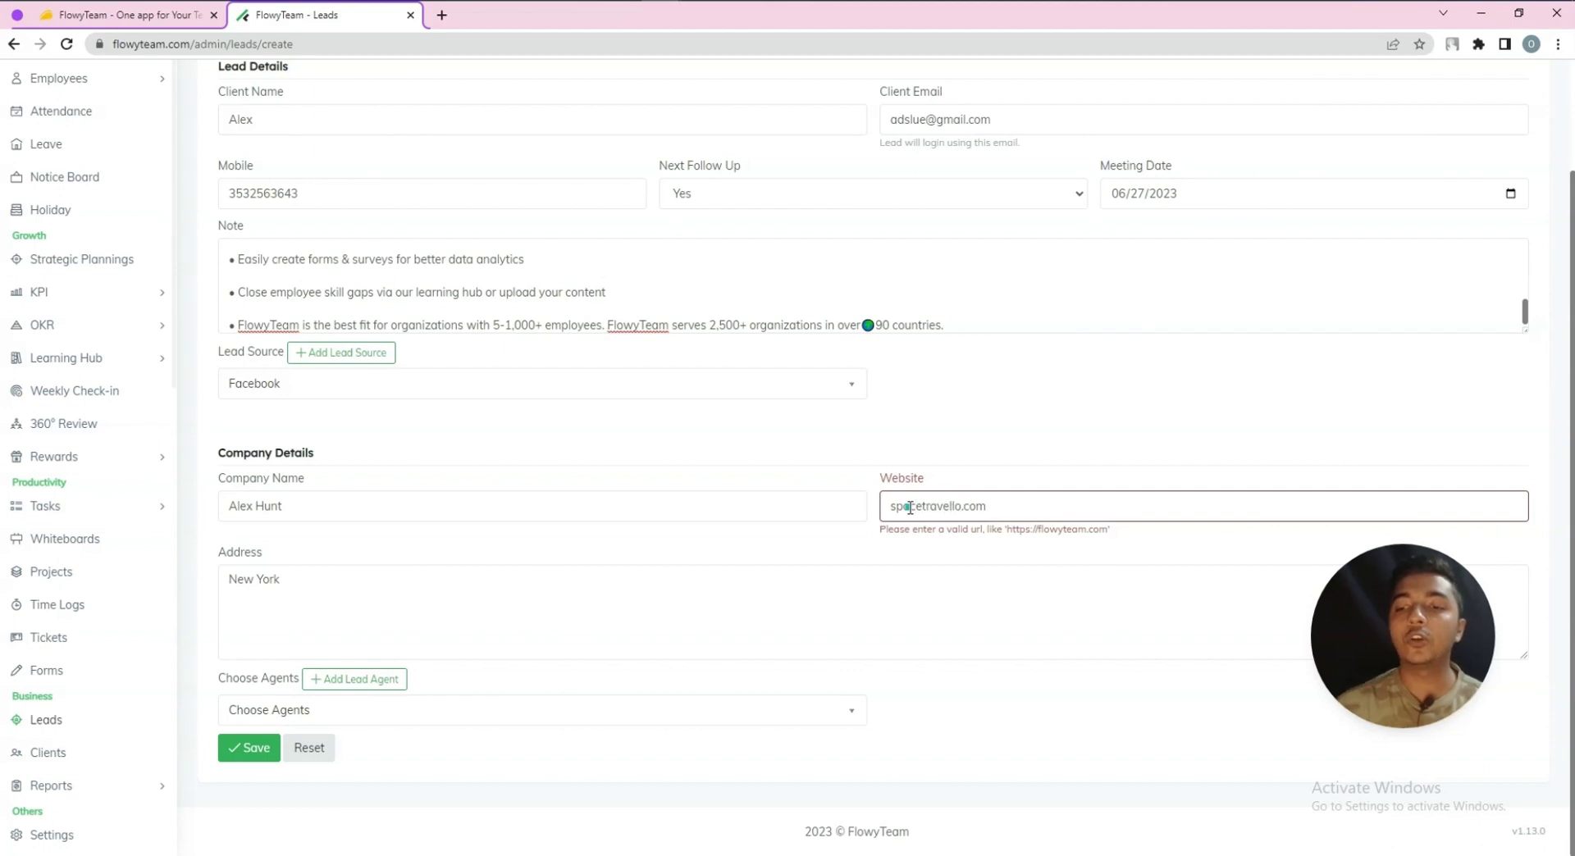
click(256, 749)
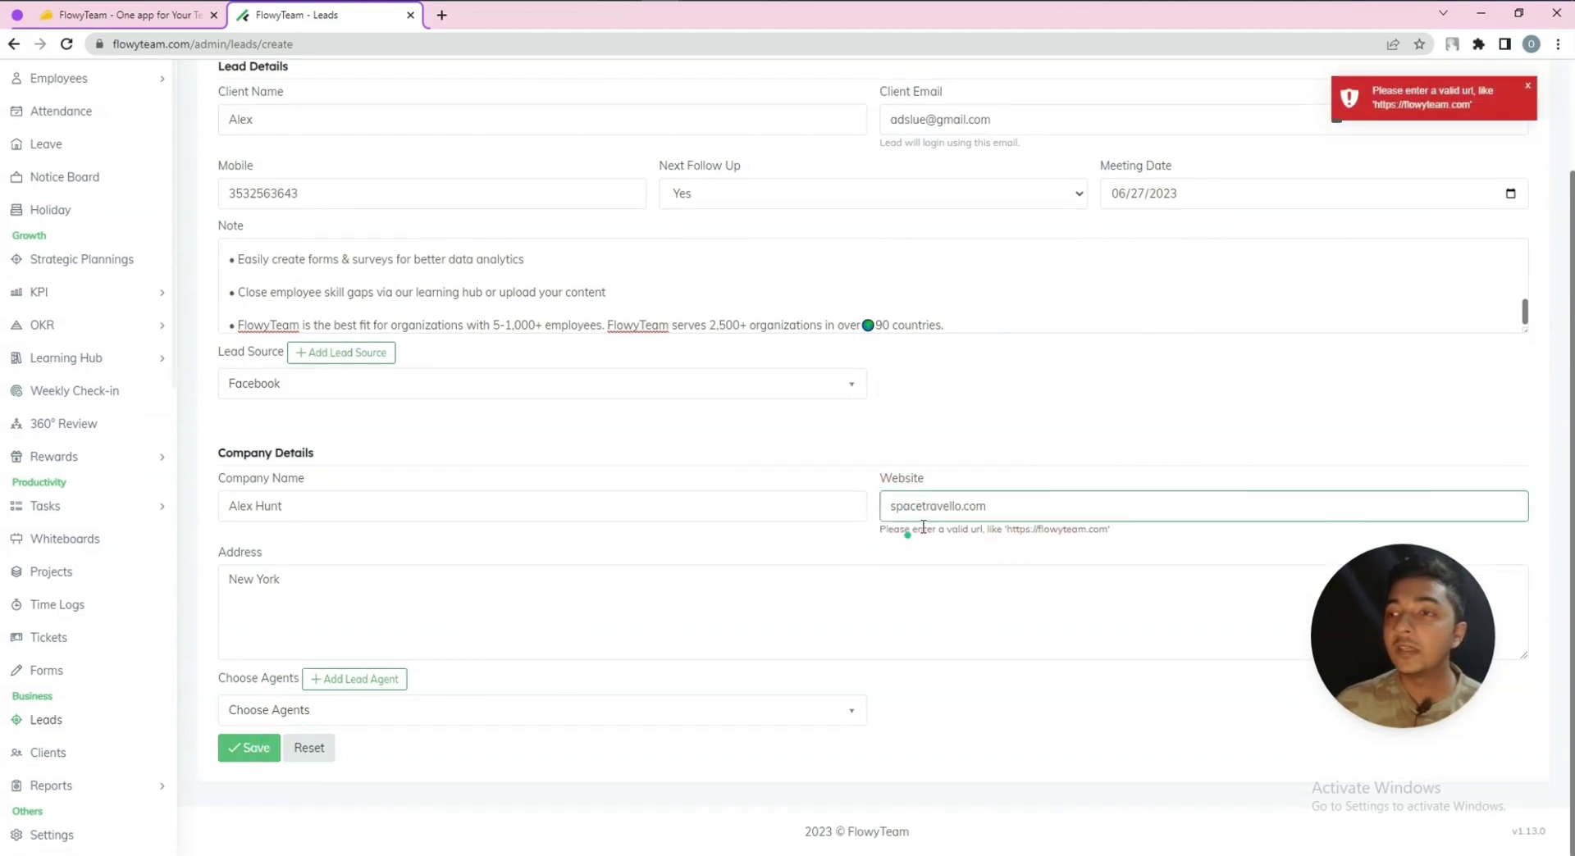
click(896, 509)
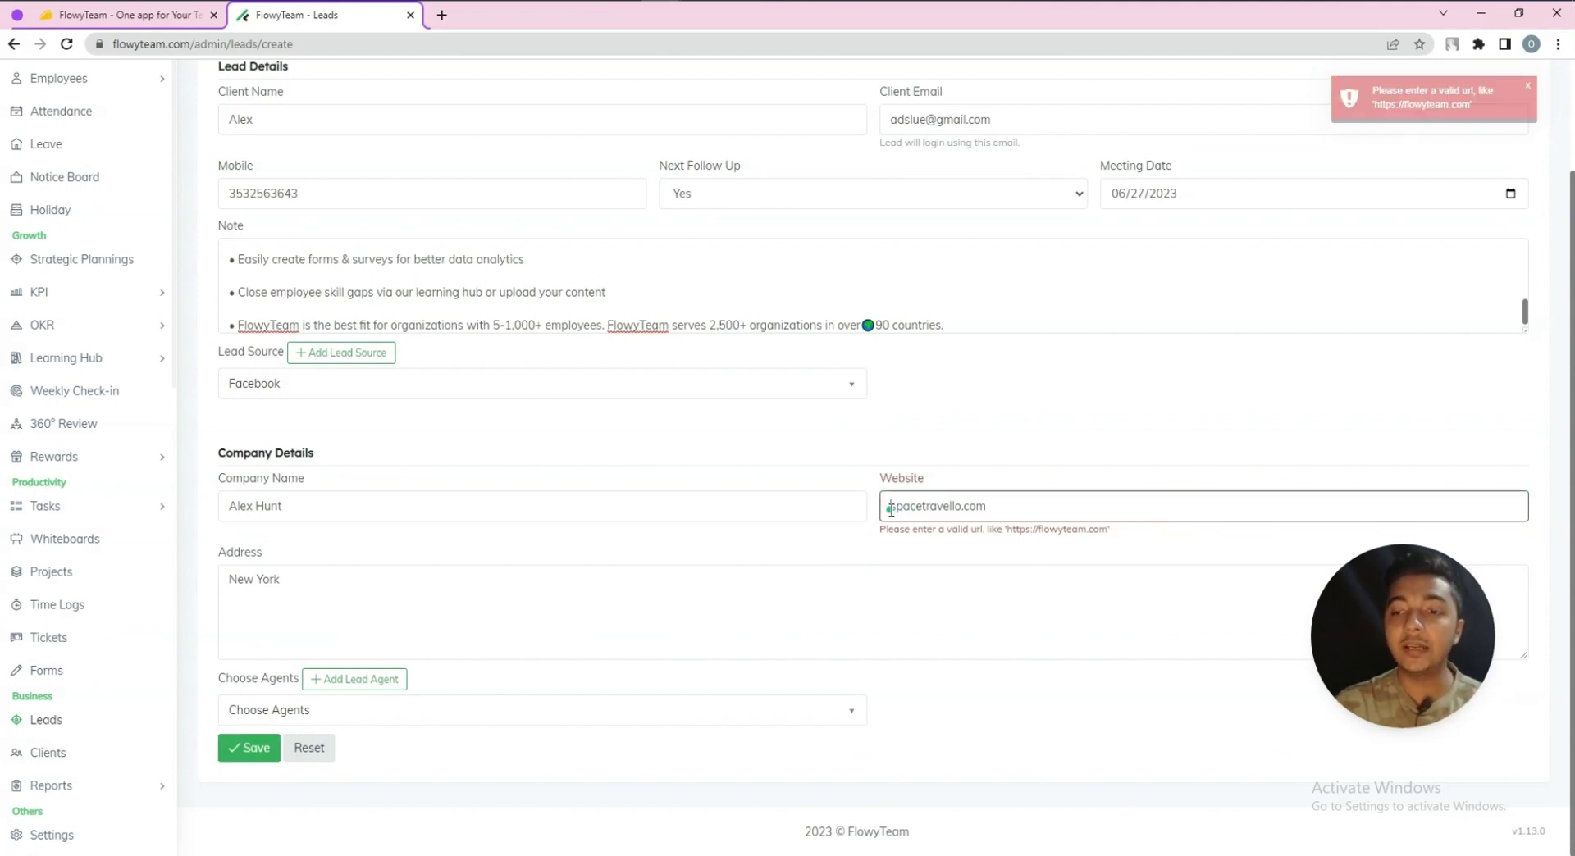
text(https://)
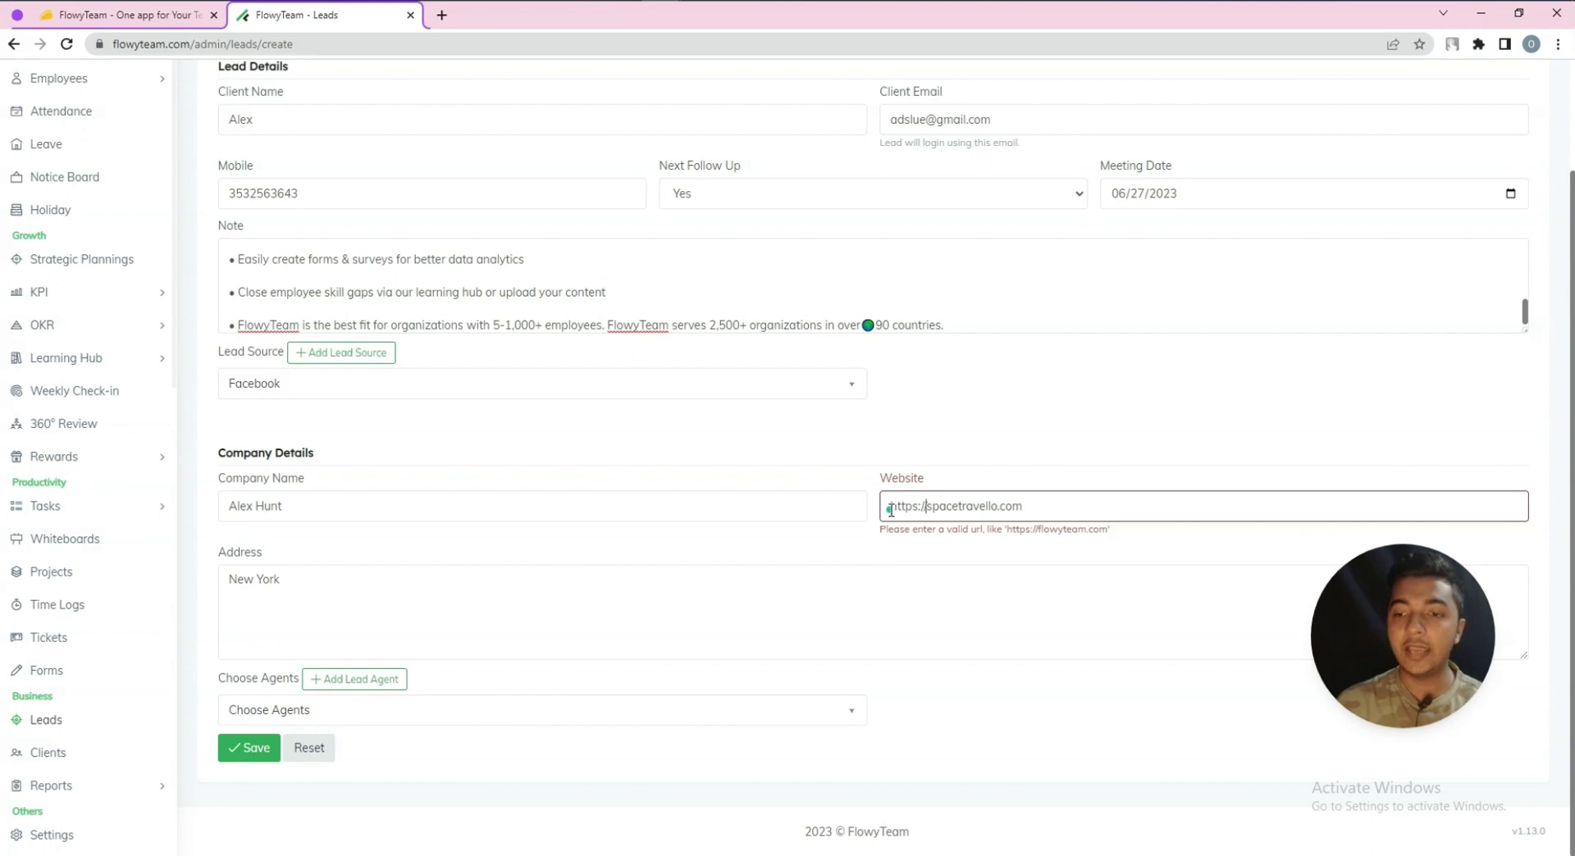
click(236, 749)
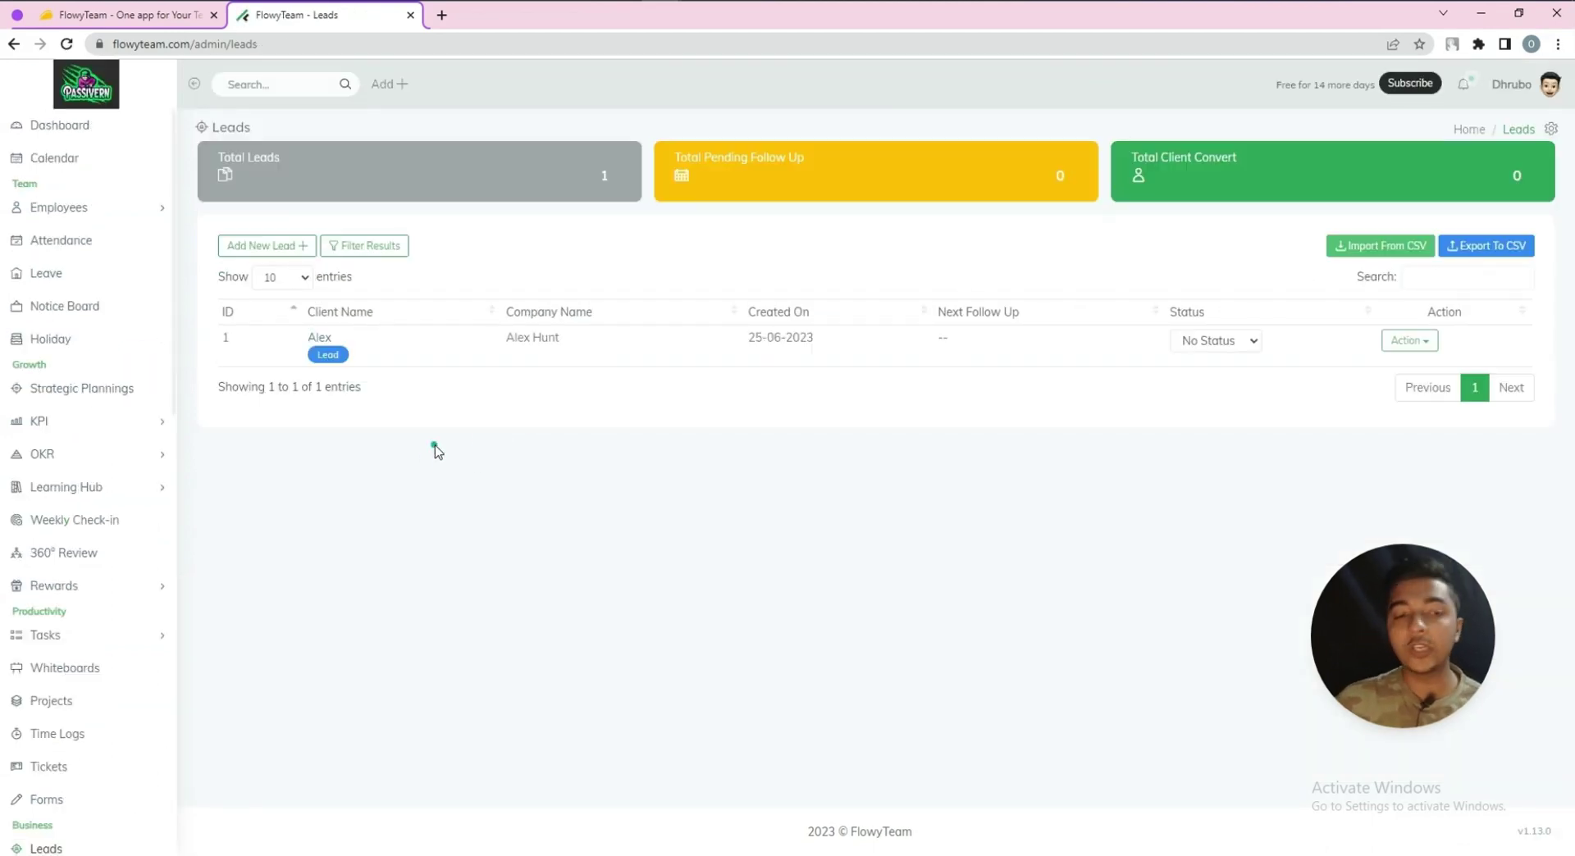
Check the lead filter's Client and Follow Up dropdowns without changing them
click(369, 246)
click(433, 336)
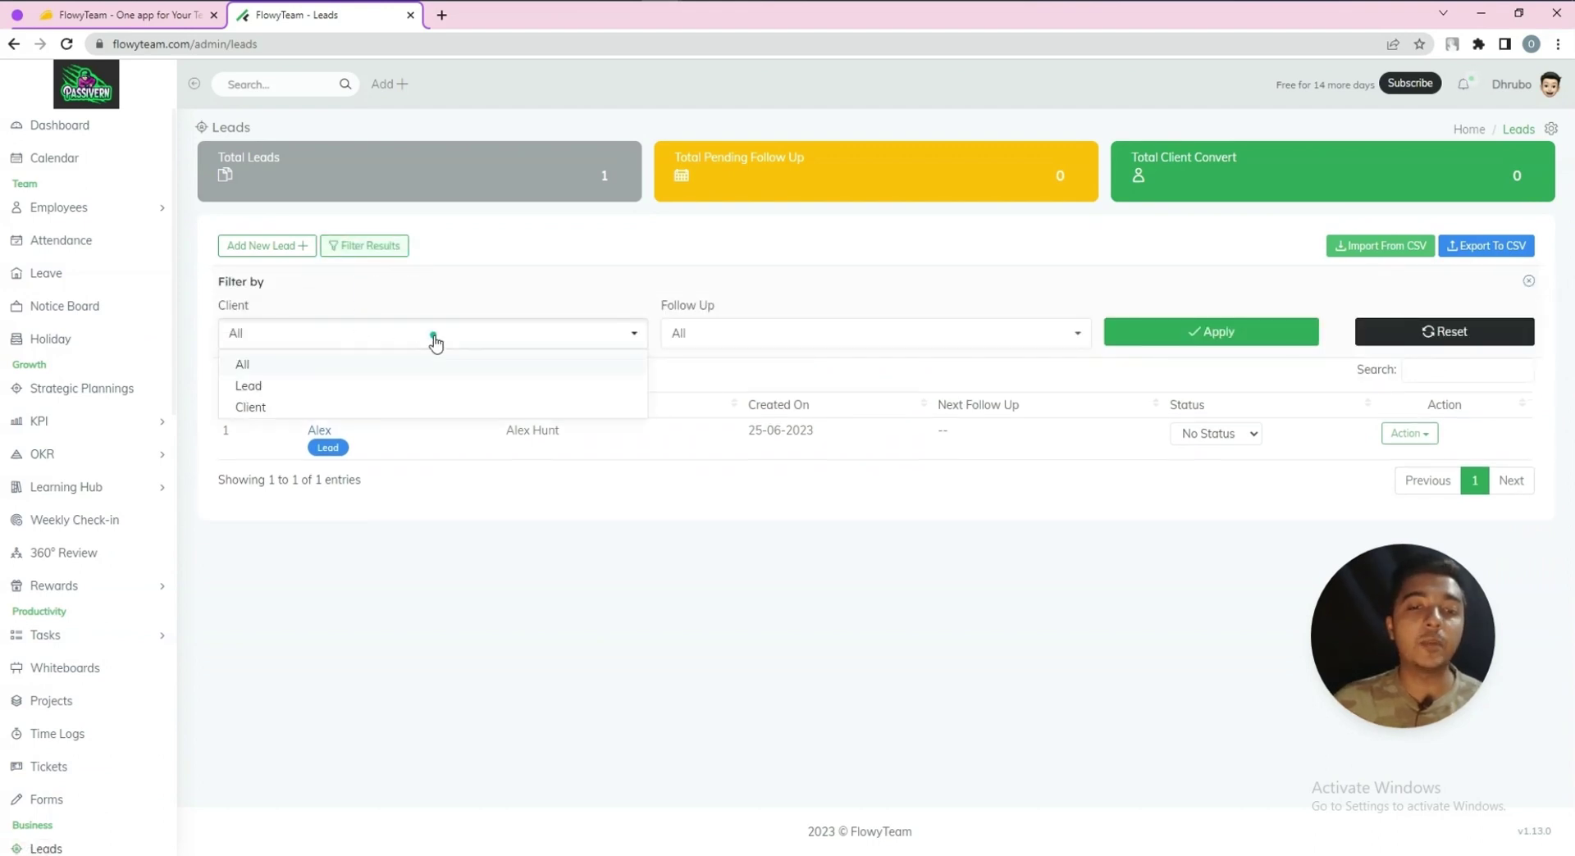
click(756, 322)
click(942, 334)
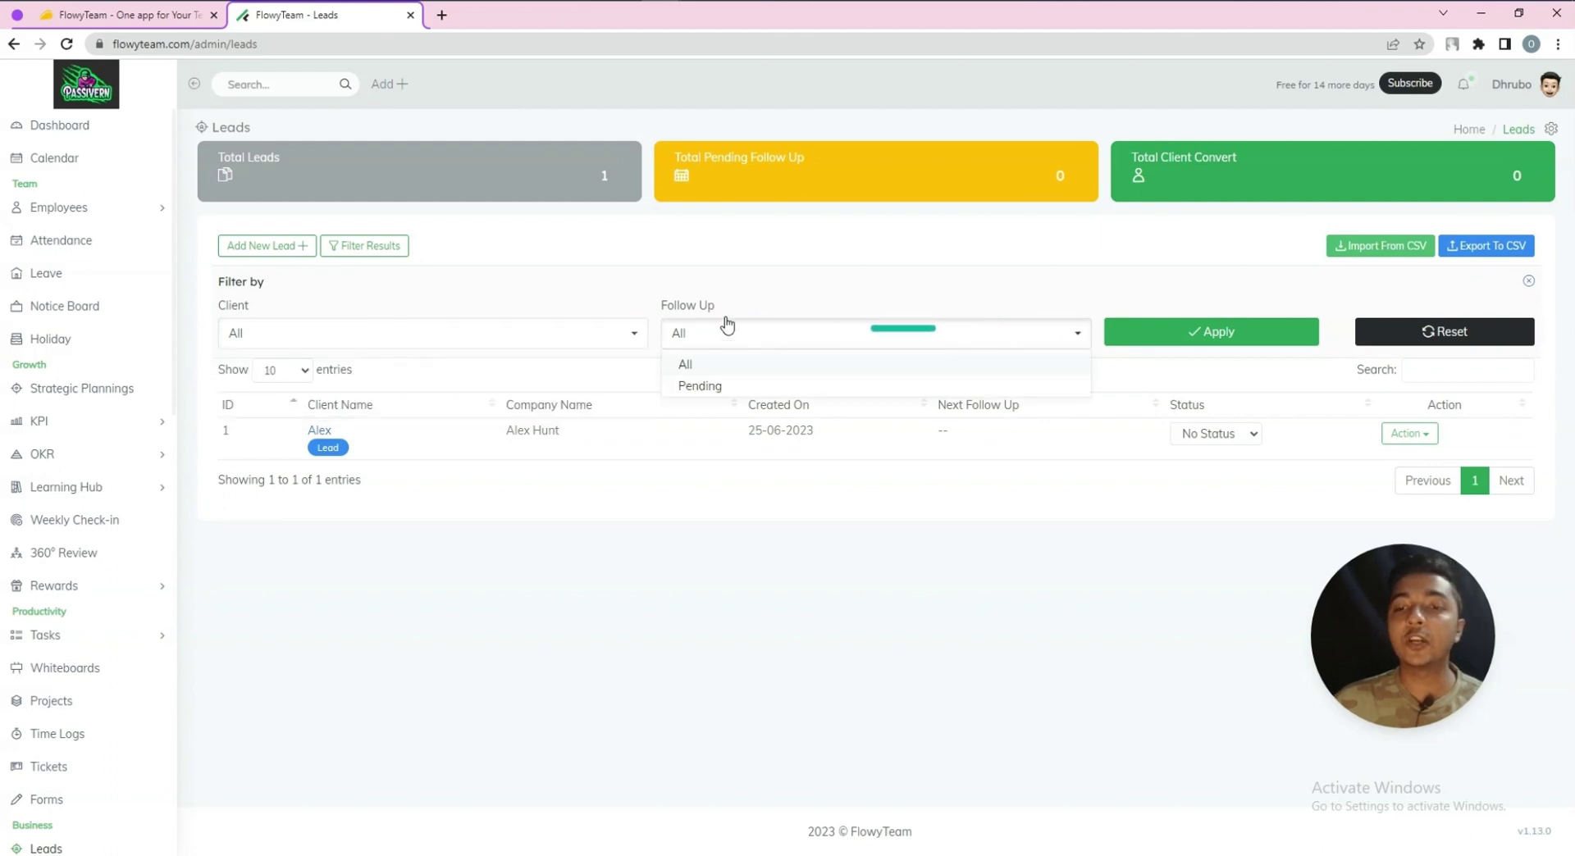
click(562, 279)
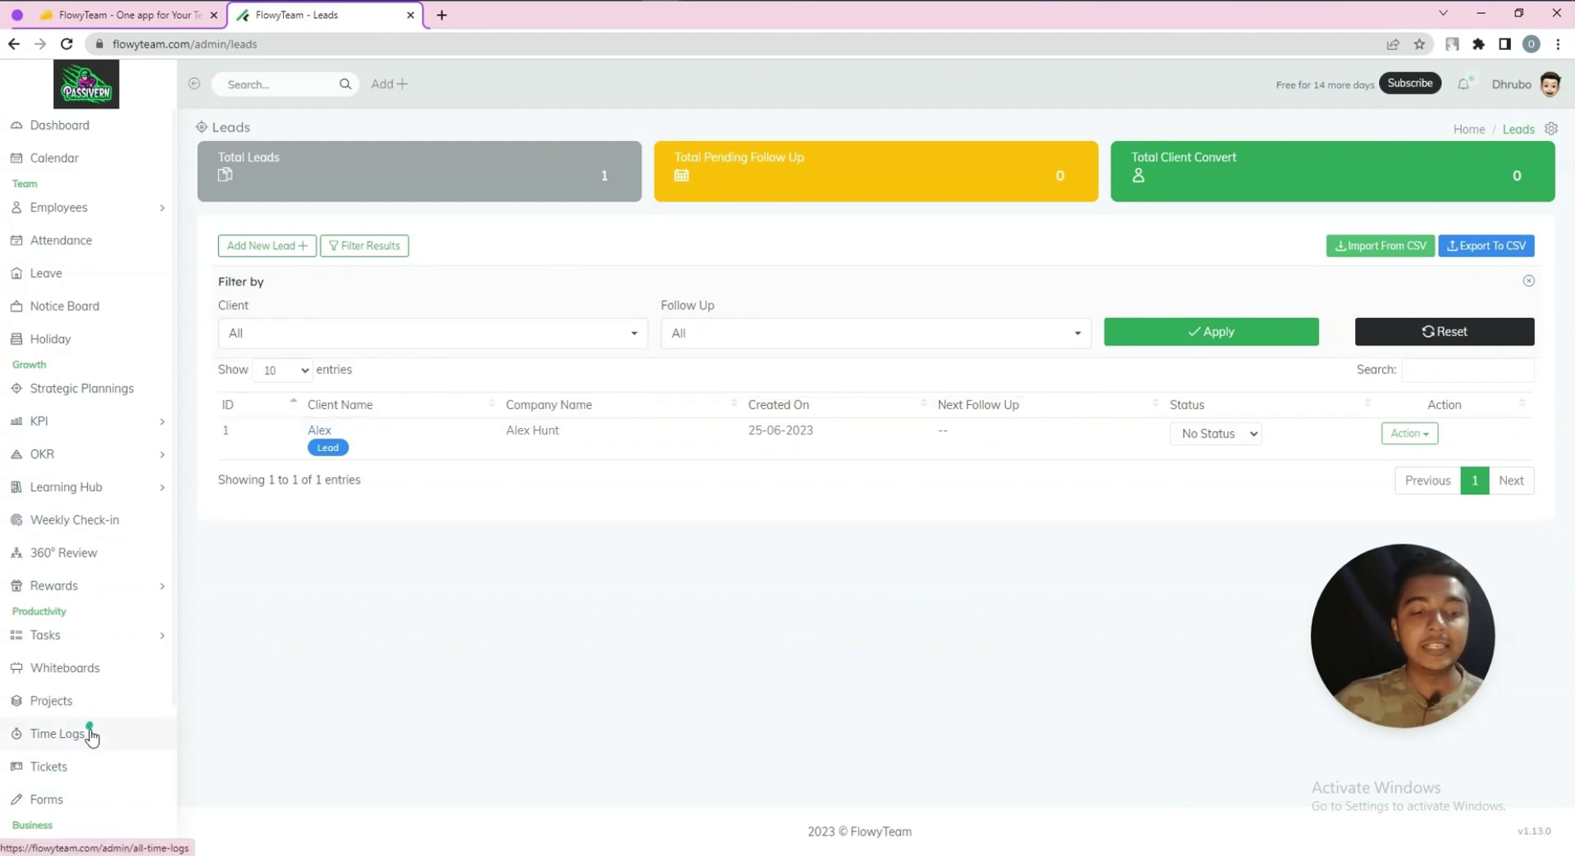
Open the empty Clients list, expand Reports and choose Attendance Report
scroll(70, 759, down, 2)
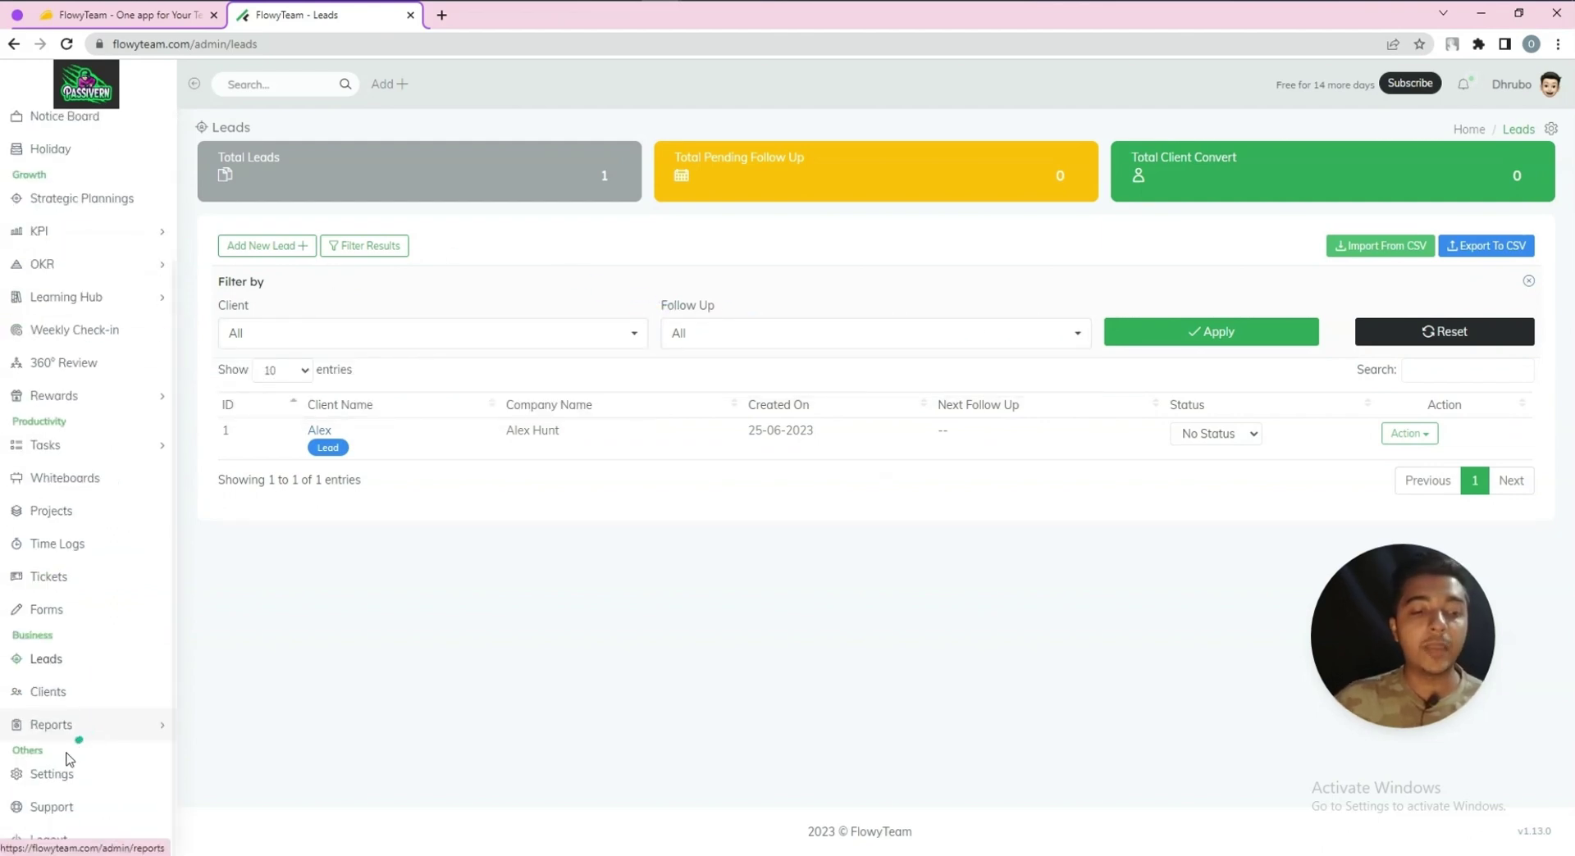
click(49, 692)
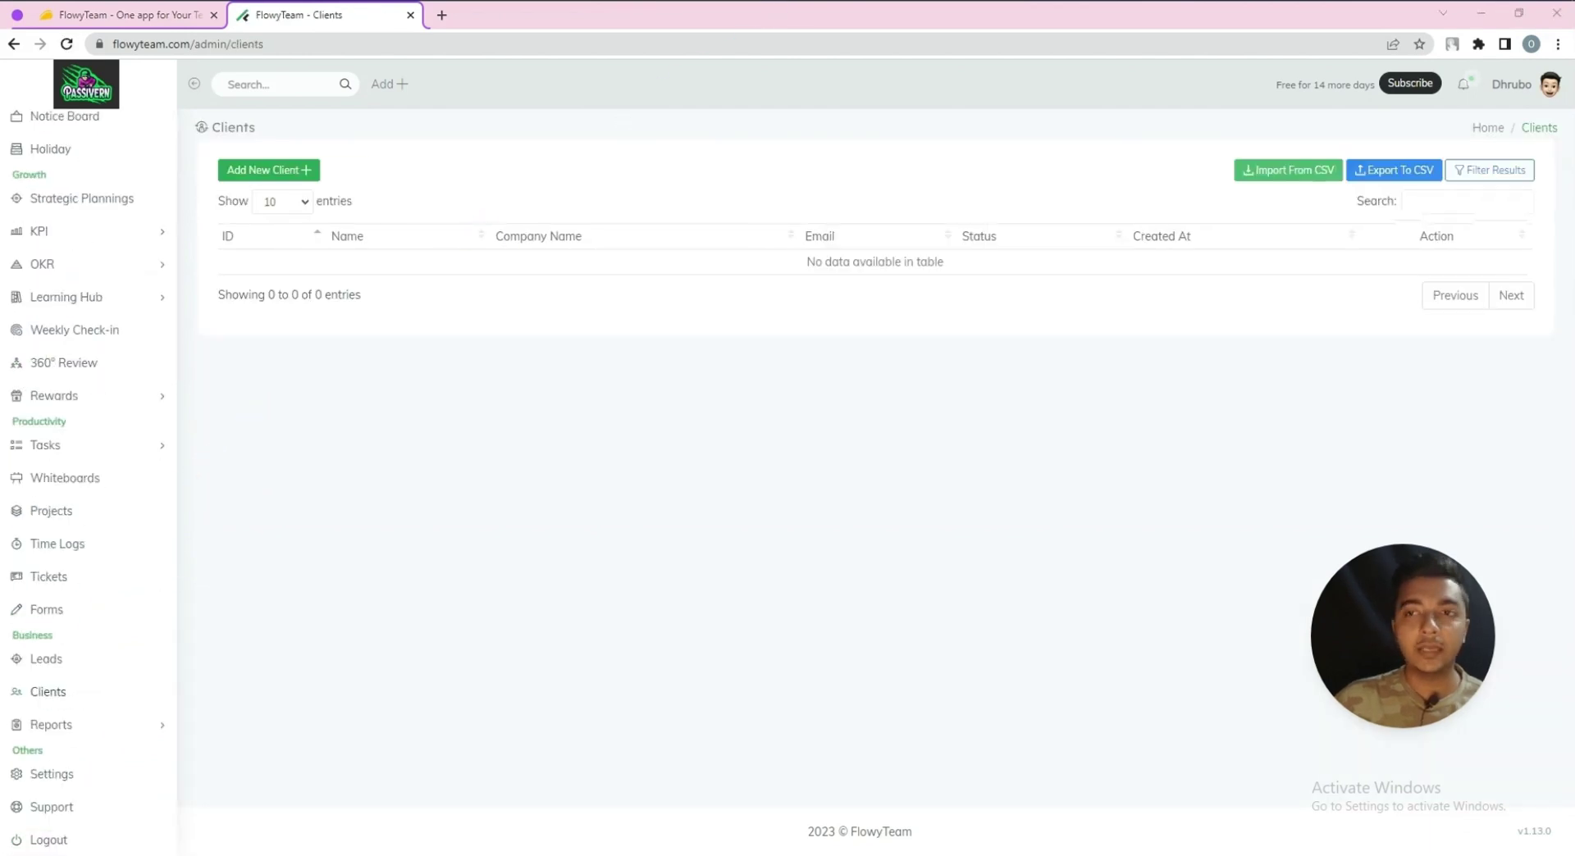
click(50, 726)
scroll(54, 727, down, 3)
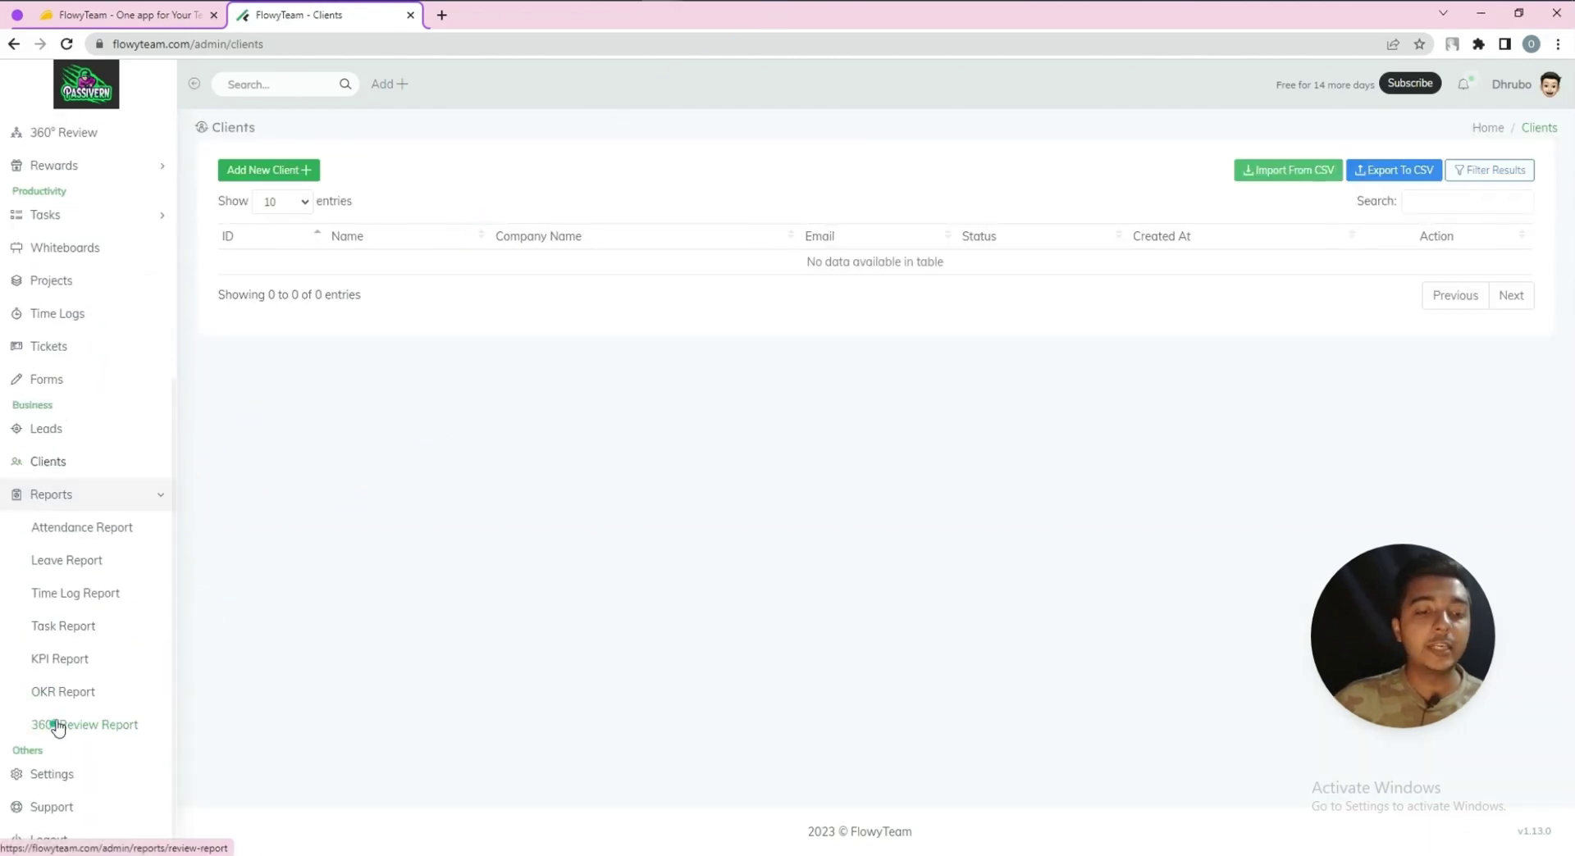
click(89, 527)
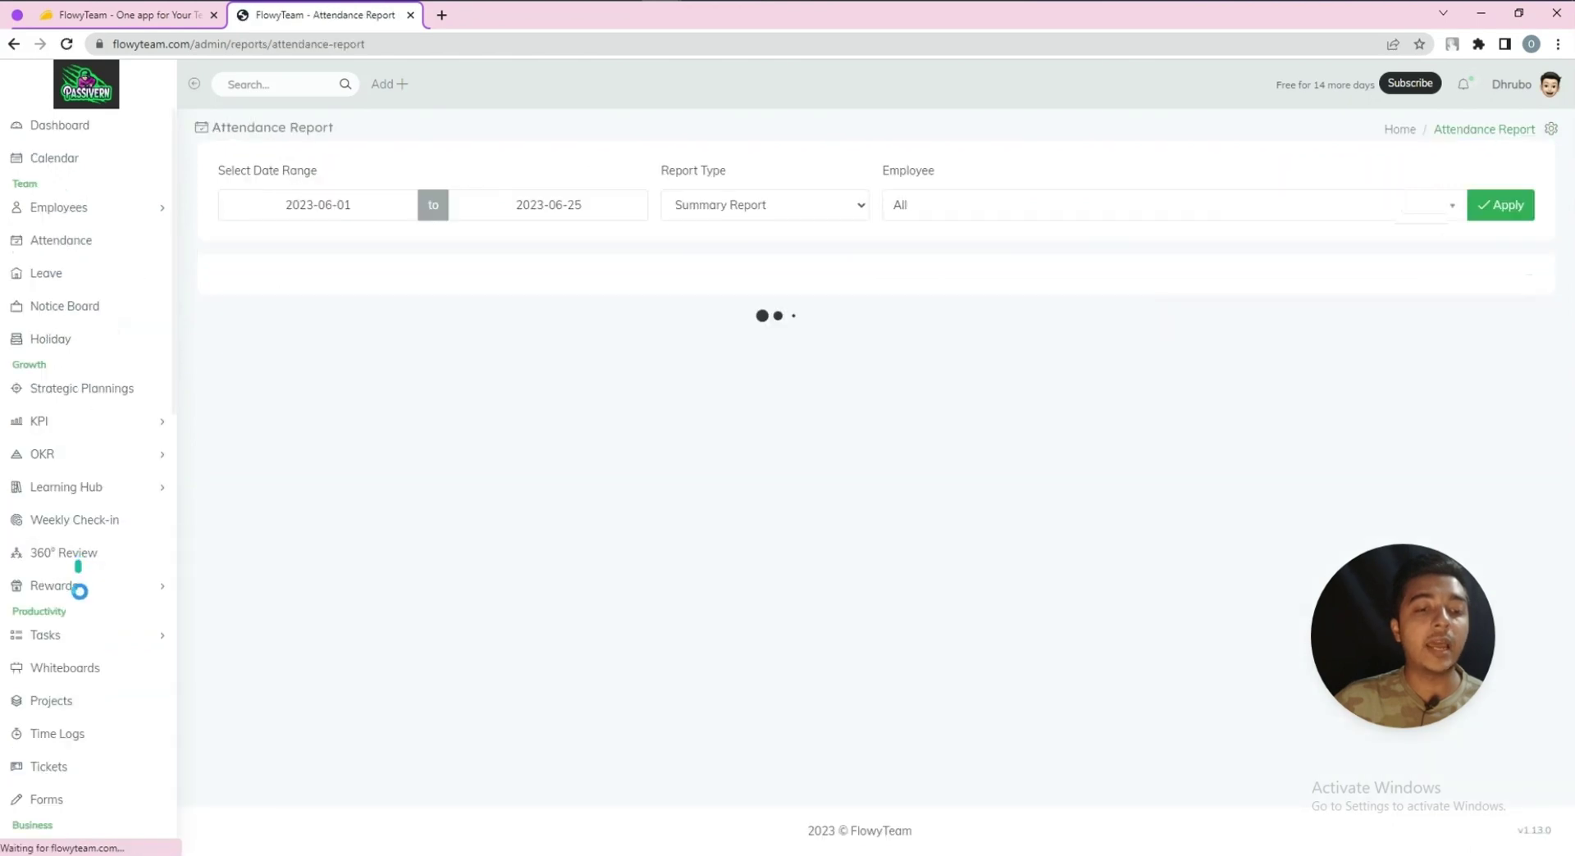
Inspect the attendance summary: Present 1, Absent 16, Hours Clocked 12 hrs
scroll(73, 706, down, 5)
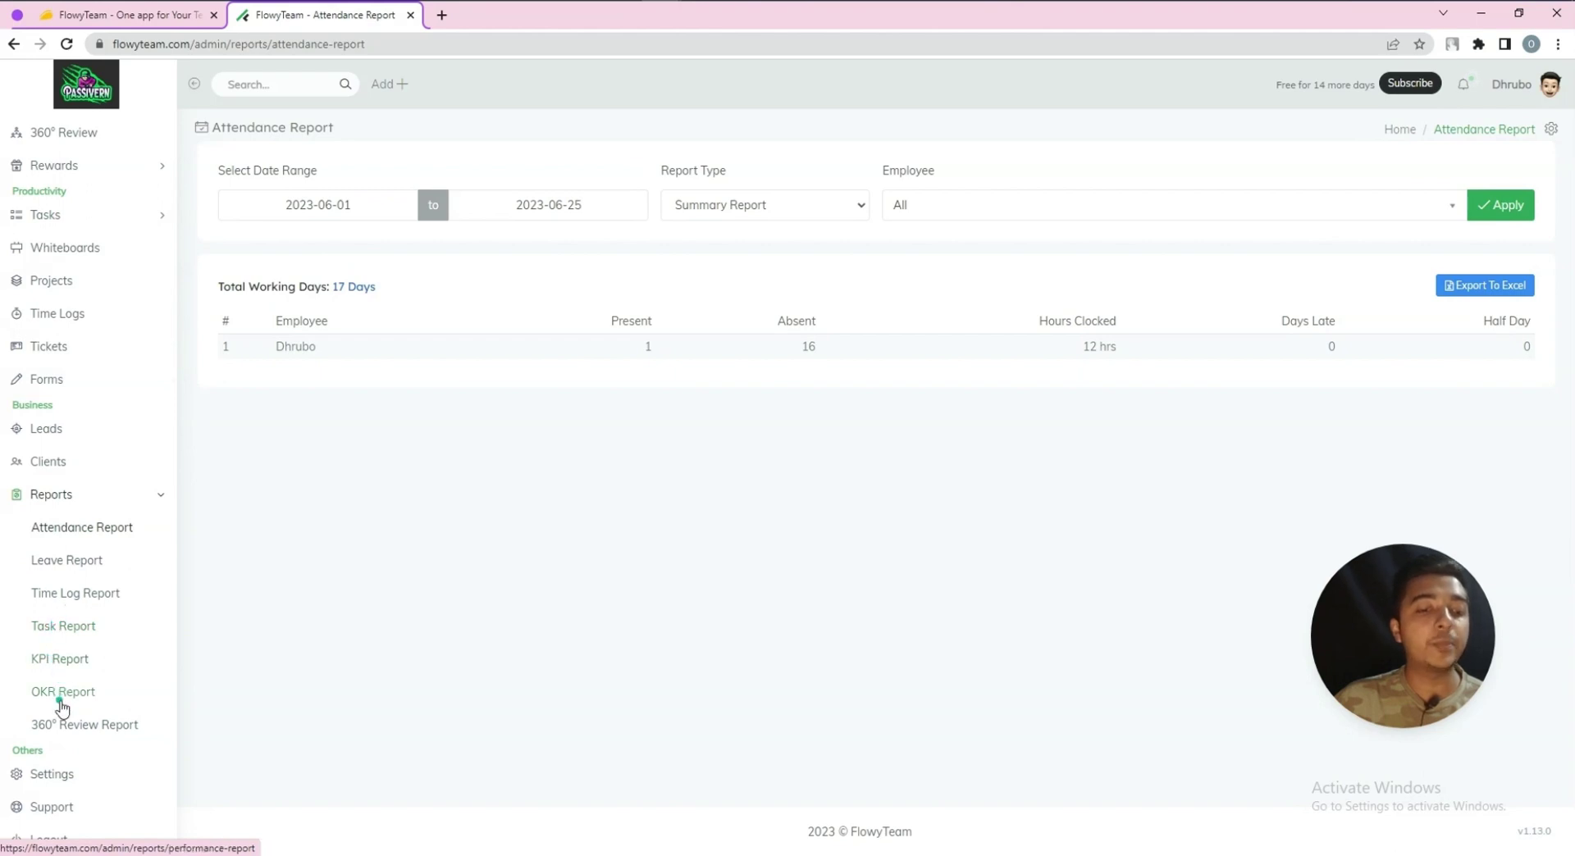
click(116, 728)
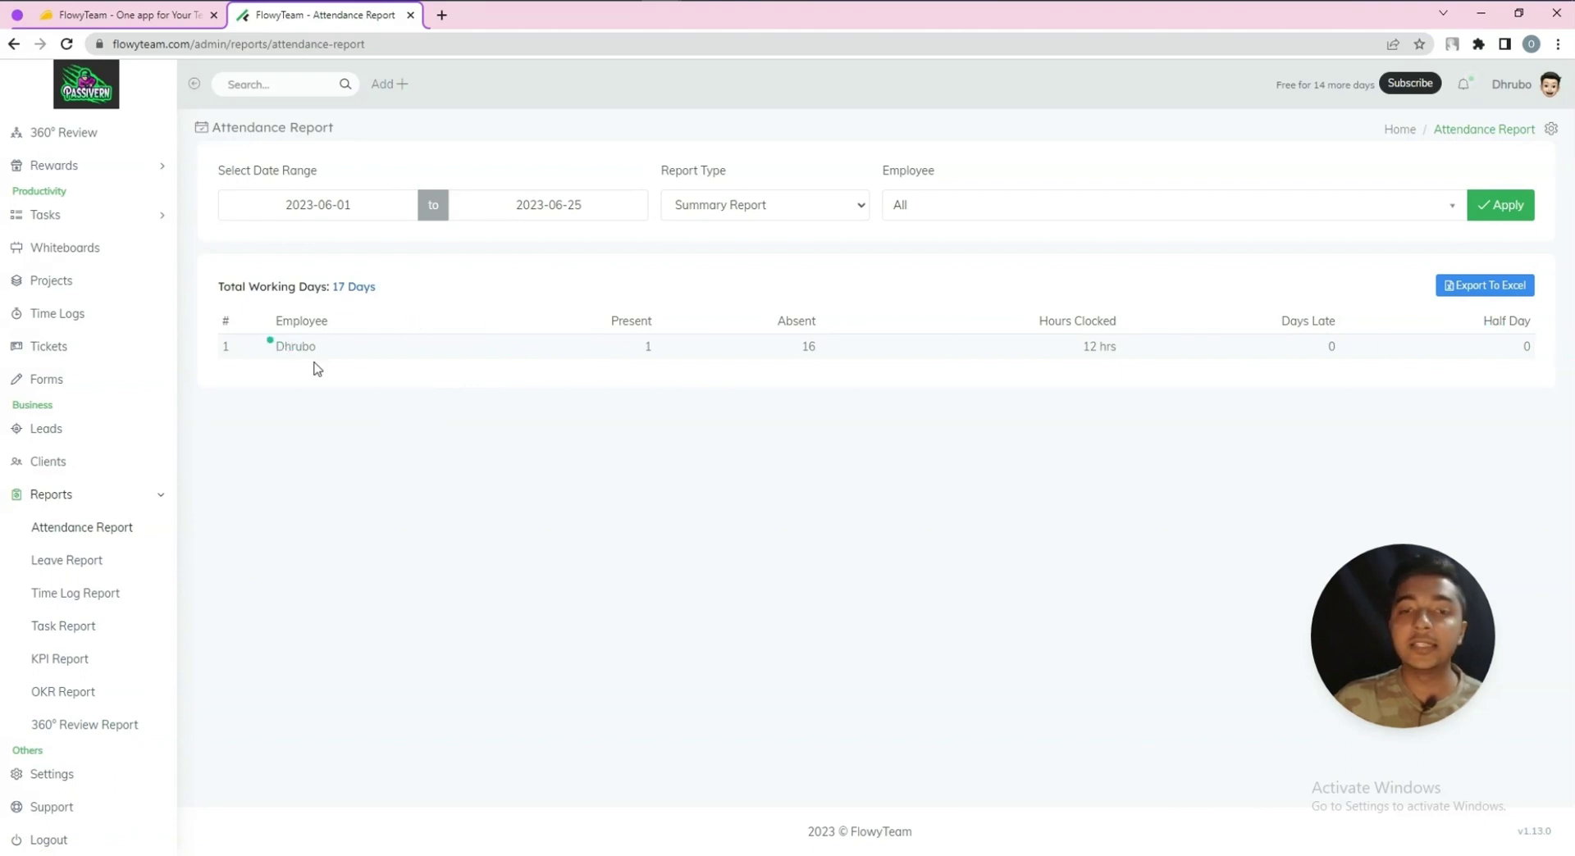
double_click(648, 345)
drag(648, 345, 803, 351)
double_click(808, 346)
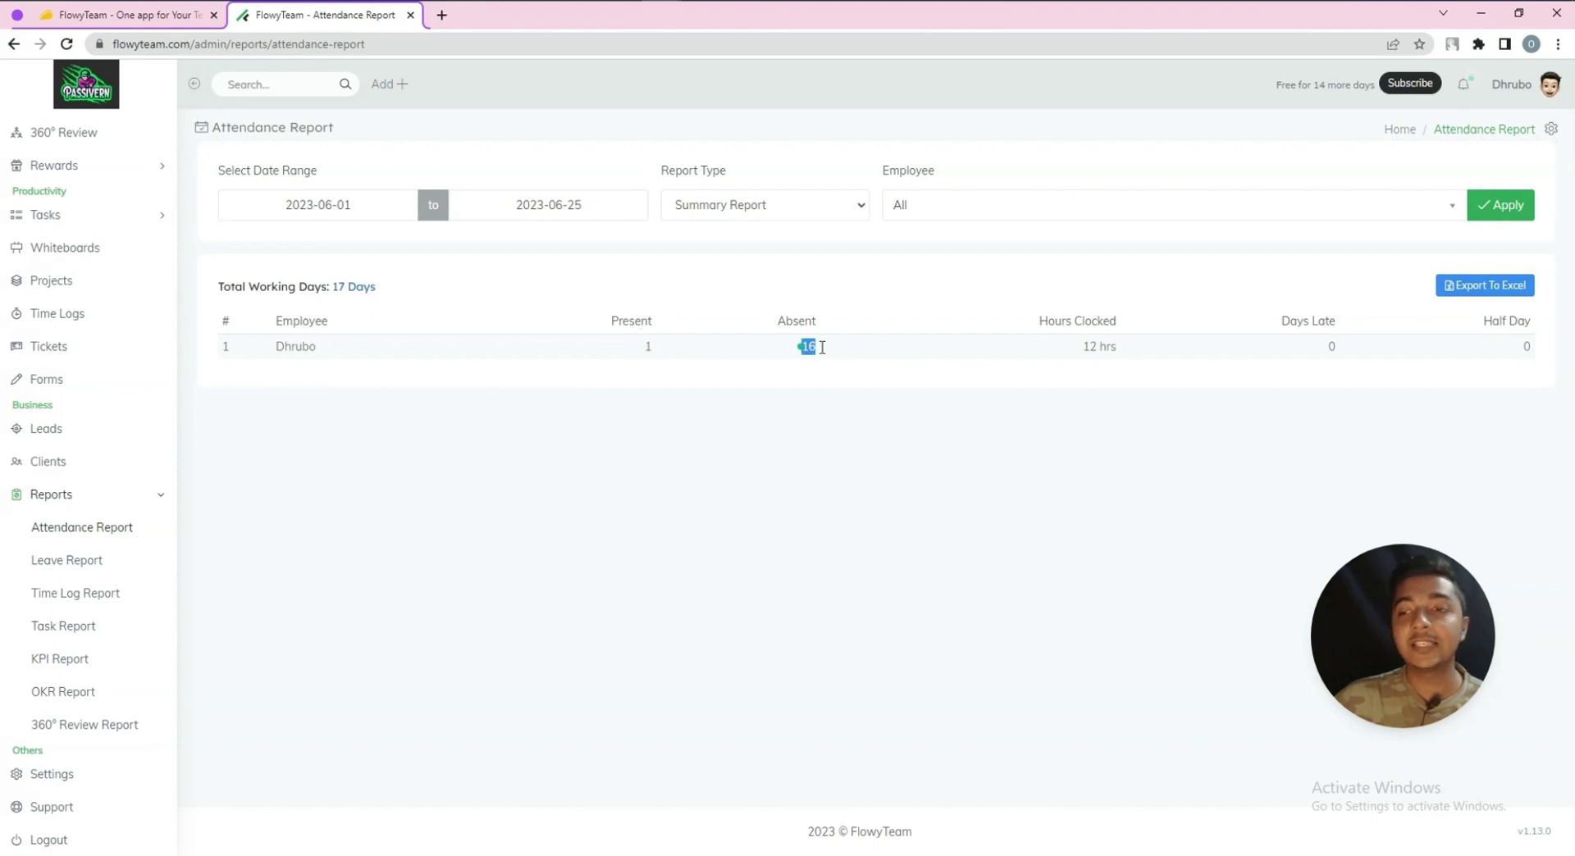
triple_click(1100, 346)
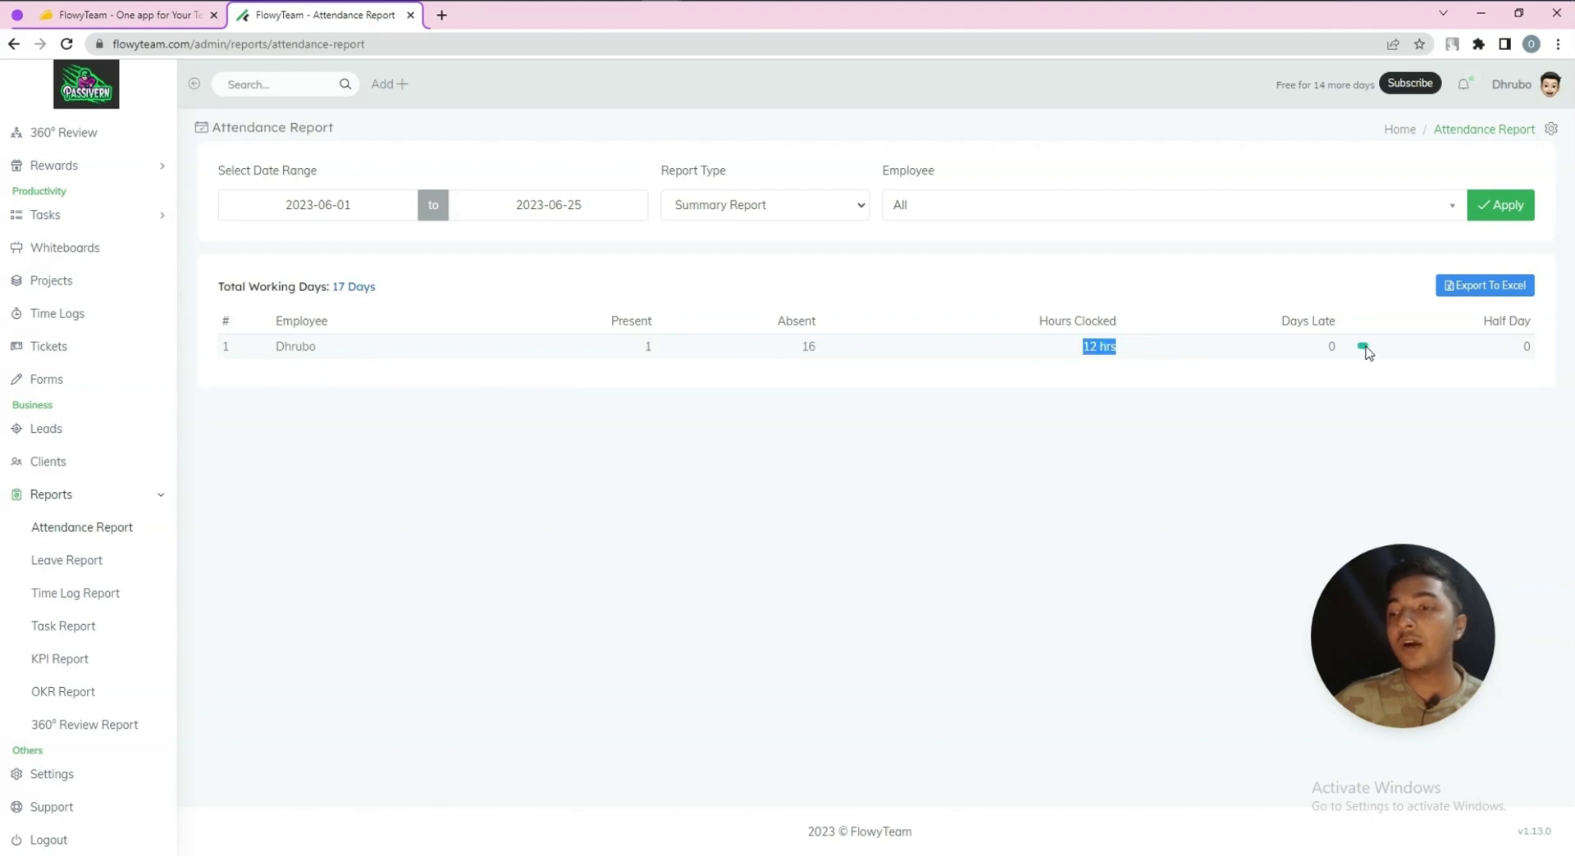
click(1330, 348)
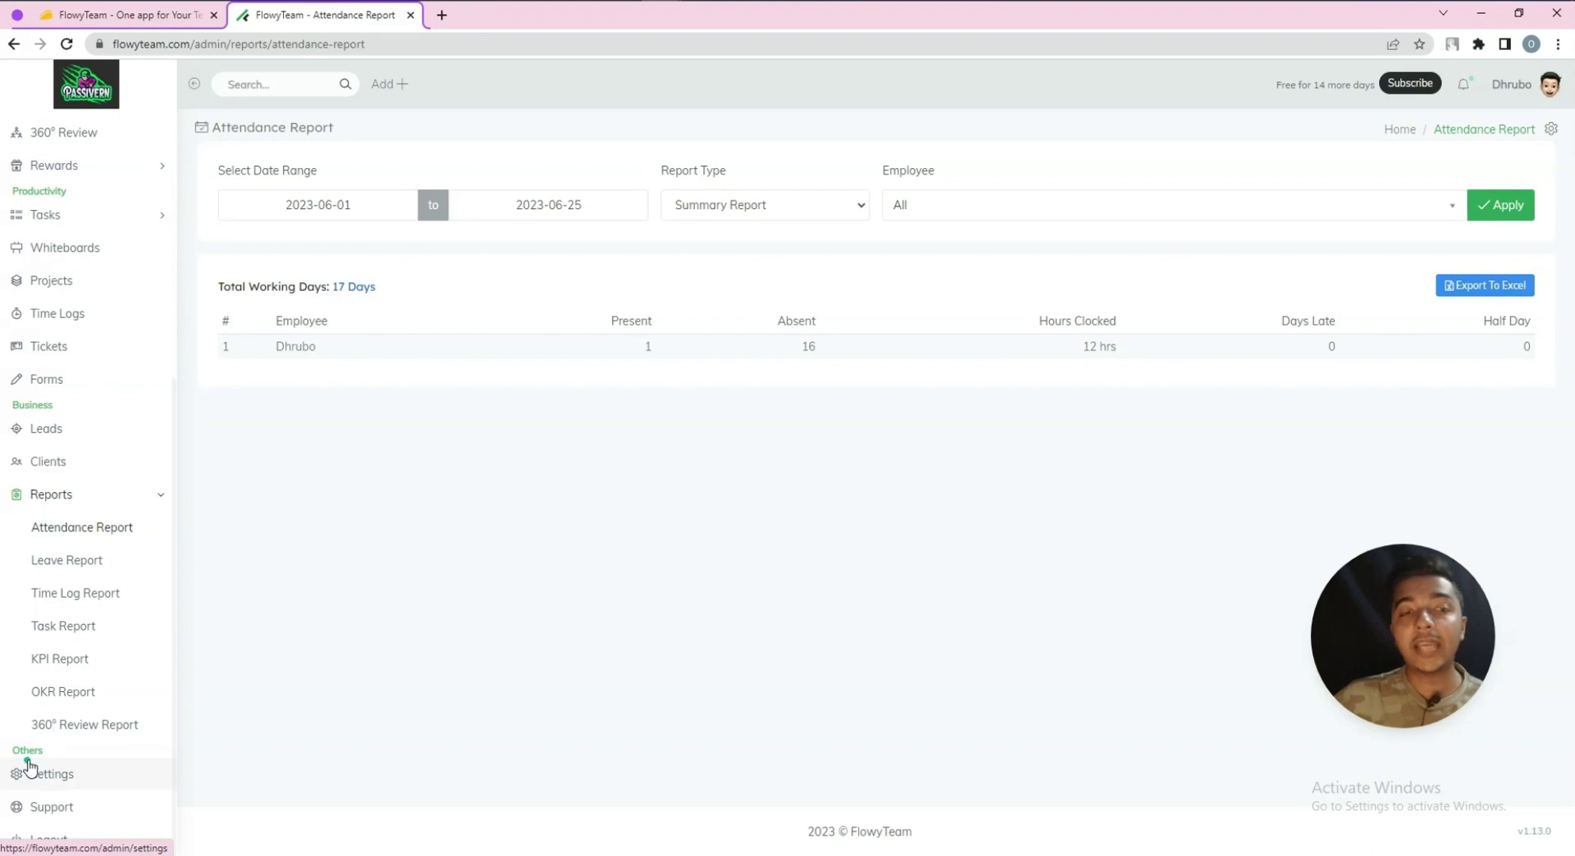
Return to the AppSumo FlowyTeam listing in the first browser tab
scroll(28, 758, up, 5)
scroll(87, 151, down, 2)
click(130, 23)
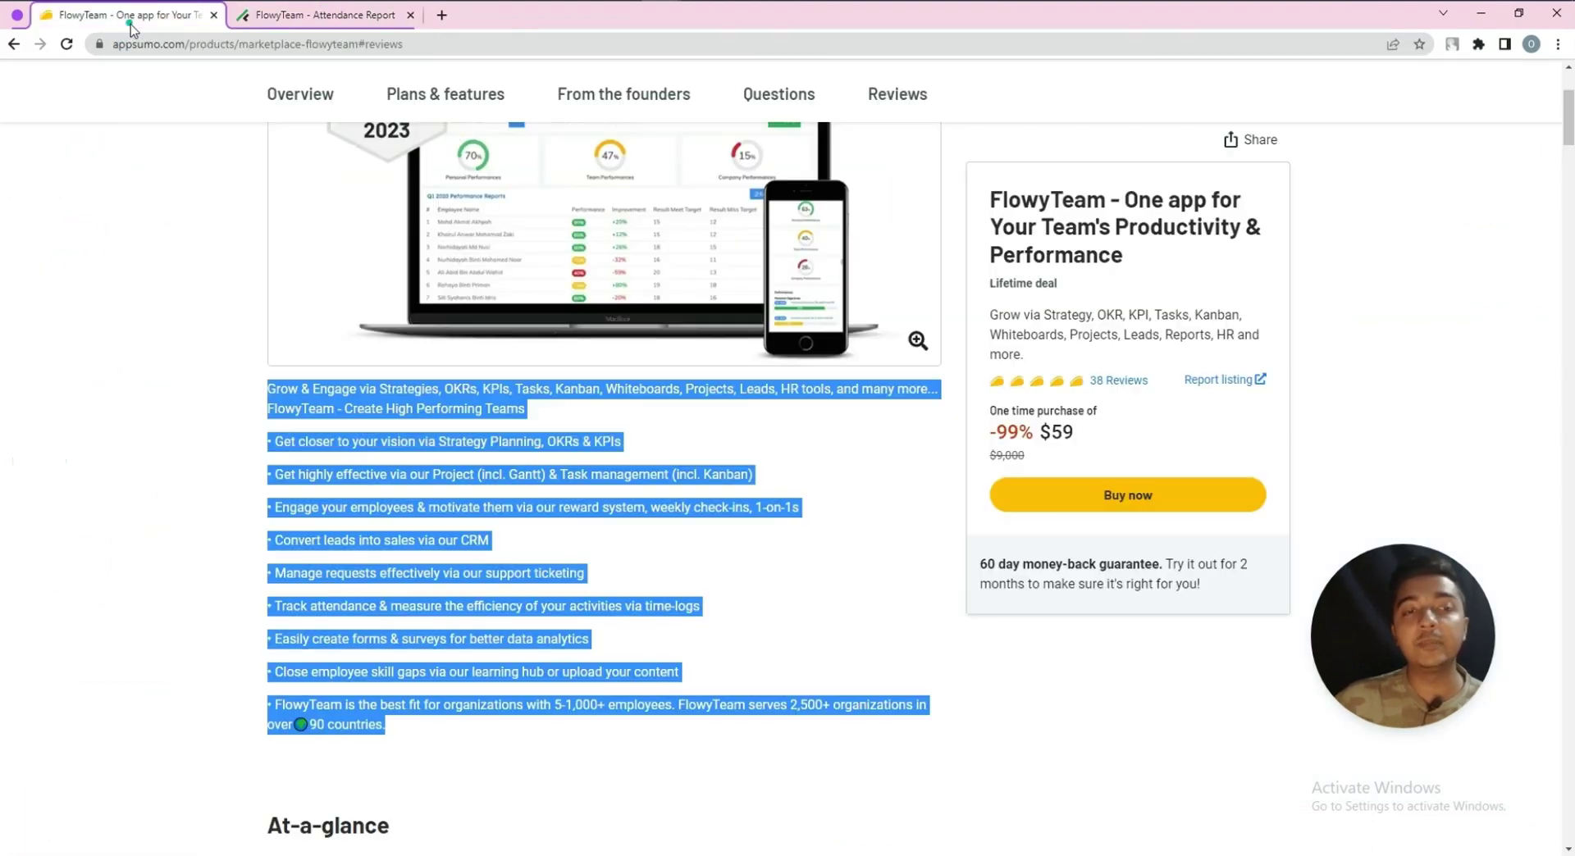
click(790, 533)
scroll(791, 533, up, 4)
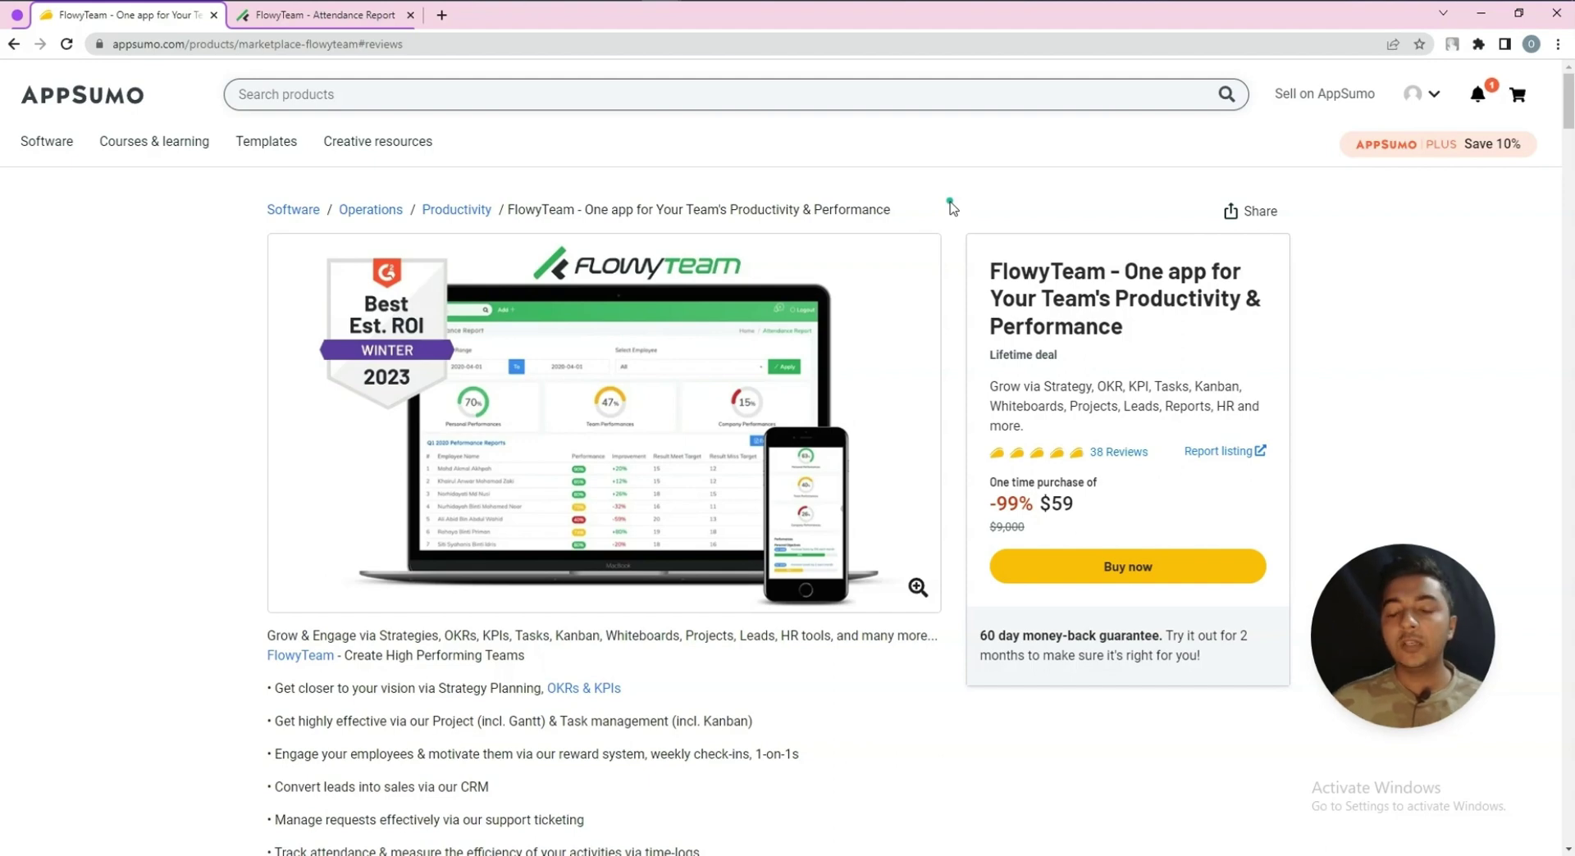
middle_click(949, 201)
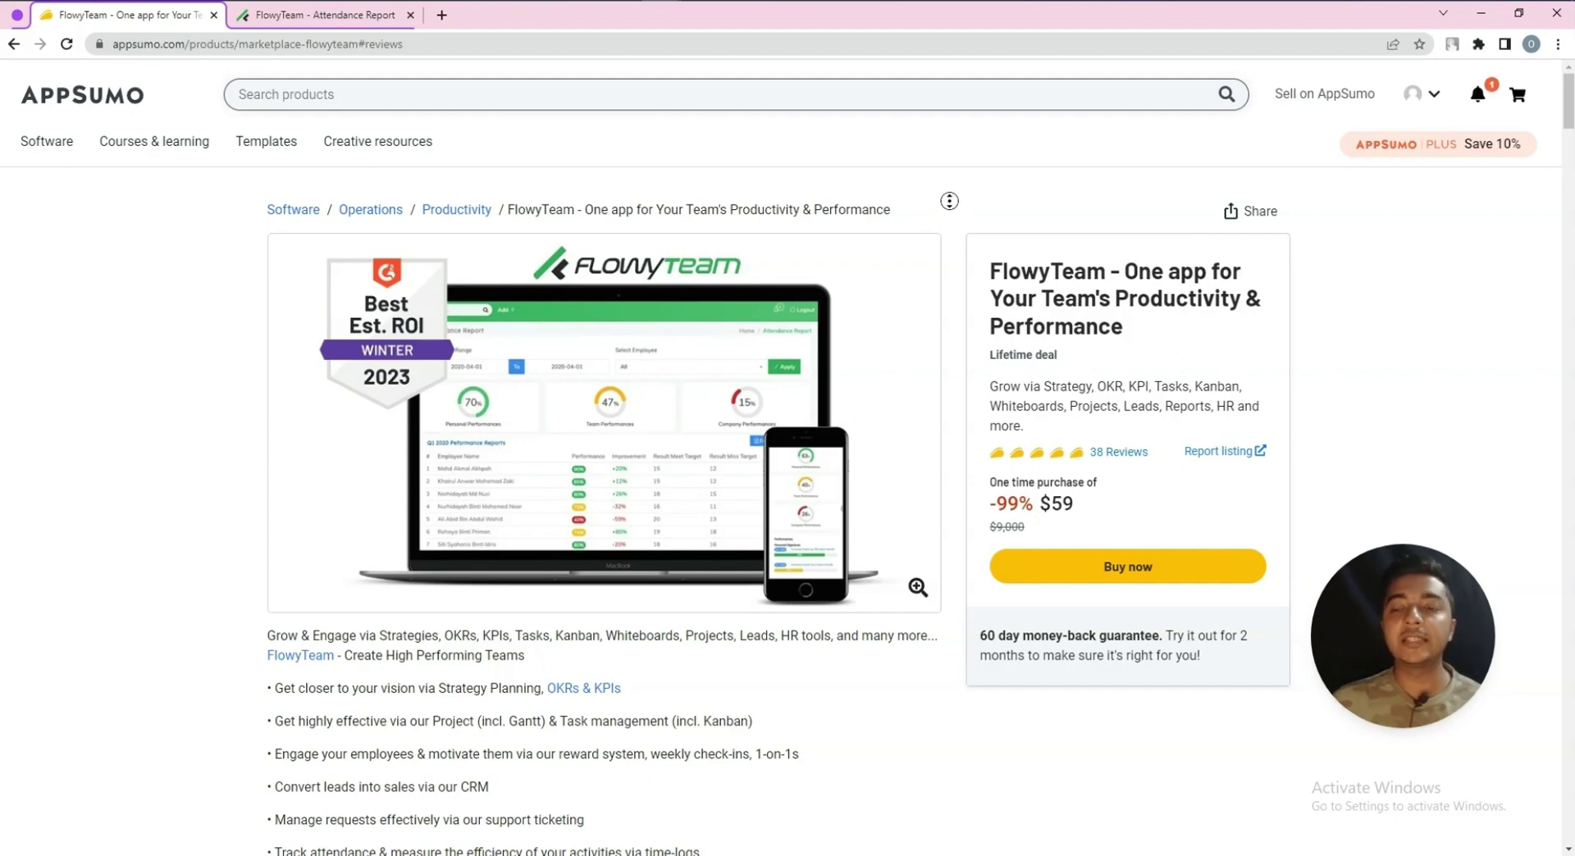